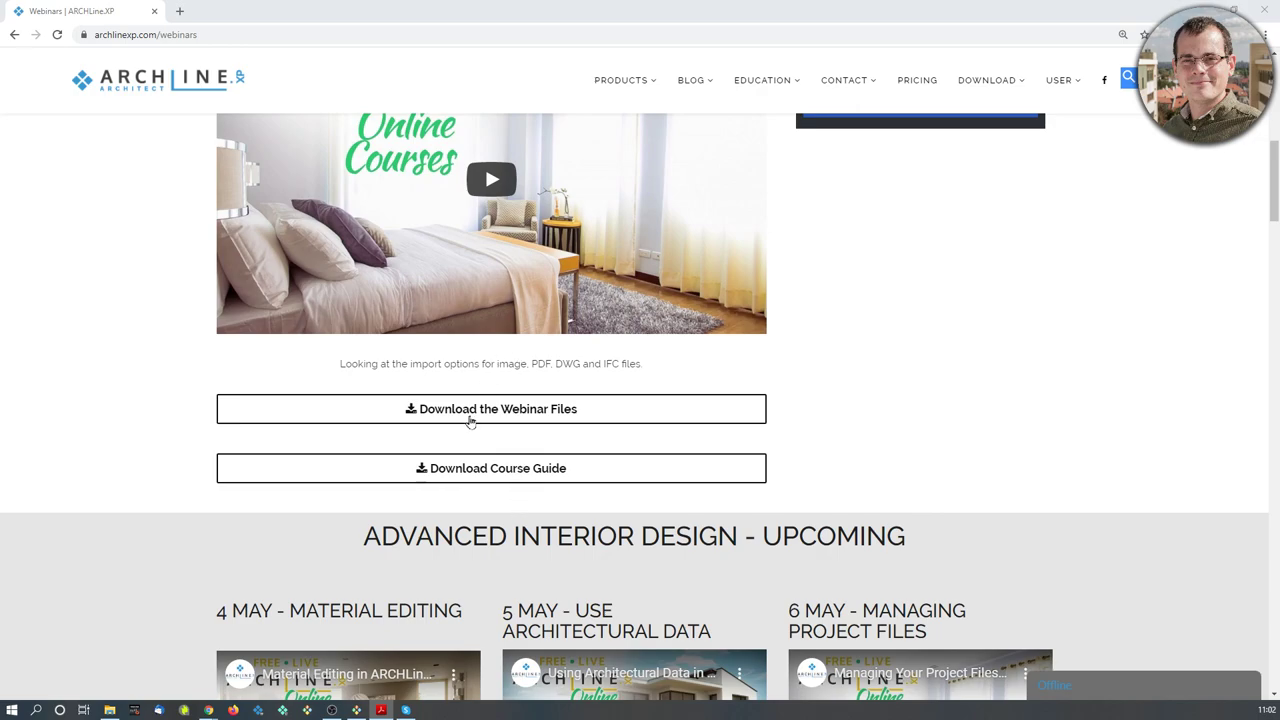
# Step: Look through the upcoming and previous course episodes on the webinars page
pyautogui.scroll(-3, 470, 420)
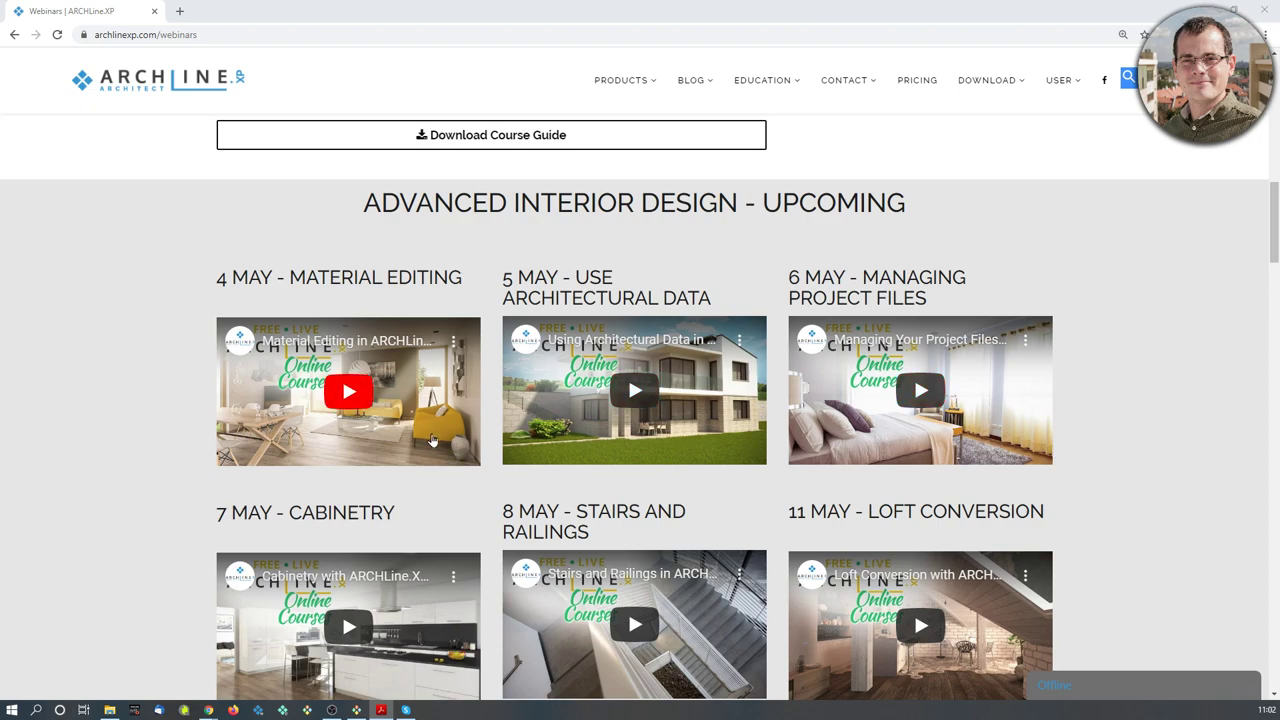
pyautogui.scroll(-2, 451, 459)
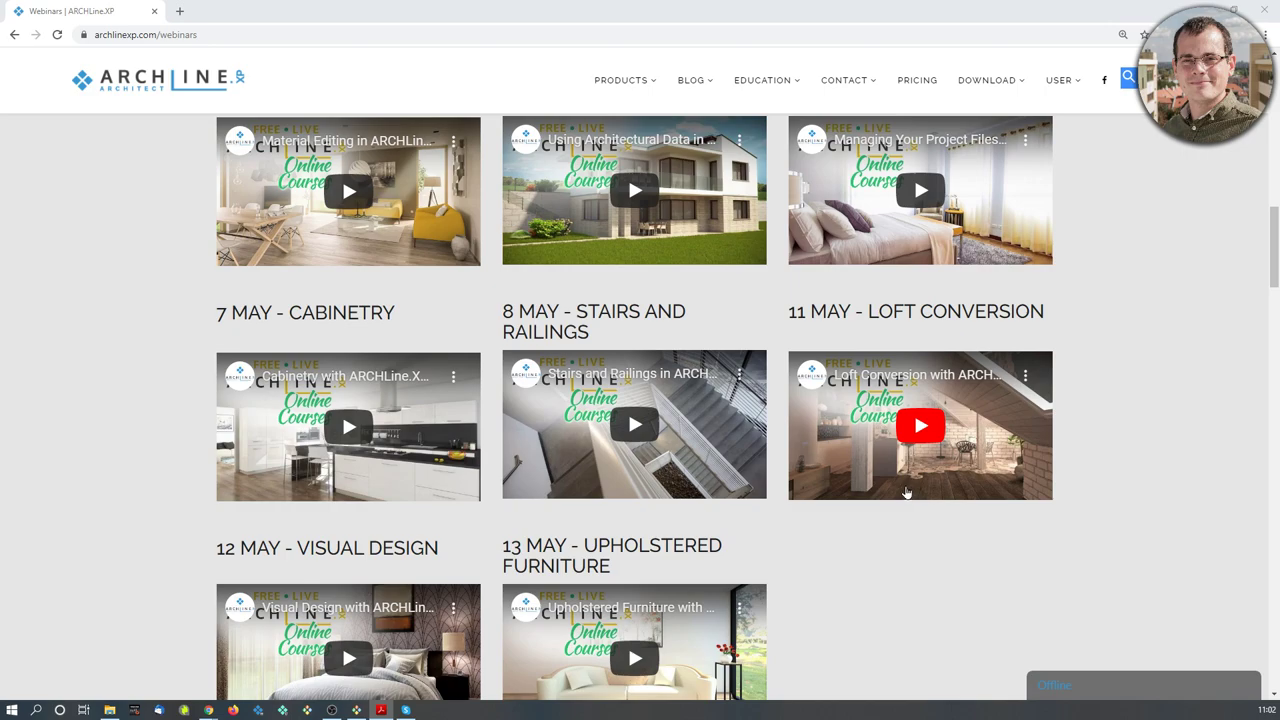
pyautogui.scroll(-7, 550, 399)
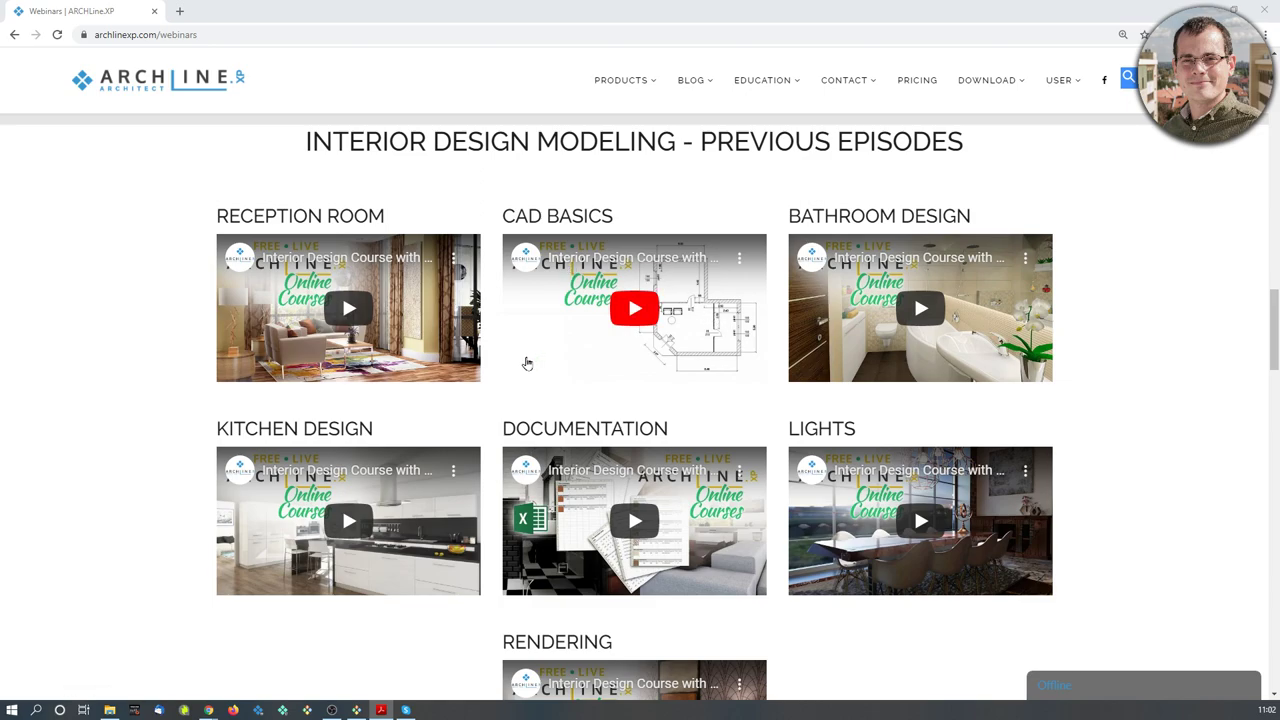
pyautogui.scroll(-7, 527, 363)
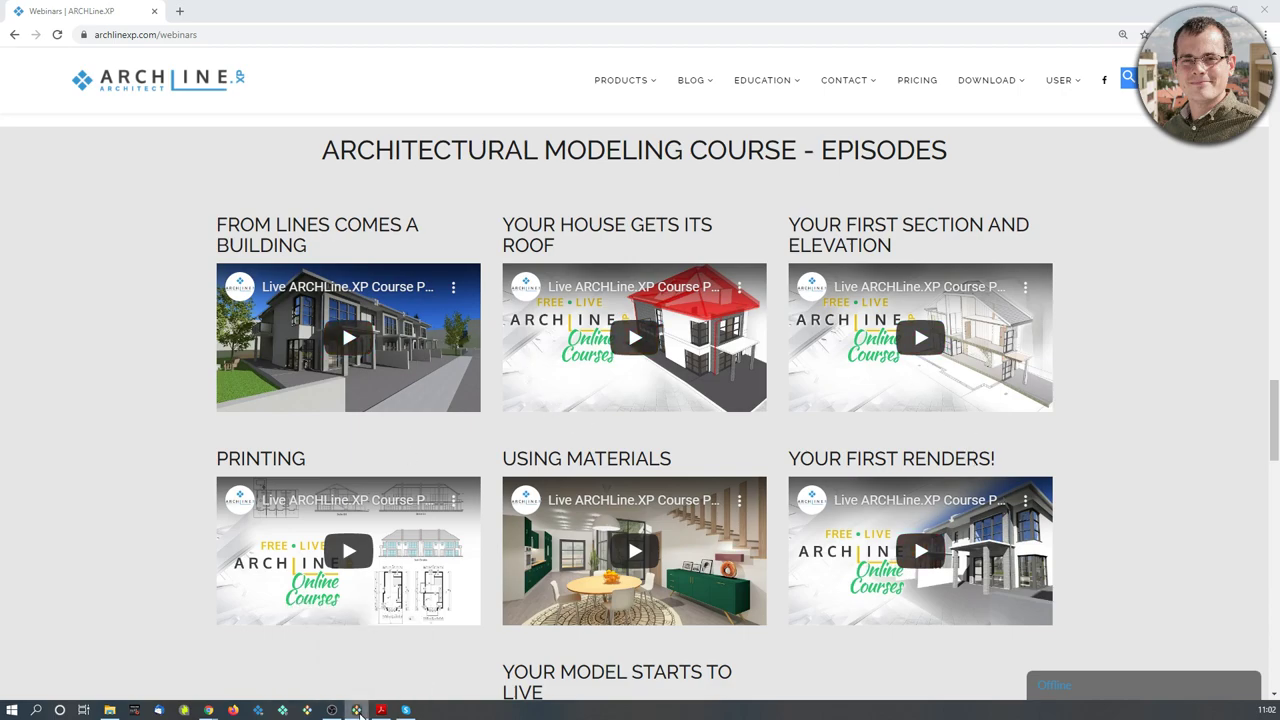
# Step: Switch to ARCHLine.XP and save the project as Little_John_Living_room_20200506.pro in the Little_John folder
pyautogui.click(357, 710)
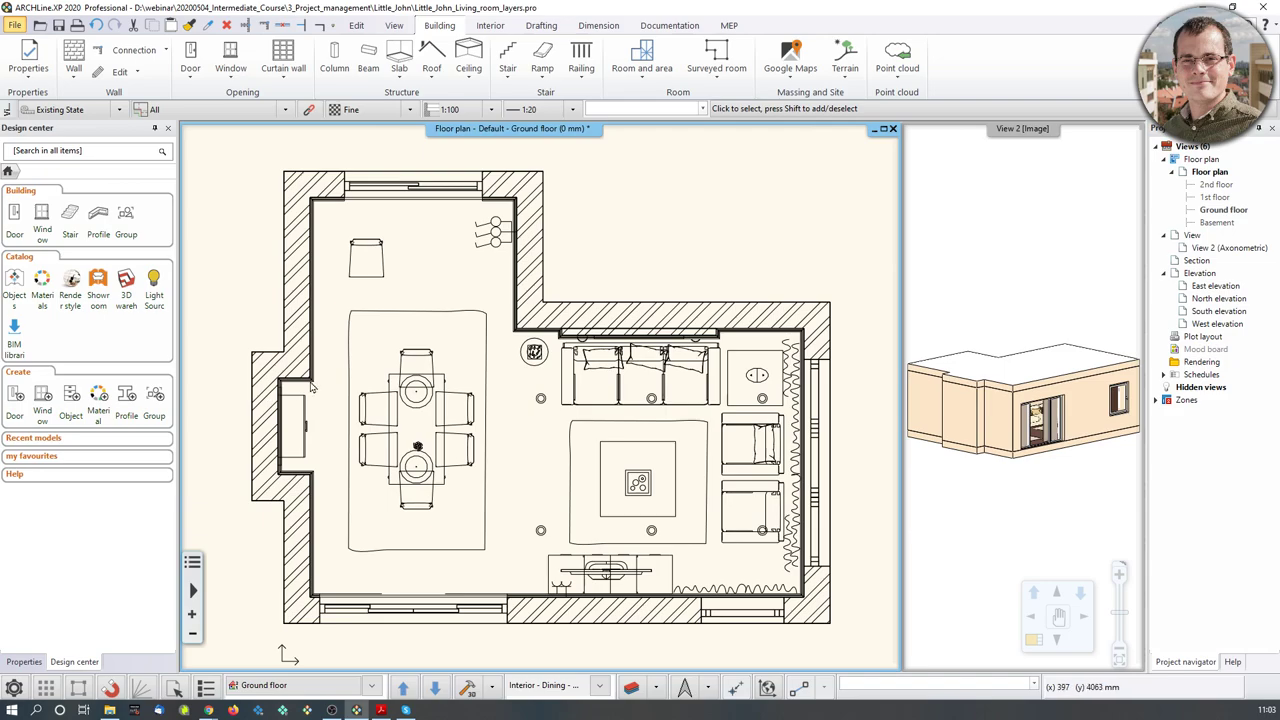
pyautogui.click(14, 25)
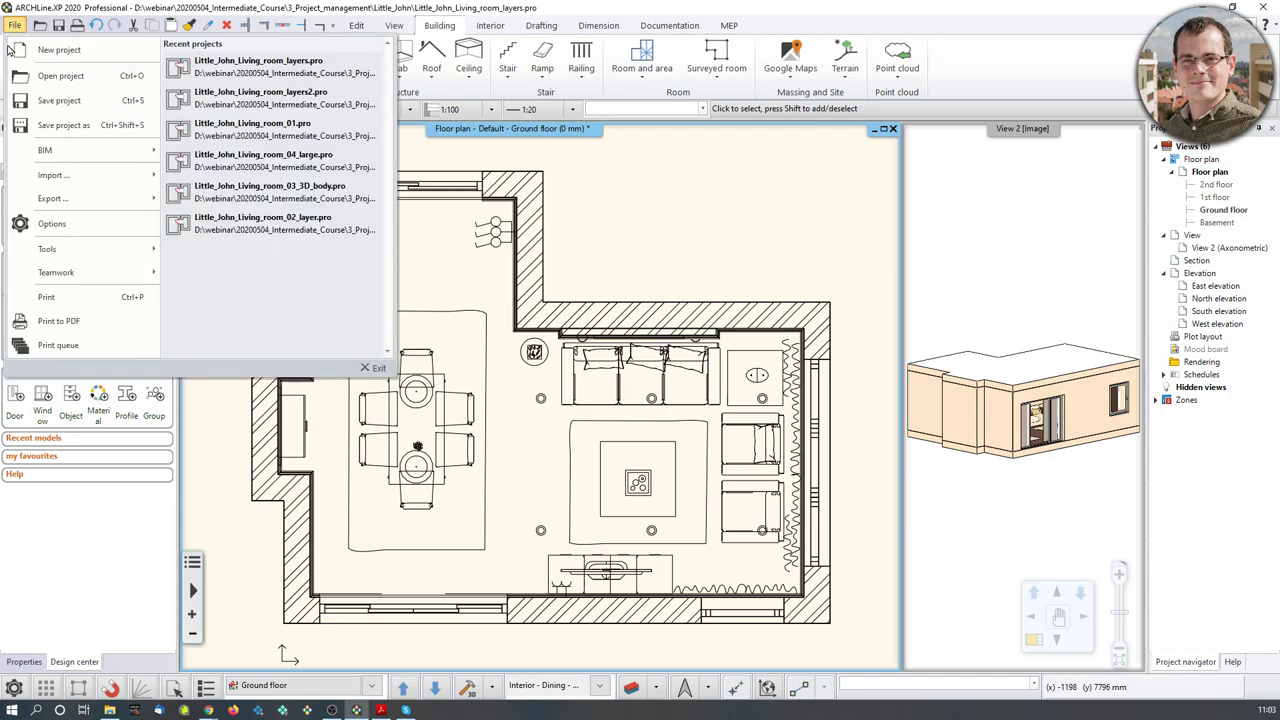
pyautogui.click(69, 133)
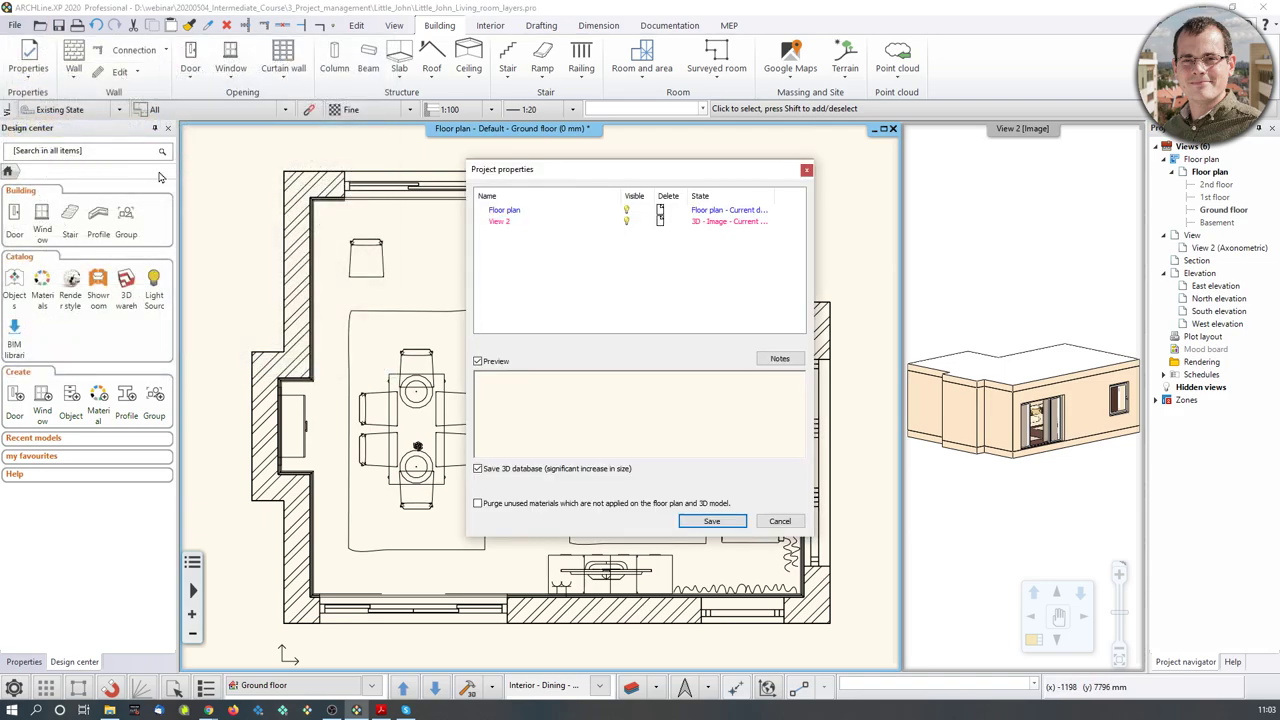
pyautogui.click(711, 521)
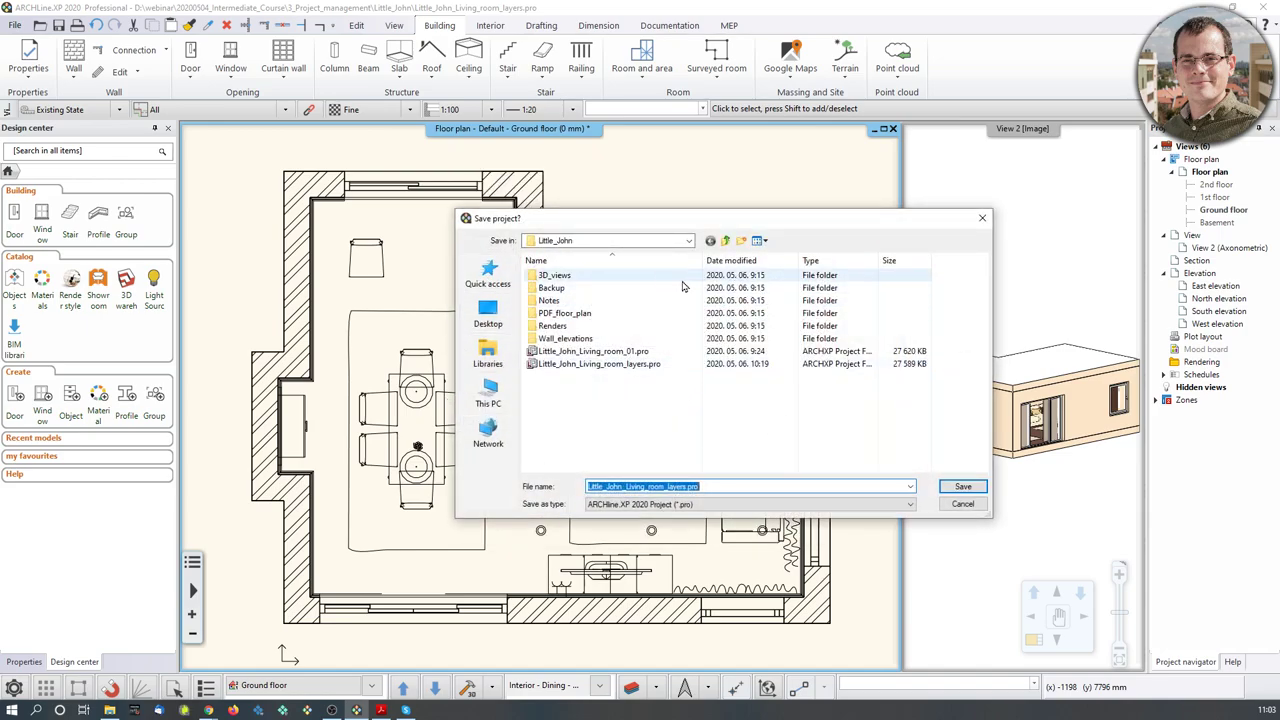
pyautogui.click(691, 486)
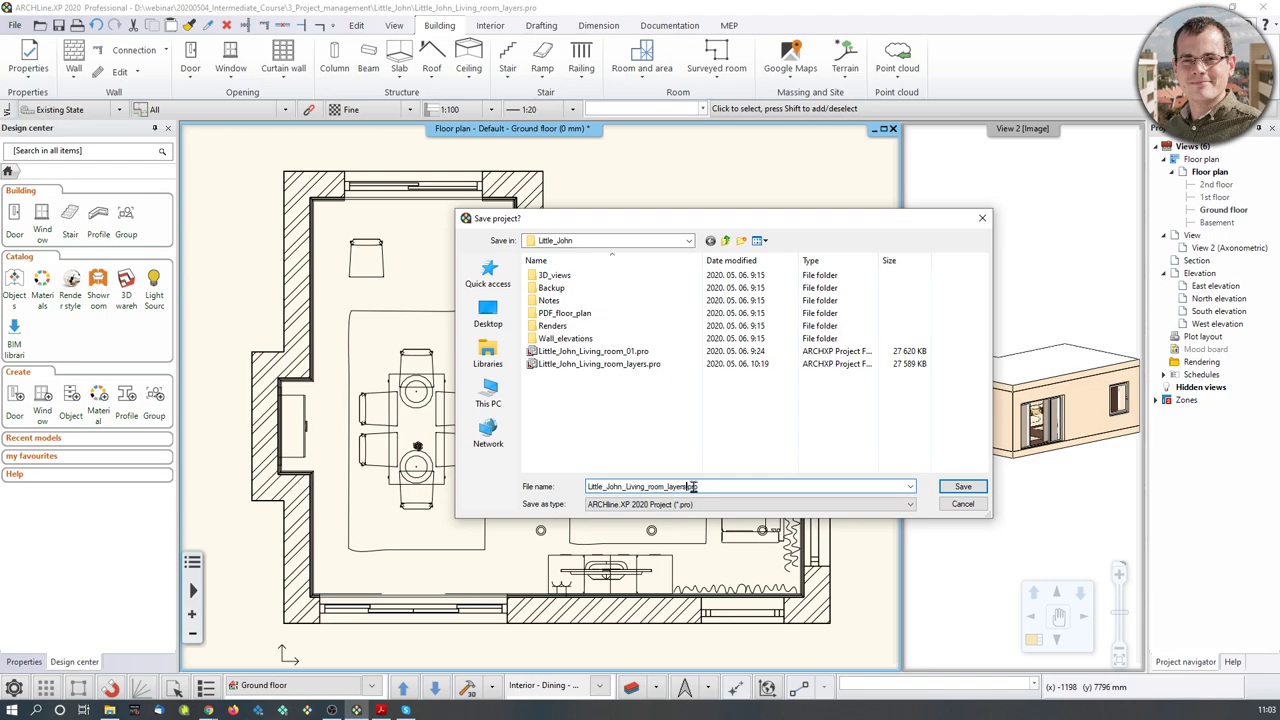
pyautogui.press('BackSpace')
pyautogui.press('BackSpace')
pyautogui.press('BackSpace')
pyautogui.press('BackSpace')
pyautogui.press('BackSpace')
pyautogui.press('BackSpace')
pyautogui.write('20200506')
pyautogui.press('Return')
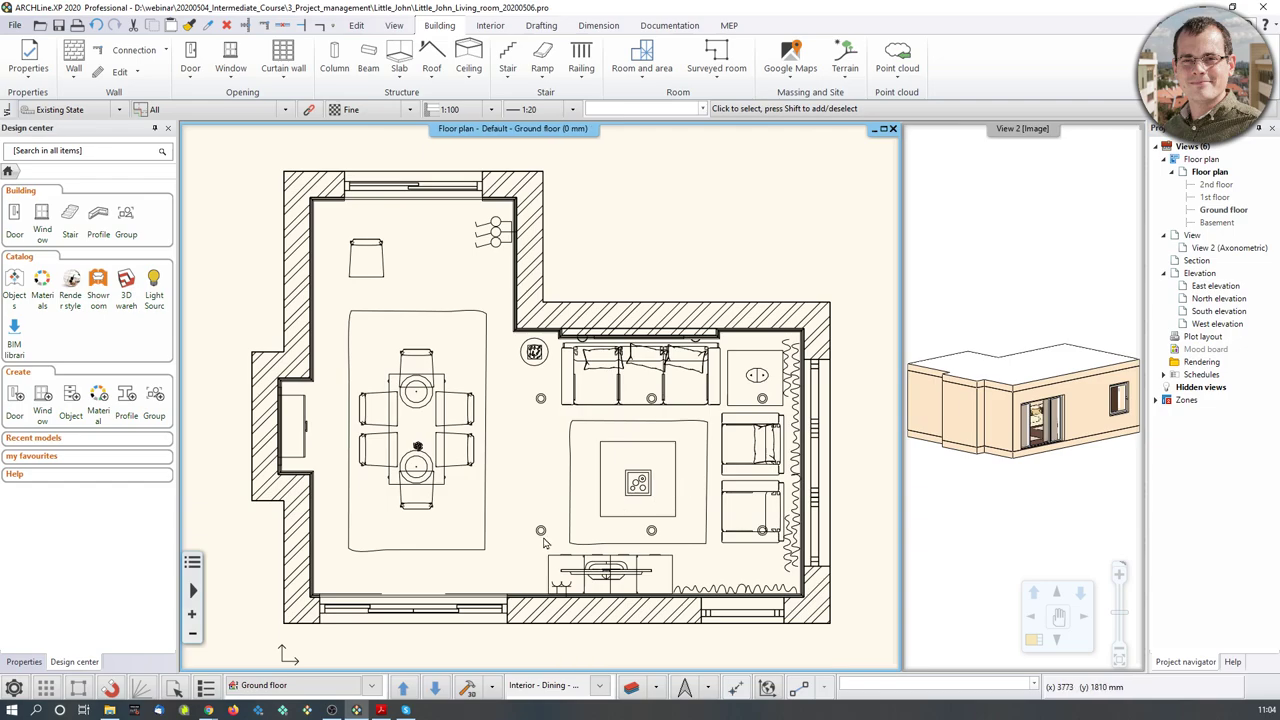
# Step: Examine the Little_John project folder and its parent 3_Project_management folder in File Explorer
pyautogui.click(110, 710)
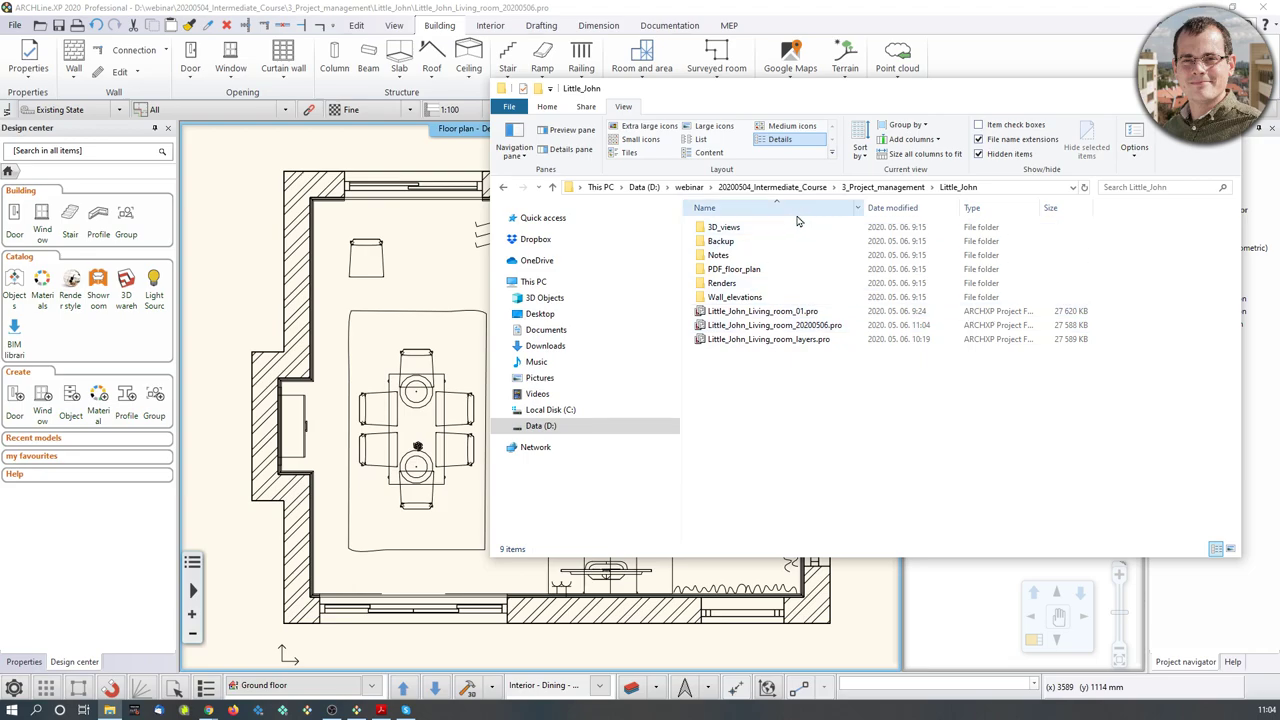
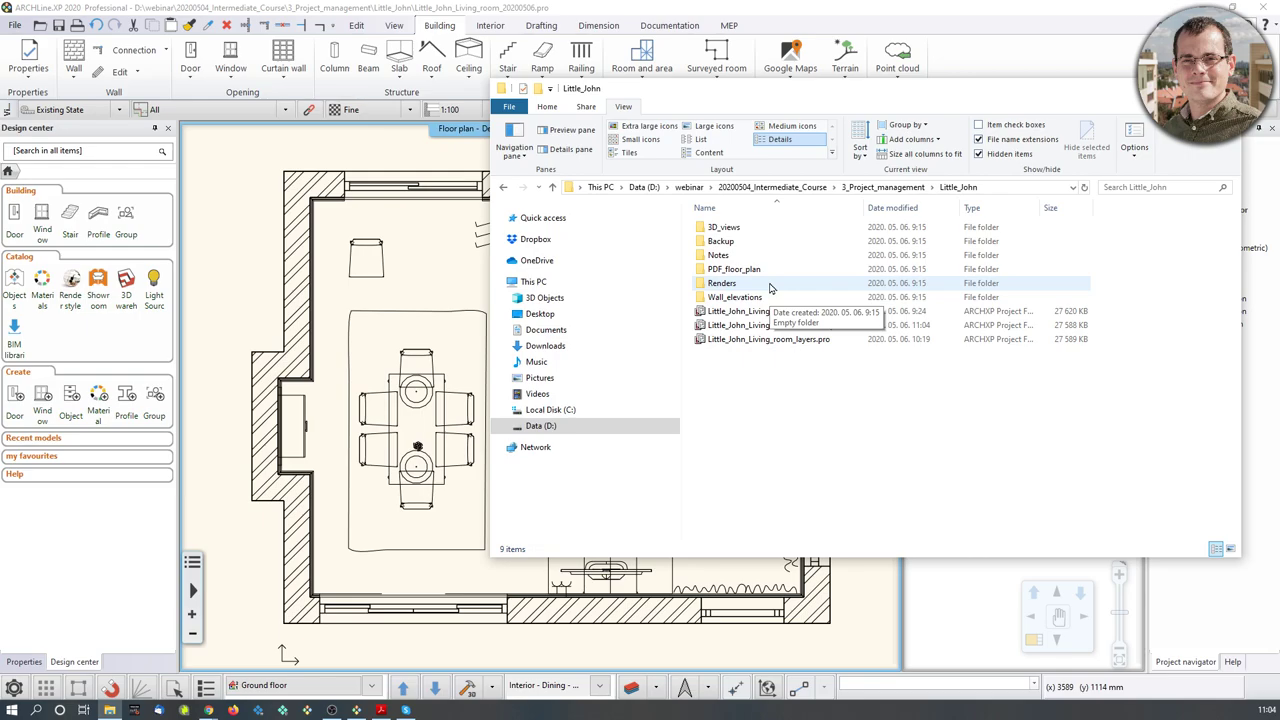
pyautogui.click(880, 187)
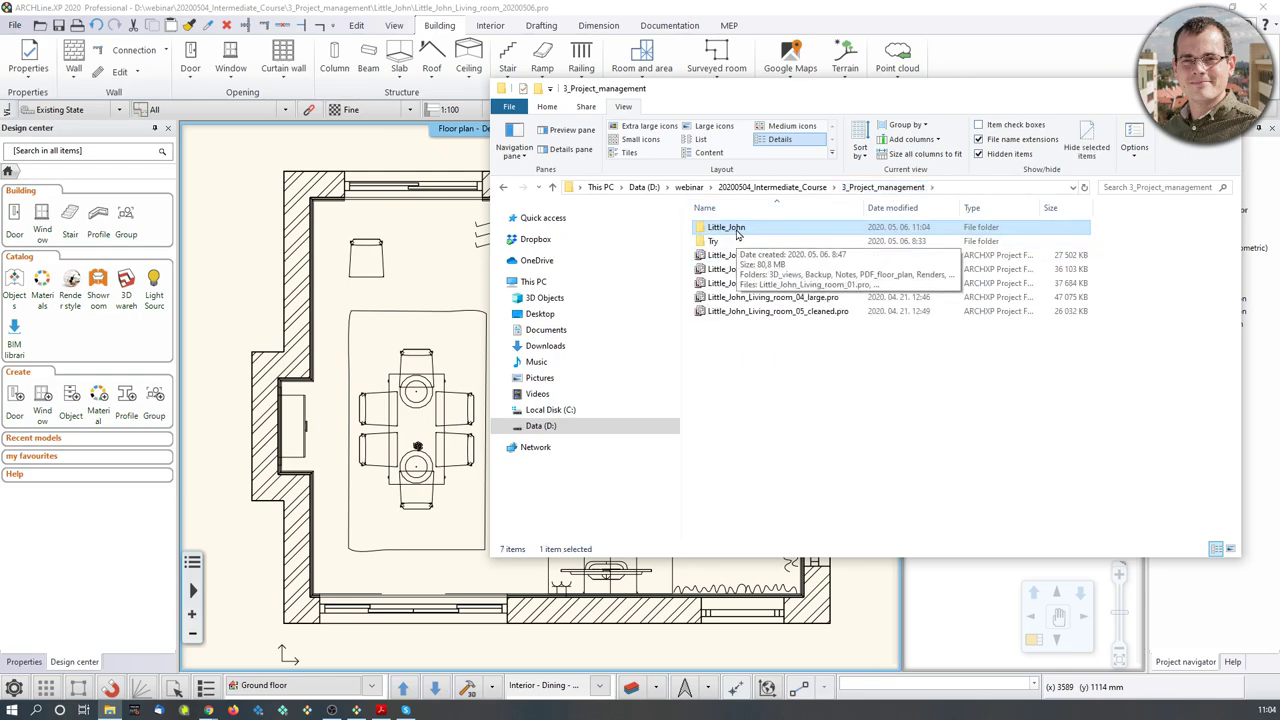
pyautogui.doubleClick(737, 230)
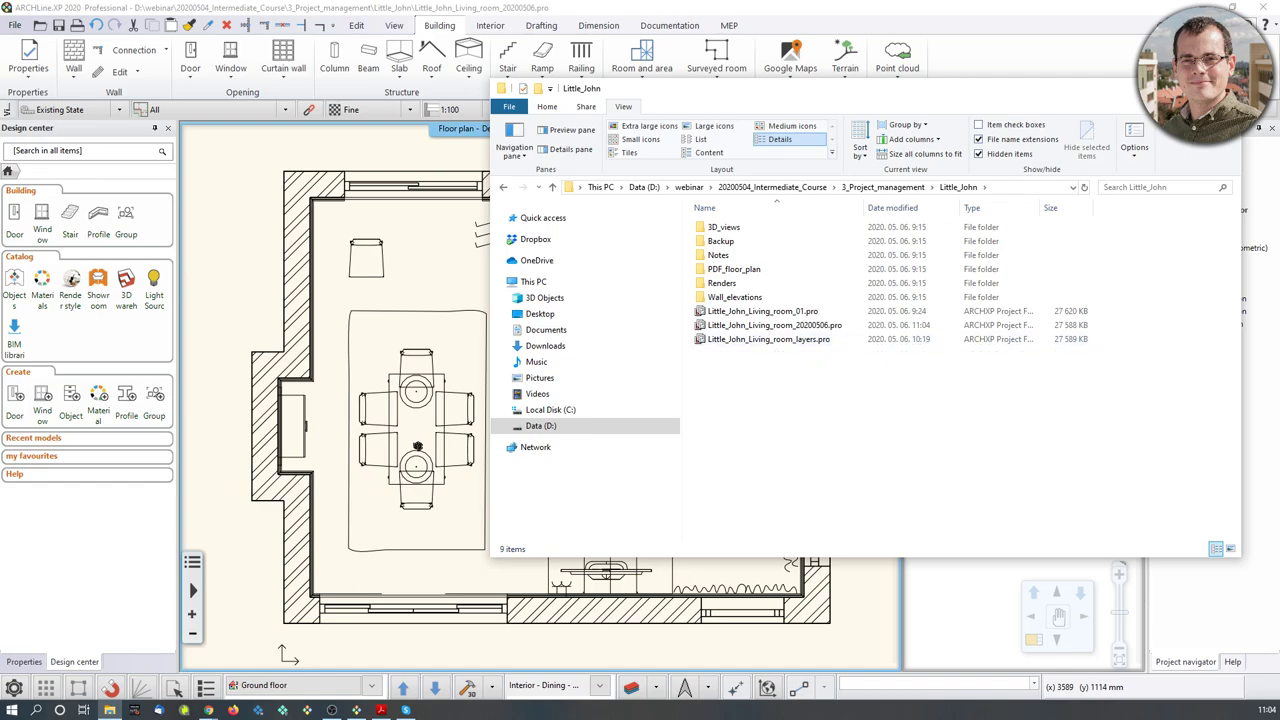
pyautogui.click(1222, 88)
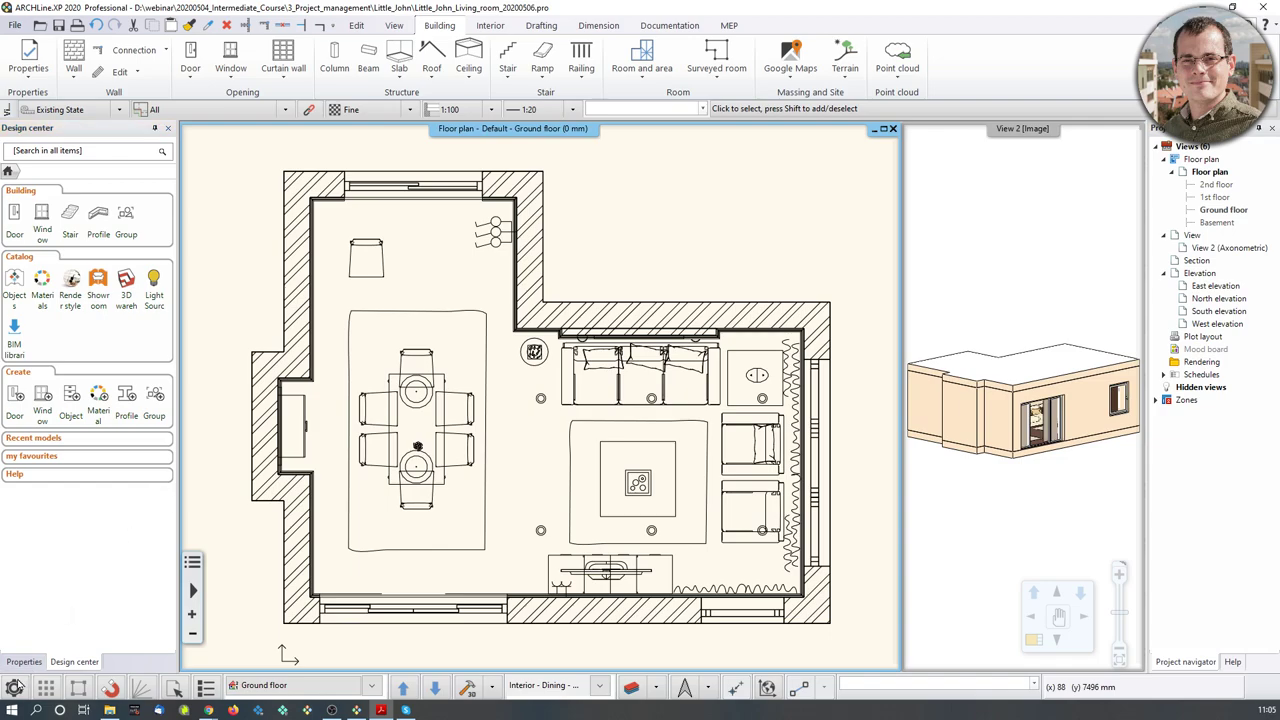
# Step: Review the backup archive and autorecover options in the Open and Save settings
pyautogui.click(14, 689)
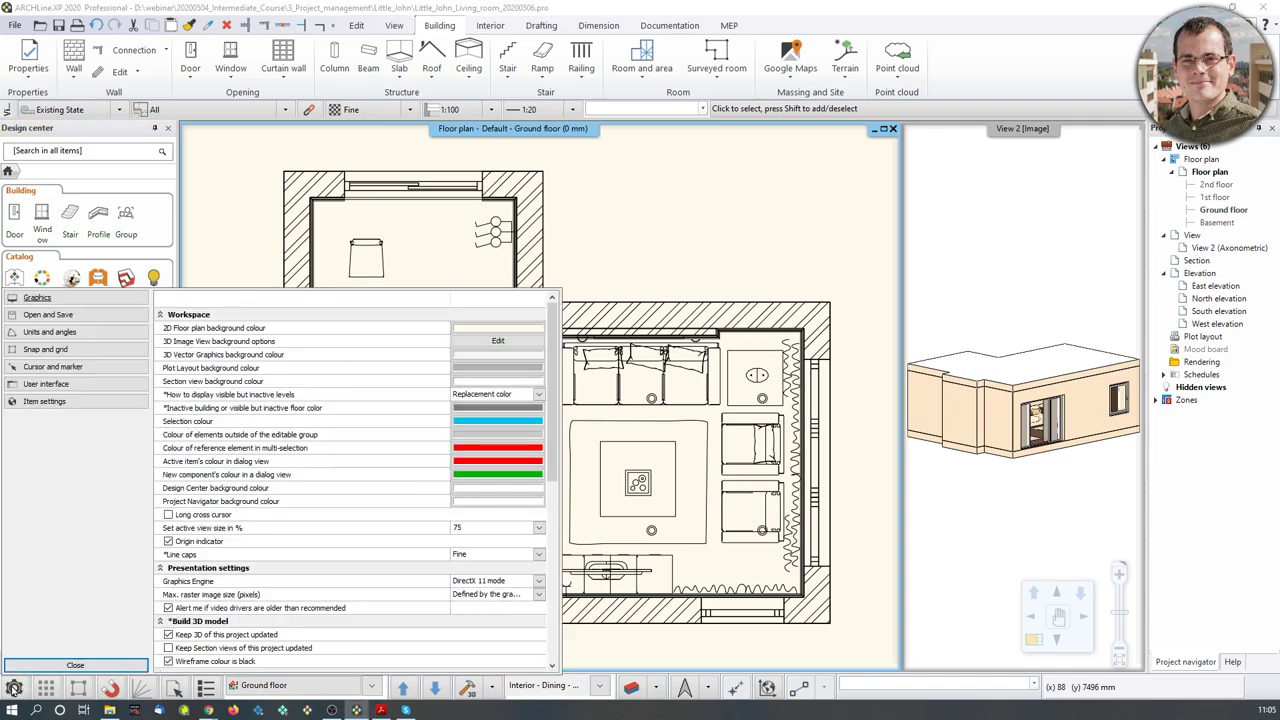
pyautogui.click(50, 315)
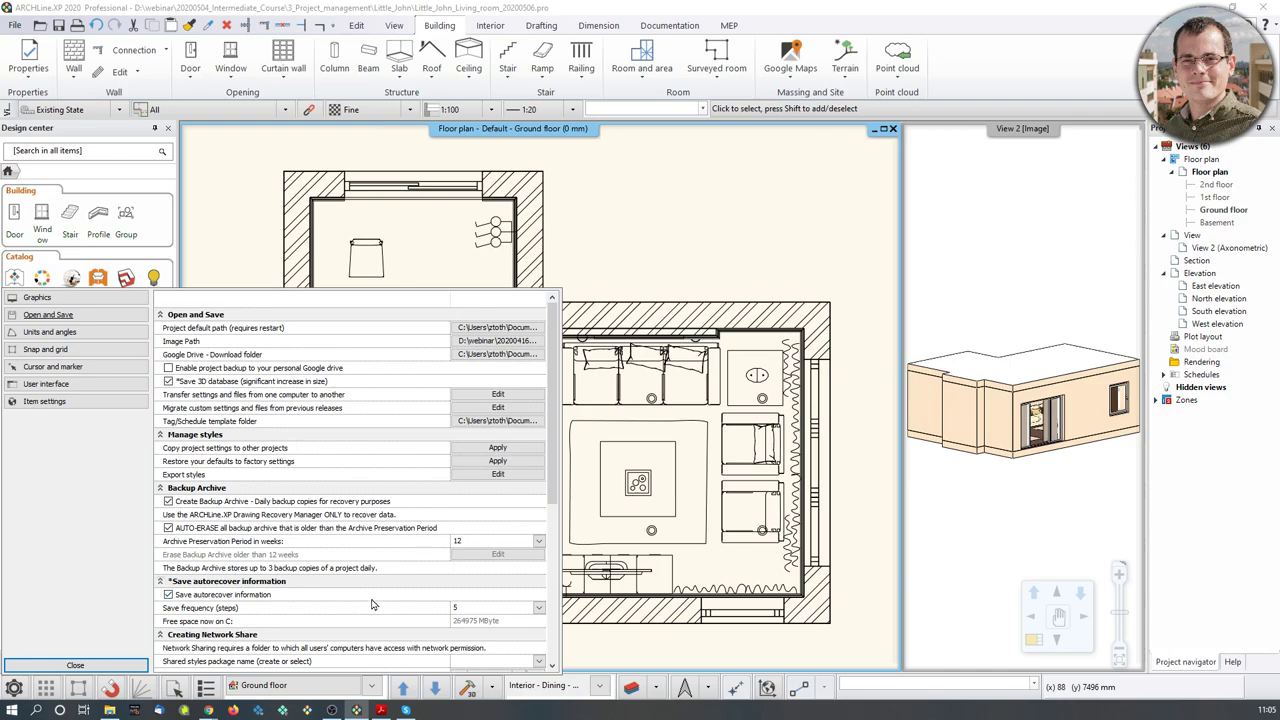
pyautogui.scroll(-1, 360, 587)
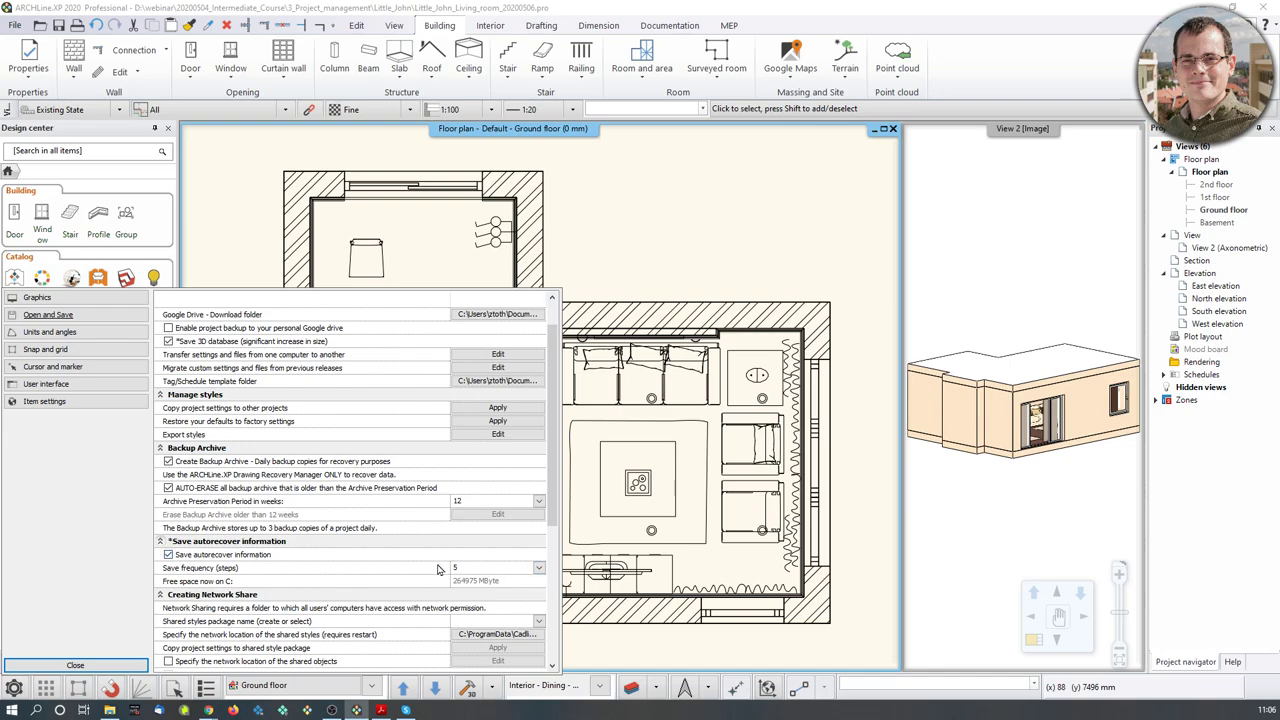
pyautogui.click(90, 666)
# Step: Draw four connected walls in the 1 layered 30 wide wall style, enclosing a new room against the living room's outer walls
pyautogui.scroll(3, 529, 357)
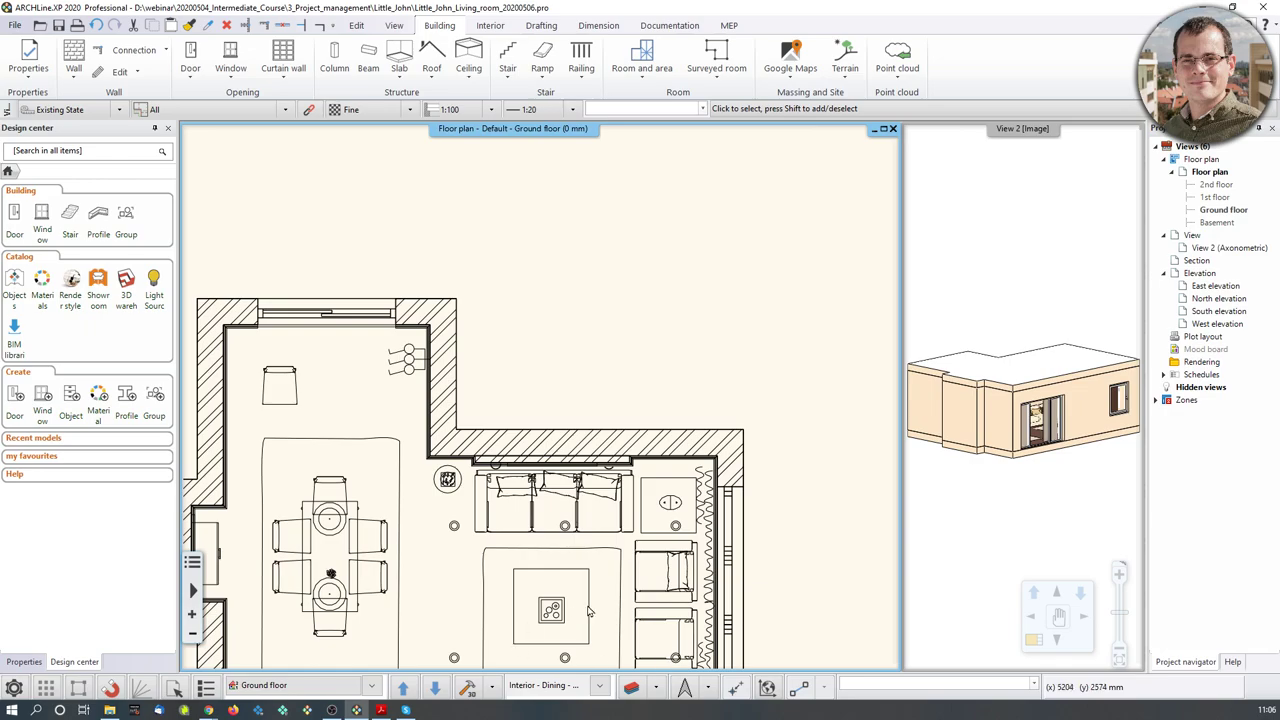
pyautogui.click(84, 52)
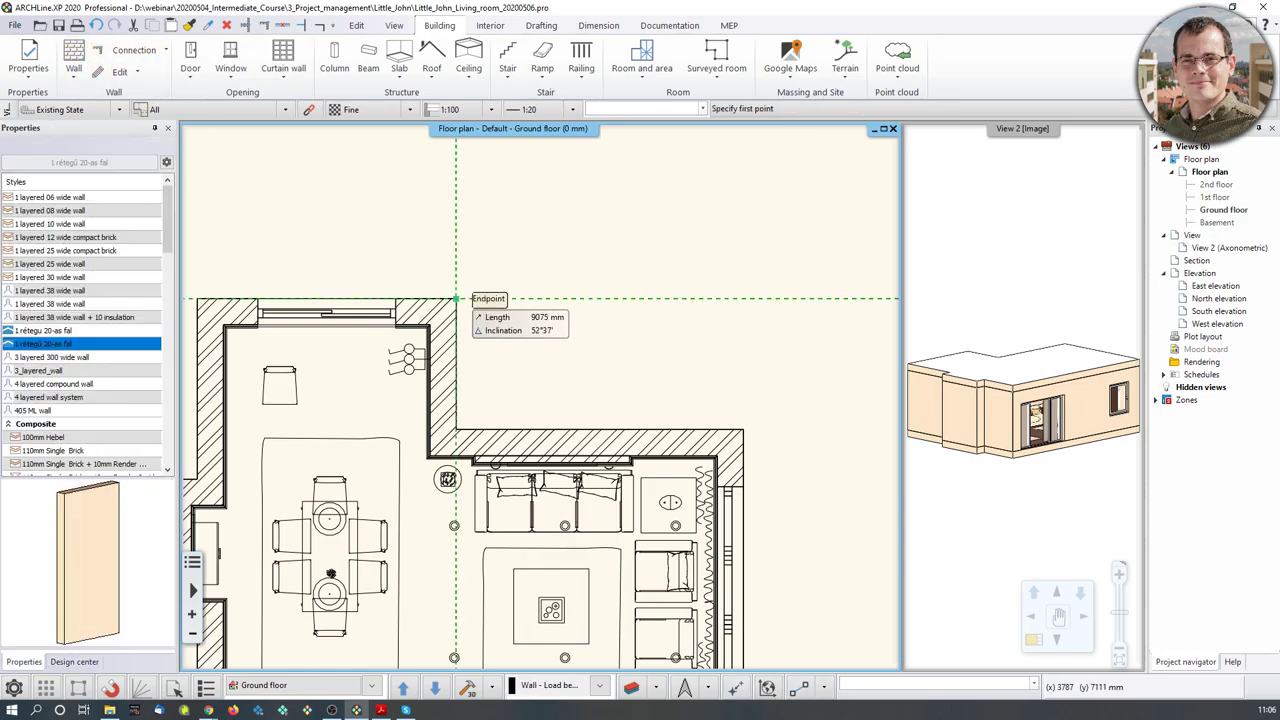
pyautogui.click(68, 278)
pyautogui.click(451, 285)
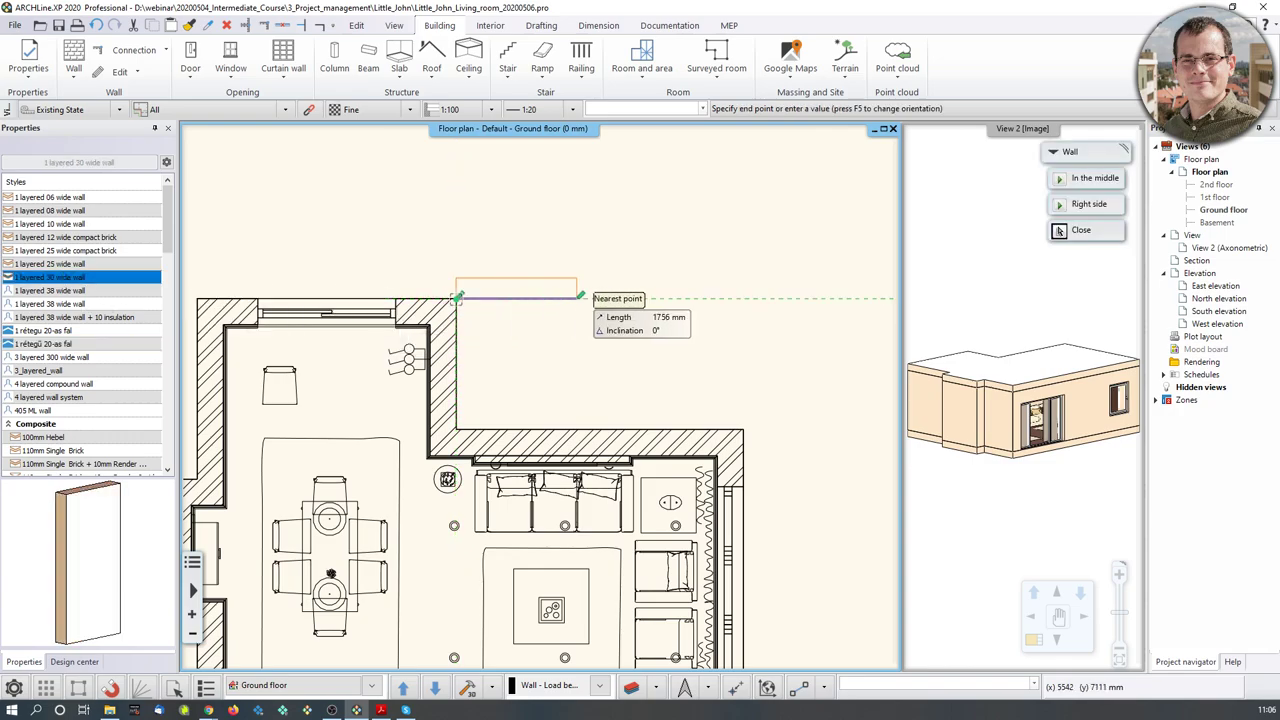
pyautogui.click(521, 298)
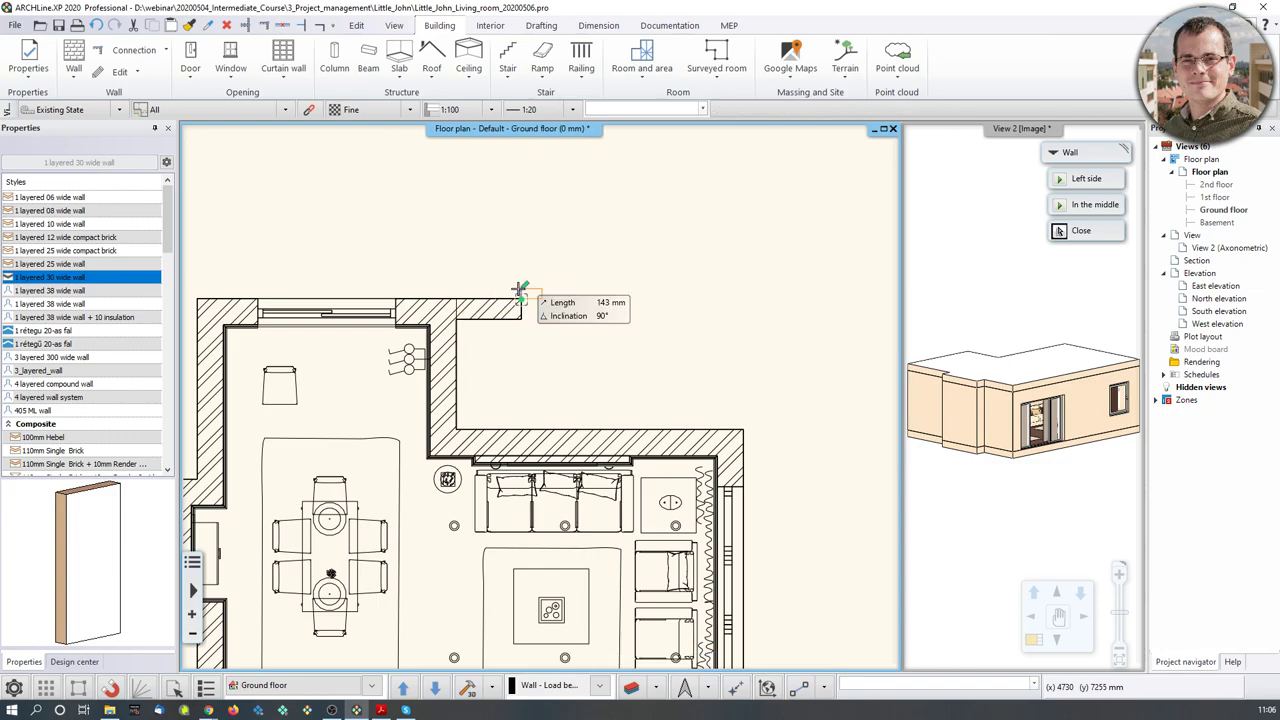
pyautogui.click(522, 176)
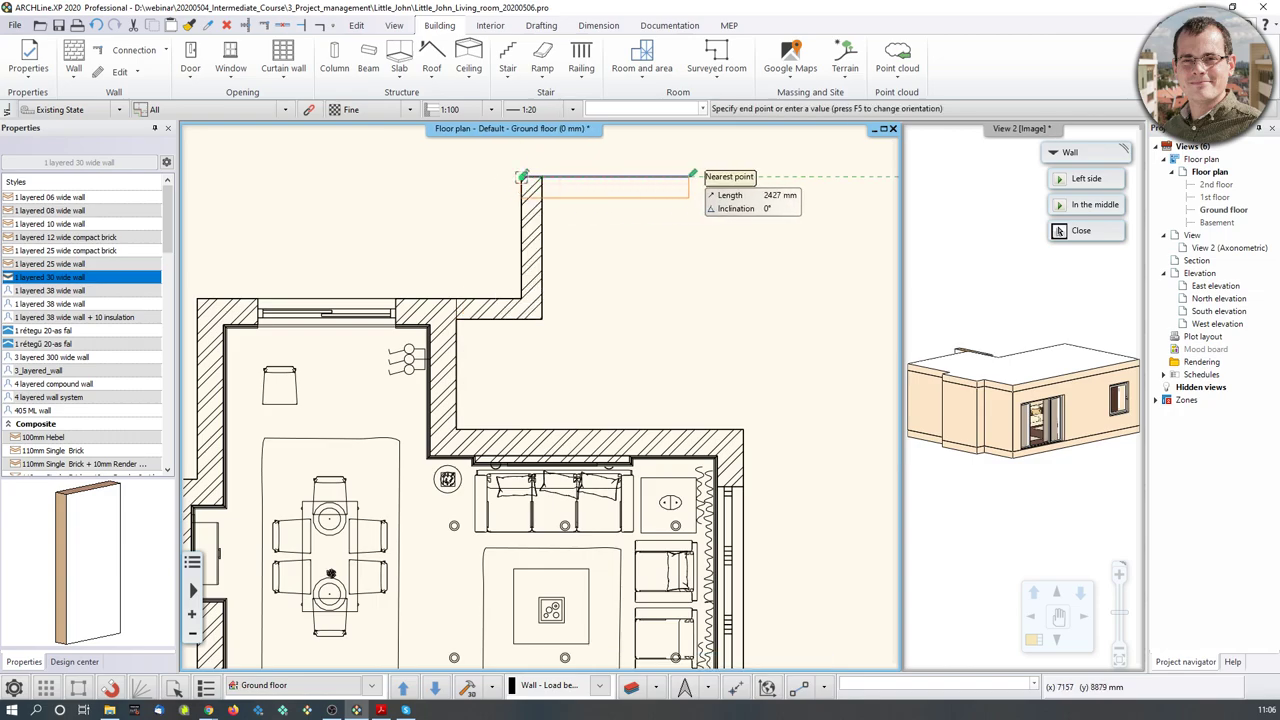
pyautogui.click(743, 176)
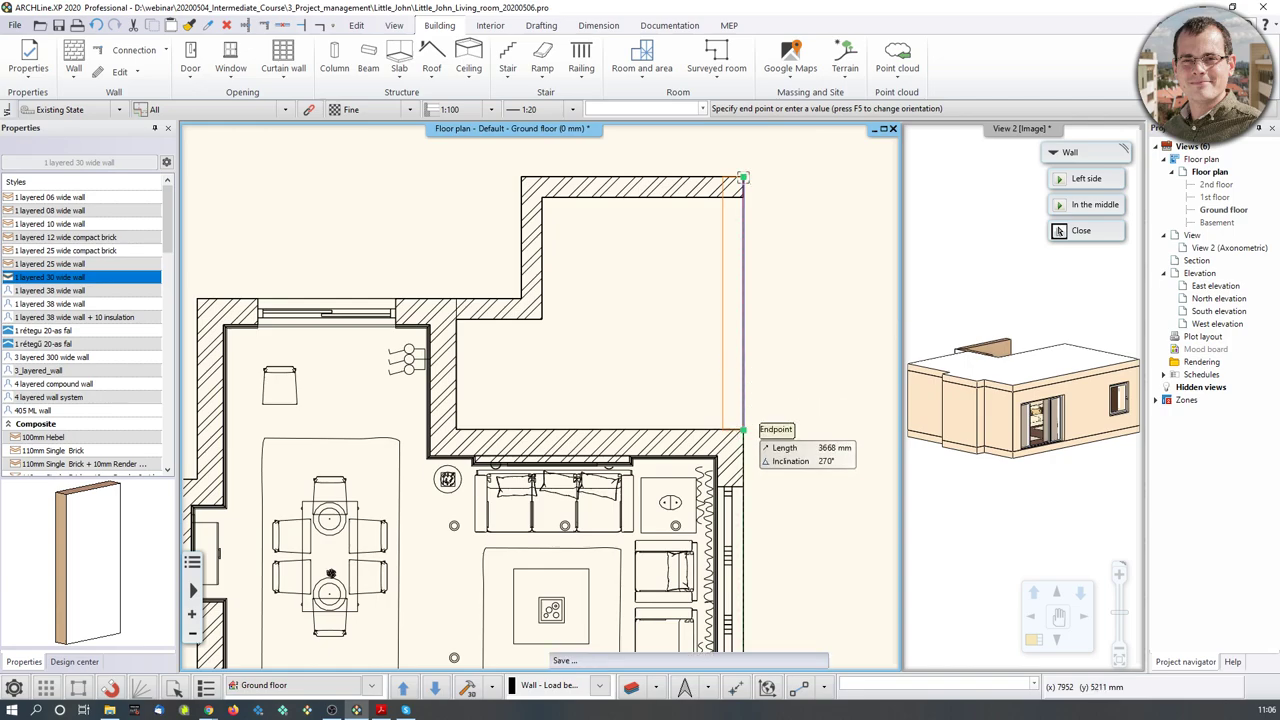
pyautogui.click(743, 430)
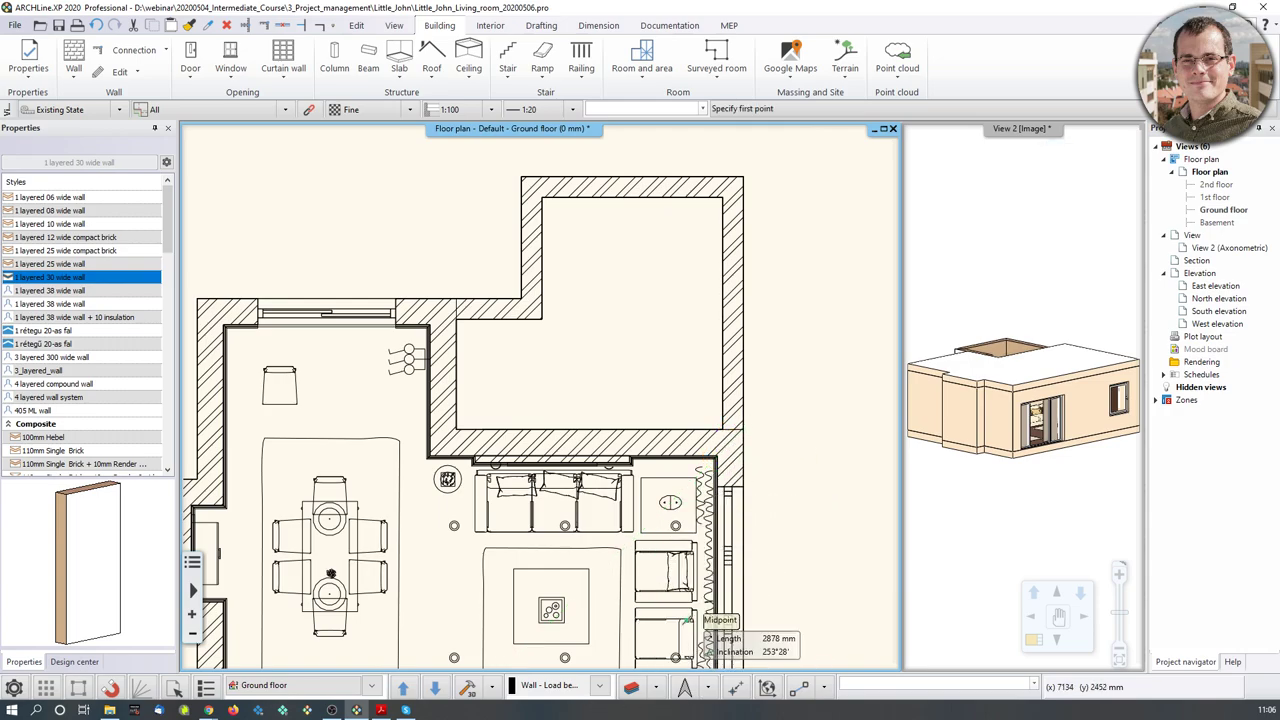
# Step: Set the autorecover save frequency to 5 steps in the Open and Save settings
pyautogui.click(16, 690)
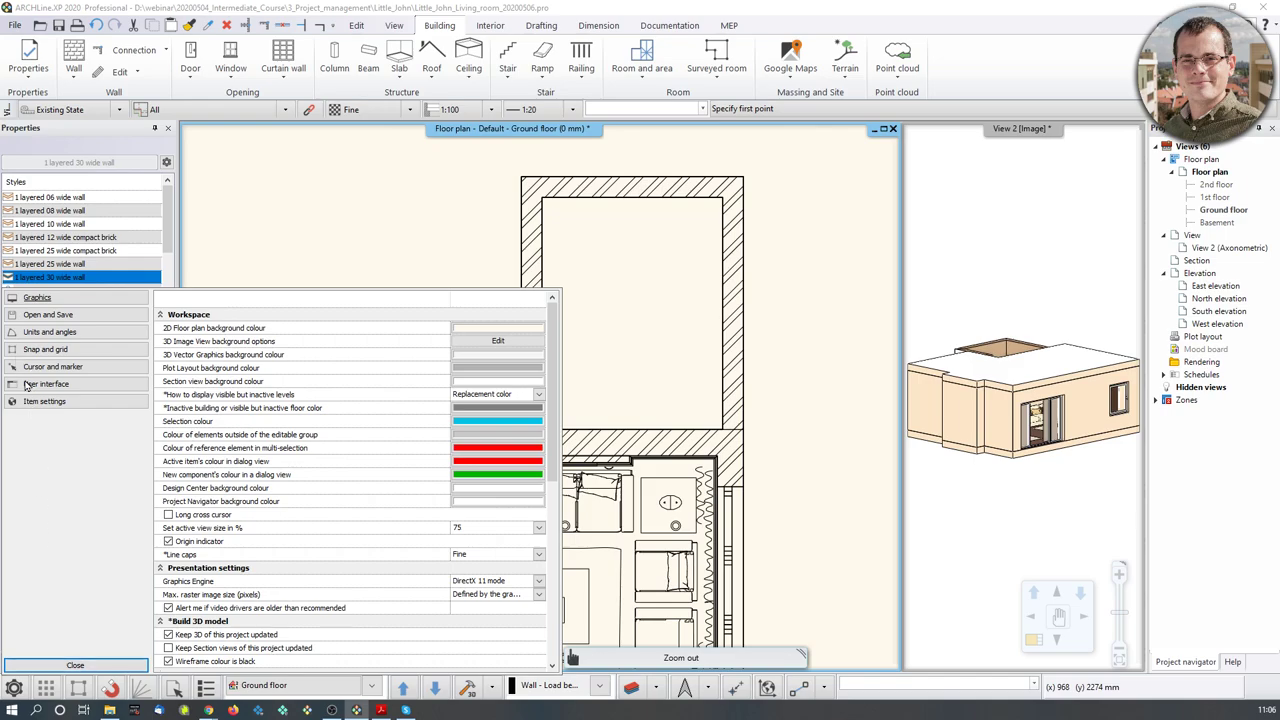
pyautogui.click(36, 317)
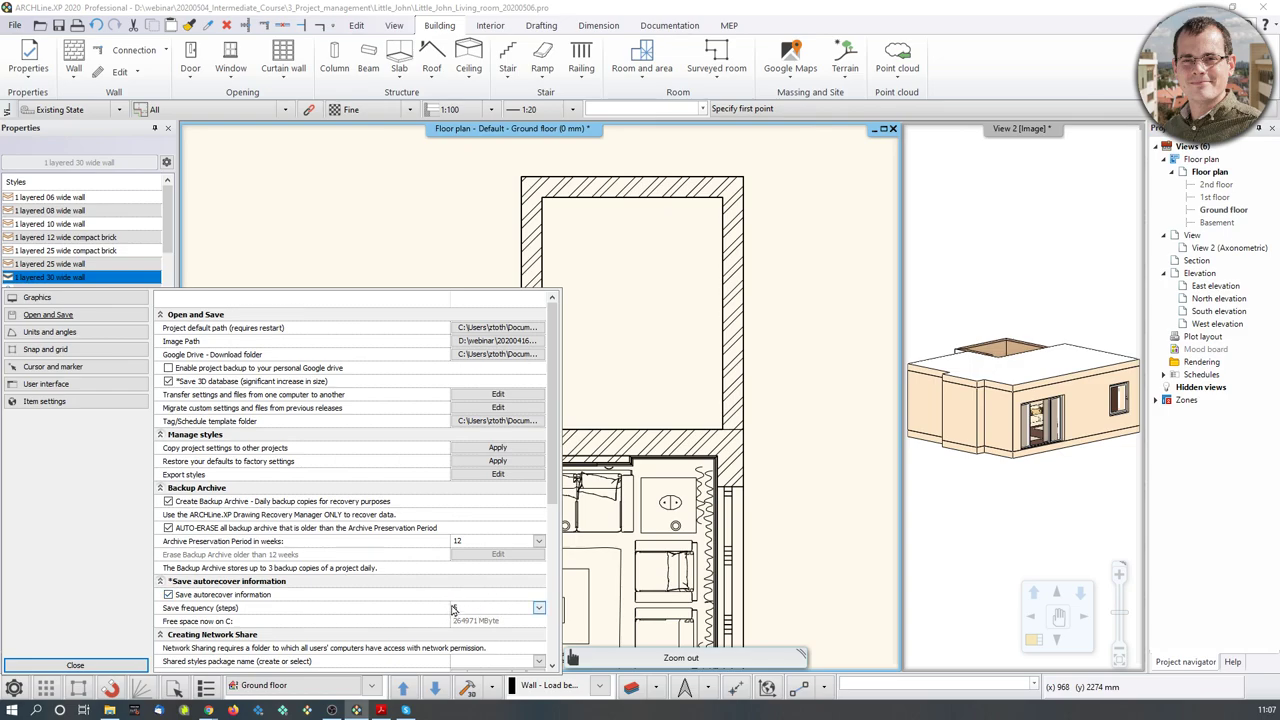
pyautogui.click(470, 607)
pyautogui.write('5')
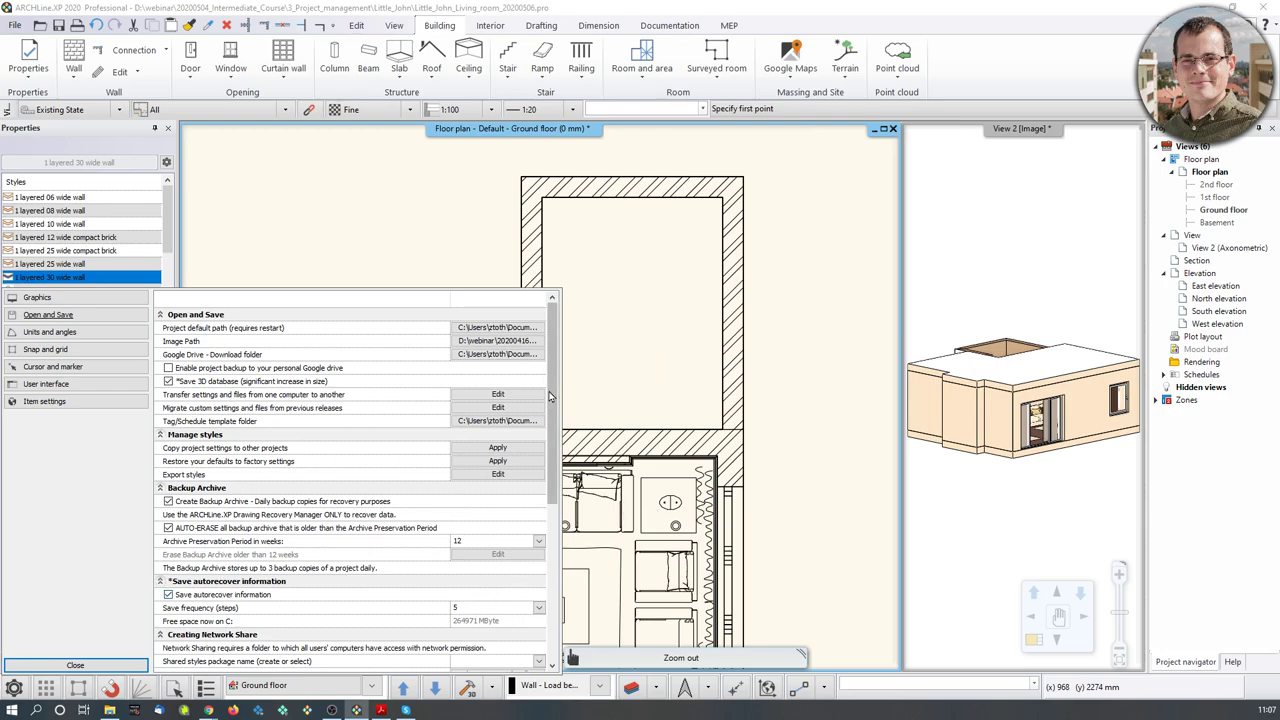
pyautogui.click(75, 665)
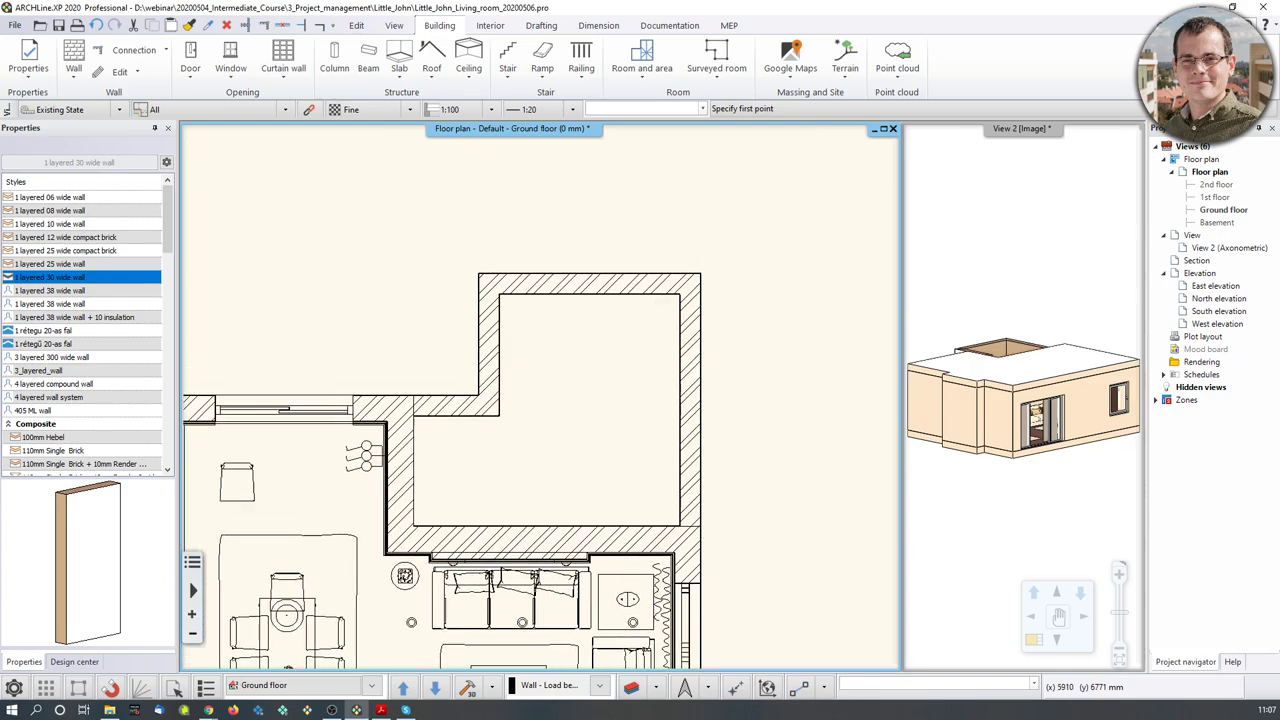
# Step: Draw a freestanding zigzag chain of 1 layered 30 wide walls in the empty area east of the new room
pyautogui.scroll(-2, 373, 378)
pyautogui.moveTo(486, 349); pyautogui.dragTo(352, 207, button='middle')
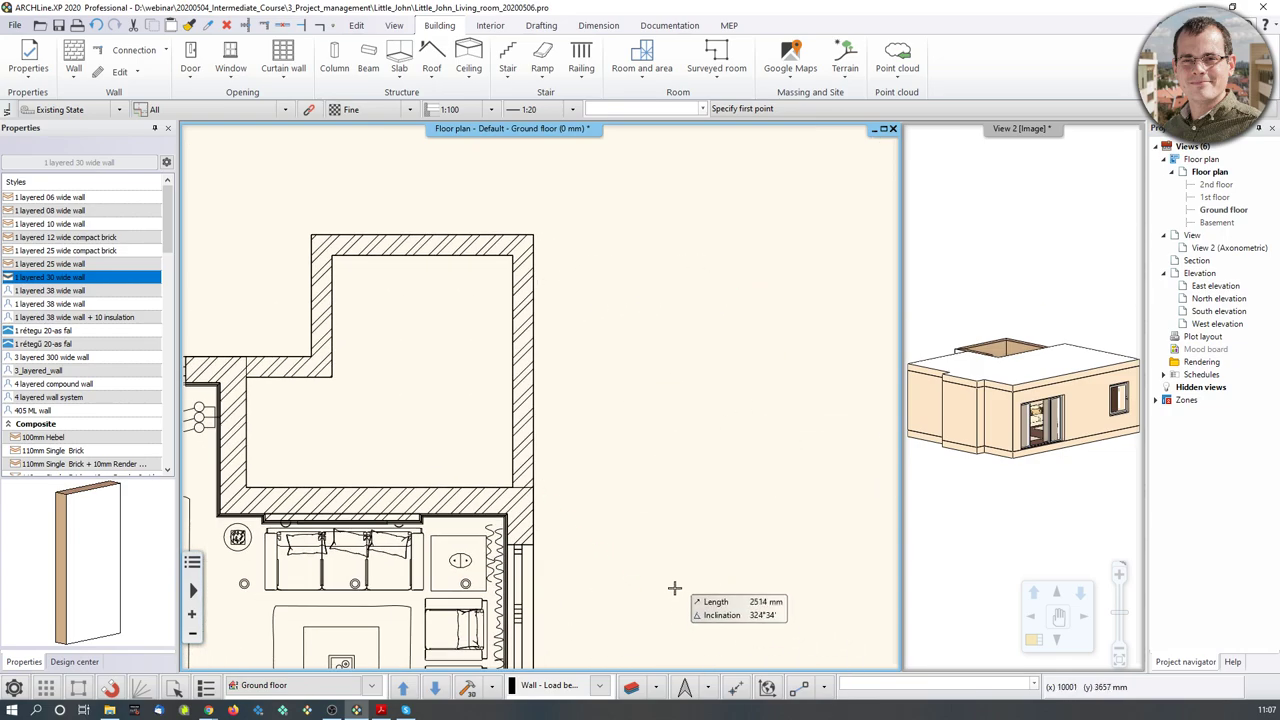
pyautogui.click(603, 259)
pyautogui.click(731, 407)
pyautogui.click(737, 420)
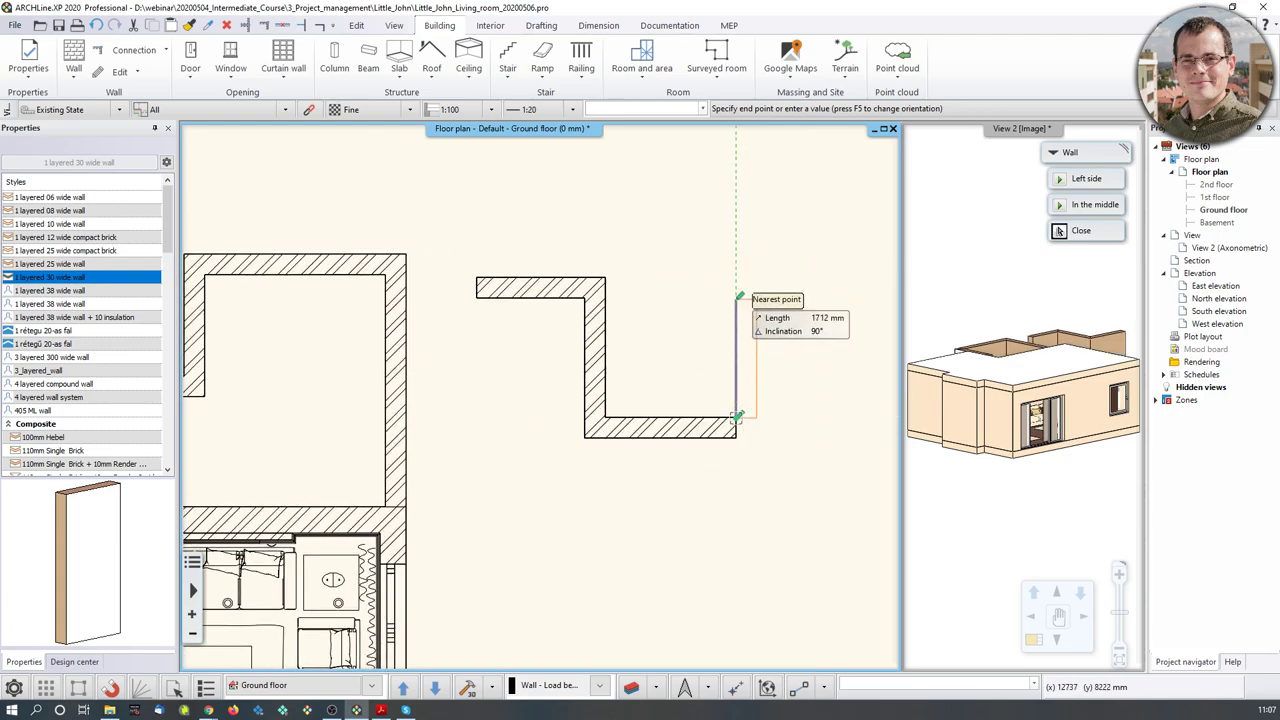
pyautogui.click(737, 298)
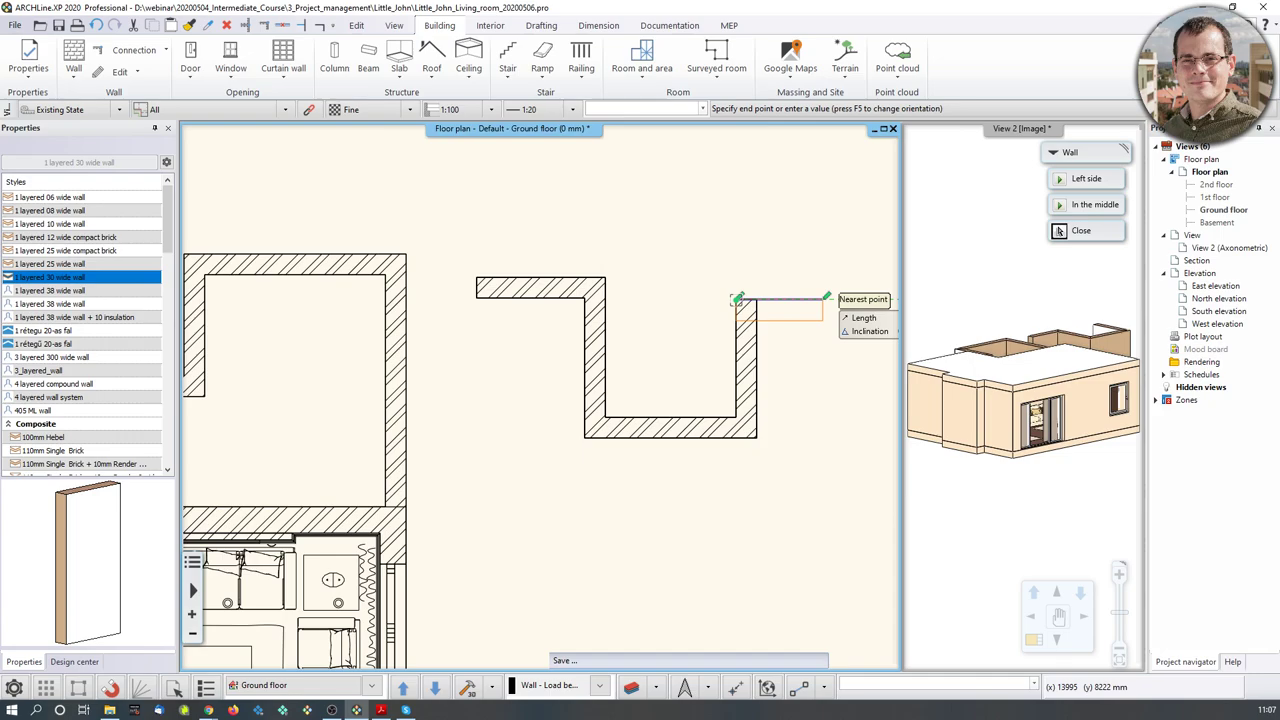
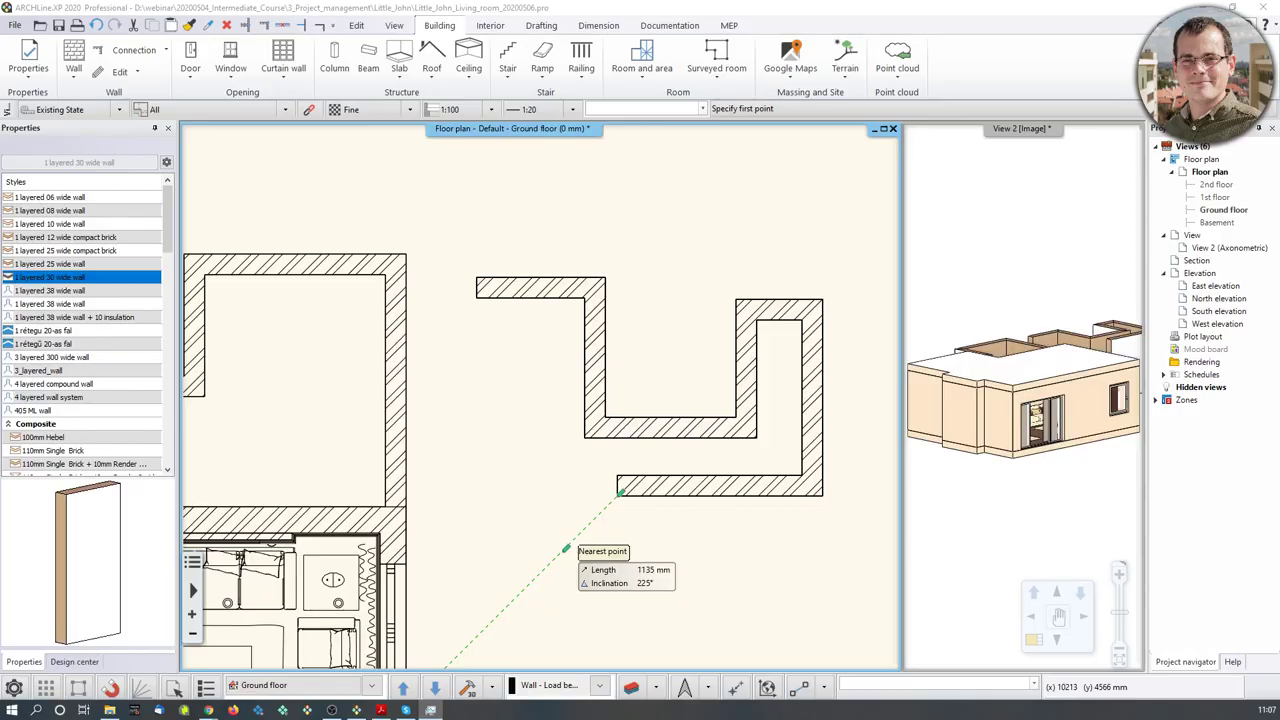
# Step: Force ARCHLine.XP to close by ending its task in Task Manager
pyautogui.hotkey('ctrl', 'shift', 'Escape')
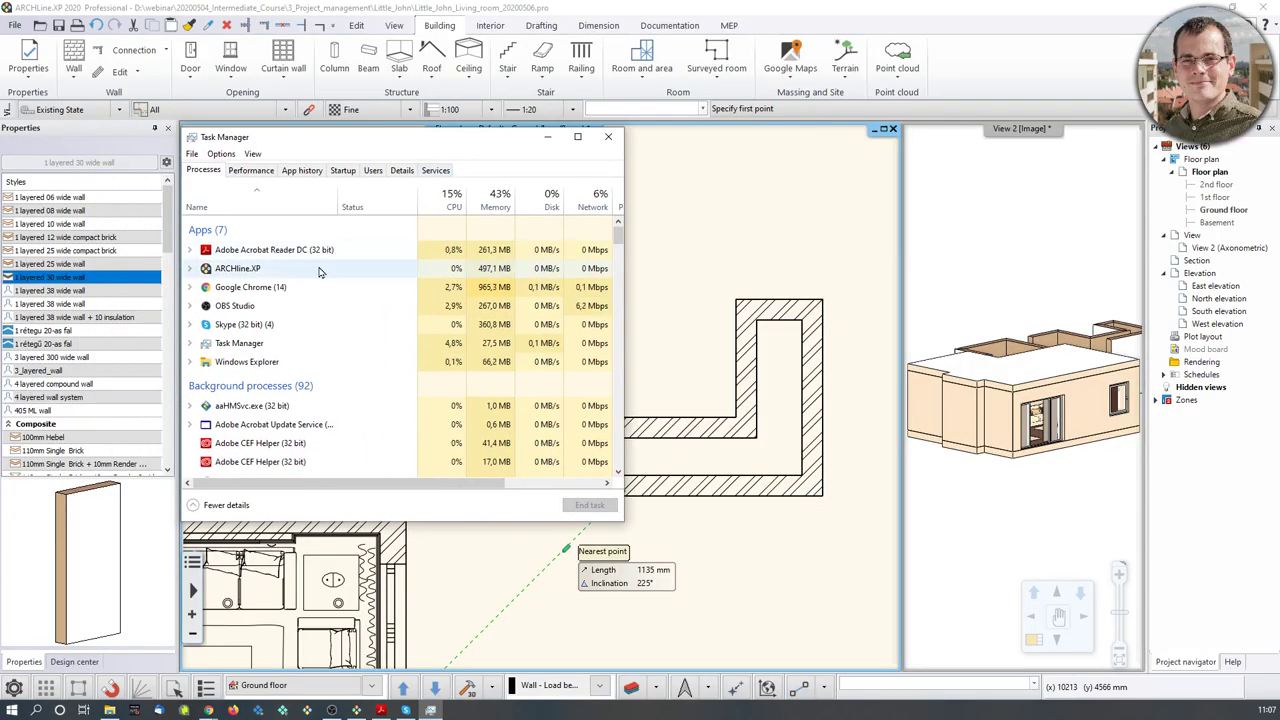
pyautogui.click(320, 270)
pyautogui.click(589, 505)
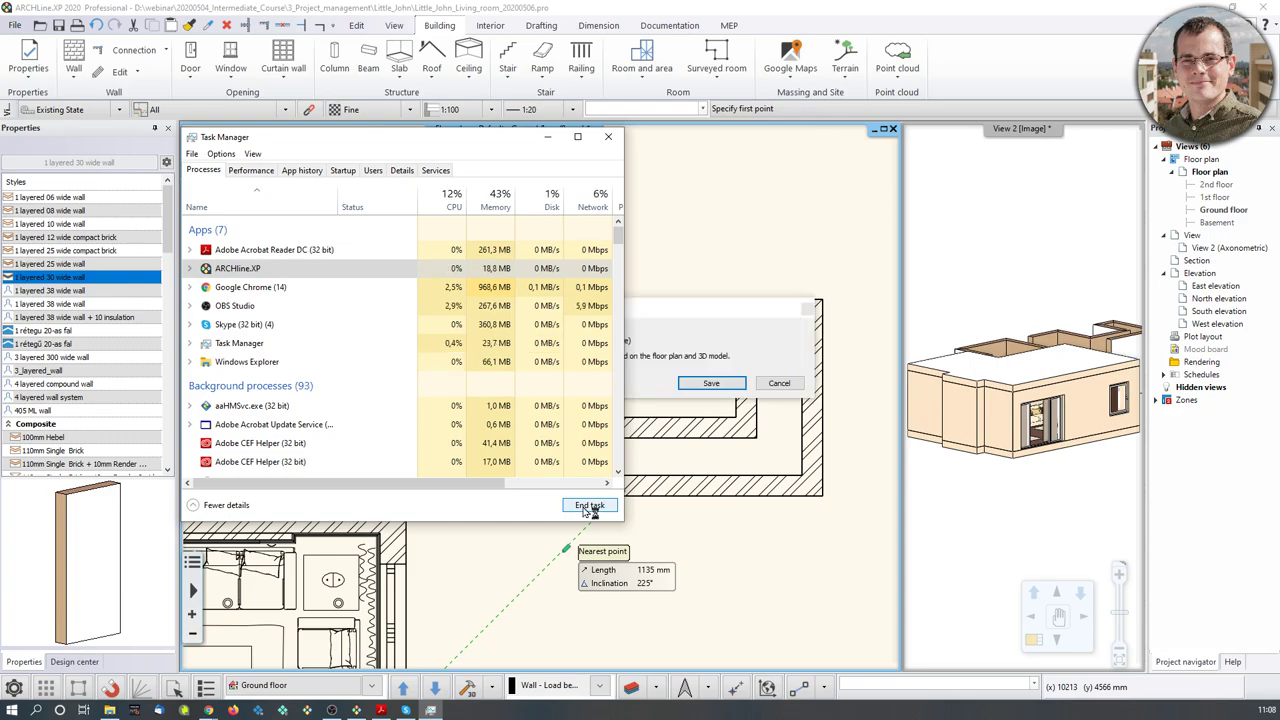
# Step: Relaunch ARCHLine.XP once its task has been ended and accept loading the autorecovered project
pyautogui.click(589, 505)
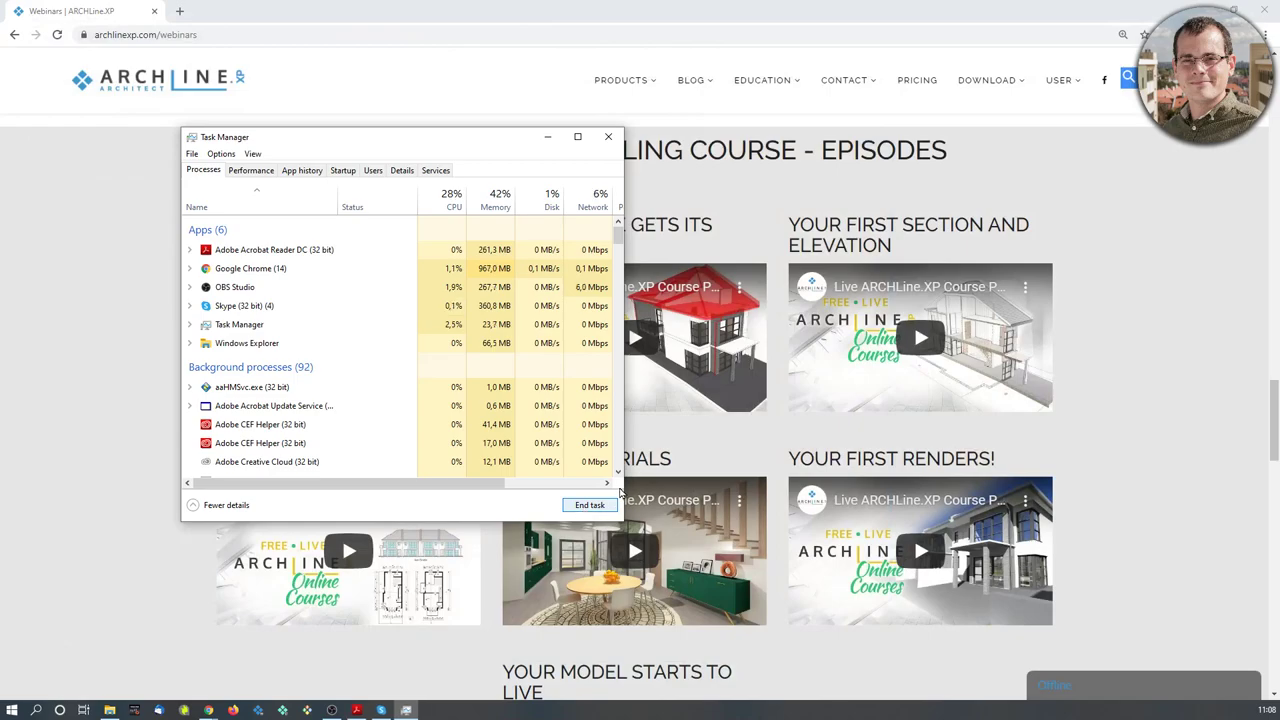
pyautogui.click(1163, 289)
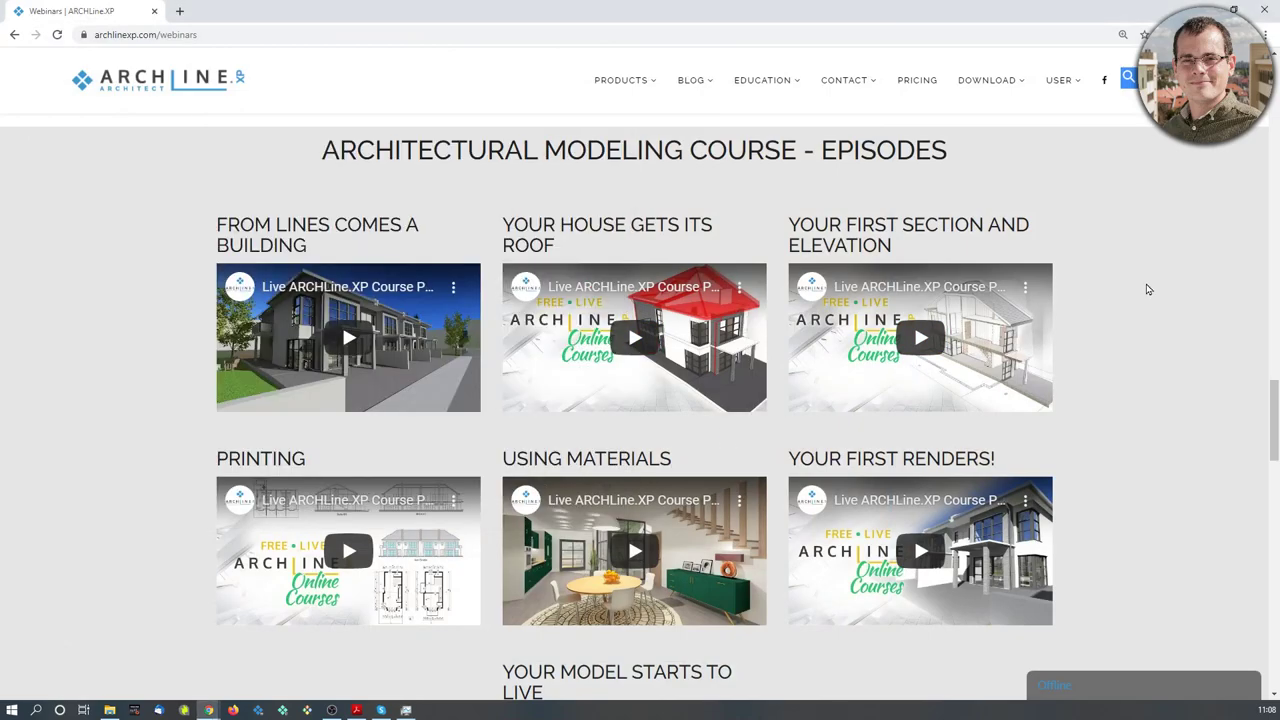
pyautogui.click(306, 710)
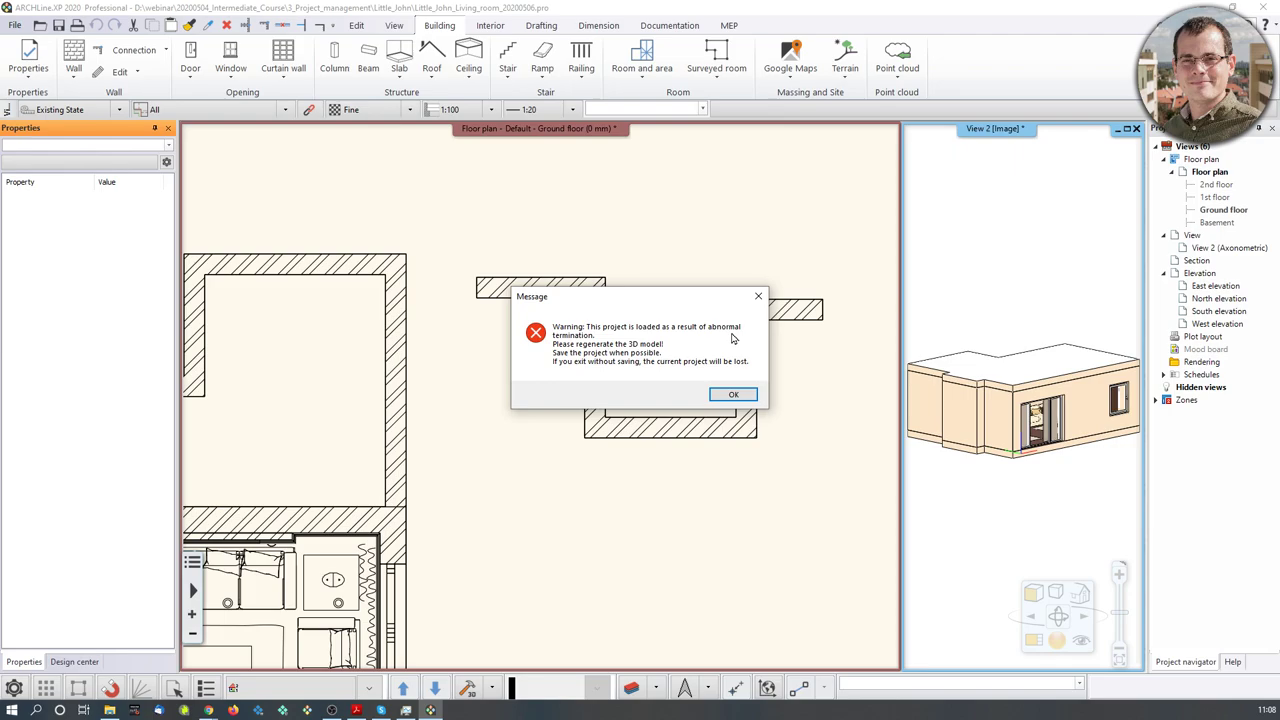
pyautogui.click(734, 396)
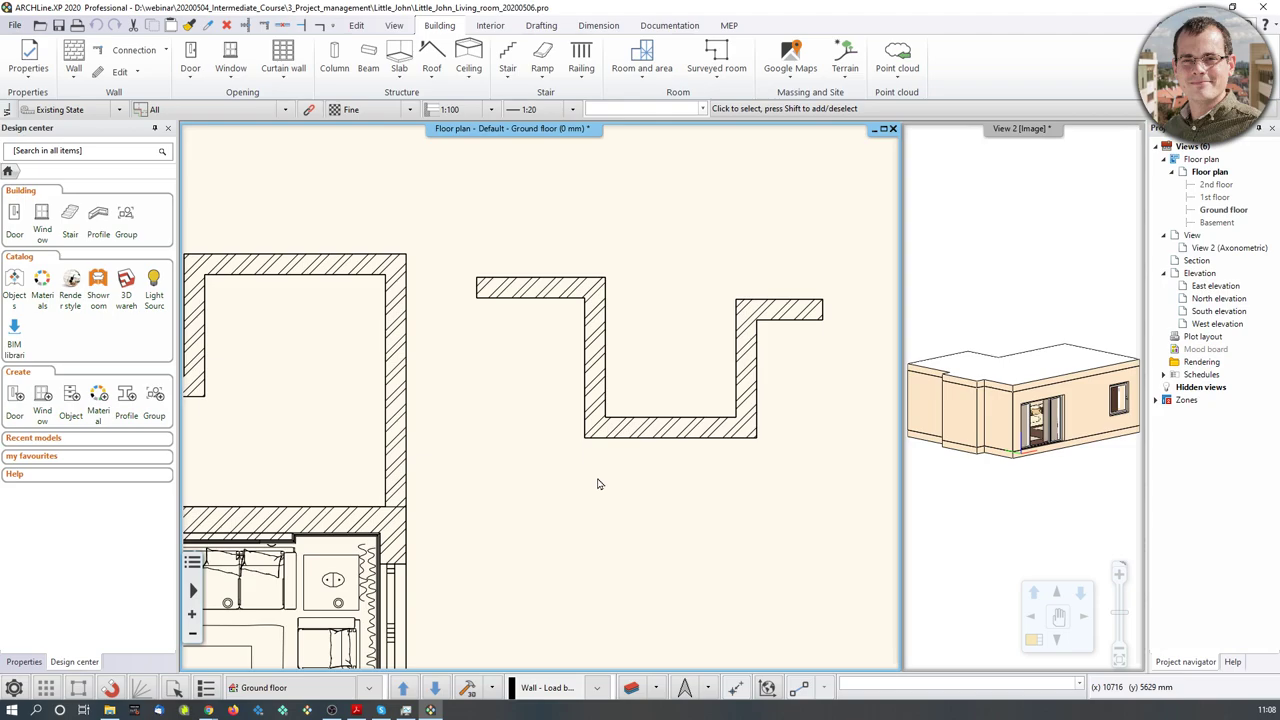
# Step: Delete all the freestanding zigzag walls east of the new room and save the project
pyautogui.scroll(-3, 449, 291)
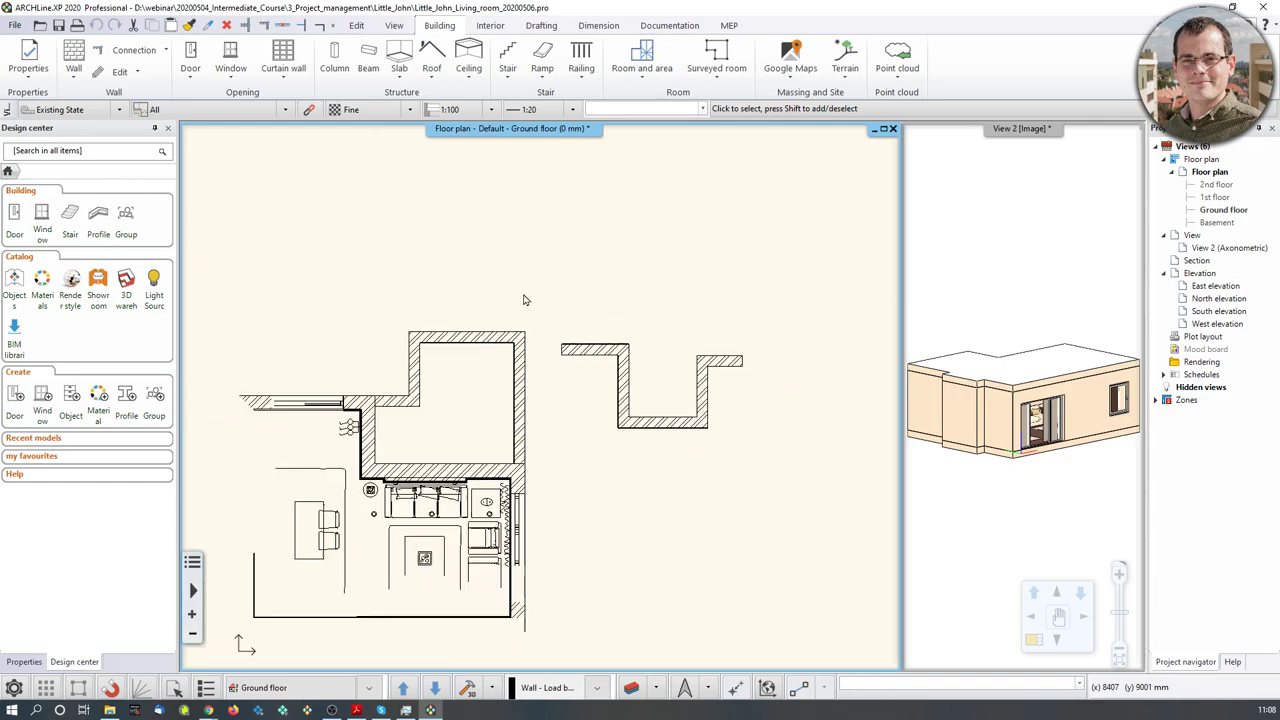
pyautogui.moveTo(563, 263); pyautogui.dragTo(806, 470)
pyautogui.click(707, 430)
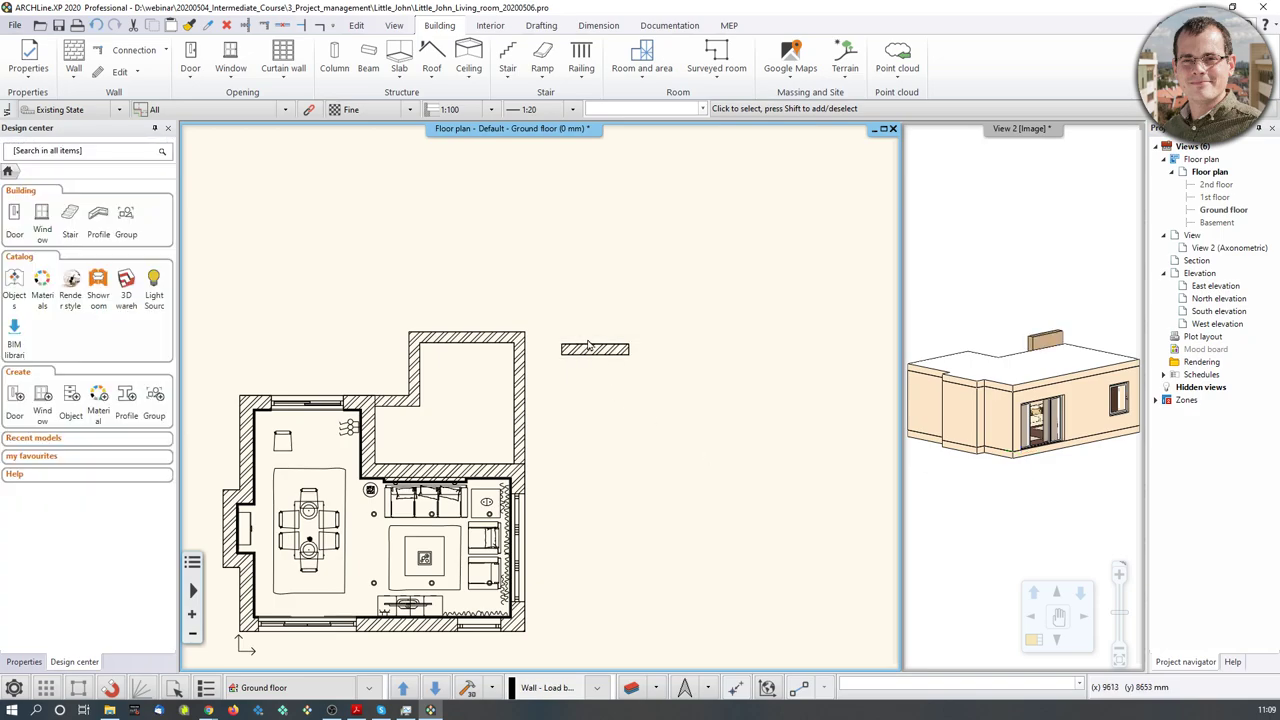
pyautogui.click(592, 355)
pyautogui.press('Delete')
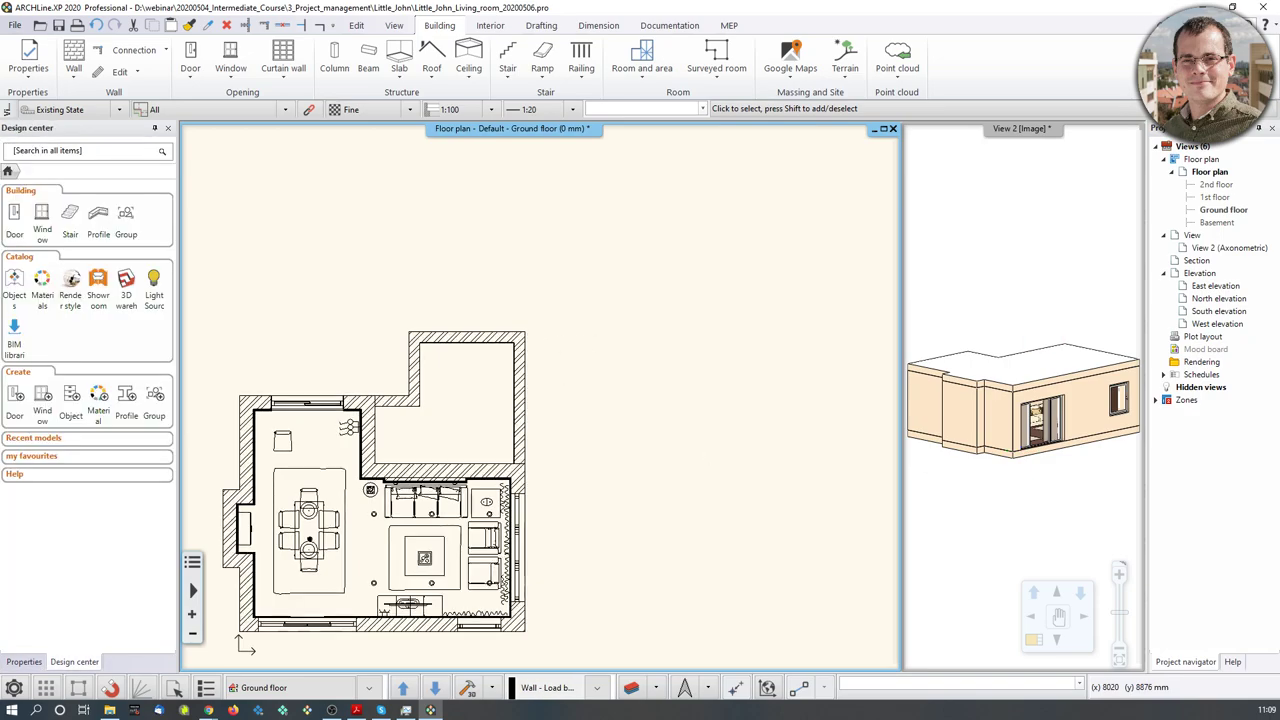
pyautogui.click(58, 25)
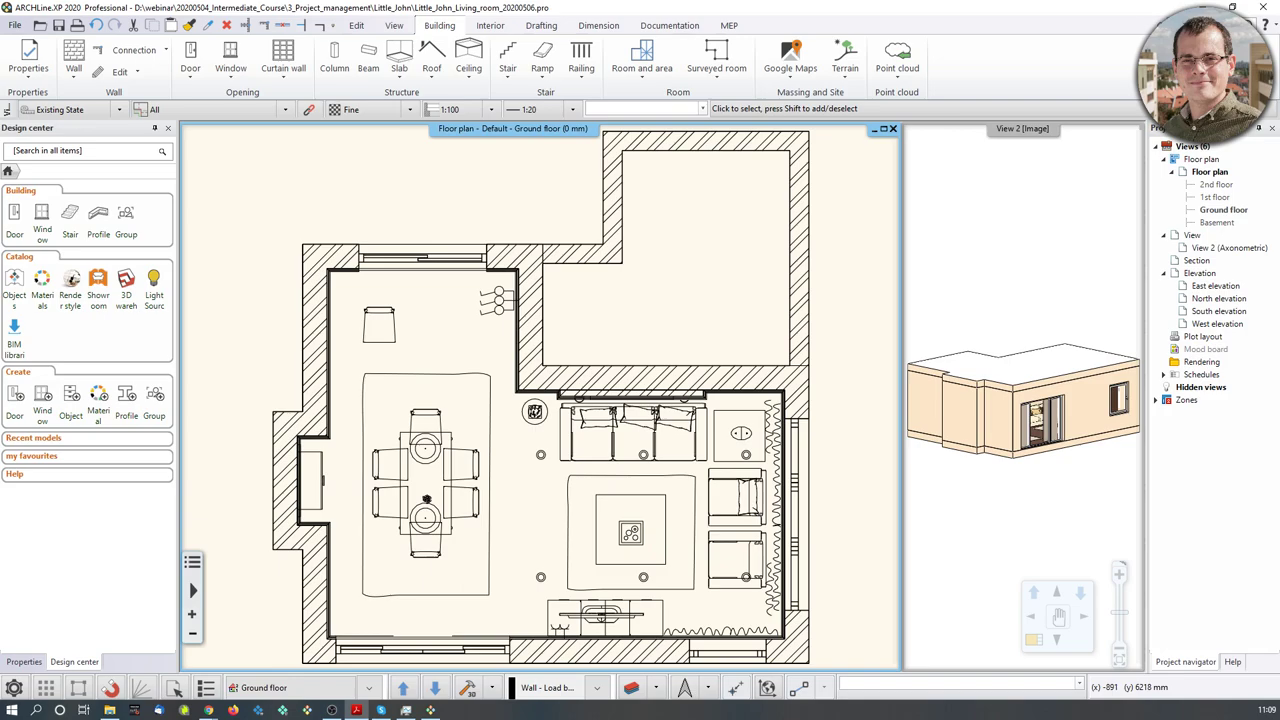
# Step: Open the Open and Save settings to examine the Backup Archive options
pyautogui.scroll(-3, 541, 396)
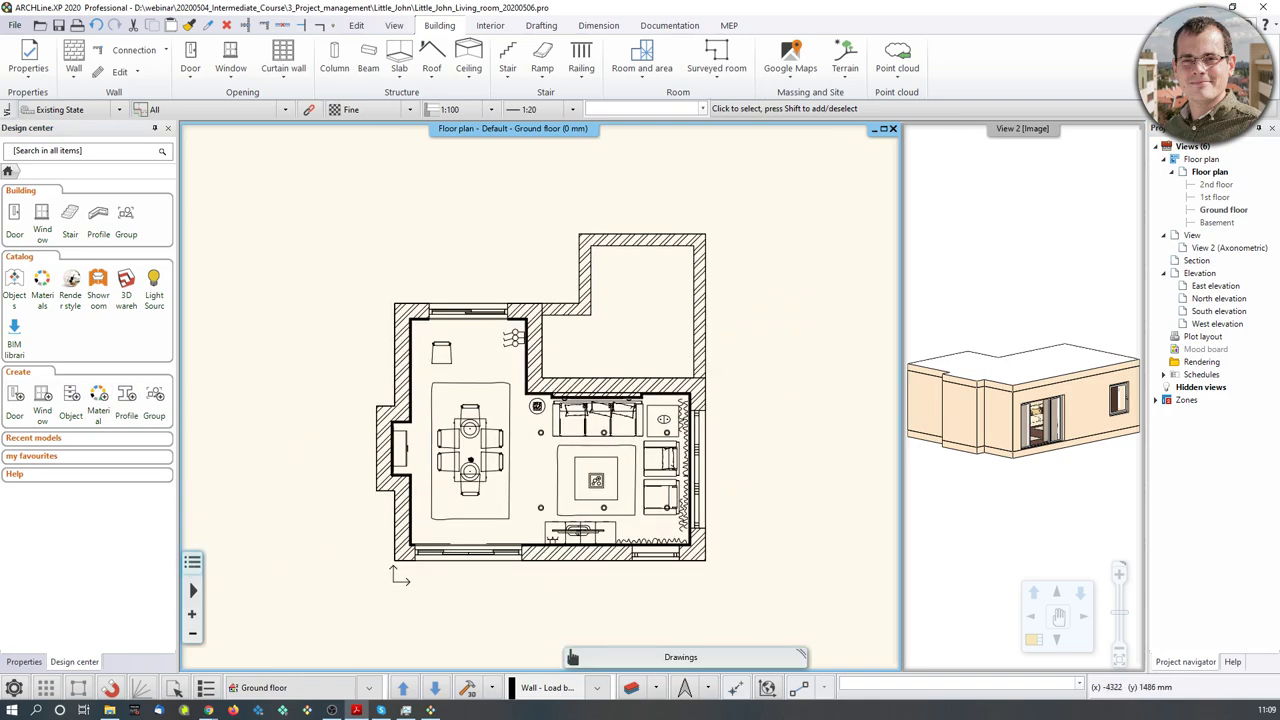
pyautogui.click(14, 688)
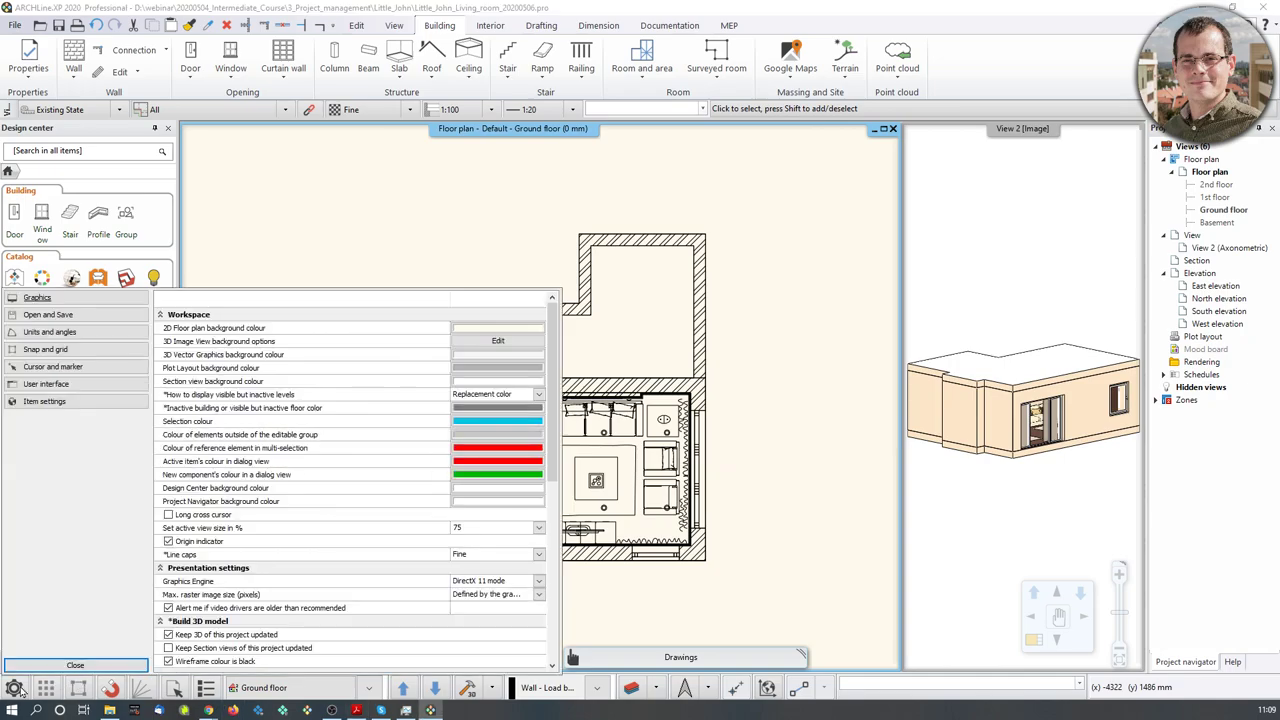
pyautogui.click(50, 314)
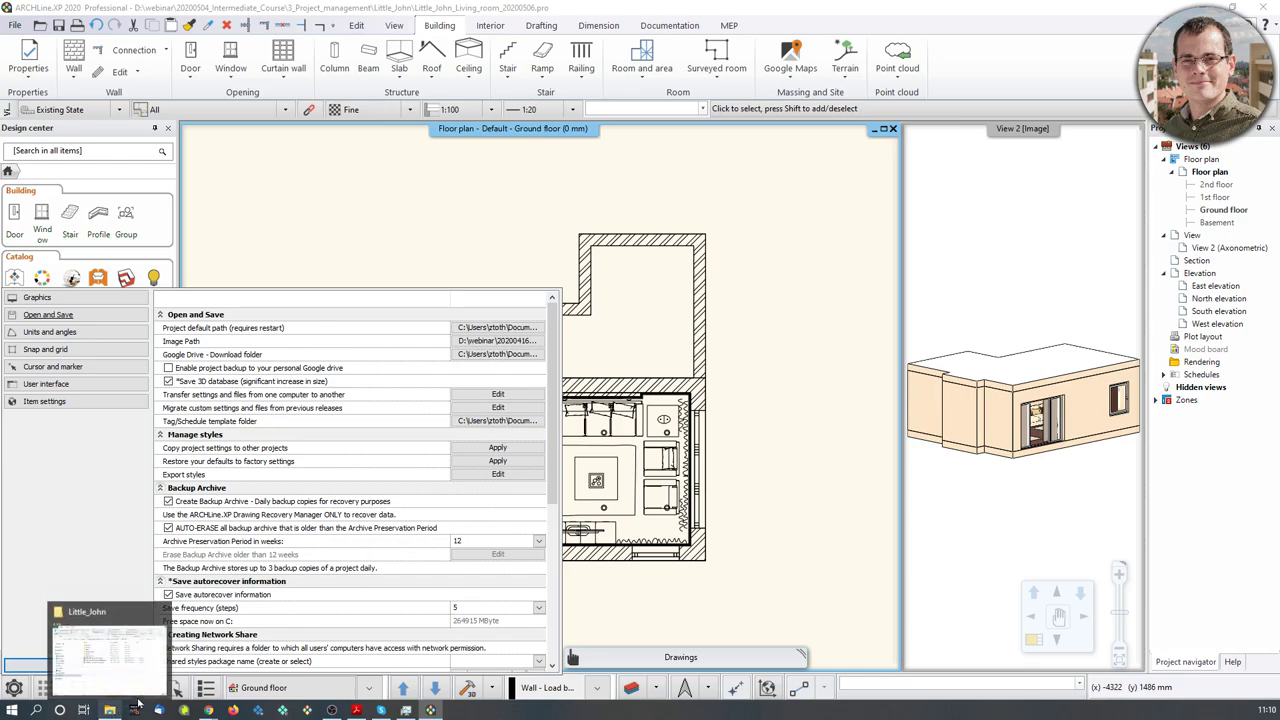
# Step: Switch to File Explorer and open the ARCHlineXP Draw folder in Documents in an additional window, moved clear of the settings
pyautogui.click(109, 710)
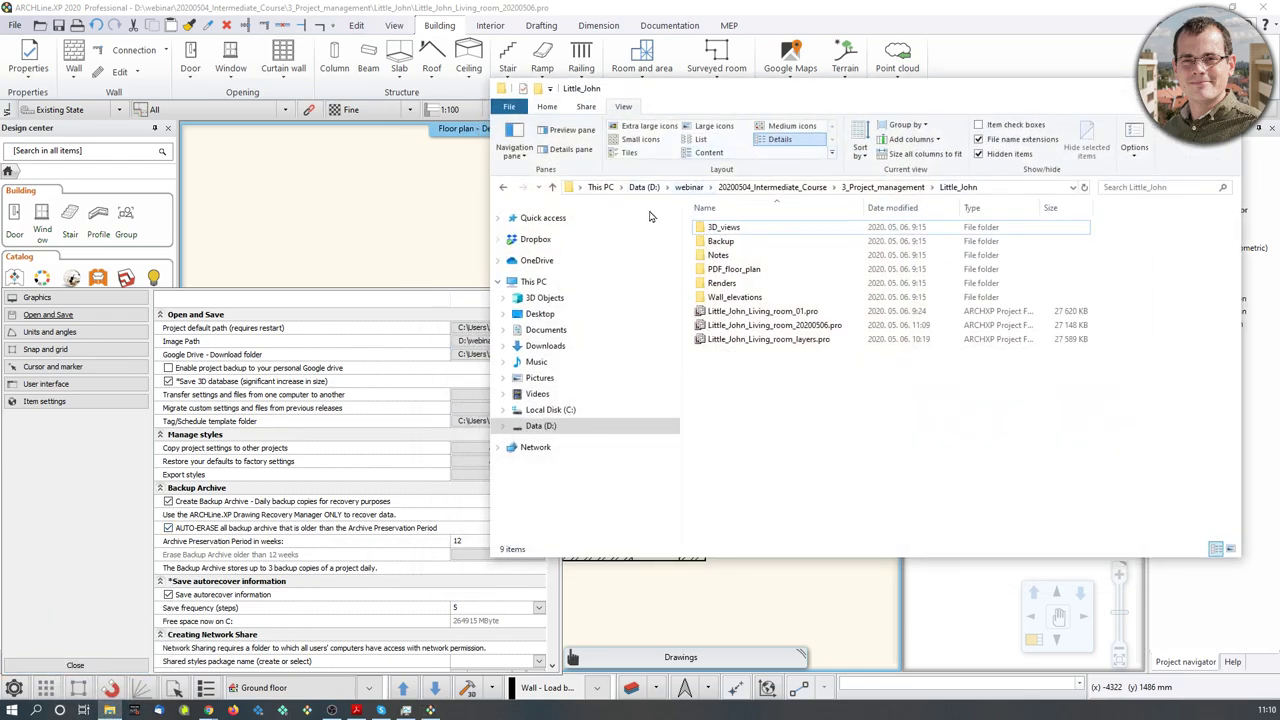
pyautogui.middleClick(109, 710)
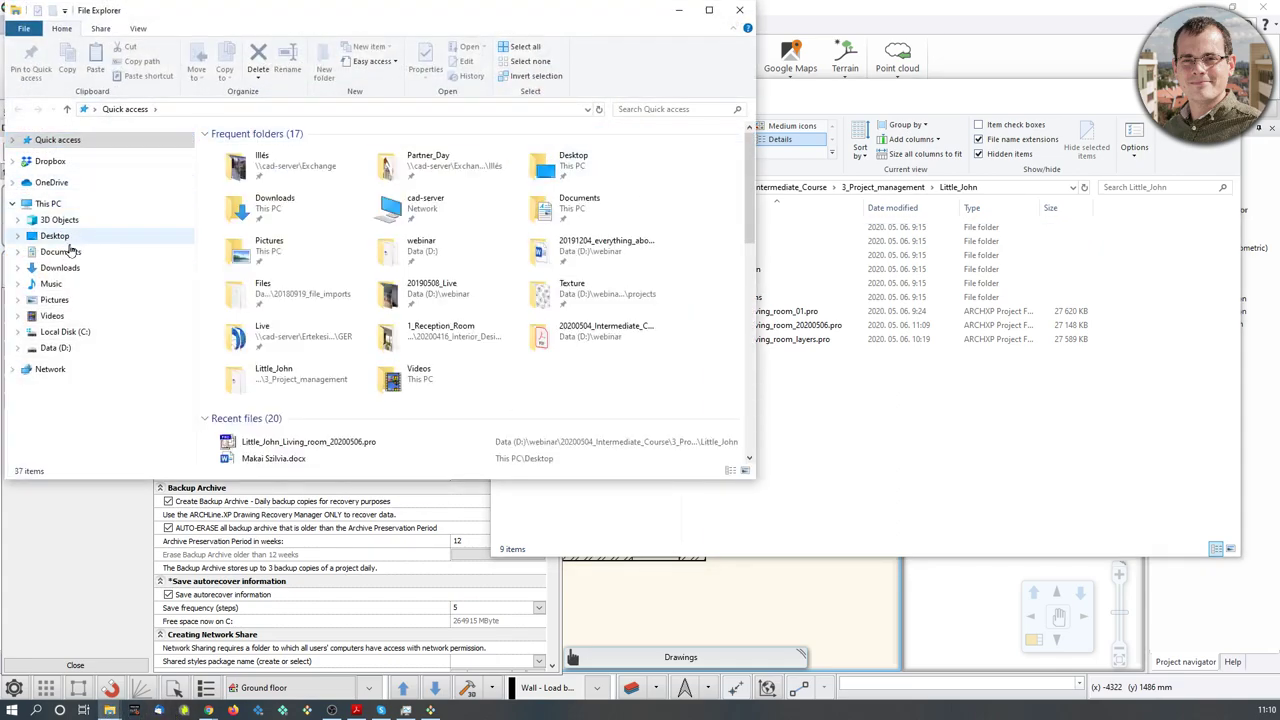
pyautogui.click(62, 251)
pyautogui.doubleClick(258, 180)
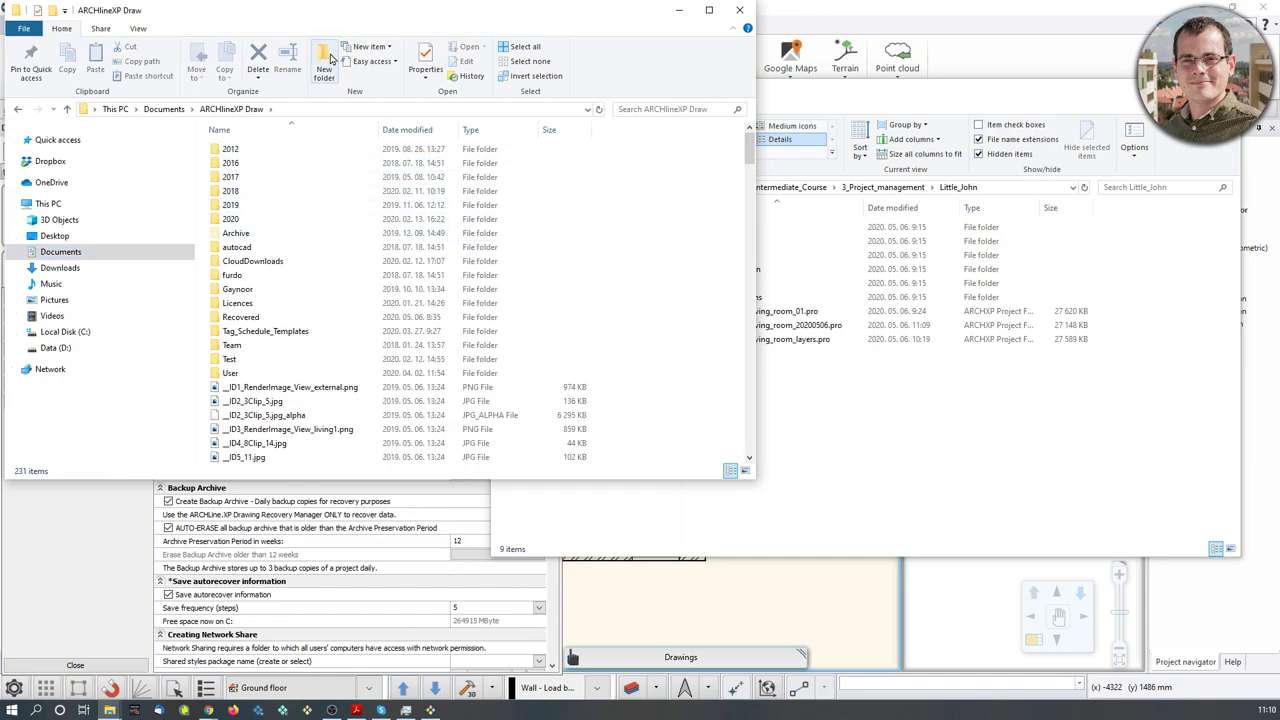
pyautogui.moveTo(320, 12); pyautogui.dragTo(747, 157)
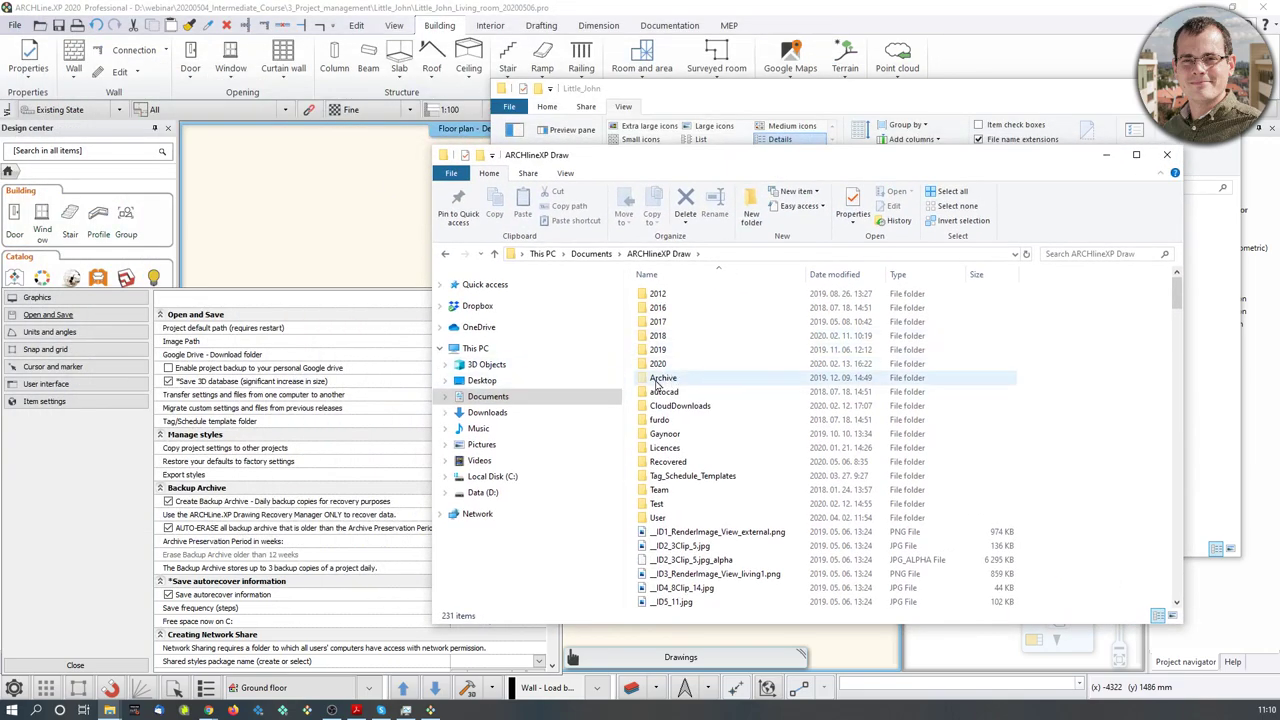
# Step: Browse the Archive folder through __2020 and 2020_05_6 to the backups in little_john_living_room_20200506
pyautogui.moveTo(658, 383)
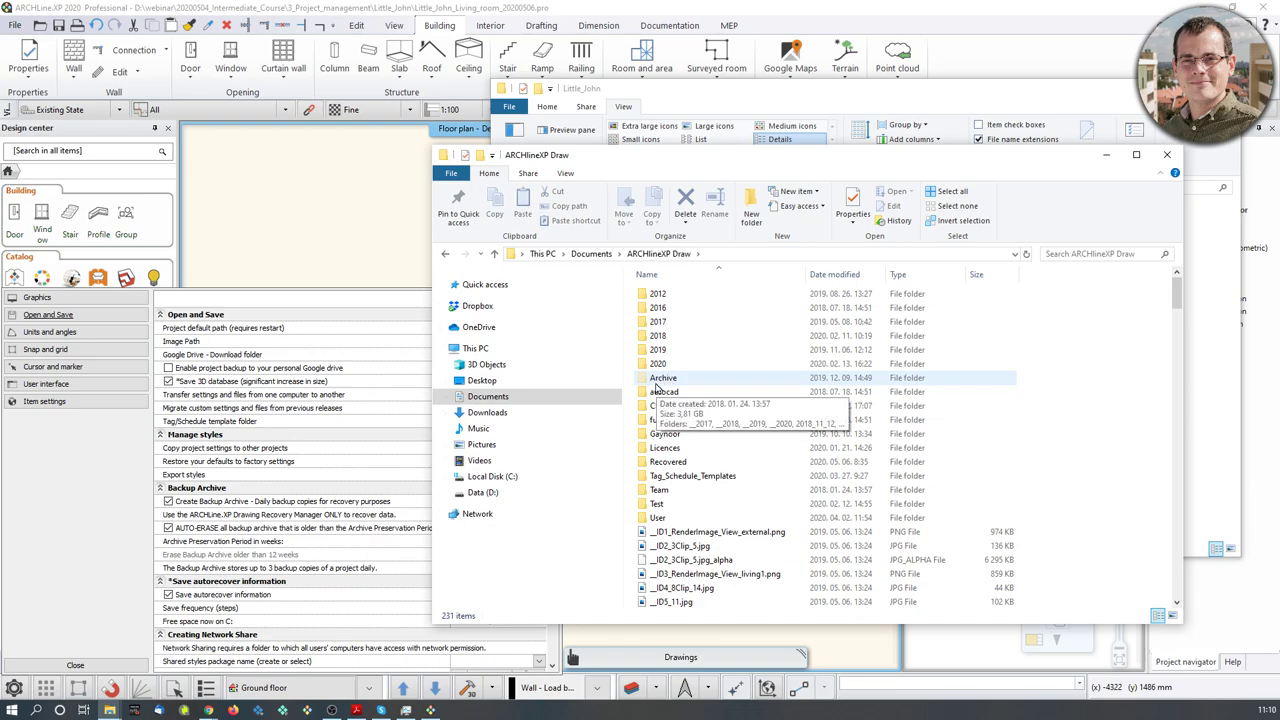
pyautogui.doubleClick(658, 380)
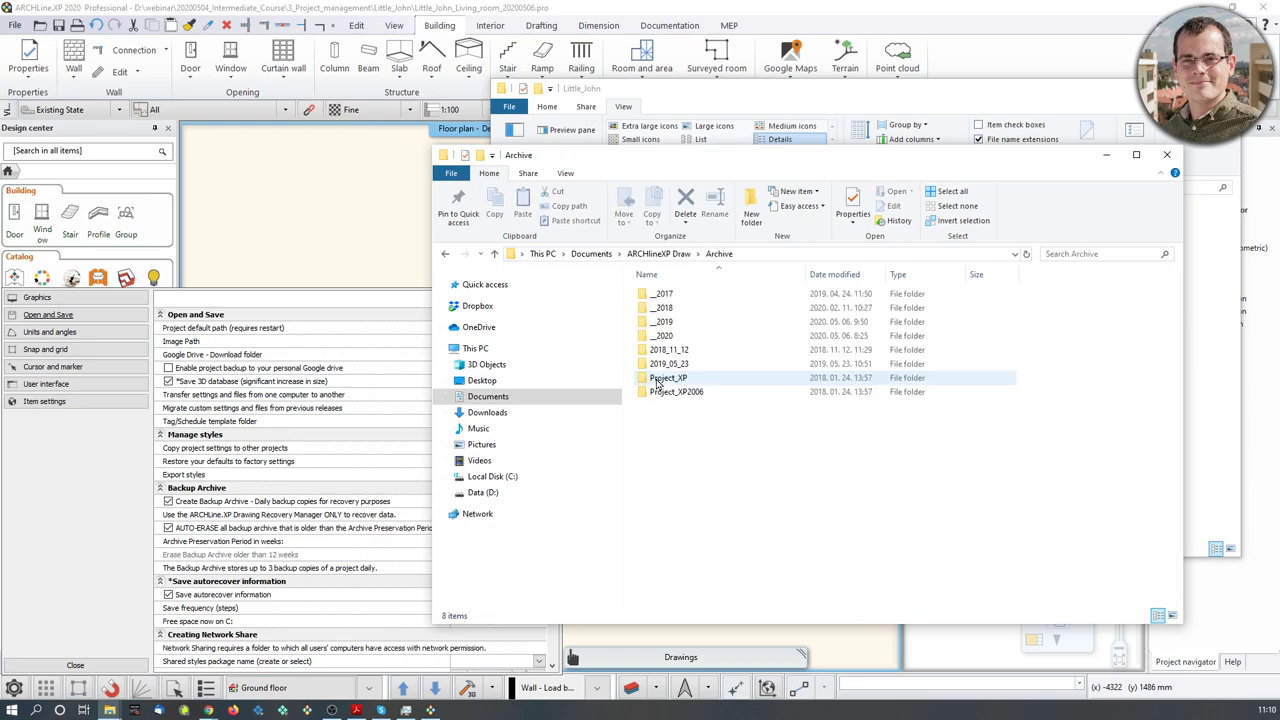
pyautogui.doubleClick(664, 337)
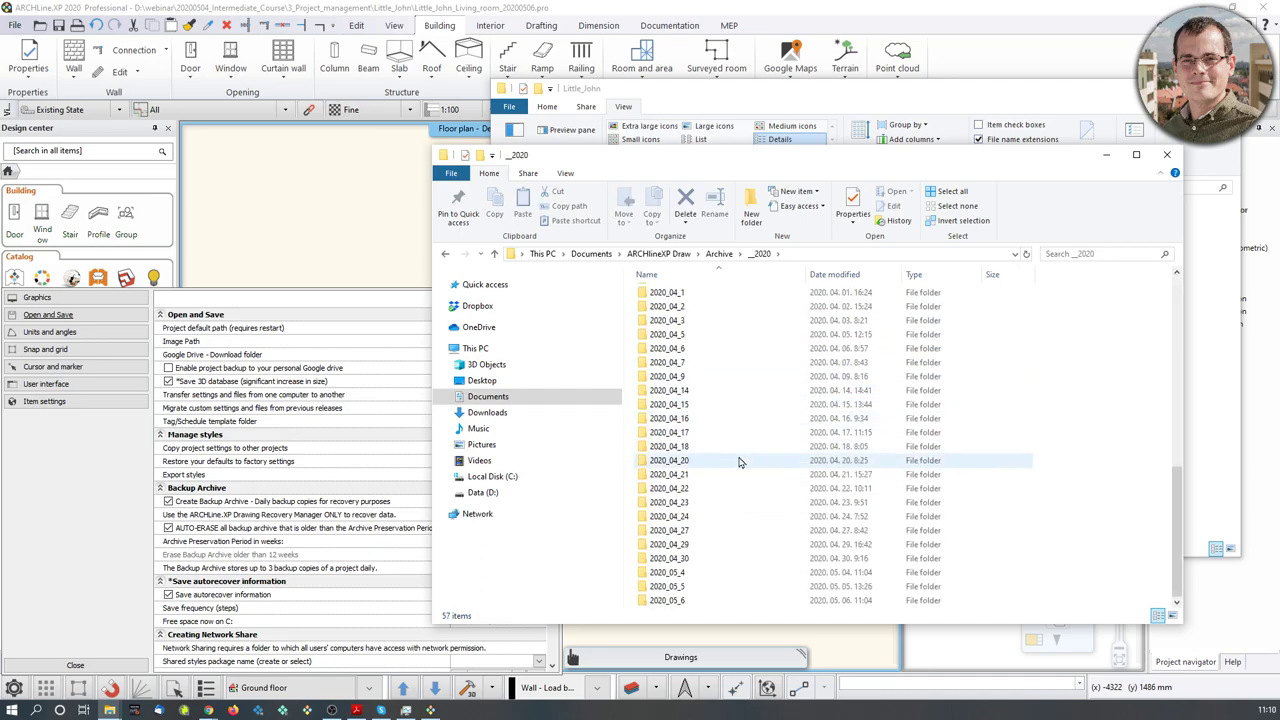
pyautogui.scroll(-5, 700, 580)
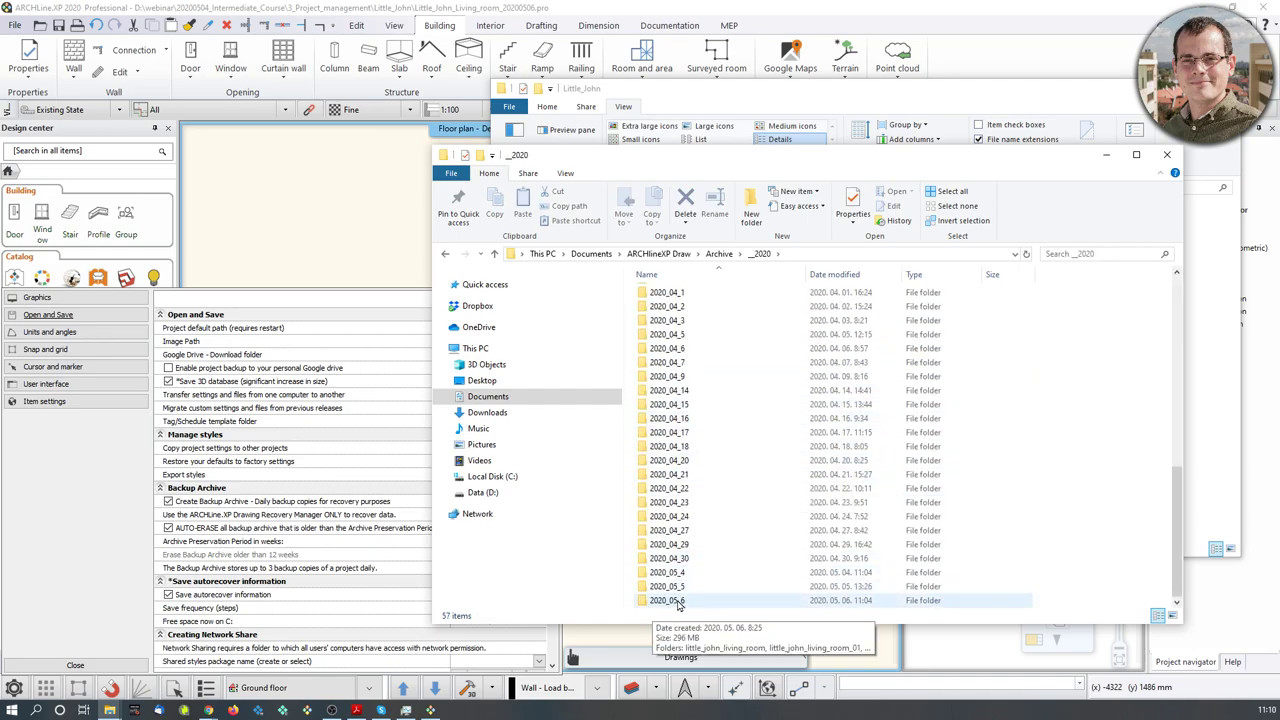
pyautogui.doubleClick(678, 601)
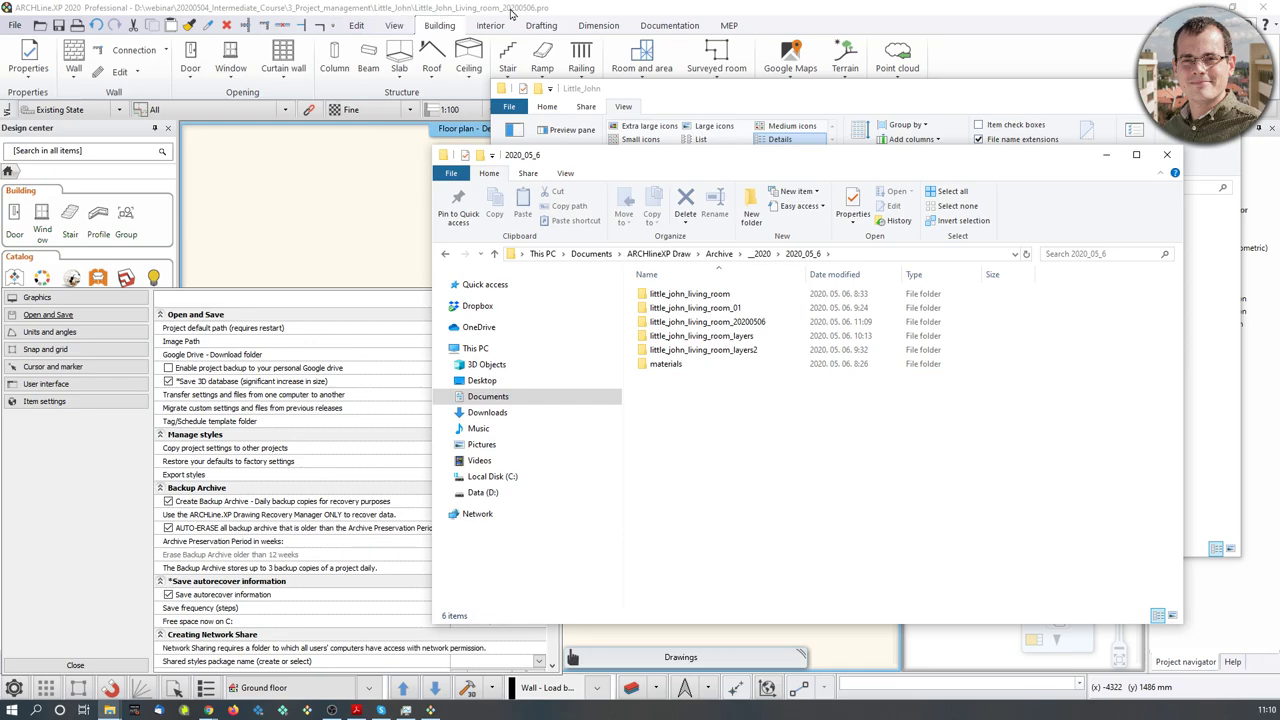
pyautogui.doubleClick(735, 322)
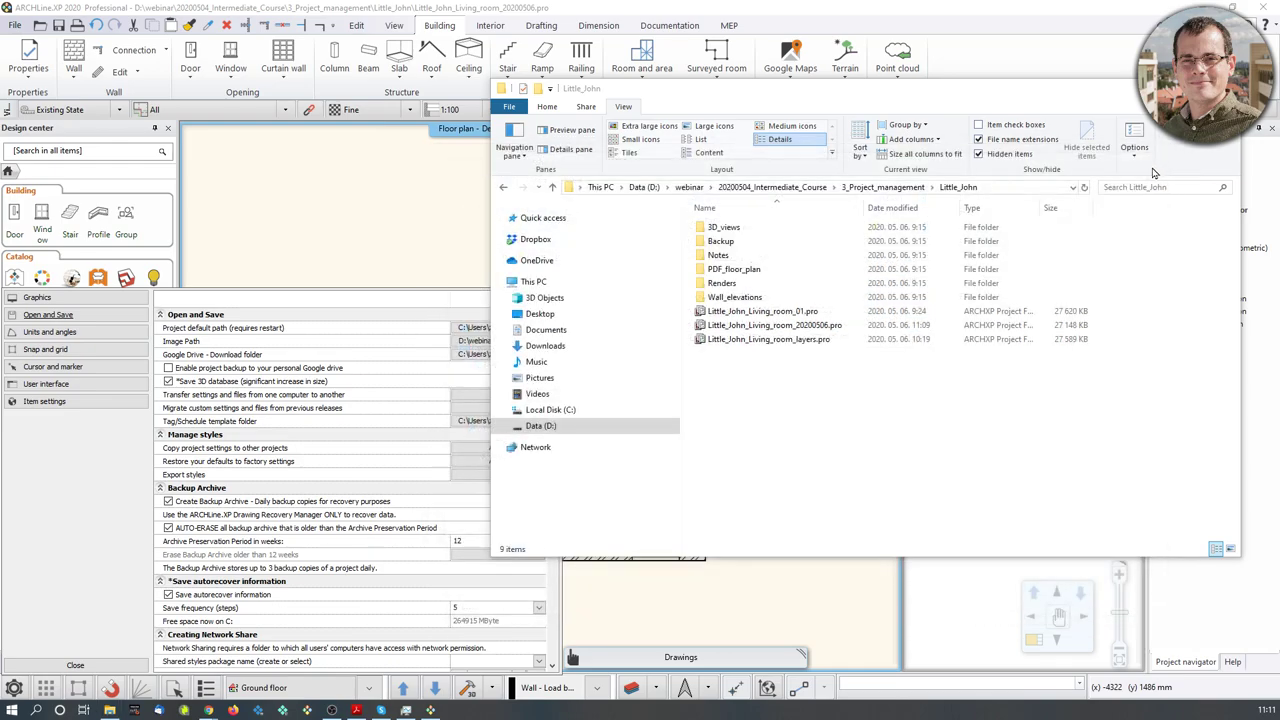
# Step: Return to ARCHLine.XP, close the settings and save the project
pyautogui.click(573, 657)
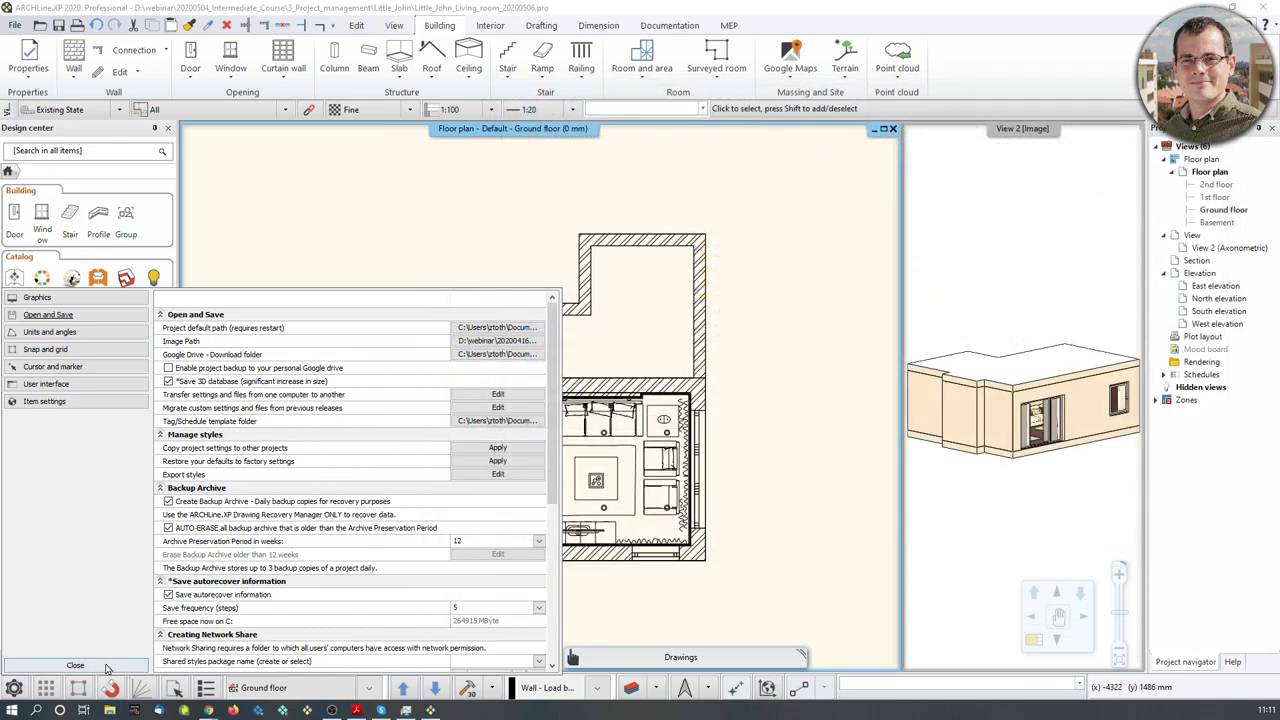
pyautogui.click(75, 665)
pyautogui.moveTo(420, 421); pyautogui.dragTo(412, 446, button='middle')
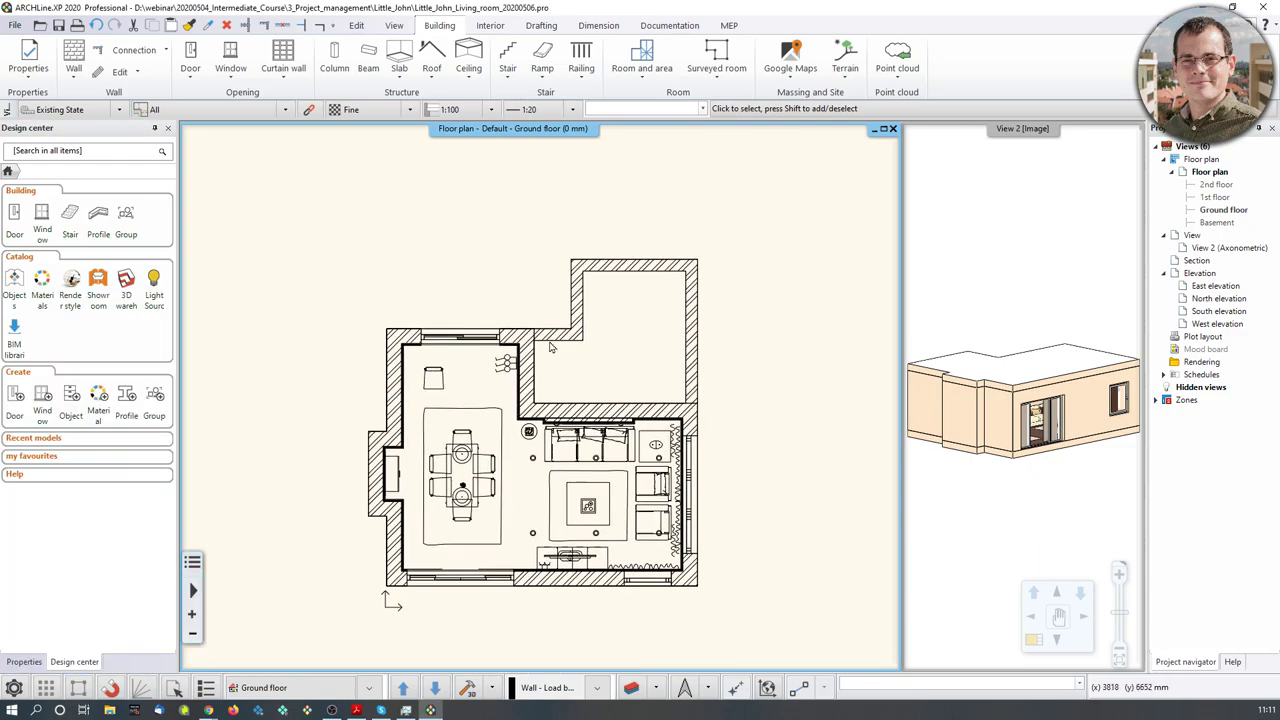
pyautogui.click(57, 28)
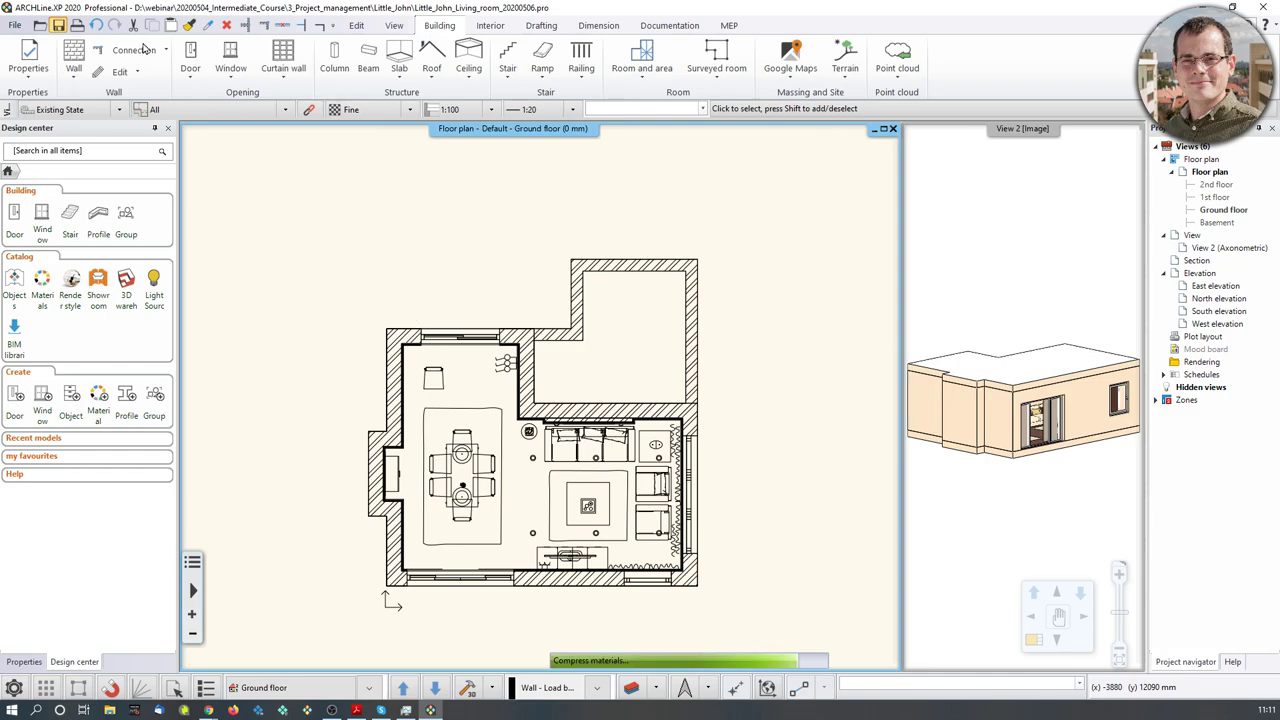
# Step: Draw three connected 1 layered 30 wide walls enclosing another room north of the new room, with side walls about 2276 mm long
pyautogui.click(75, 78)
pyautogui.click(100, 98)
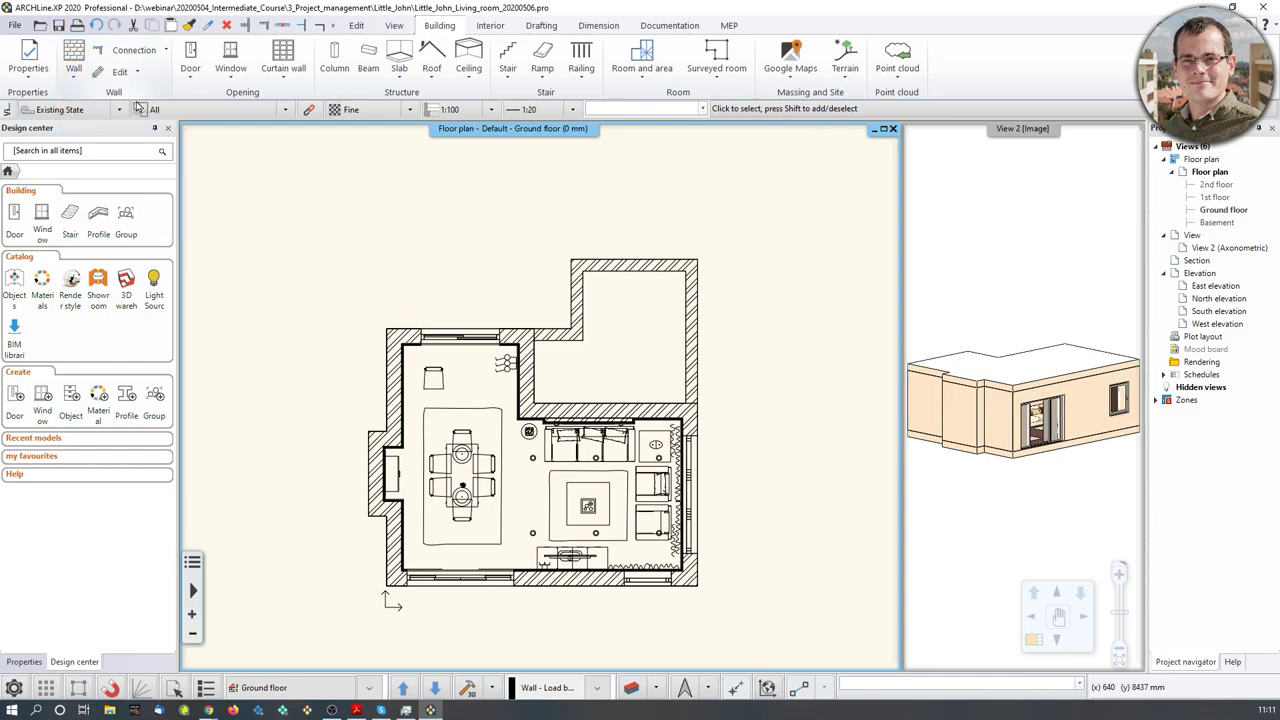
pyautogui.click(571, 262)
pyautogui.click(574, 170)
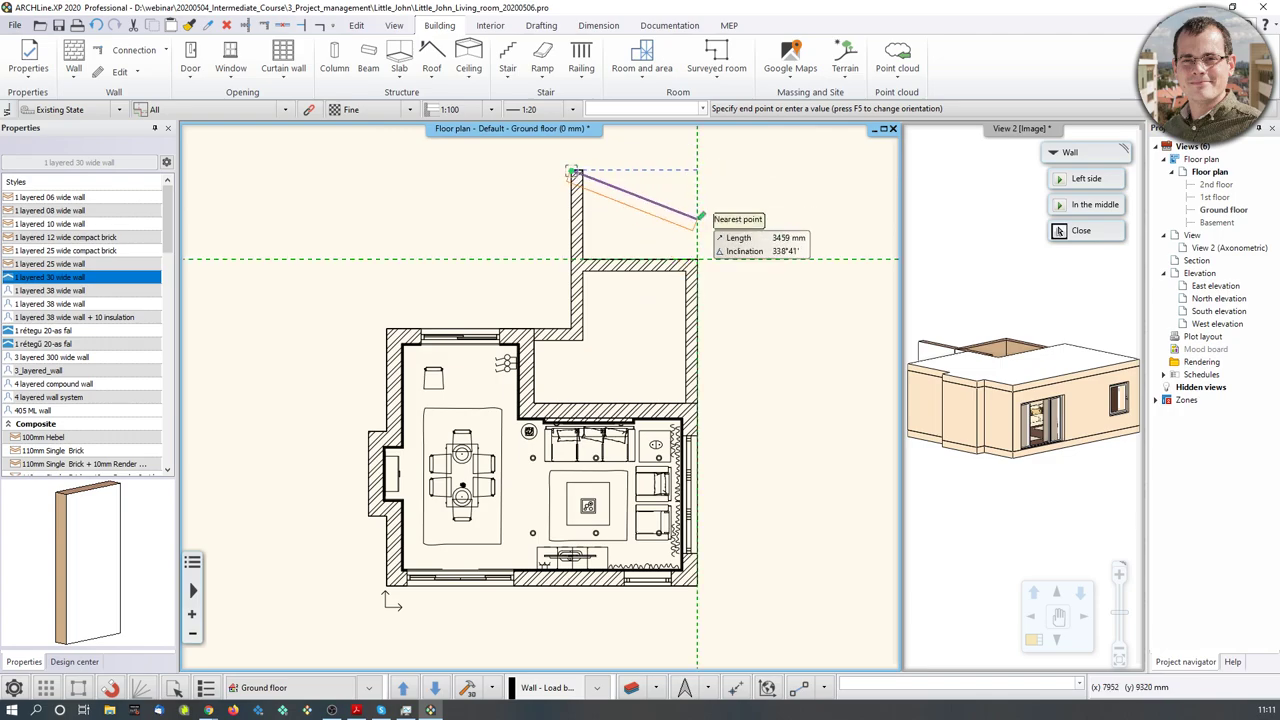
pyautogui.click(695, 172)
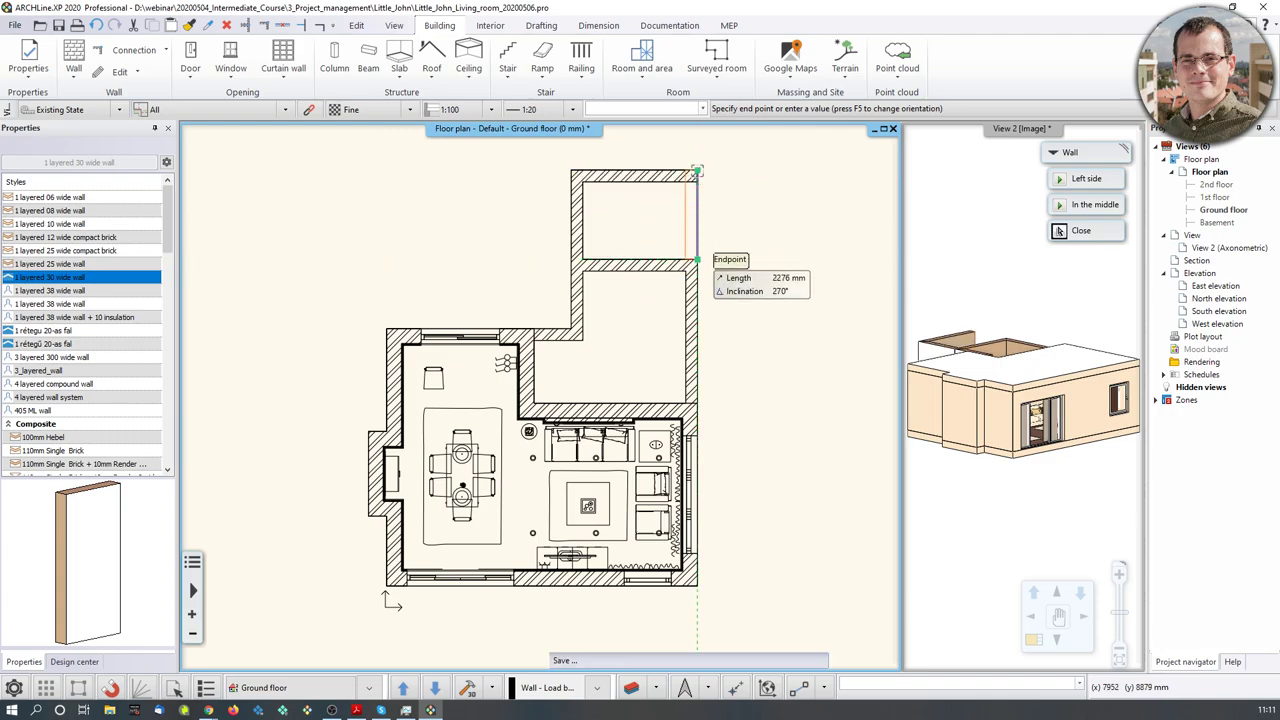
pyautogui.click(697, 260)
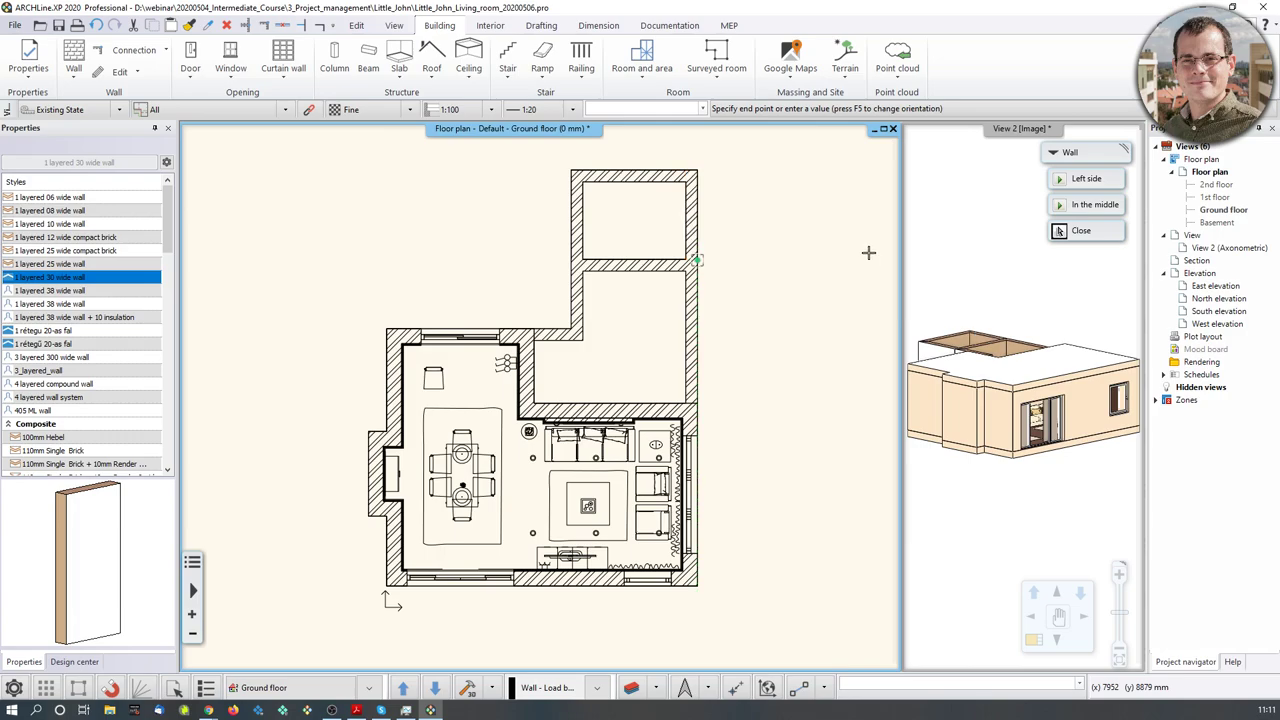
pyautogui.press('Escape')
pyautogui.press('Escape')
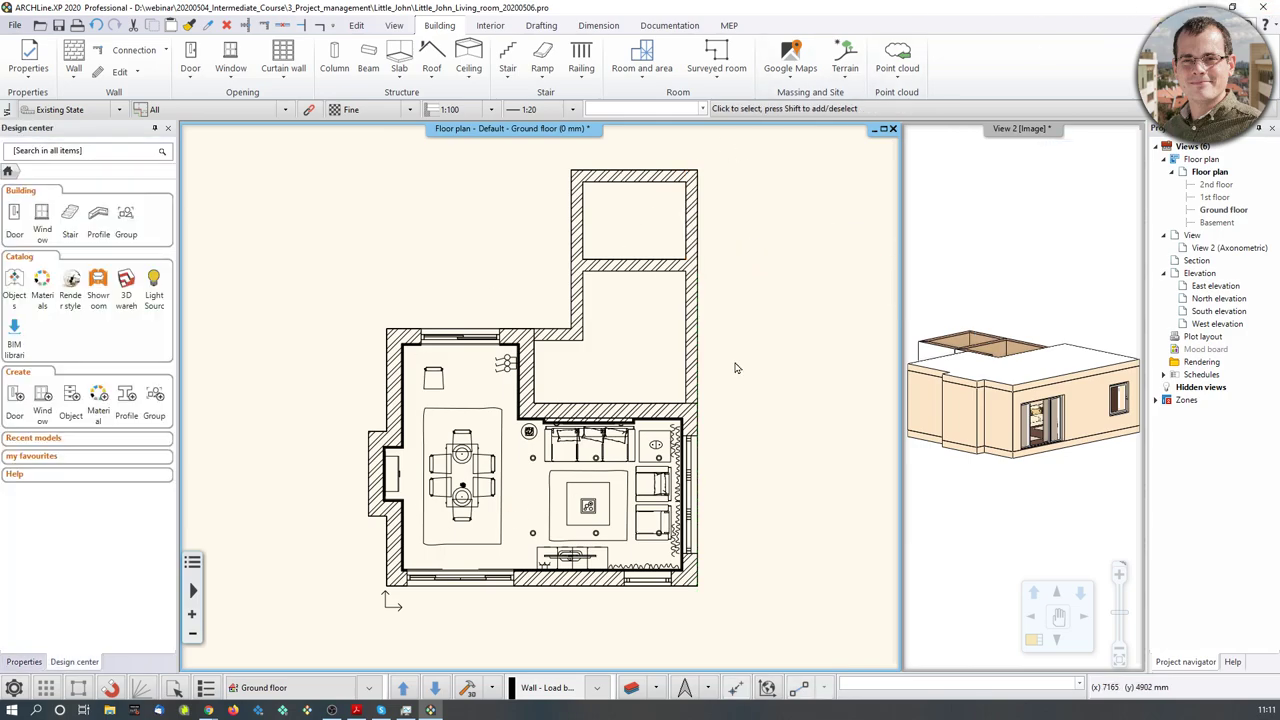
# Step: Quit ARCHLine.XP without saving and reopen the Little_John_Living_room_20200506.pro project
pyautogui.click(1273, 8)
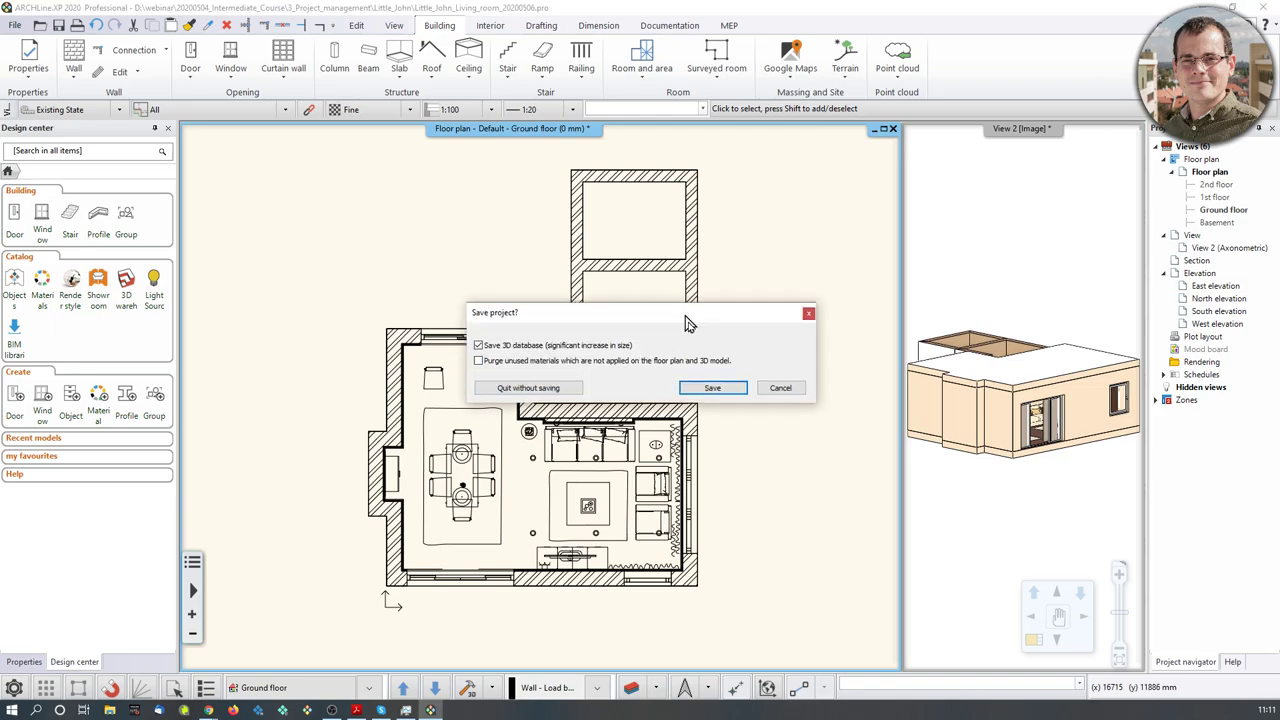
pyautogui.moveTo(688, 312); pyautogui.dragTo(960, 395)
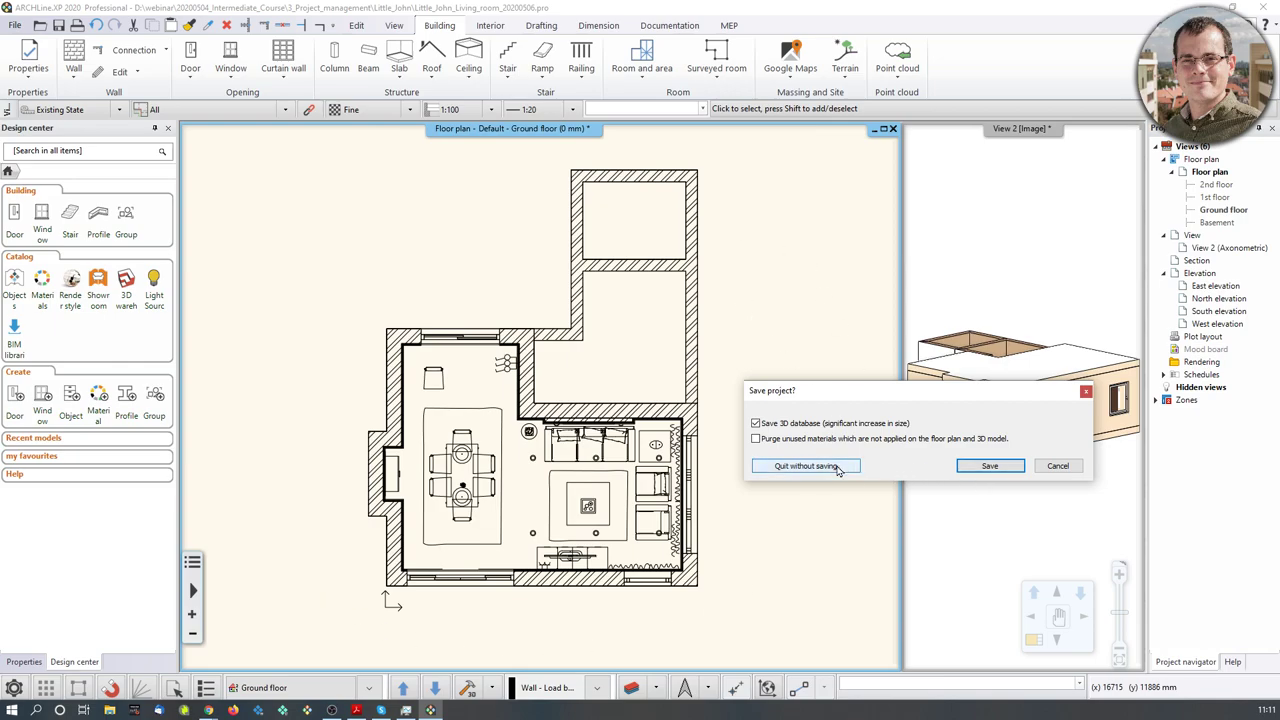
pyautogui.click(806, 466)
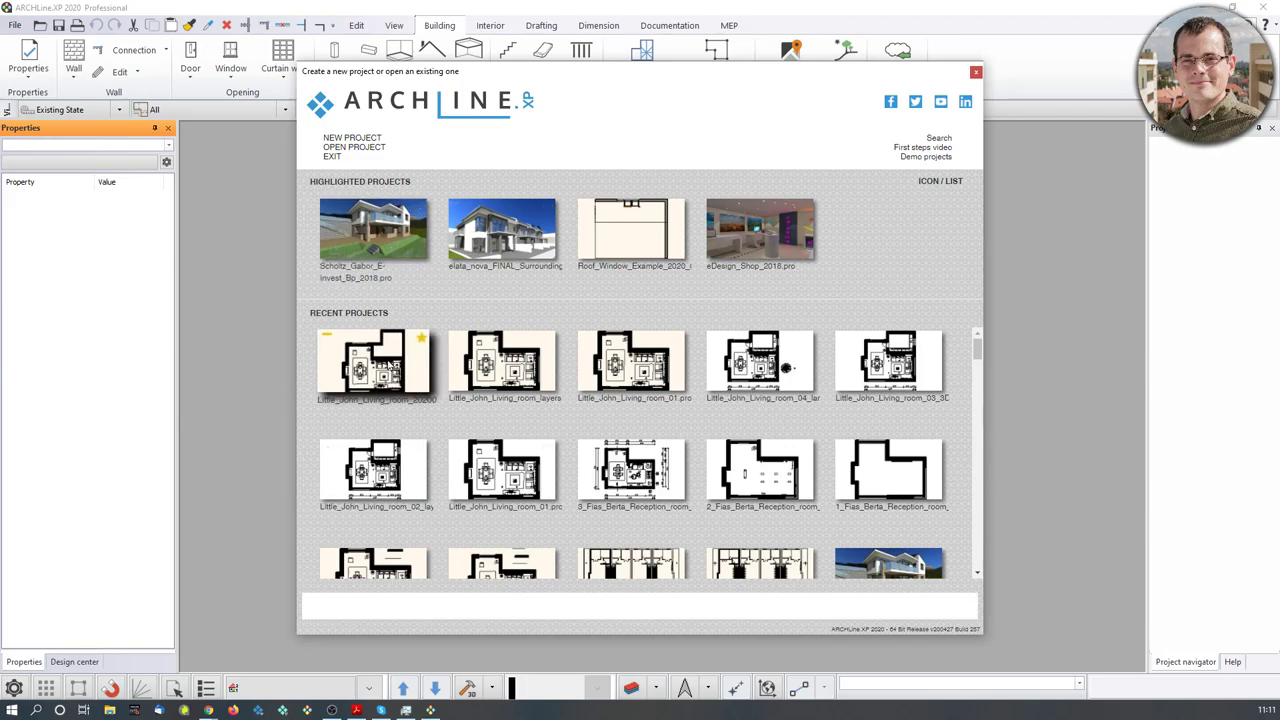
pyautogui.click(400, 372)
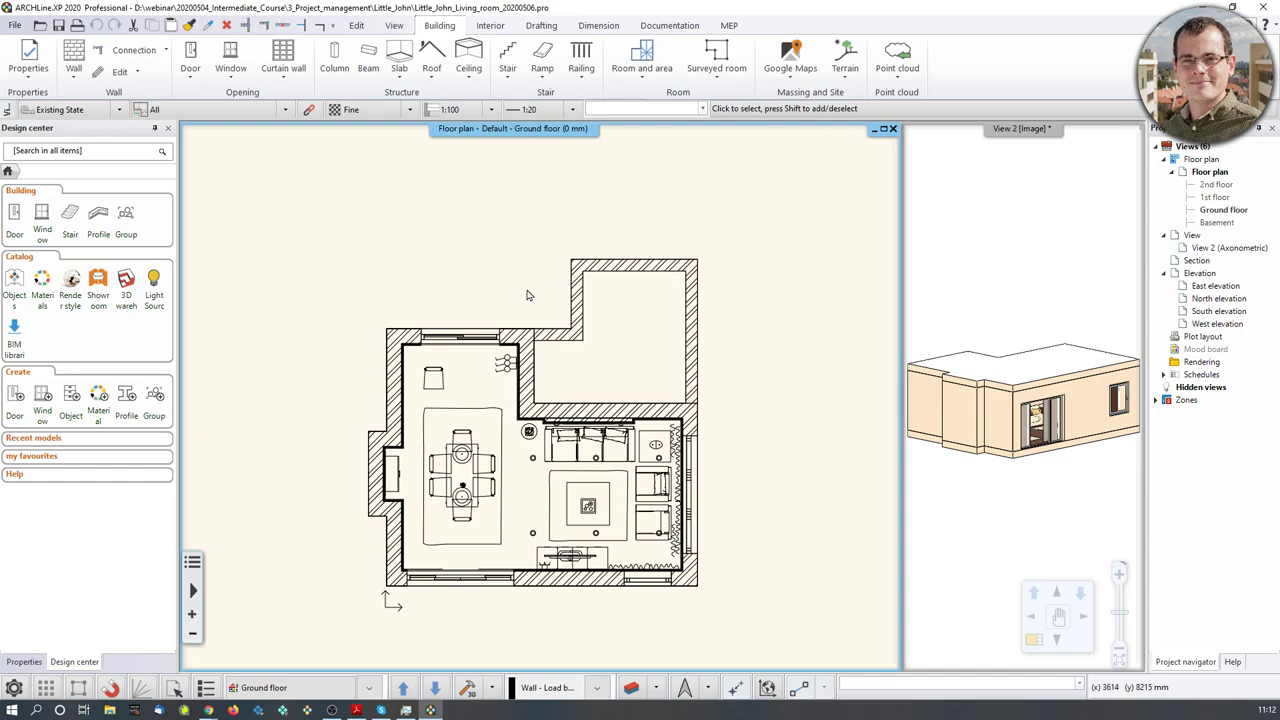
# Step: Open the Drawing recovery manager and search for projects containing Little_John
pyautogui.click(14, 26)
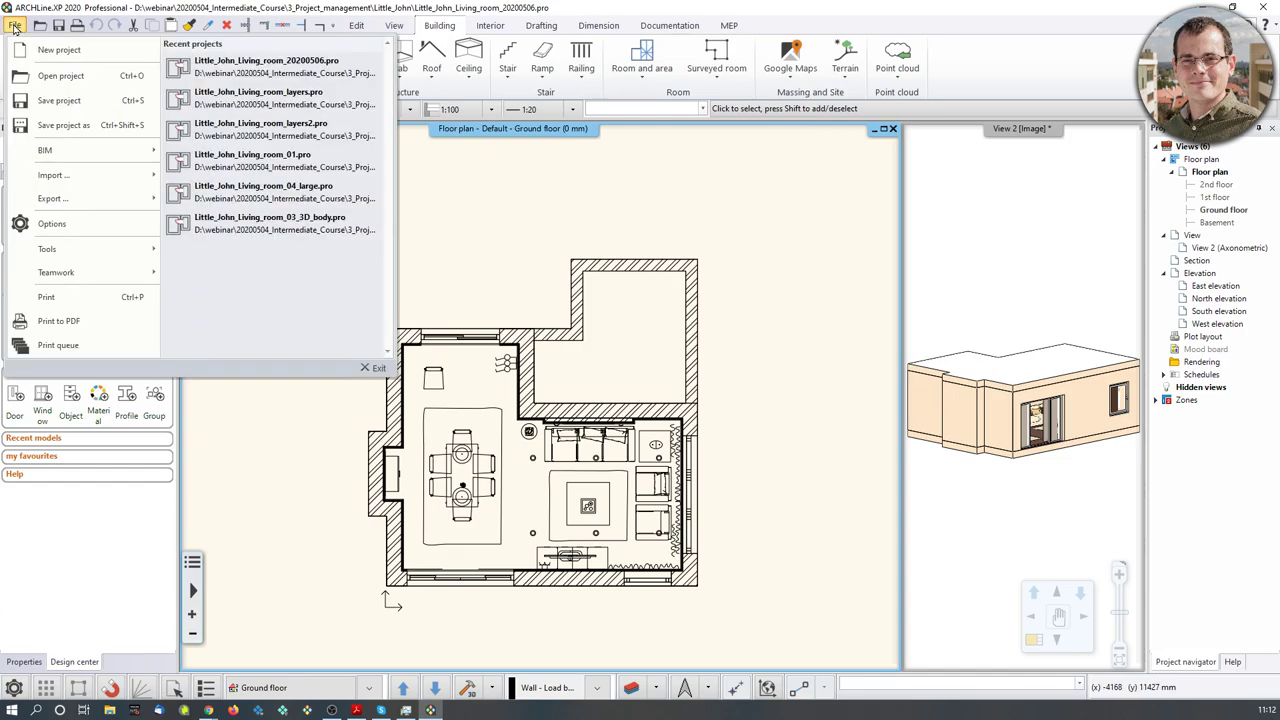
pyautogui.moveTo(110, 250)
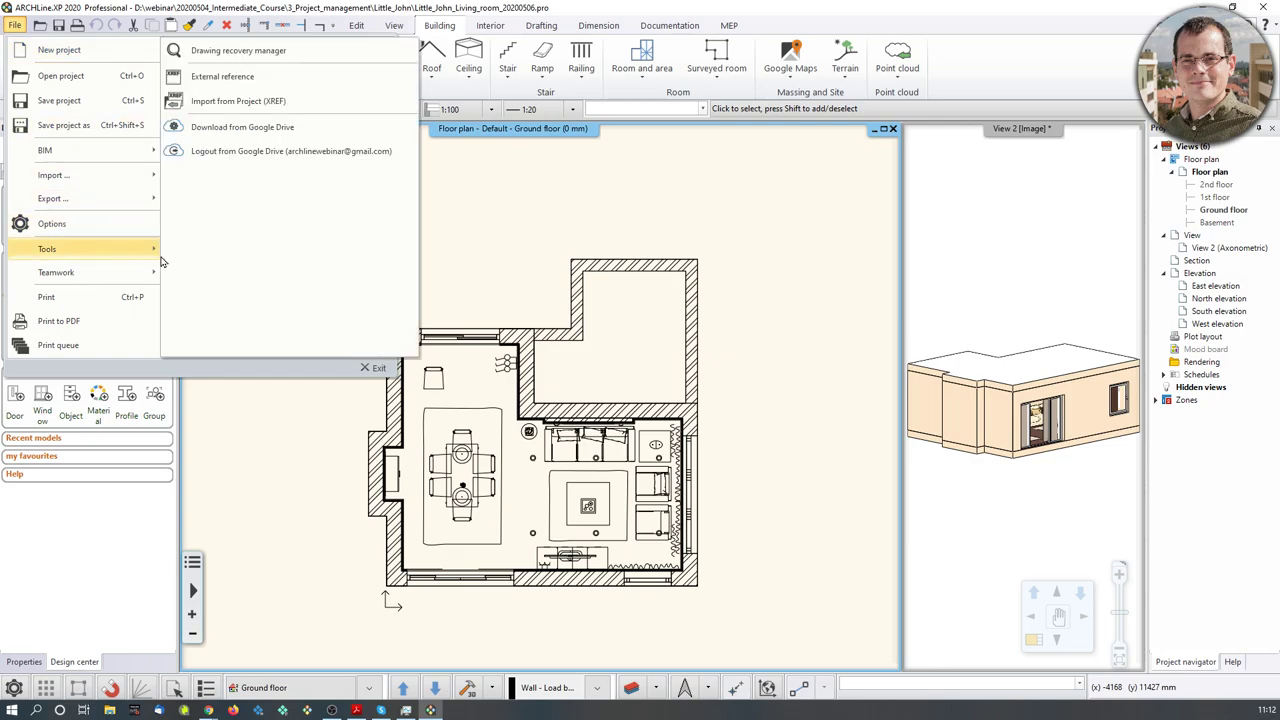
pyautogui.click(240, 50)
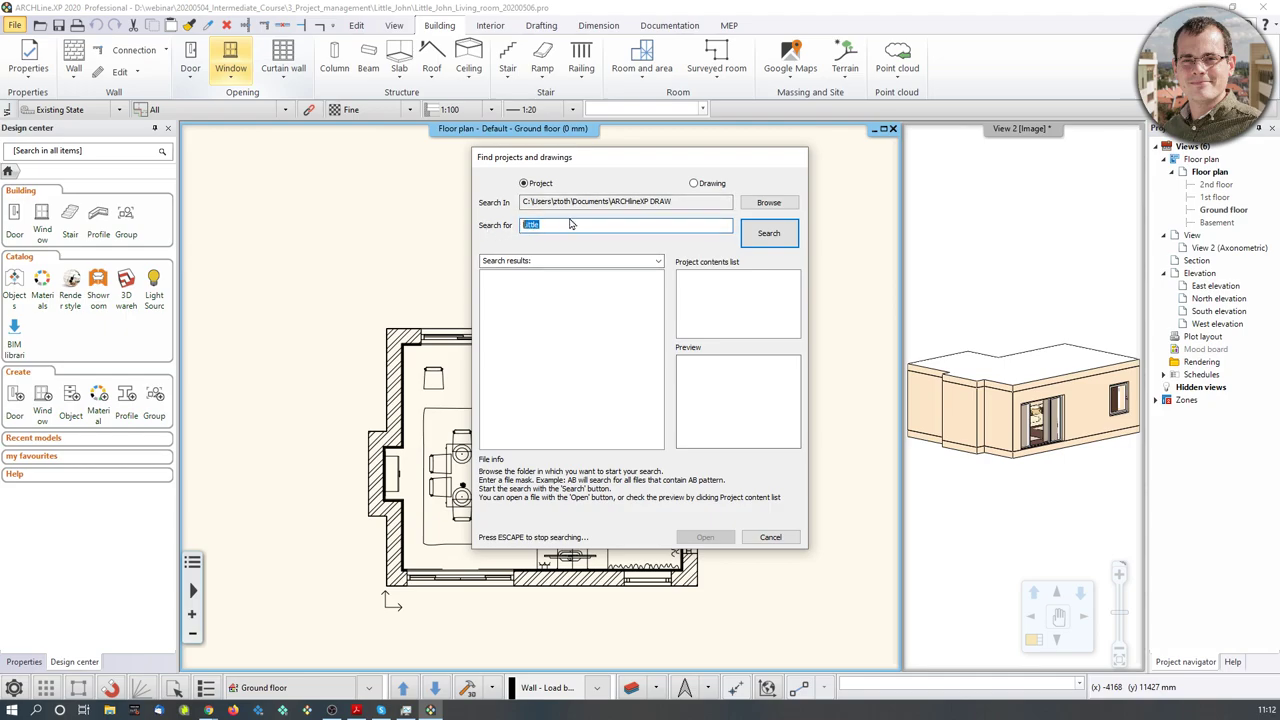
pyautogui.doubleClick(556, 225)
pyautogui.click(590, 224)
pyautogui.write('_John')
pyautogui.click(769, 233)
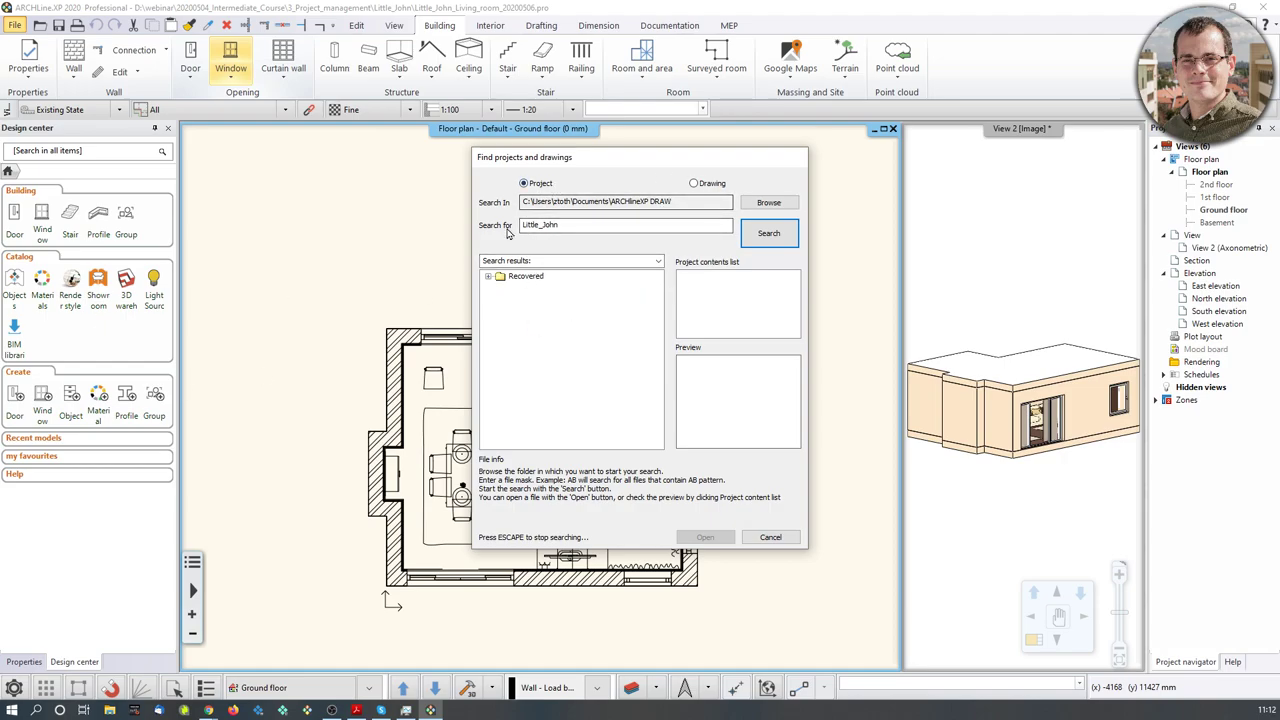
# Step: Set the results to the archive directory and run the Little_John search again
pyautogui.click(659, 261)
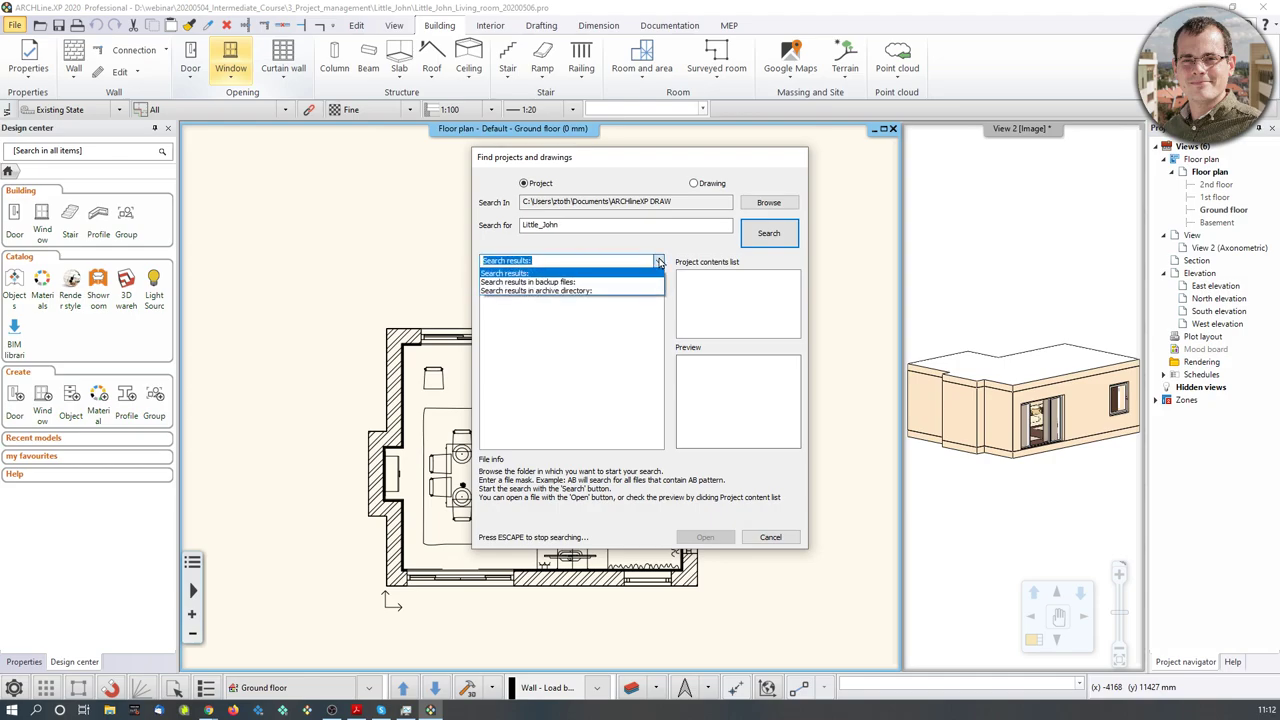
pyautogui.click(575, 291)
pyautogui.click(771, 236)
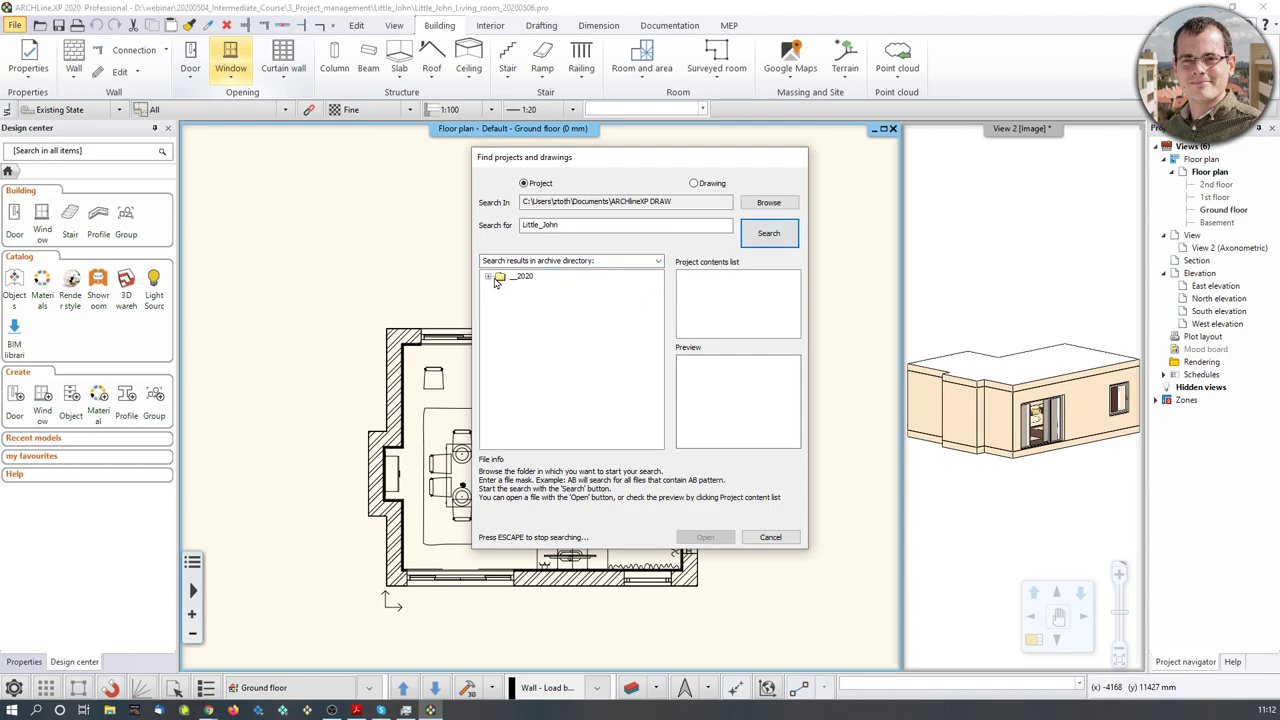
# Step: Open Little_John_Living_room_20200506(2).pro from the 2020_05_6 archive in little_john_living_room_20200506, closing the current project without saving
pyautogui.click(490, 278)
pyautogui.click(502, 288)
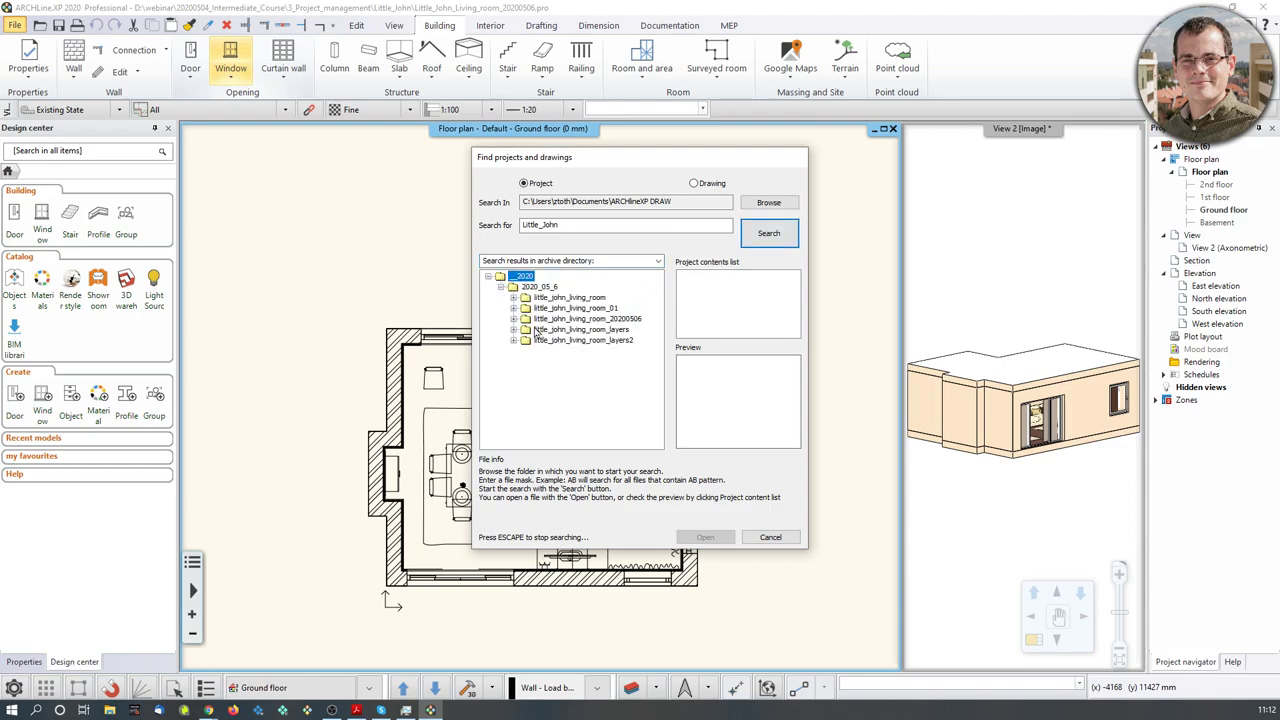
pyautogui.click(513, 319)
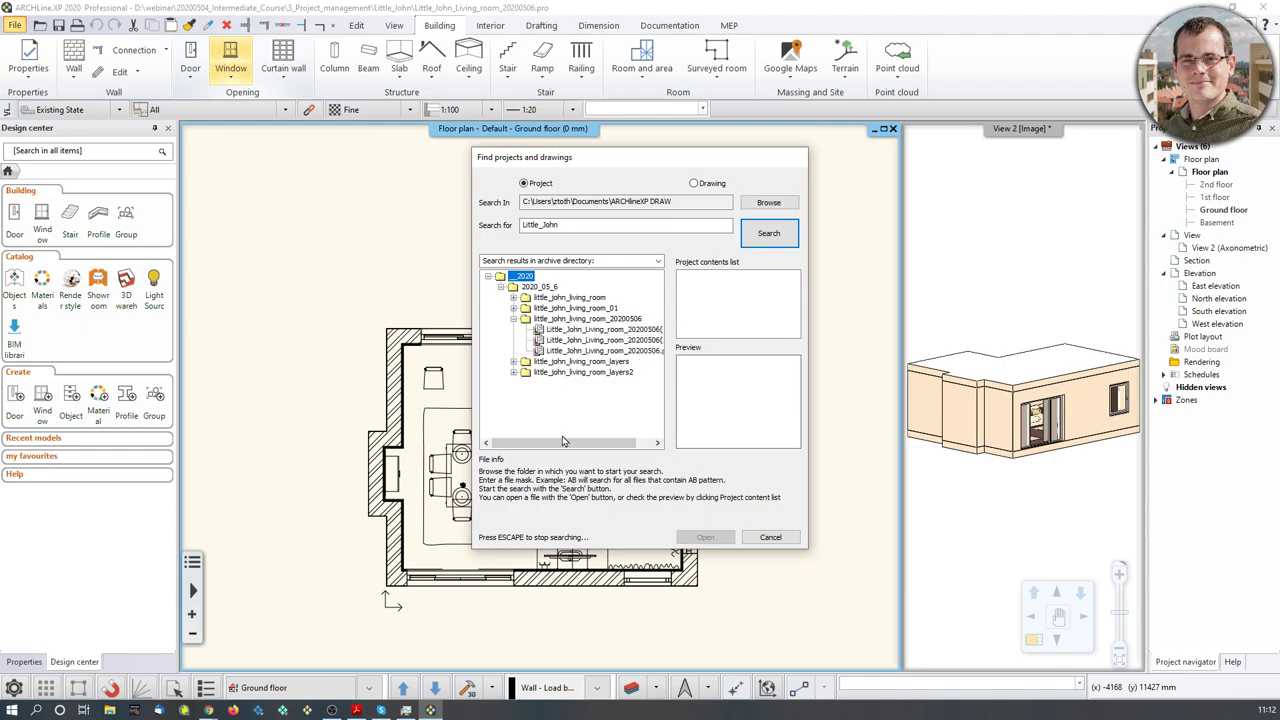
pyautogui.moveTo(562, 442); pyautogui.dragTo(580, 442)
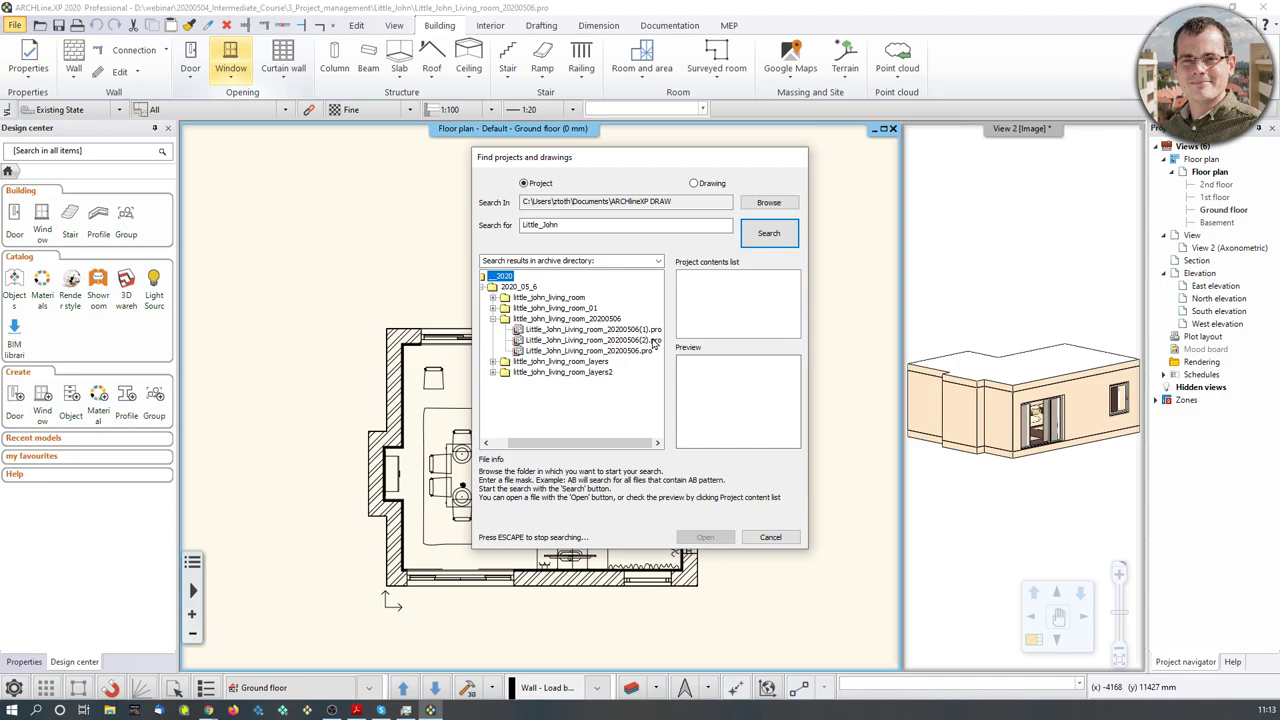
pyautogui.click(634, 341)
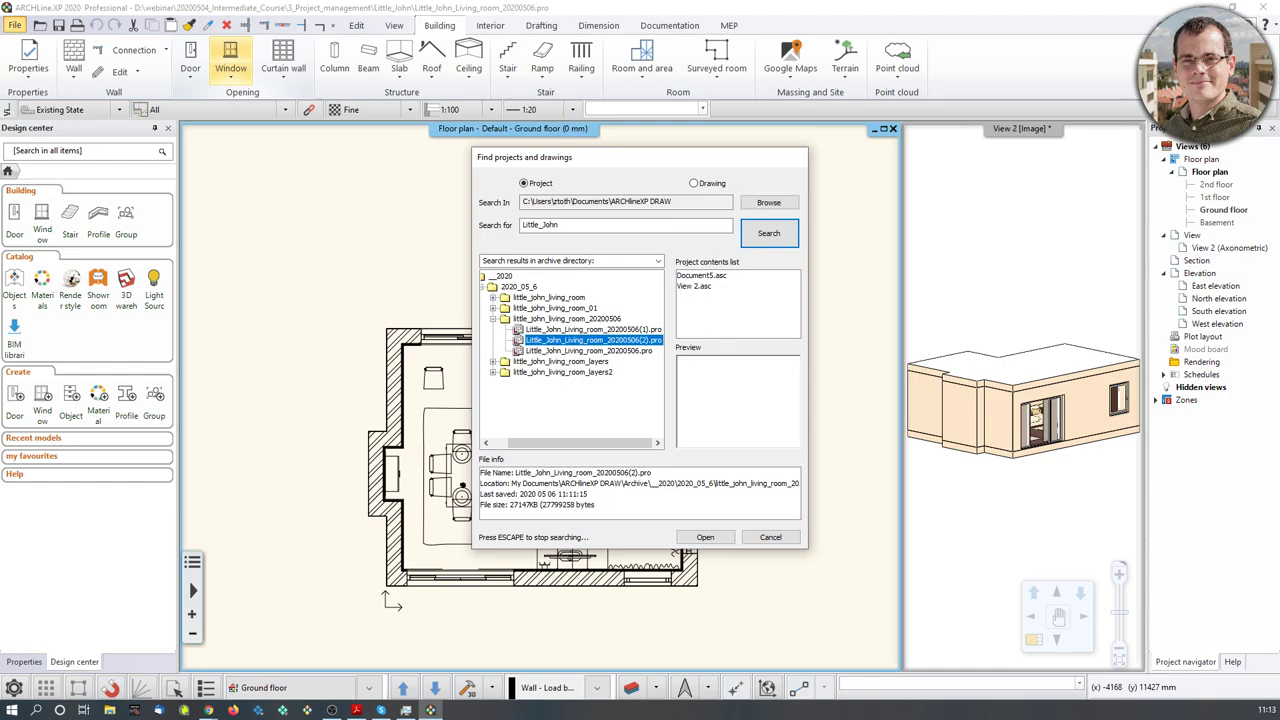
pyautogui.click(705, 537)
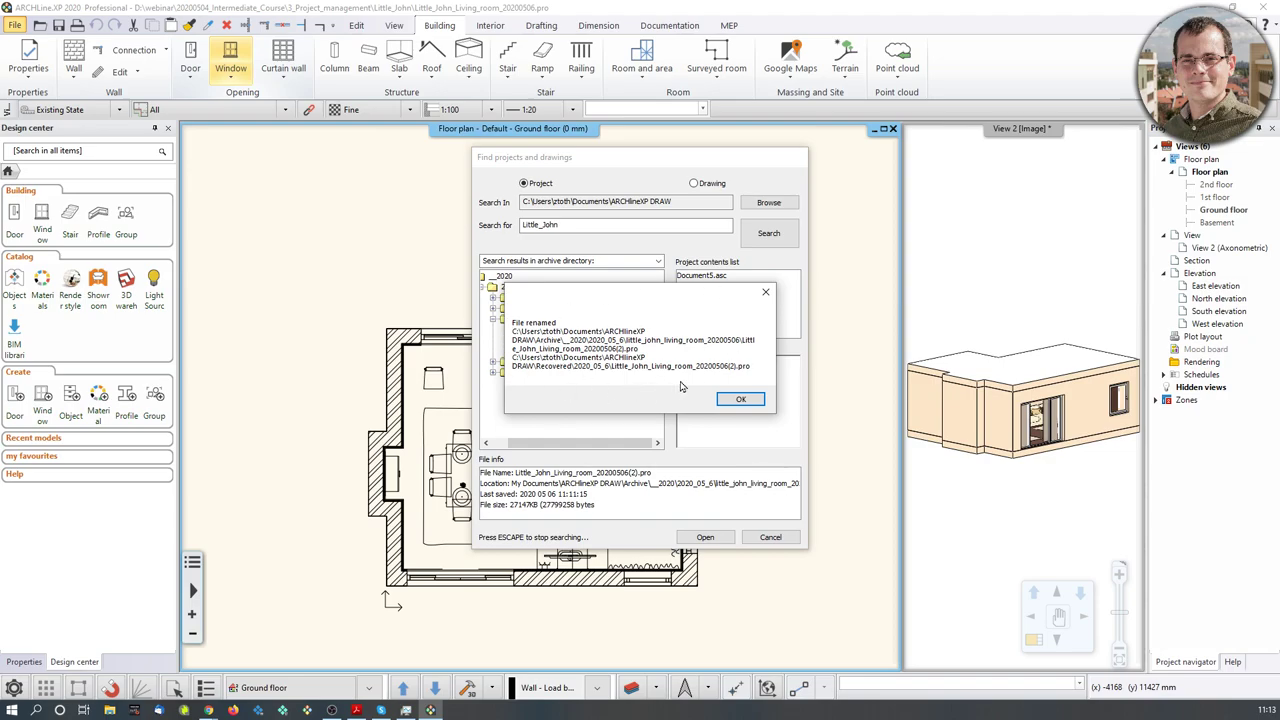
pyautogui.click(742, 400)
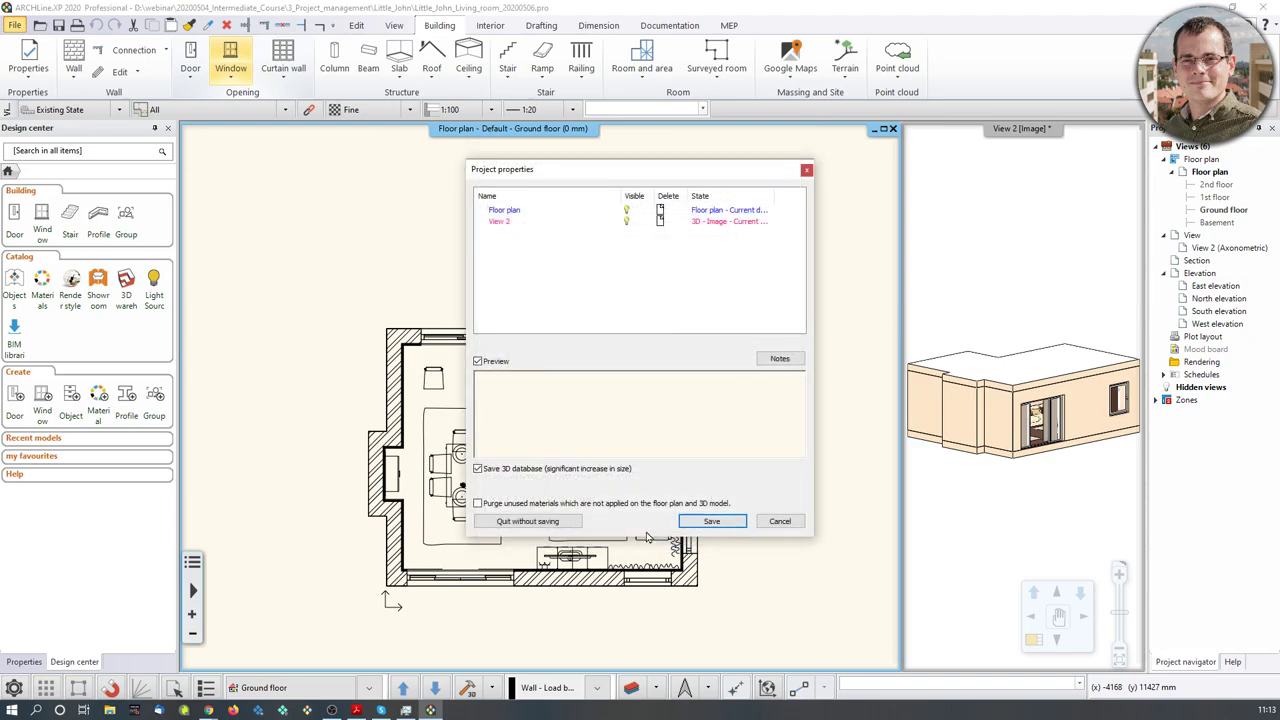
pyautogui.click(575, 524)
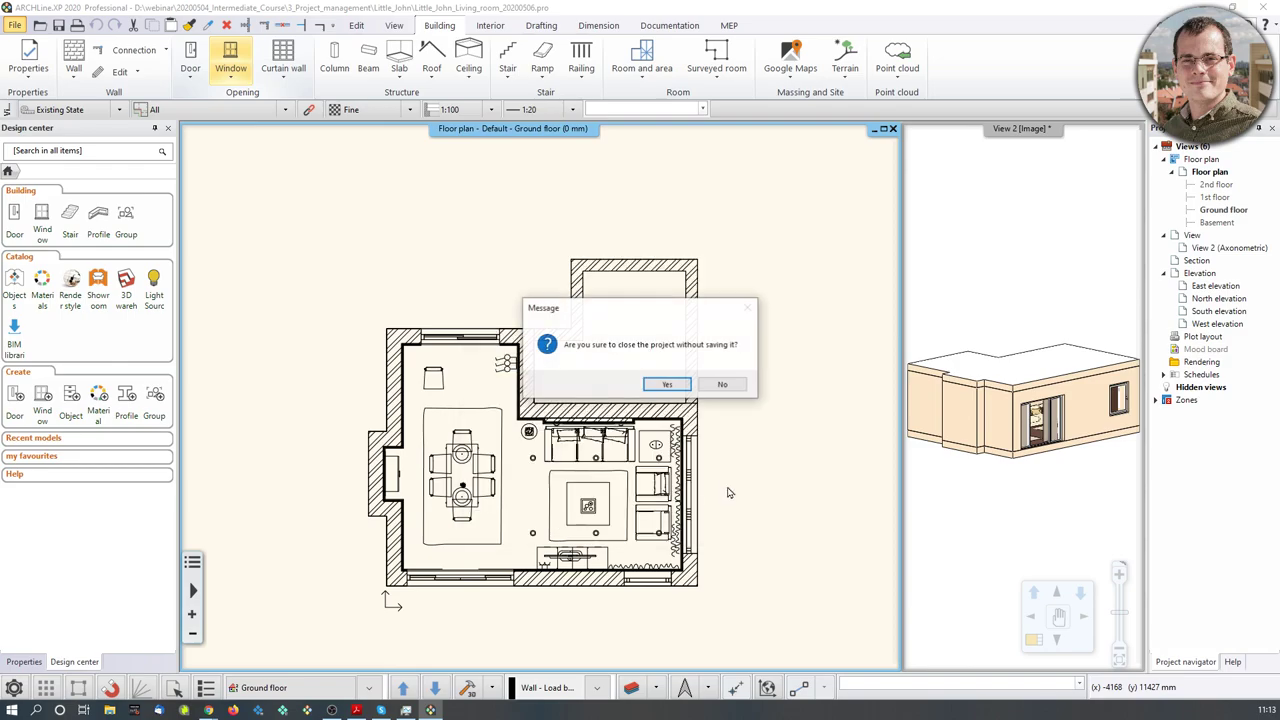
pyautogui.click(668, 385)
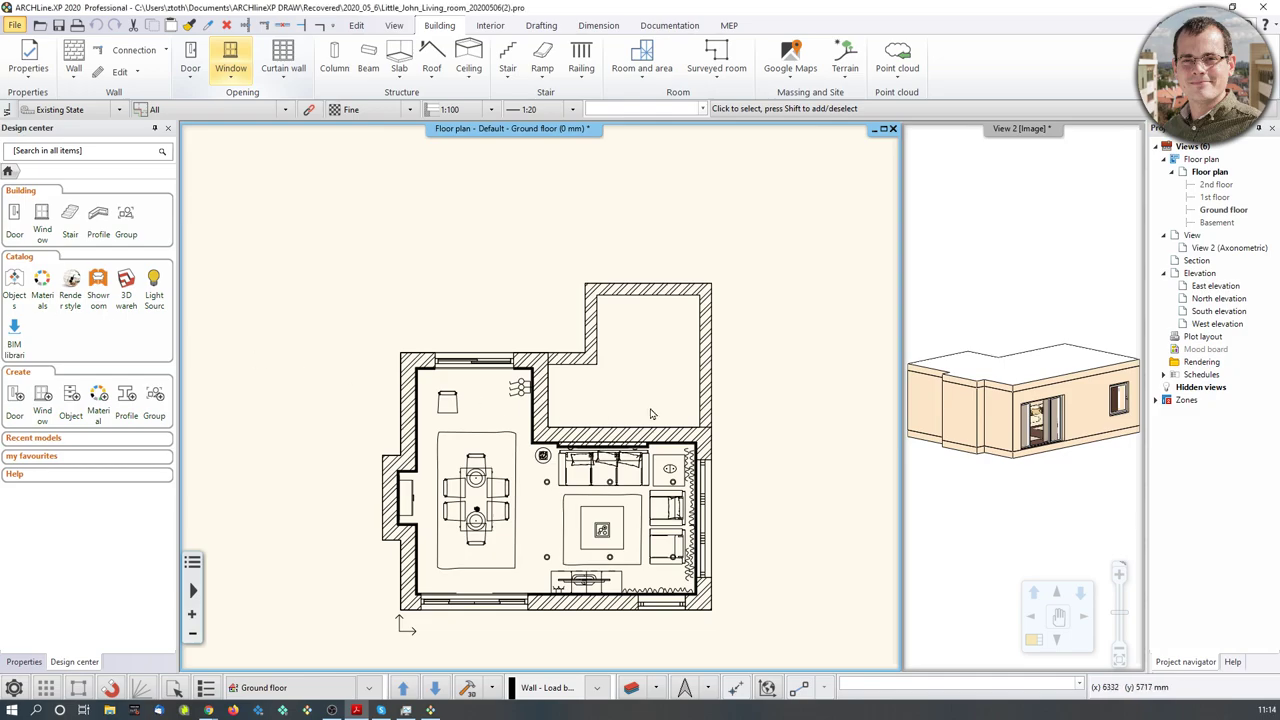
# Step: Inspect the floor plan's layers in the Layer Manager, filtering the list to used layers only
pyautogui.scroll(4, 620, 415)
pyautogui.moveTo(590, 415); pyautogui.dragTo(610, 383, button='middle')
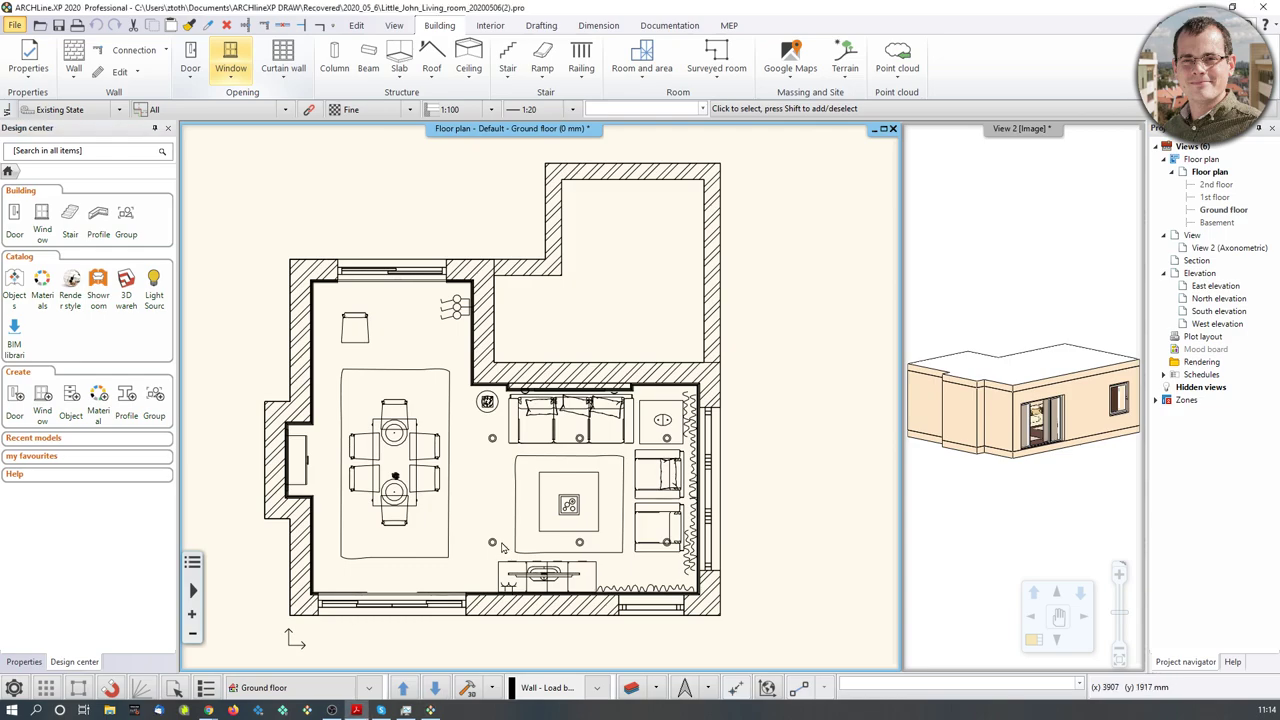
pyautogui.scroll(3, 503, 547)
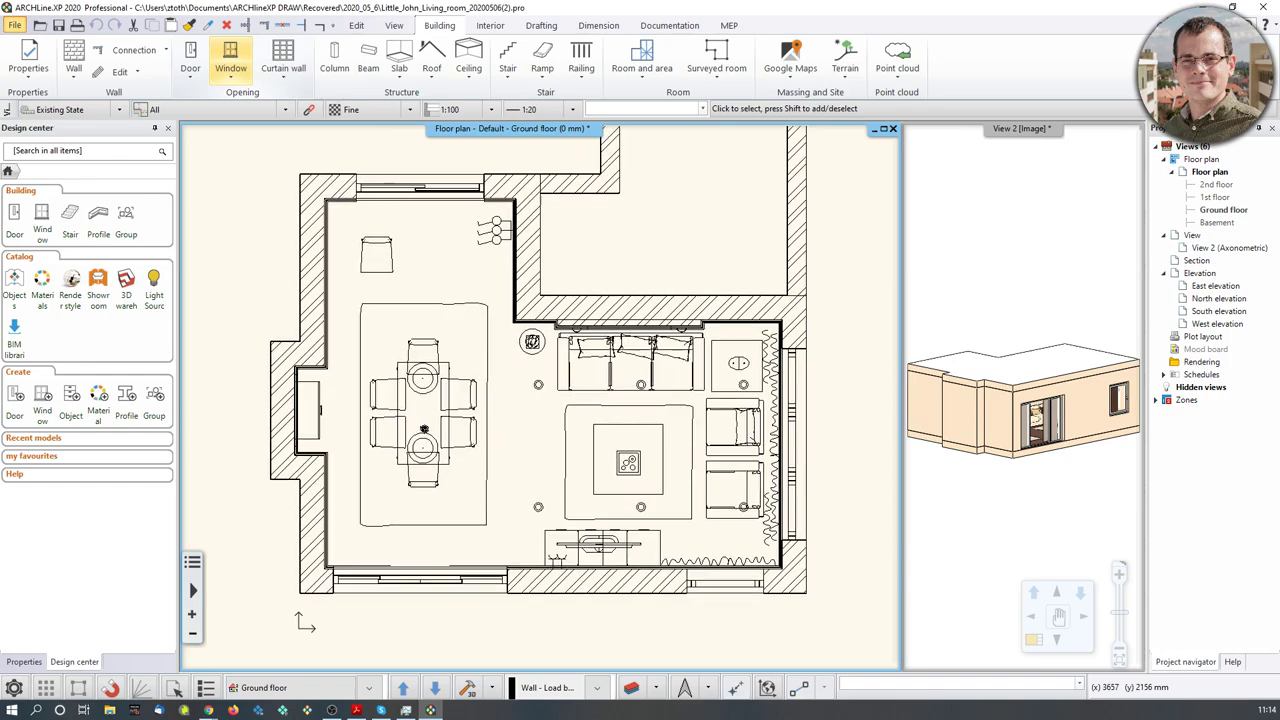
pyautogui.click(631, 688)
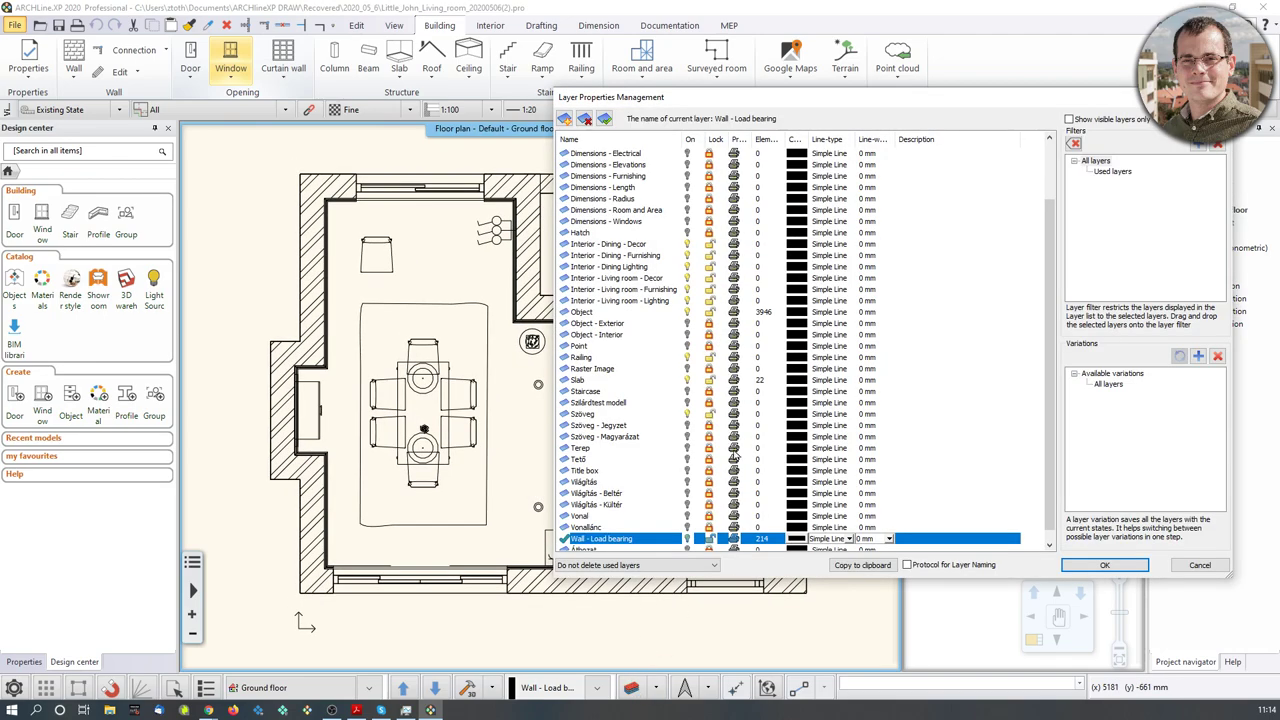
pyautogui.scroll(2, 649, 450)
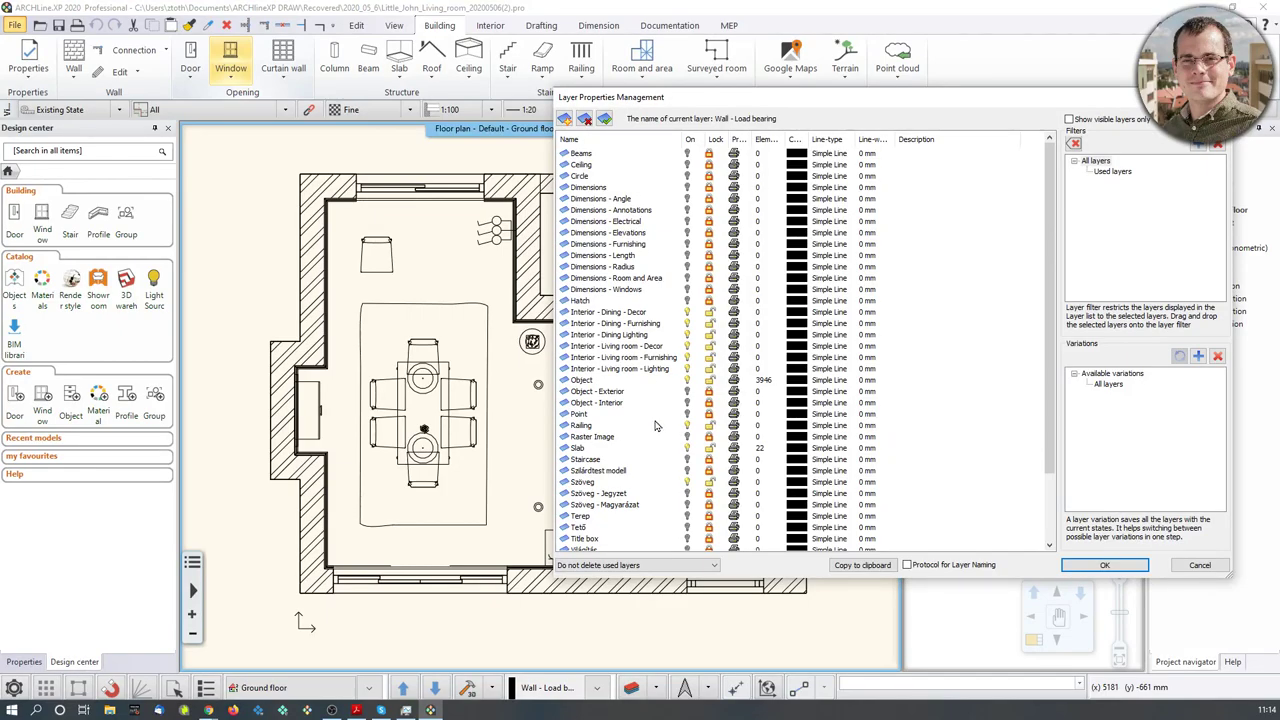
pyautogui.click(1120, 172)
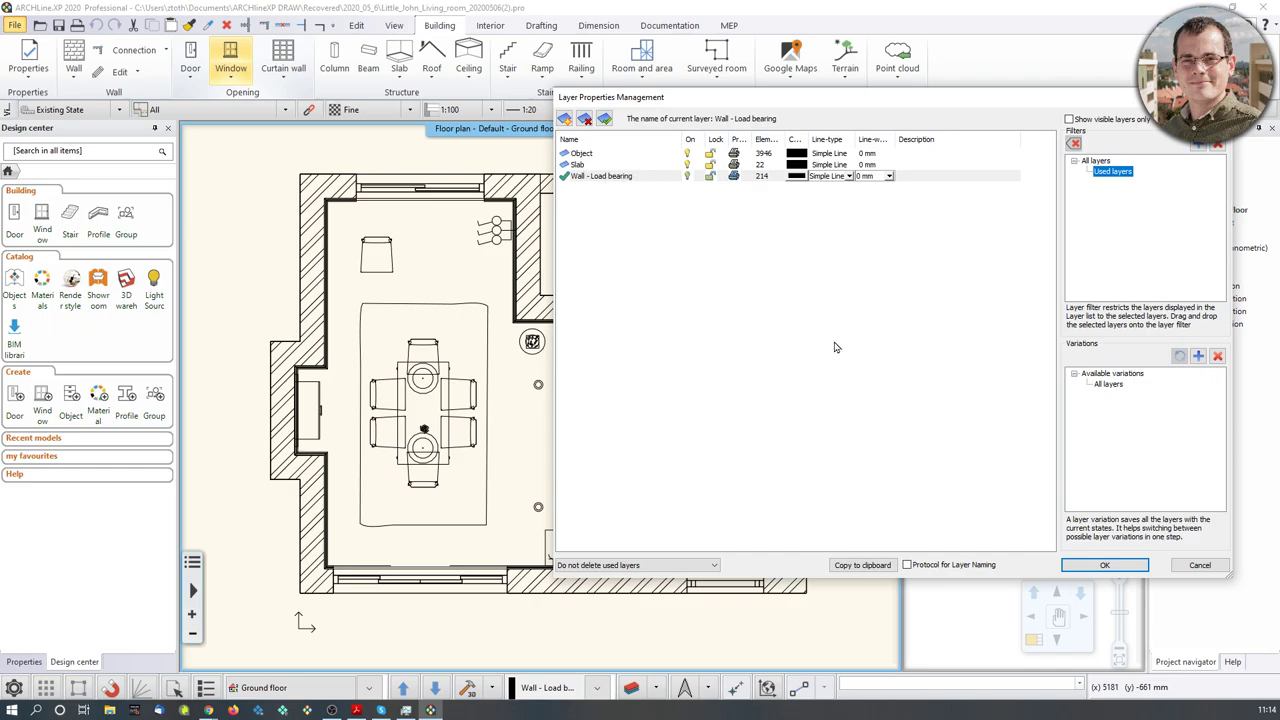
pyautogui.click(1128, 565)
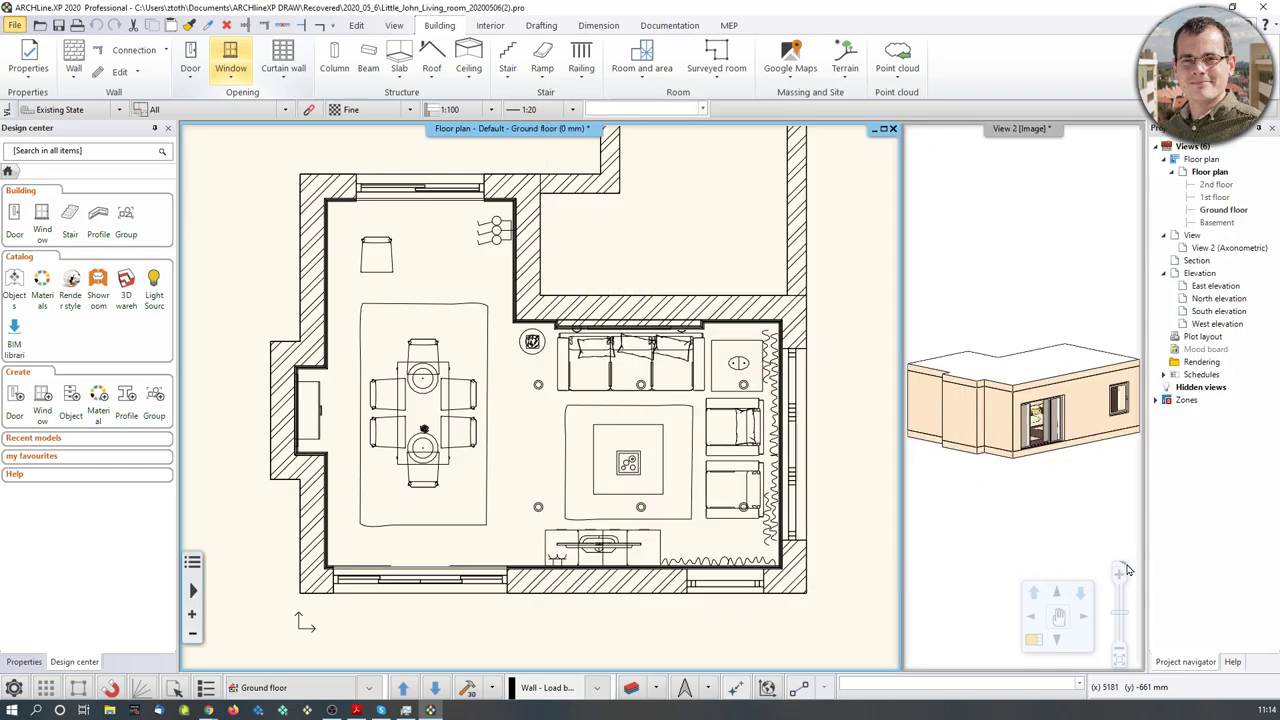
# Step: Use Layer Walk to hide the Wall - Load bearing and Slab layers on the ground floor plan
pyautogui.moveTo(503, 431); pyautogui.dragTo(509, 443, button='middle')
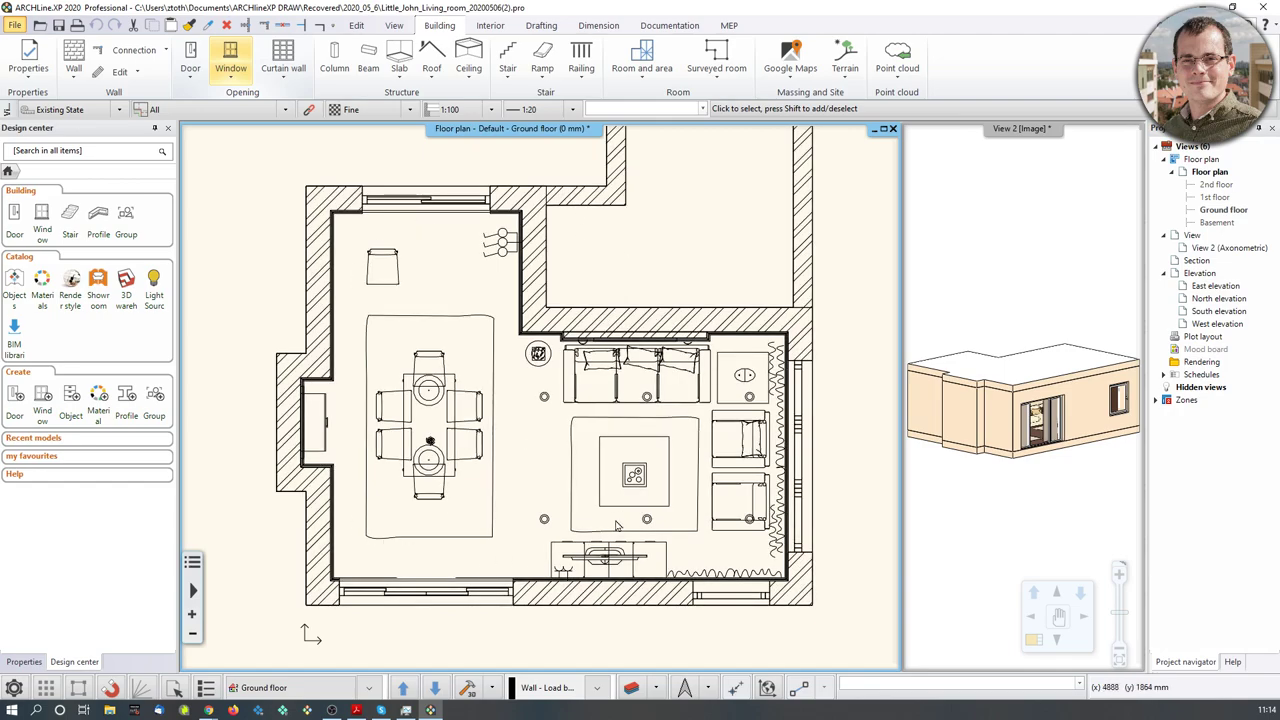
pyautogui.click(660, 688)
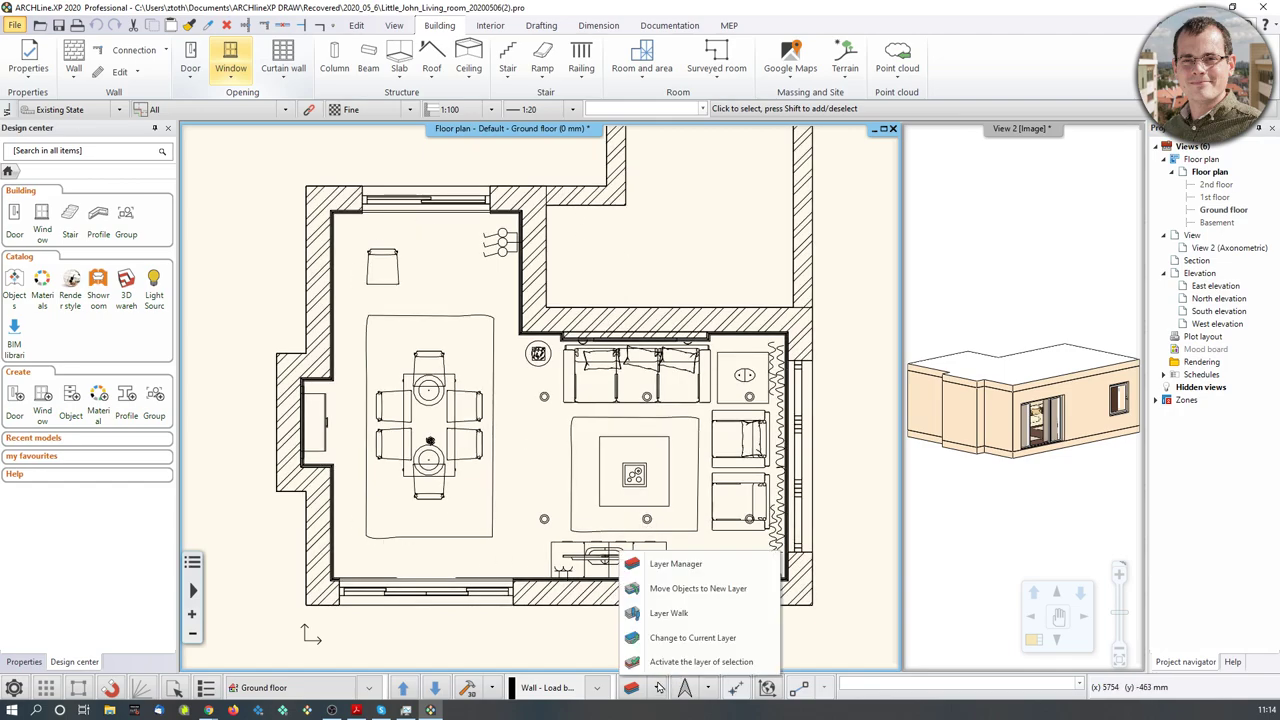
pyautogui.click(665, 612)
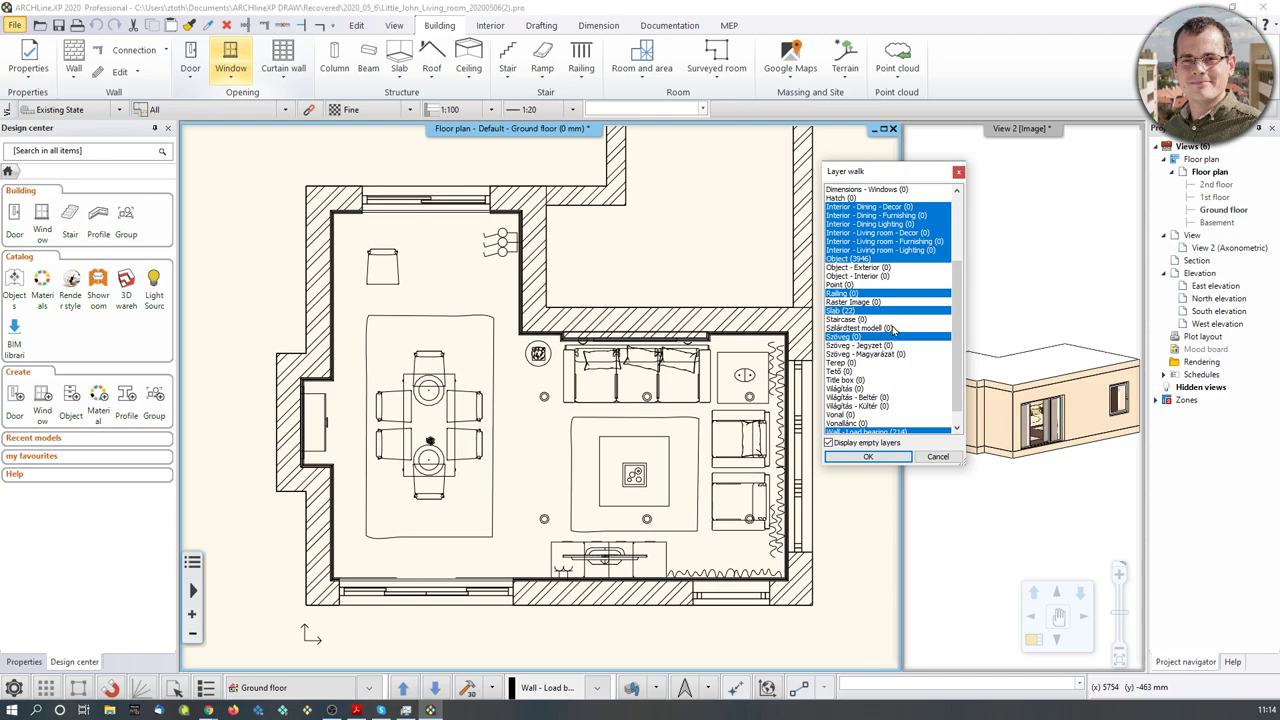
pyautogui.scroll(4, 893, 328)
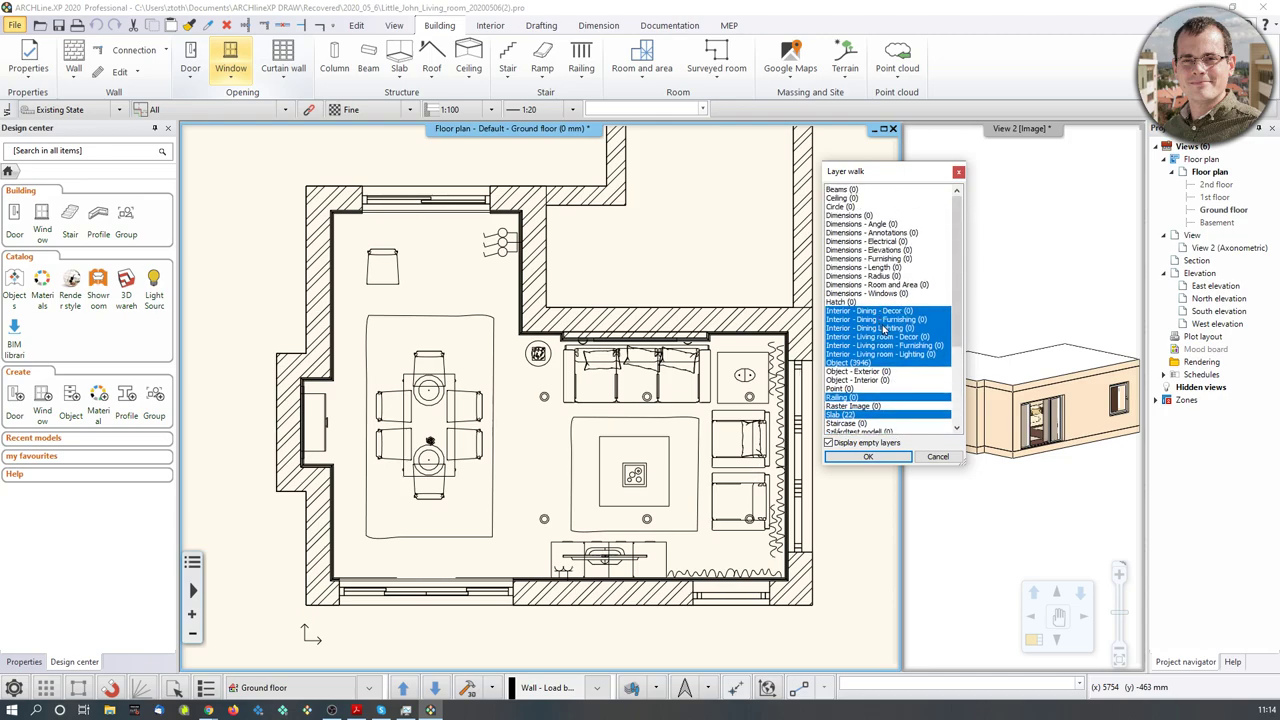
pyautogui.scroll(-4, 884, 329)
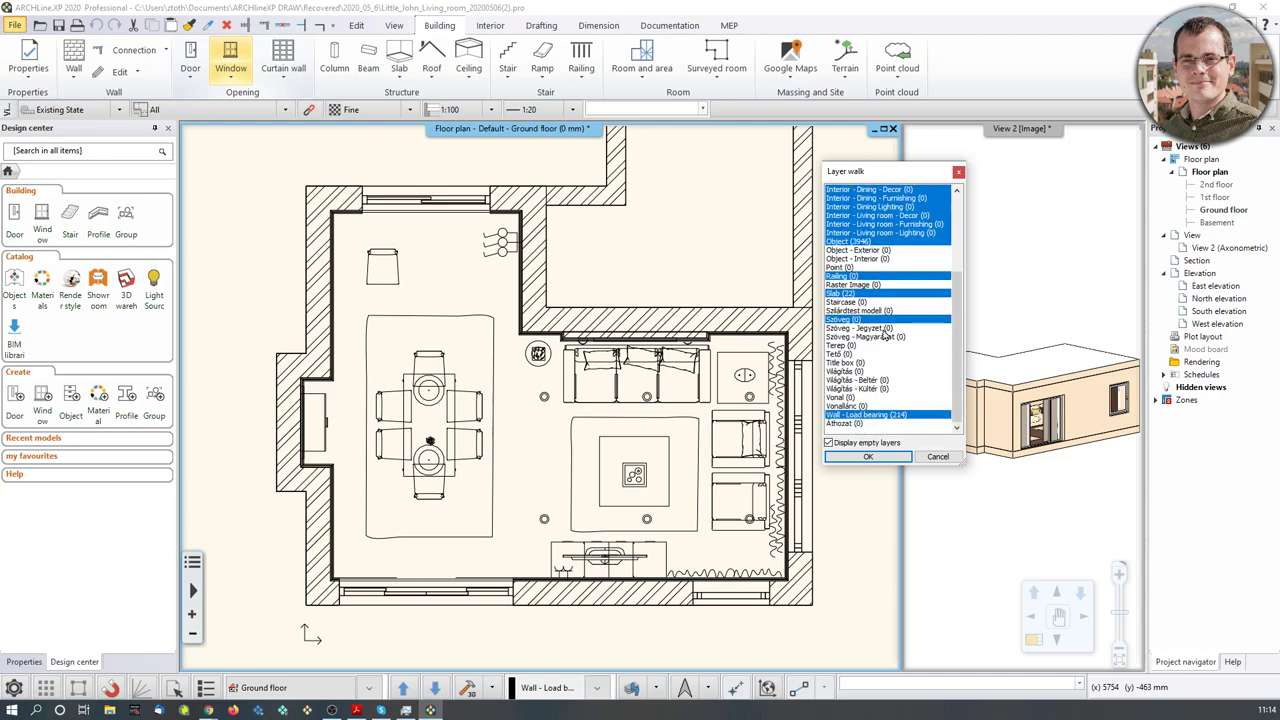
pyautogui.click(896, 416)
pyautogui.click(896, 416)
pyautogui.click(896, 416)
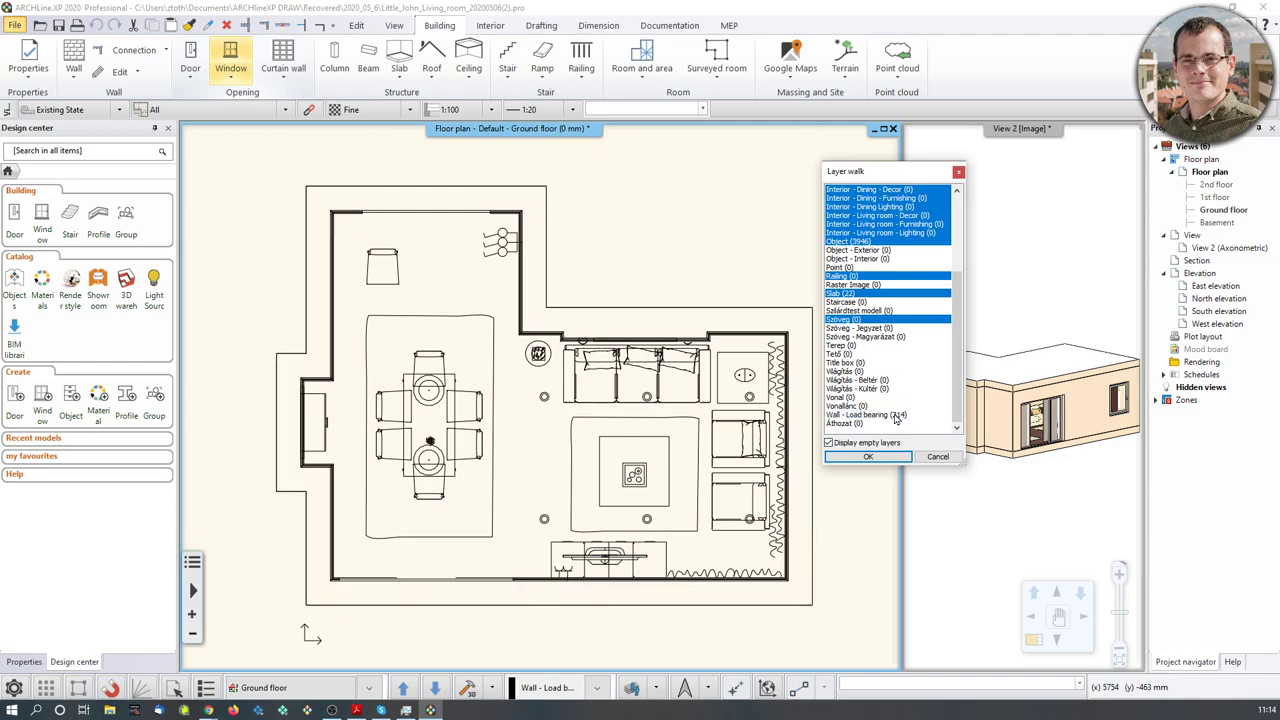
pyautogui.click(896, 416)
pyautogui.click(896, 416)
pyautogui.click(860, 293)
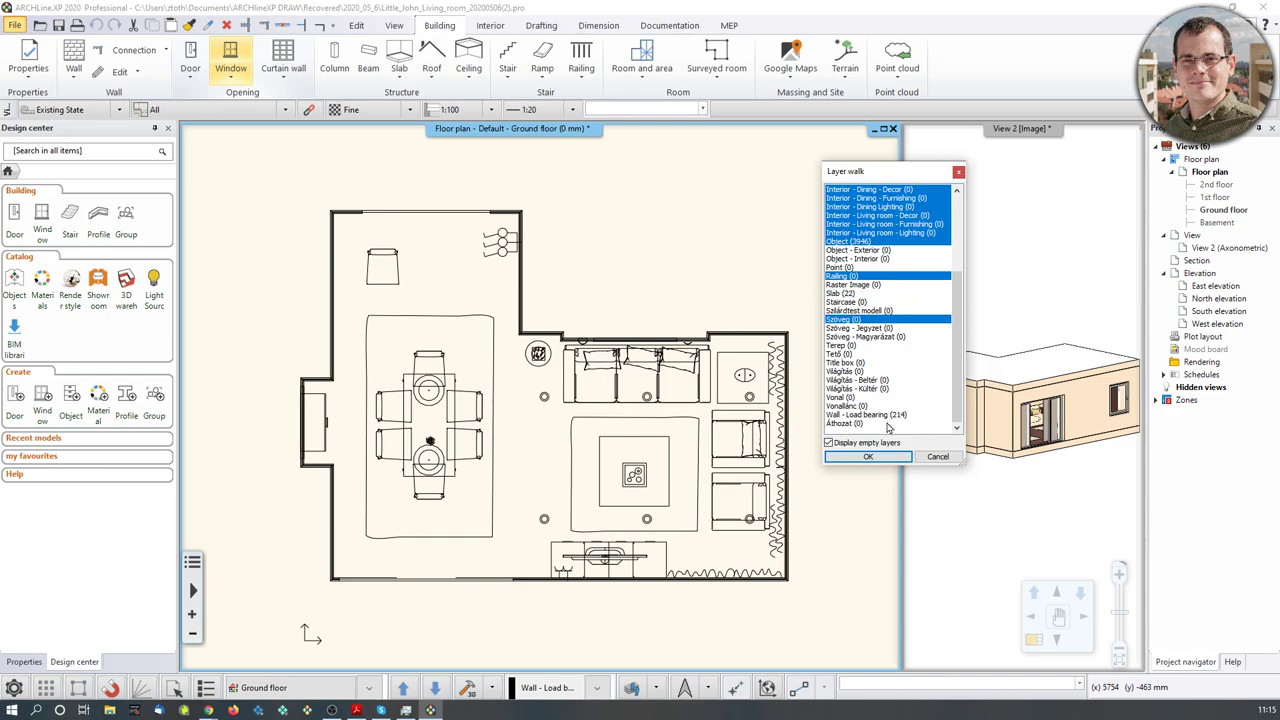
pyautogui.click(880, 456)
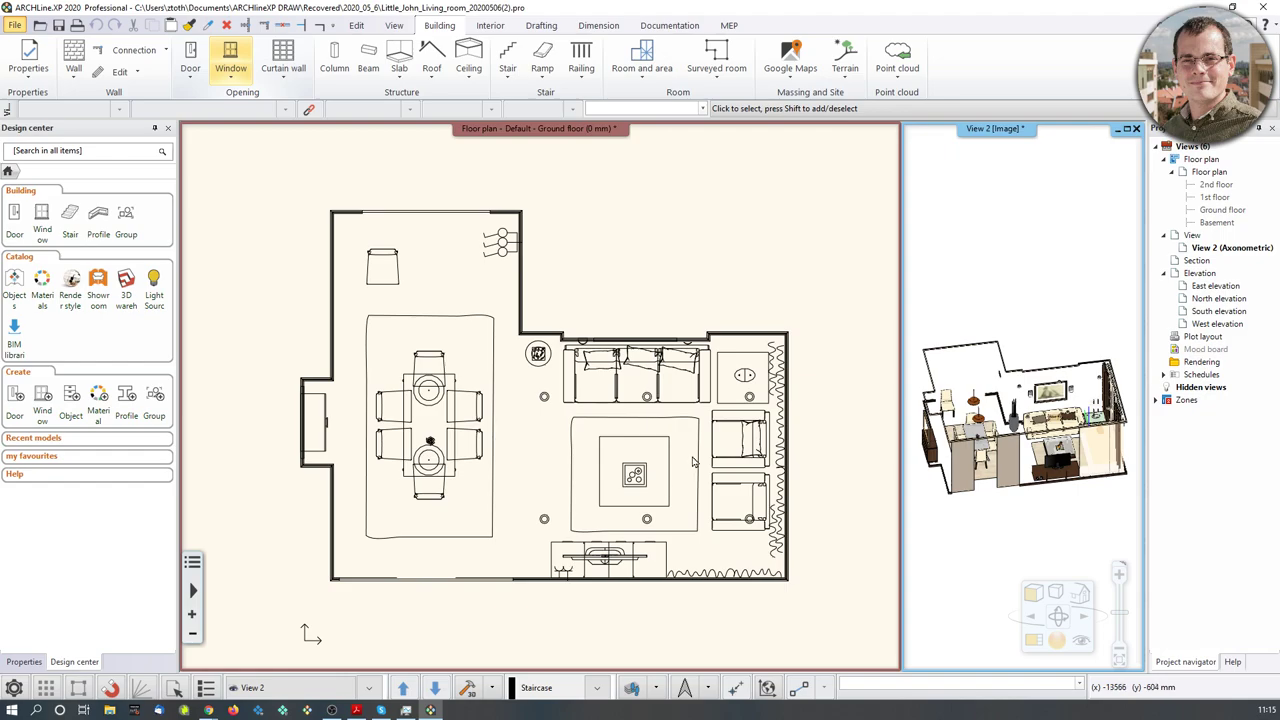
# Step: Turn on all layers of the ground floor plan with Layer Walk
pyautogui.click(633, 690)
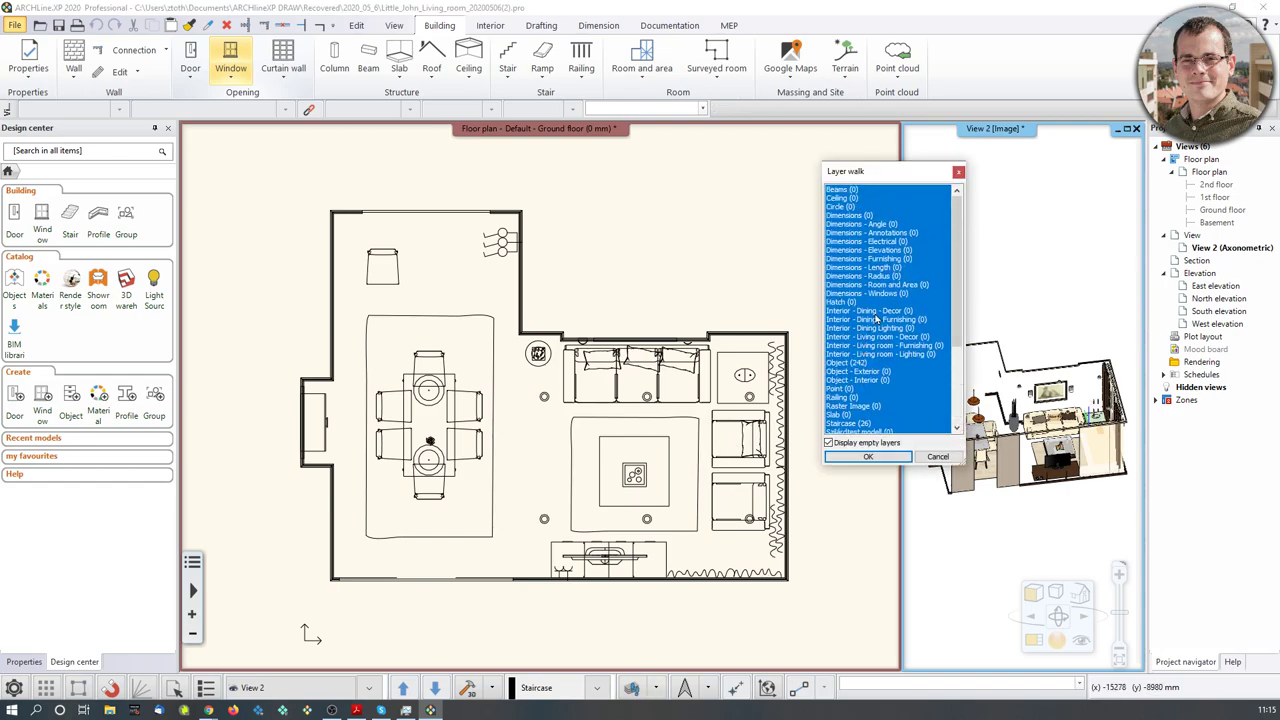
pyautogui.click(958, 172)
pyautogui.click(633, 690)
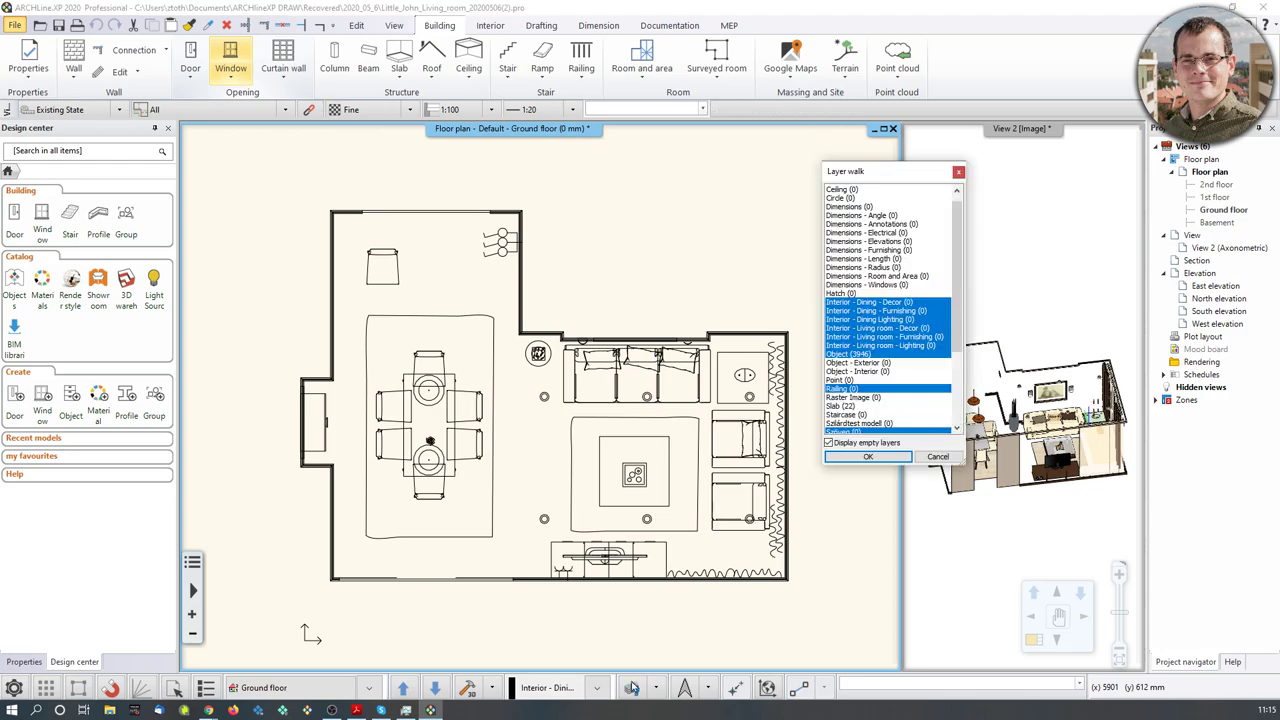
pyautogui.moveTo(850, 190); pyautogui.dragTo(855, 445)
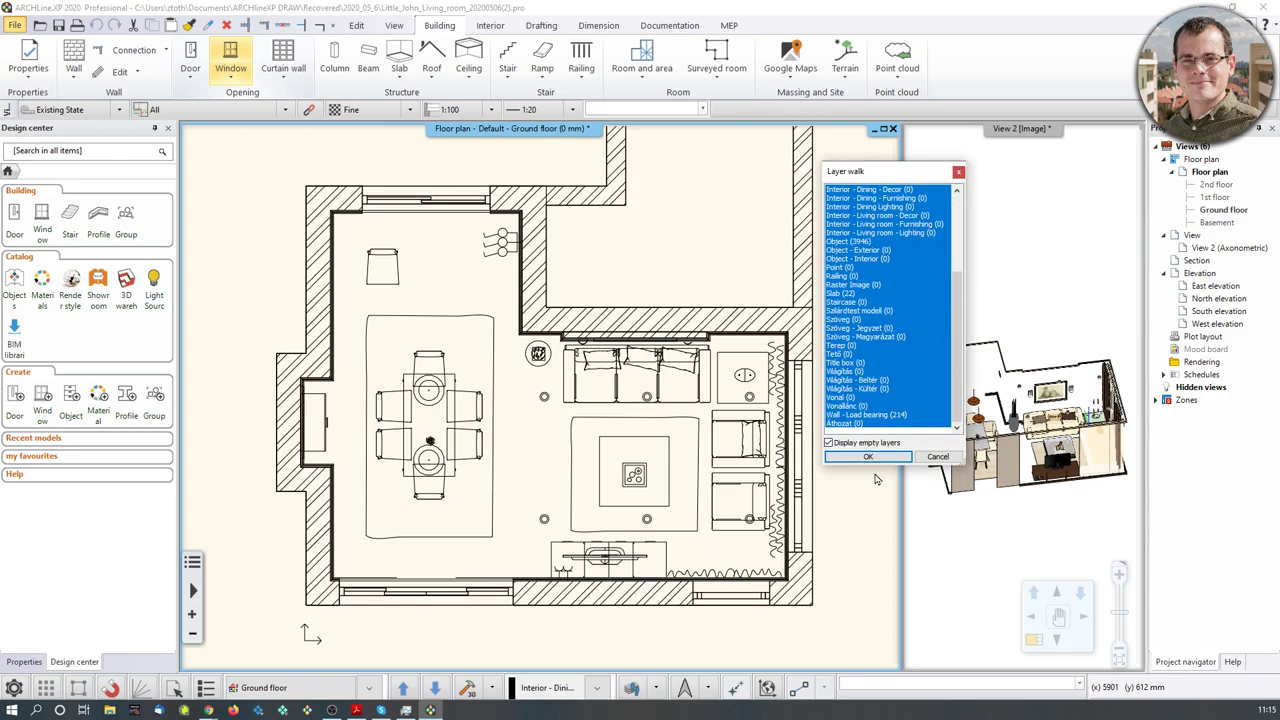
pyautogui.click(856, 457)
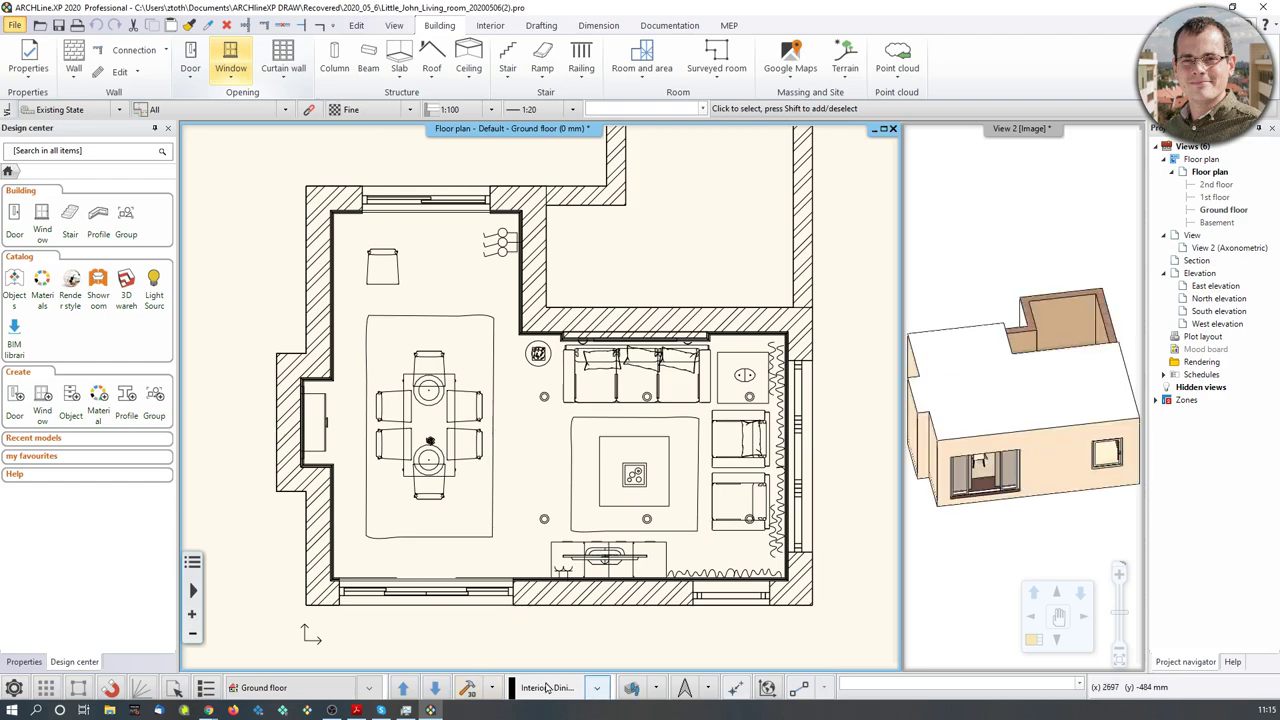
# Step: Review the complete layer list in the Layer Manager with the All layers filter
pyautogui.click(656, 688)
pyautogui.click(660, 566)
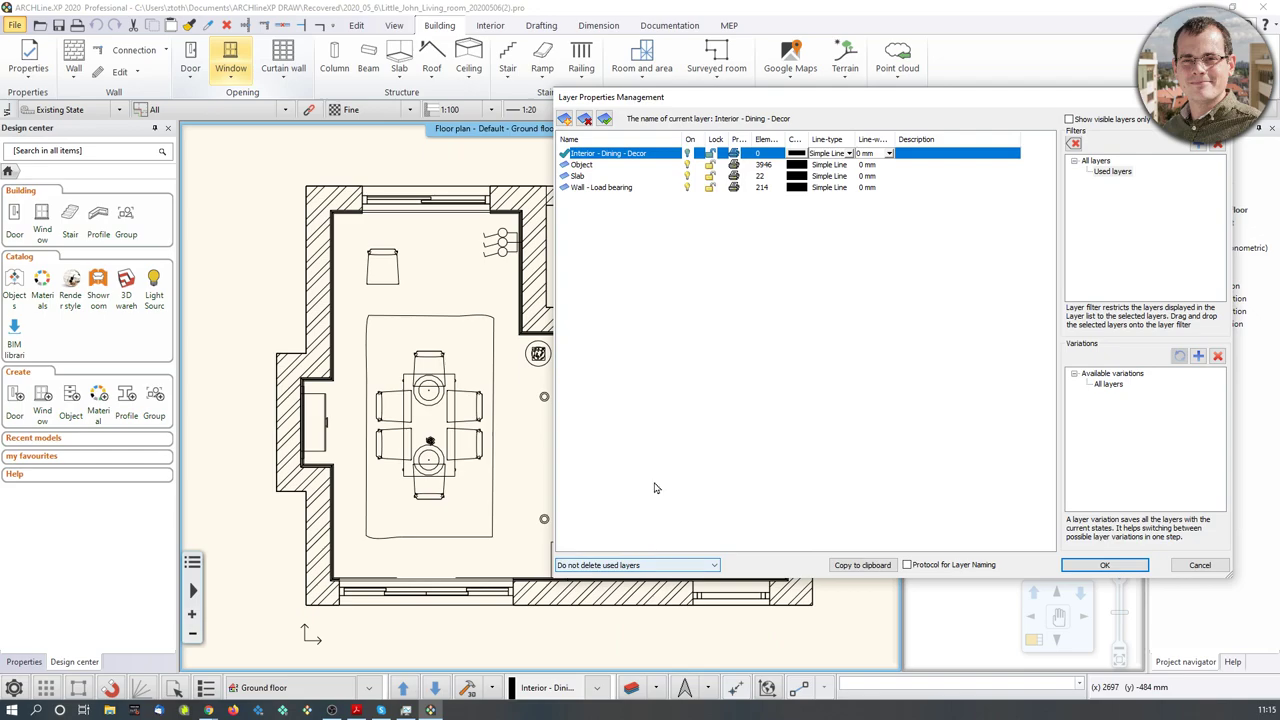
pyautogui.click(1096, 161)
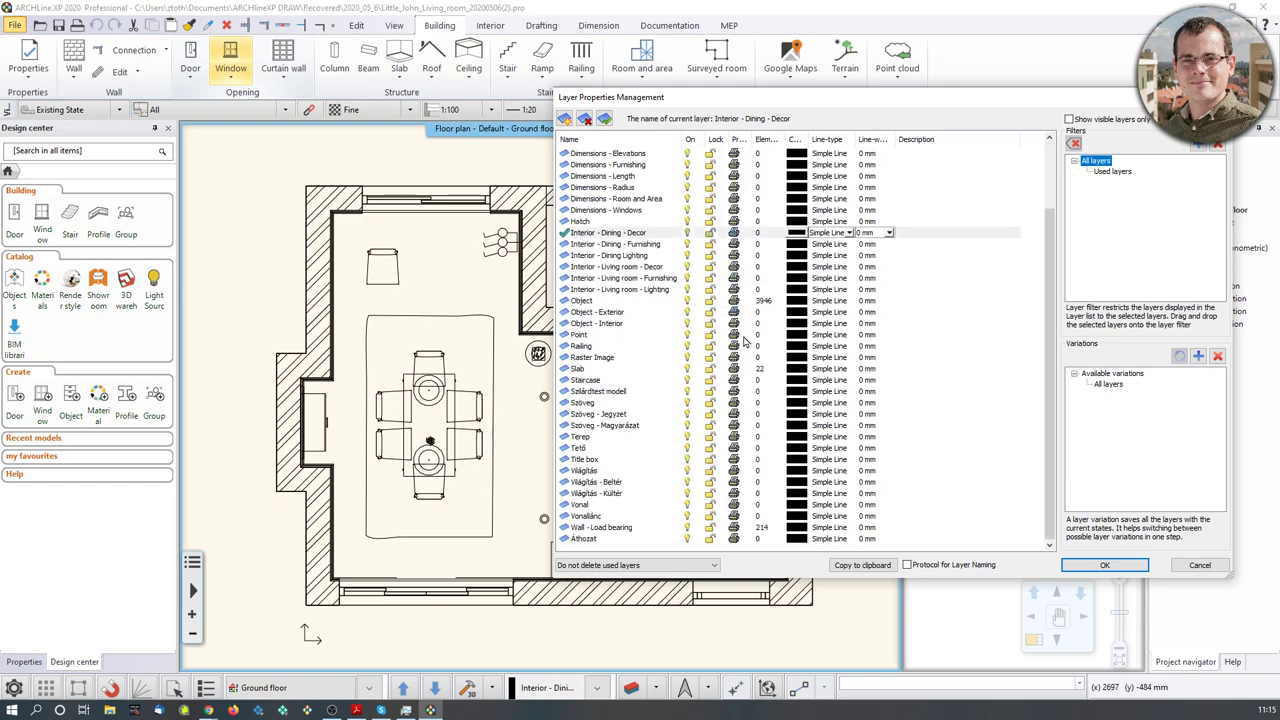
pyautogui.scroll(3, 742, 343)
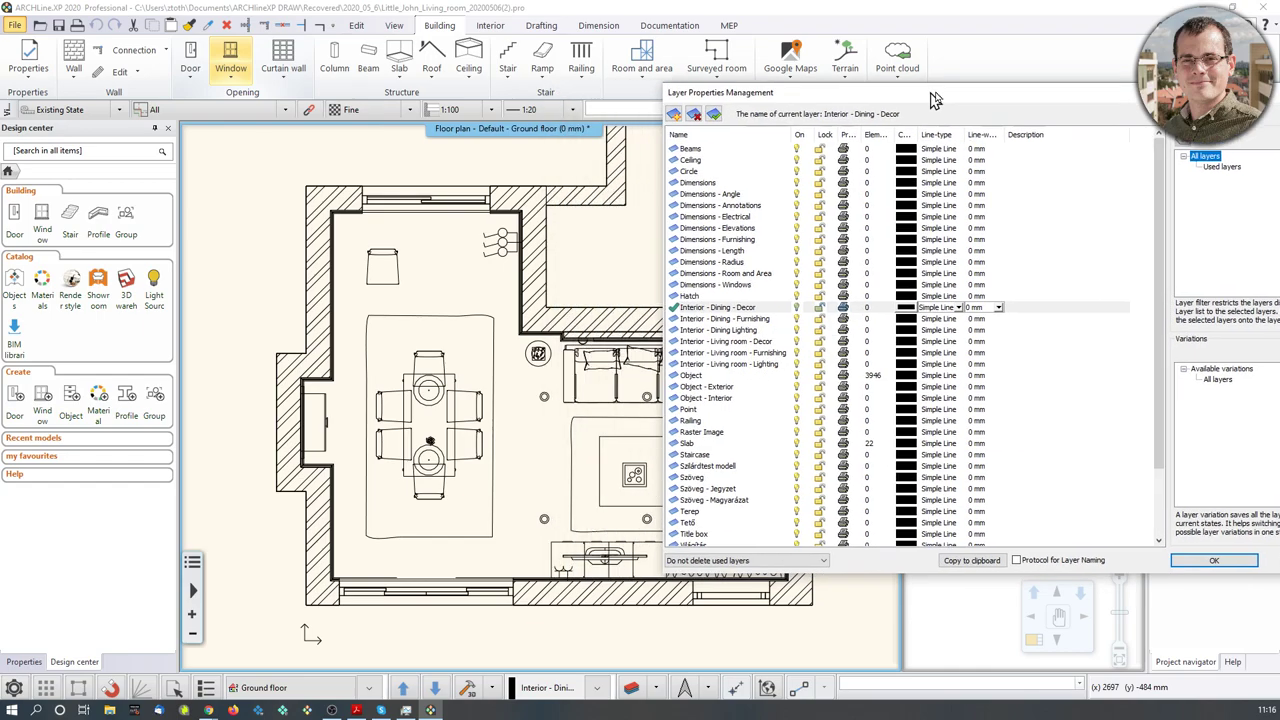
# Step: Create a new layer named Interior - Dining - Annotation in the layer list
pyautogui.moveTo(823, 98); pyautogui.dragTo(990, 82)
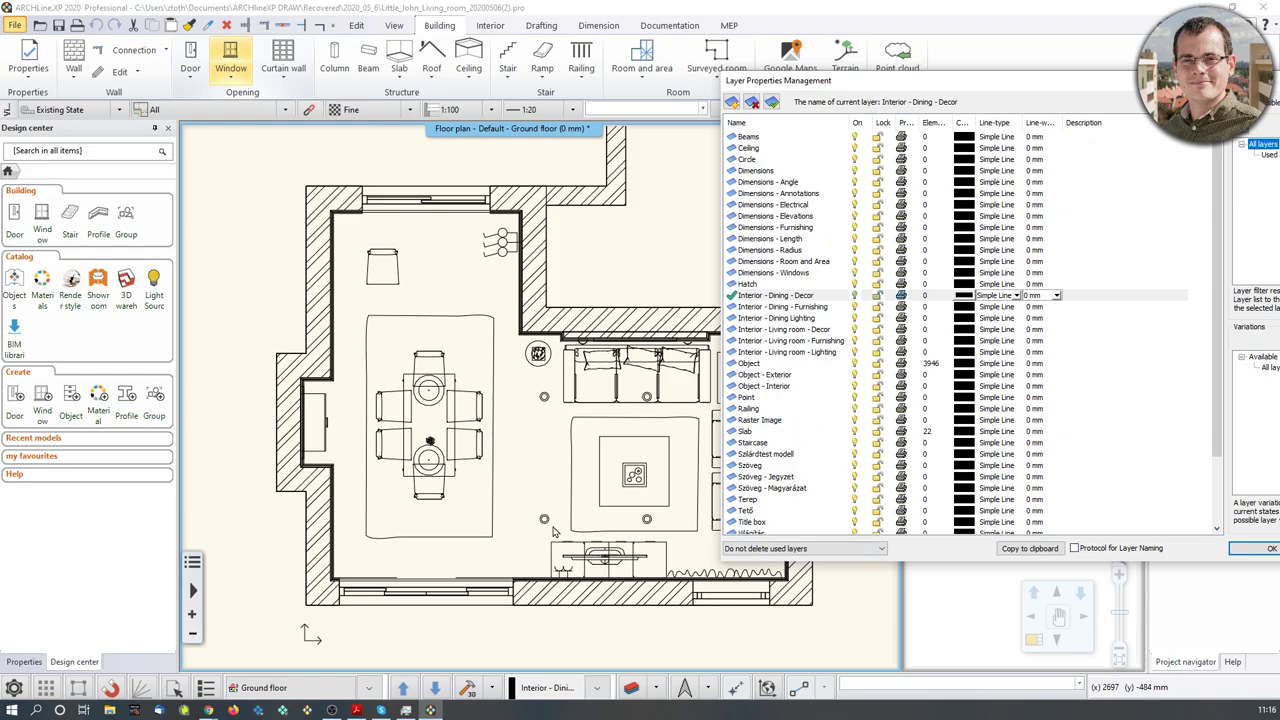
pyautogui.moveTo(924, 88); pyautogui.dragTo(777, 90)
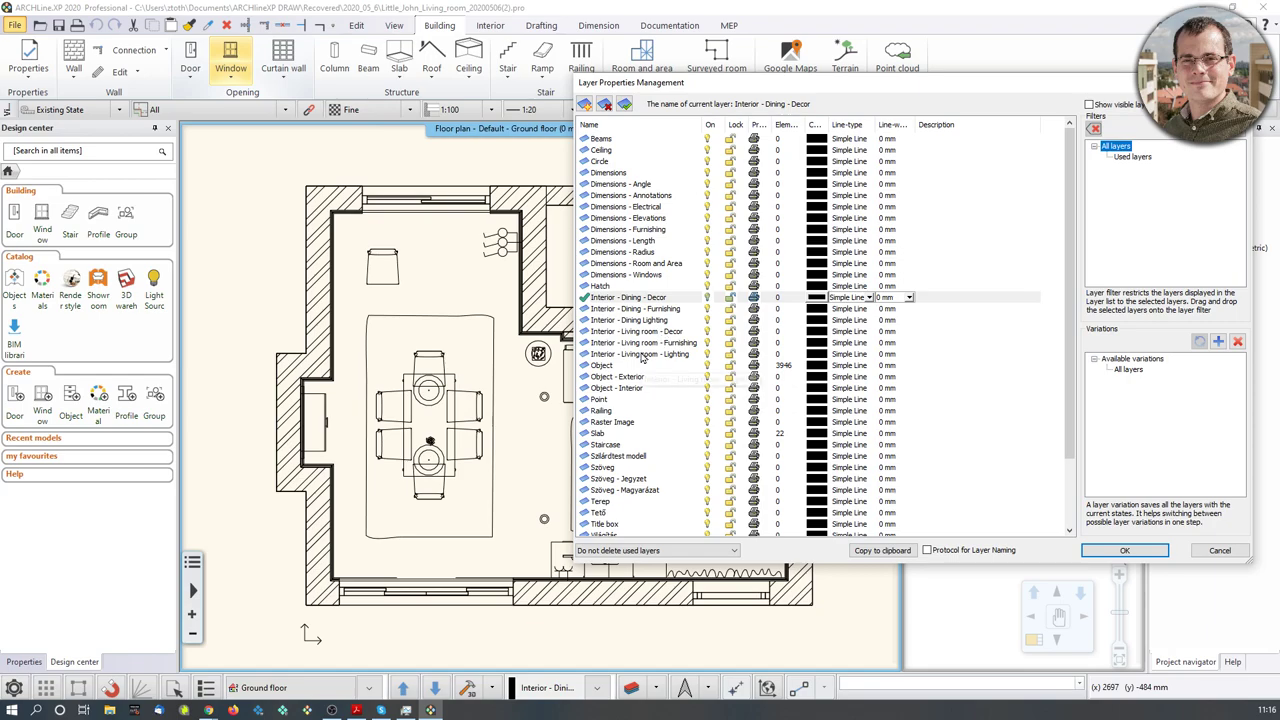
pyautogui.click(587, 105)
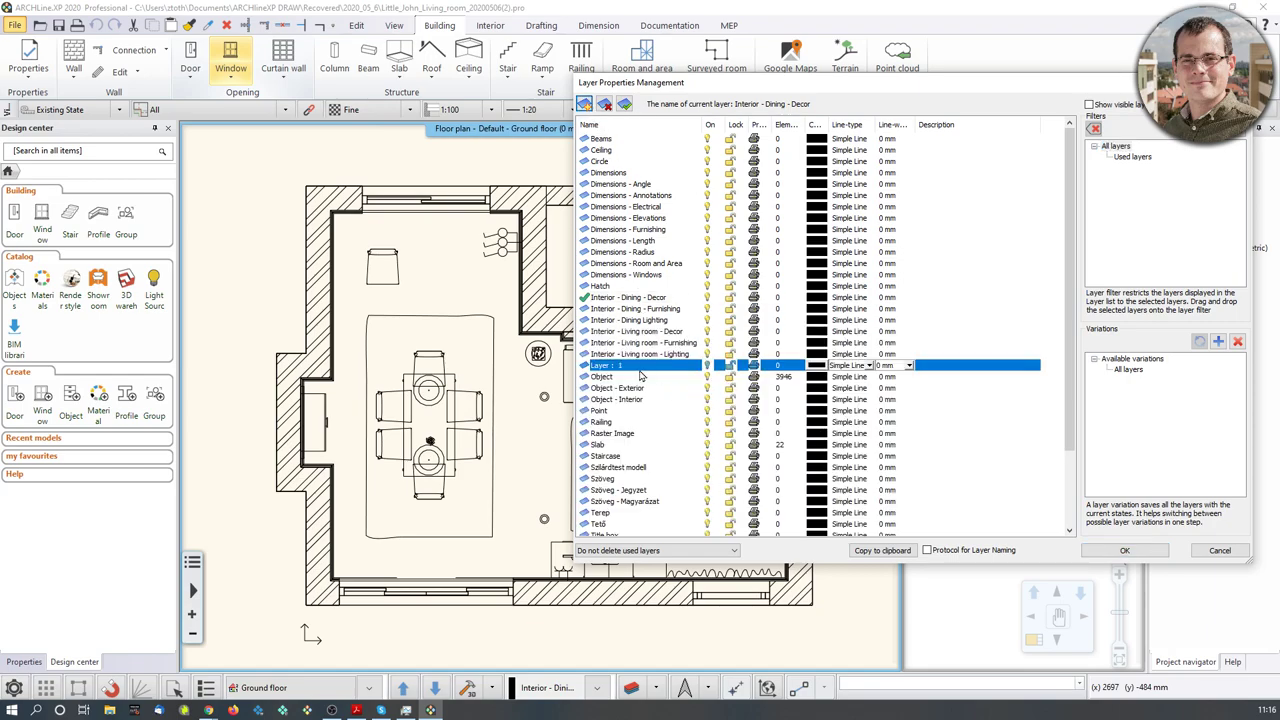
pyautogui.click(640, 367)
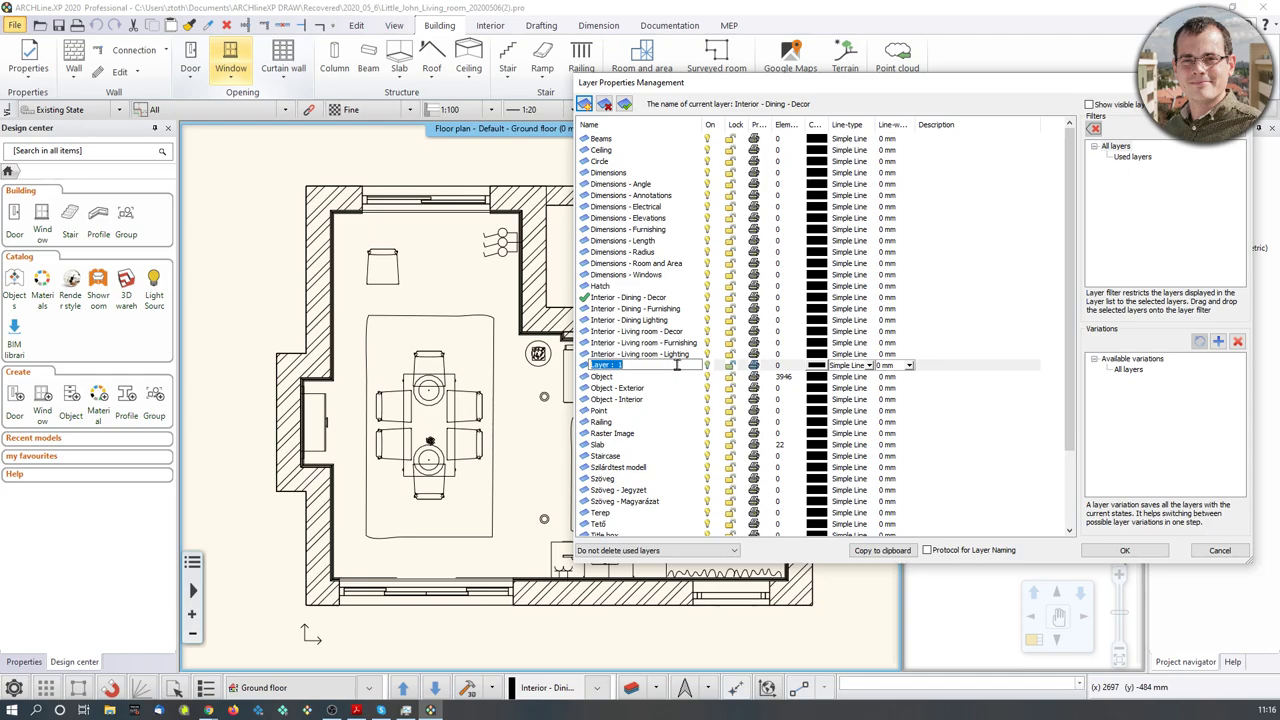
pyautogui.write('Interior - Dining - Annotation')
pyautogui.press('Return')
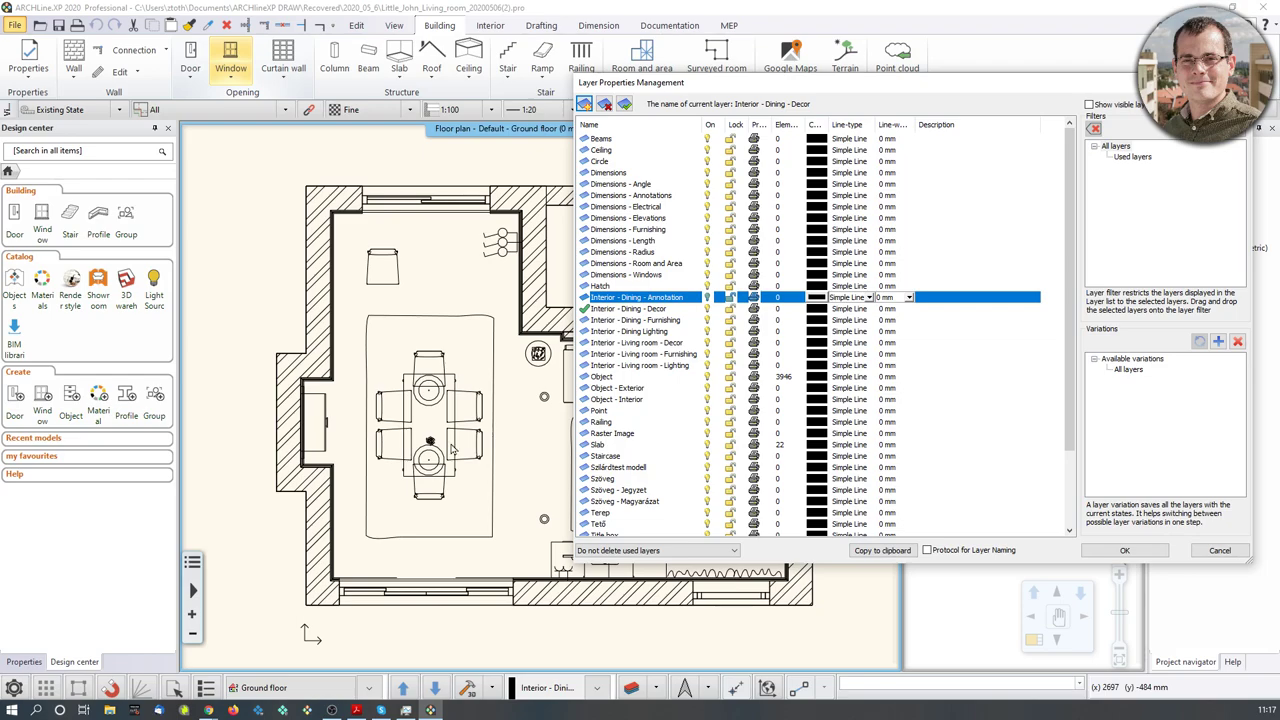
pyautogui.click(1149, 447)
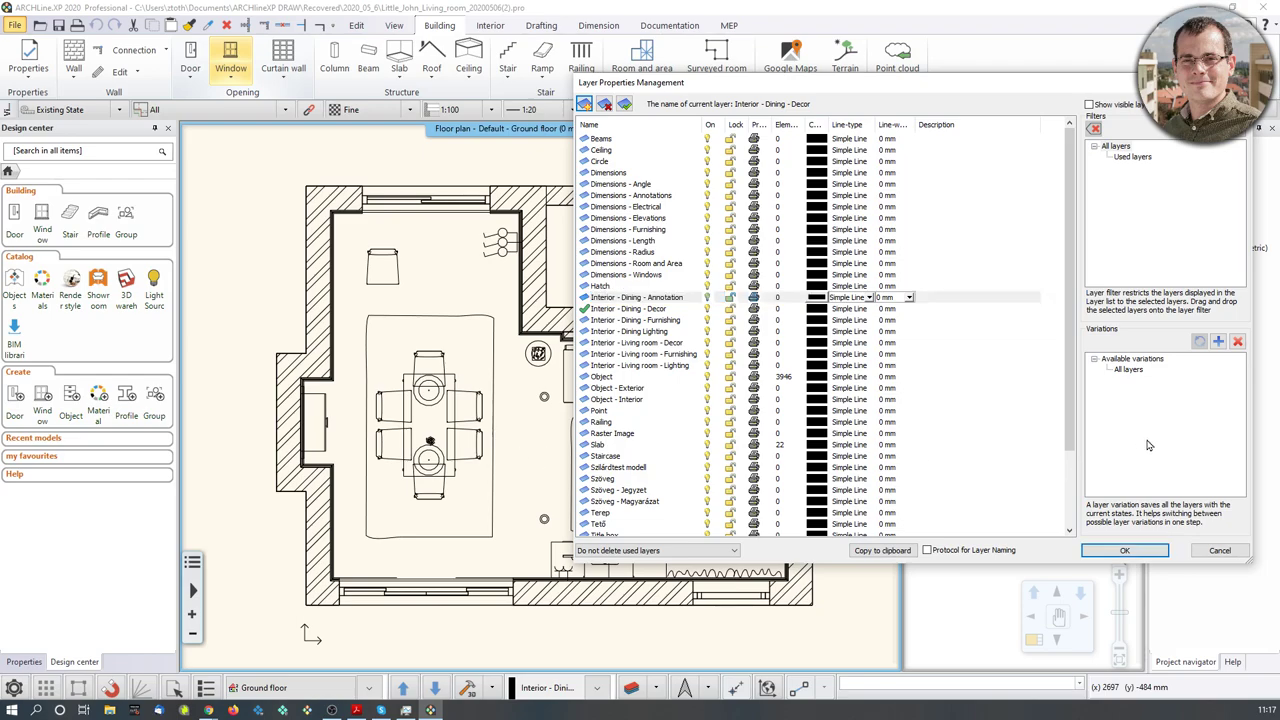
# Step: Add a layer variation named Furnishing Plan
pyautogui.click(1219, 343)
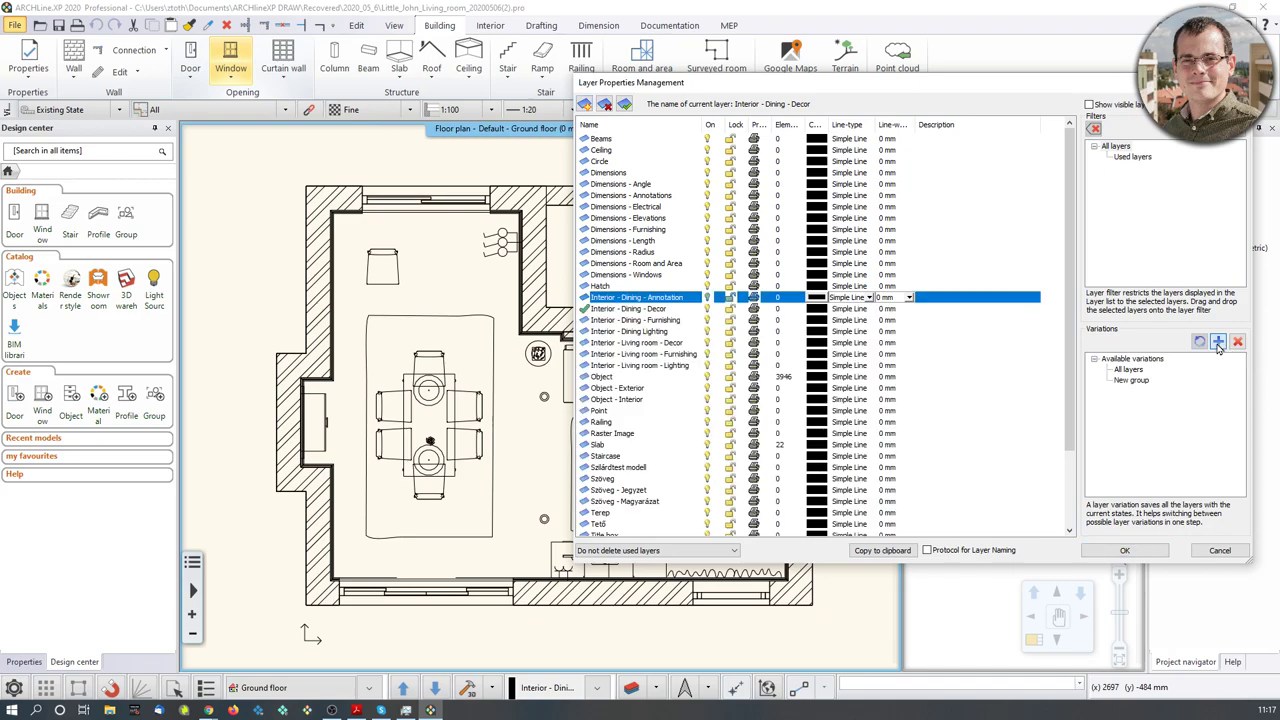
pyautogui.click(1133, 382)
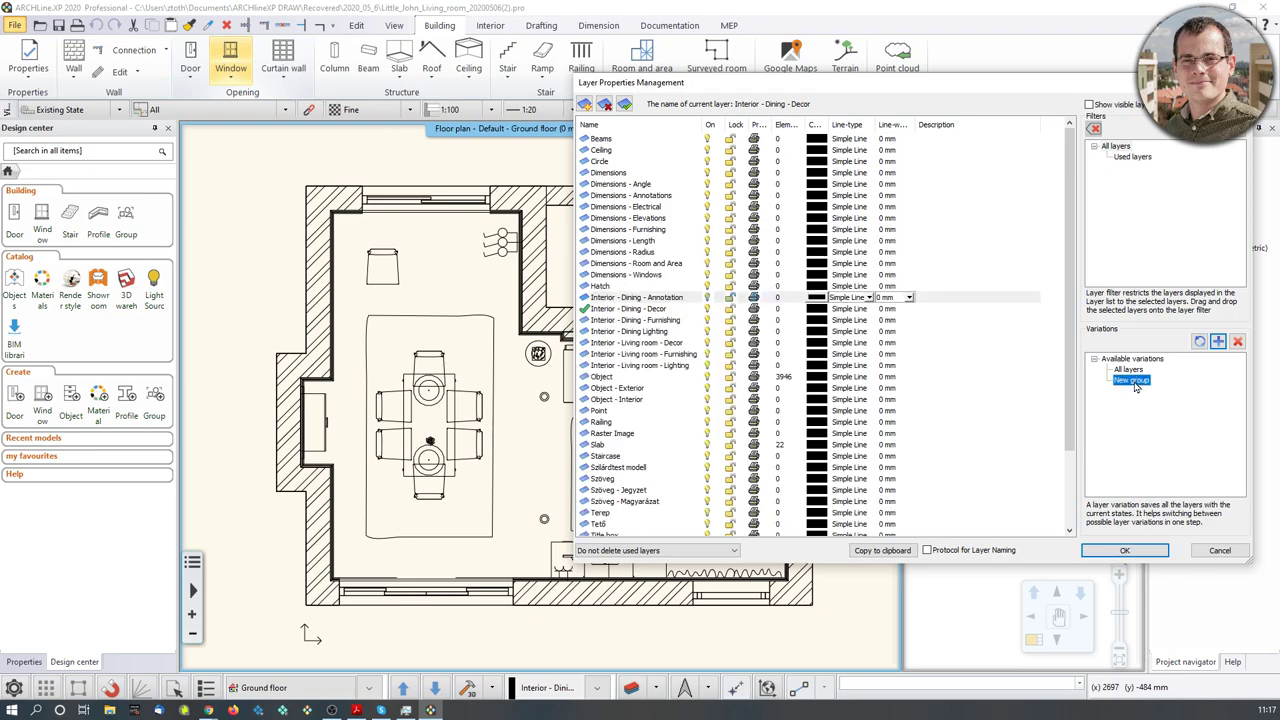
pyautogui.rightClick(1135, 387)
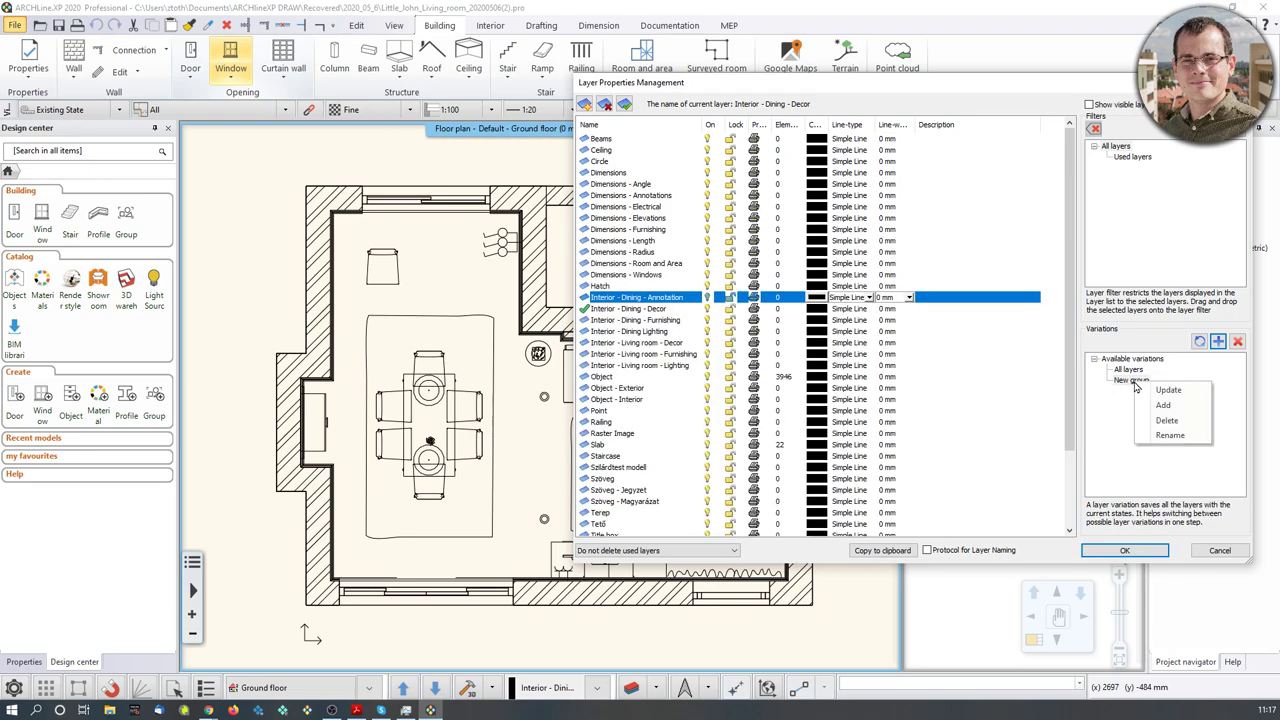
pyautogui.click(1158, 436)
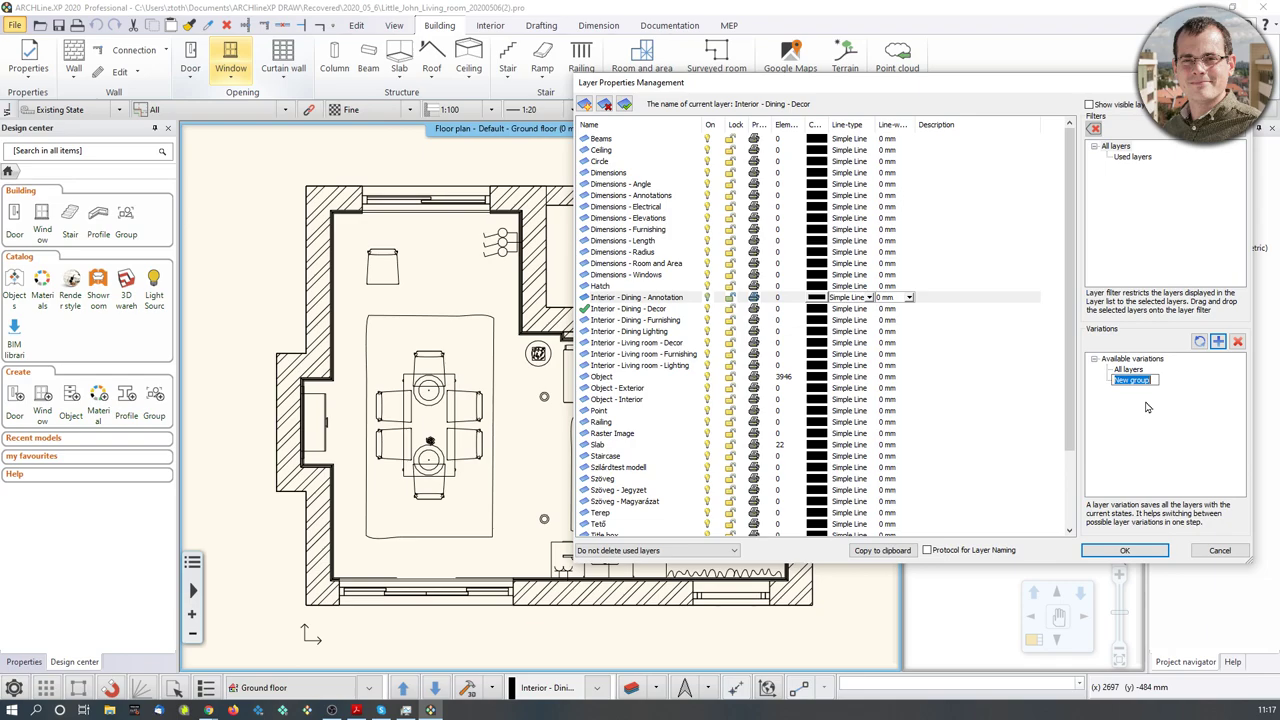
pyautogui.write('Furnishng')
pyautogui.press('BackSpace')
pyautogui.press('BackSpace')
pyautogui.write('ing Plan')
pyautogui.press('Return')
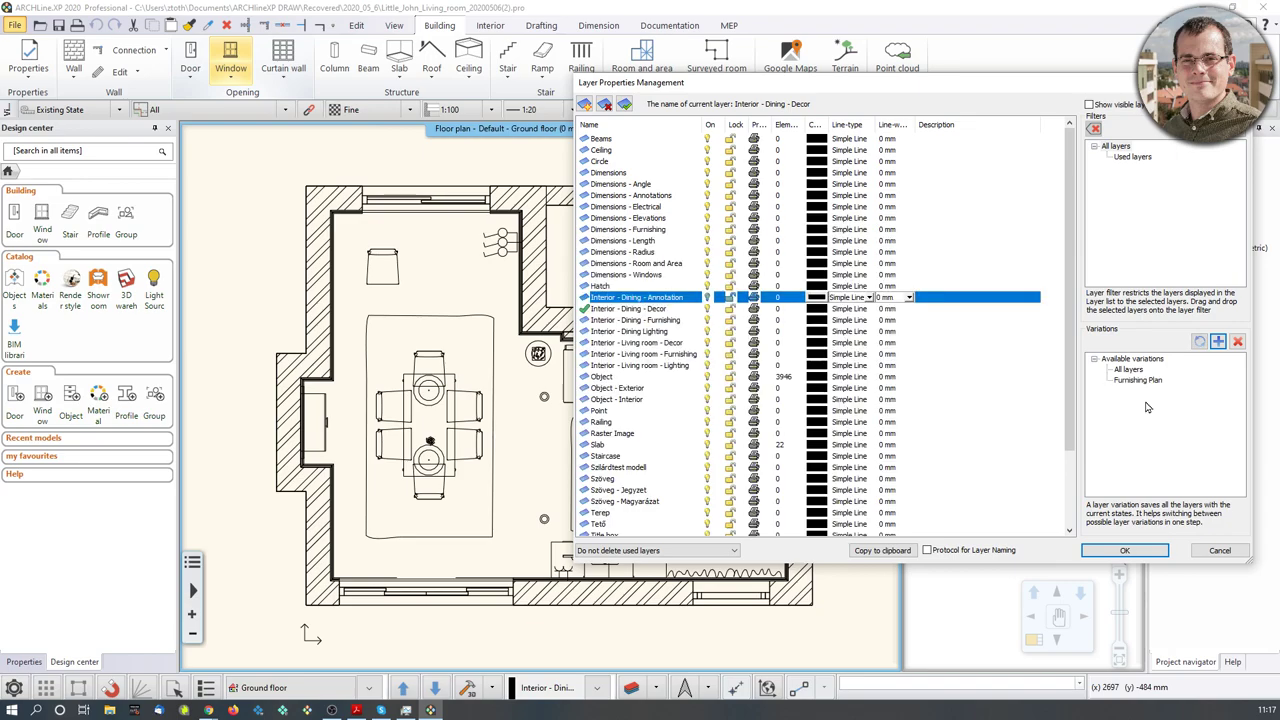
# Step: Add a second layer variation named Lighting Plan
pyautogui.click(1218, 341)
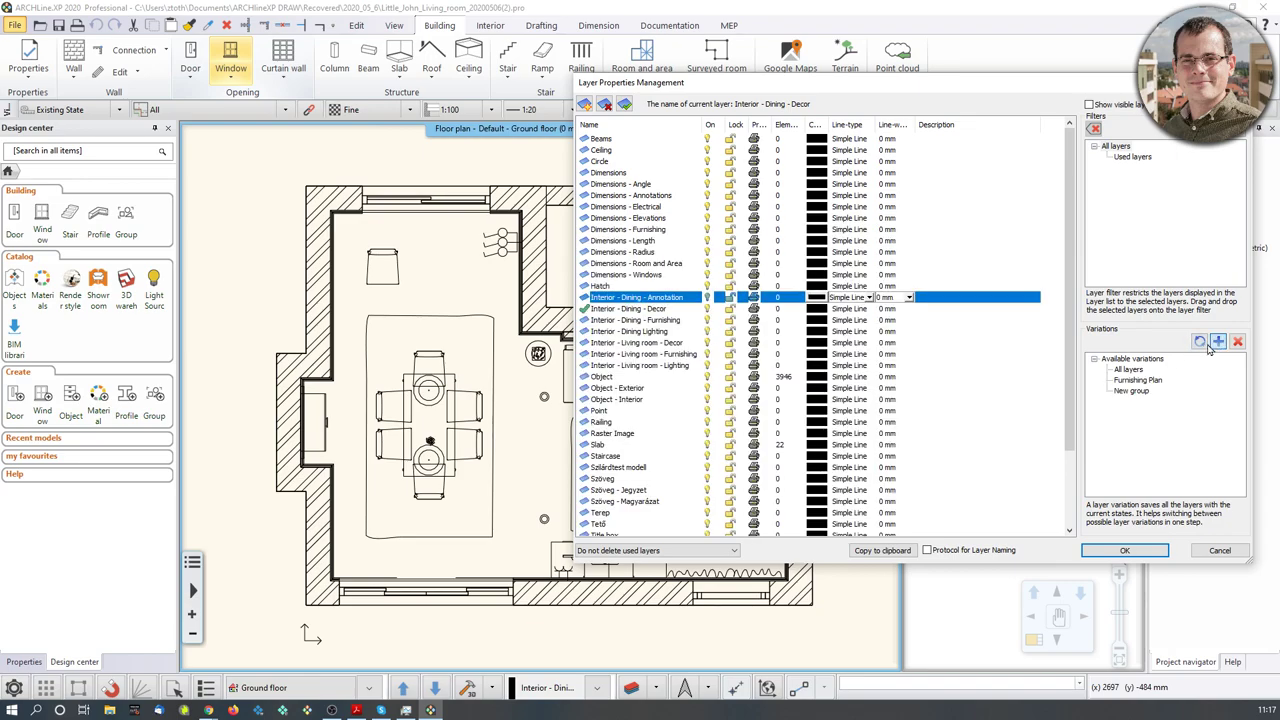
pyautogui.rightClick(1134, 391)
pyautogui.click(1169, 441)
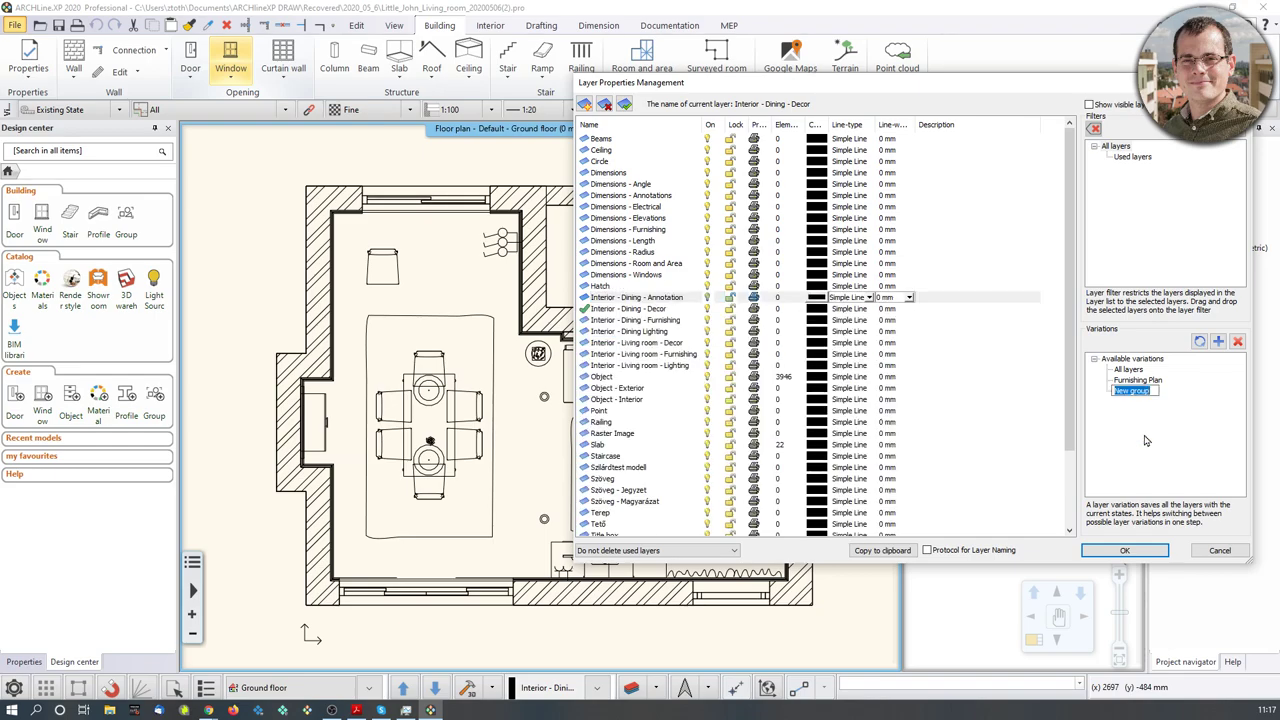
pyautogui.write('Lighting Plan')
pyautogui.press('Return')
# Step: Add a third layer variation named Dimensions + Plan and accept the layer settings
pyautogui.click(1218, 341)
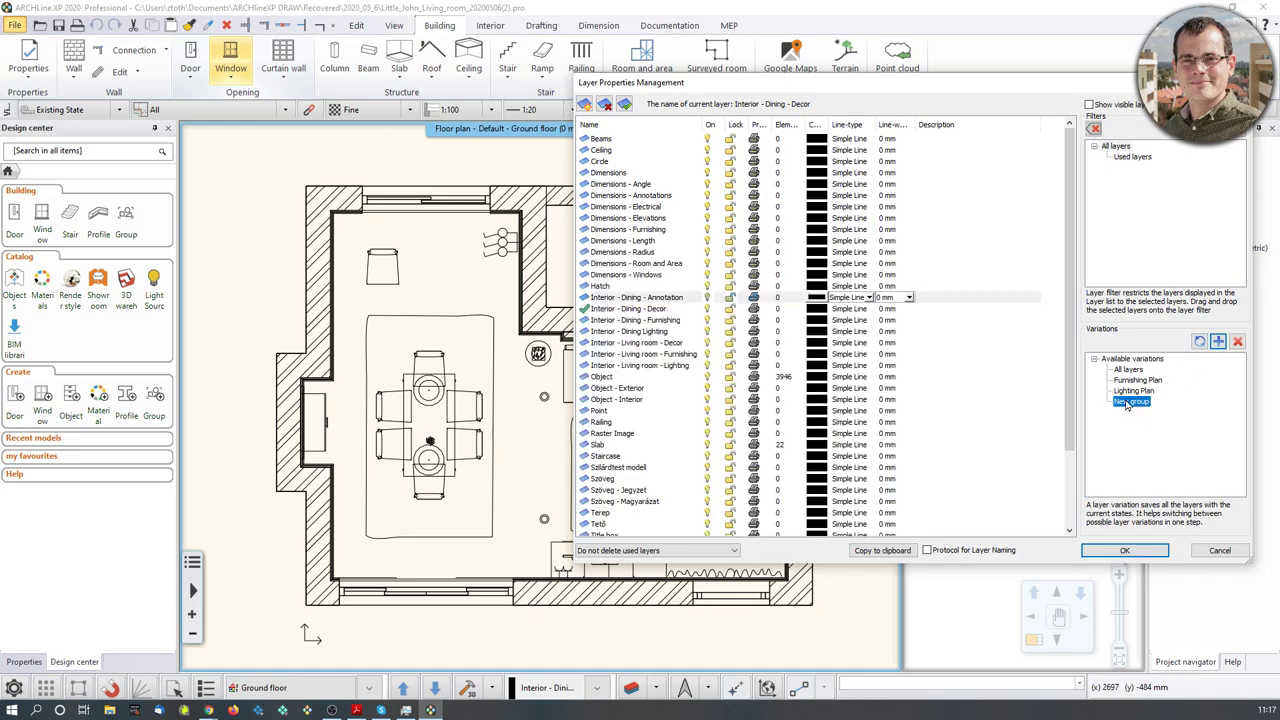
pyautogui.rightClick(1127, 403)
pyautogui.click(1136, 451)
pyautogui.write('Dimensions + Plan')
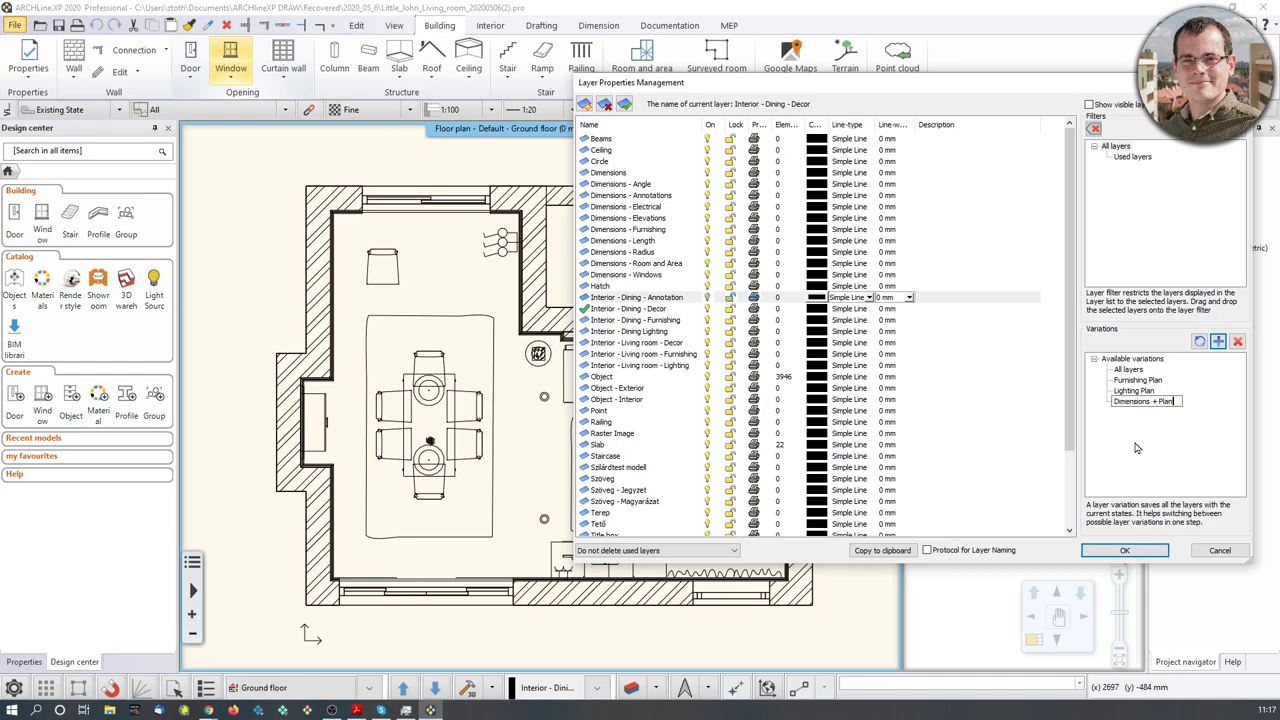
pyautogui.press('Return')
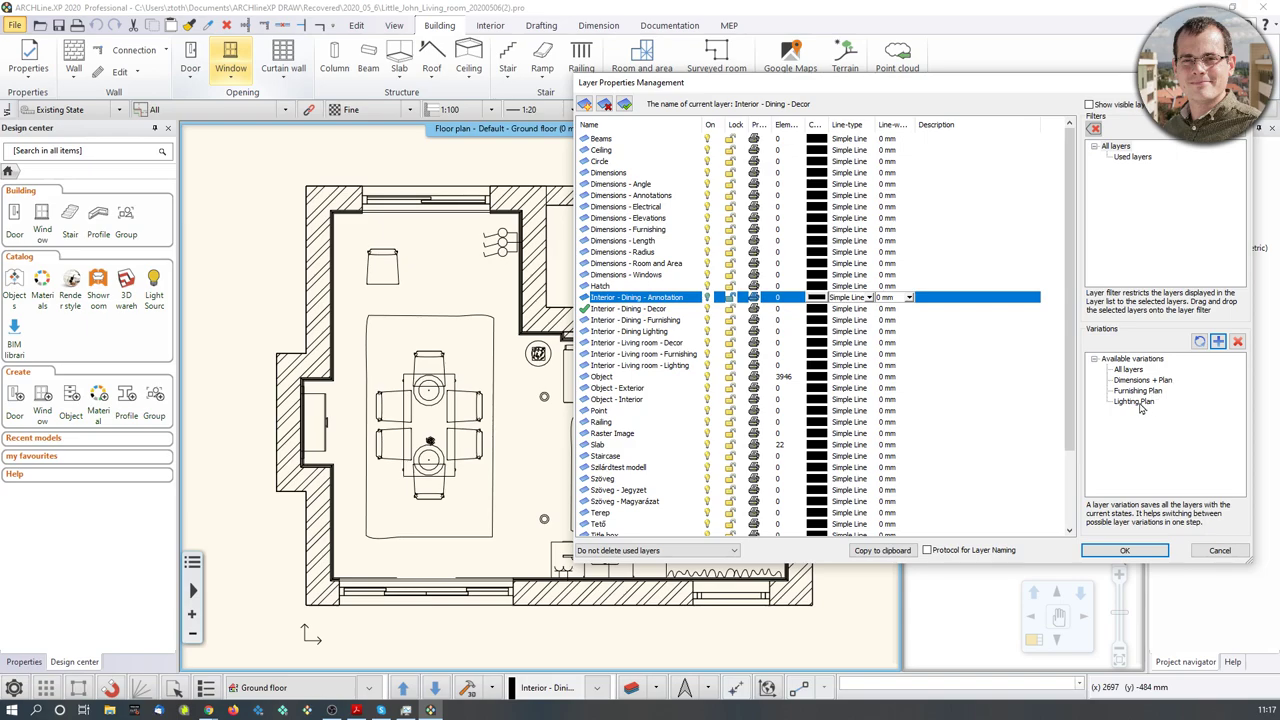
pyautogui.click(1146, 553)
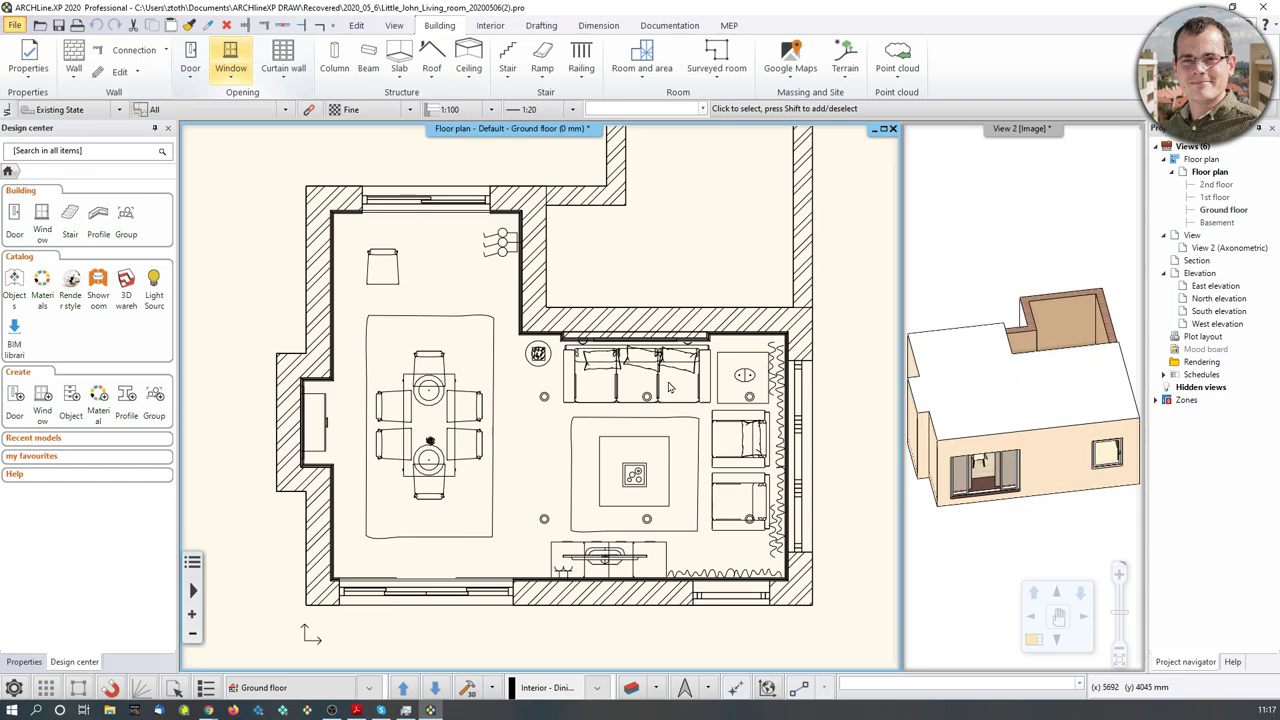
# Step: Check which layer two of the dining chairs are assigned to, and clear the selection
pyautogui.click(488, 413)
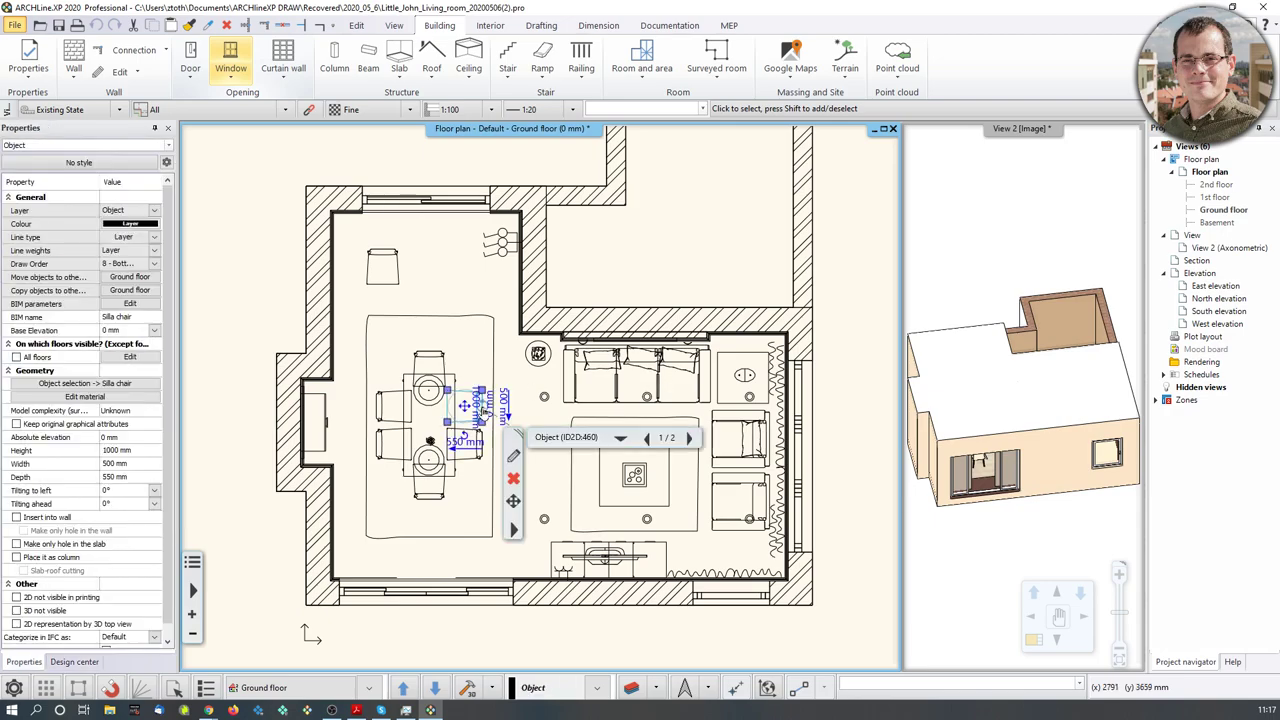
pyautogui.scroll(2, 420, 400)
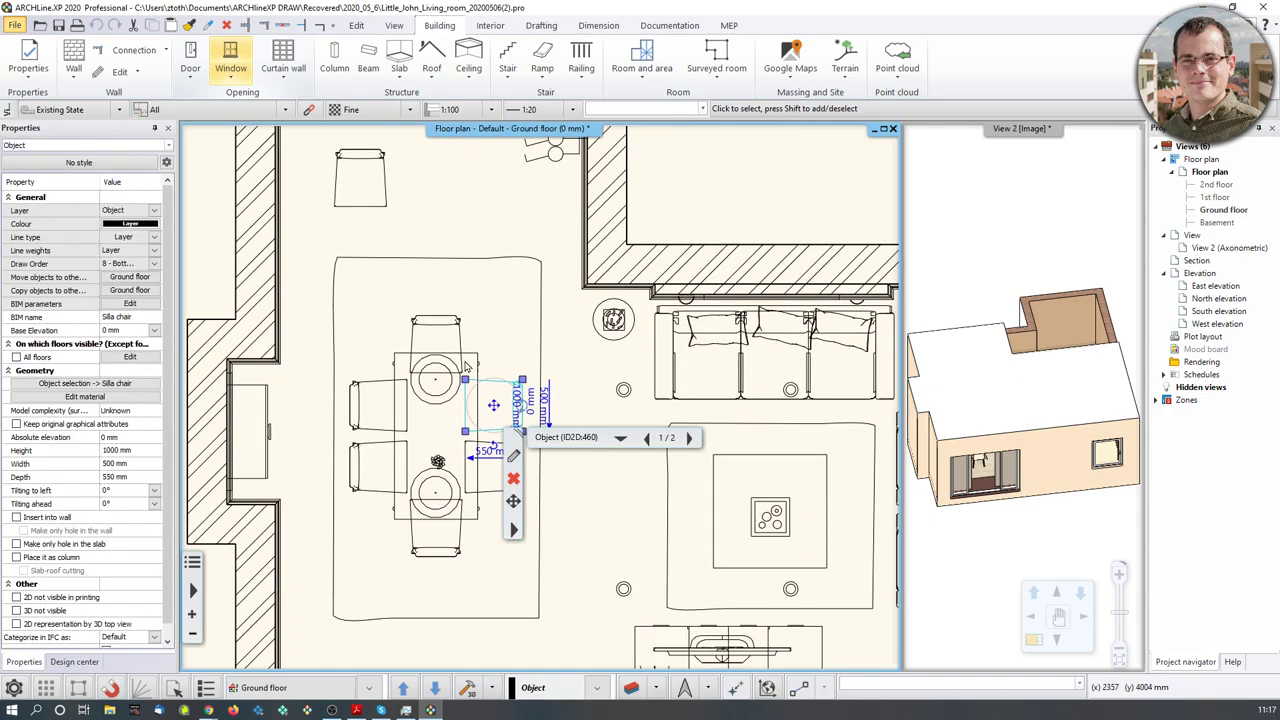
pyautogui.click(445, 325)
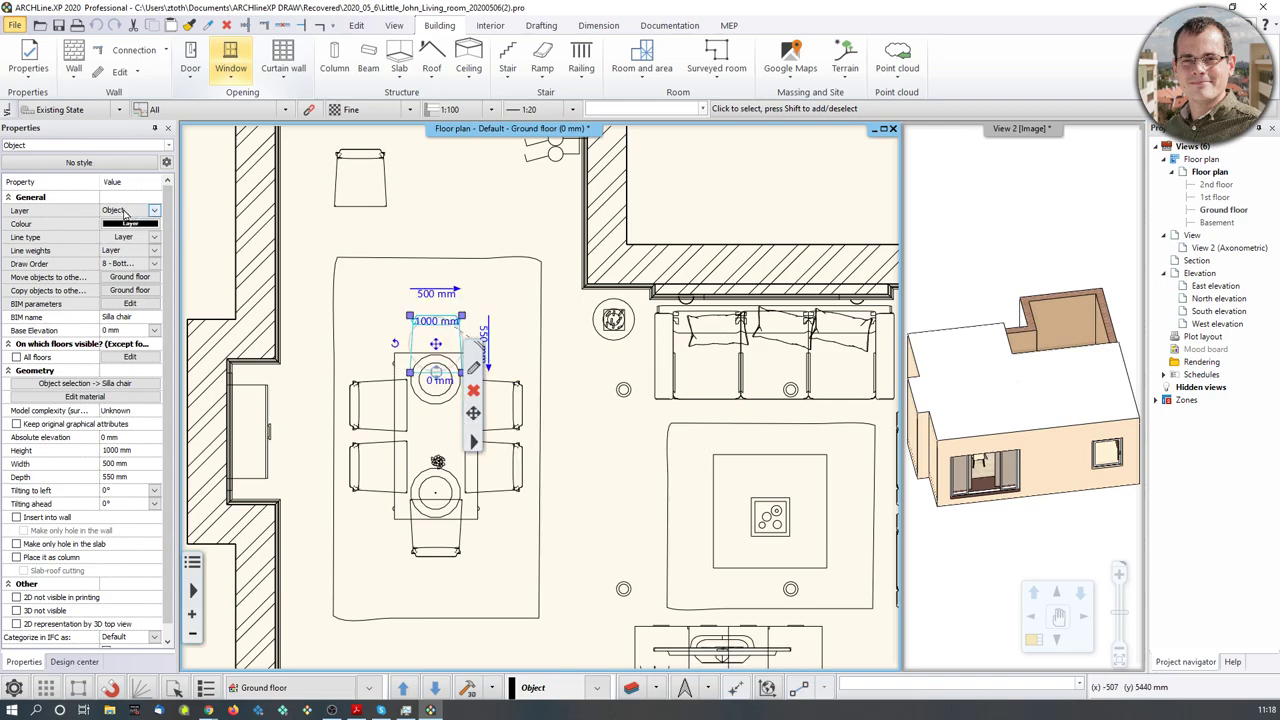
pyautogui.click(566, 393)
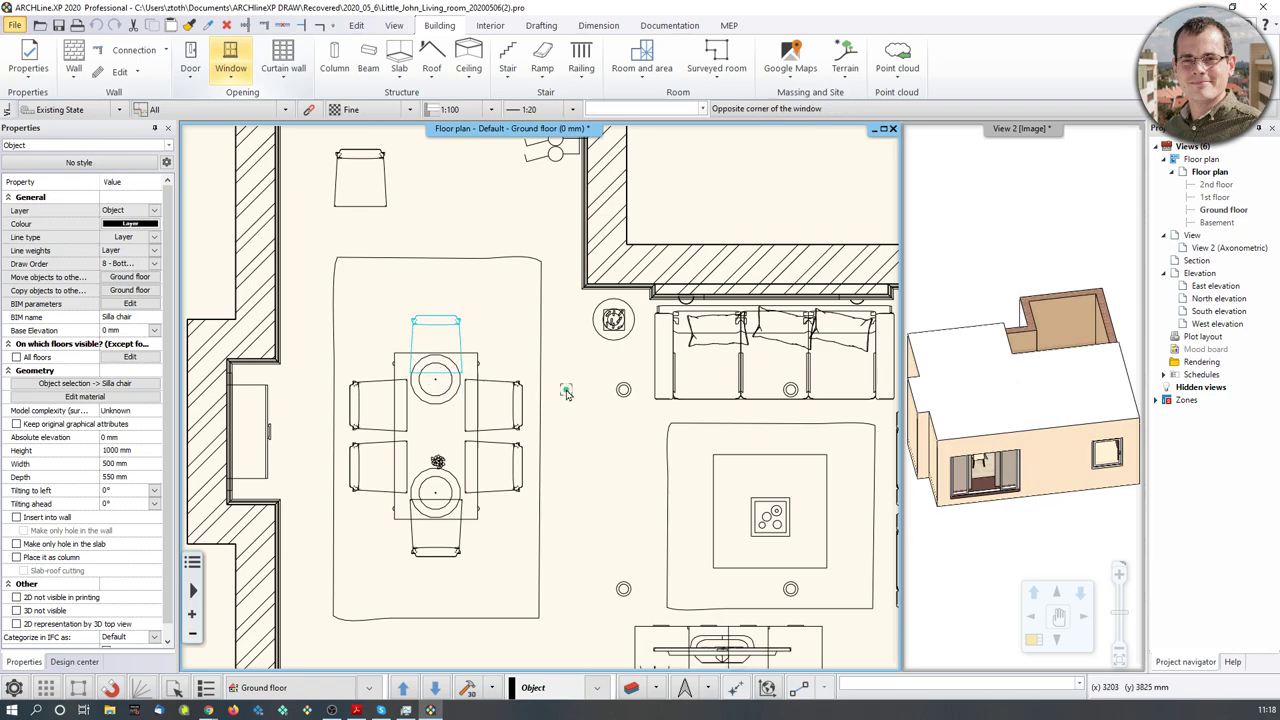
pyautogui.click(566, 393)
pyautogui.scroll(-3, 560, 396)
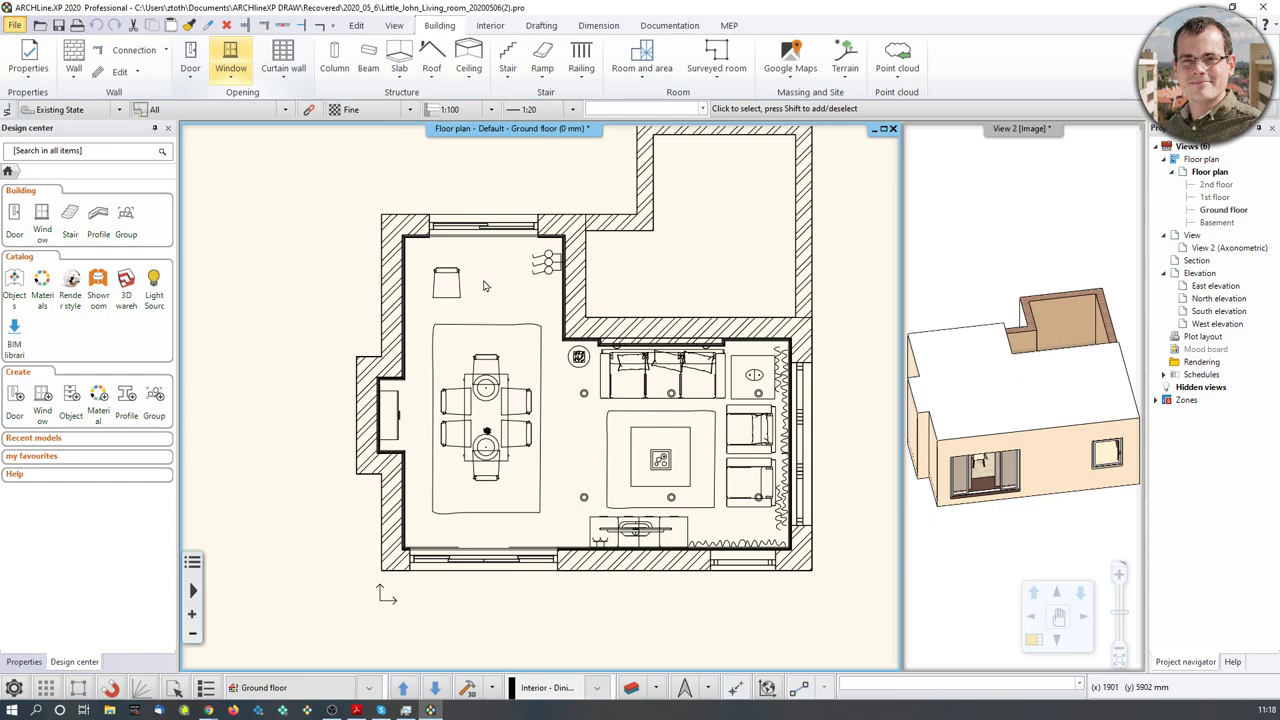
pyautogui.click(656, 688)
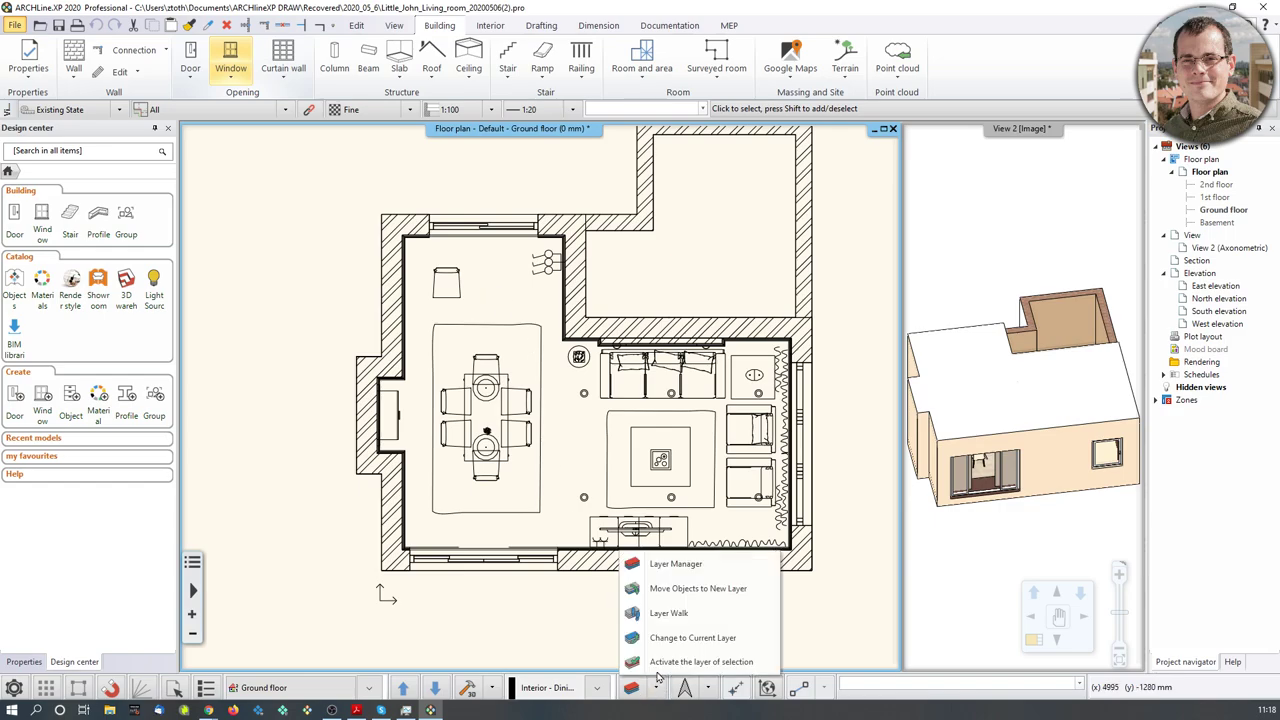
pyautogui.click(669, 613)
pyautogui.scroll(5, 937, 316)
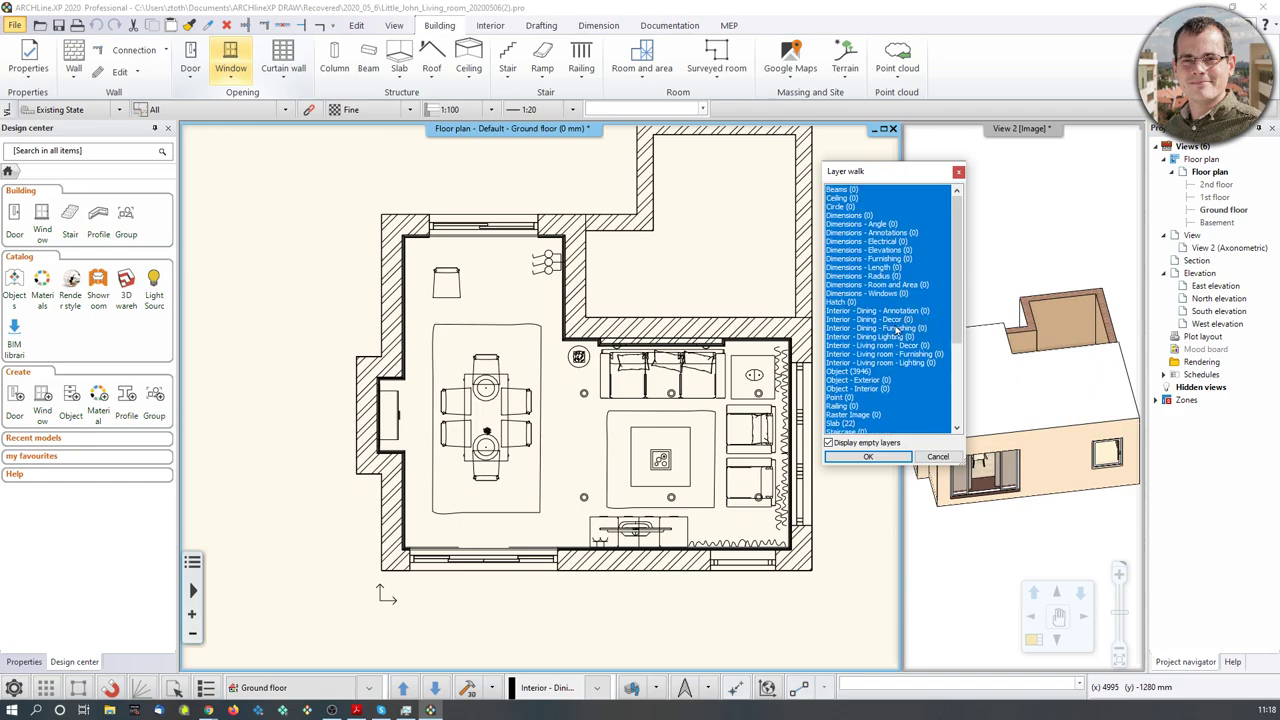
pyautogui.keyDown('ctrl'); pyautogui.click(875, 380); pyautogui.keyUp('ctrl')
pyautogui.keyDown('ctrl'); pyautogui.click(877, 389); pyautogui.keyUp('ctrl')
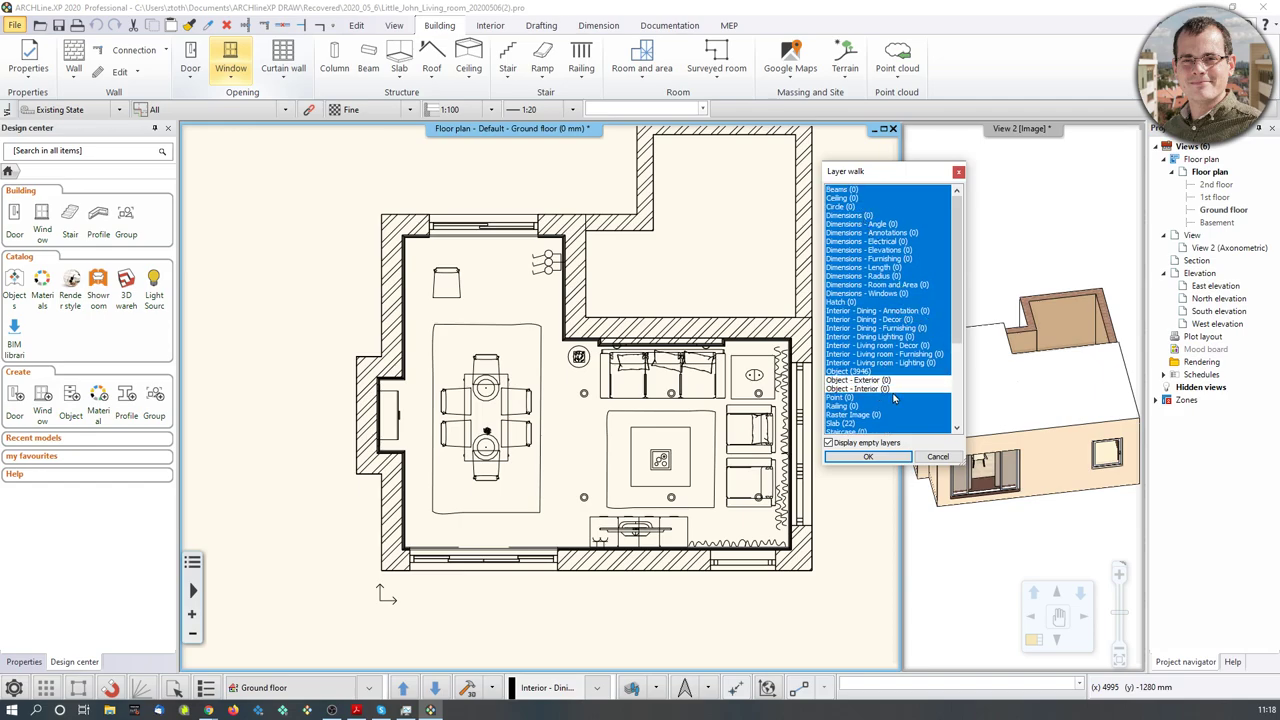
pyautogui.scroll(-5, 895, 395)
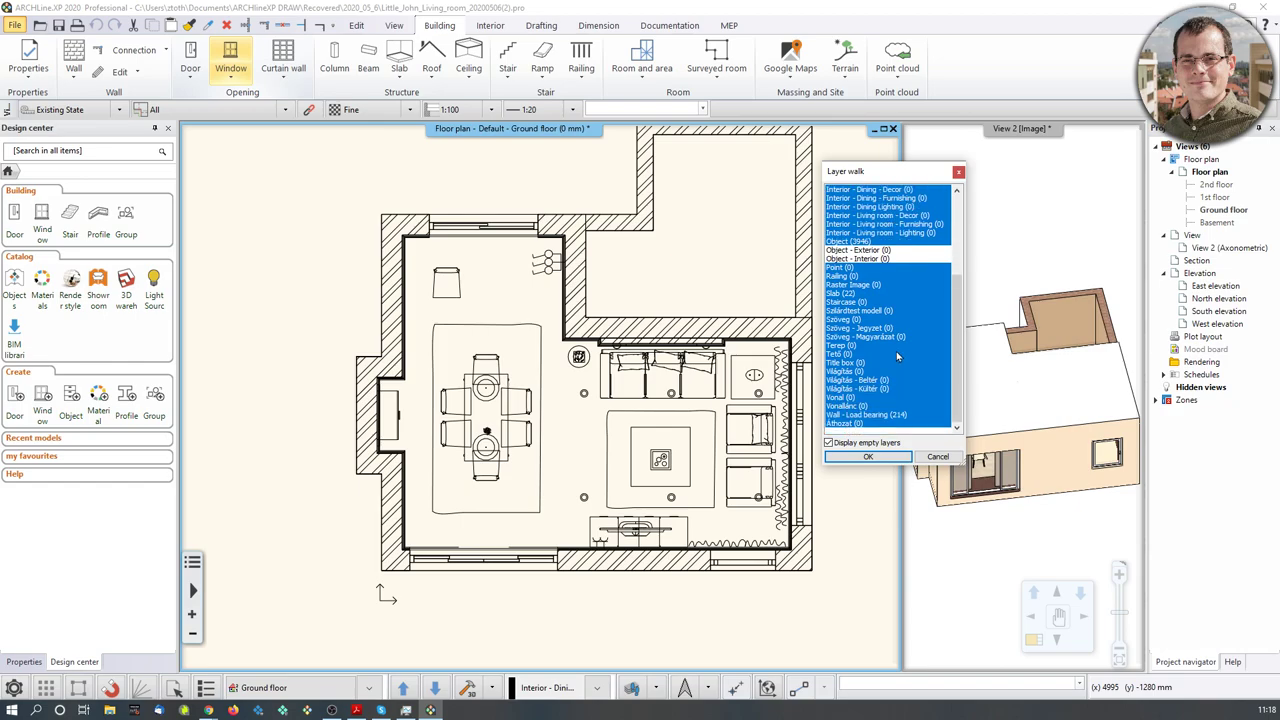
pyautogui.click(958, 172)
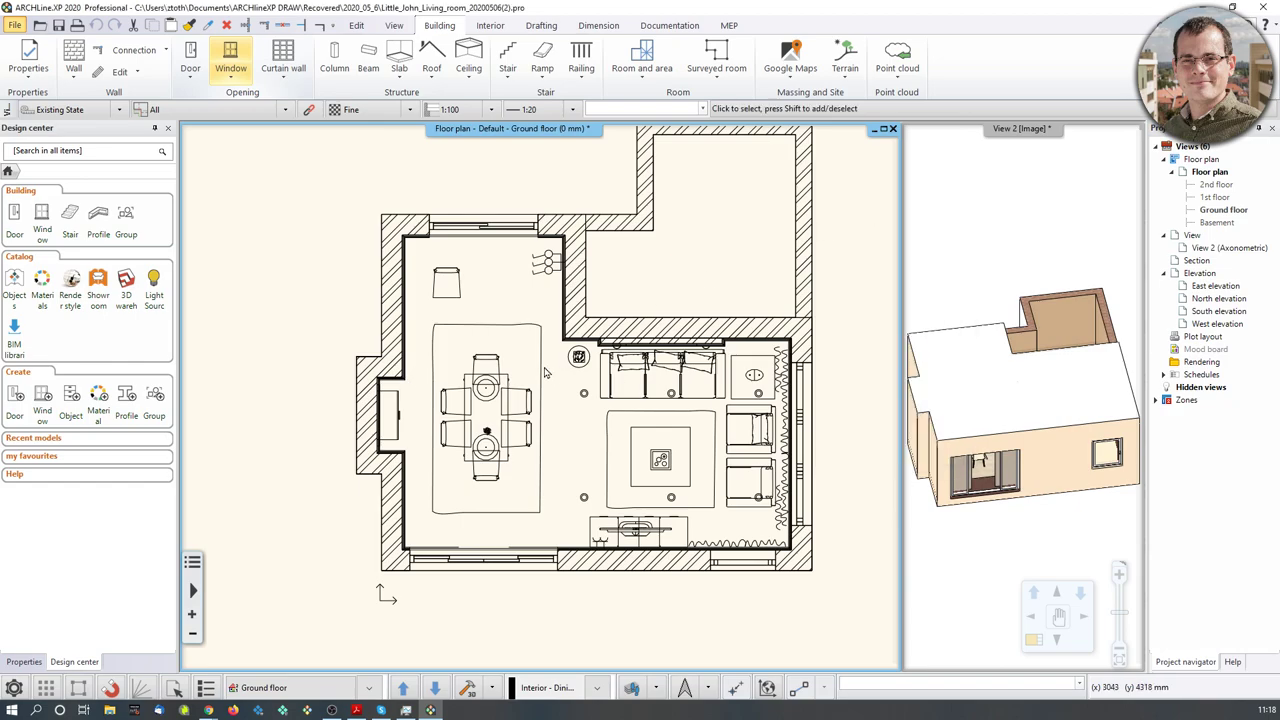
# Step: Window-select the dining area's table, chairs, rug and other enclosed objects and assign them to the Interior - Dining - Furnishing layer
pyautogui.scroll(2, 545, 378)
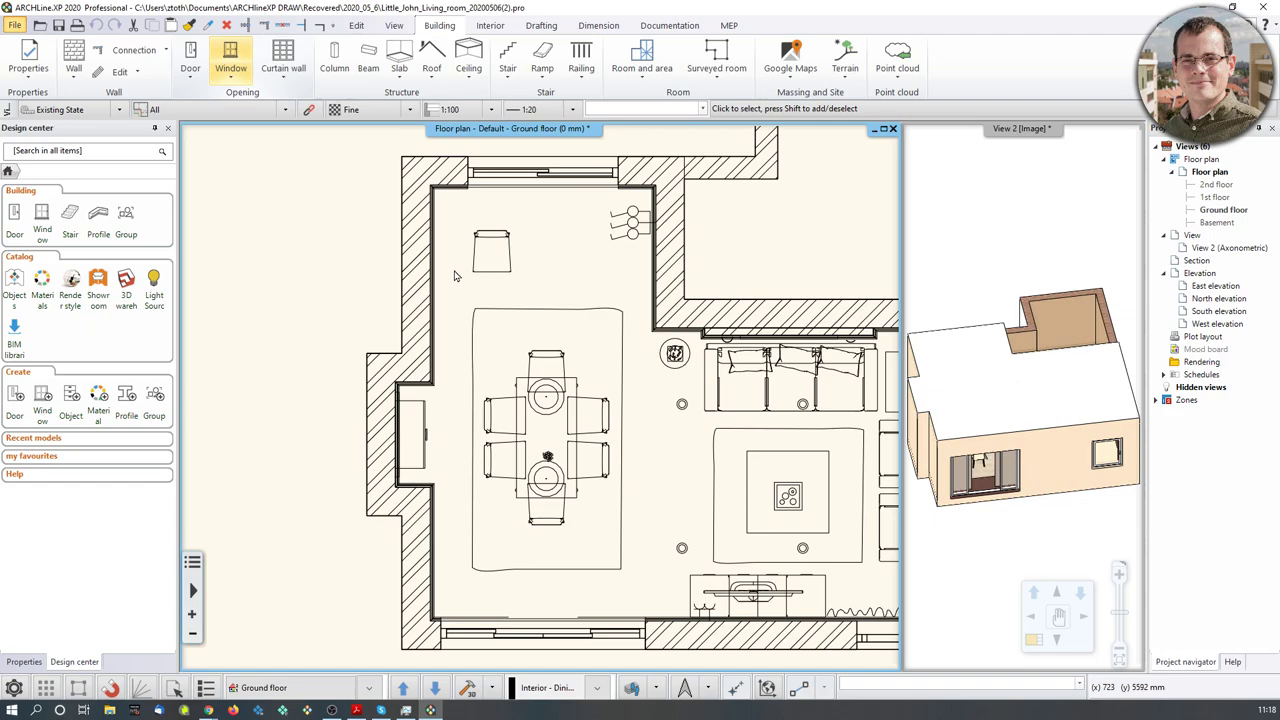
pyautogui.click(453, 212)
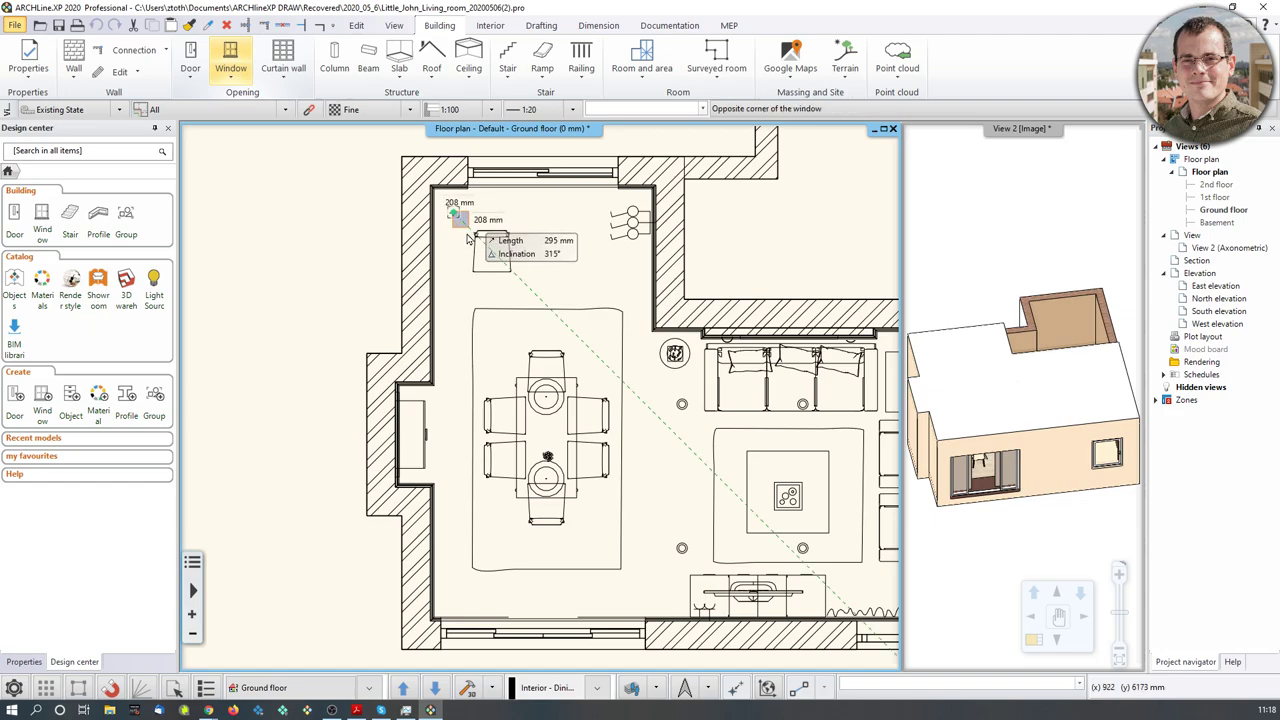
pyautogui.click(637, 583)
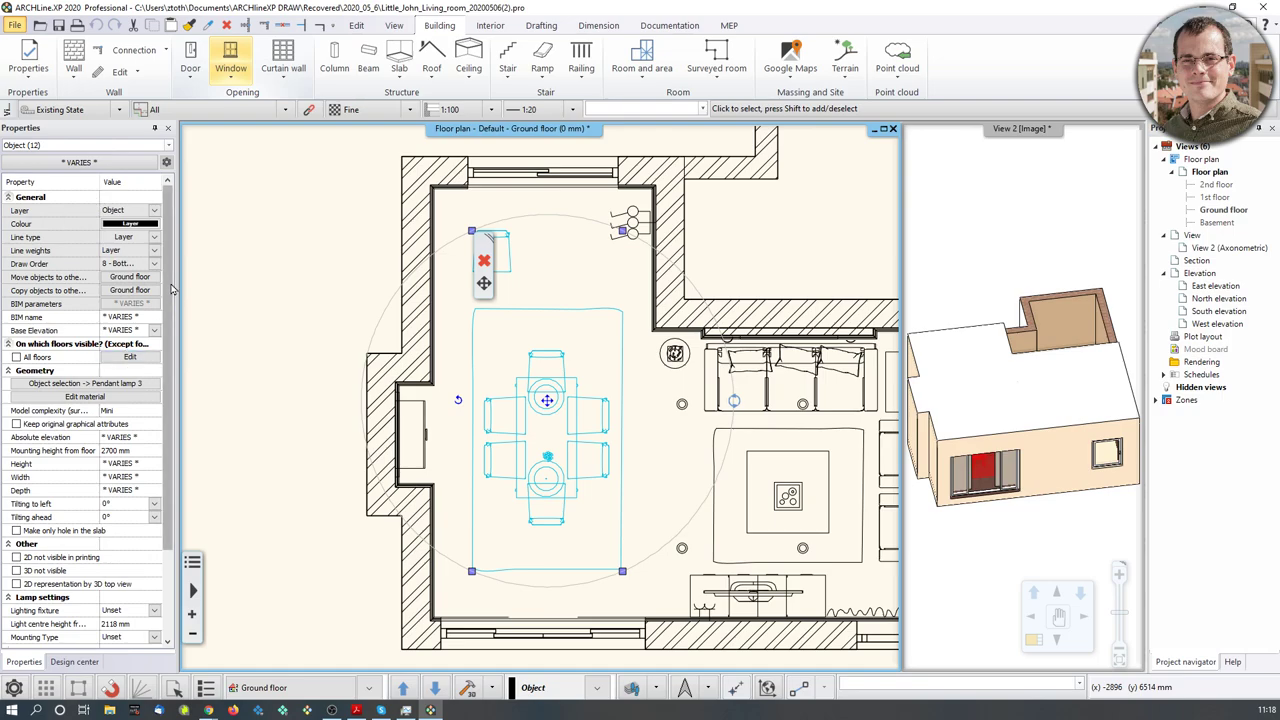
pyautogui.click(155, 211)
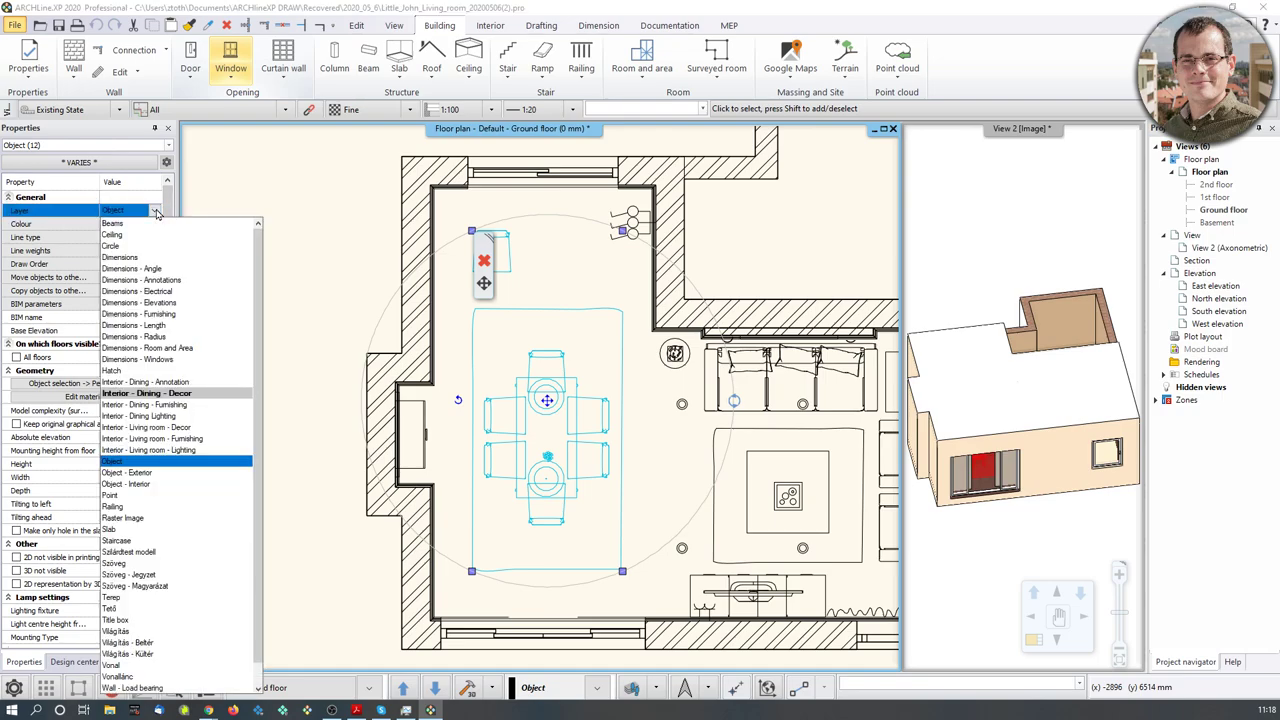
pyautogui.click(188, 407)
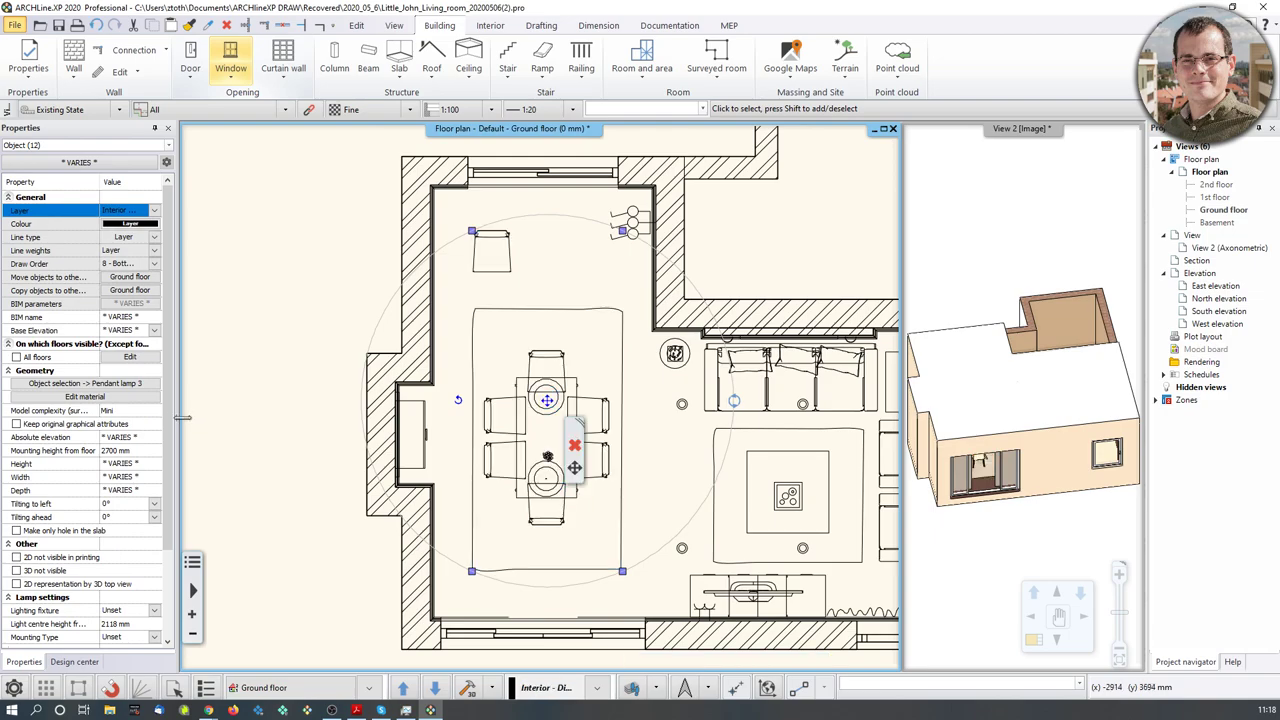
# Step: Select the living room's sofa with its cushions, the corner side table with its lamp, and both armchairs
pyautogui.scroll(2, 500, 330)
pyautogui.click(541, 330)
pyautogui.scroll(1, 541, 330)
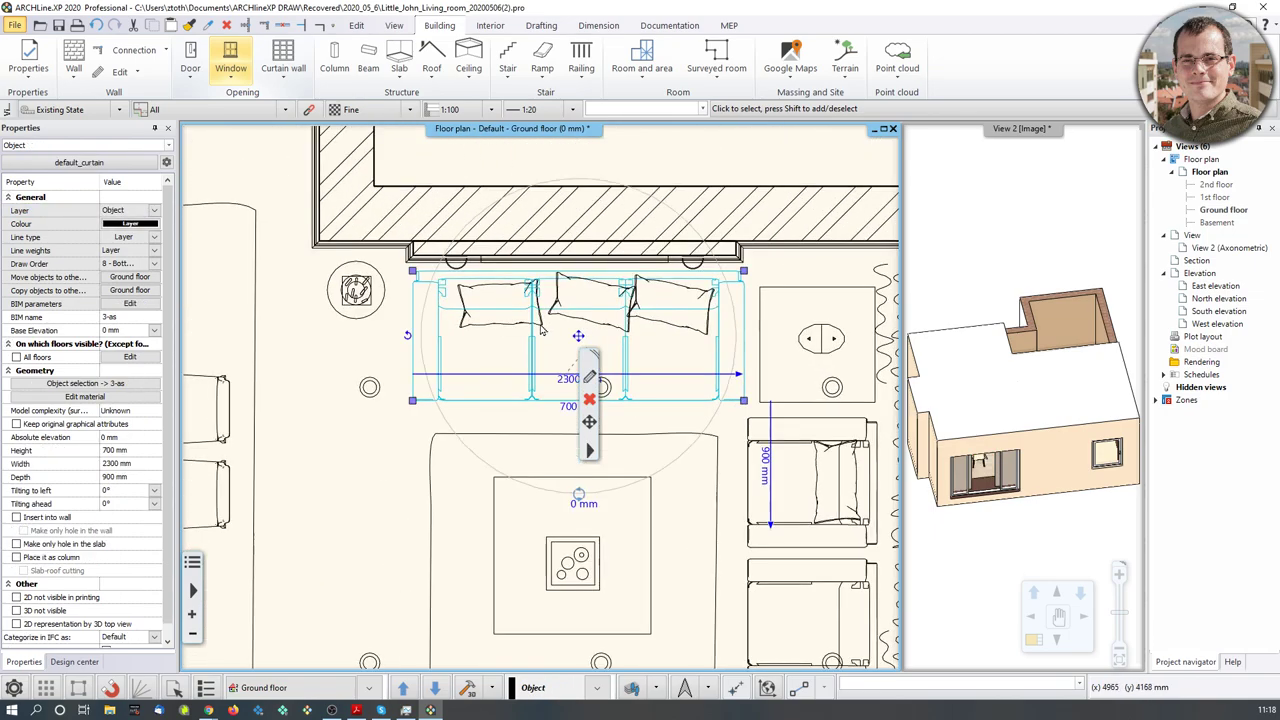
pyautogui.click(510, 323)
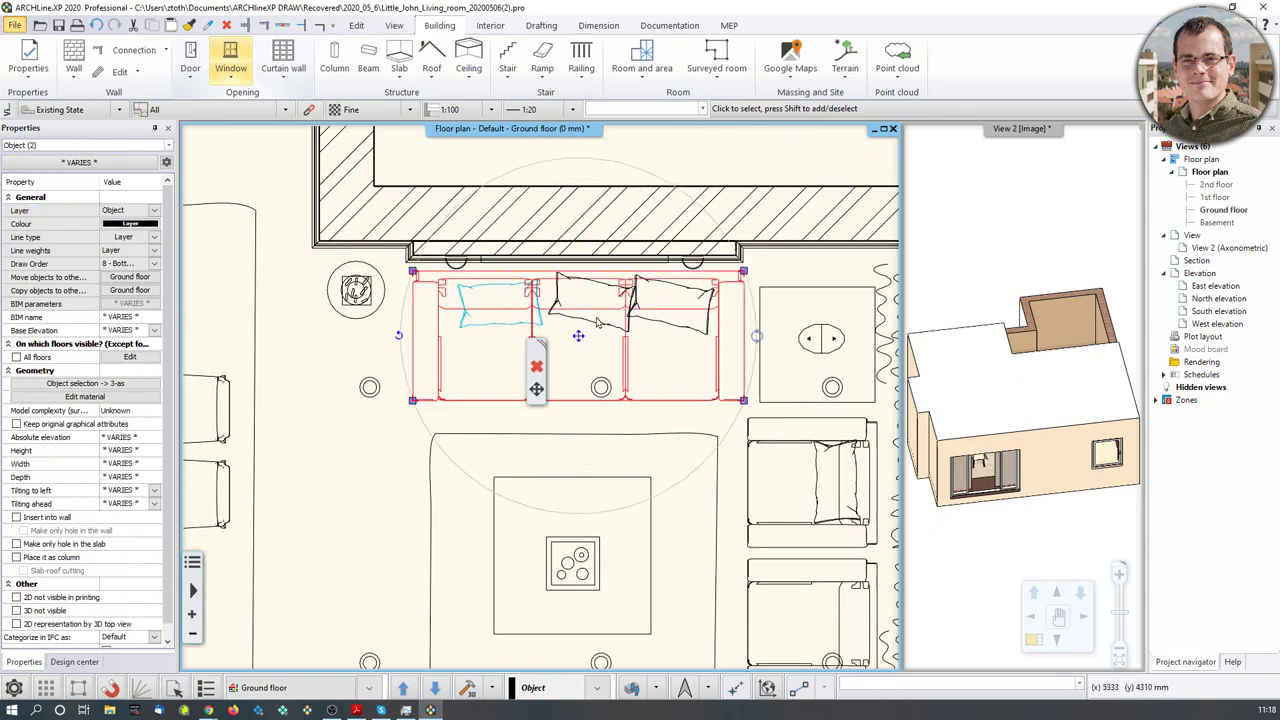
pyautogui.keyDown('shift'); pyautogui.click(781, 398); pyautogui.keyUp('shift')
pyautogui.moveTo(758, 433); pyautogui.dragTo(713, 282, button='middle')
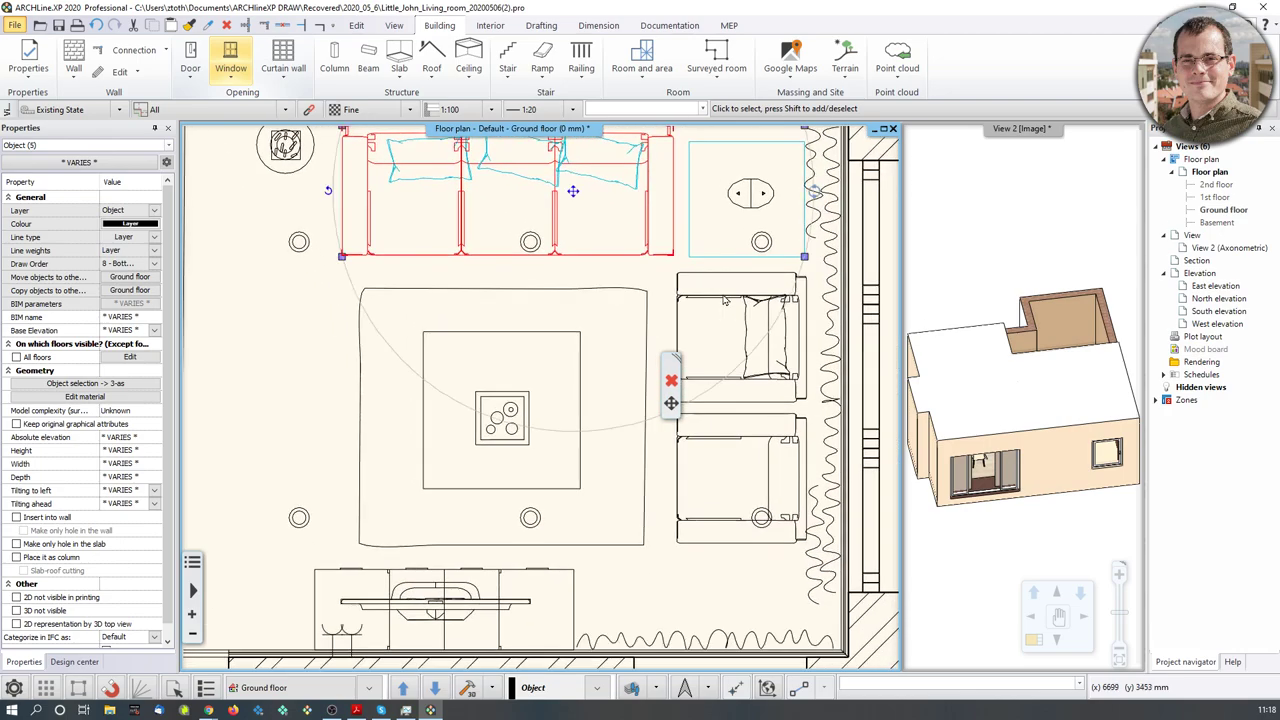
pyautogui.keyDown('shift'); pyautogui.click(720, 290); pyautogui.keyUp('shift')
pyautogui.keyDown('shift'); pyautogui.click(735, 425); pyautogui.keyUp('shift')
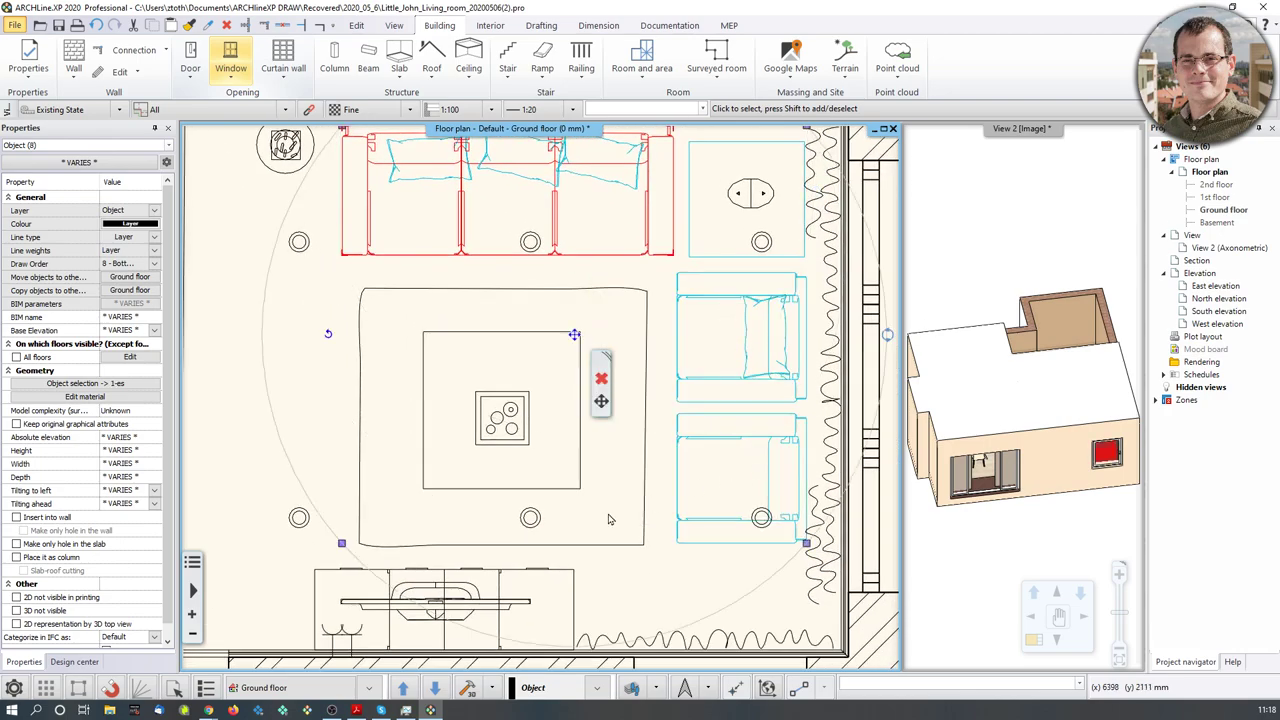
# Step: Add the TV cabinet, television, rug, coffee table with its tray, and the round table and plant beside the sofa to the selection
pyautogui.keyDown('shift'); pyautogui.click(505, 583); pyautogui.keyUp('shift')
pyautogui.keyDown('shift'); pyautogui.click(476, 608); pyautogui.keyUp('shift')
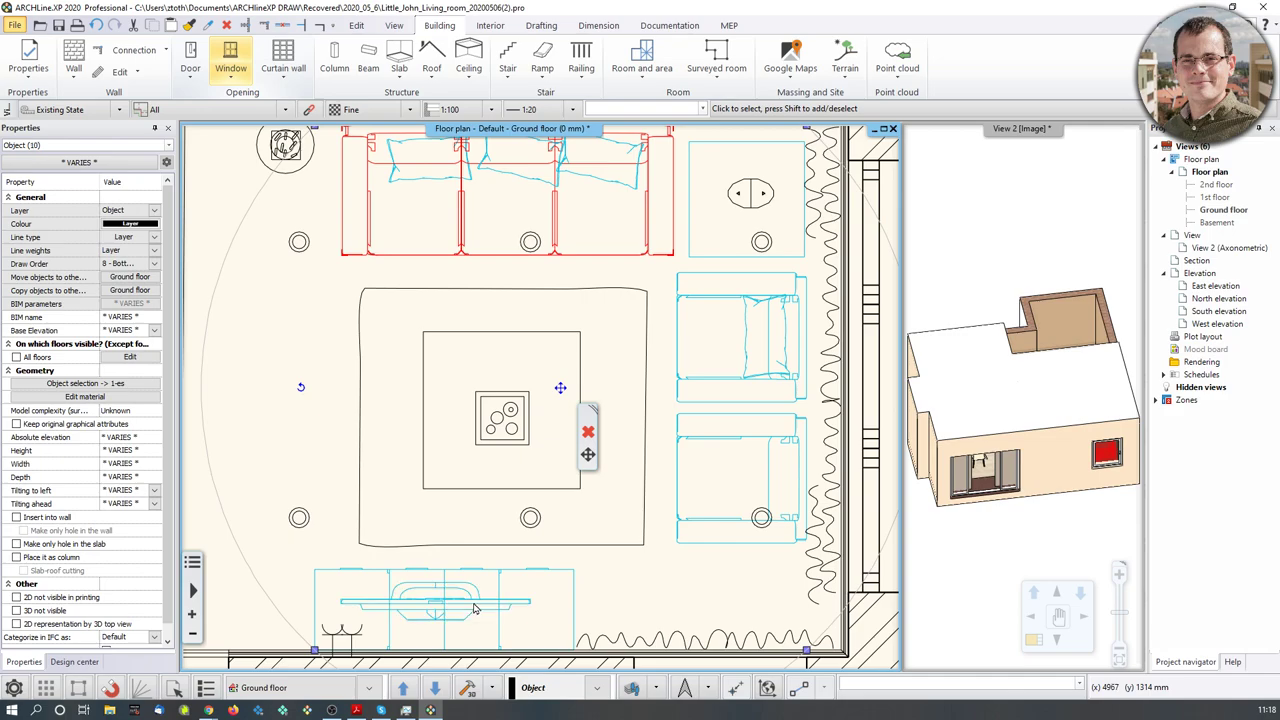
pyautogui.keyDown('shift'); pyautogui.click(471, 490); pyautogui.keyUp('shift')
pyautogui.keyDown('shift'); pyautogui.click(504, 546); pyautogui.keyUp('shift')
pyautogui.keyDown('shift'); pyautogui.click(512, 440); pyautogui.keyUp('shift')
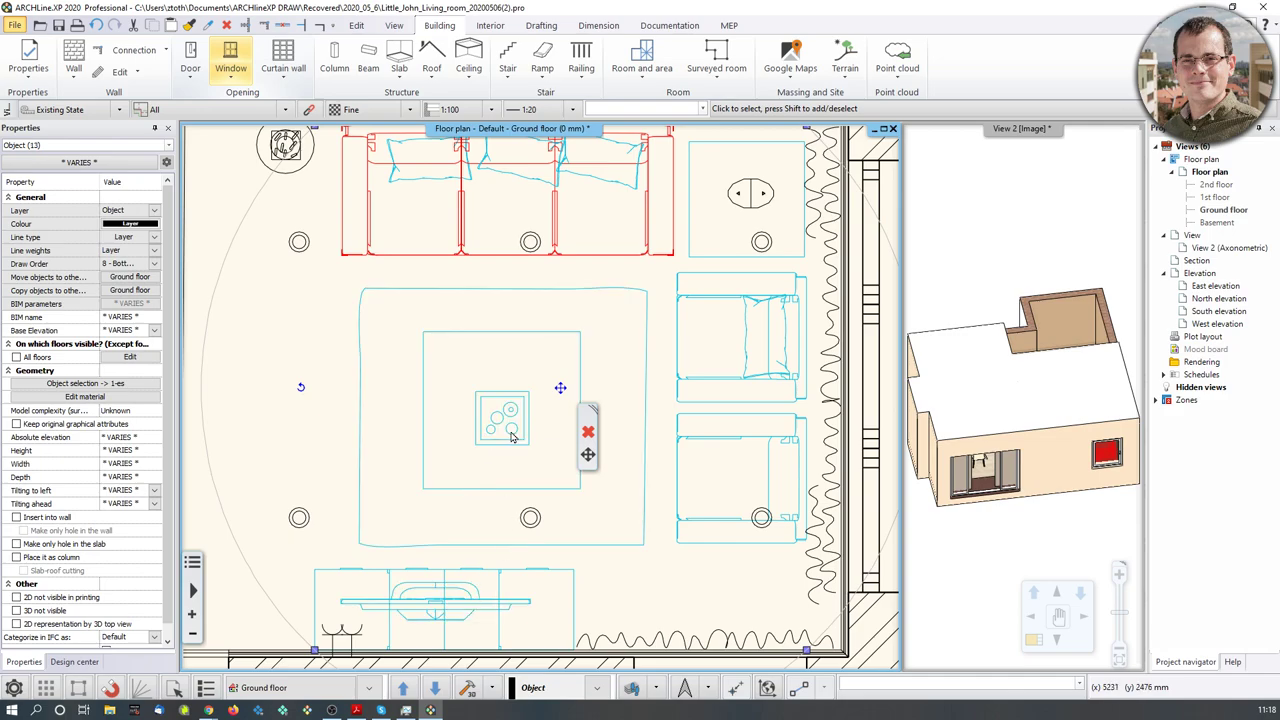
pyautogui.keyDown('shift'); pyautogui.click(745, 211); pyautogui.keyUp('shift')
pyautogui.moveTo(465, 326); pyautogui.dragTo(696, 328, button='middle')
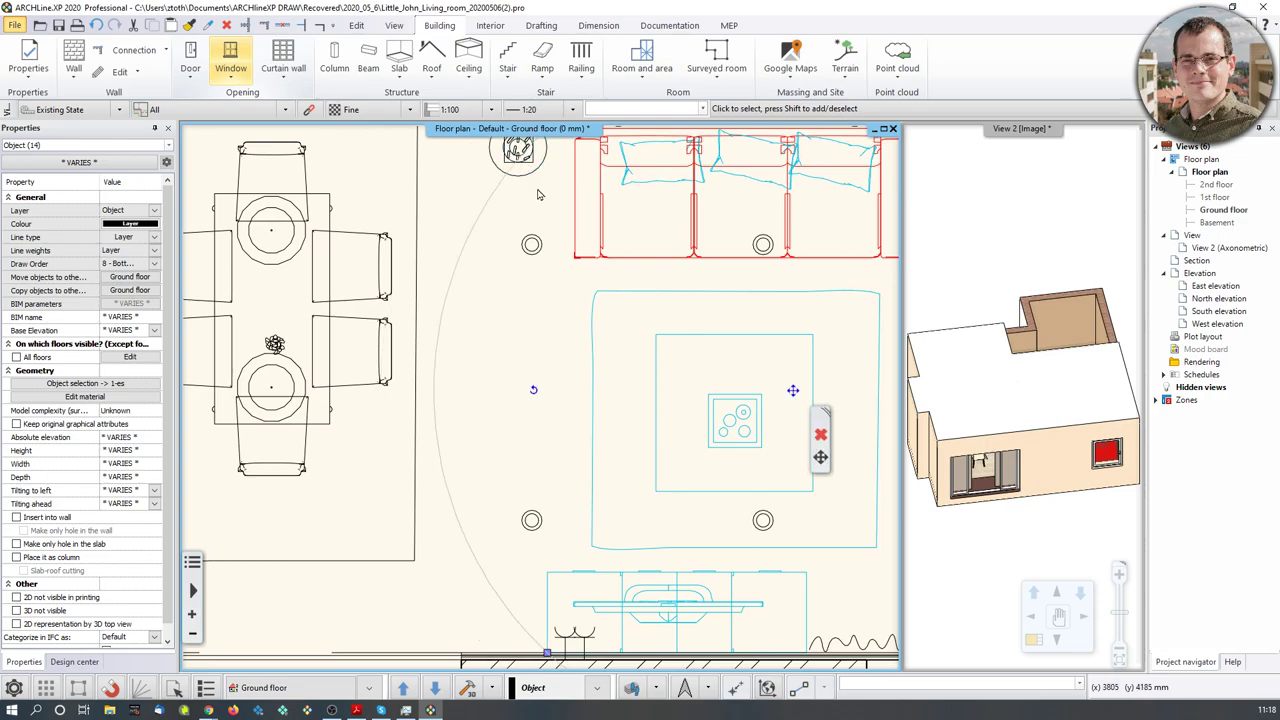
pyautogui.keyDown('shift'); pyautogui.click(505, 152); pyautogui.keyUp('shift')
pyautogui.keyDown('shift'); pyautogui.click(505, 186); pyautogui.keyUp('shift')
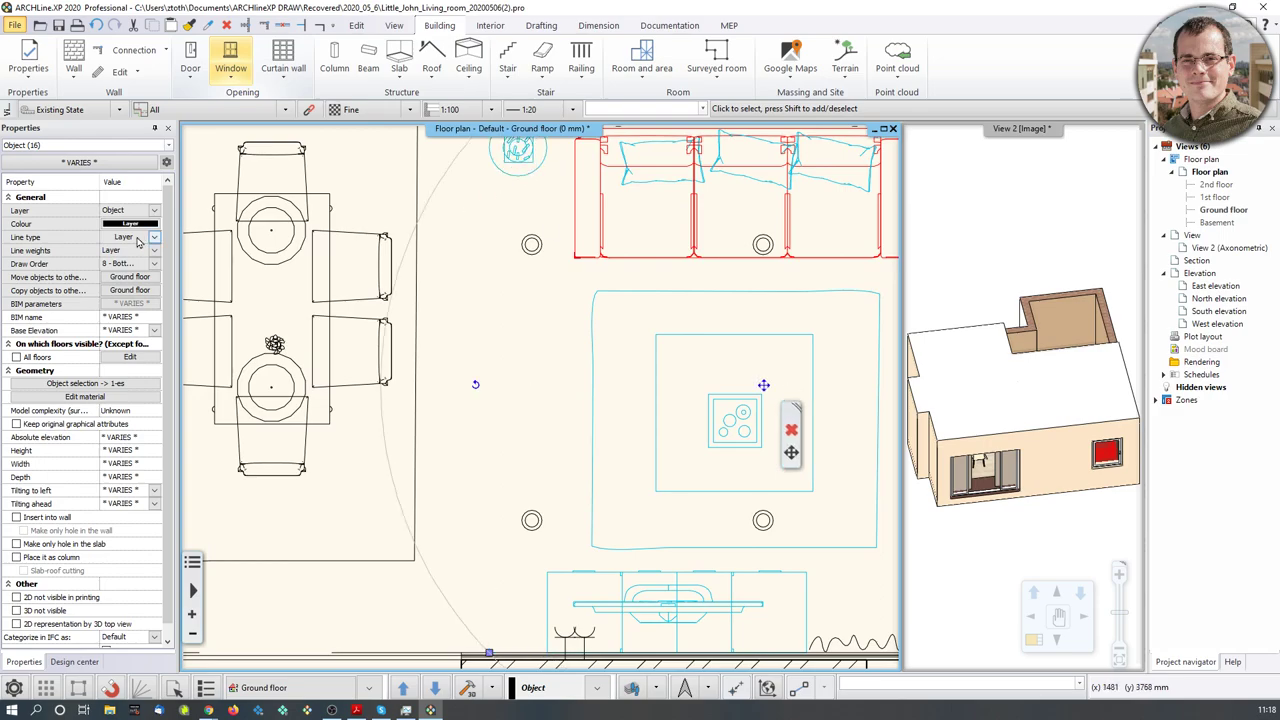
# Step: Add the living room curtains to the selection and assign all selected items to the Interior - Living room - Furnishing layer
pyautogui.scroll(-2, 690, 335)
pyautogui.scroll(-1, 755, 342)
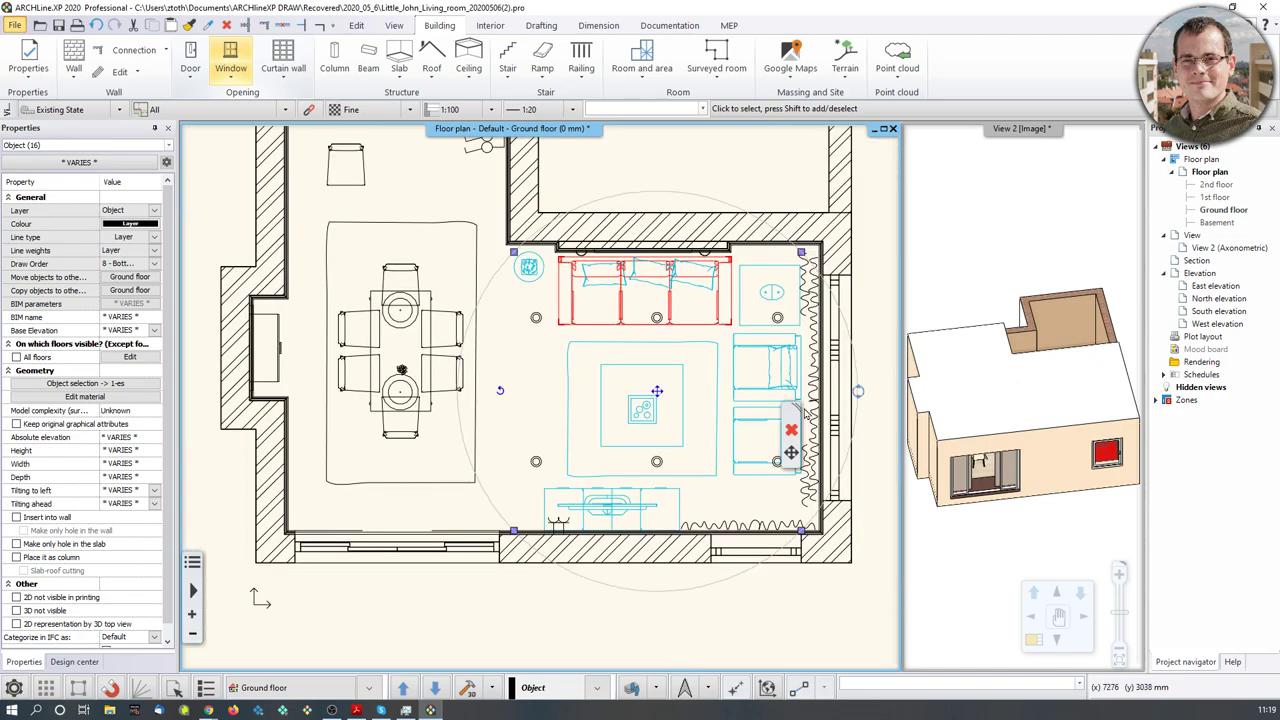
pyautogui.scroll(2, 760, 440)
pyautogui.keyDown('shift'); pyautogui.click(578, 481); pyautogui.keyUp('shift')
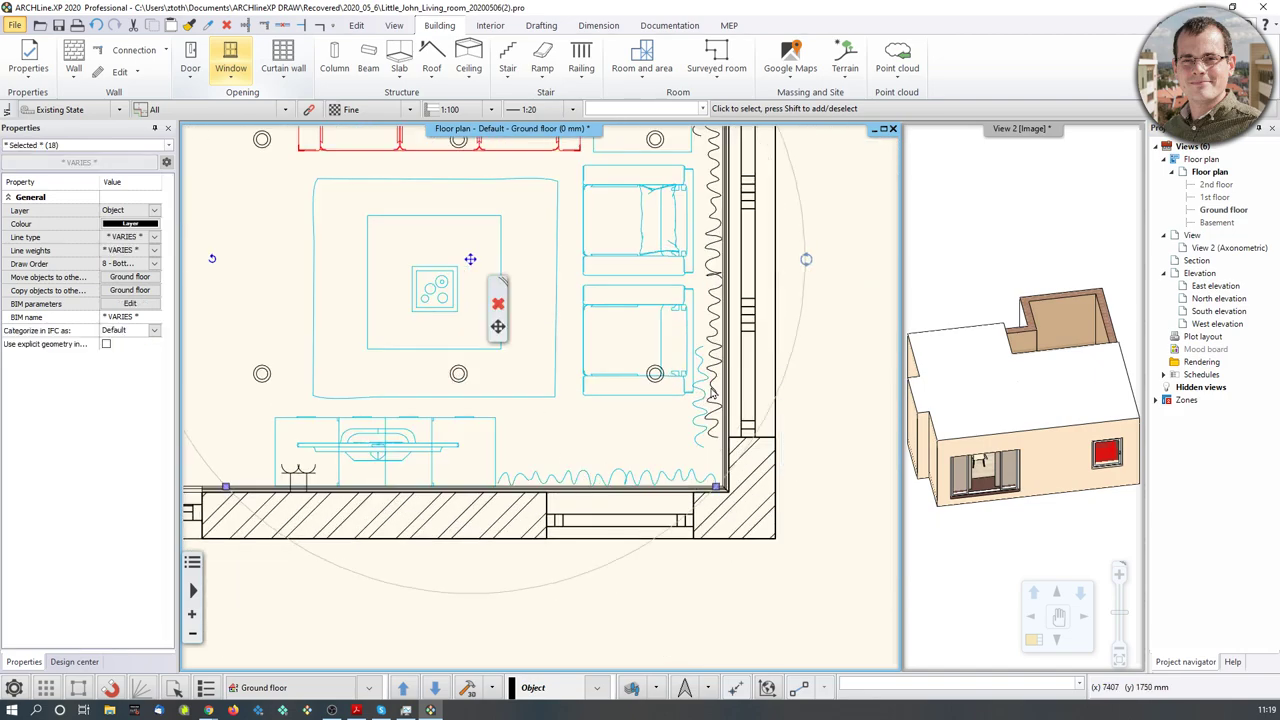
pyautogui.scroll(2, 715, 407)
pyautogui.scroll(-2, 715, 407)
pyautogui.scroll(-1, 600, 400)
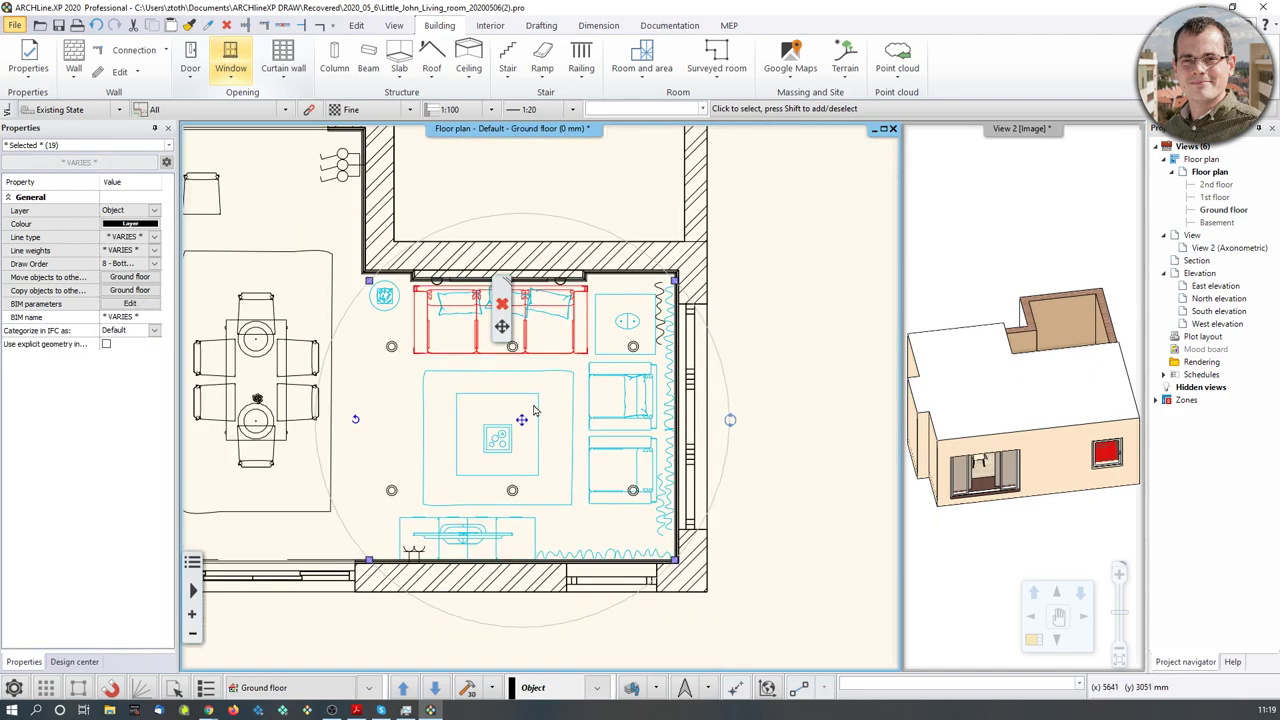
pyautogui.click(156, 211)
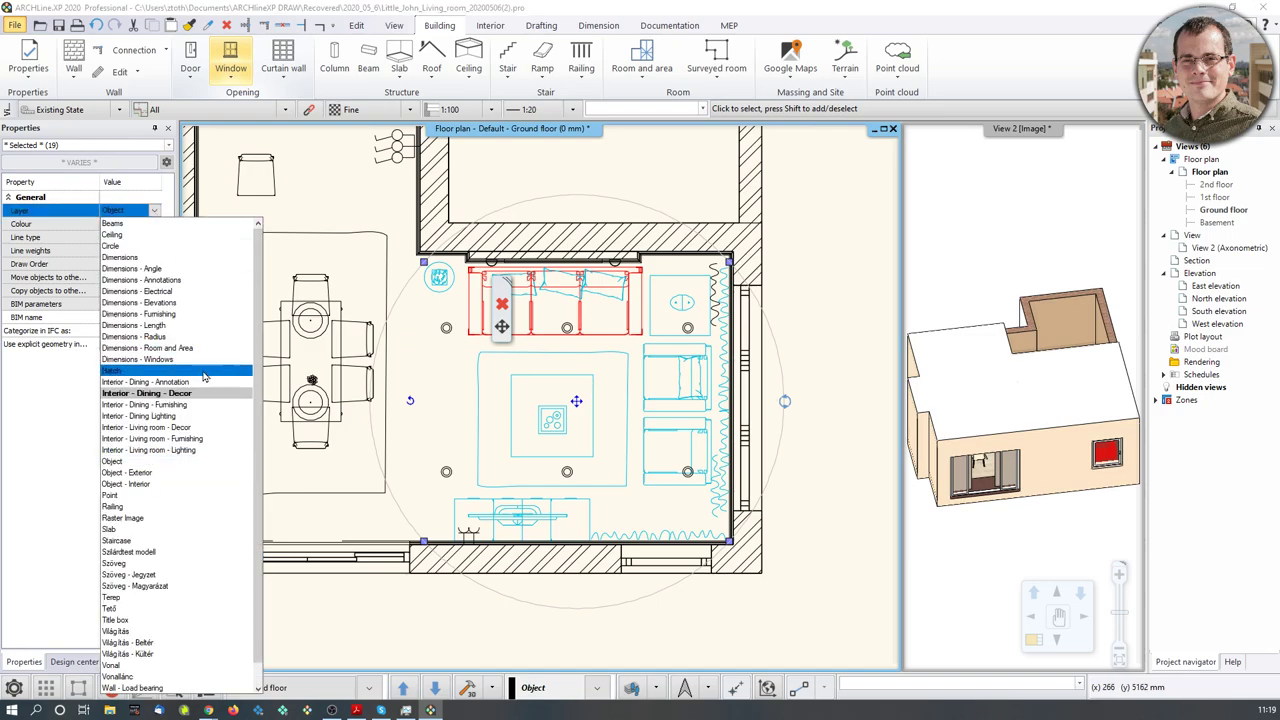
pyautogui.click(205, 440)
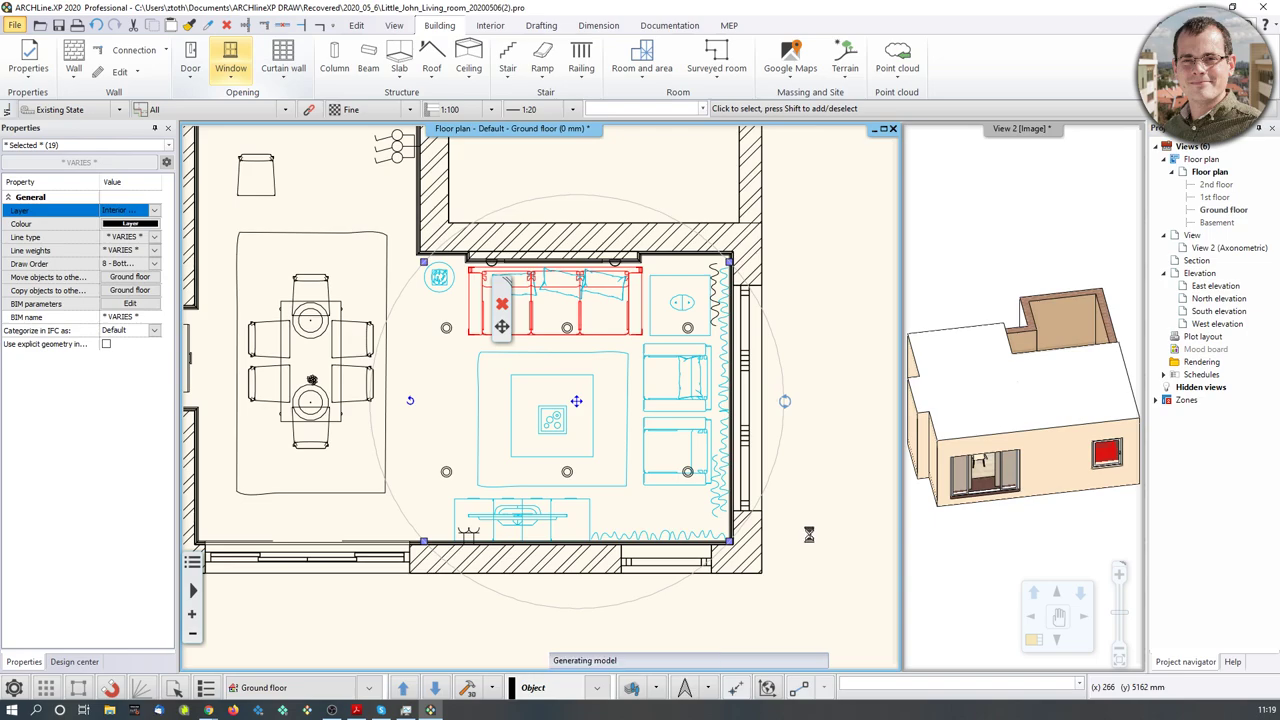
pyautogui.press('Escape')
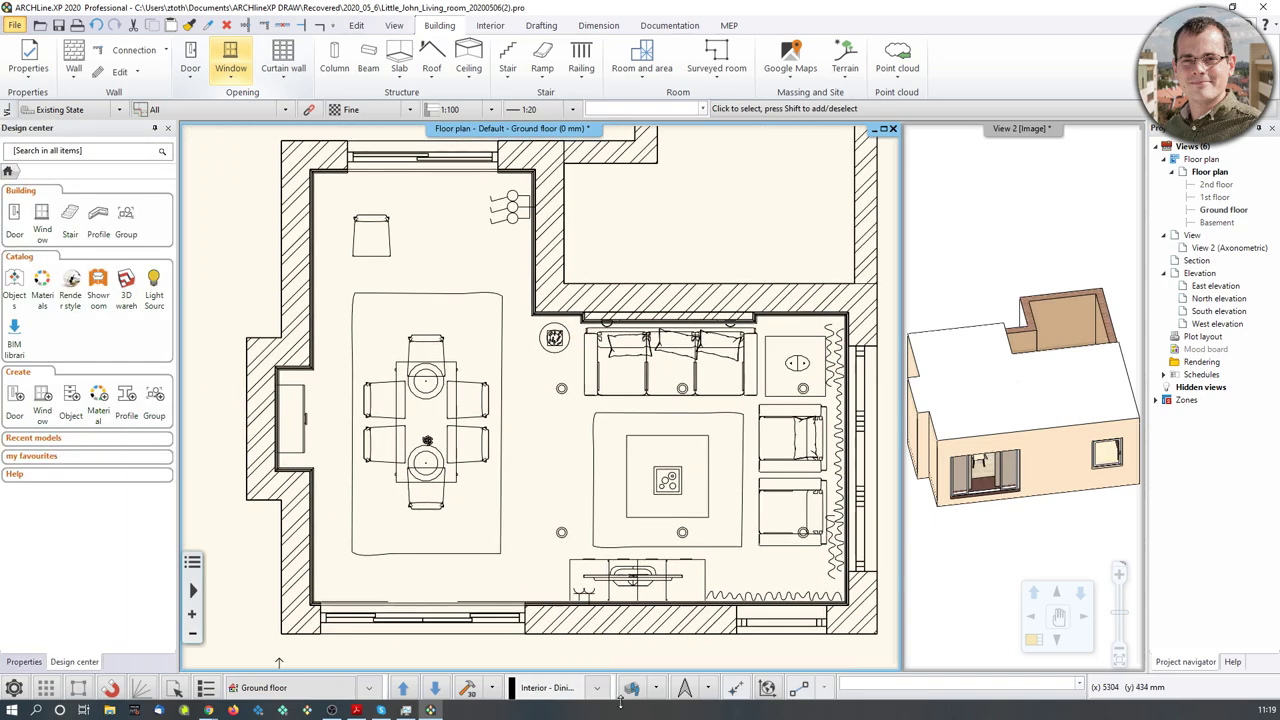
# Step: Check the contents of the Interior - Dining - Furnishing and Interior - Living room - Furnishing layers by toggling them in Layer walk
pyautogui.click(631, 687)
pyautogui.scroll(5, 921, 340)
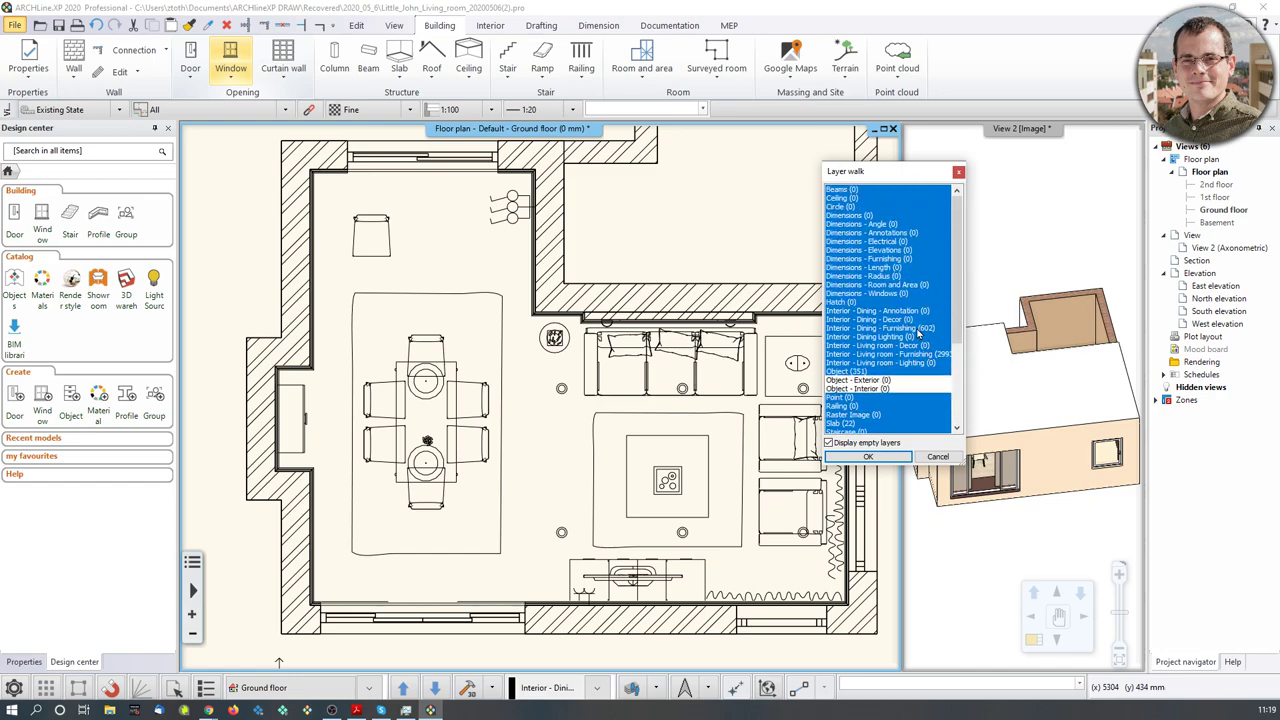
pyautogui.click(914, 329)
pyautogui.click(914, 329)
pyautogui.click(914, 329)
pyautogui.click(914, 329)
pyautogui.click(899, 362)
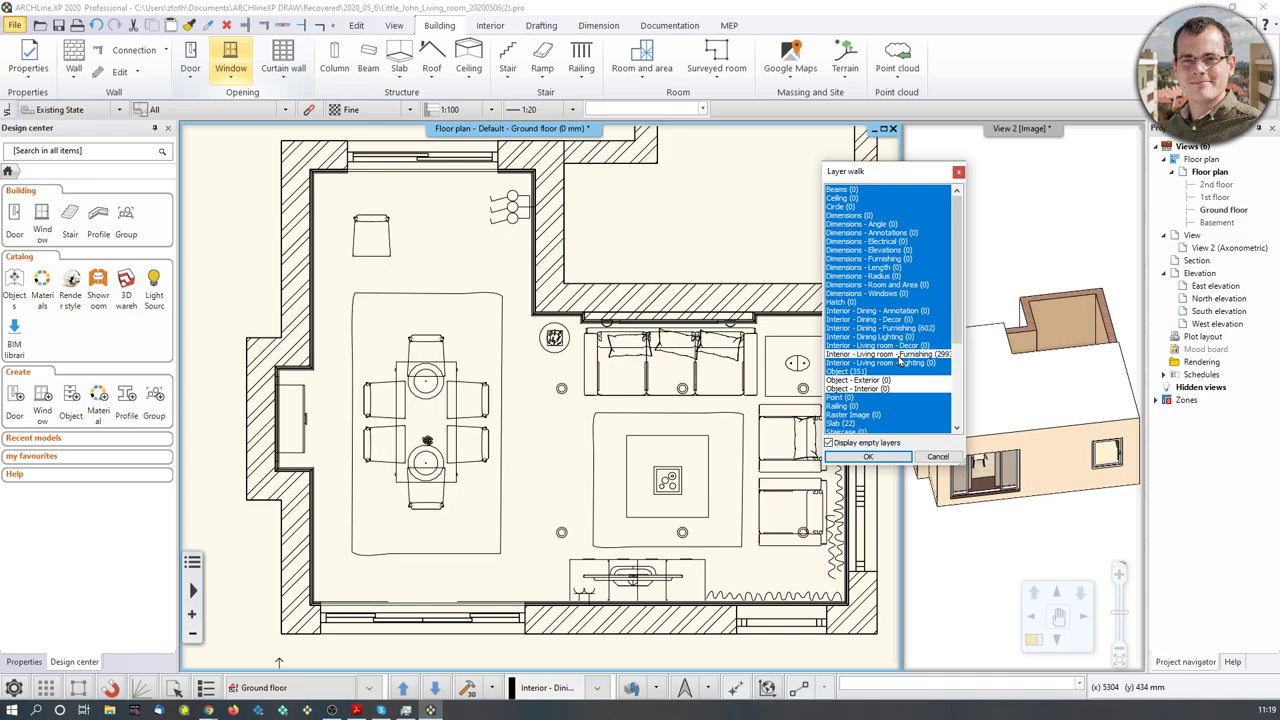
pyautogui.click(899, 362)
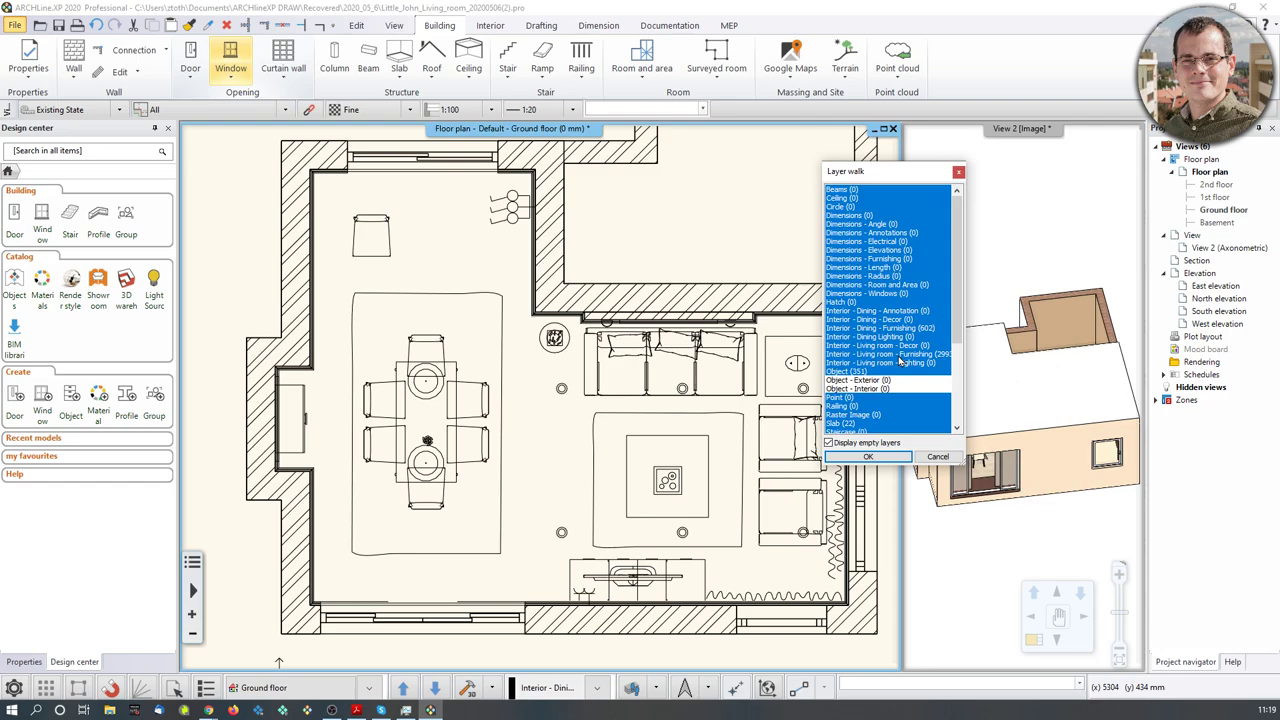
pyautogui.click(958, 174)
# Step: Select the six ceiling spotlights in the living room and assign them to the Interior - Living room - Lighting layer
pyautogui.click(561, 532)
pyautogui.scroll(3, 600, 560)
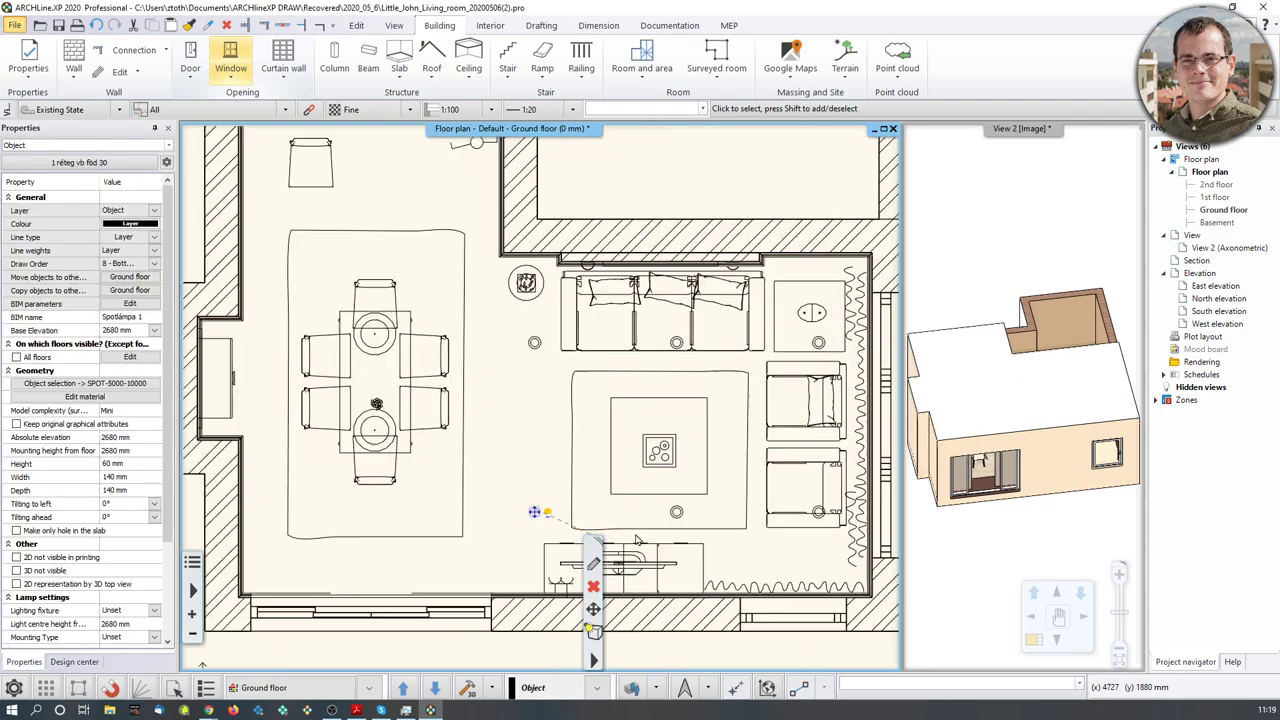
pyautogui.keyDown('shift'); pyautogui.click(648, 428); pyautogui.keyUp('shift')
pyautogui.moveTo(640, 430); pyautogui.dragTo(581, 470, button='middle')
pyautogui.keyDown('shift'); pyautogui.click(832, 468); pyautogui.keyUp('shift')
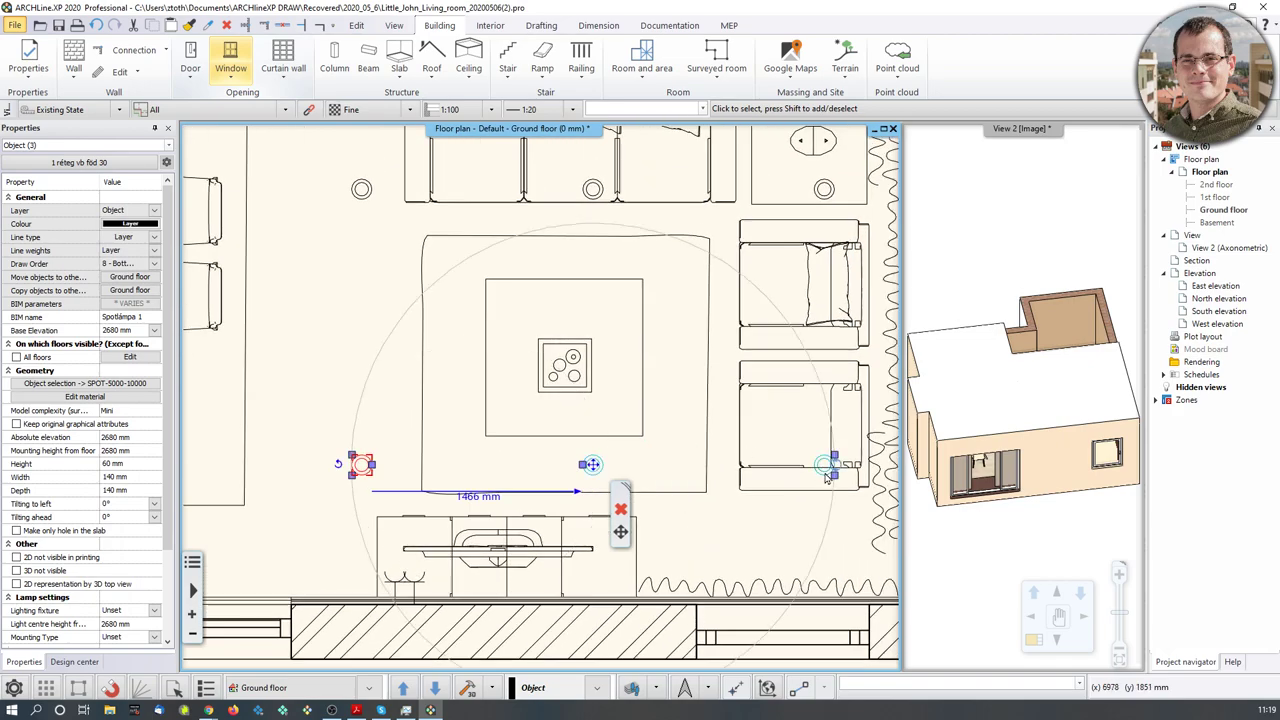
pyautogui.keyDown('shift'); pyautogui.click(826, 202); pyautogui.keyUp('shift')
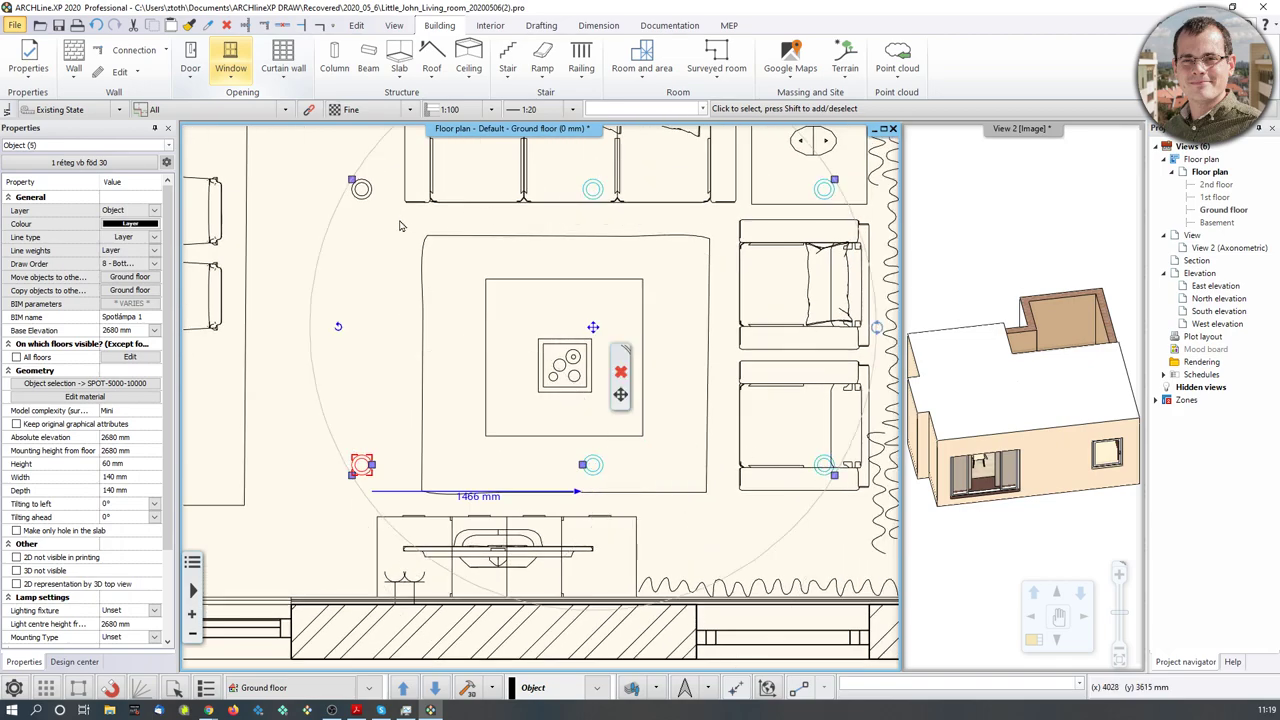
pyautogui.keyDown('shift'); pyautogui.click(368, 200); pyautogui.keyUp('shift')
pyautogui.scroll(-2, 410, 357)
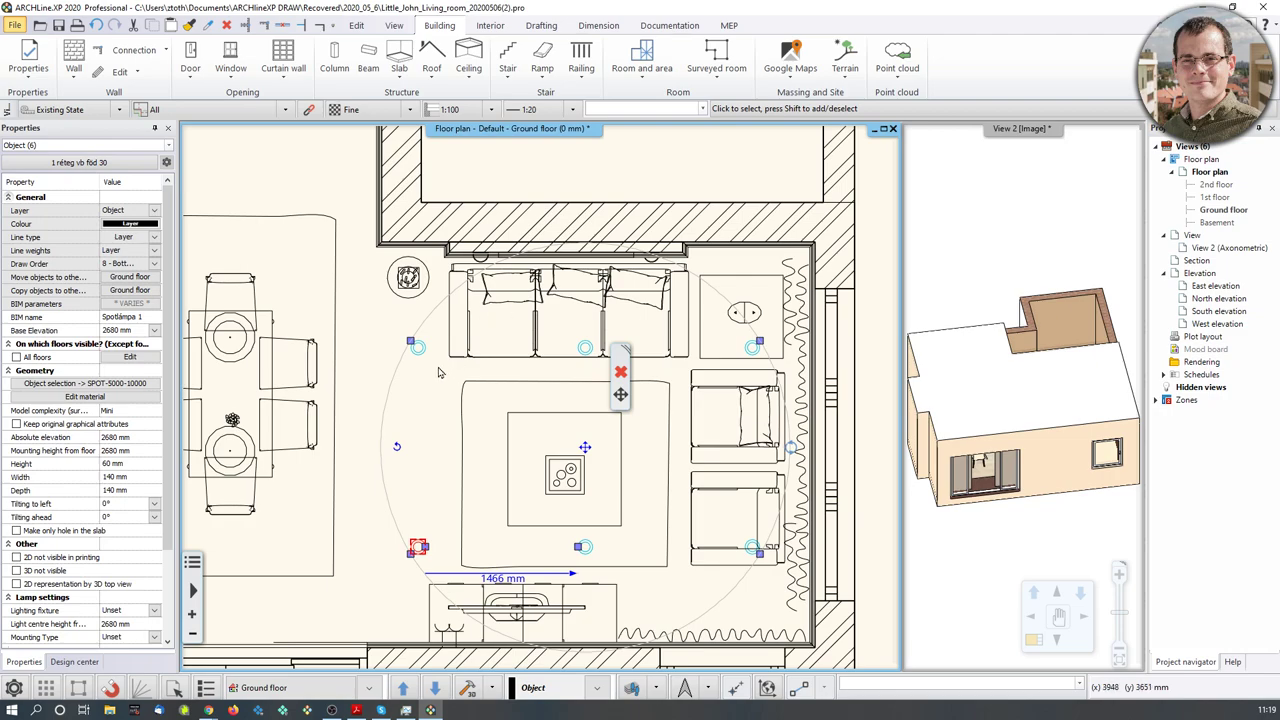
pyautogui.click(154, 210)
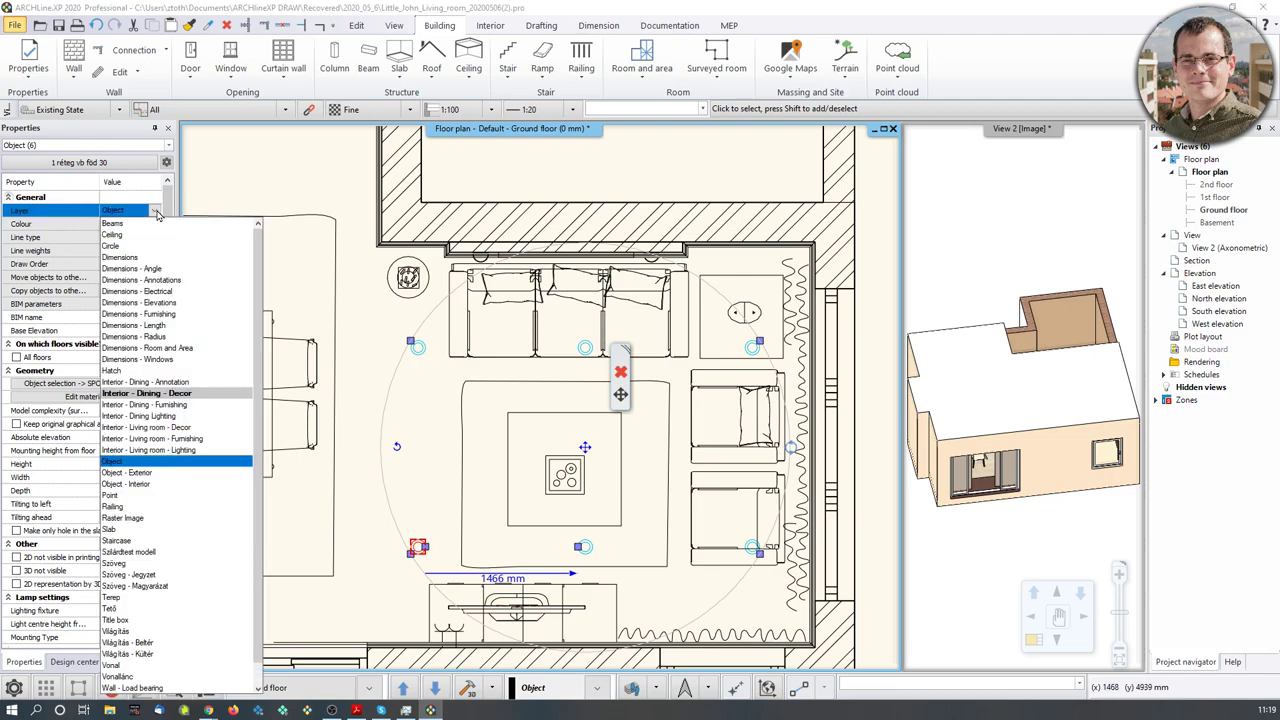
pyautogui.click(198, 455)
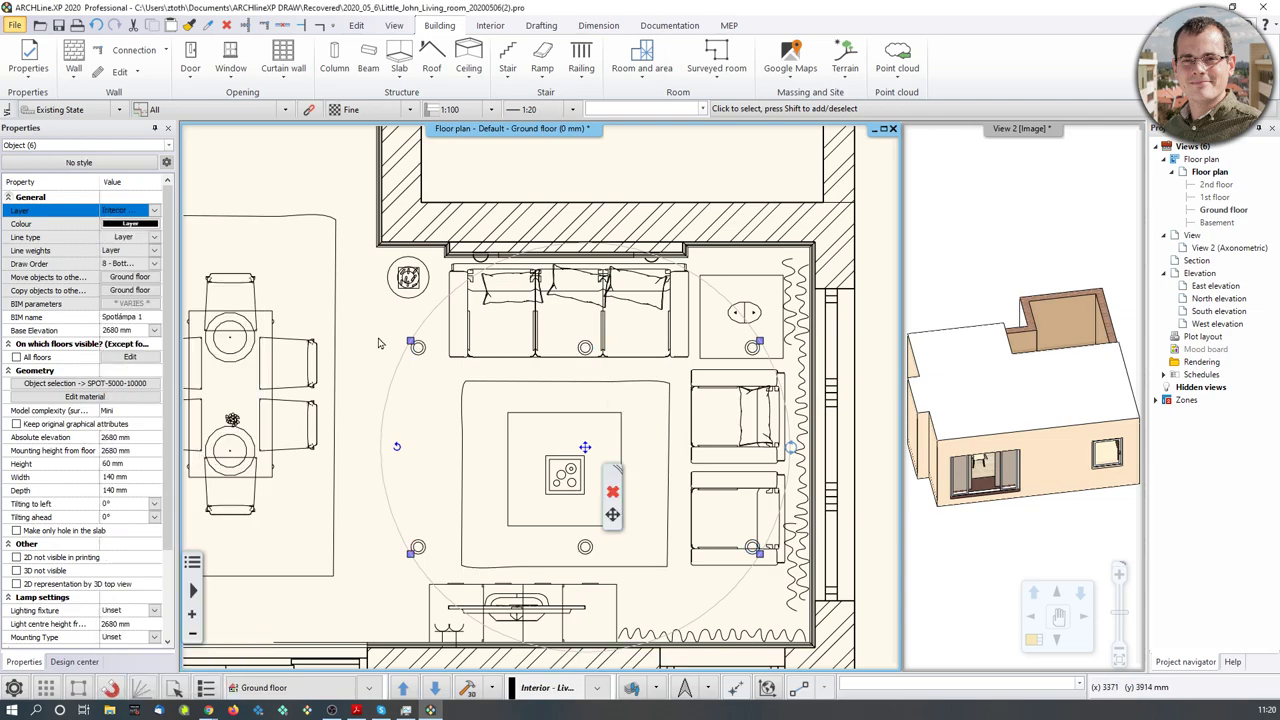
# Step: Assign the two pendant lamps over the dining table and the three-part fixture on the dining area's wall to the Interior - Dining Lighting layer
pyautogui.moveTo(224, 372); pyautogui.dragTo(391, 432, button='middle')
pyautogui.click(391, 432)
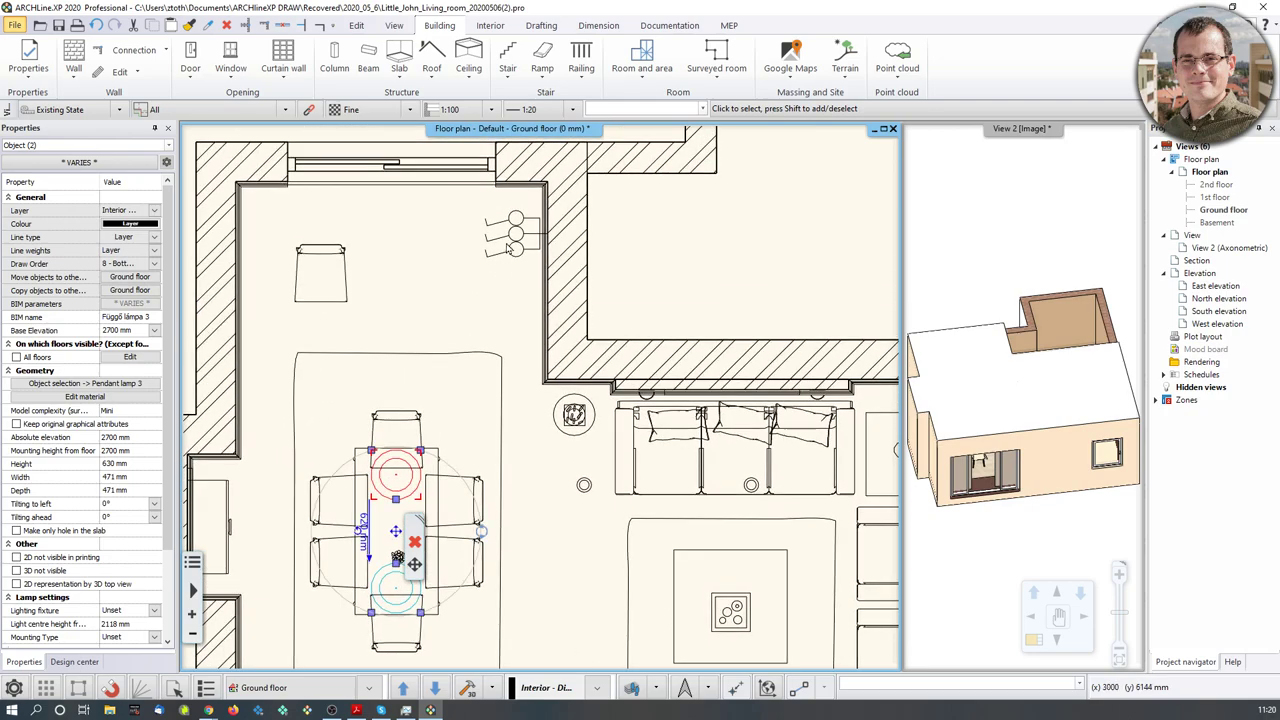
pyautogui.keyDown('shift'); pyautogui.click(495, 279); pyautogui.keyUp('shift')
pyautogui.moveTo(433, 260); pyautogui.dragTo(480, 253, button='middle')
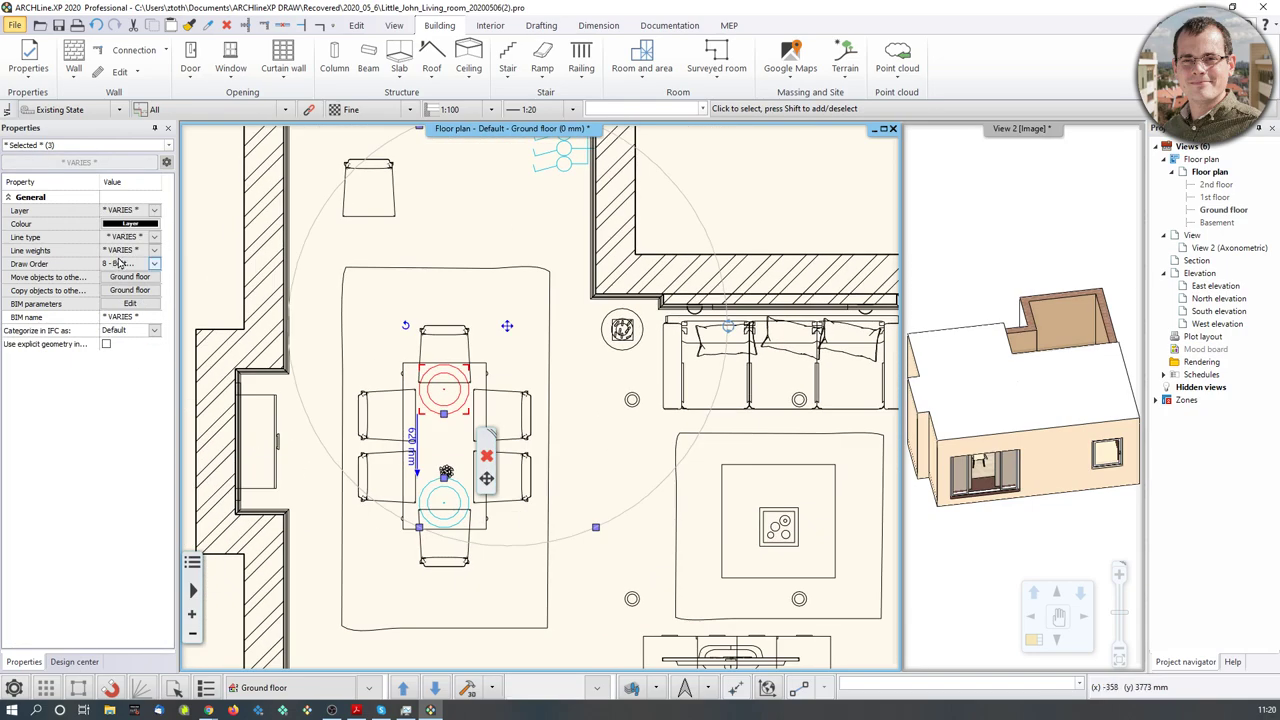
pyautogui.click(155, 211)
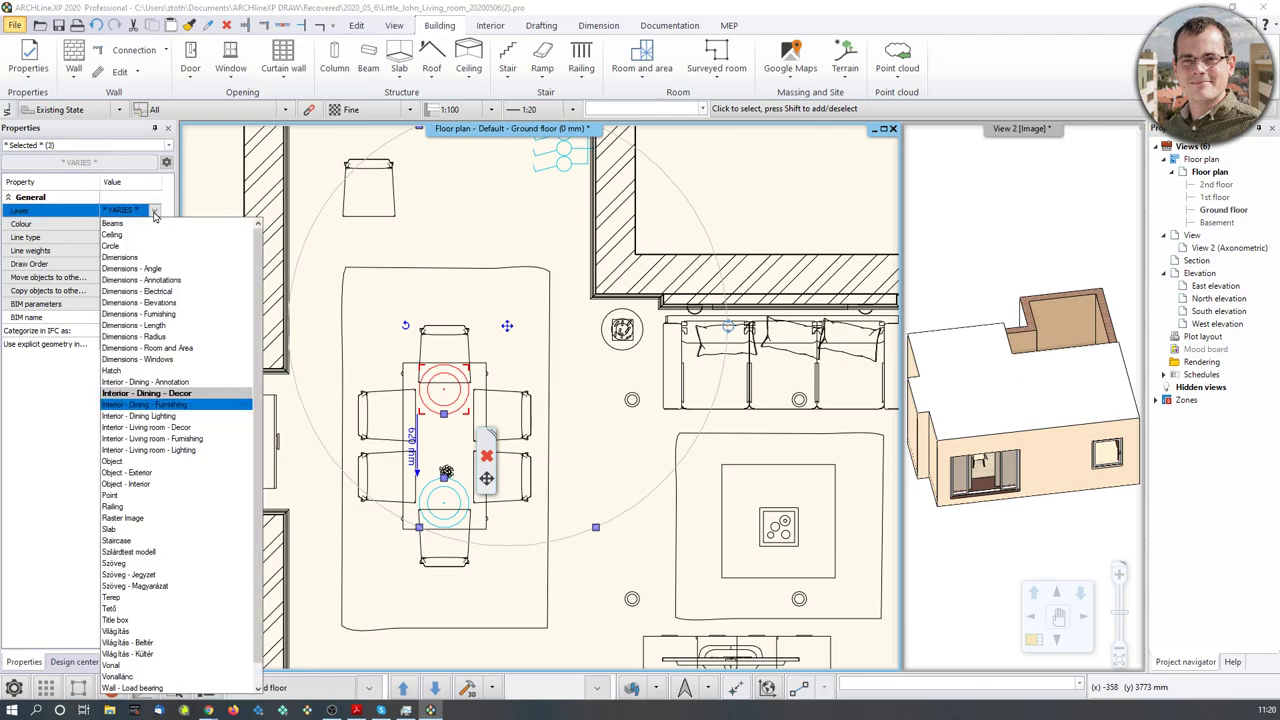
pyautogui.click(176, 418)
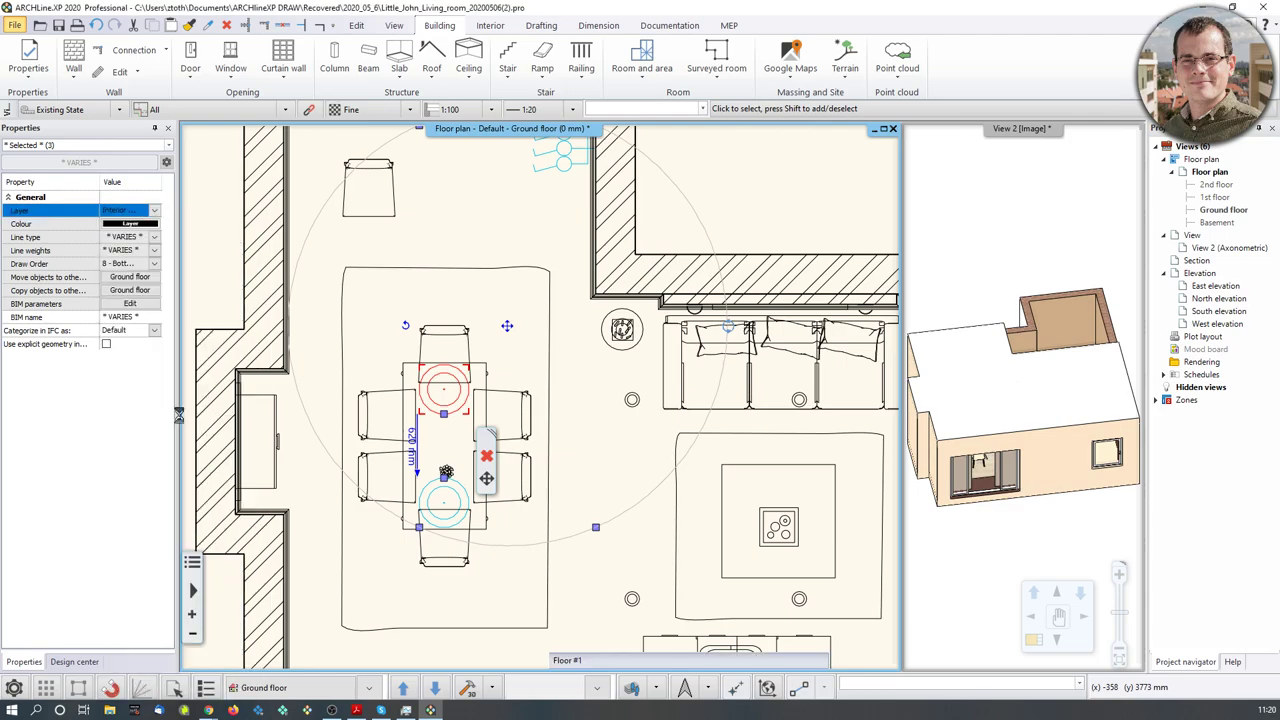
pyautogui.scroll(-2, 405, 374)
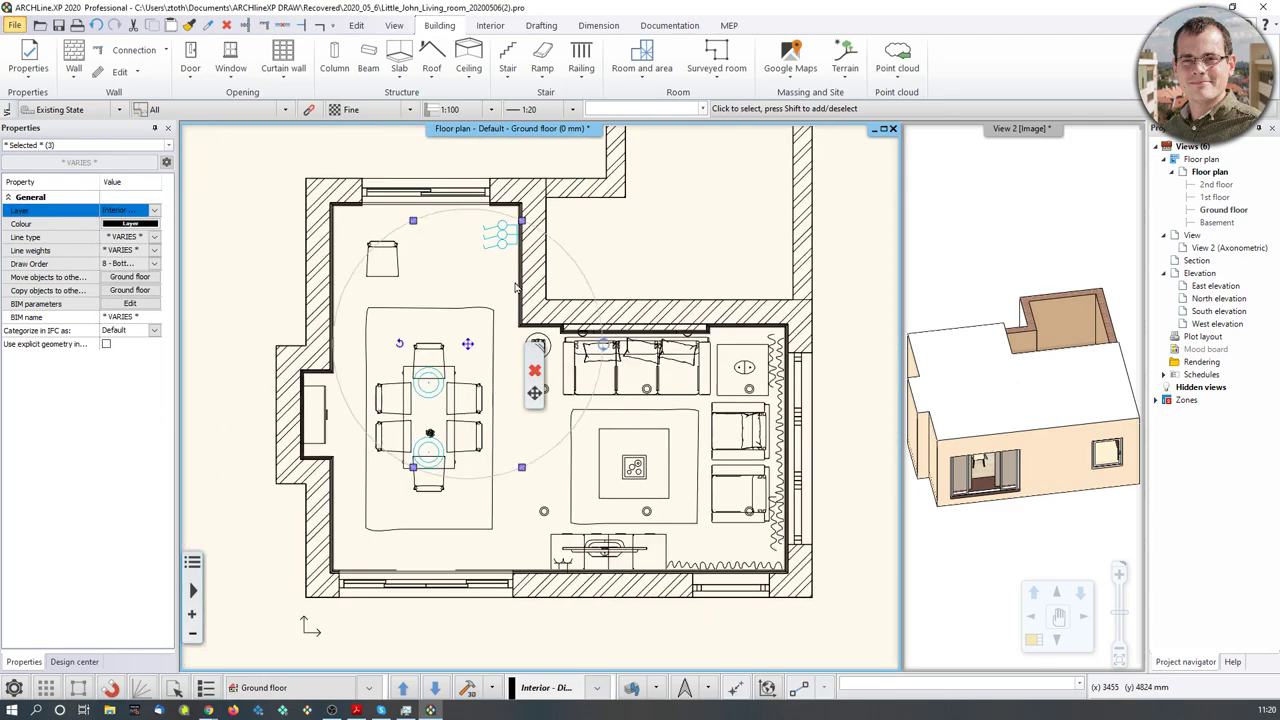
# Step: Toggle the Interior - Dining Lighting and Interior - Living room - Lighting layers in Layer walk to check their contents
pyautogui.click(631, 688)
pyautogui.scroll(3, 907, 267)
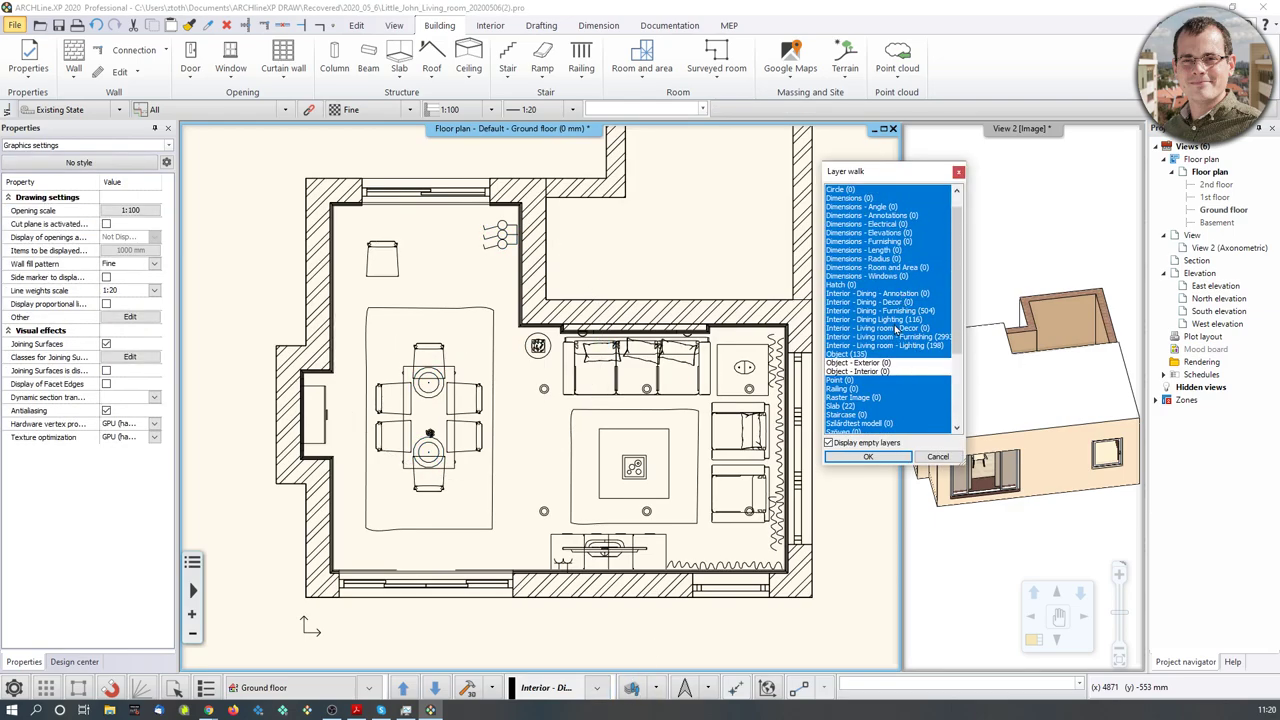
pyautogui.click(916, 321)
pyautogui.click(911, 321)
pyautogui.click(928, 346)
pyautogui.click(928, 346)
pyautogui.click(870, 456)
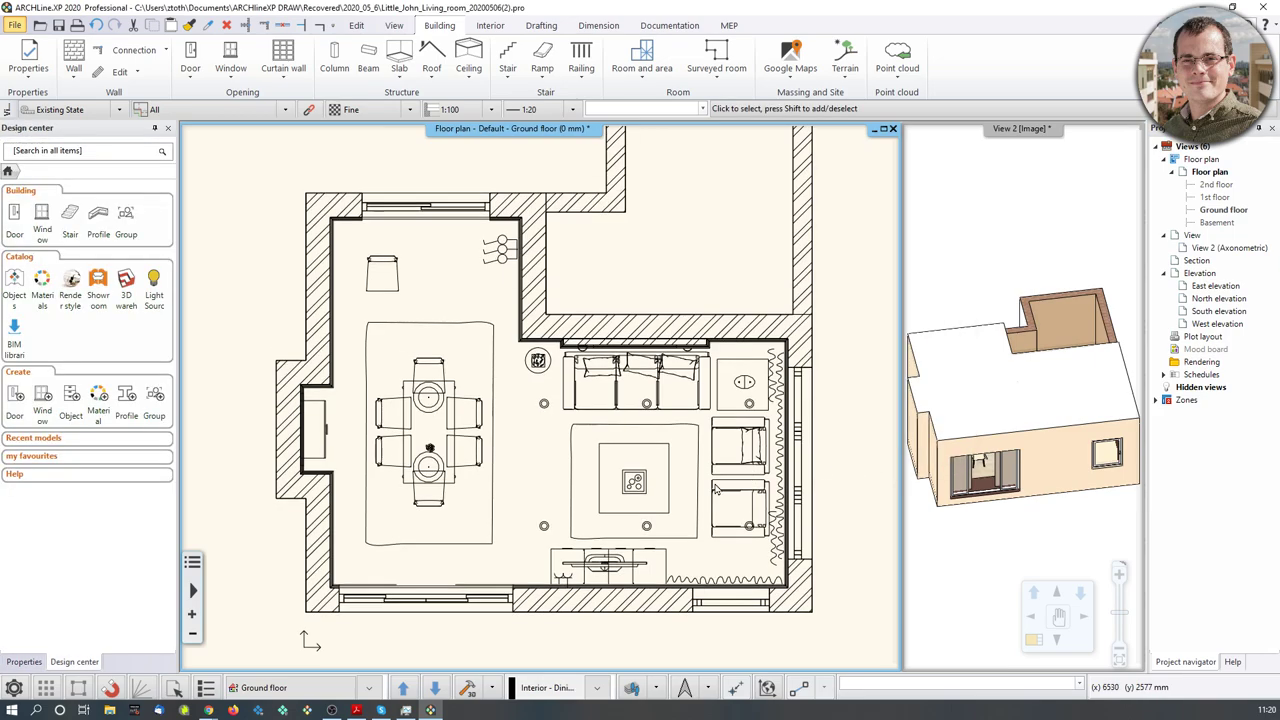
# Step: Review the layer list and available variations in Layer Properties Management, and accept the dialog
pyautogui.click(656, 691)
pyautogui.click(653, 567)
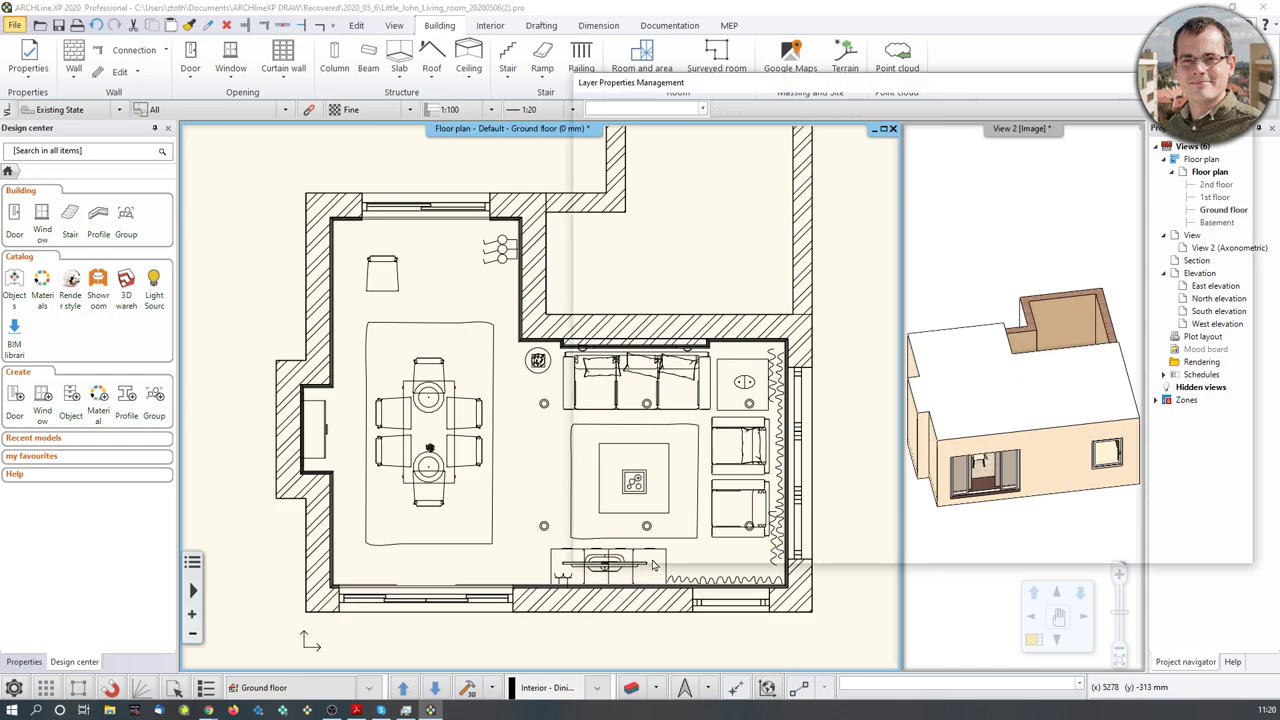
pyautogui.click(1155, 440)
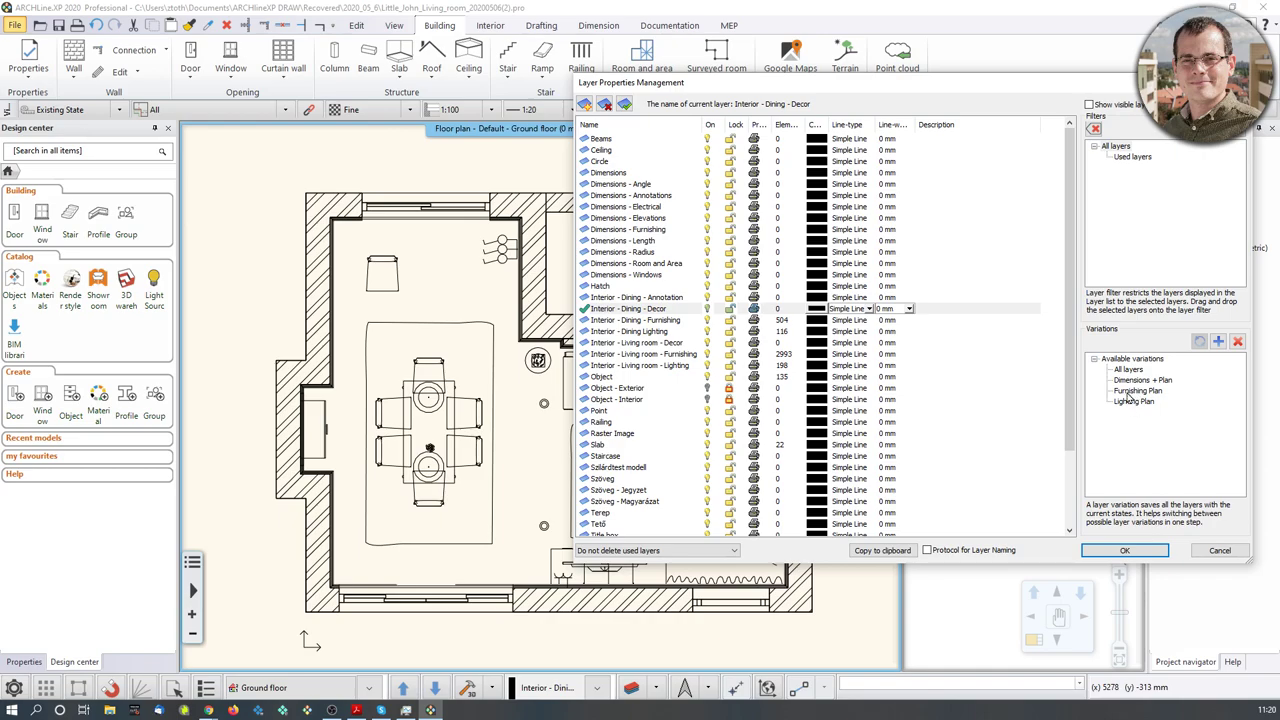
pyautogui.click(1124, 550)
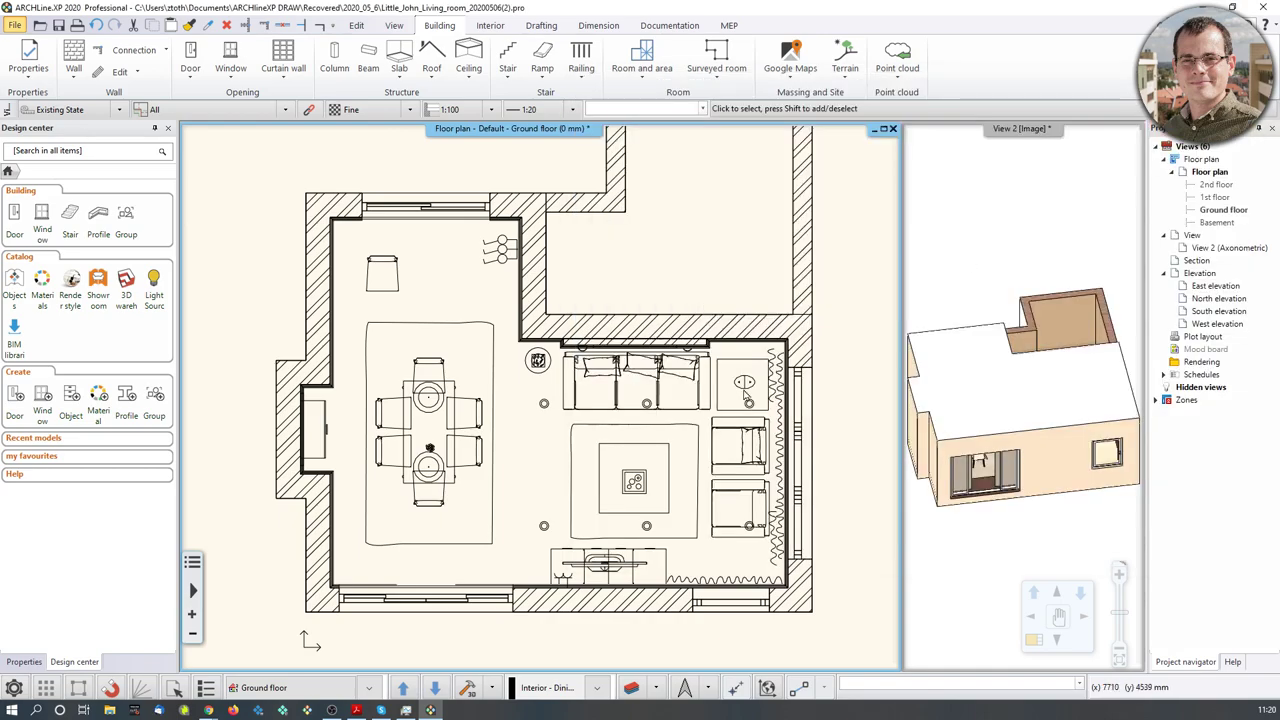
# Step: Dimension all walls of the ground floor plan with the default wall dimension options, placing the dimension lines outside the building
pyautogui.click(598, 26)
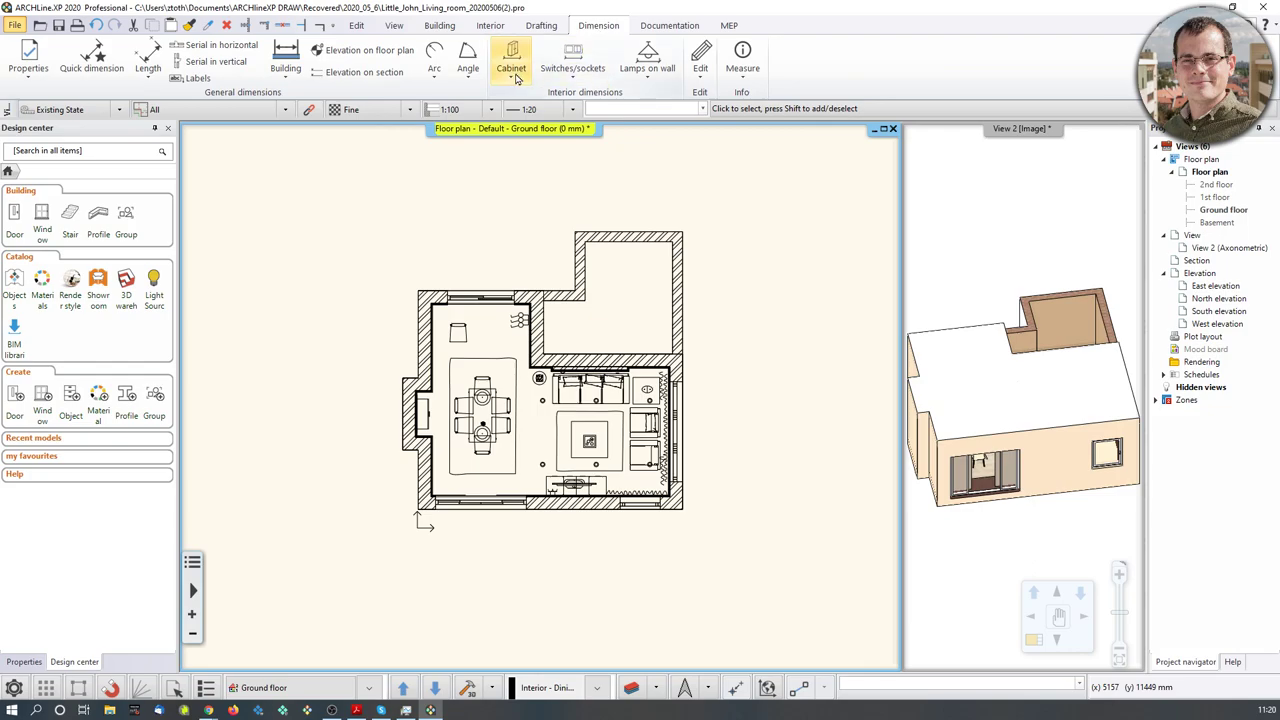
pyautogui.click(287, 75)
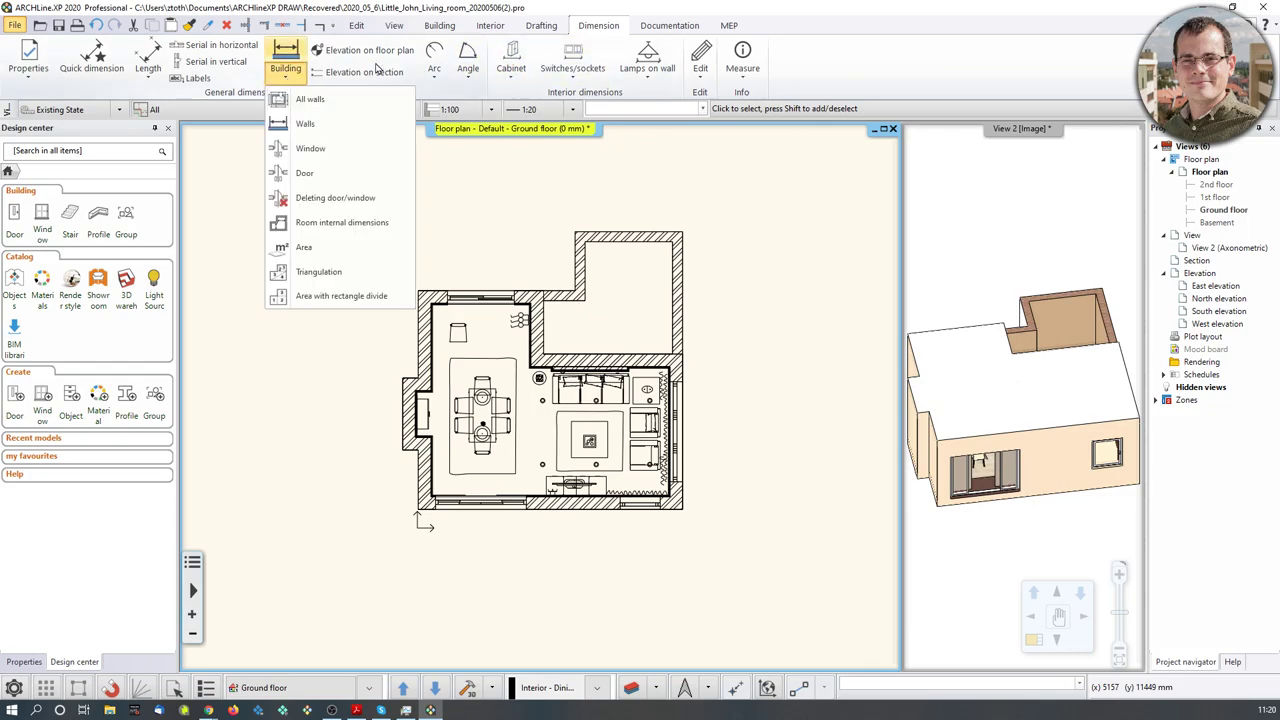
pyautogui.click(331, 104)
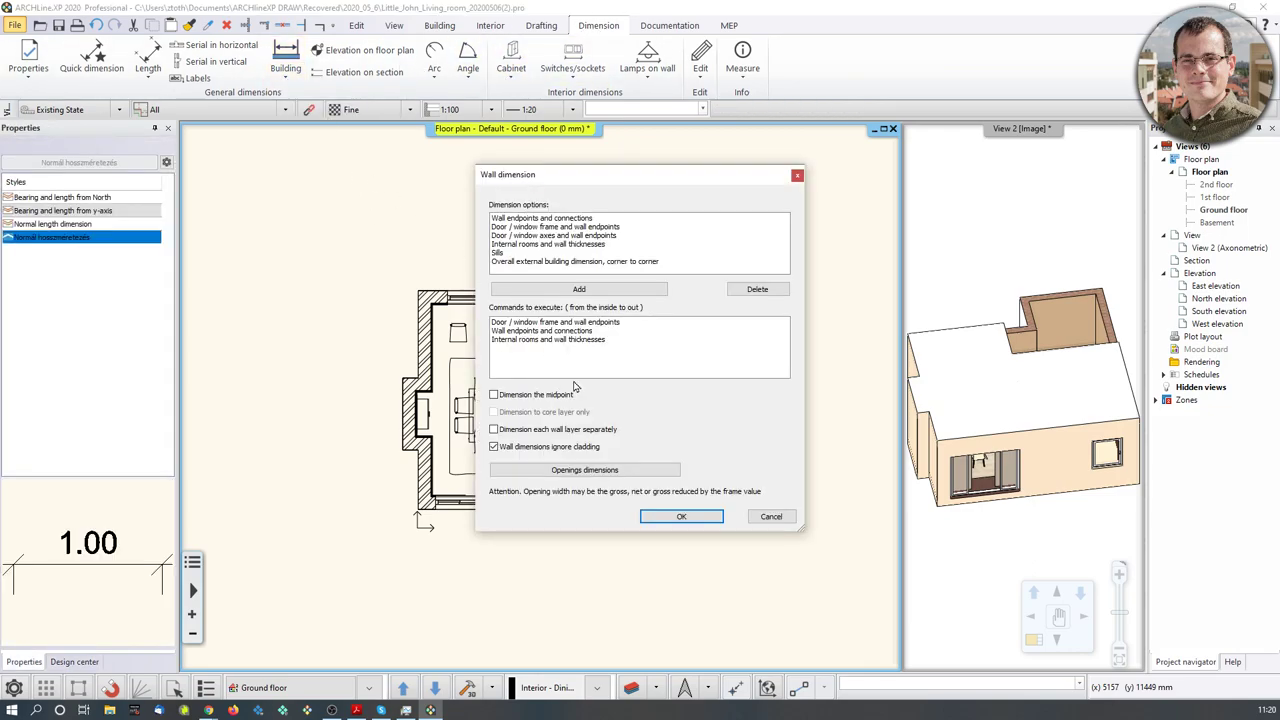
pyautogui.click(678, 518)
pyautogui.moveTo(324, 192); pyautogui.dragTo(748, 564)
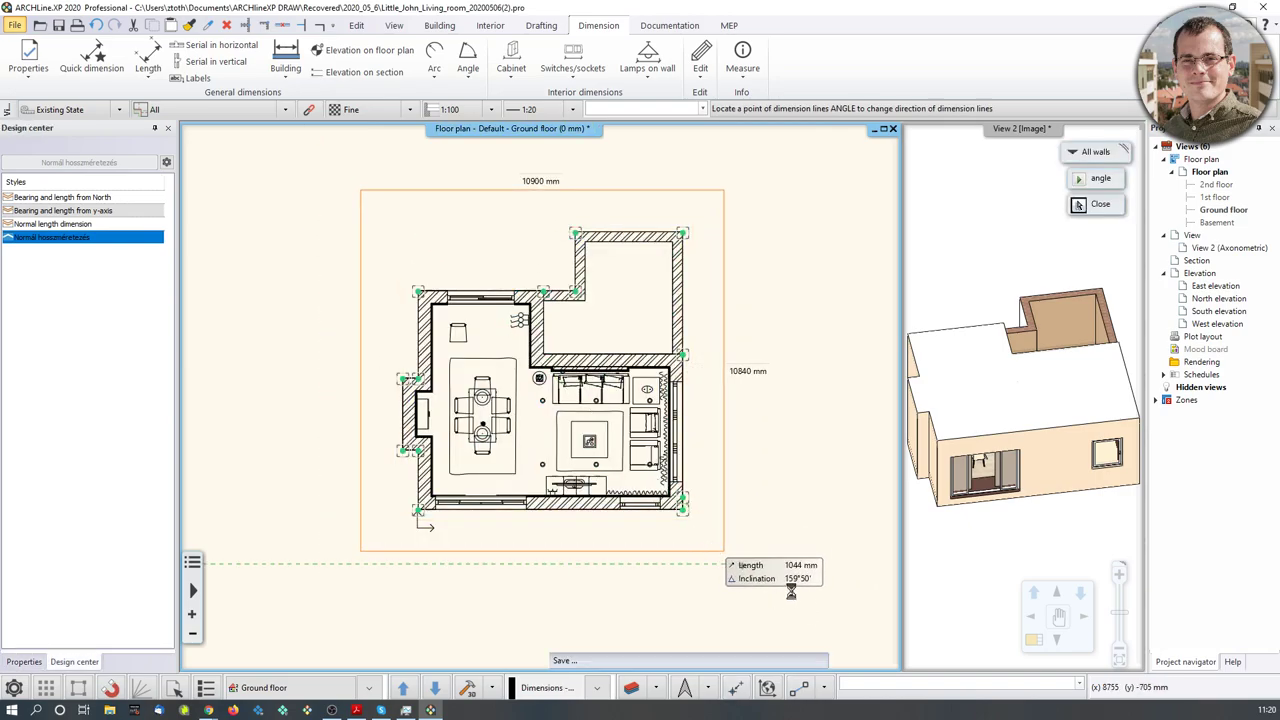
pyautogui.click(744, 562)
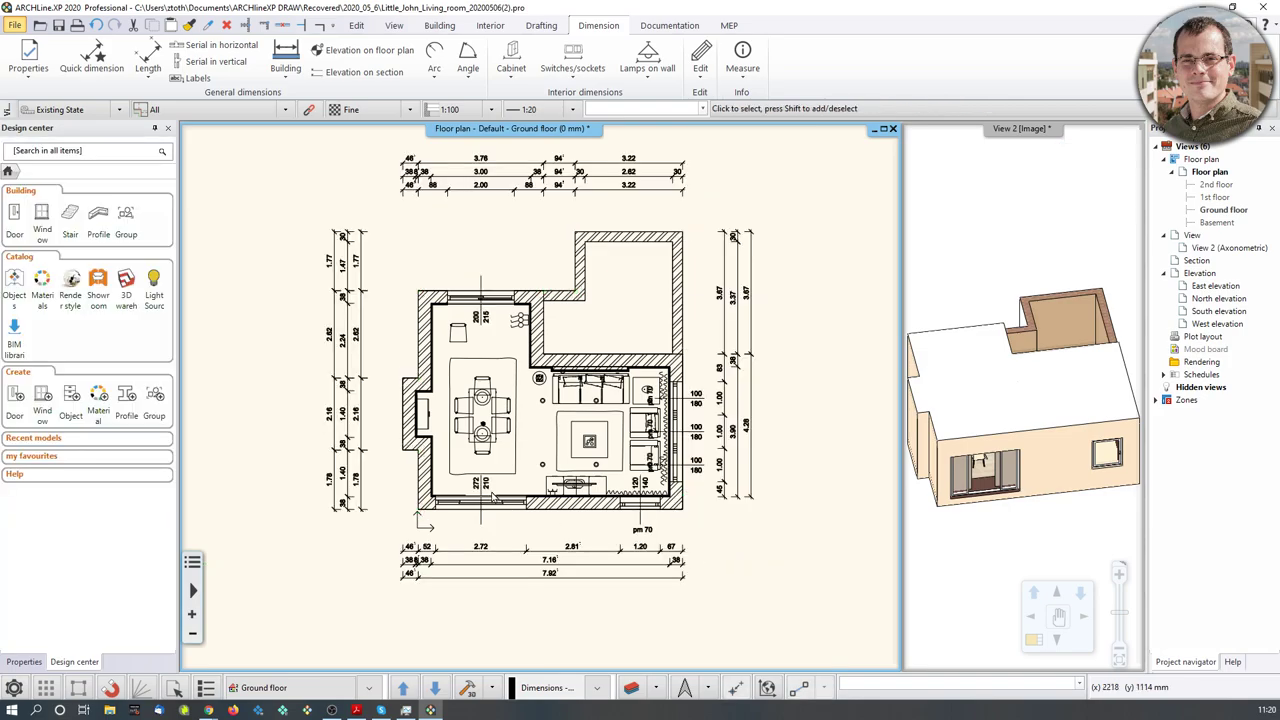
# Step: Open Layer Properties Management, go through the available layer variations, and filter the layer list to used layers
pyautogui.click(634, 686)
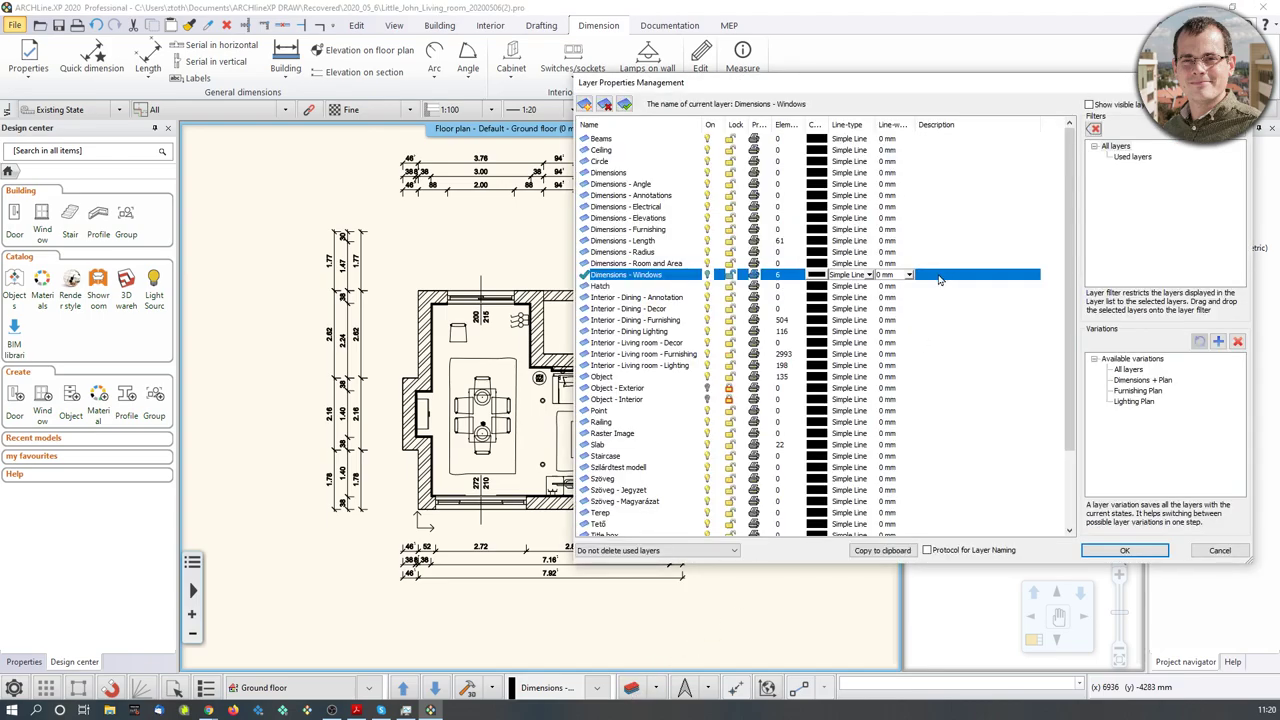
pyautogui.click(1127, 371)
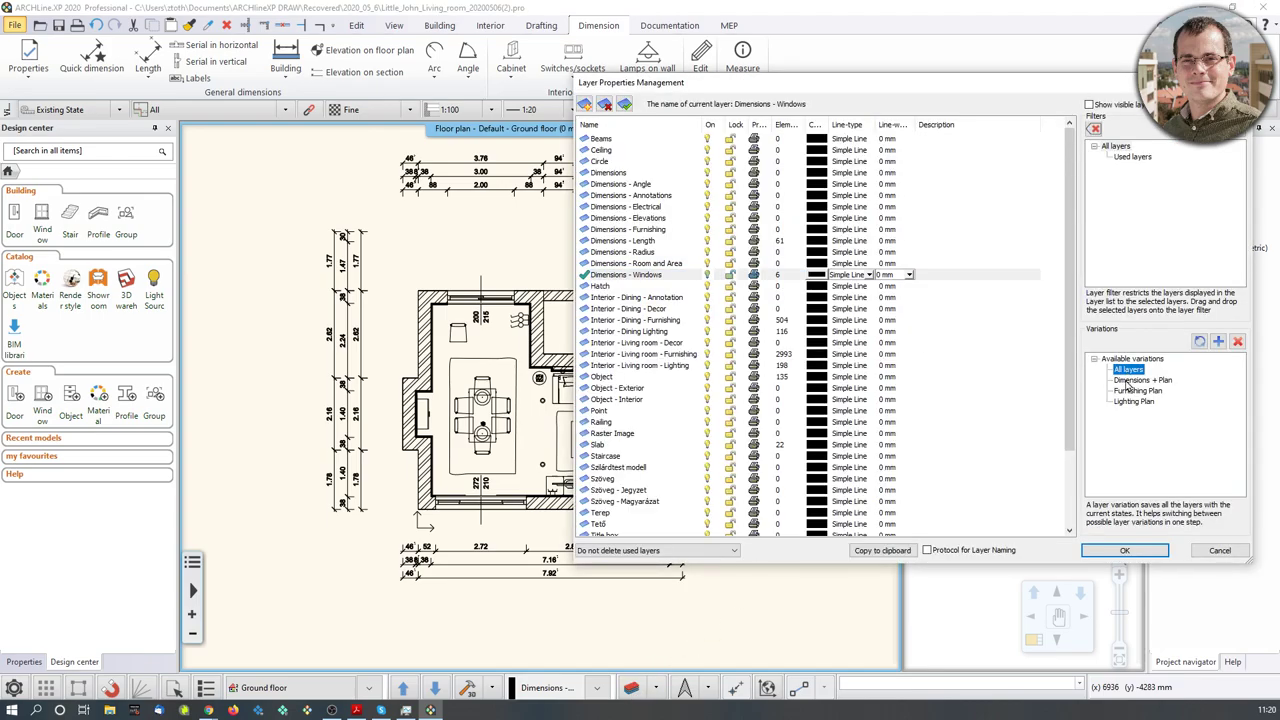
pyautogui.click(1128, 381)
pyautogui.click(1133, 401)
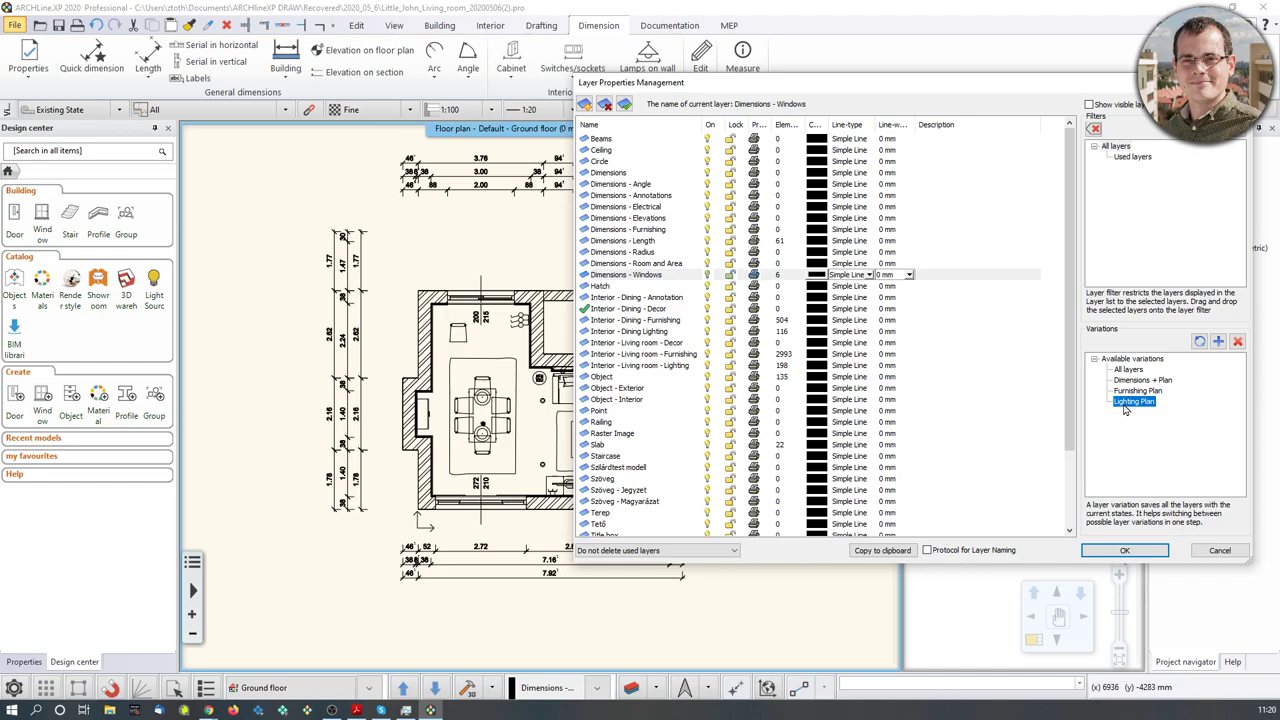
pyautogui.click(1138, 391)
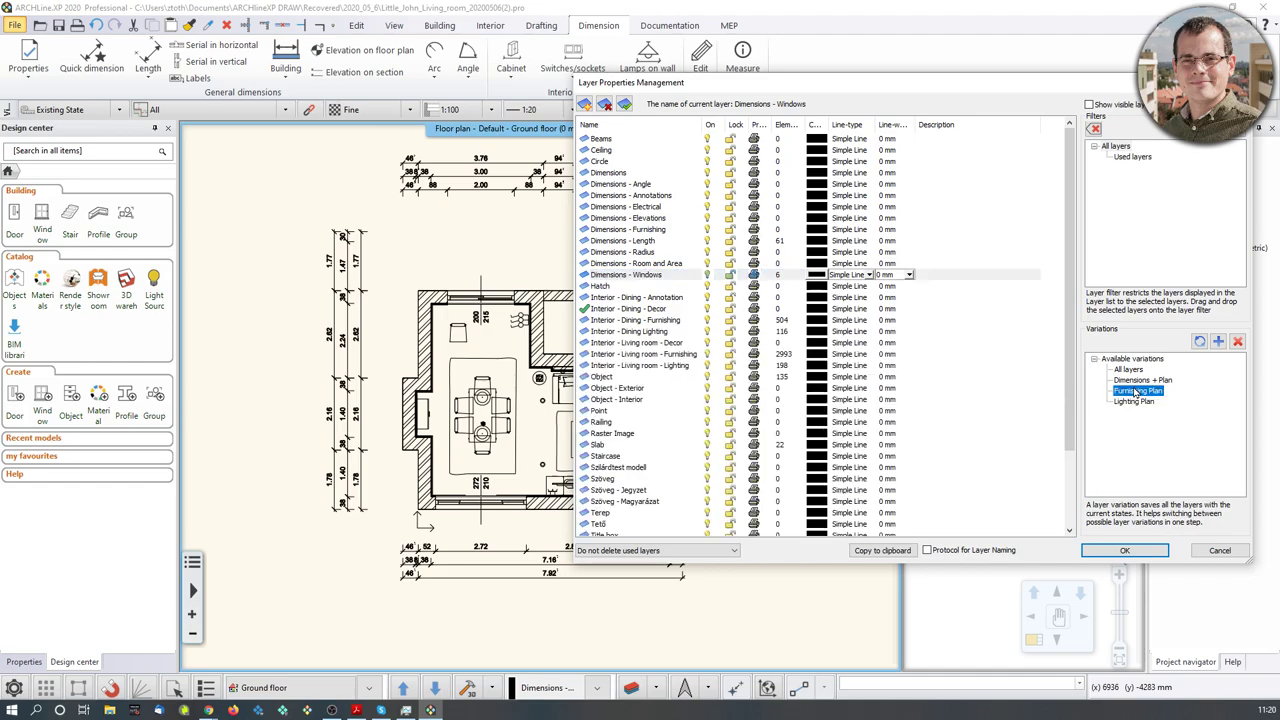
pyautogui.click(1128, 371)
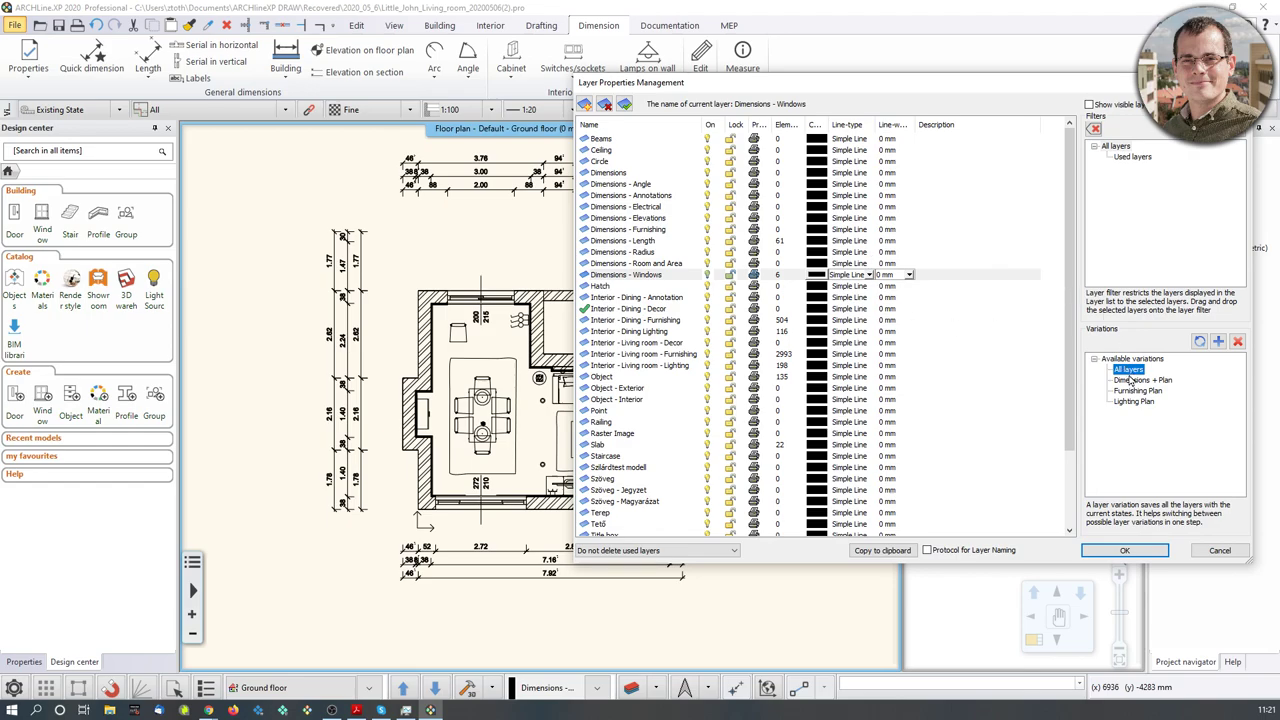
pyautogui.click(1133, 157)
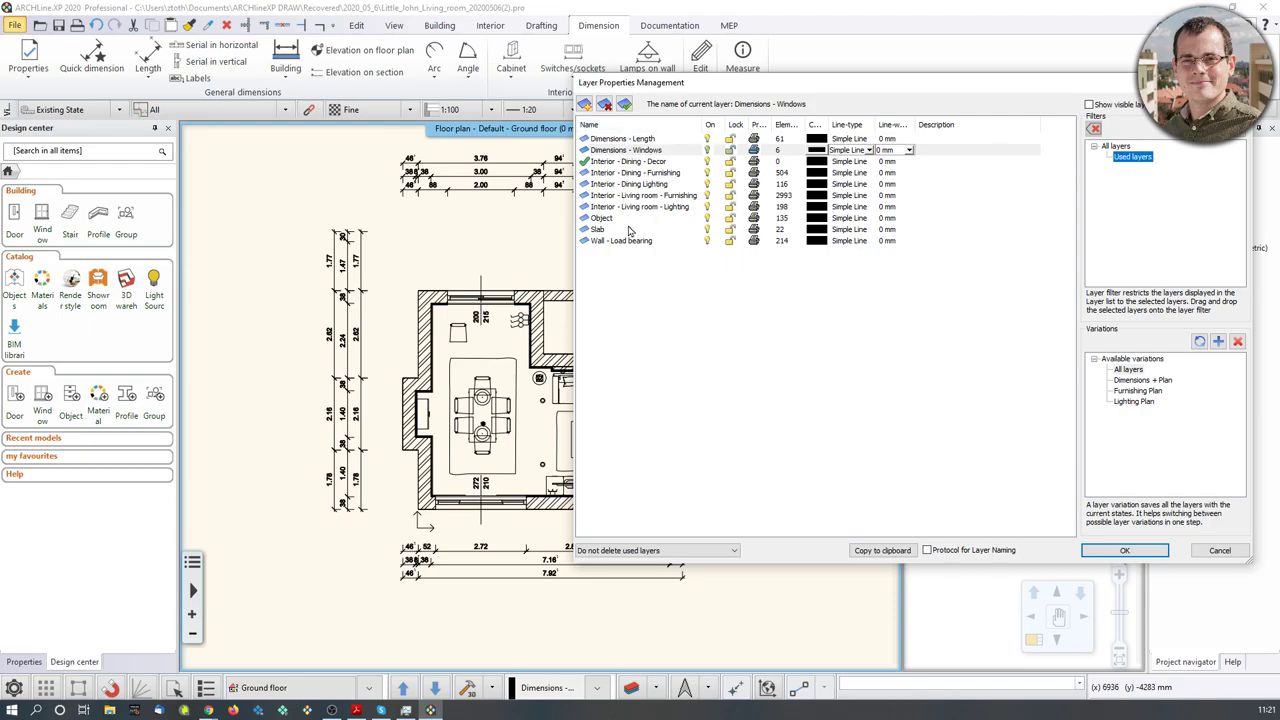
# Step: Compare the used layers' states in the Dimensions + Plan, Lighting Plan and Furnishing Plan variations
pyautogui.click(1146, 381)
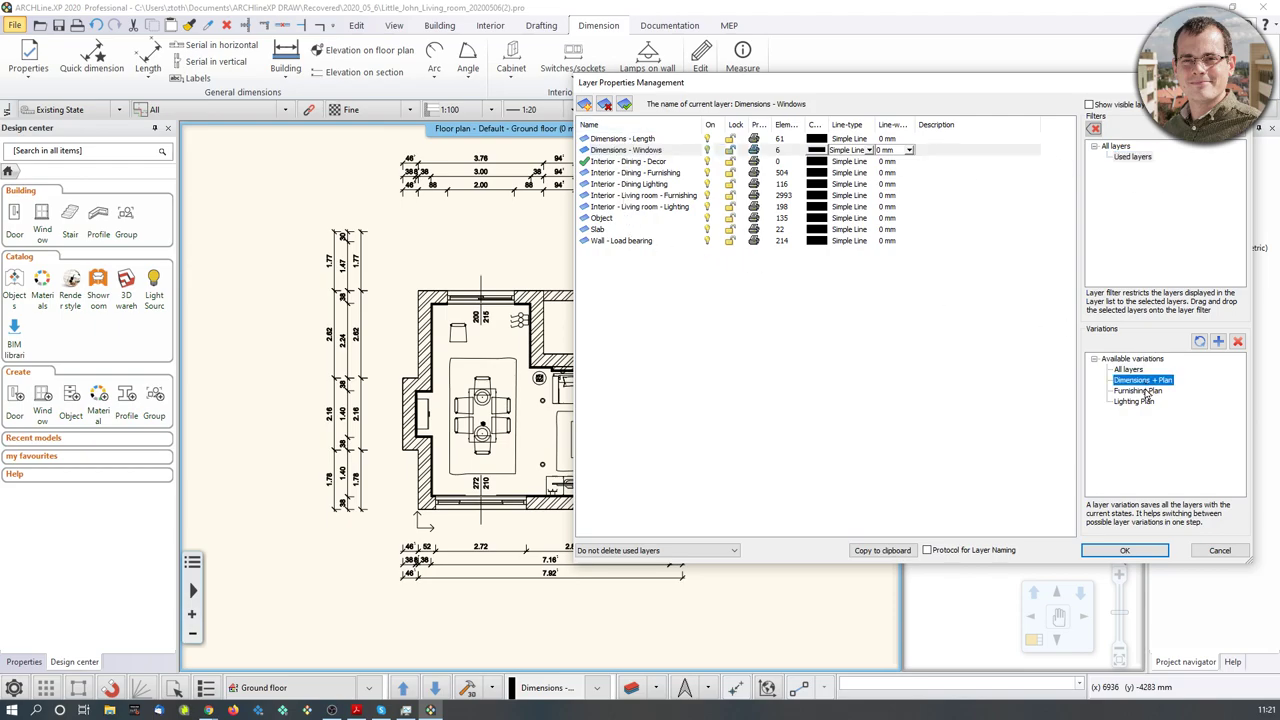
pyautogui.click(1140, 401)
pyautogui.click(1145, 391)
pyautogui.click(1150, 393)
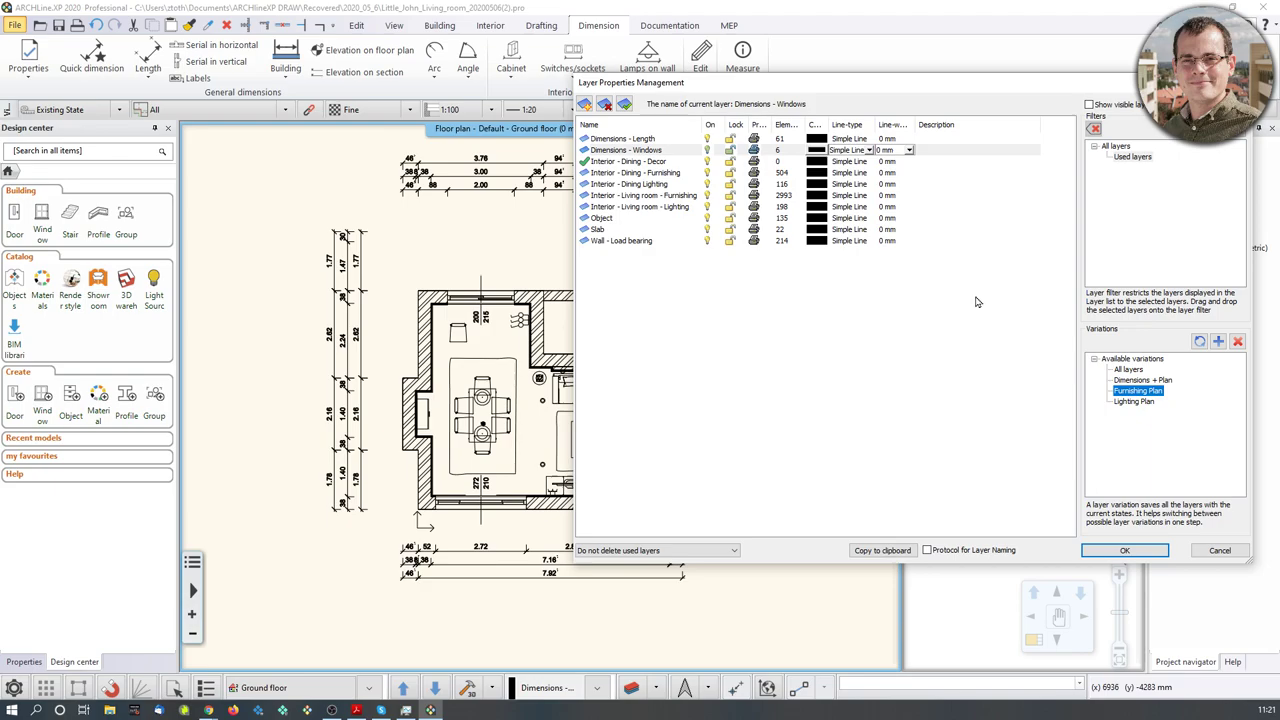
# Step: Activate the Lighting Plan variation and switch off Dimensions - Length, Dimensions - Windows, the dining and living room Furnishing layers, and Object
pyautogui.click(1141, 403)
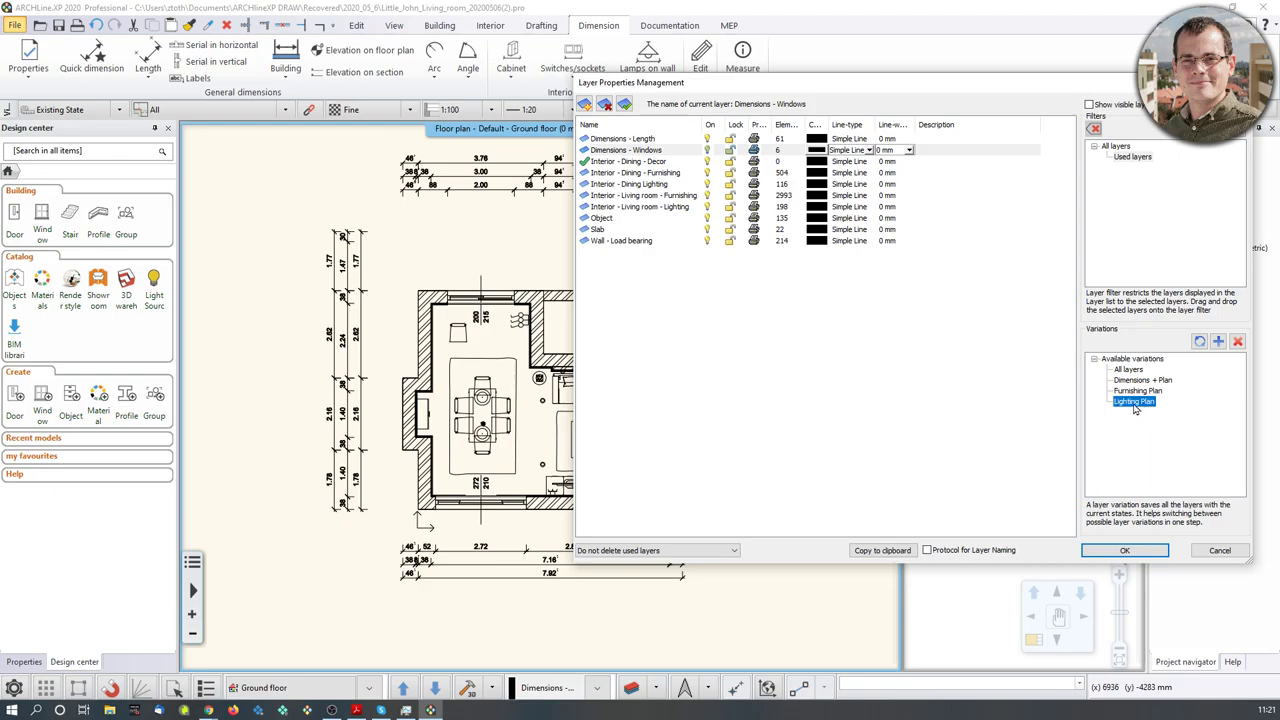
pyautogui.moveTo(711, 90); pyautogui.dragTo(669, 109)
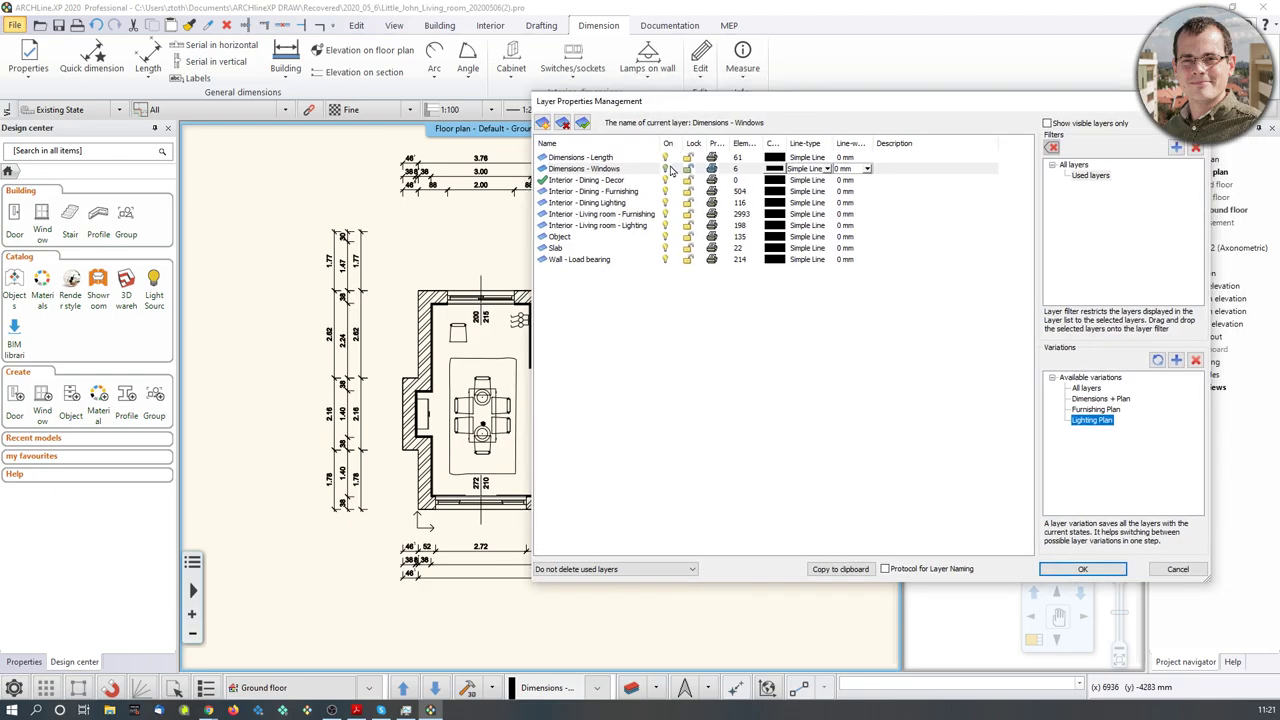
pyautogui.click(666, 159)
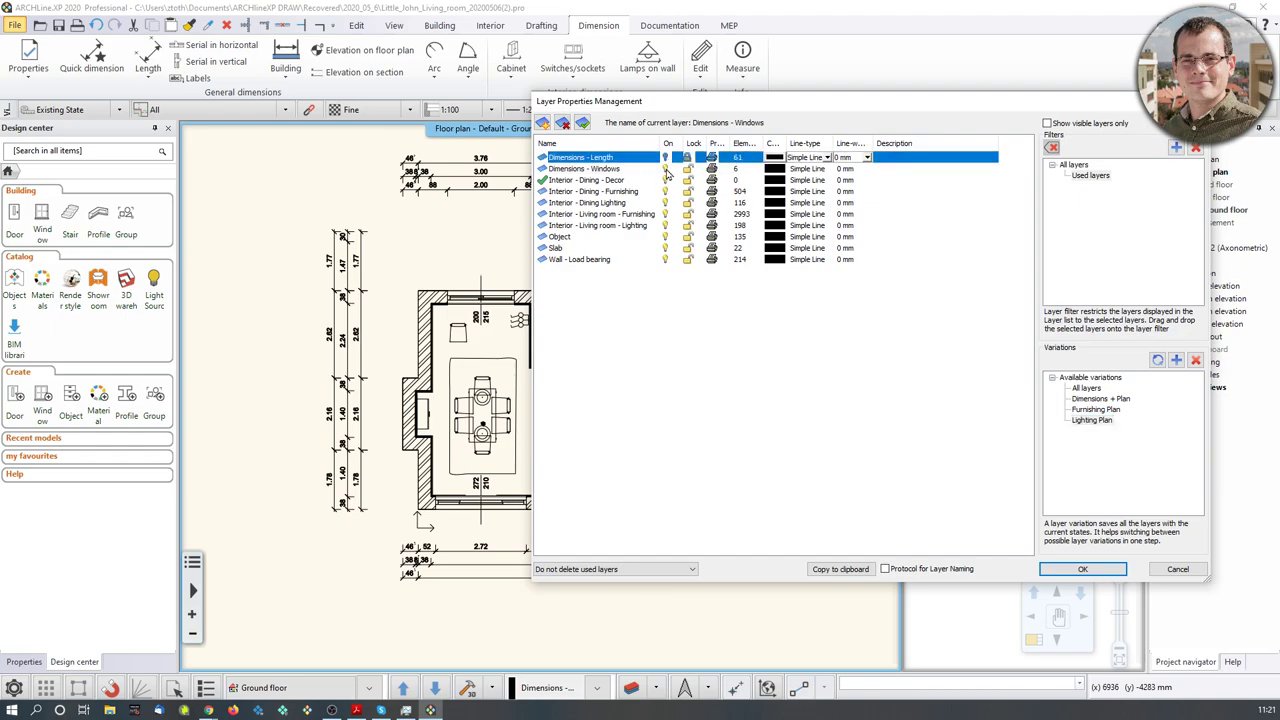
pyautogui.click(666, 169)
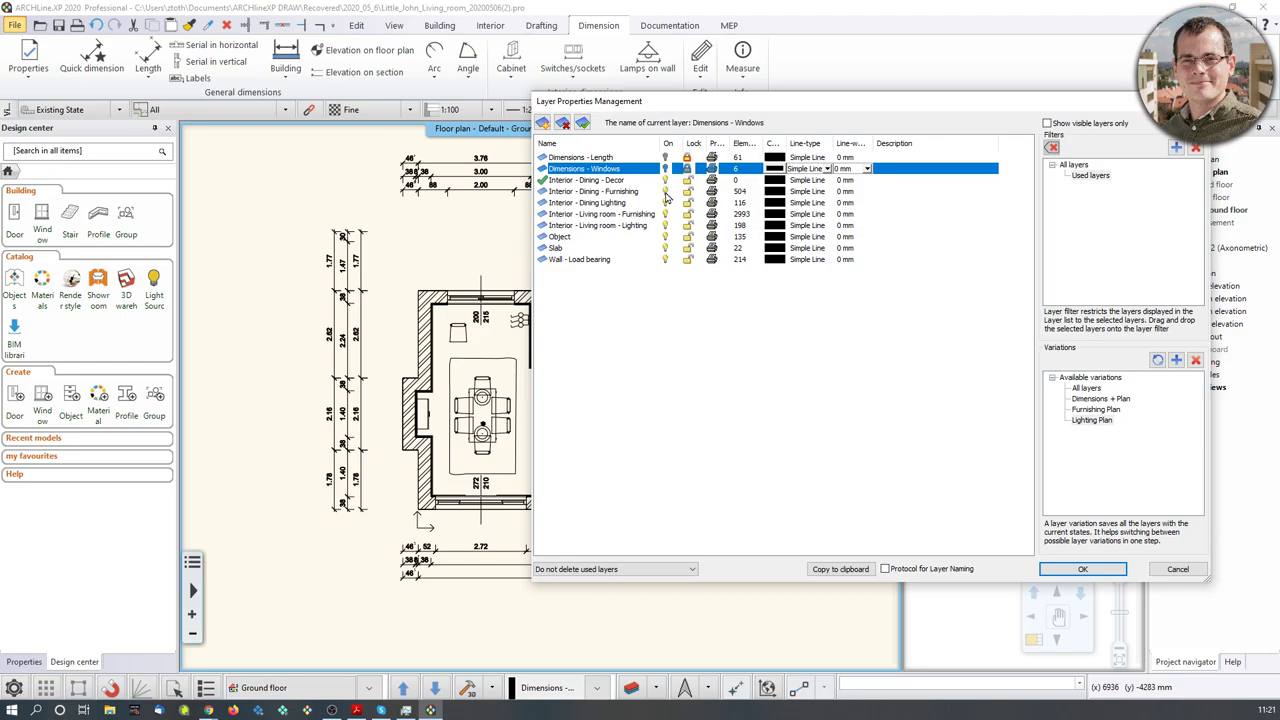
pyautogui.click(666, 192)
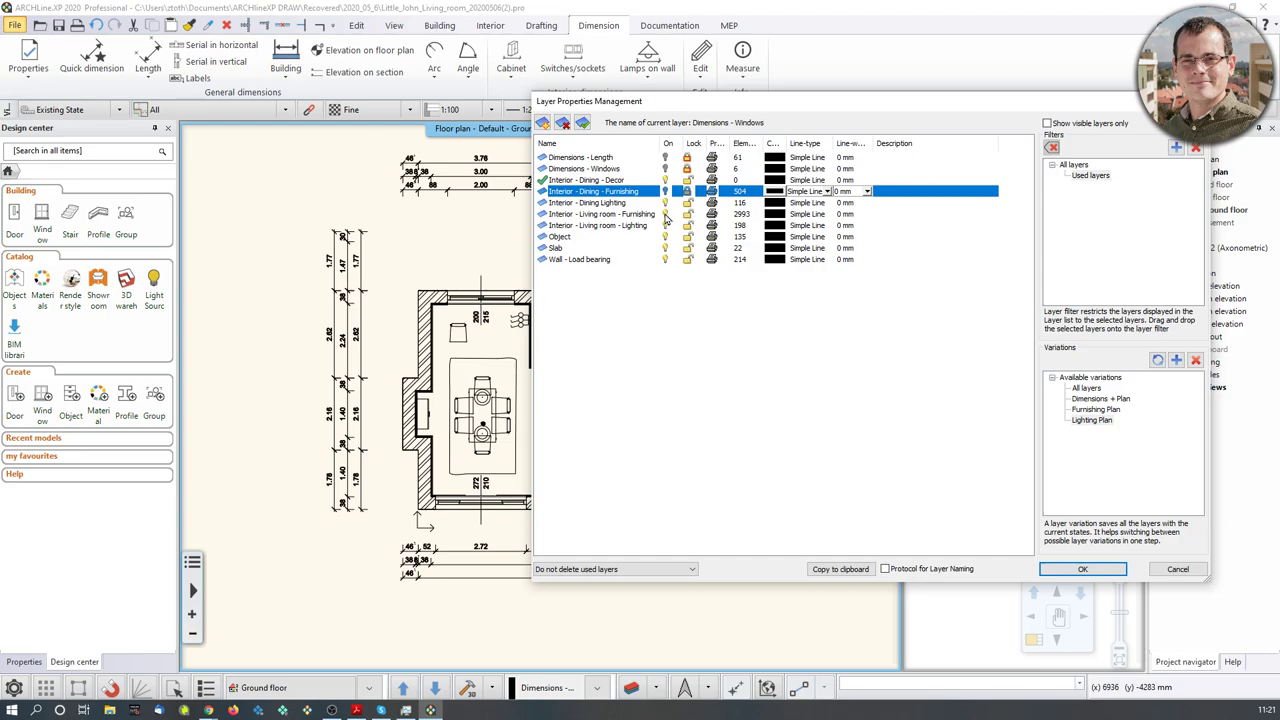
pyautogui.click(666, 215)
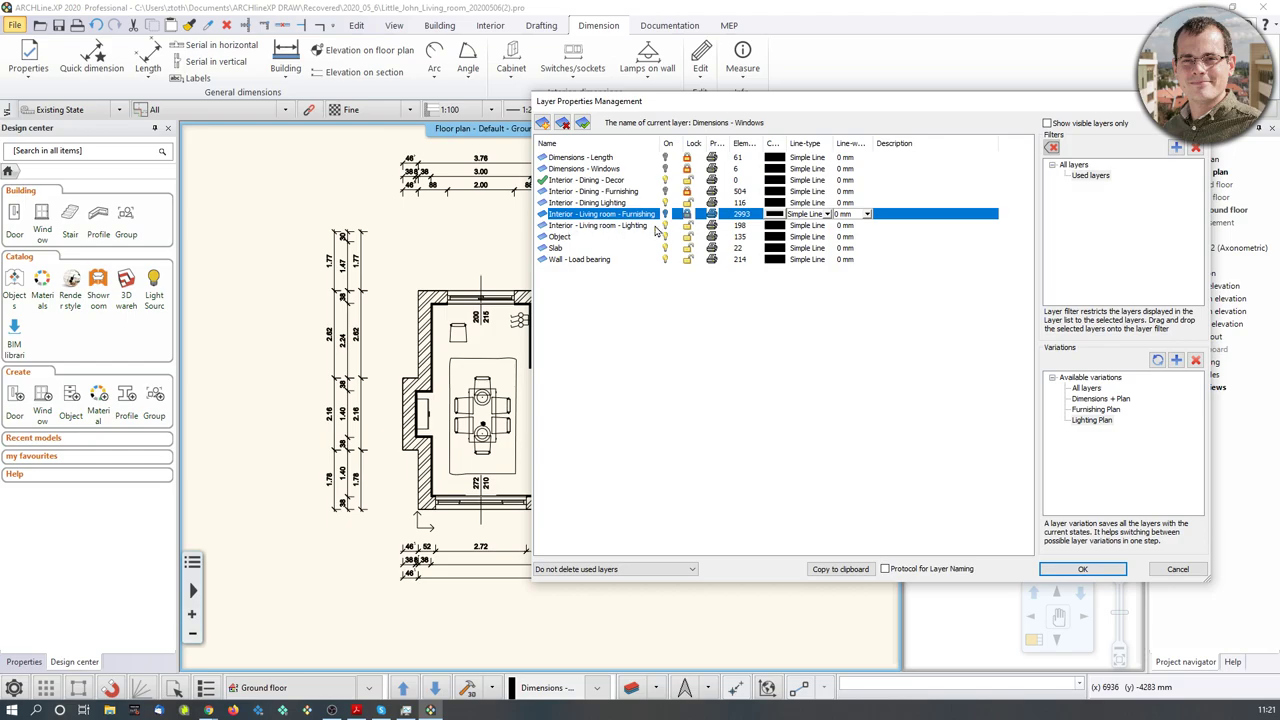
pyautogui.click(666, 237)
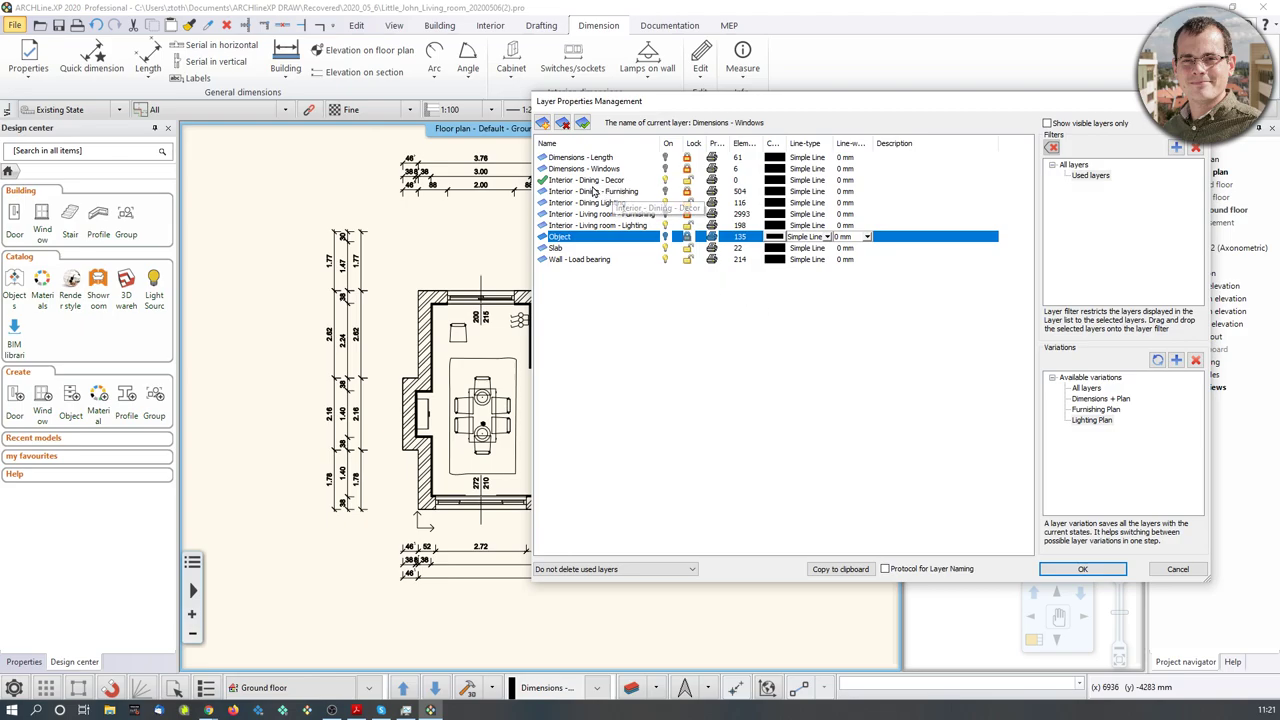
# Step: Make Interior - Dining Lighting the current layer and switch off the Interior - Dining - Decor layer
pyautogui.click(666, 181)
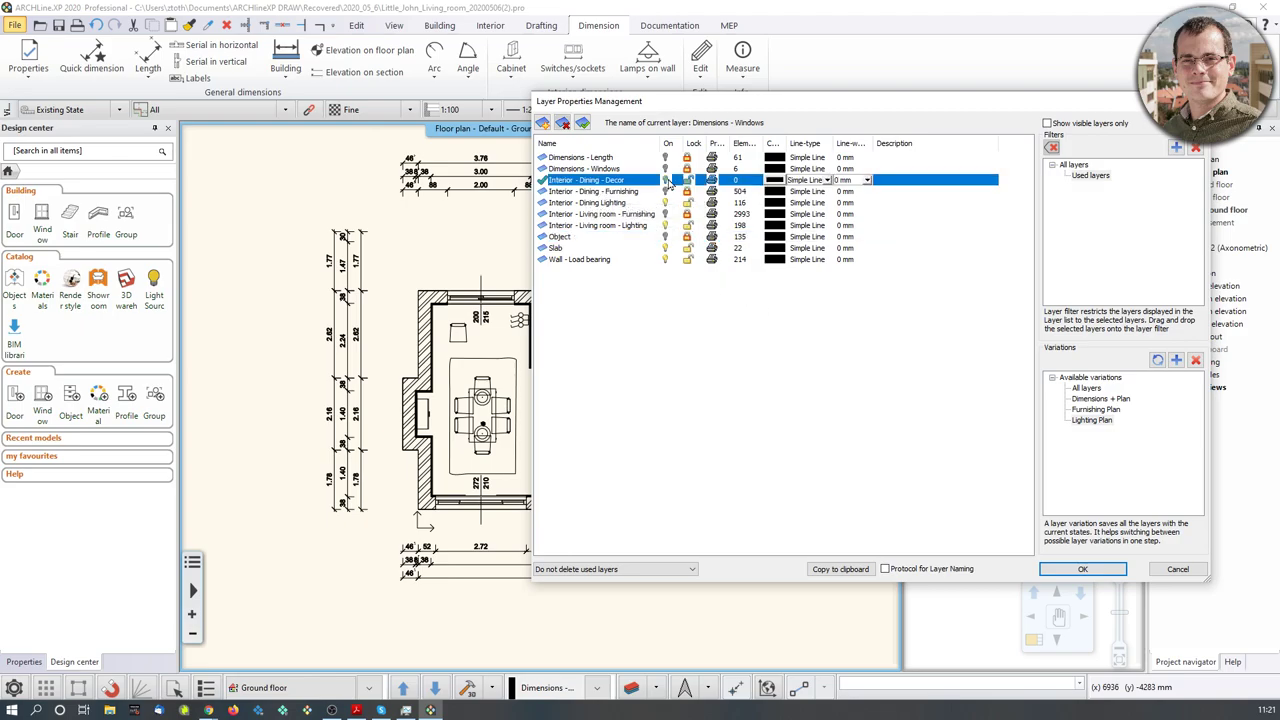
pyautogui.click(574, 204)
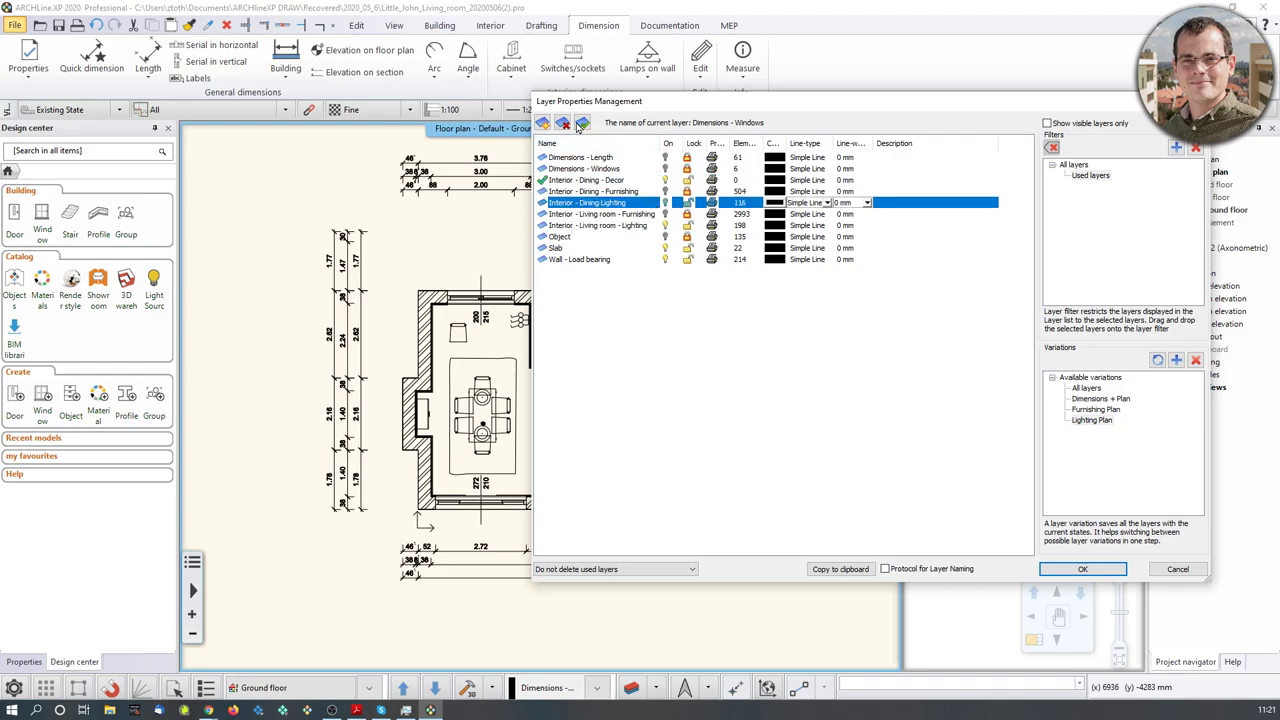
pyautogui.click(582, 122)
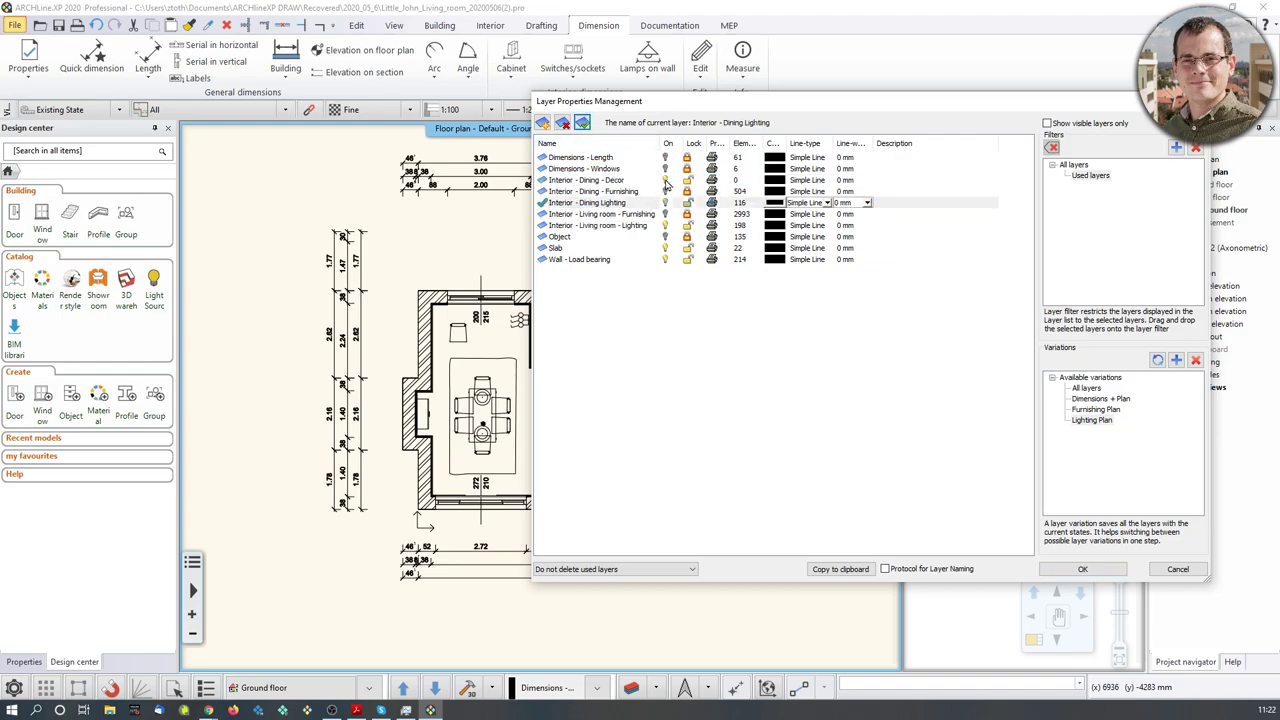
pyautogui.click(660, 182)
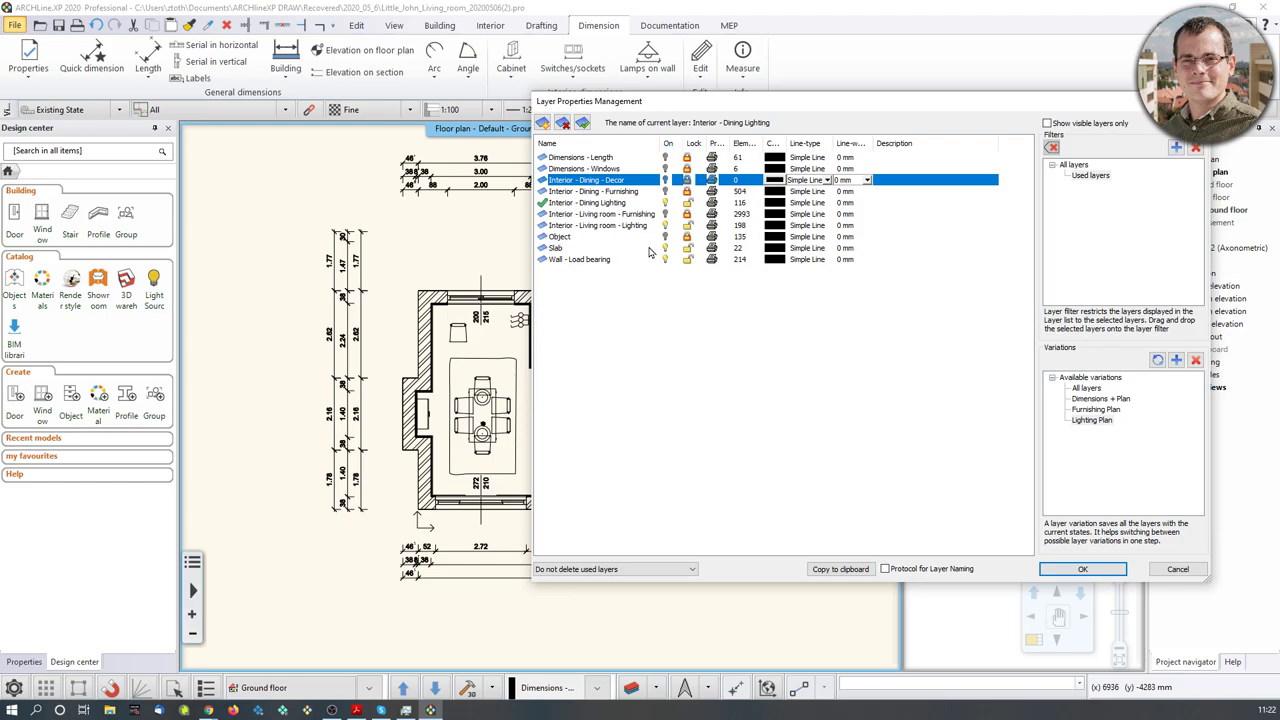
# Step: Update the Lighting Plan variation with the current layer states, and check it by switching to Furnishing Plan and back
pyautogui.click(1157, 360)
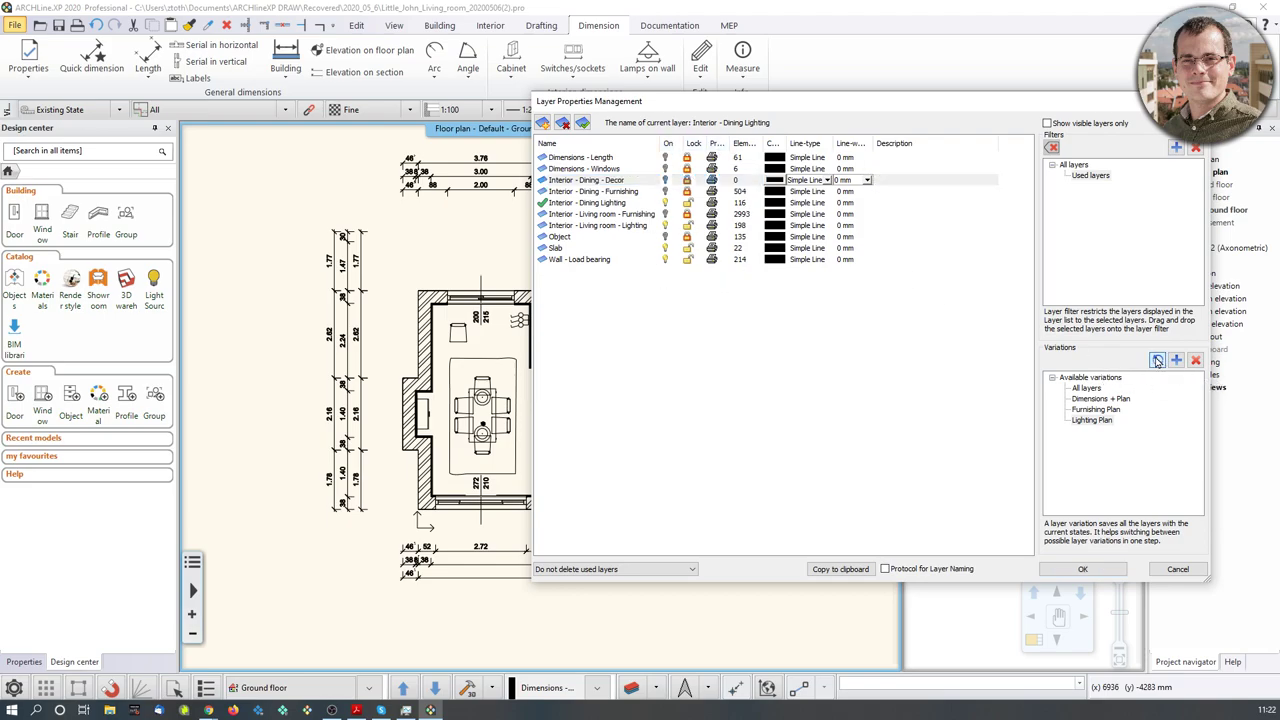
pyautogui.click(1100, 411)
pyautogui.click(1105, 421)
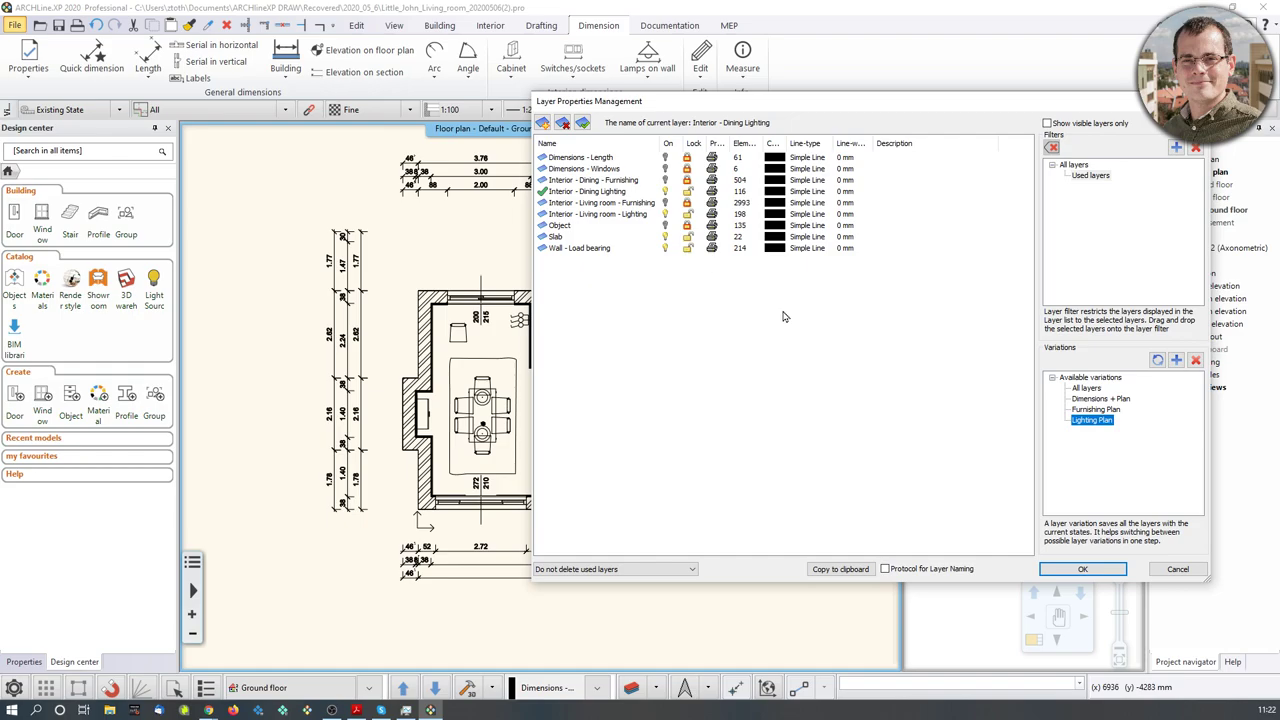
# Step: In the Furnishing Plan variation, switch off Dimensions - Length, Dimensions - Windows, both interior Lighting layers and Object, and update the variation
pyautogui.click(1080, 414)
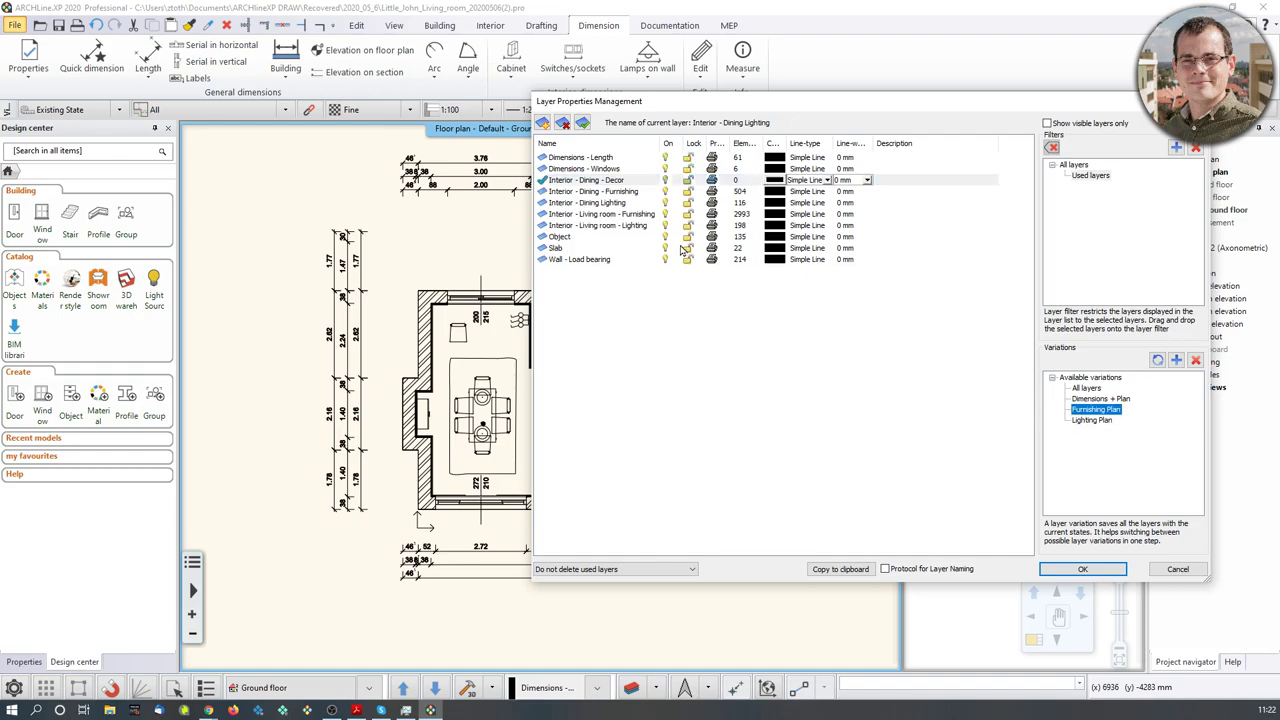
pyautogui.click(665, 157)
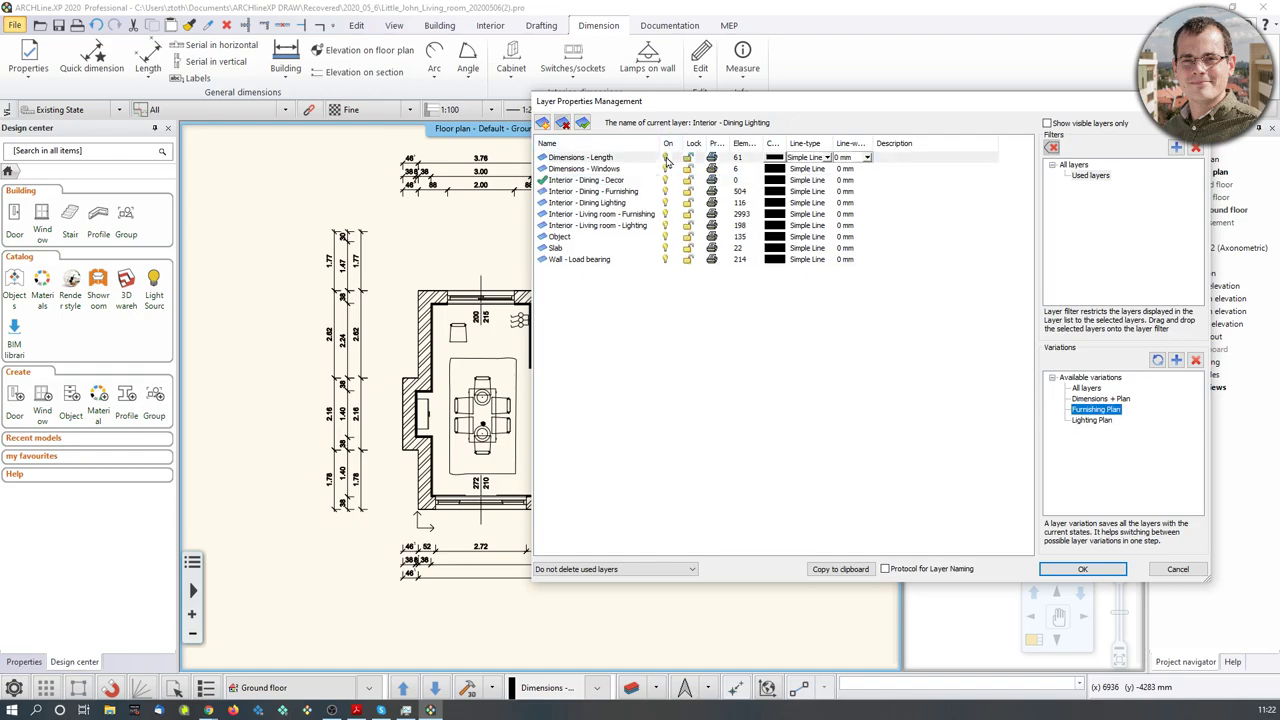
pyautogui.click(665, 168)
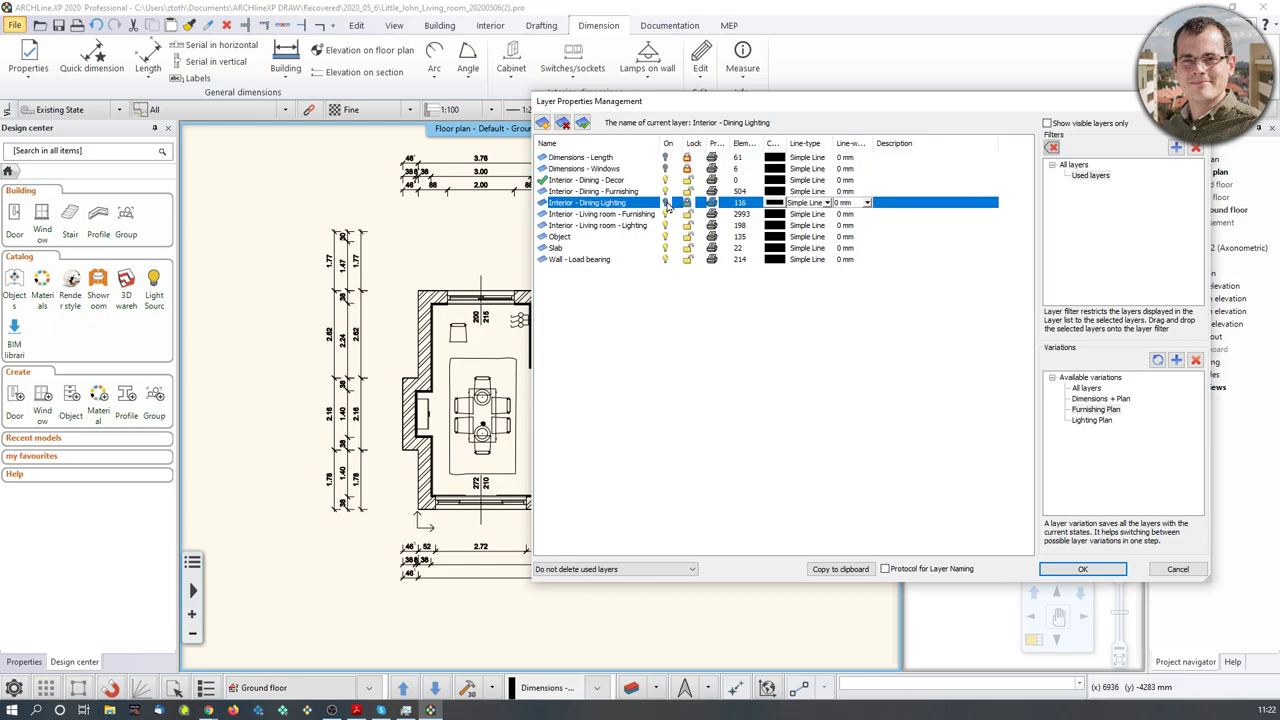
pyautogui.click(668, 204)
pyautogui.click(666, 228)
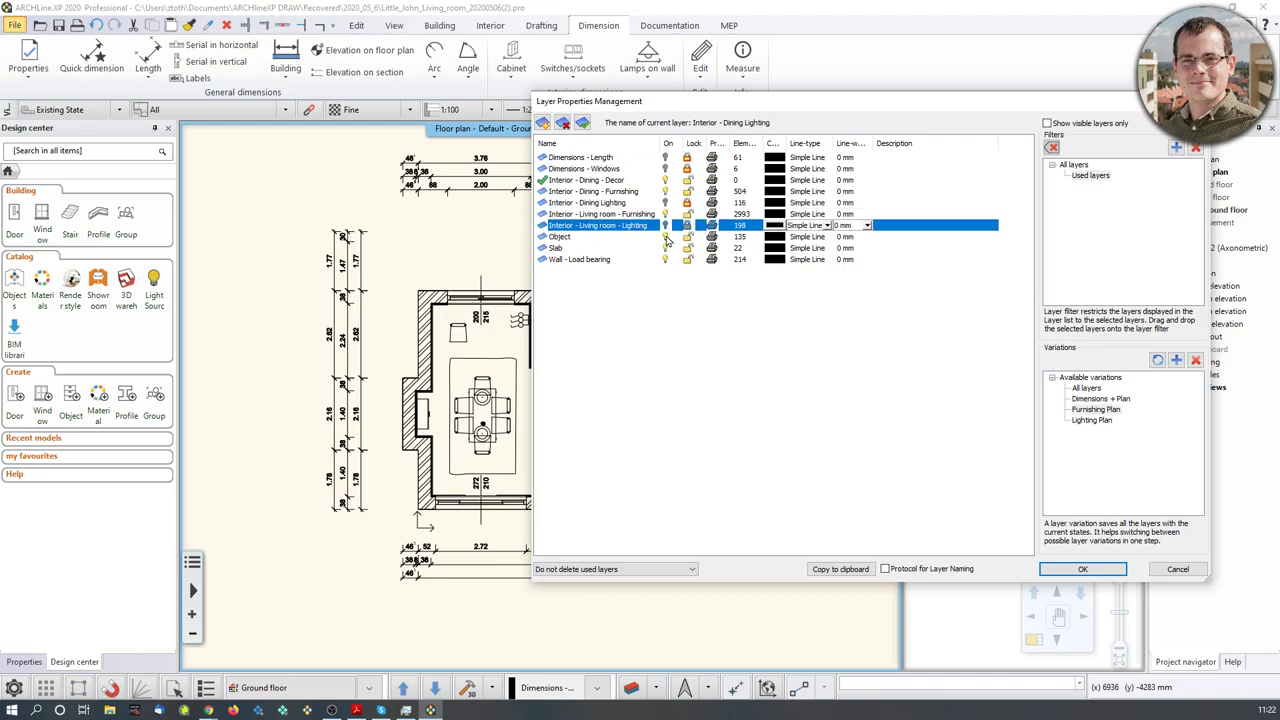
pyautogui.click(667, 238)
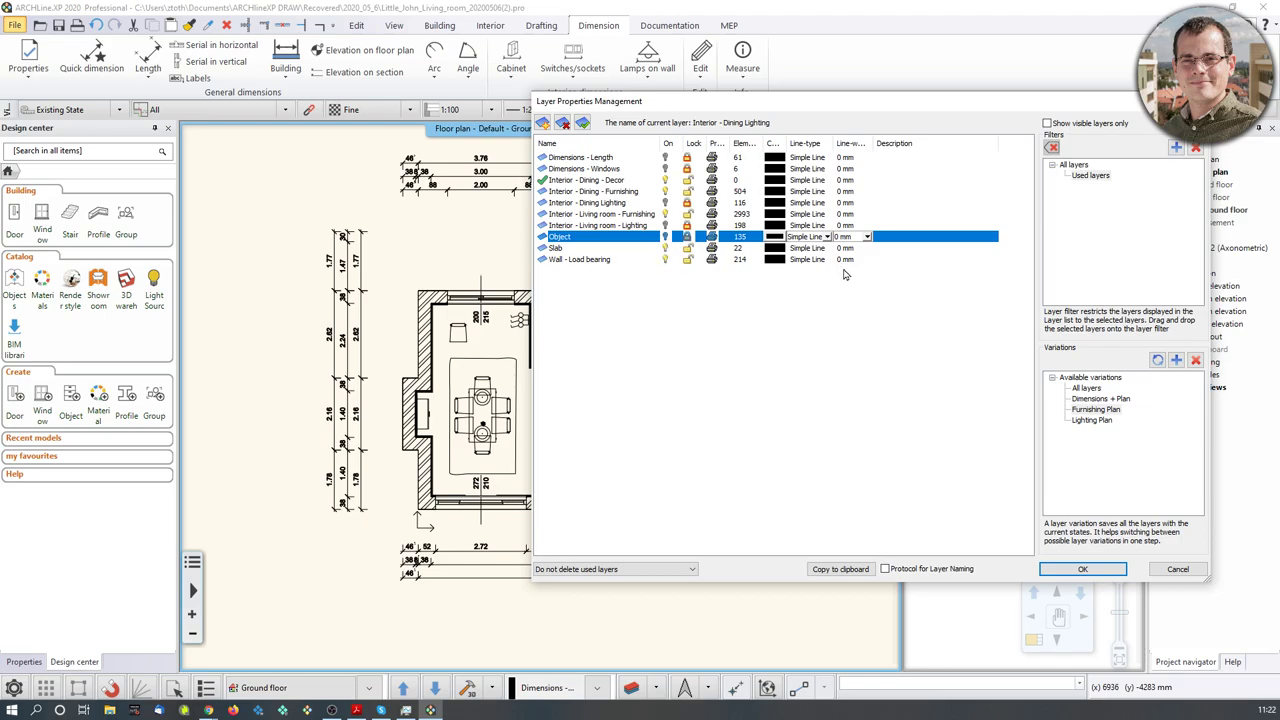
pyautogui.click(1158, 359)
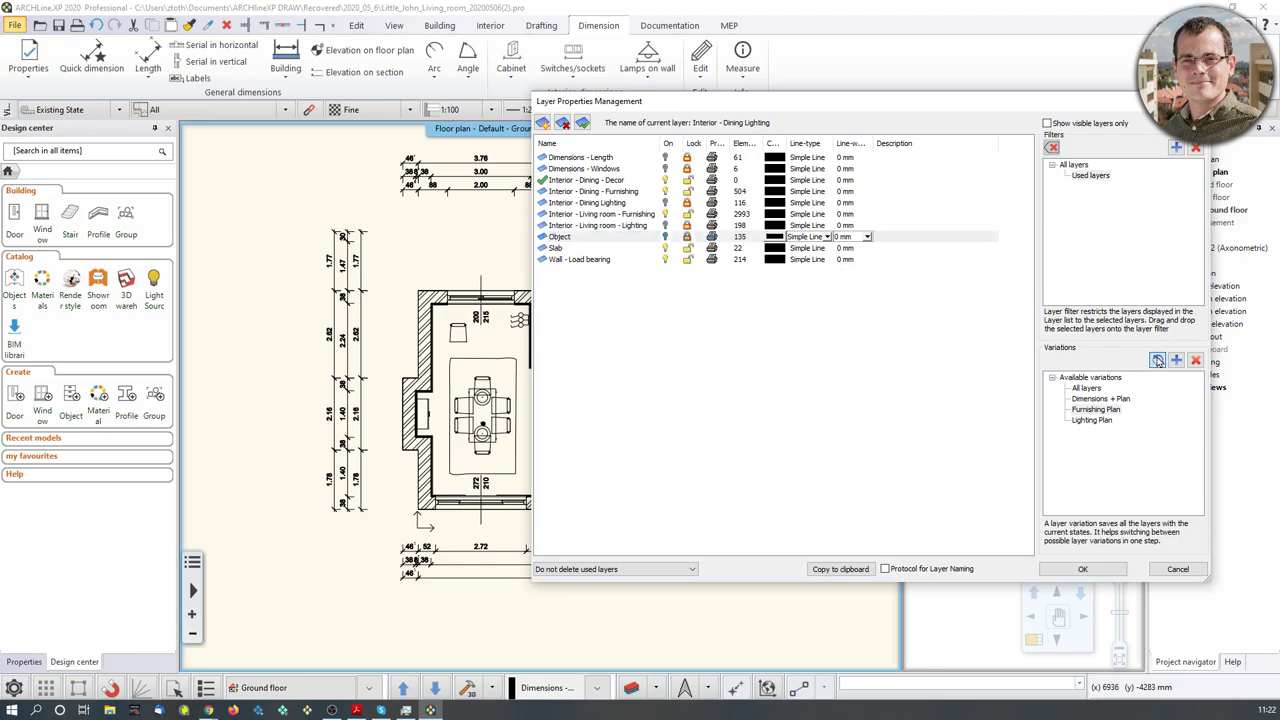
# Step: Activate the Dimensions + Plan variation and make Dimensions - Windows the current layer
pyautogui.click(1100, 399)
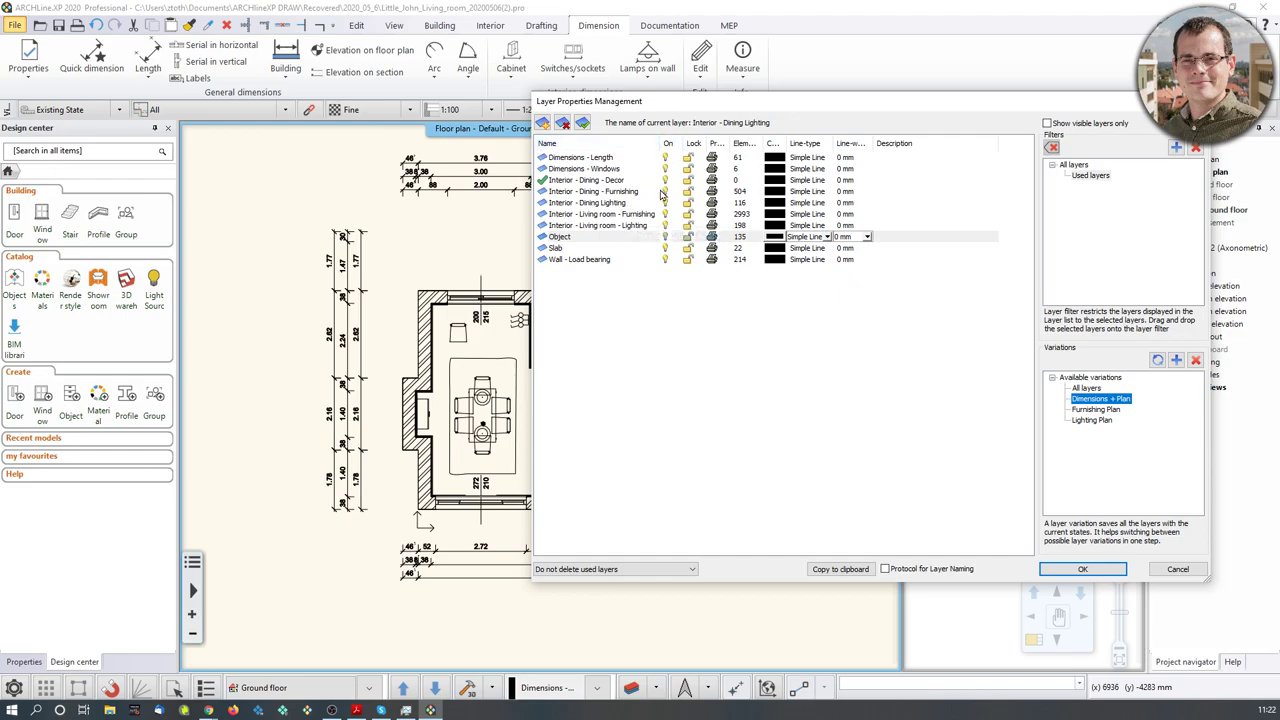
pyautogui.click(560, 169)
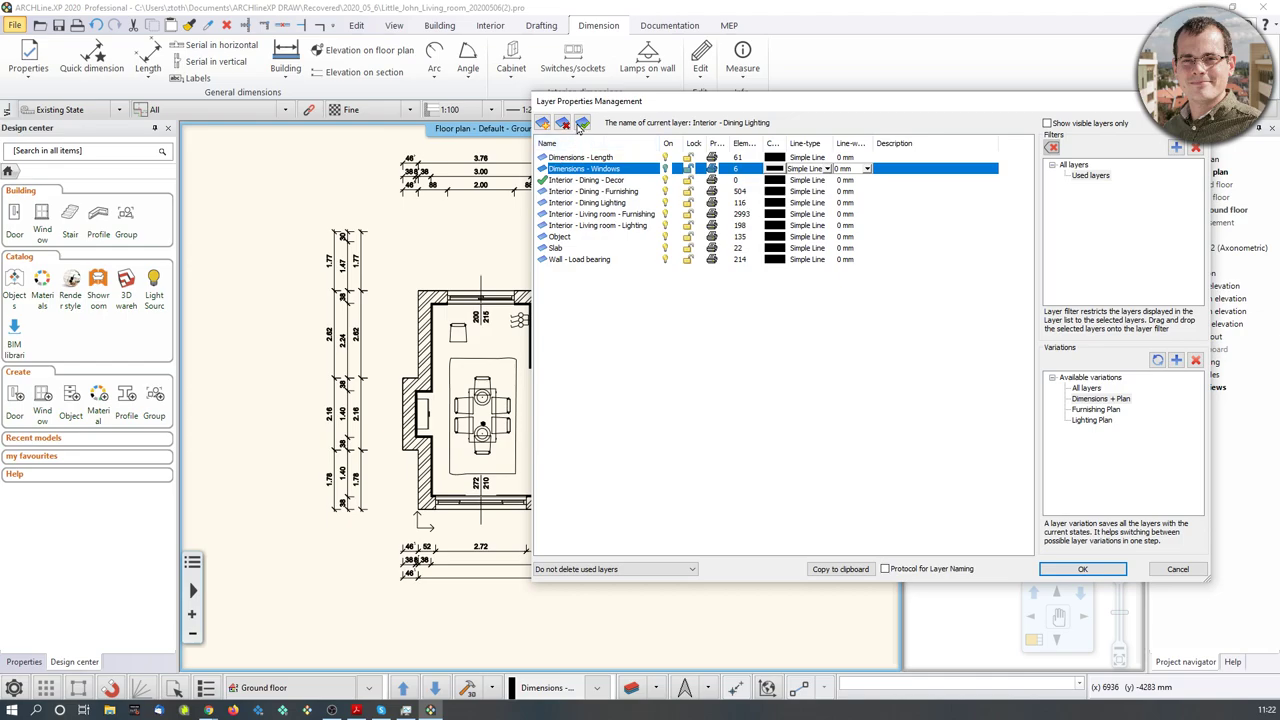
pyautogui.click(582, 122)
# Step: Switch off the Decor, Furnishing and Lighting layers of the dining and living room plus Object, and update the Dimensions + Plan variation
pyautogui.click(665, 182)
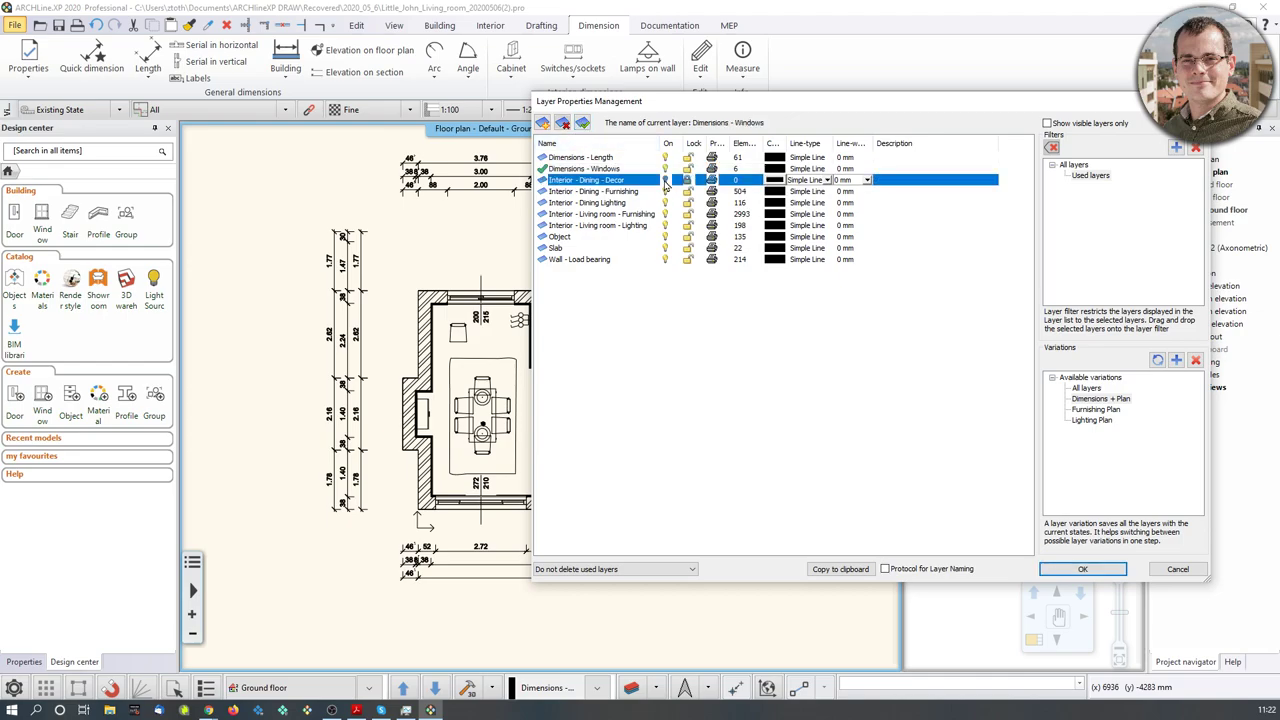
pyautogui.click(665, 191)
pyautogui.click(665, 203)
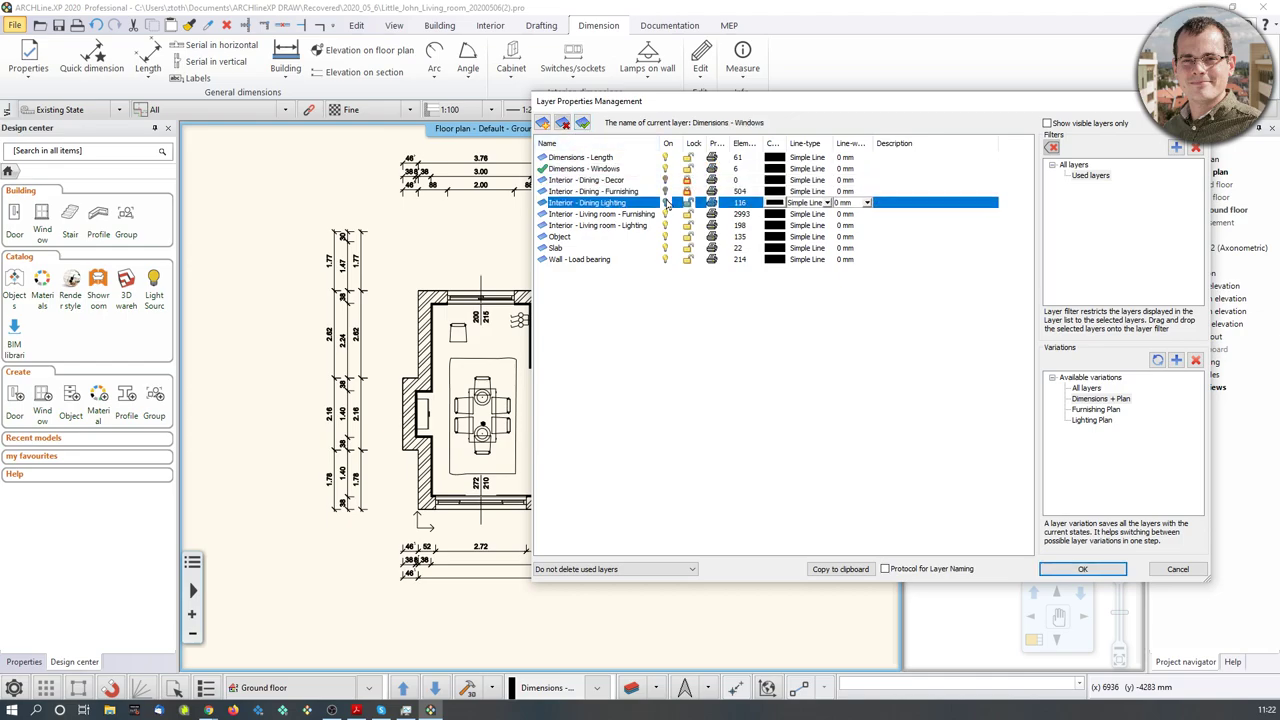
pyautogui.click(665, 214)
pyautogui.click(665, 225)
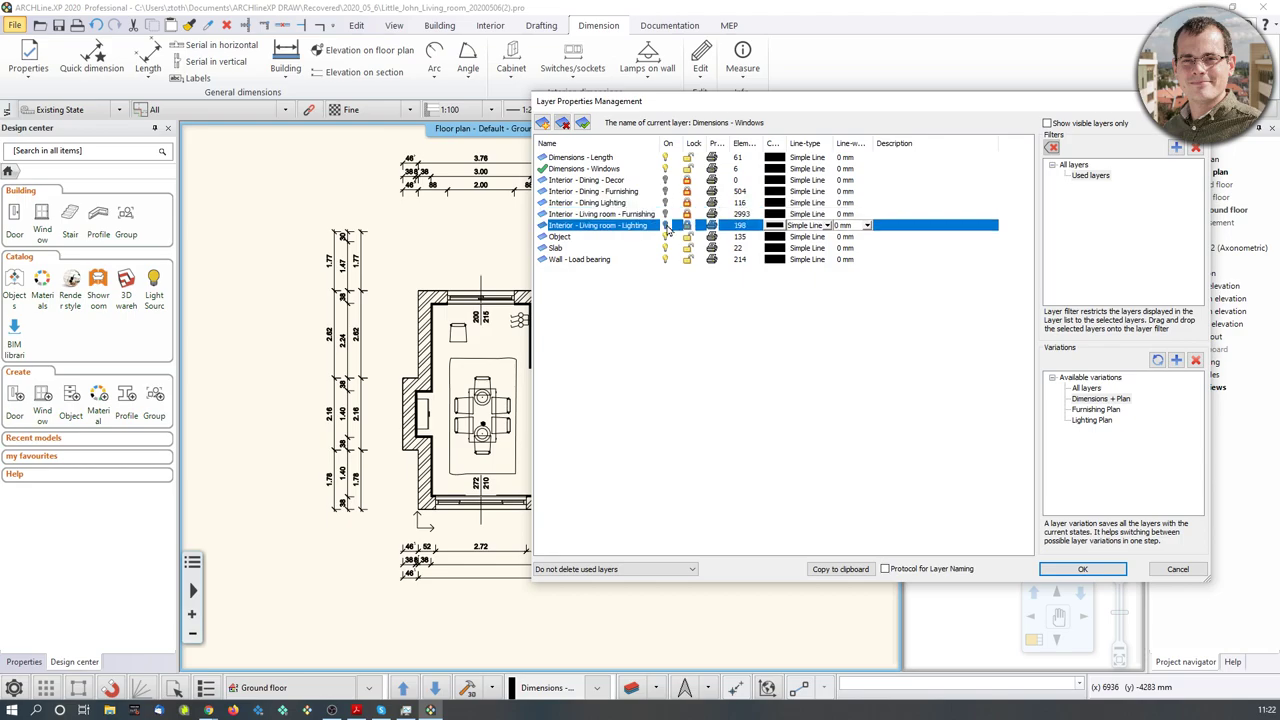
pyautogui.click(665, 236)
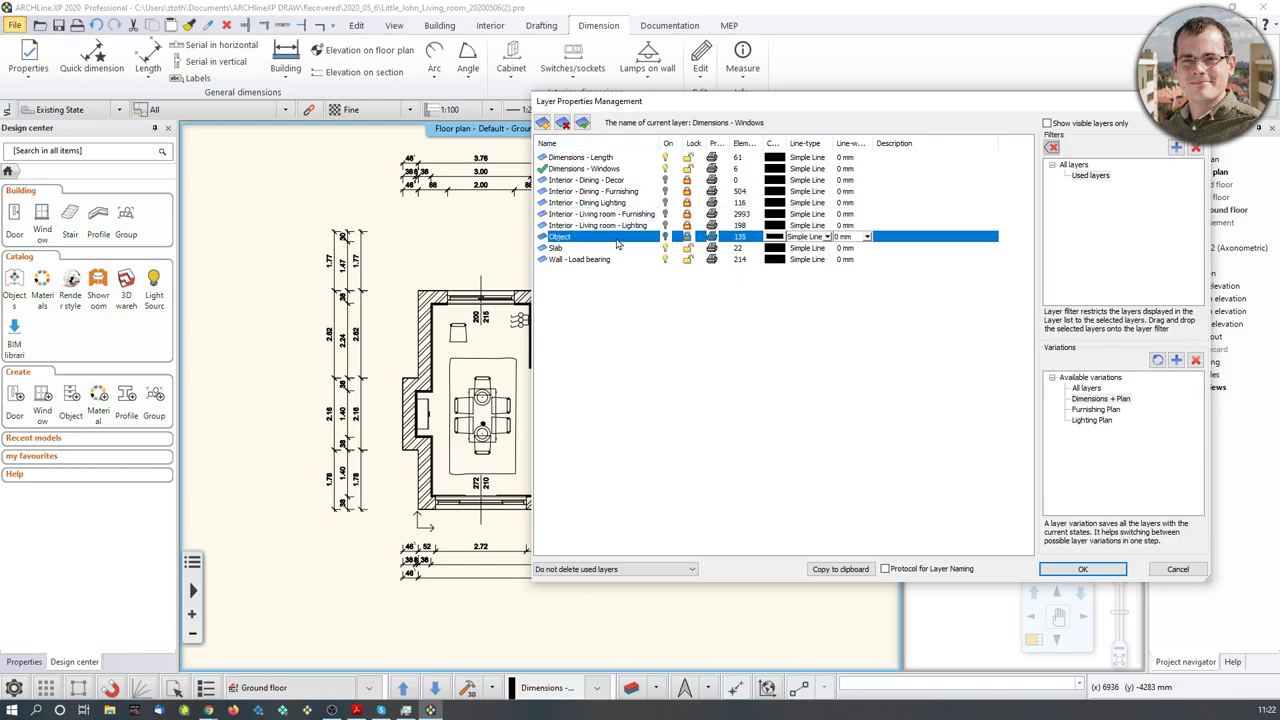
pyautogui.click(1158, 360)
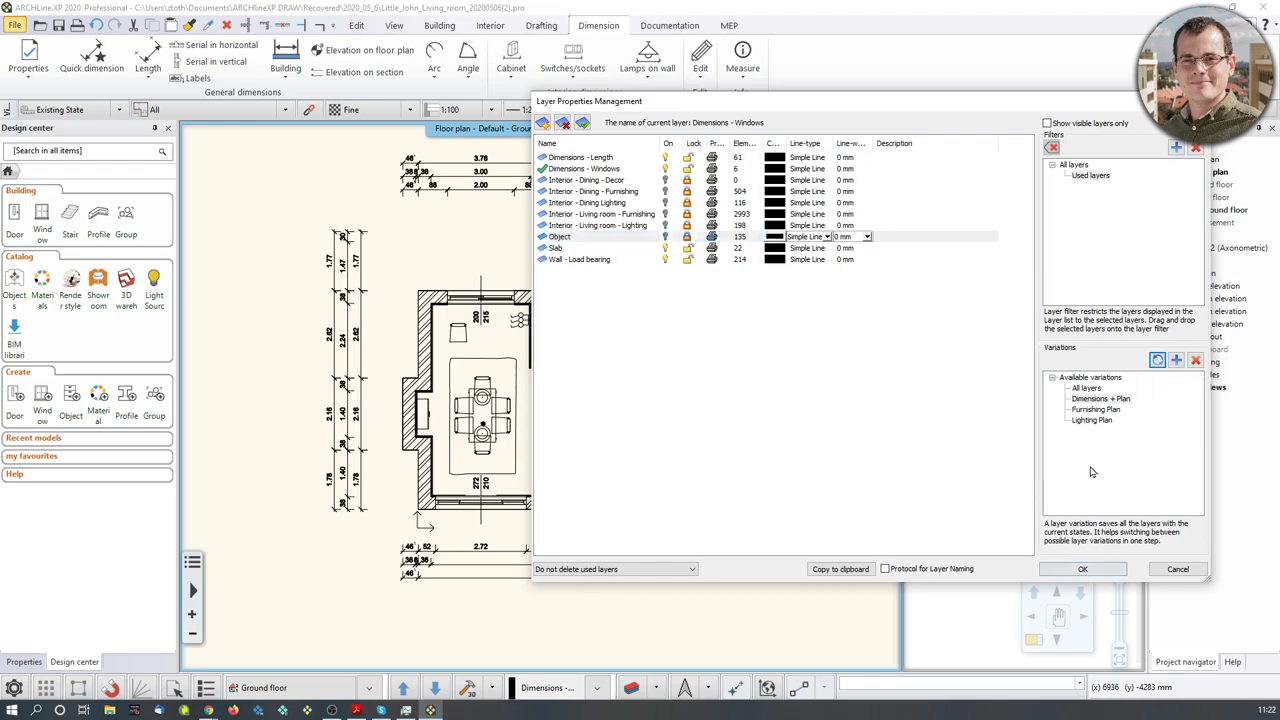
# Step: Check the three plan variations one after another in the layer manager, and apply Lighting Plan to the drawing
pyautogui.click(1098, 410)
pyautogui.click(1100, 420)
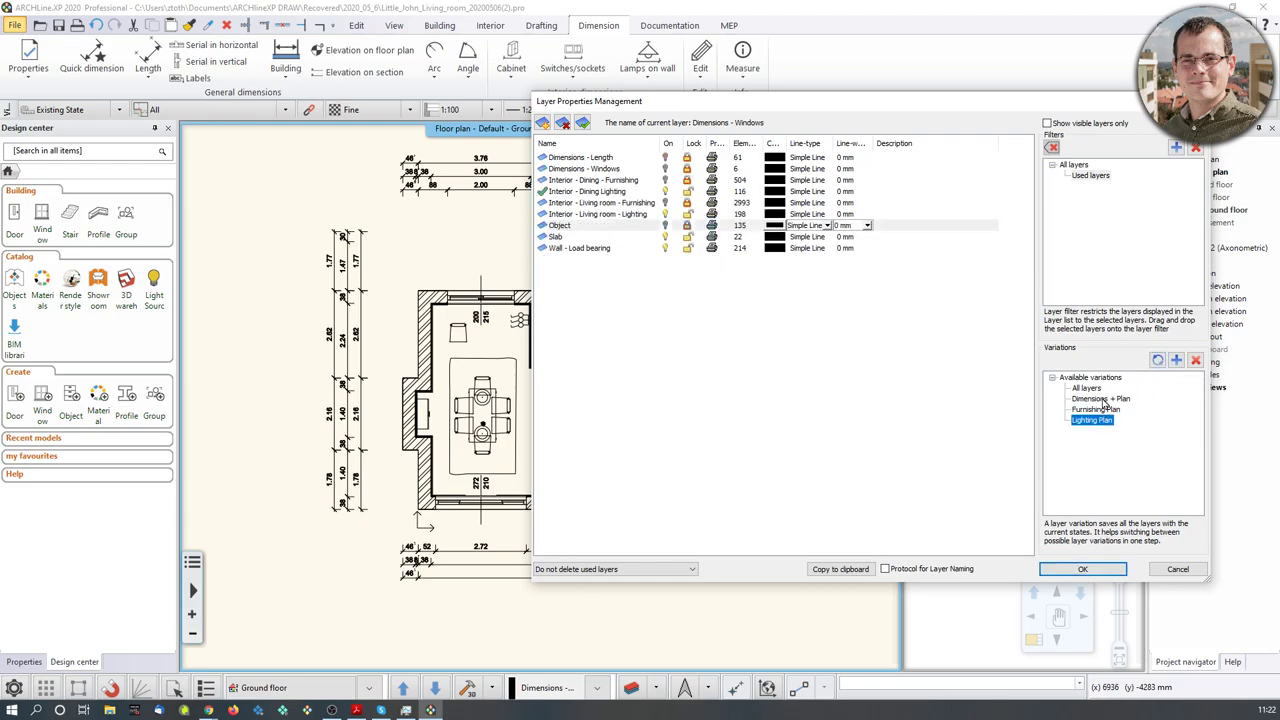
pyautogui.click(1103, 399)
pyautogui.click(1103, 410)
pyautogui.click(1103, 420)
pyautogui.click(1082, 569)
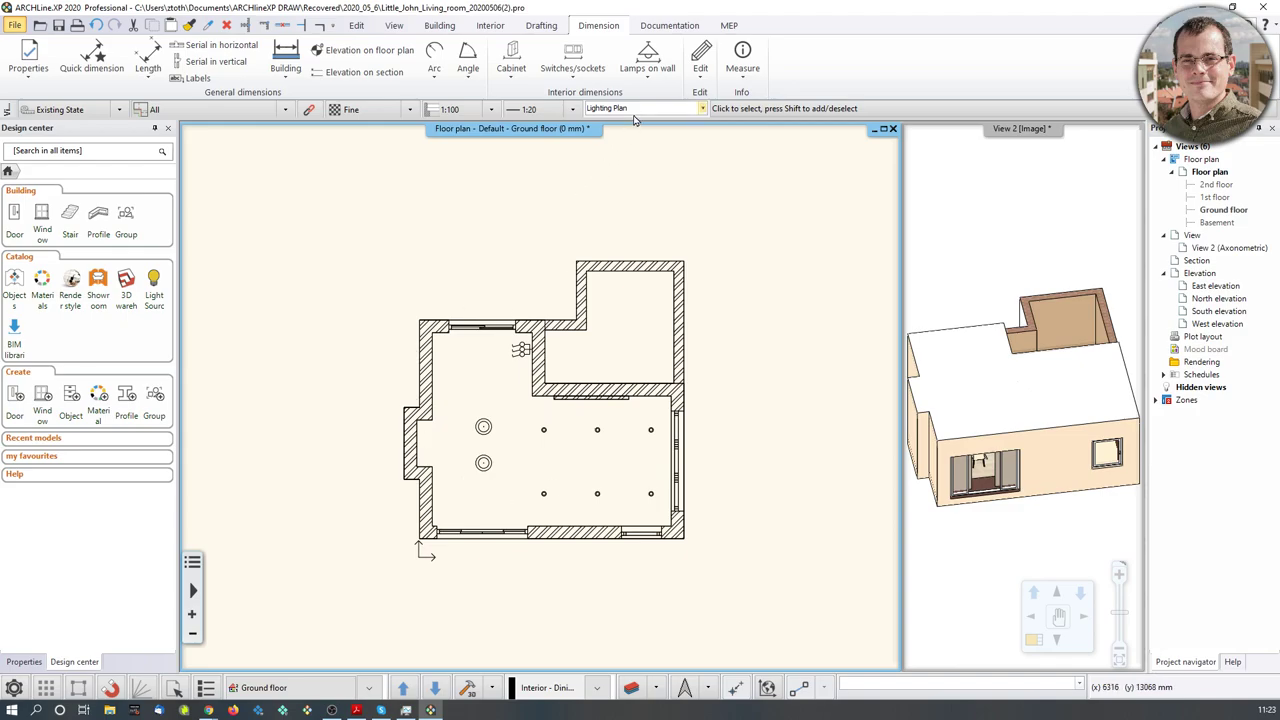
# Step: Show the floor plan in the Dimensions + Plan, Furnishing Plan and Lighting Plan variations in turn
pyautogui.click(704, 109)
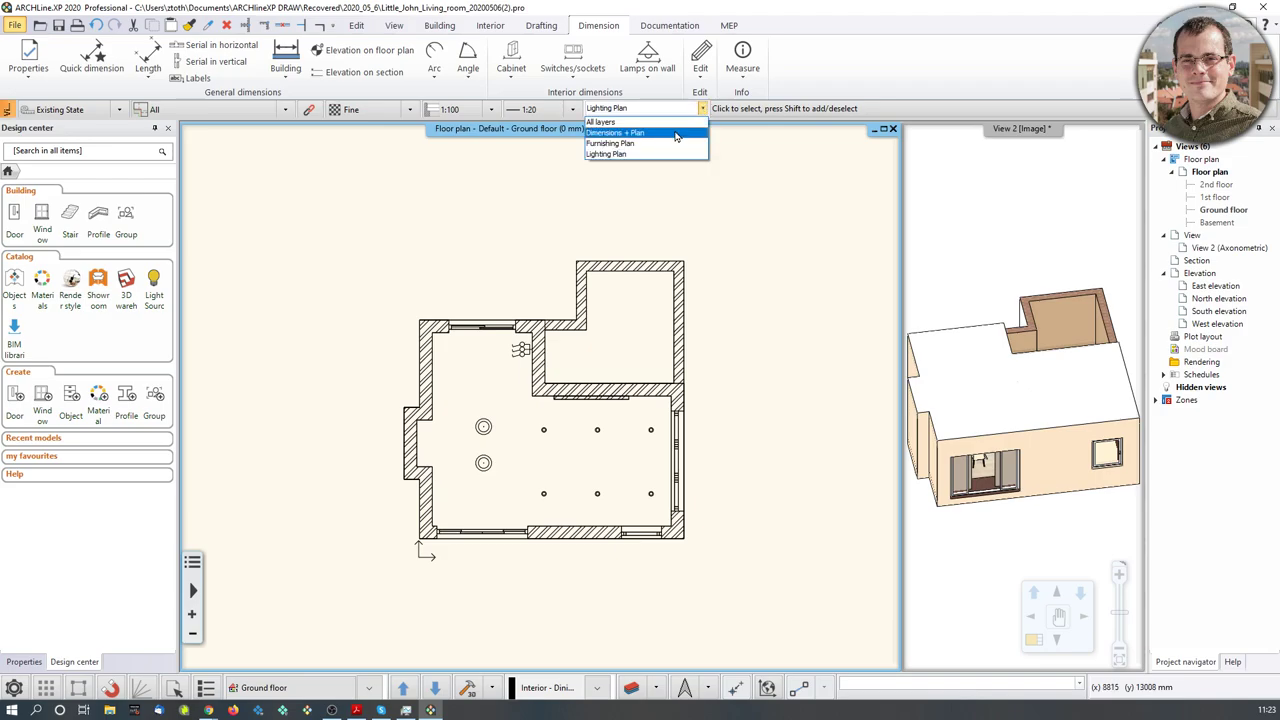
pyautogui.click(680, 132)
pyautogui.click(702, 110)
pyautogui.click(680, 143)
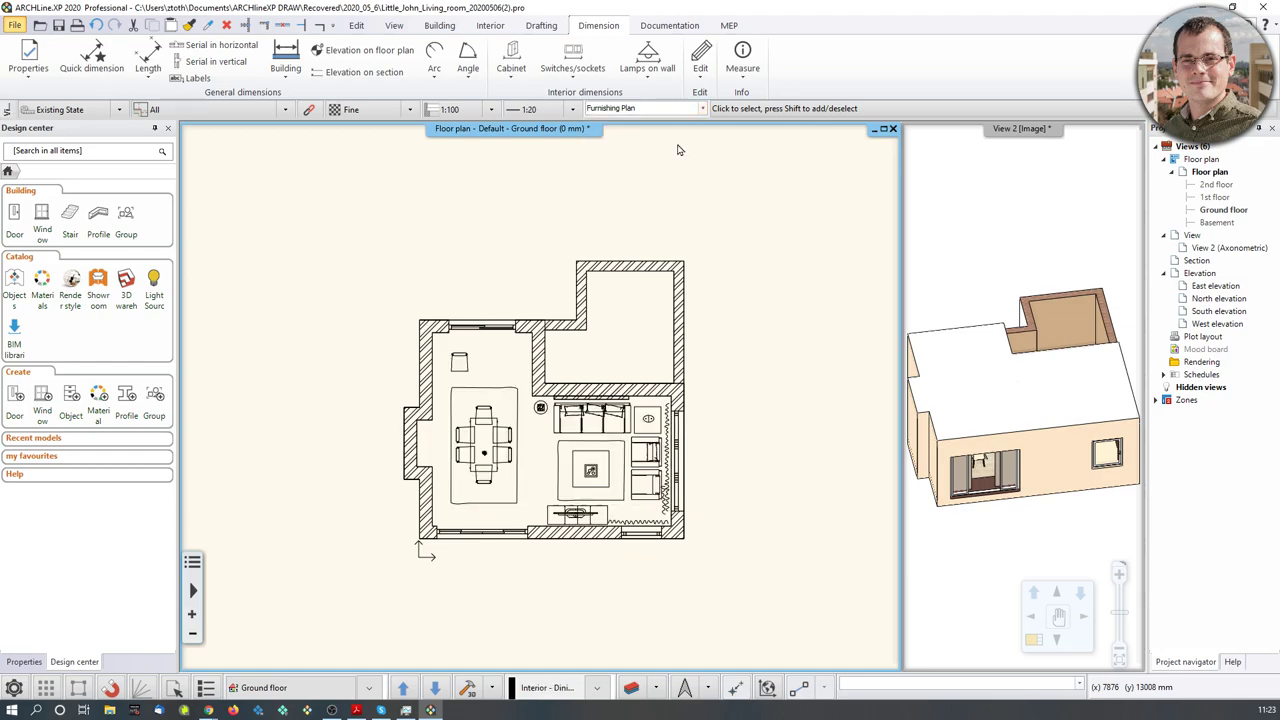
pyautogui.click(702, 109)
pyautogui.click(676, 153)
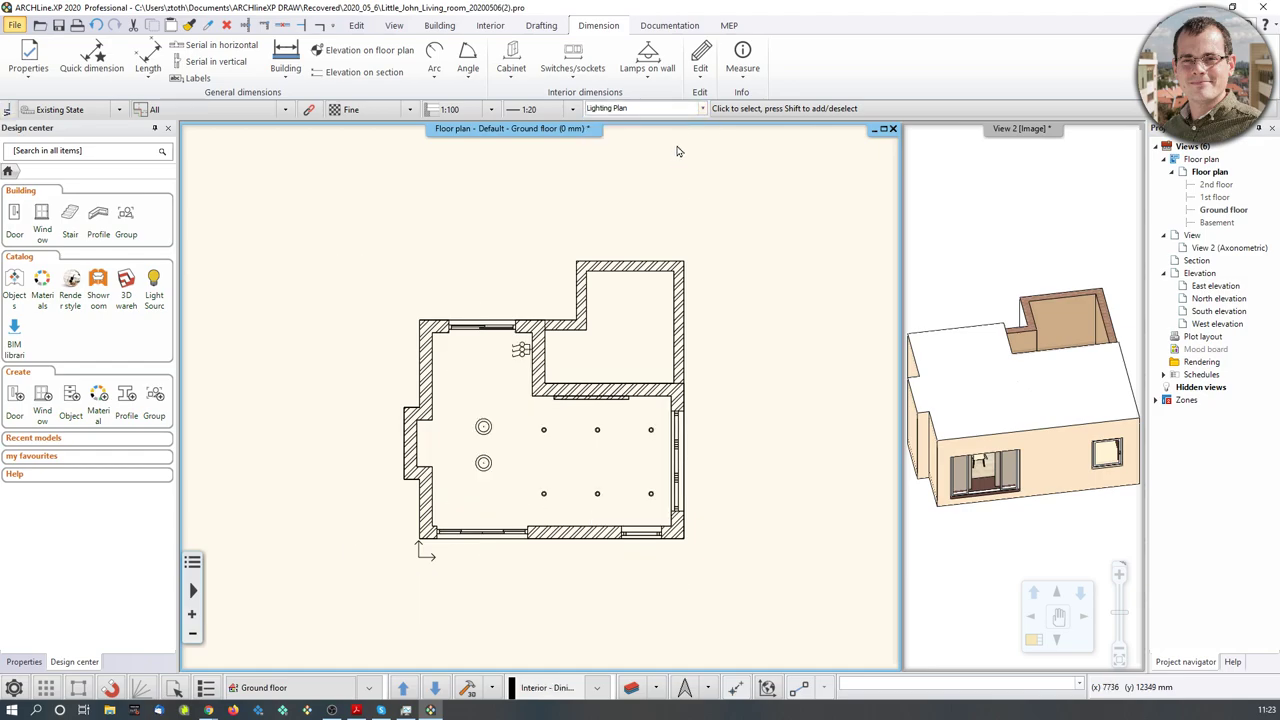
# Step: Compare the Furnishing Plan and Lighting Plan variations on the floor plan, ending with Furnishing Plan active
pyautogui.click(702, 109)
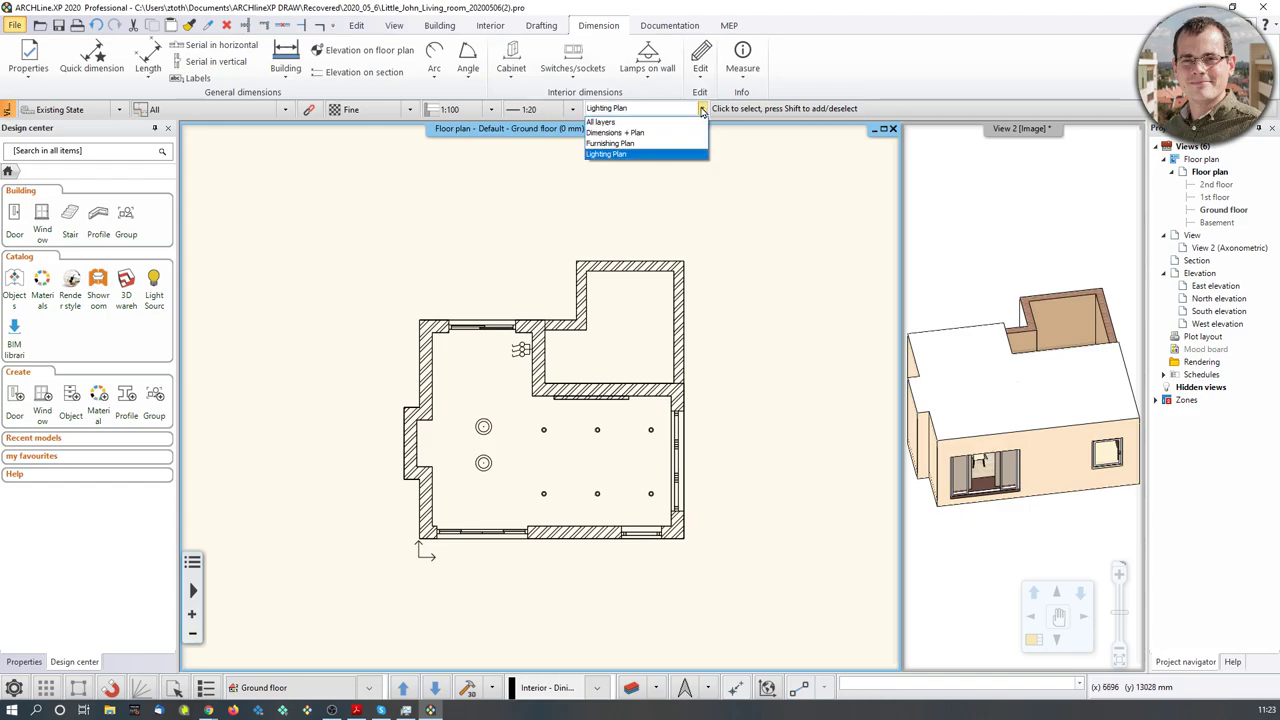
pyautogui.click(629, 145)
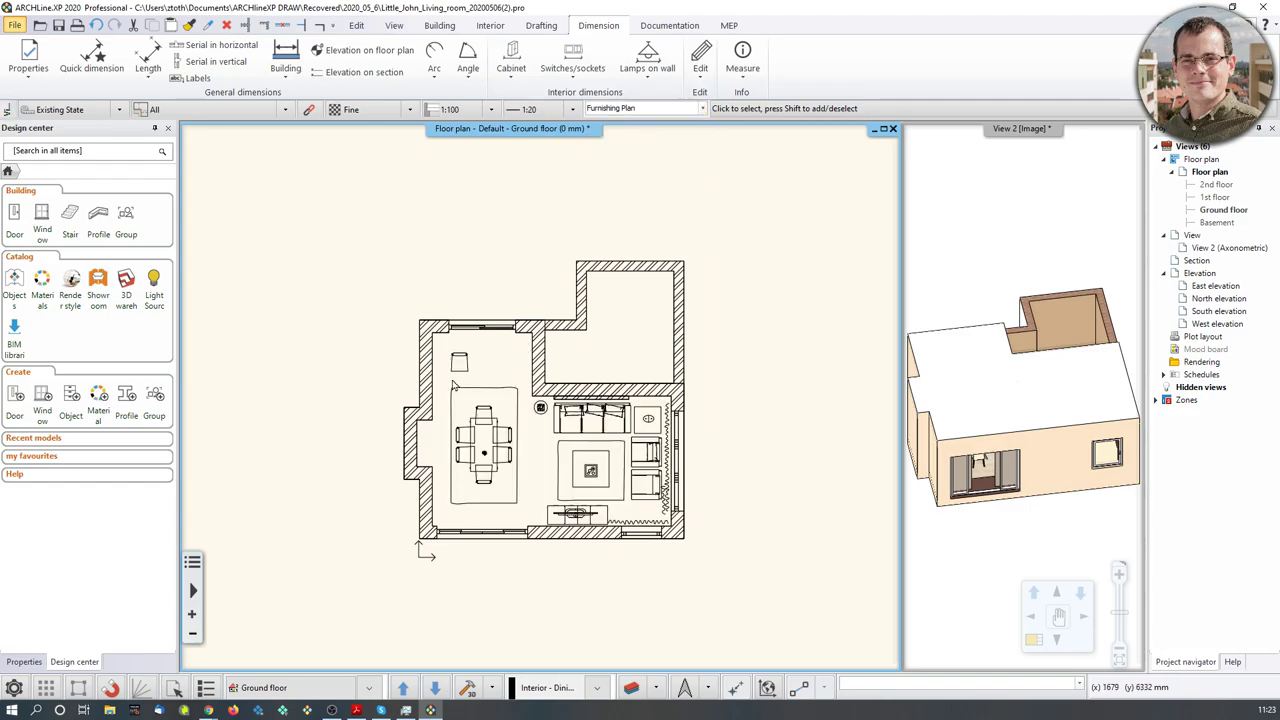
pyautogui.click(702, 109)
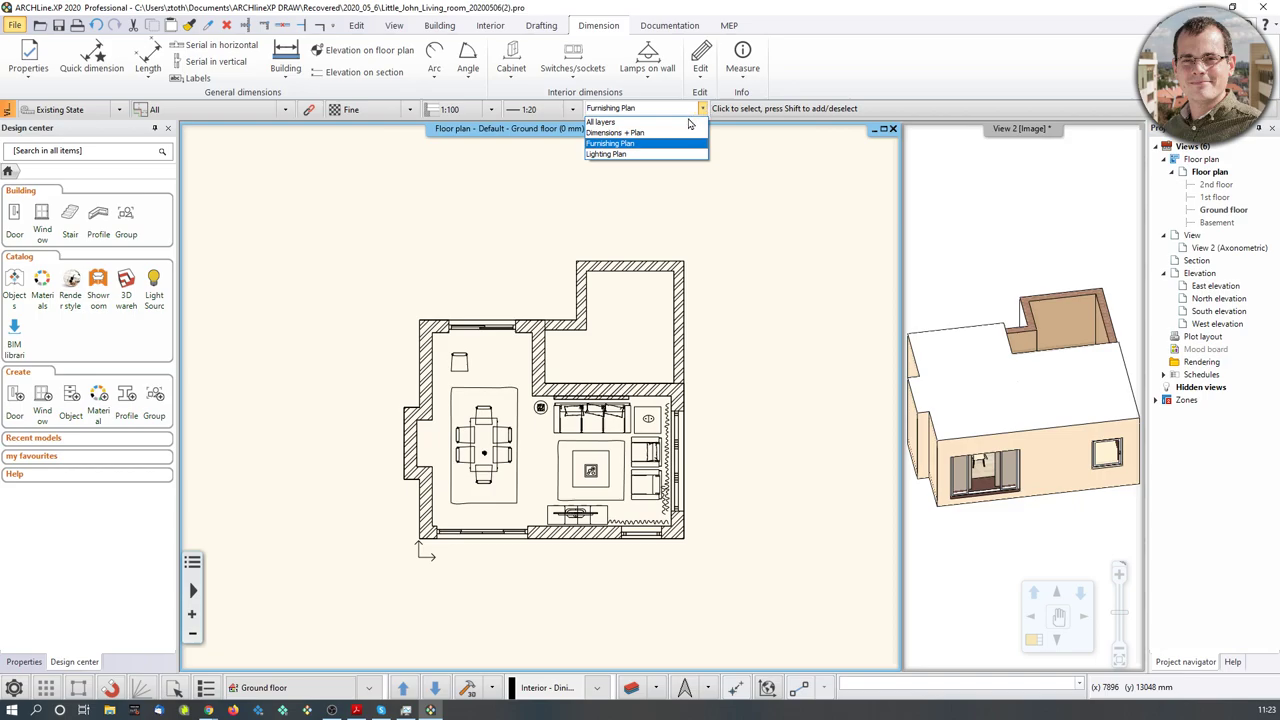
pyautogui.click(607, 155)
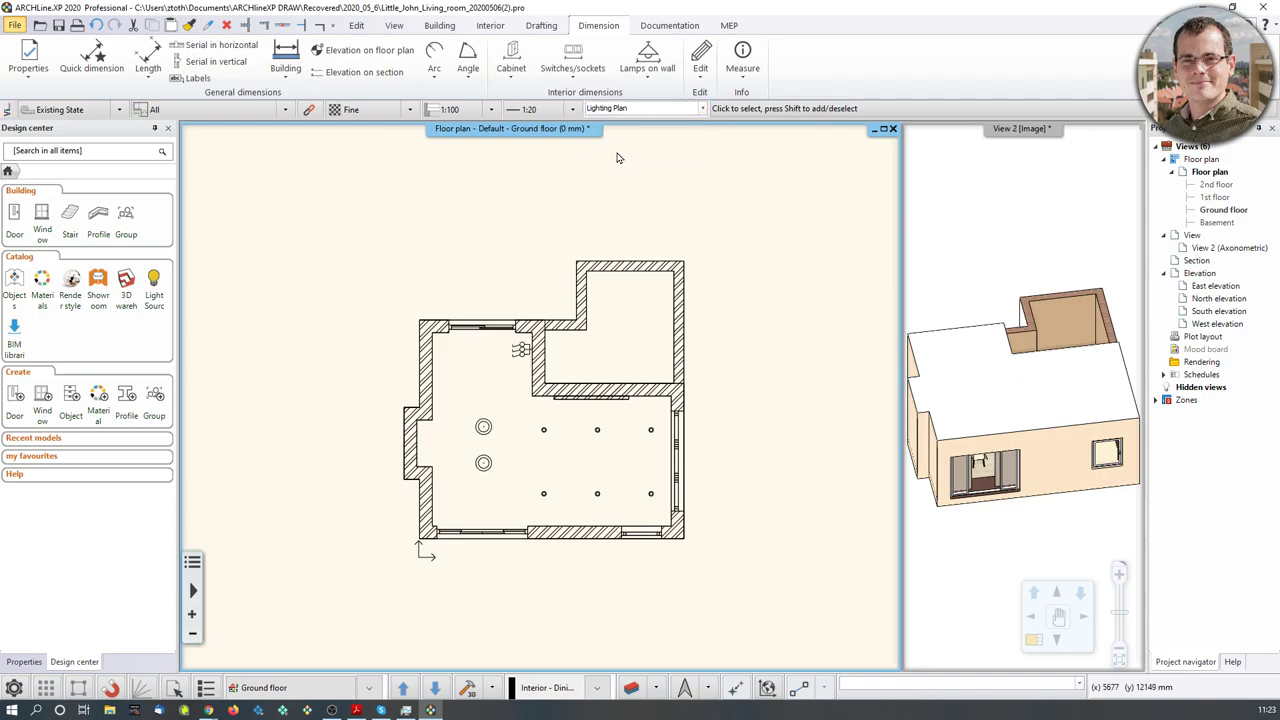
pyautogui.click(702, 110)
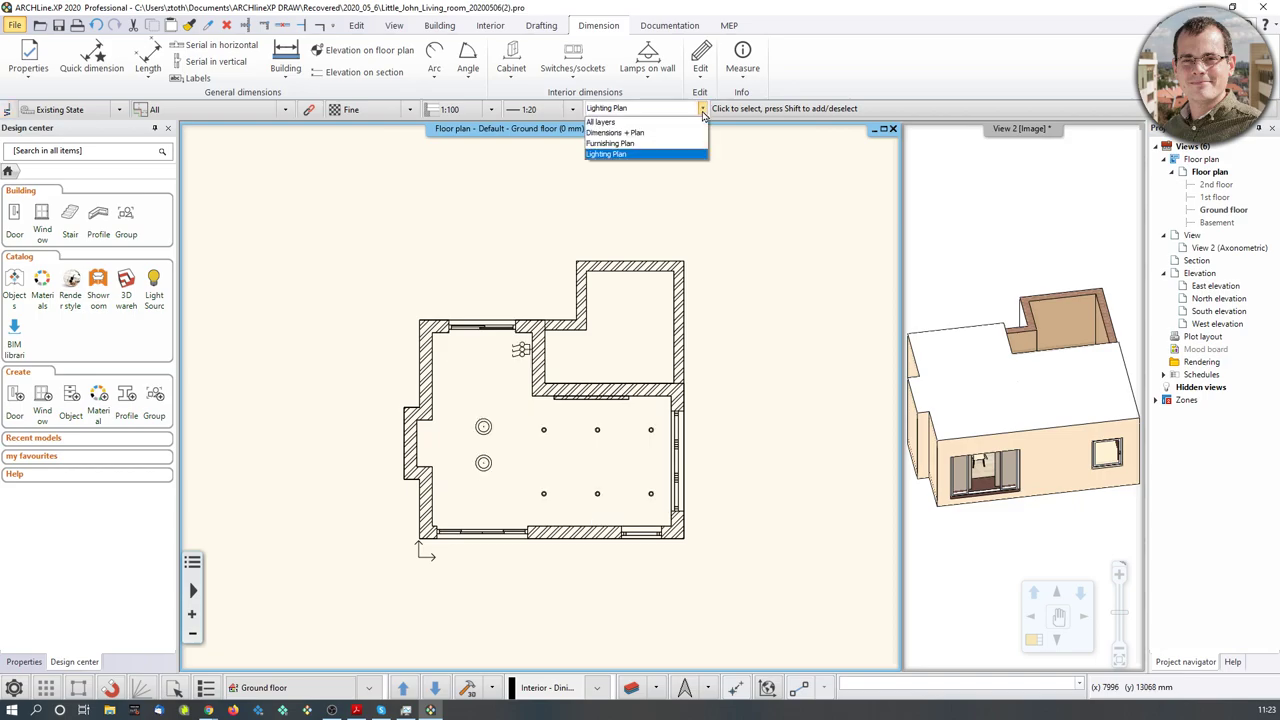
pyautogui.click(645, 145)
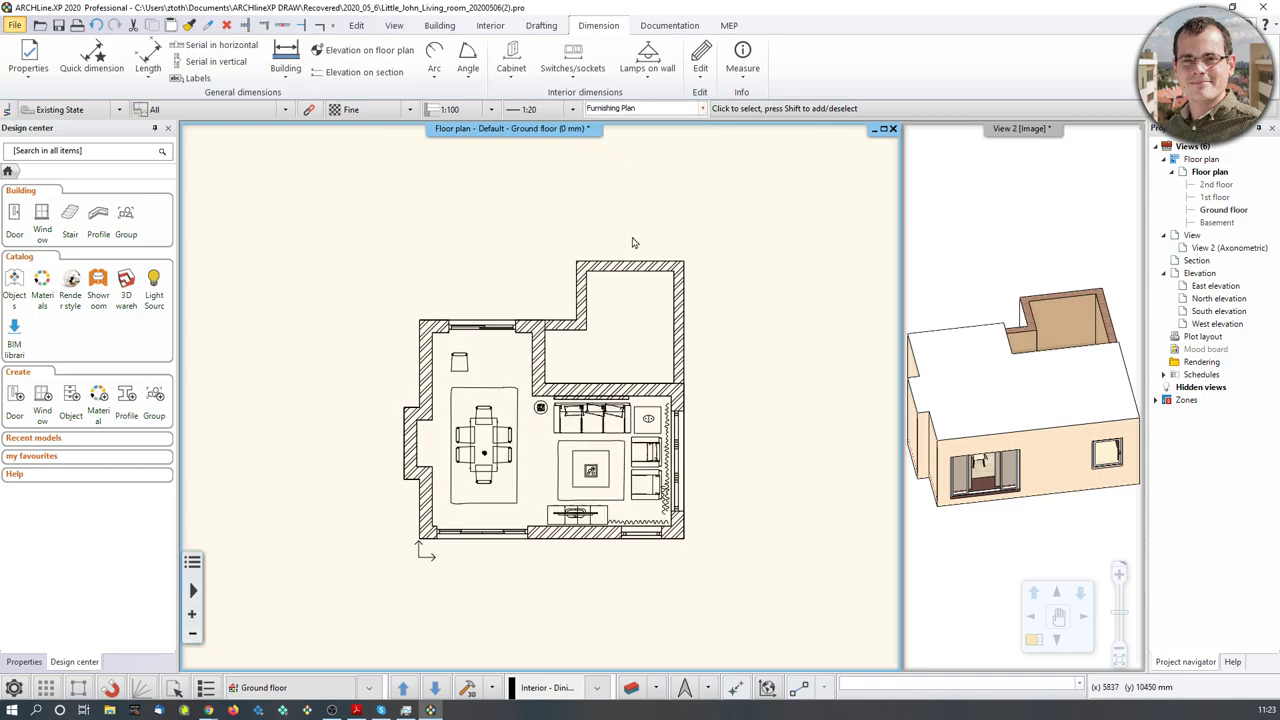
# Step: Rebuild the 3D model and set up an interior perspective view with camera and target heights of 1400 mm and a 60° angle
pyautogui.click(469, 689)
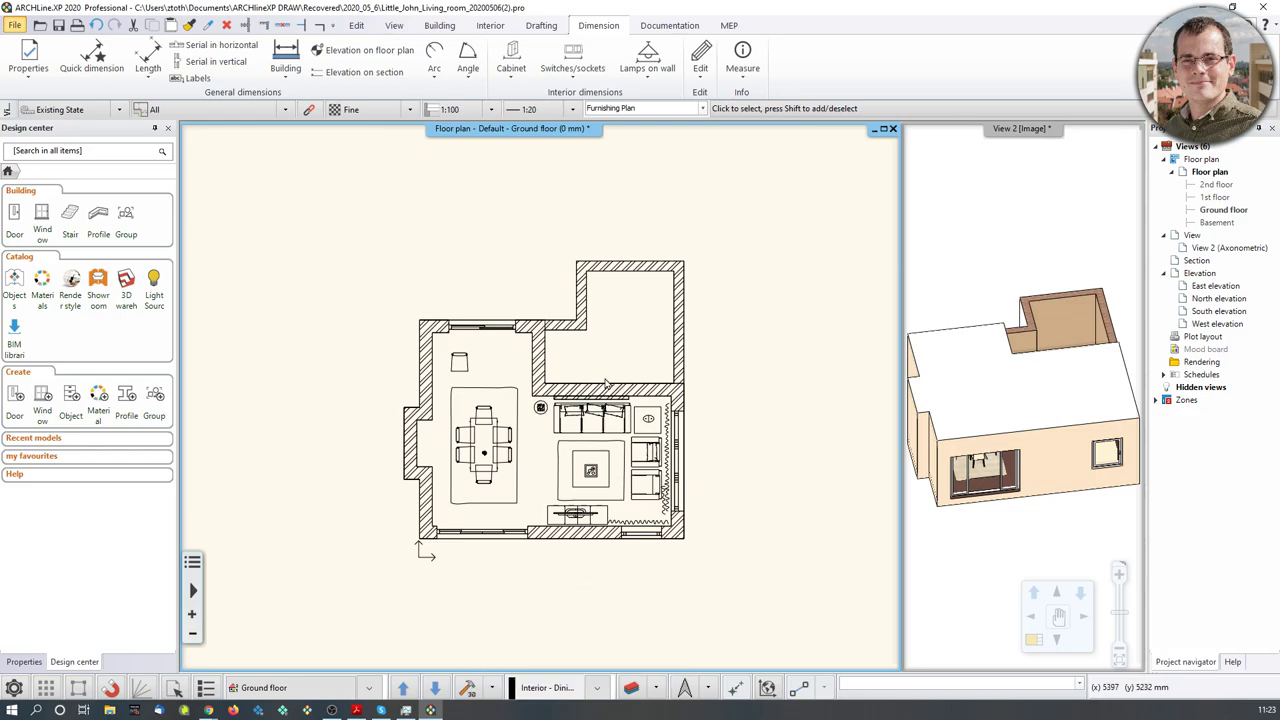
pyautogui.click(969, 572)
pyautogui.click(1057, 639)
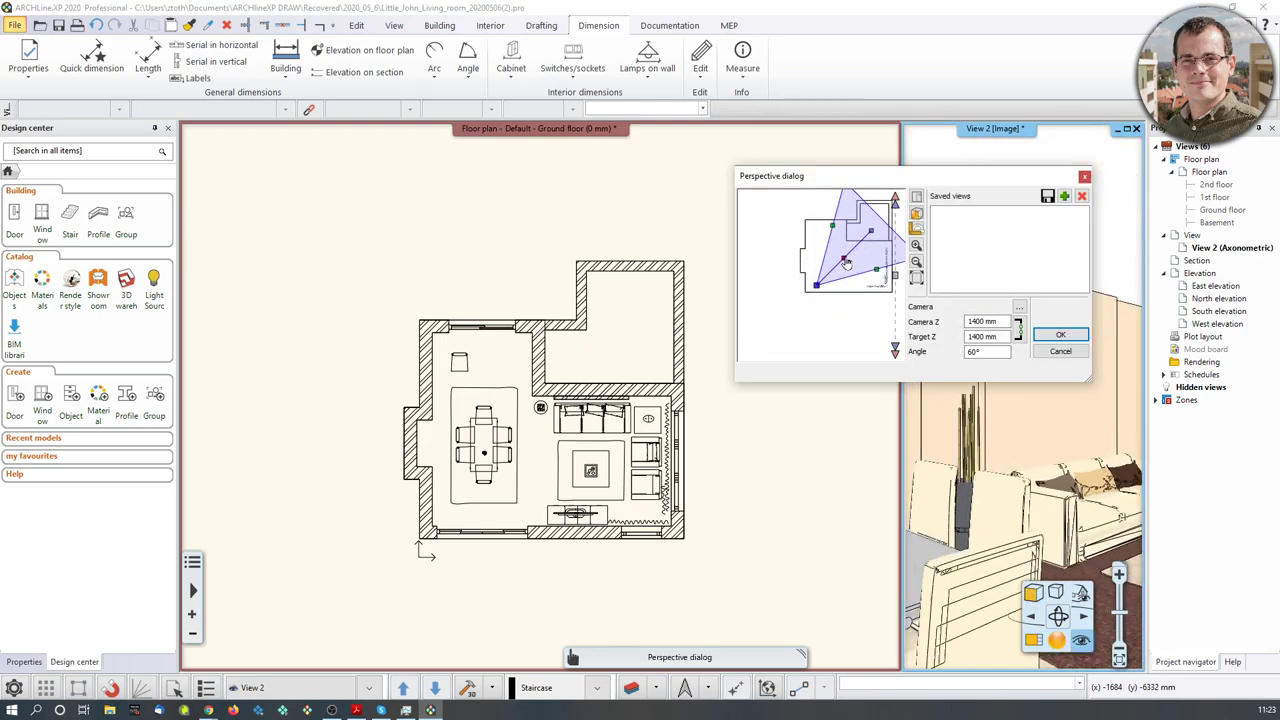
pyautogui.click(1058, 338)
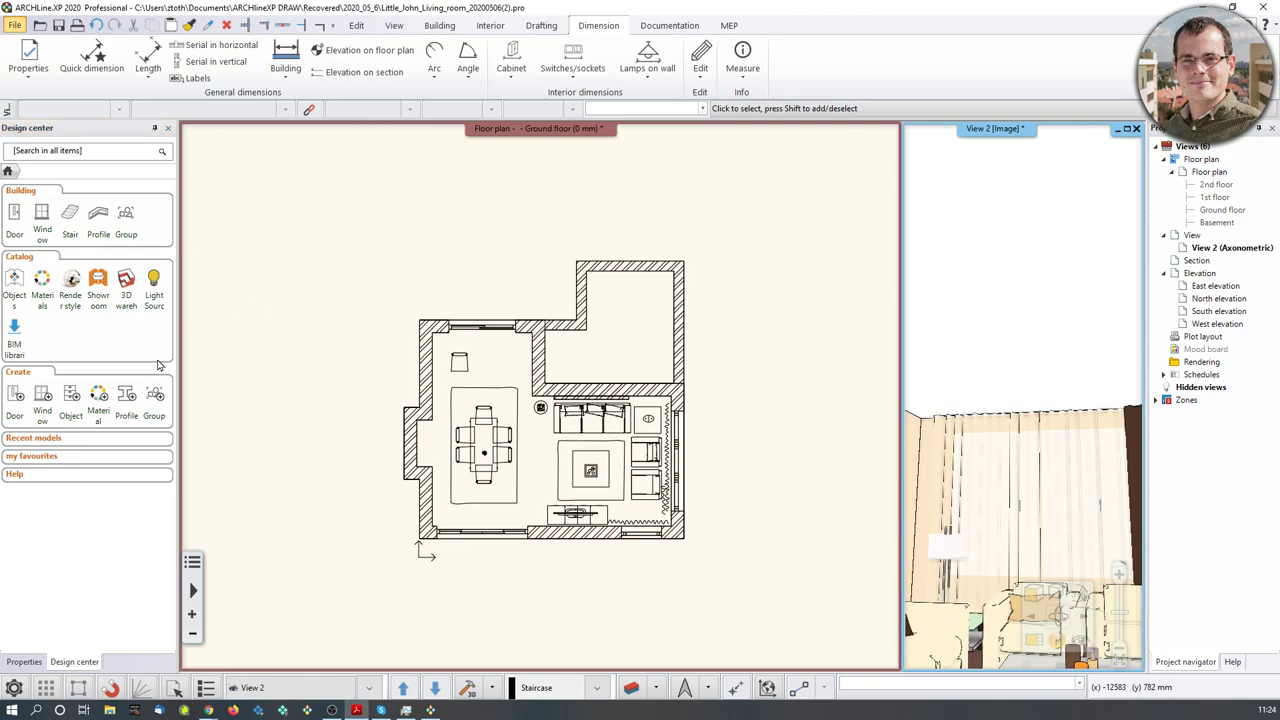
# Step: Return the 3D view from the interior perspective to an axonometric view and swap it with the floor plan into the larger window
pyautogui.click(468, 465)
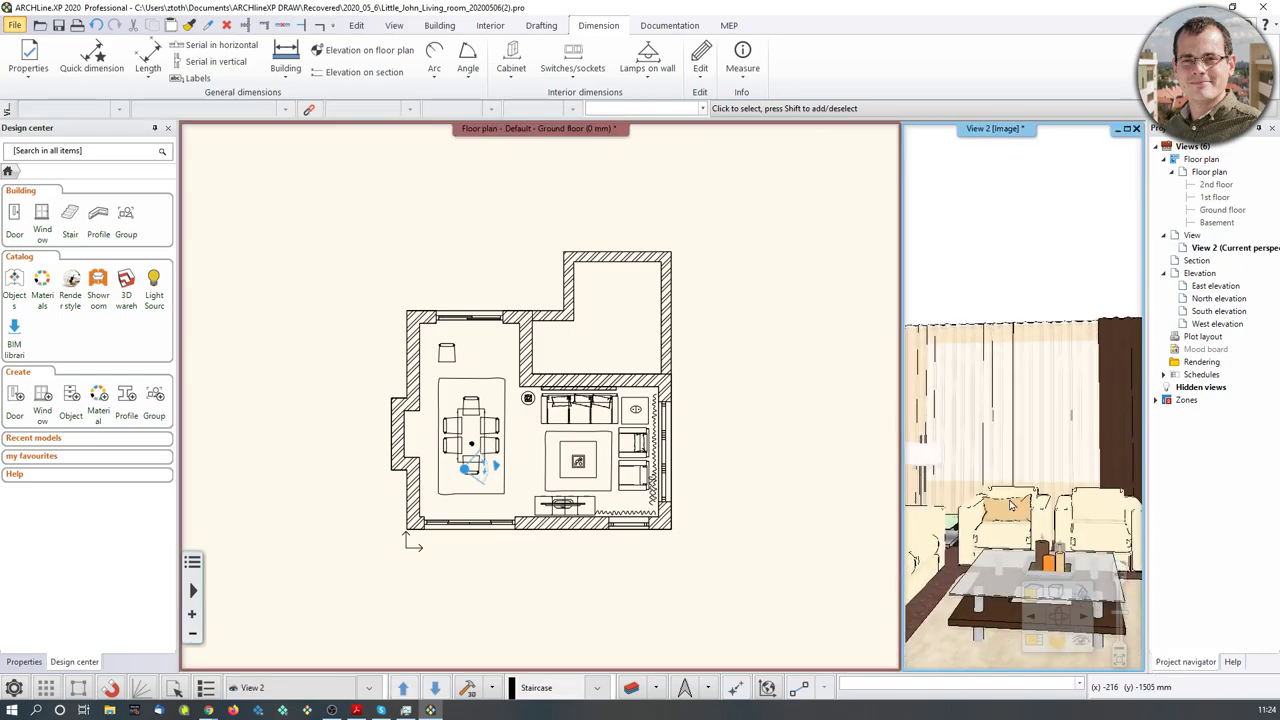
pyautogui.click(659, 441)
pyautogui.scroll(3, 659, 441)
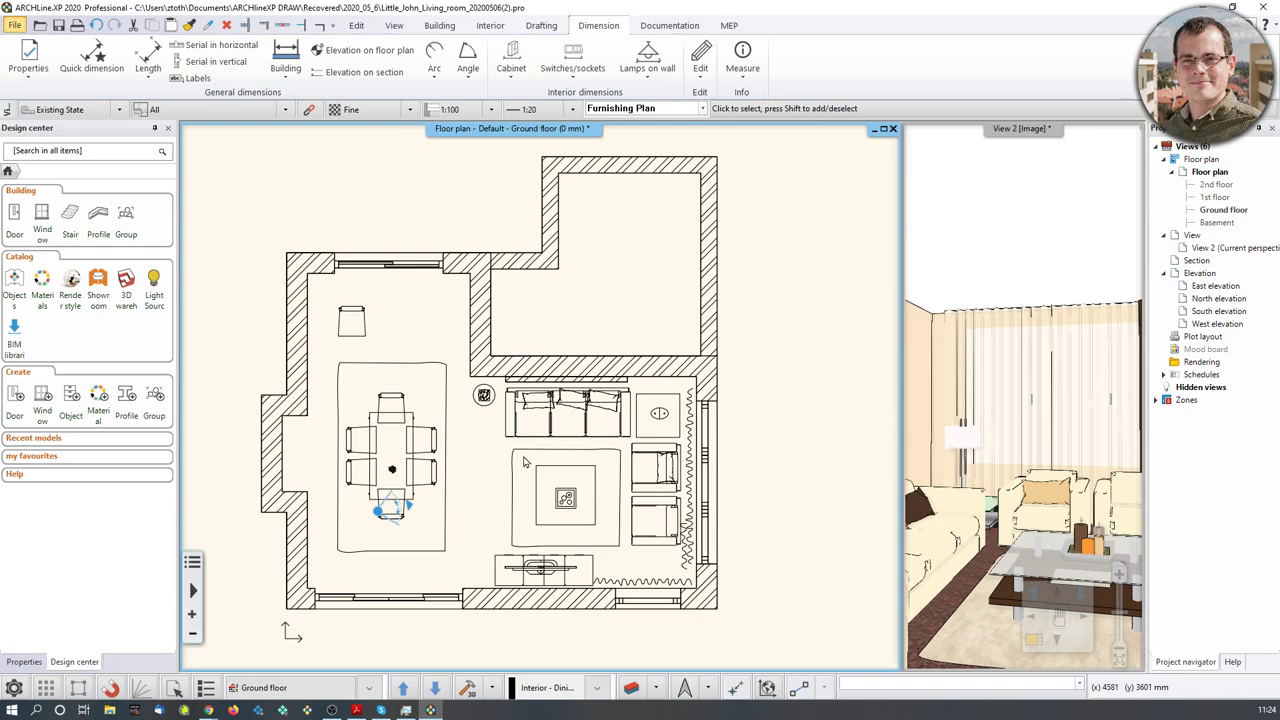
pyautogui.moveTo(527, 462); pyautogui.dragTo(545, 454, button='middle')
pyautogui.click(983, 497)
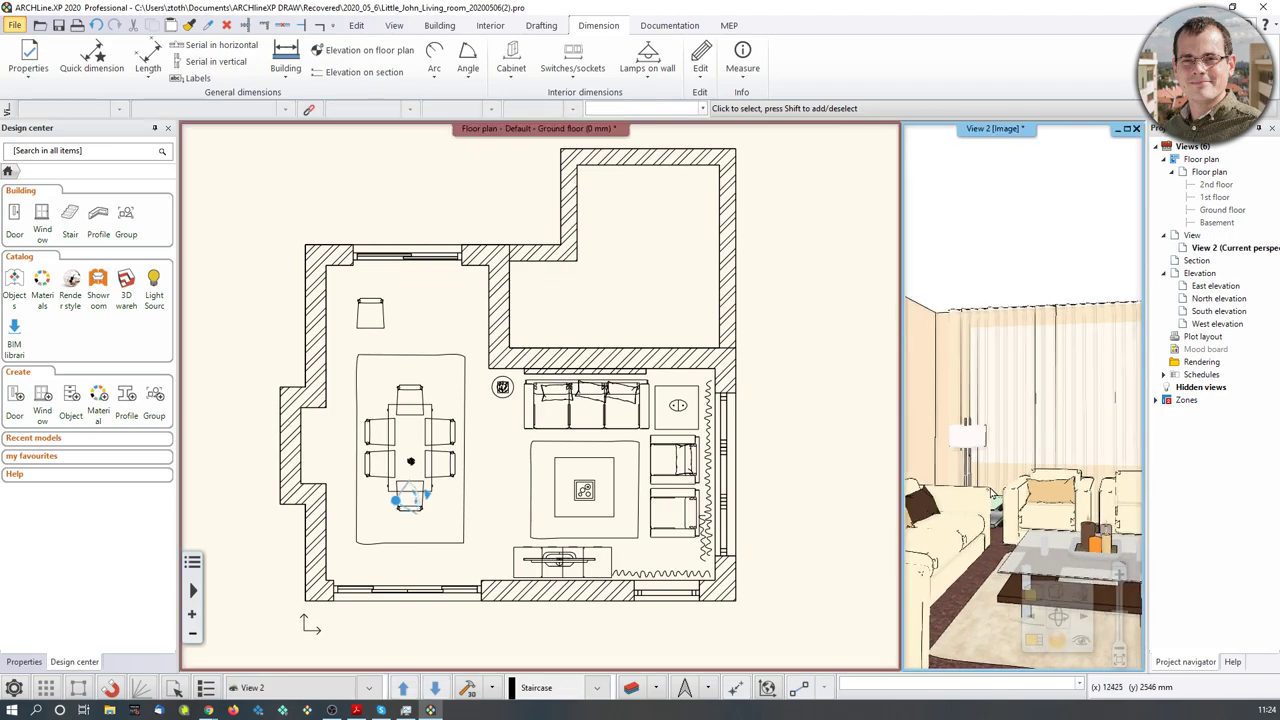
pyautogui.click(1035, 595)
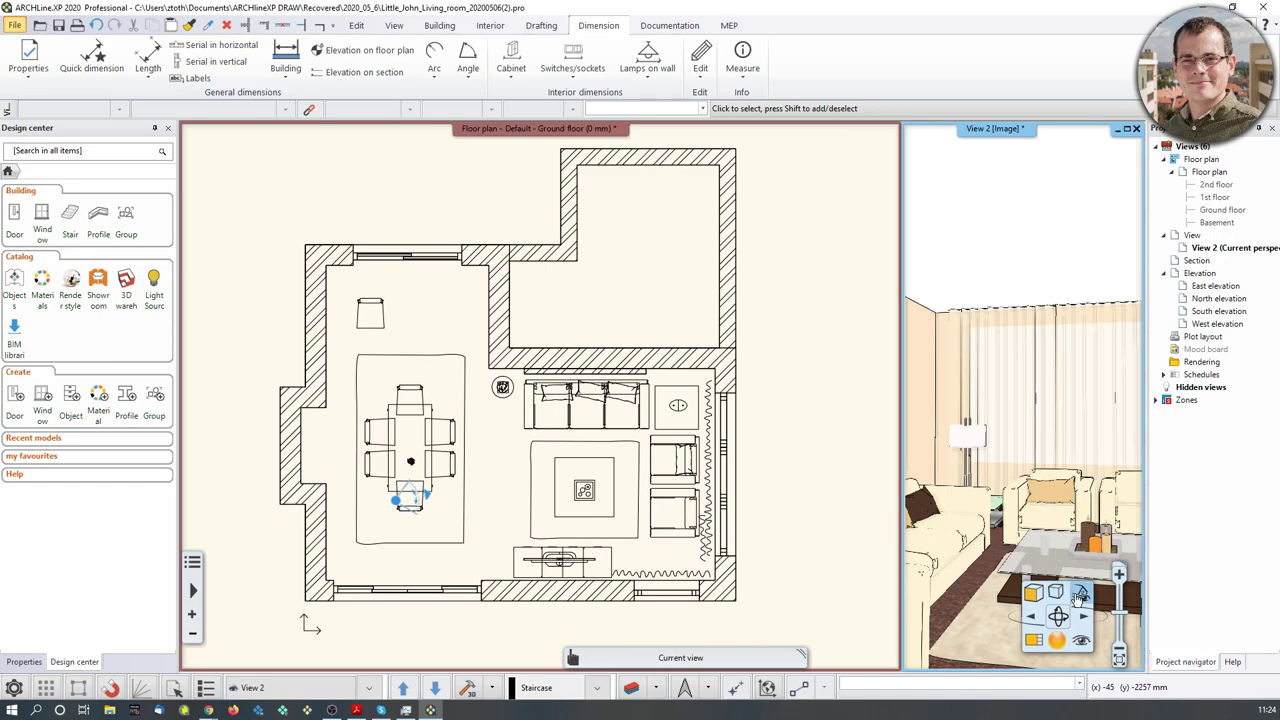
pyautogui.click(1128, 480)
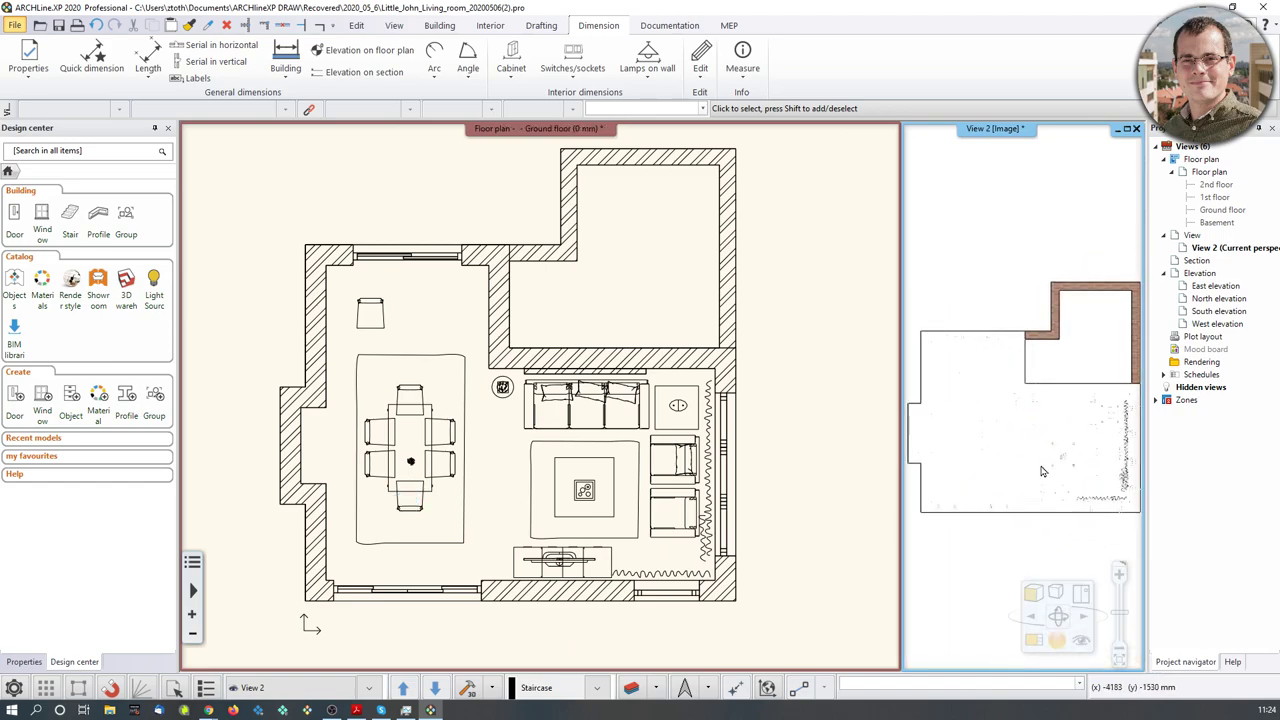
pyautogui.moveTo(997, 418)
pyautogui.mouseDown()
pyautogui.moveTo(988, 320)
pyautogui.moveTo(1000, 400)
pyautogui.mouseUp()
pyautogui.click(1010, 634)
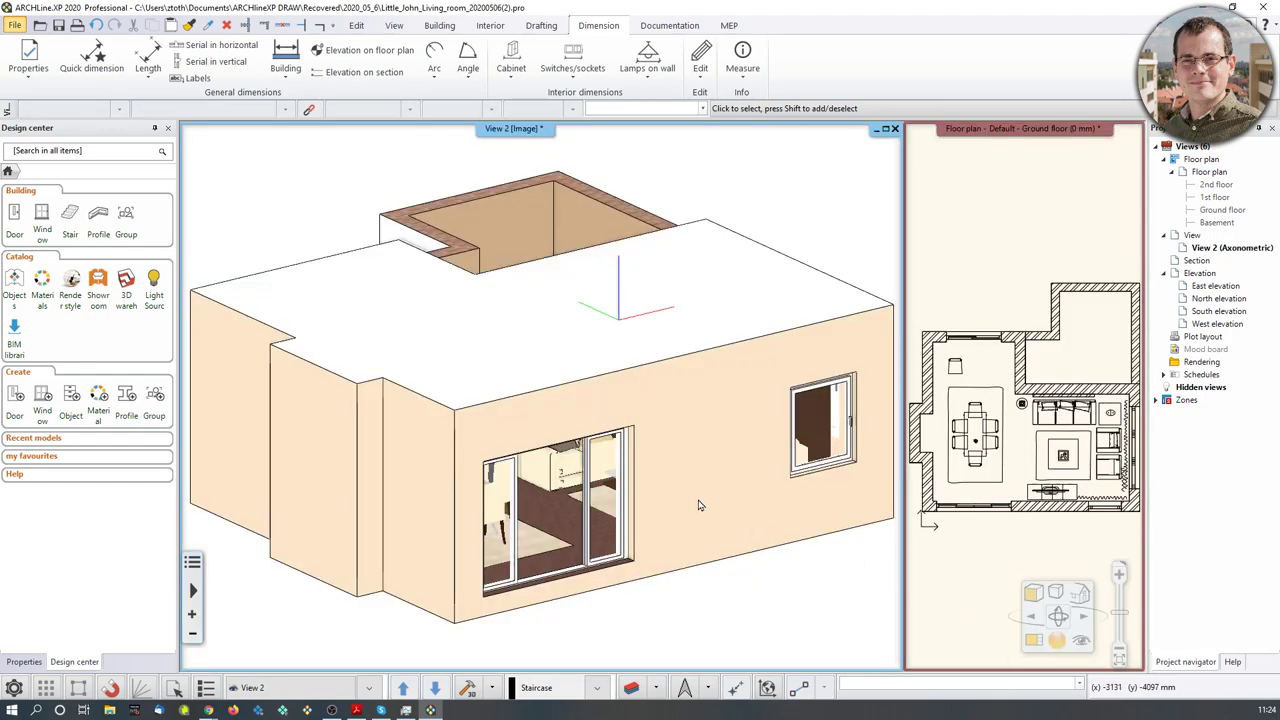
# Step: Examine the house exterior and the dining furniture behind the glass door in the 3D view
pyautogui.moveTo(597, 405); pyautogui.dragTo(573, 387)
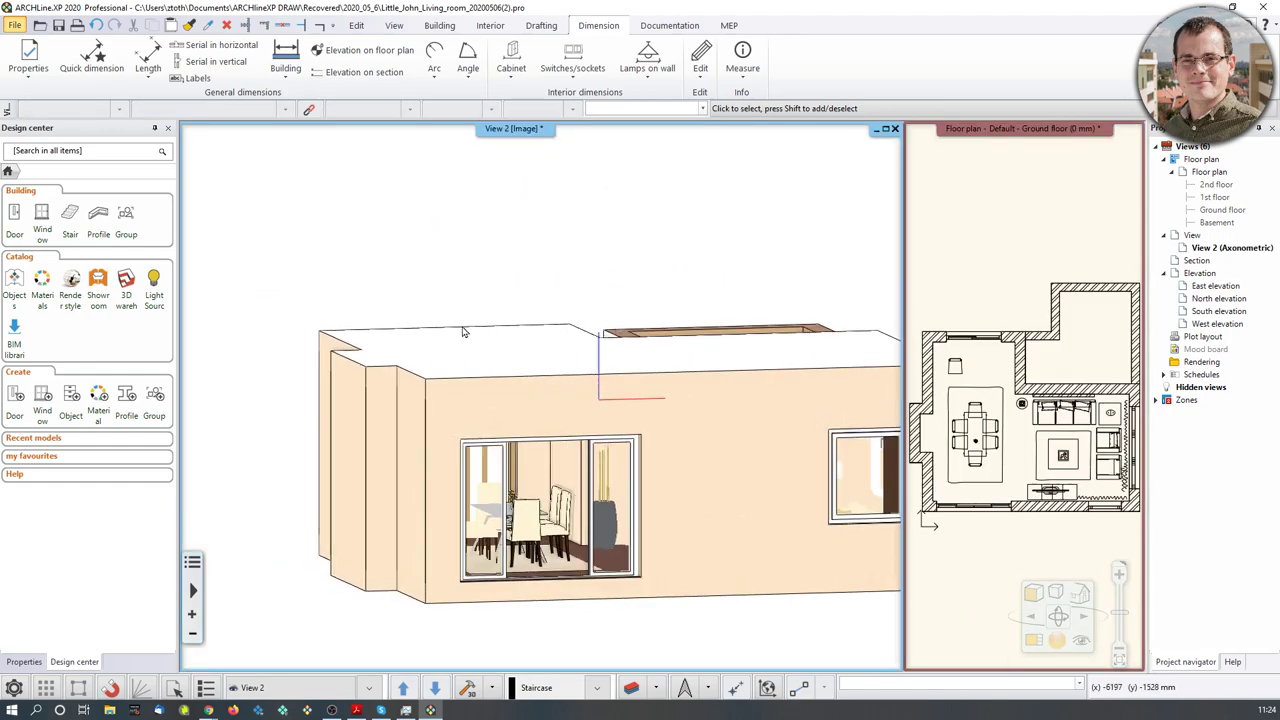
pyautogui.scroll(6, 489, 329)
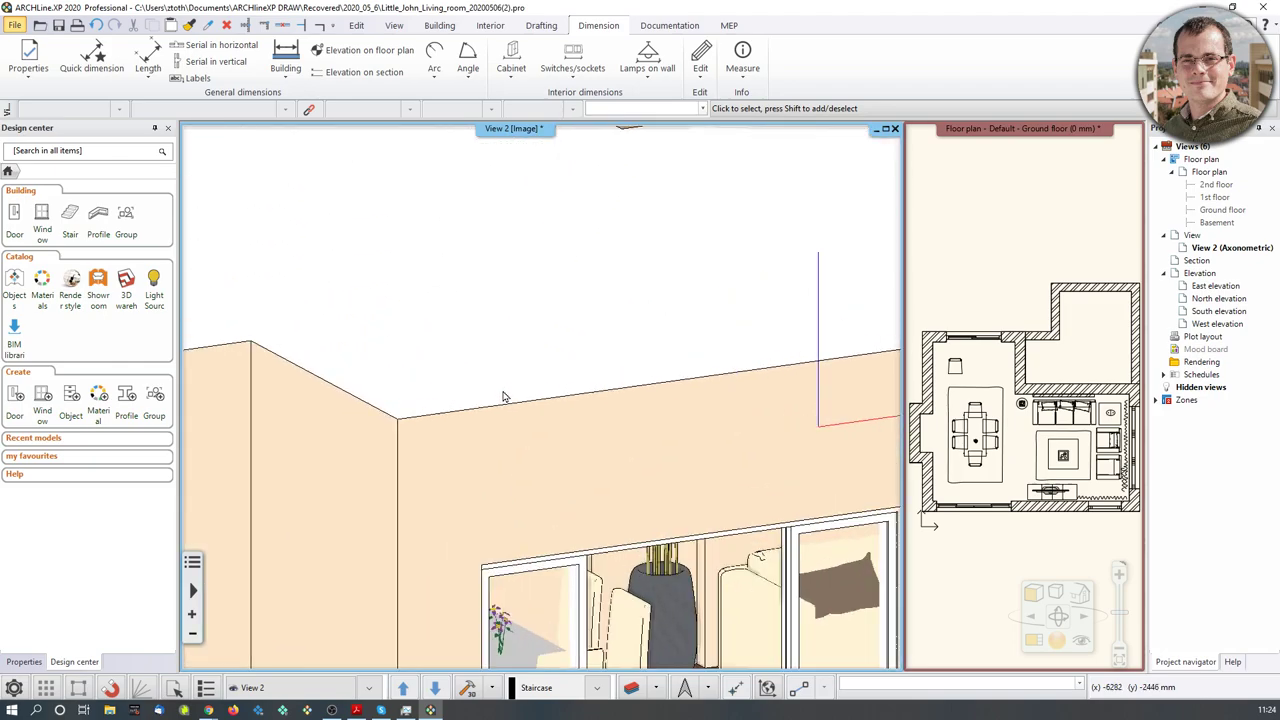
pyautogui.scroll(-5, 508, 400)
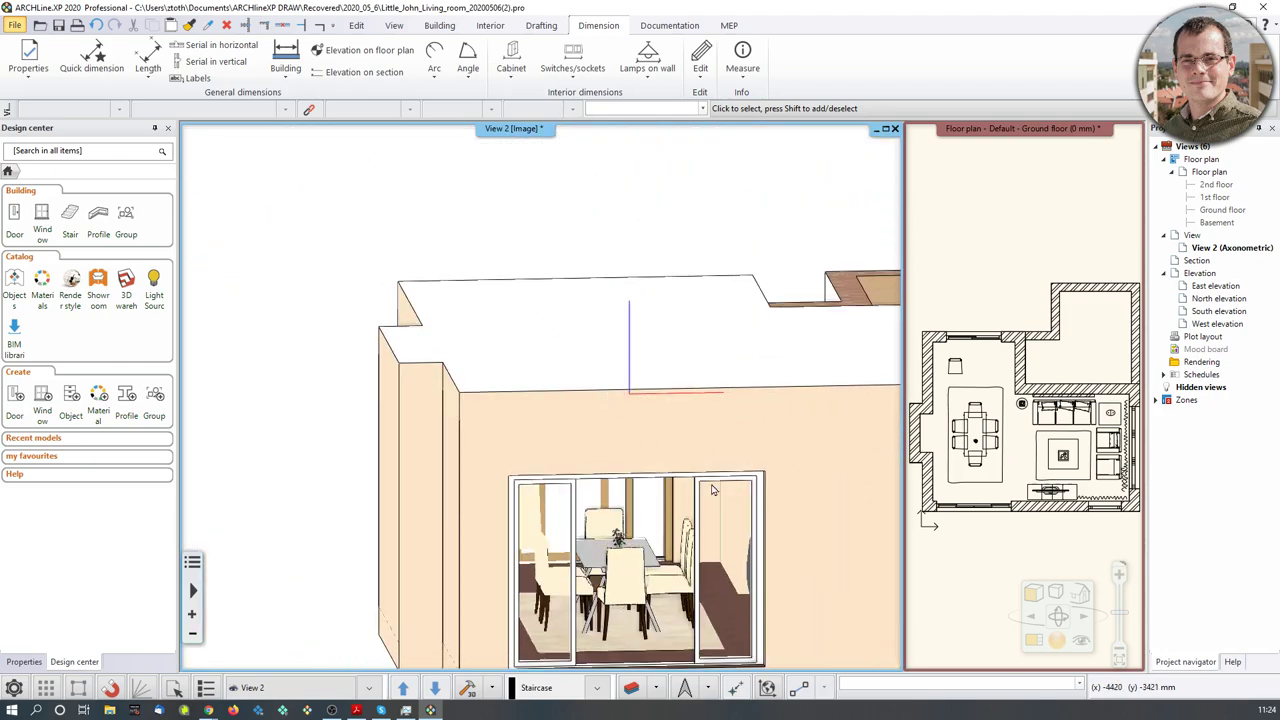
pyautogui.scroll(1, 646, 444)
pyautogui.scroll(6, 646, 444)
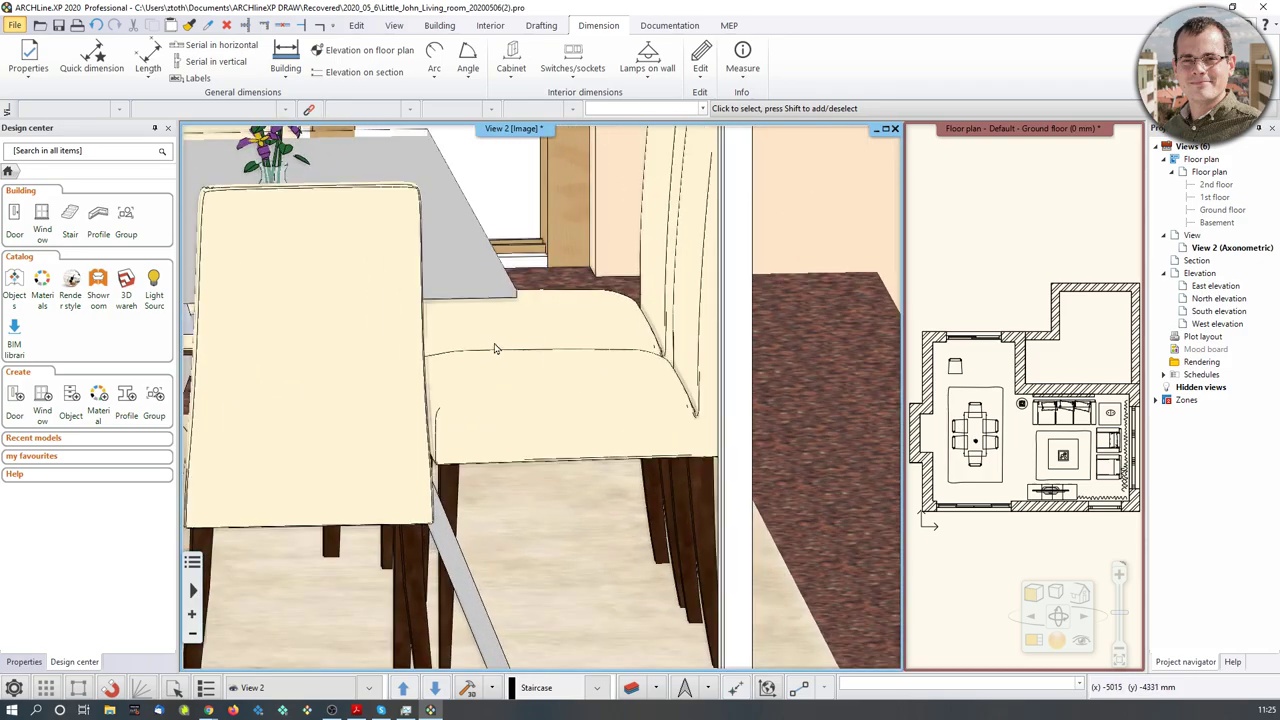
pyautogui.scroll(4, 551, 457)
pyautogui.scroll(-6, 545, 468)
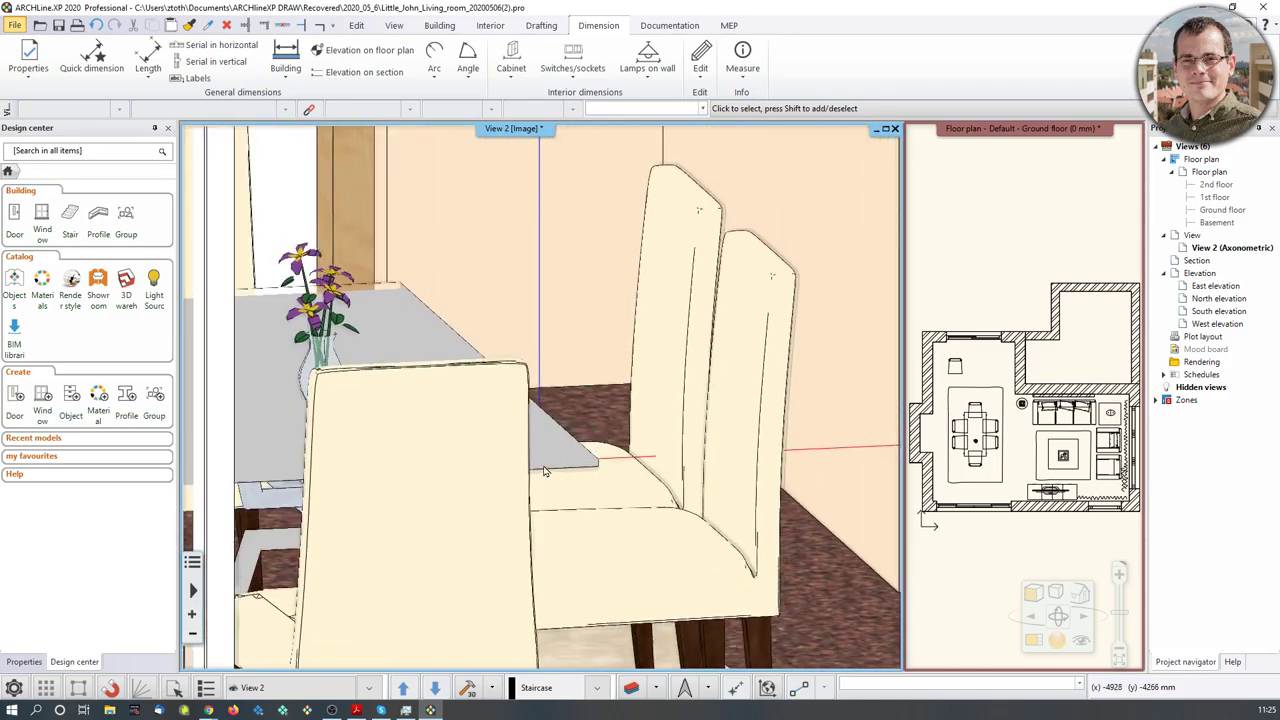
pyautogui.scroll(-4, 541, 474)
pyautogui.moveTo(543, 458); pyautogui.dragTo(514, 491, button='middle')
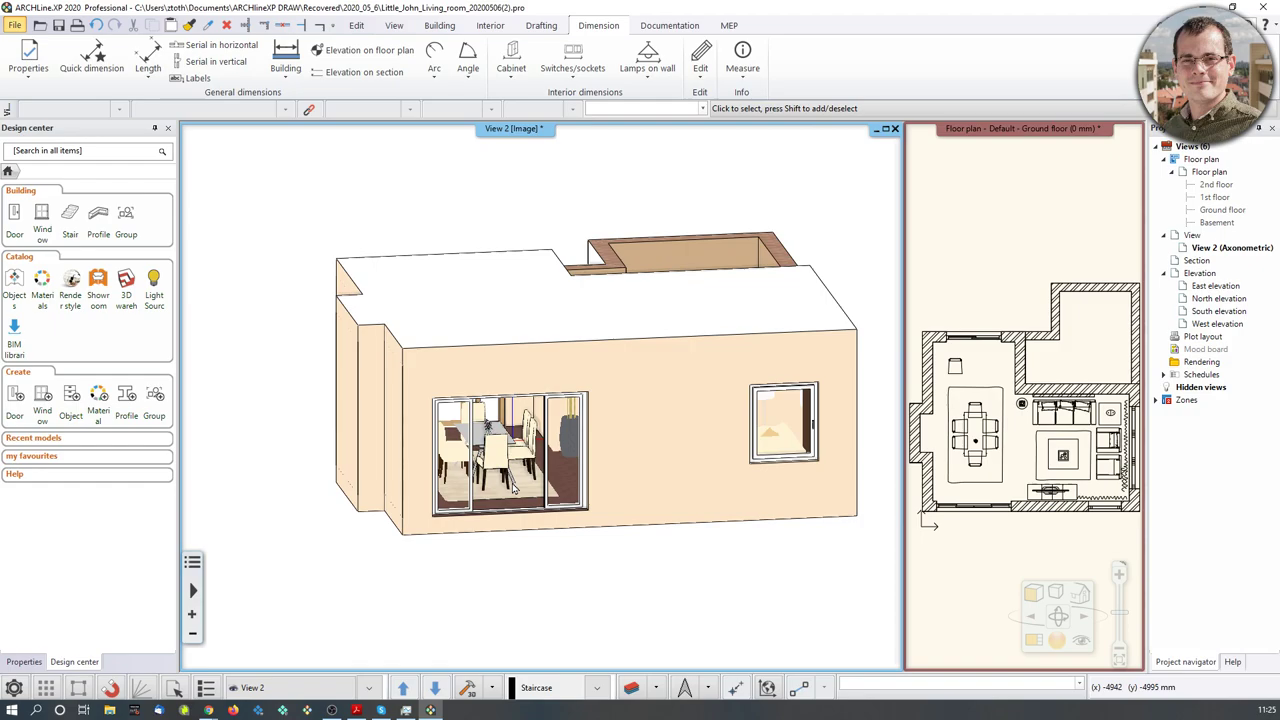
pyautogui.keyDown('shift'); pyautogui.moveTo(510, 440); pyautogui.dragTo(543, 455, button='middle'); pyautogui.keyUp('shift')
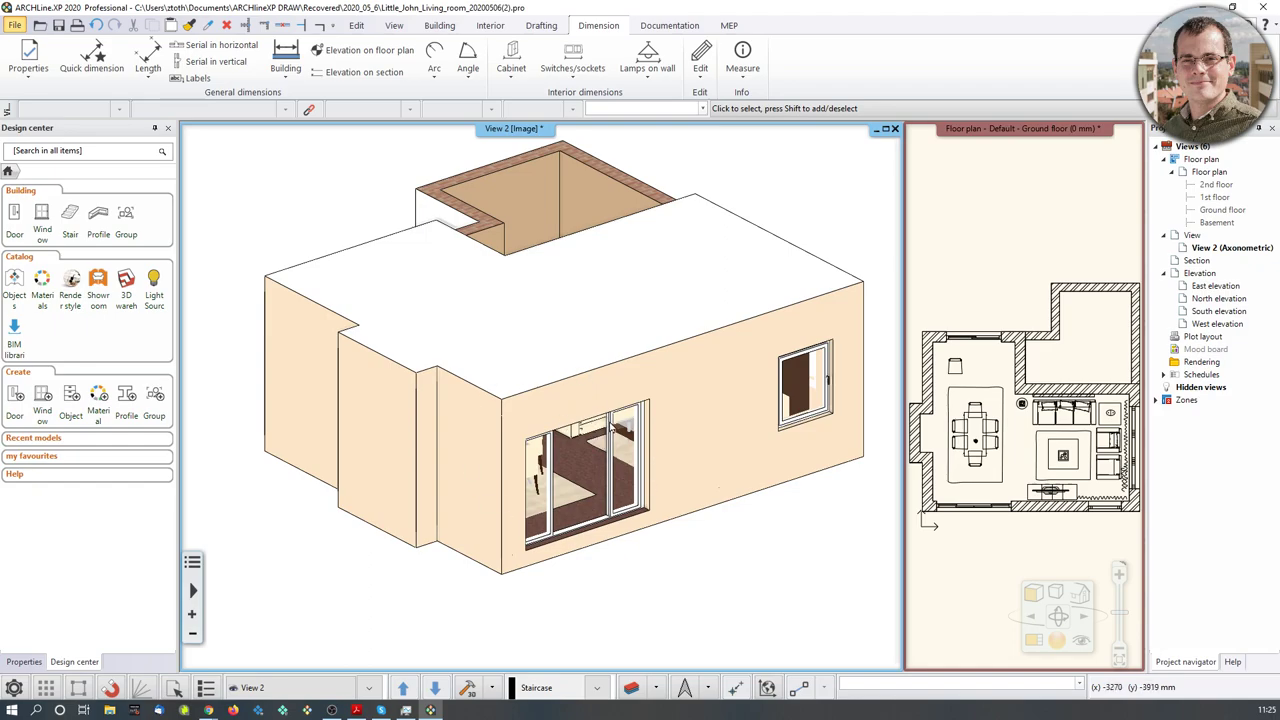
# Step: Open the perspective camera settings, aim the camera target closer to the sofa area and show the detailed floor plan in the preview
pyautogui.click(1080, 640)
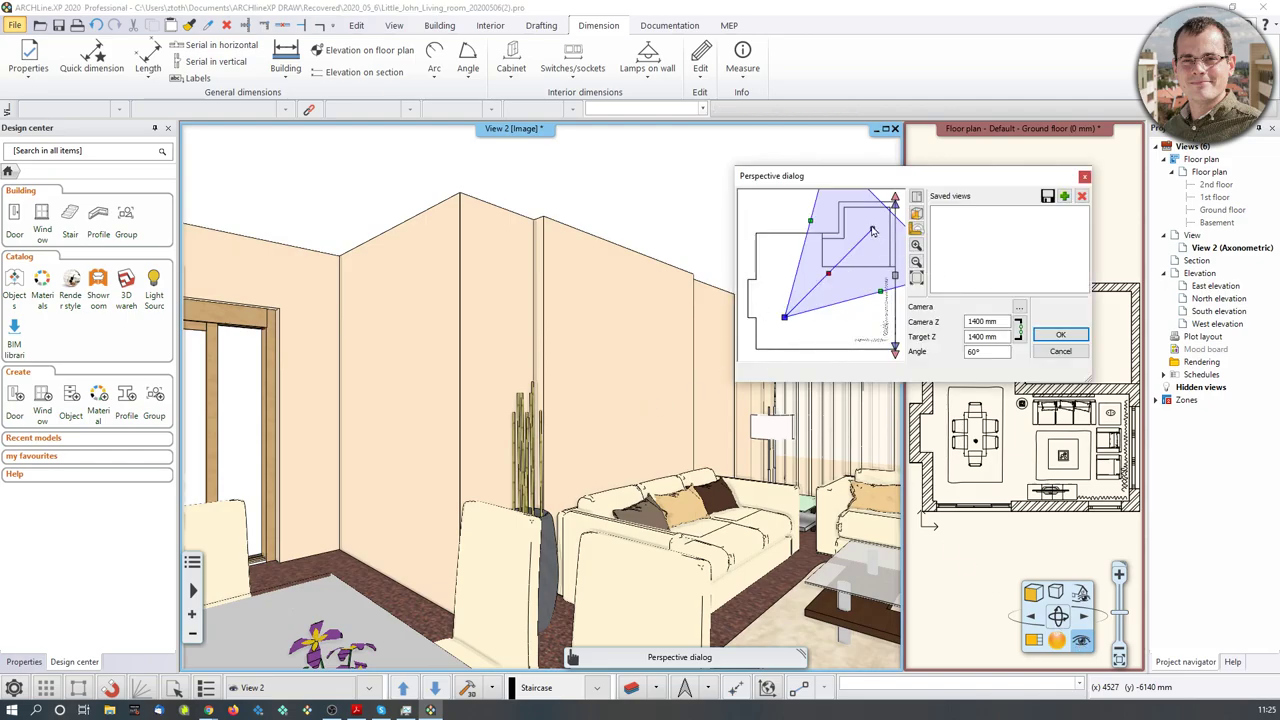
pyautogui.moveTo(872, 232); pyautogui.dragTo(857, 263)
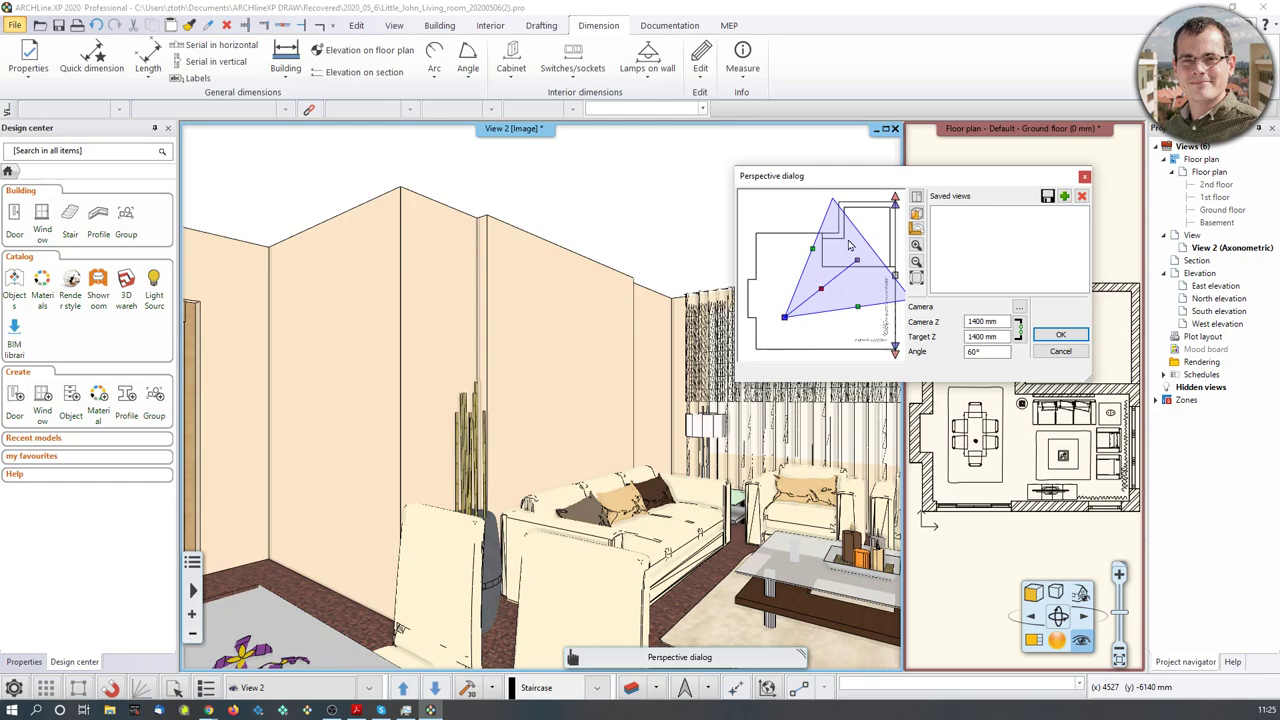
pyautogui.click(917, 229)
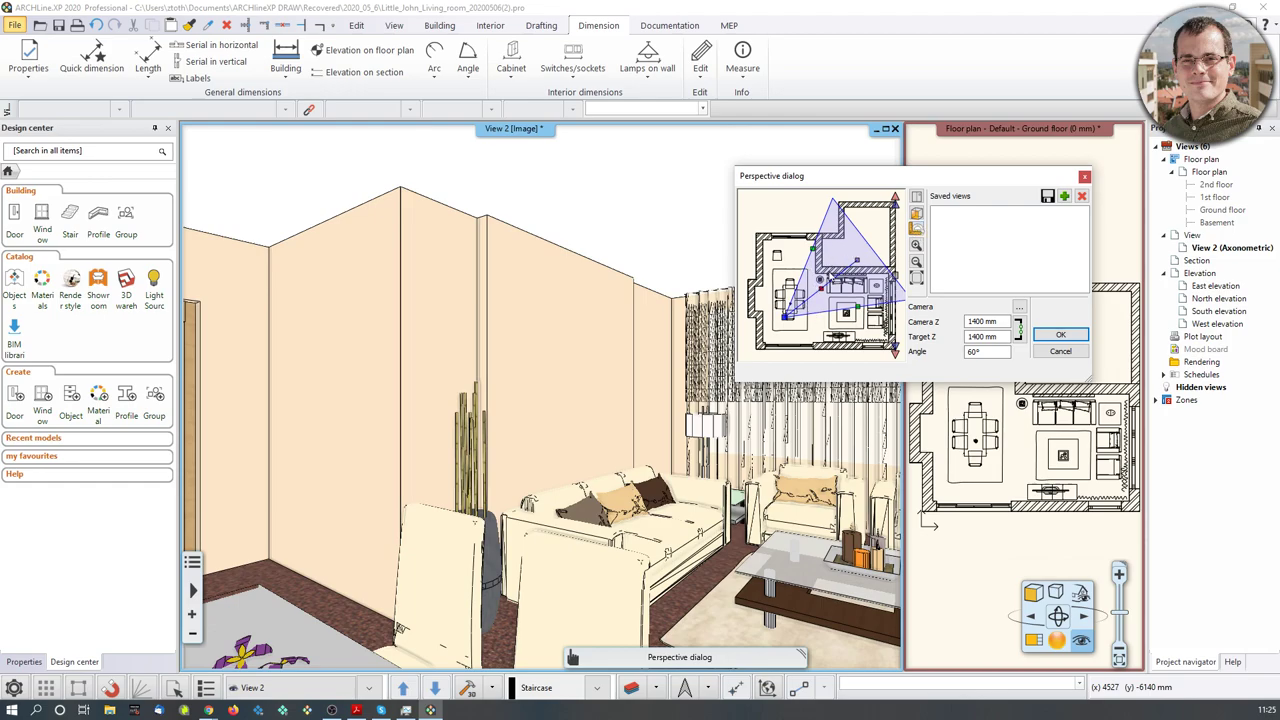
pyautogui.click(920, 197)
pyautogui.click(955, 204)
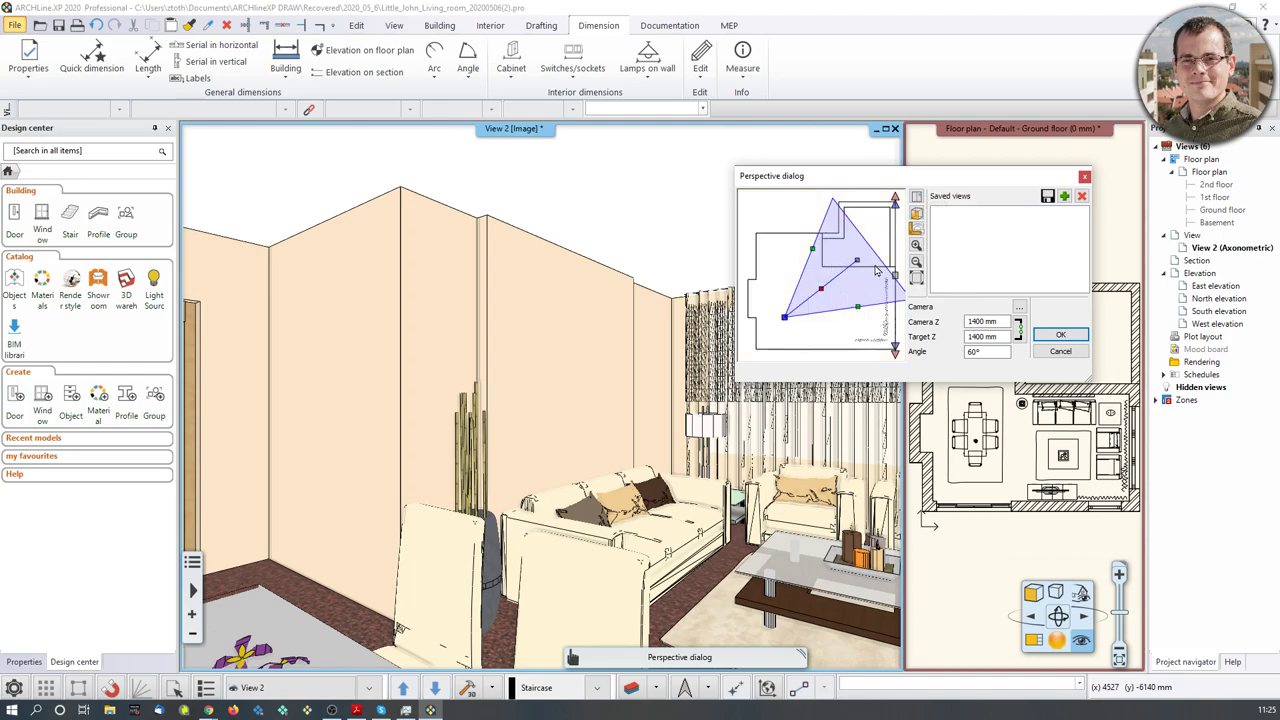
pyautogui.click(917, 229)
pyautogui.click(936, 256)
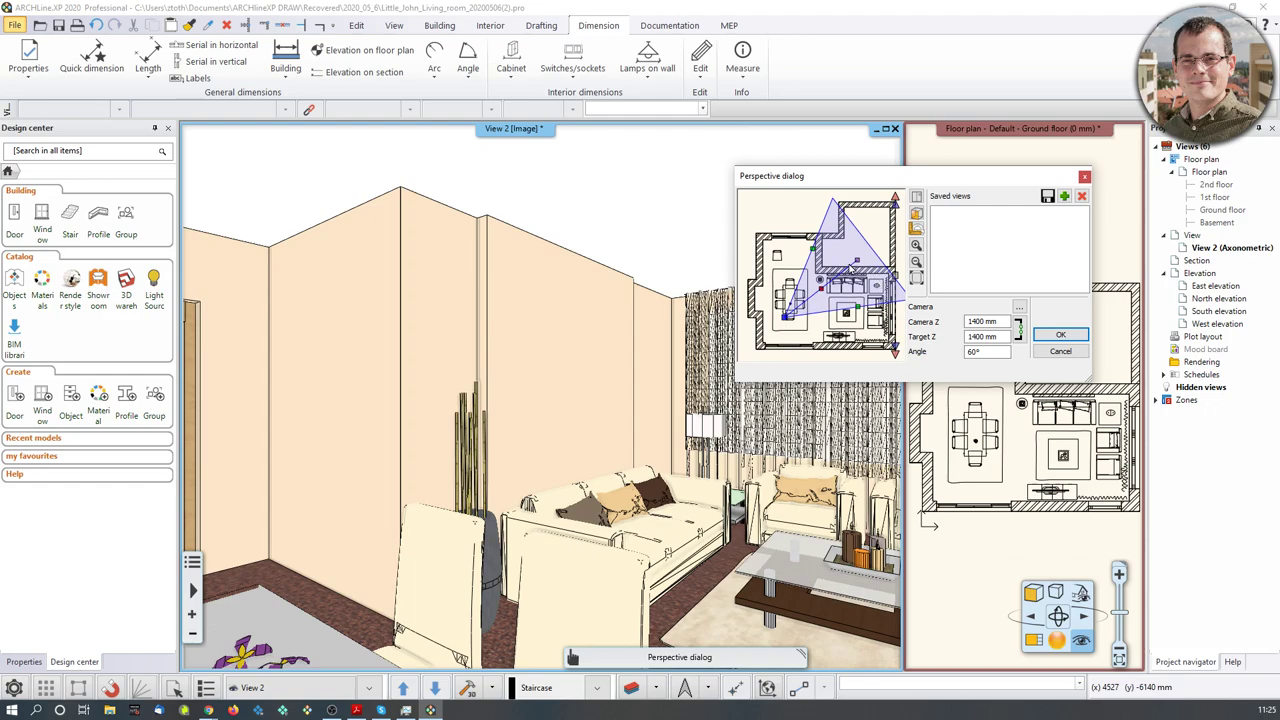
# Step: Place the camera in the dining area's lower-left plan corner, aim it at the sofas and add this as a saved view
pyautogui.moveTo(862, 259); pyautogui.dragTo(851, 232, button='middle')
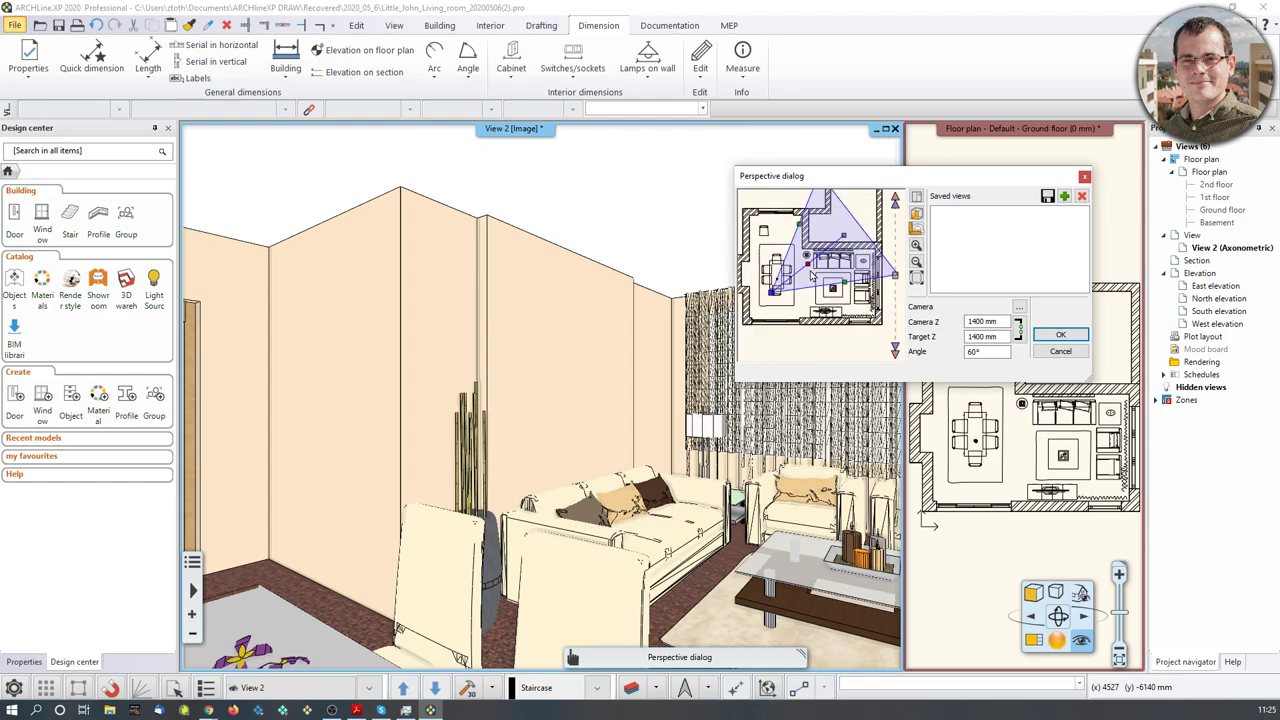
pyautogui.moveTo(808, 262); pyautogui.dragTo(800, 286)
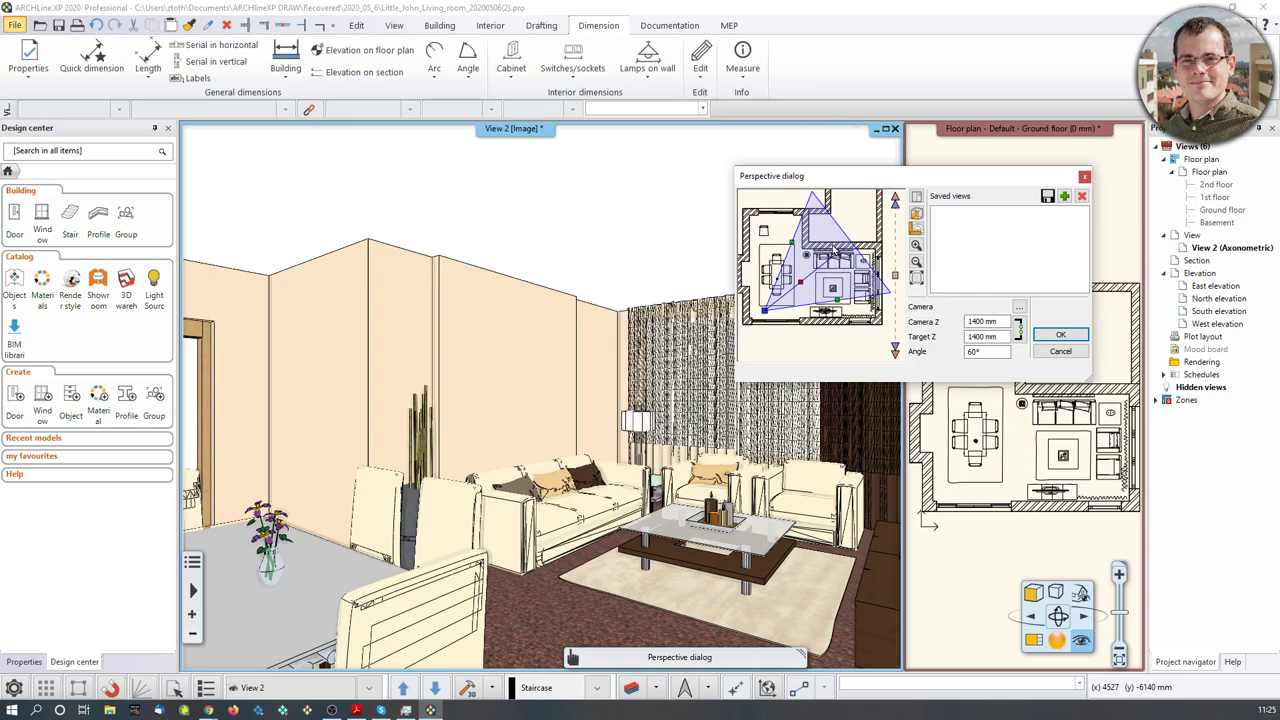
pyautogui.moveTo(836, 254)
pyautogui.mouseDown()
pyautogui.moveTo(808, 234)
pyautogui.moveTo(845, 268)
pyautogui.mouseUp()
pyautogui.click(1064, 196)
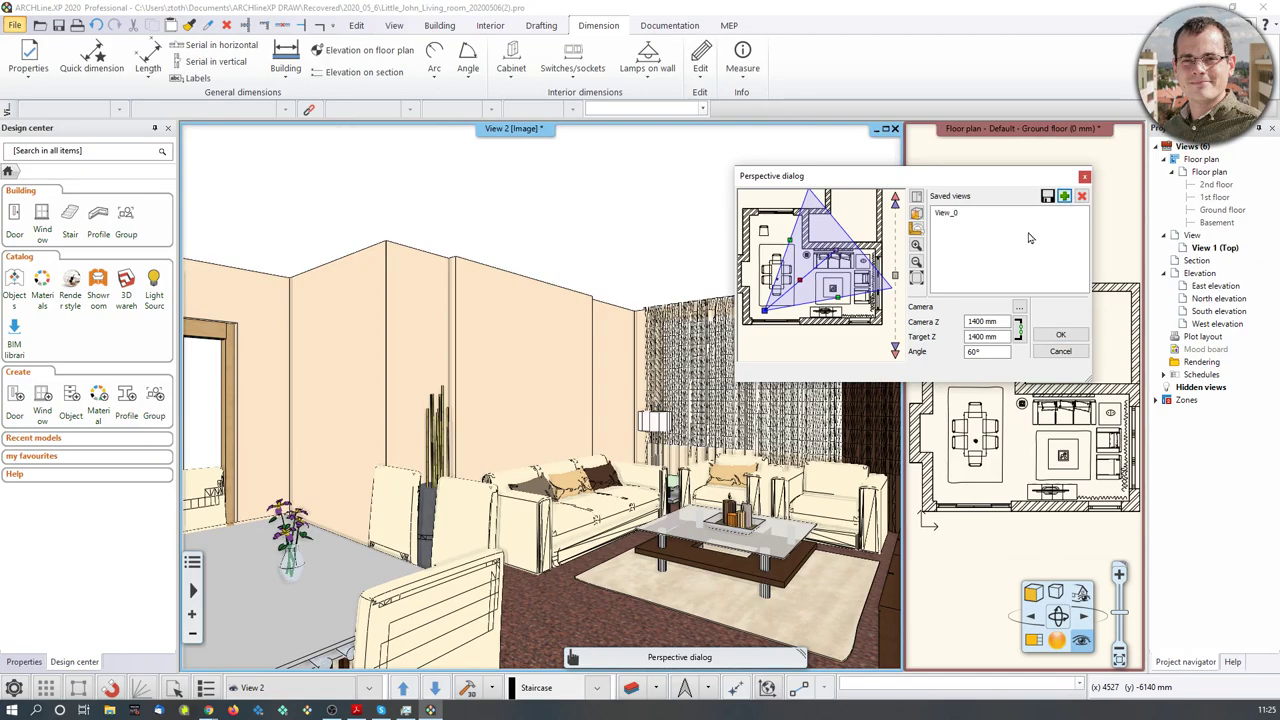
# Step: Move the camera to the dining area's upper-left plan corner, aim it towards the TV cabinet and add a second saved view
pyautogui.moveTo(767, 316); pyautogui.dragTo(764, 229)
pyautogui.moveTo(834, 256); pyautogui.dragTo(854, 302)
pyautogui.click(1065, 197)
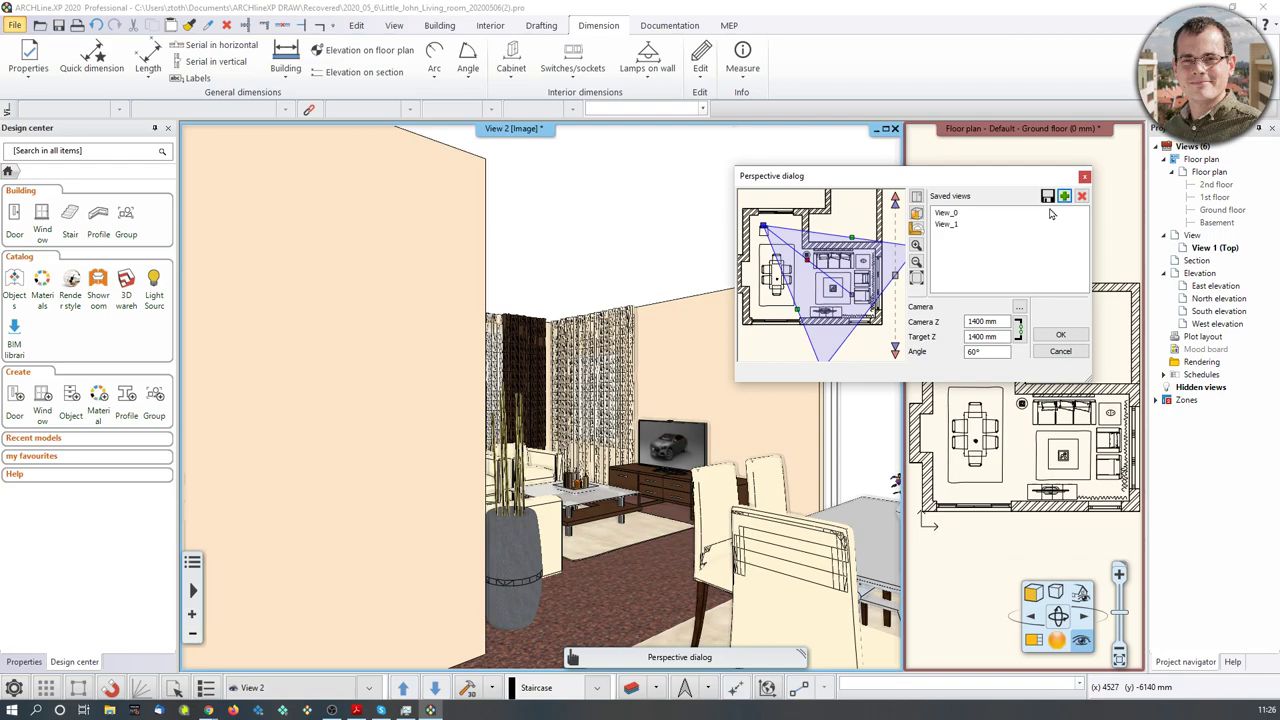
# Step: Rename the first saved view as "Dining area 1"
pyautogui.doubleClick(958, 213)
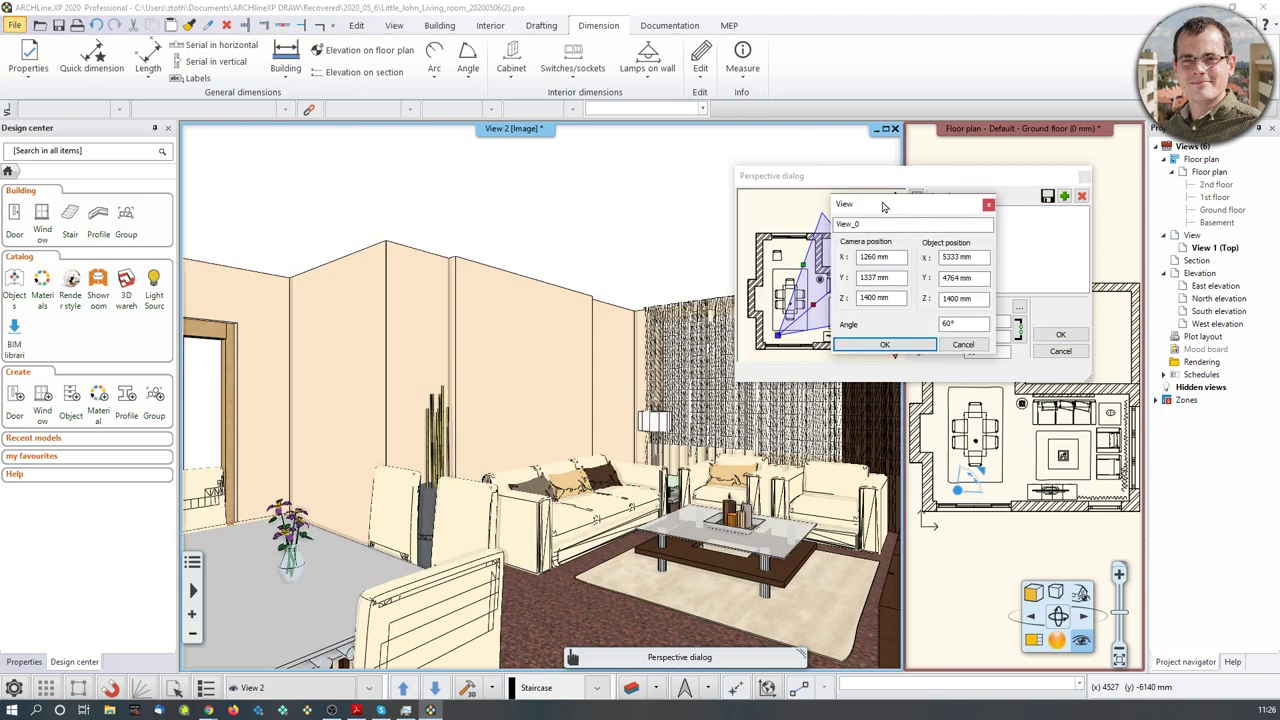
pyautogui.moveTo(883, 206); pyautogui.dragTo(633, 183)
pyautogui.doubleClick(632, 202)
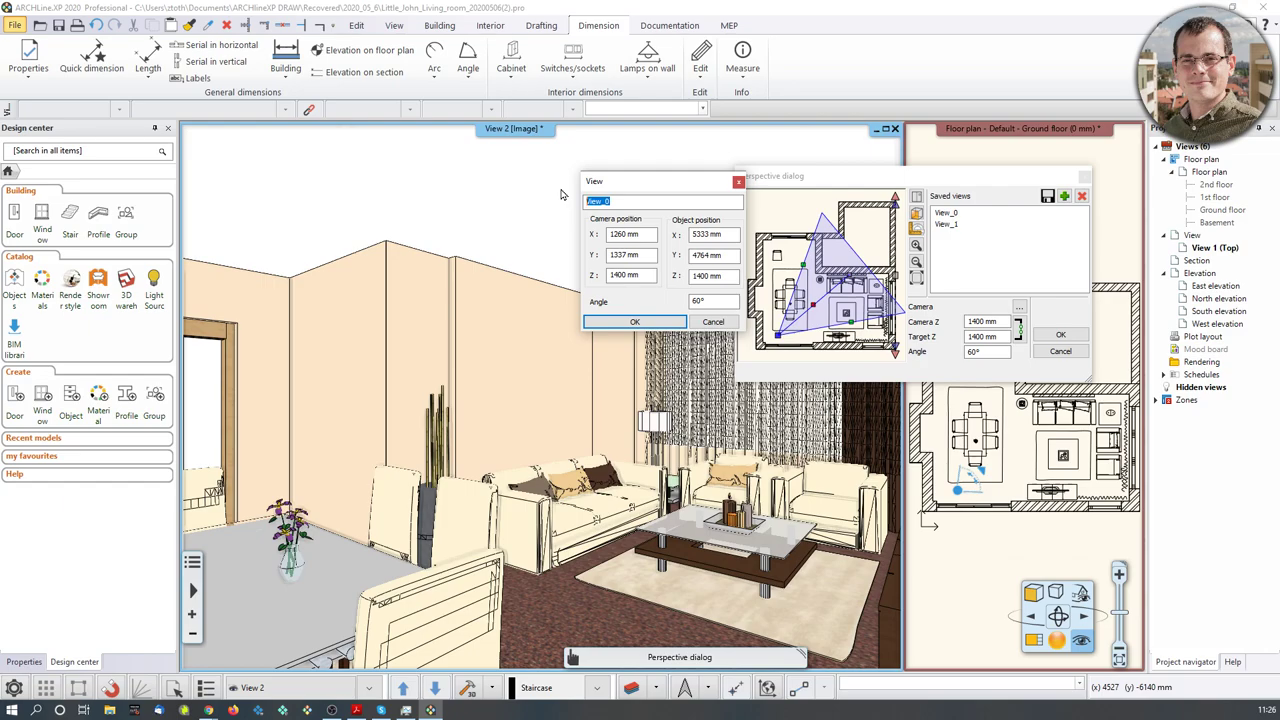
pyautogui.write('Dining area 1')
pyautogui.click(634, 321)
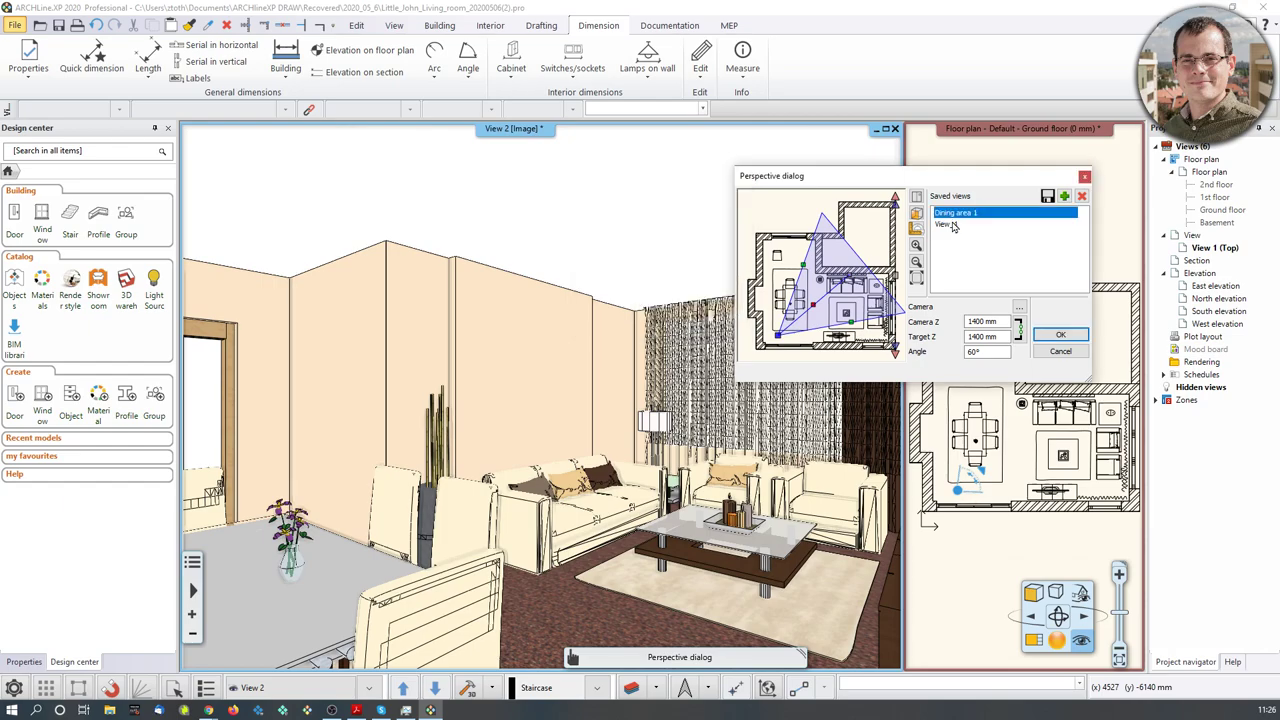
# Step: Rename the second saved view as "Dining area 2"
pyautogui.click(945, 224)
pyautogui.doubleClick(960, 226)
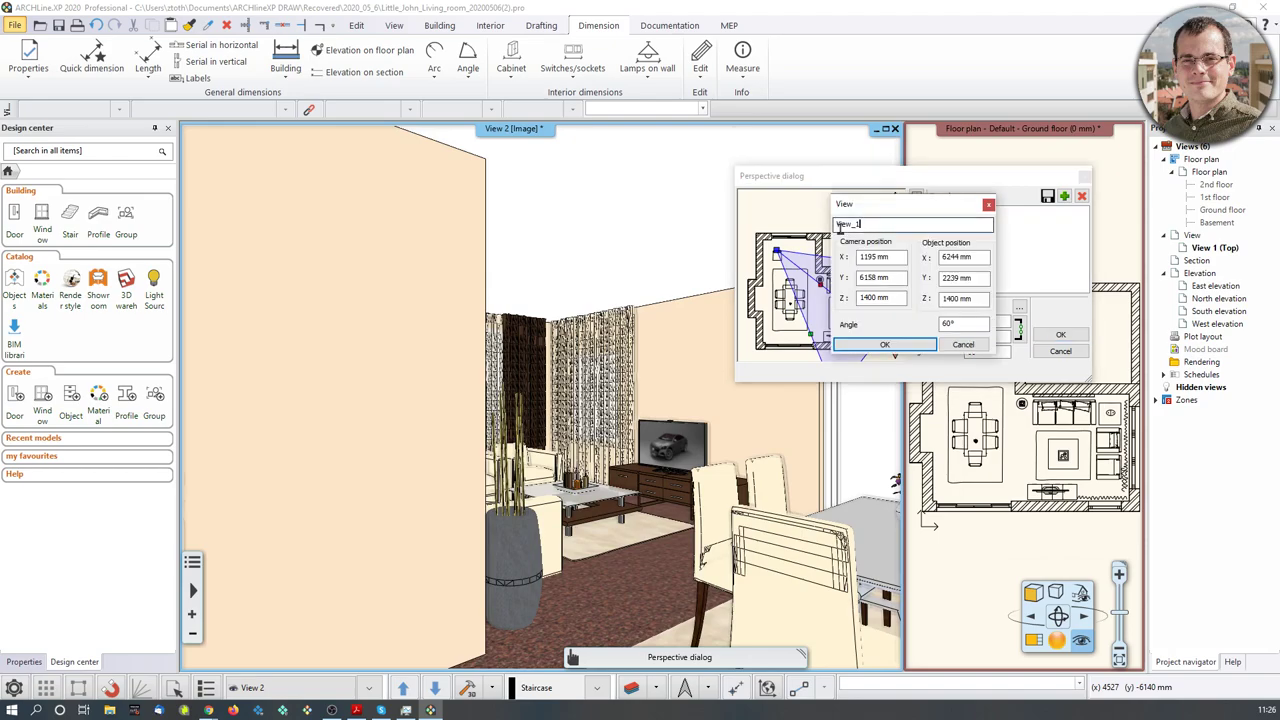
pyautogui.write('Dining area 2')
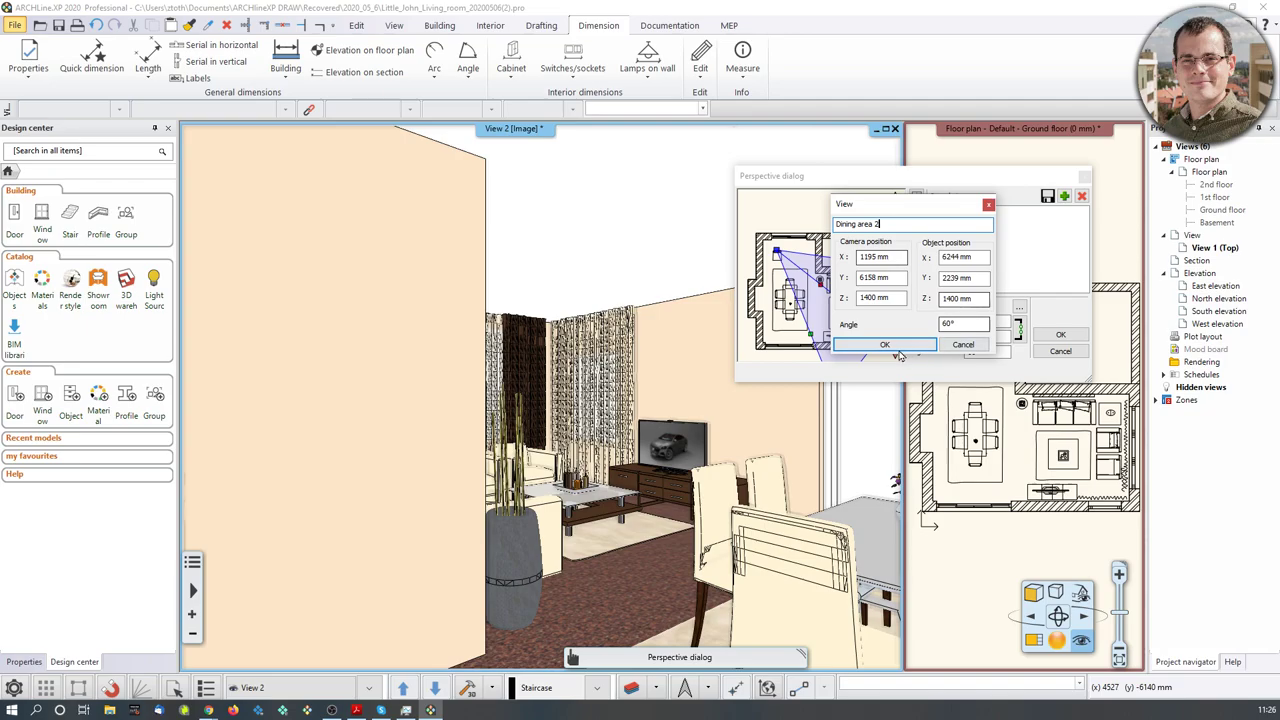
pyautogui.click(884, 344)
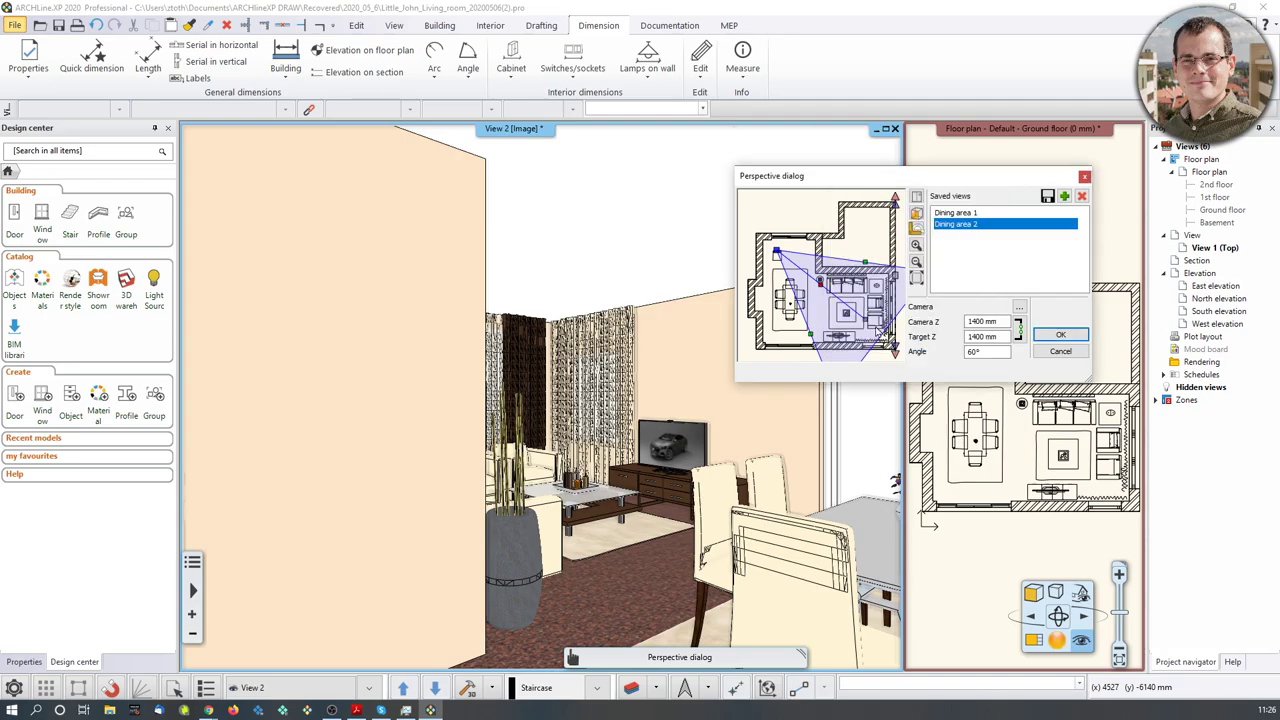
# Step: Position the camera beside the living room armchairs, facing the dining table, and add a third saved view
pyautogui.moveTo(777, 252); pyautogui.dragTo(826, 304)
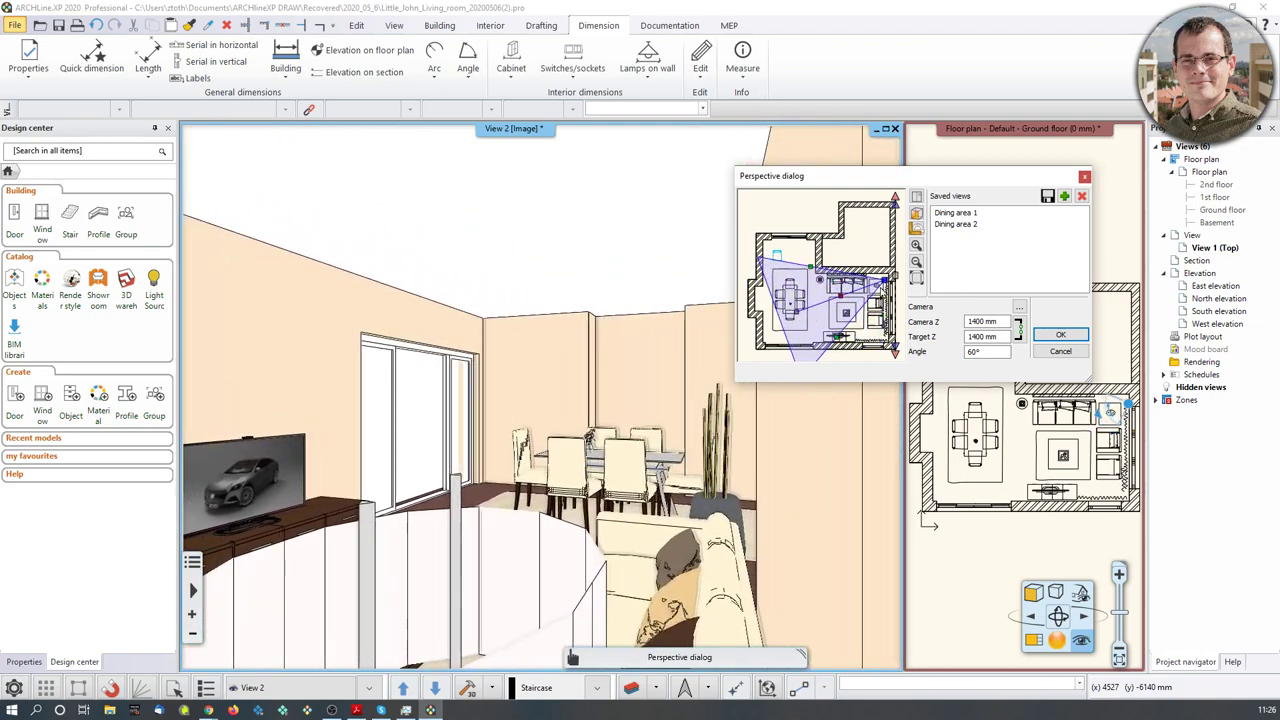
pyautogui.scroll(3, 840, 285)
pyautogui.scroll(2, 848, 266)
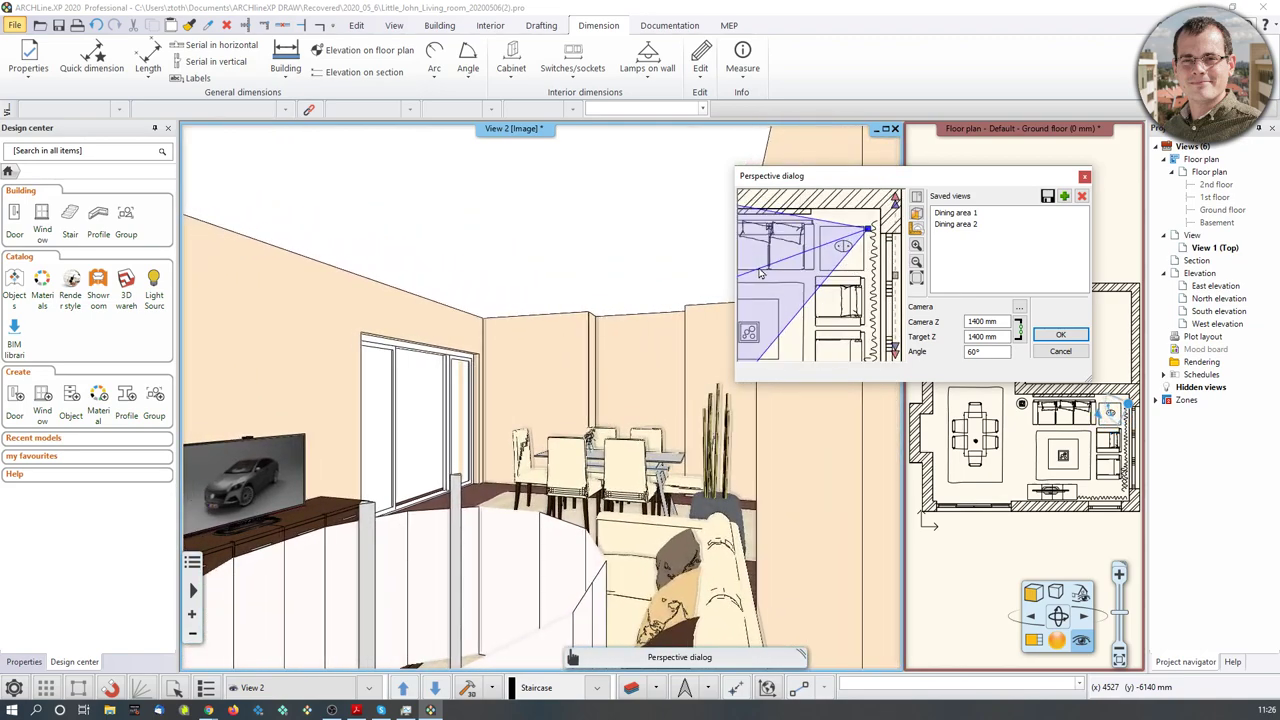
pyautogui.scroll(-2, 760, 273)
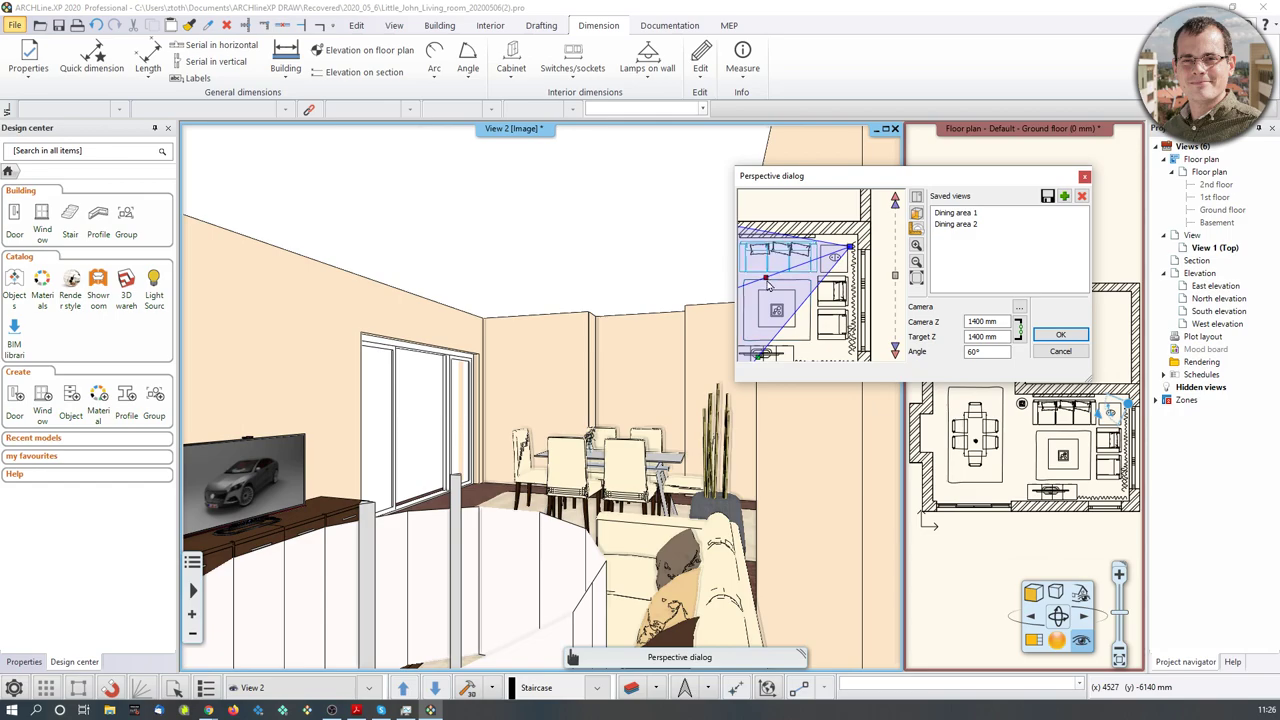
pyautogui.moveTo(767, 283); pyautogui.dragTo(826, 279)
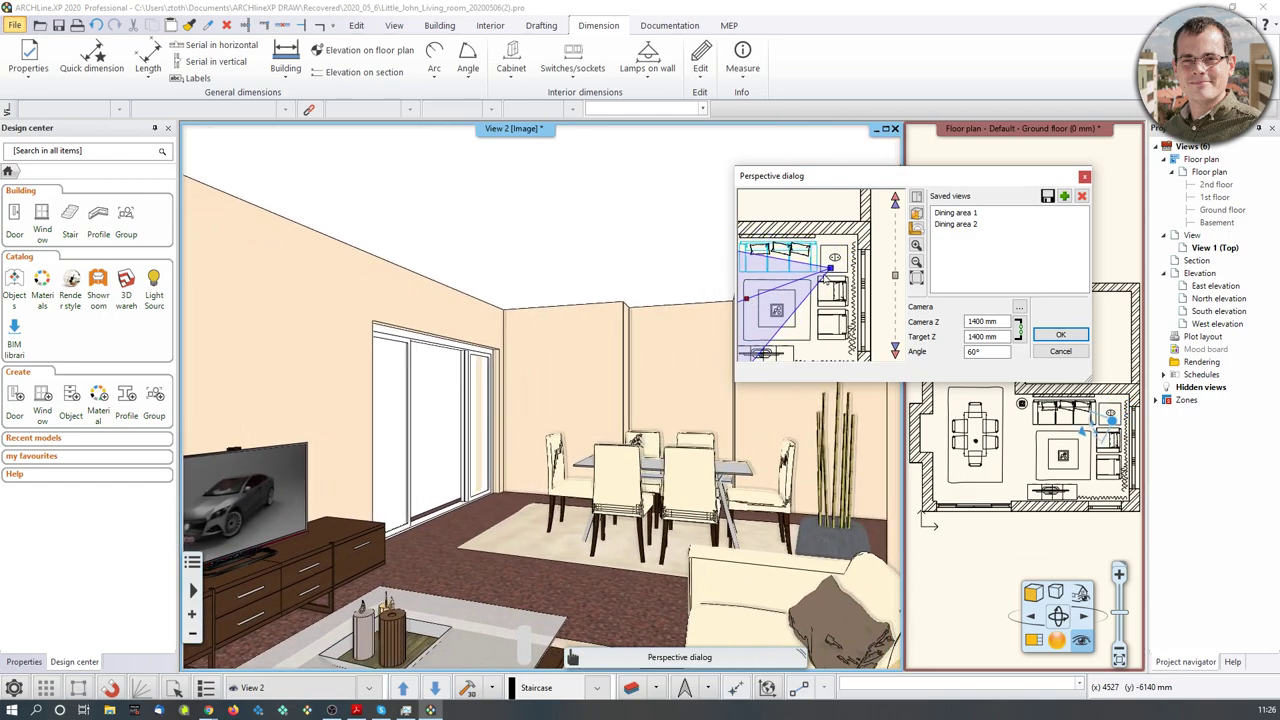
pyautogui.click(1064, 196)
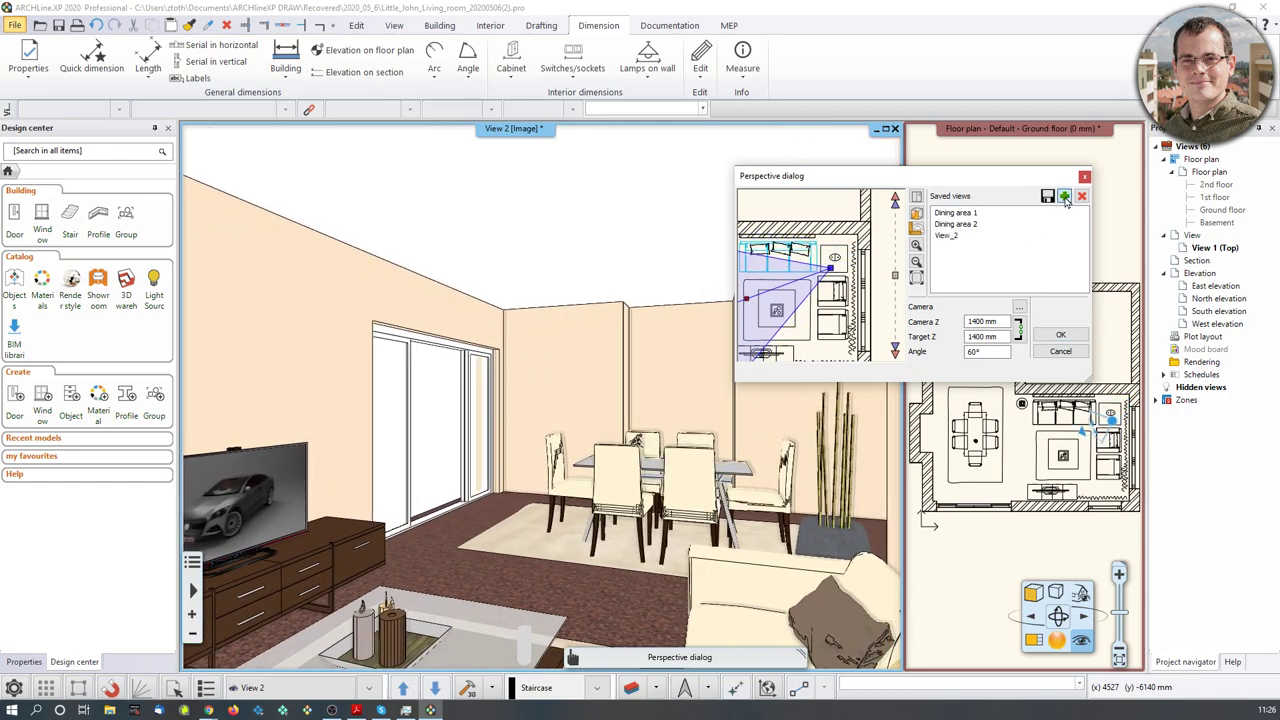
# Step: Rename the third saved view as "Living room 1"
pyautogui.doubleClick(971, 237)
pyautogui.doubleClick(926, 222)
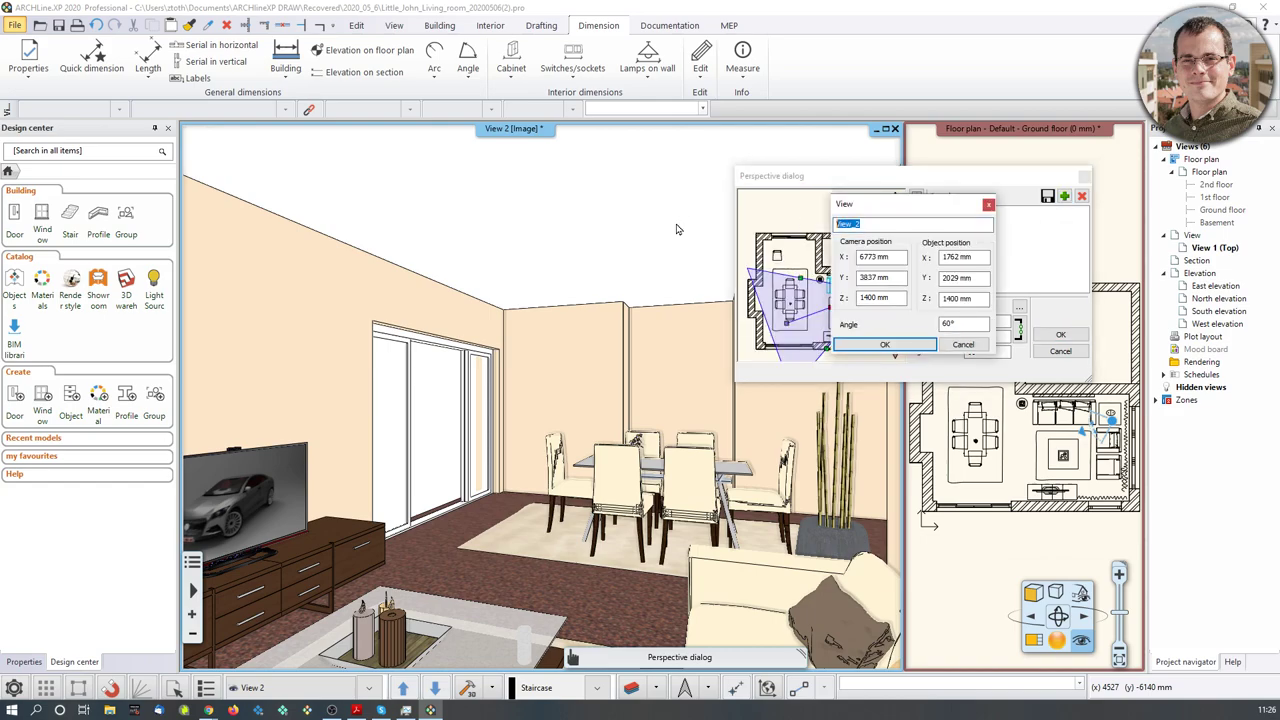
pyautogui.write('Living room 1')
pyautogui.click(884, 344)
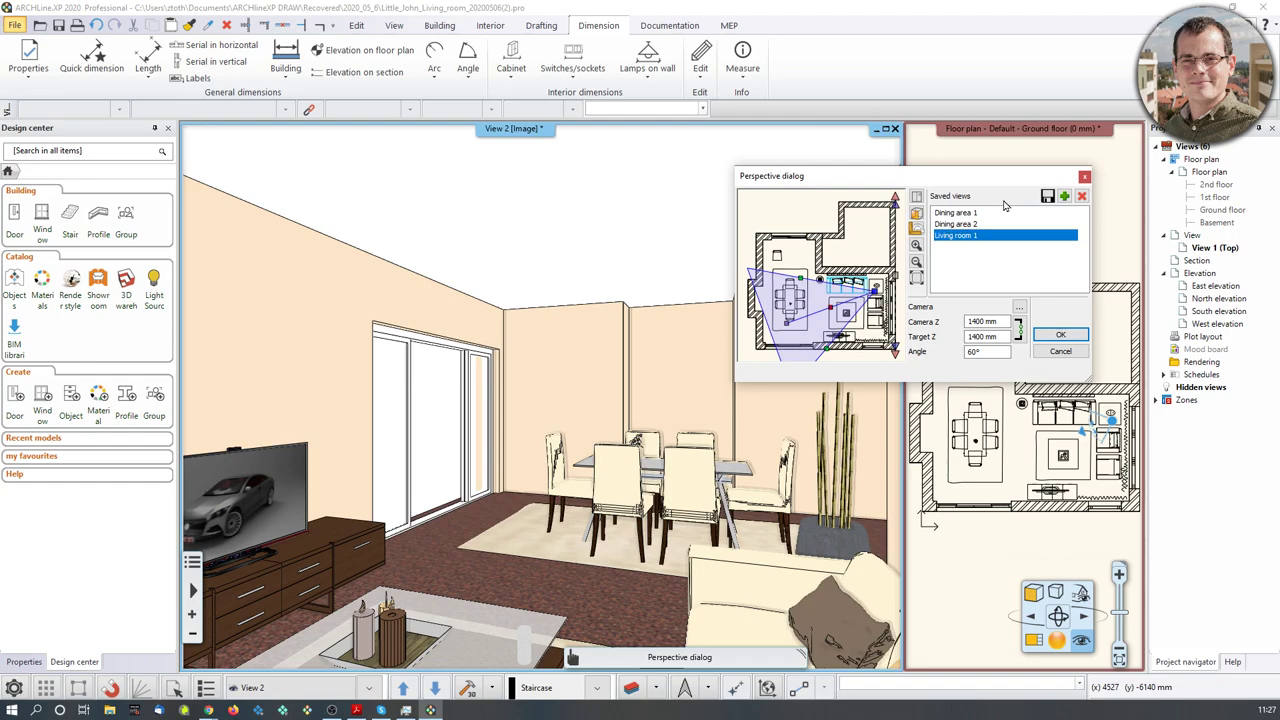
# Step: Prefix the living room view's name with a sequence number so it reads "01 Living room 1"
pyautogui.doubleClick(956, 236)
pyautogui.click(838, 224)
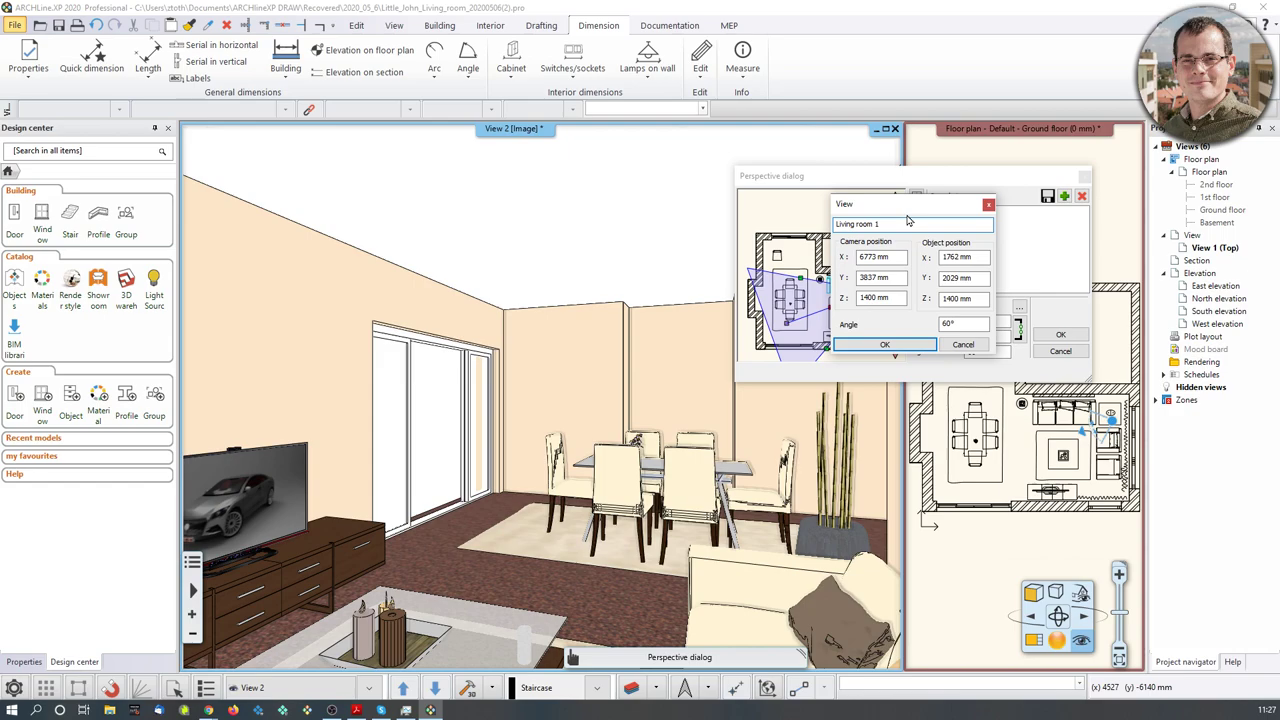
pyautogui.write('01')
pyautogui.click(887, 344)
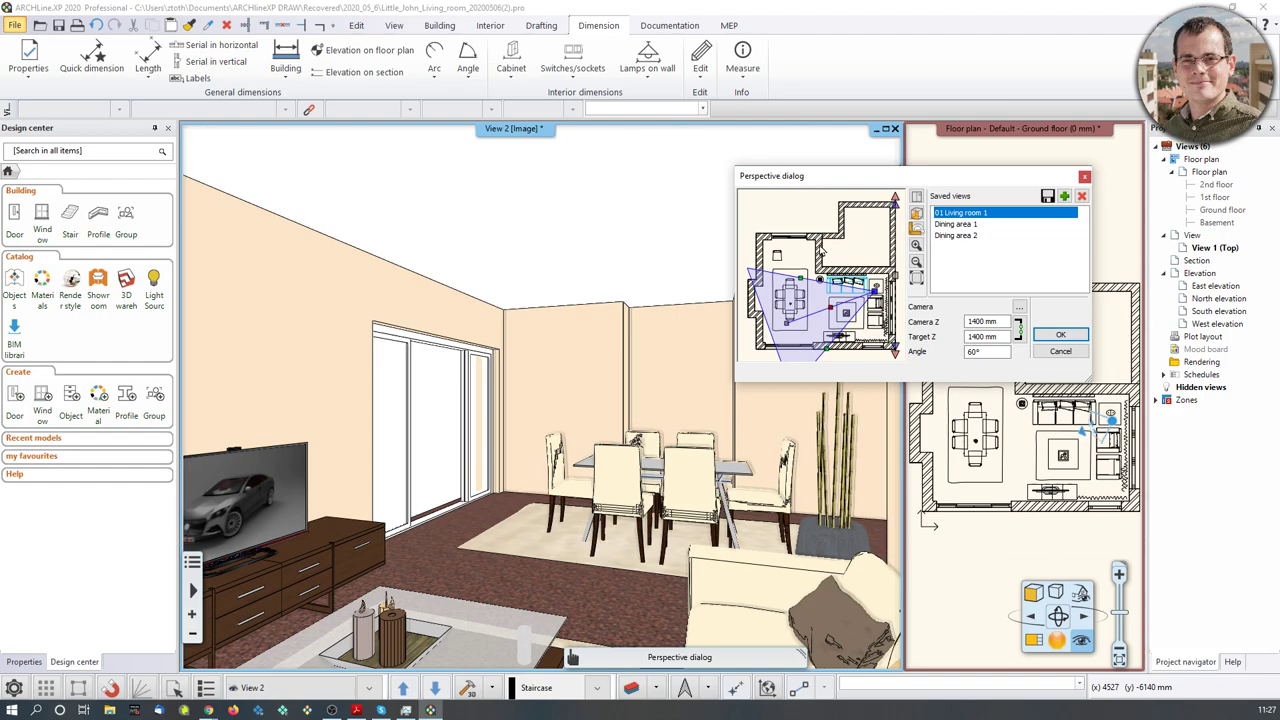
# Step: Number the first dining view by renaming it "02 Dining area 1"
pyautogui.doubleClick(945, 225)
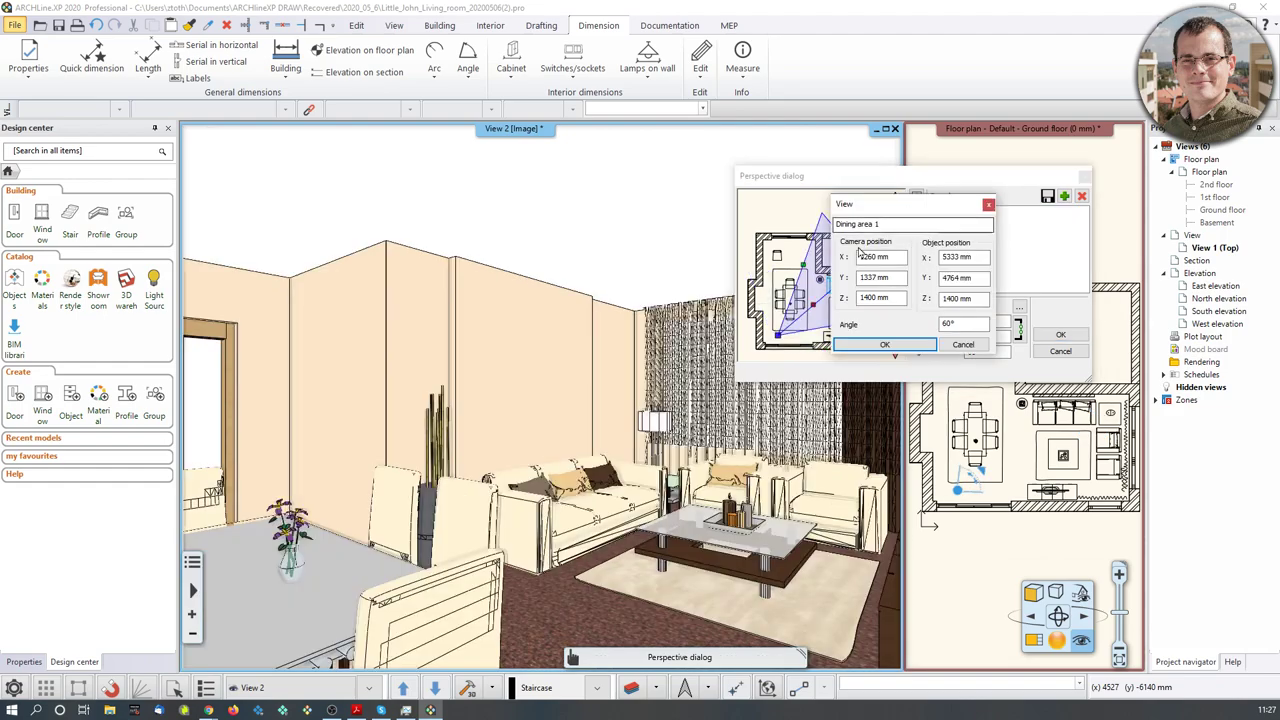
pyautogui.write('02')
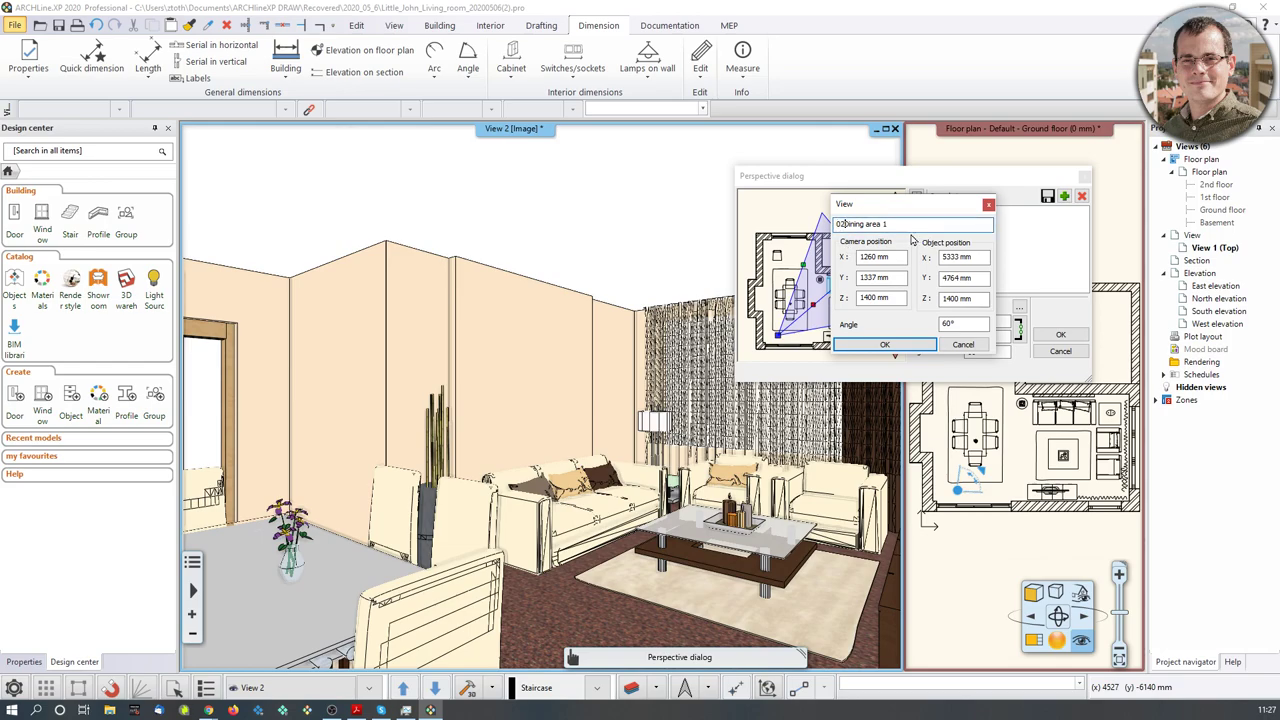
pyautogui.click(884, 344)
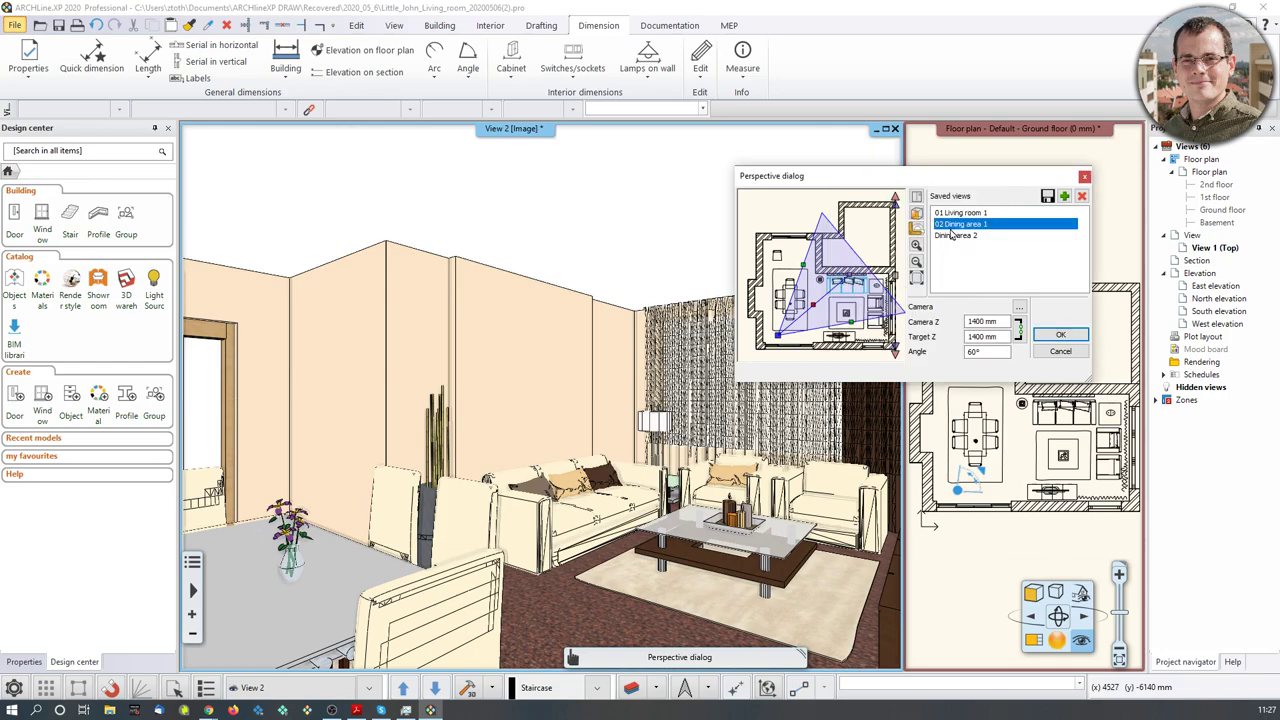
# Step: Rename the remaining dining view as "03 Dining area 2" and accept the perspective settings
pyautogui.doubleClick(948, 239)
pyautogui.click(840, 224)
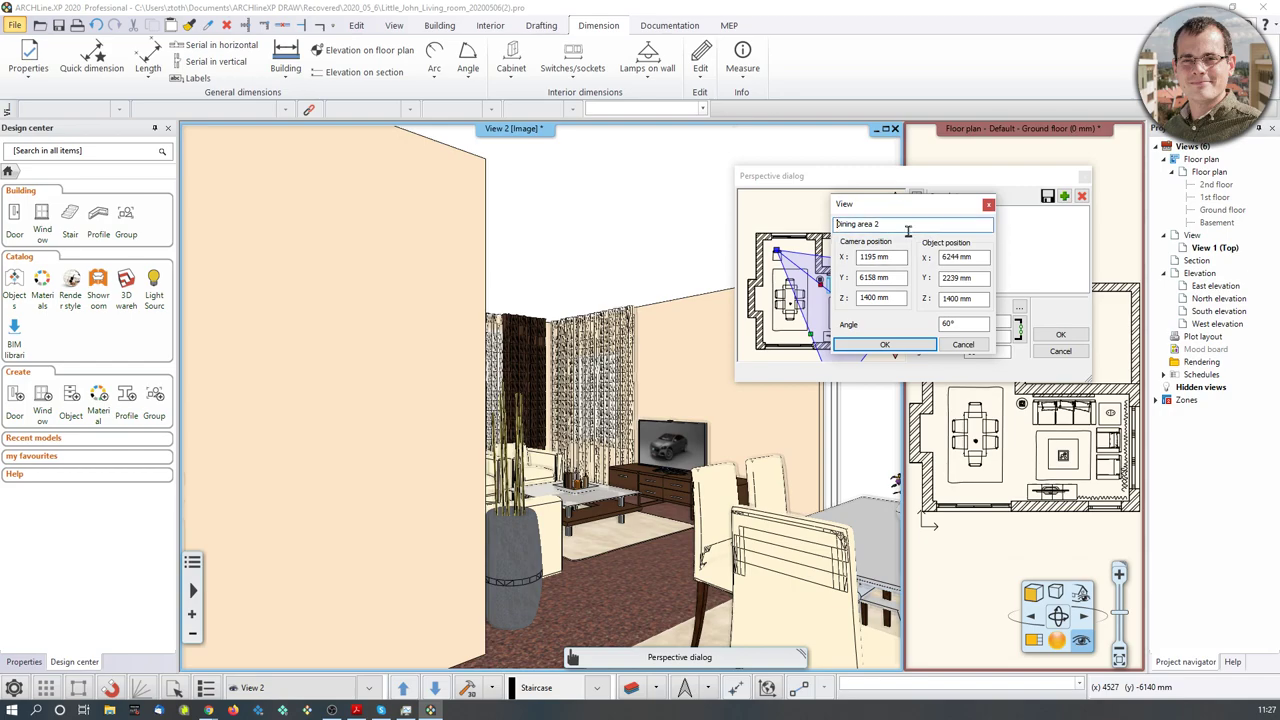
pyautogui.write('03')
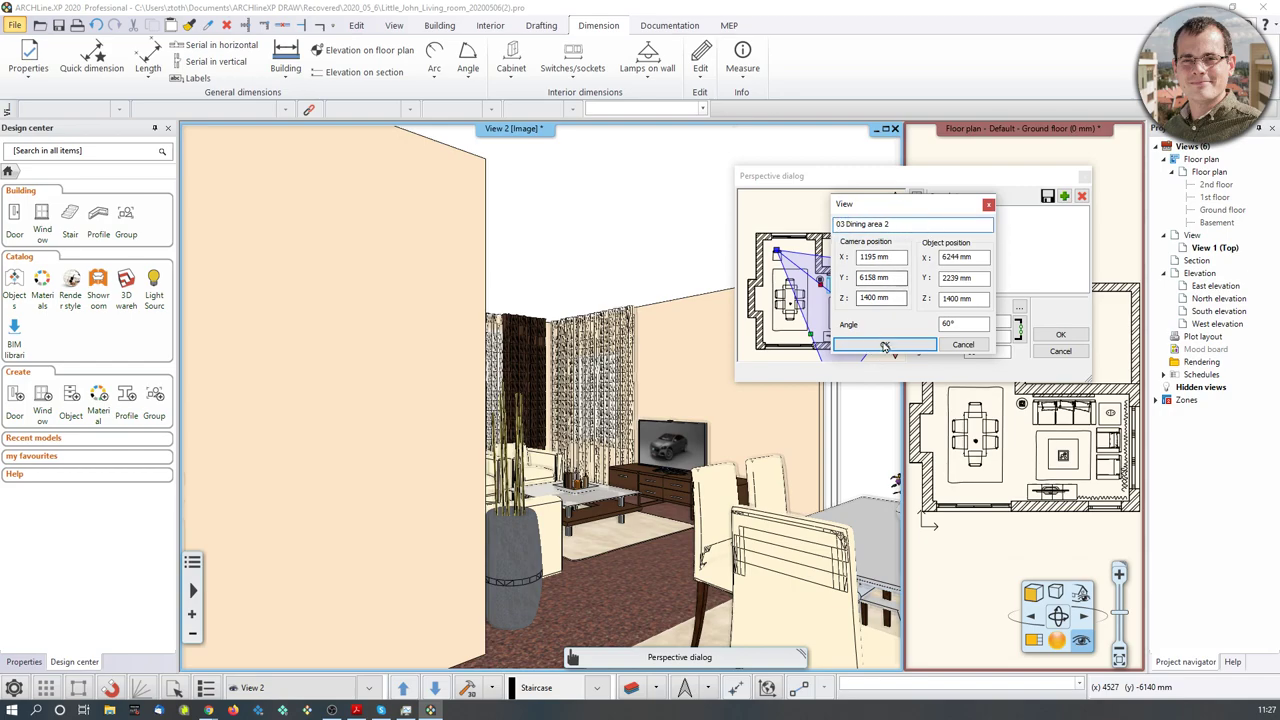
pyautogui.click(884, 344)
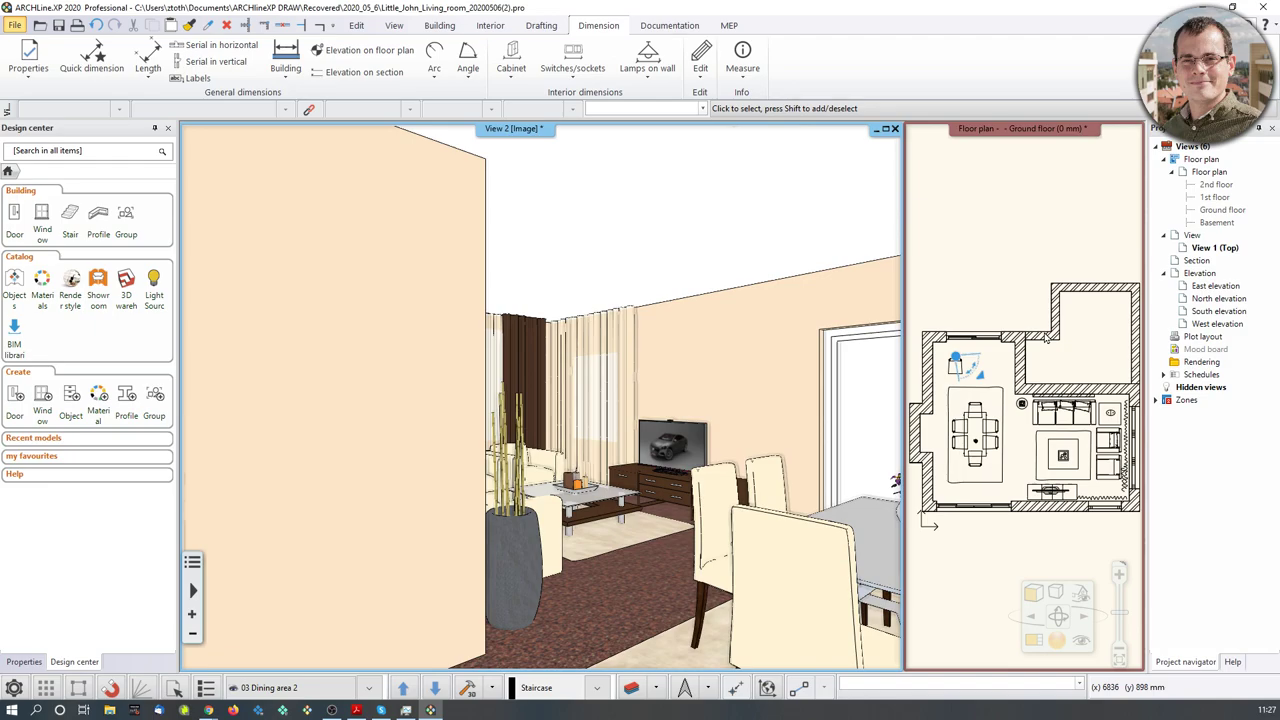
# Step: Switch to File Explorer, look over the Little_John project folder's contents and close the window
pyautogui.click(109, 710)
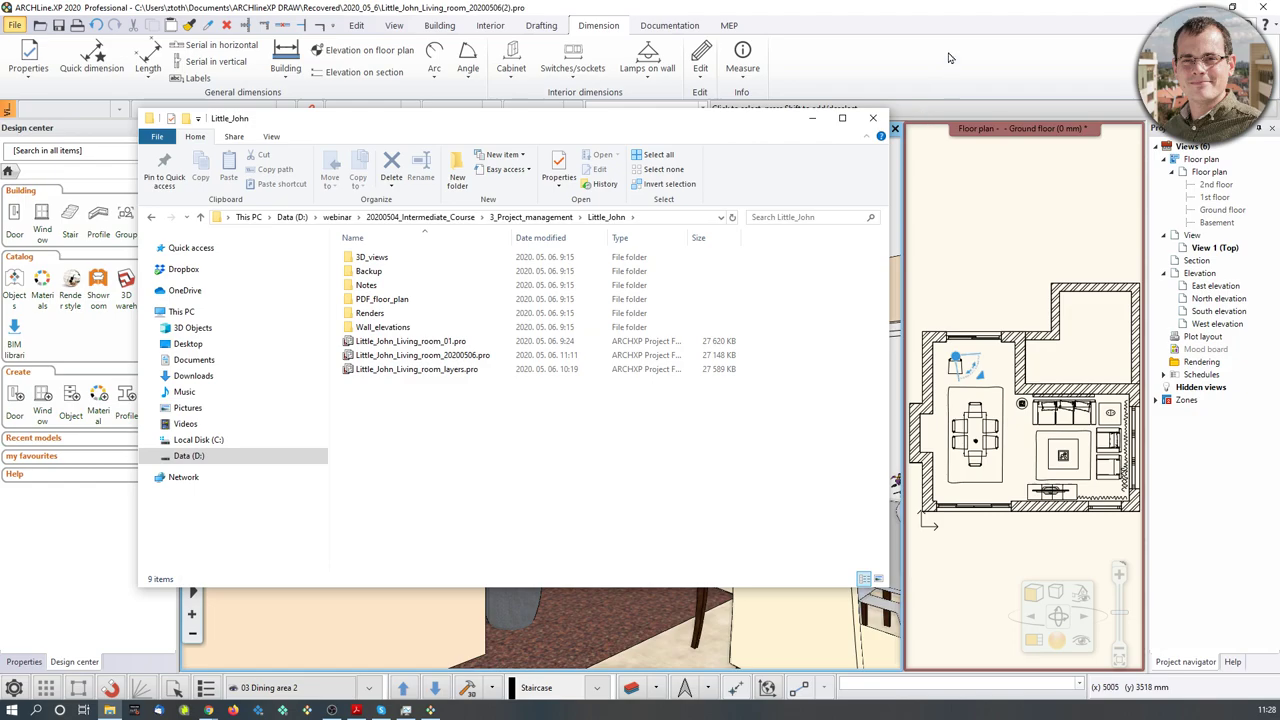
pyautogui.click(872, 119)
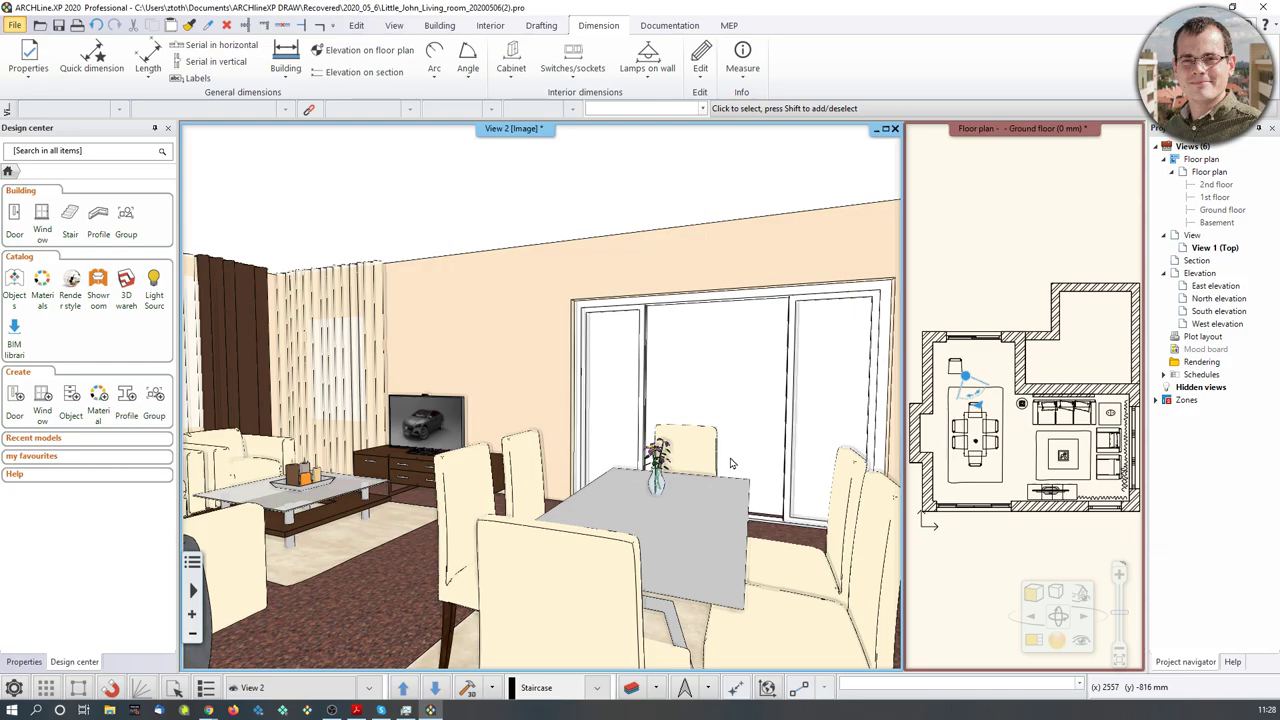
pyautogui.moveTo(730, 463)
pyautogui.mouseDown(button='middle')
pyautogui.moveTo(700, 482)
pyautogui.moveTo(740, 500)
pyautogui.moveTo(747, 482)
pyautogui.mouseUp(button='middle')
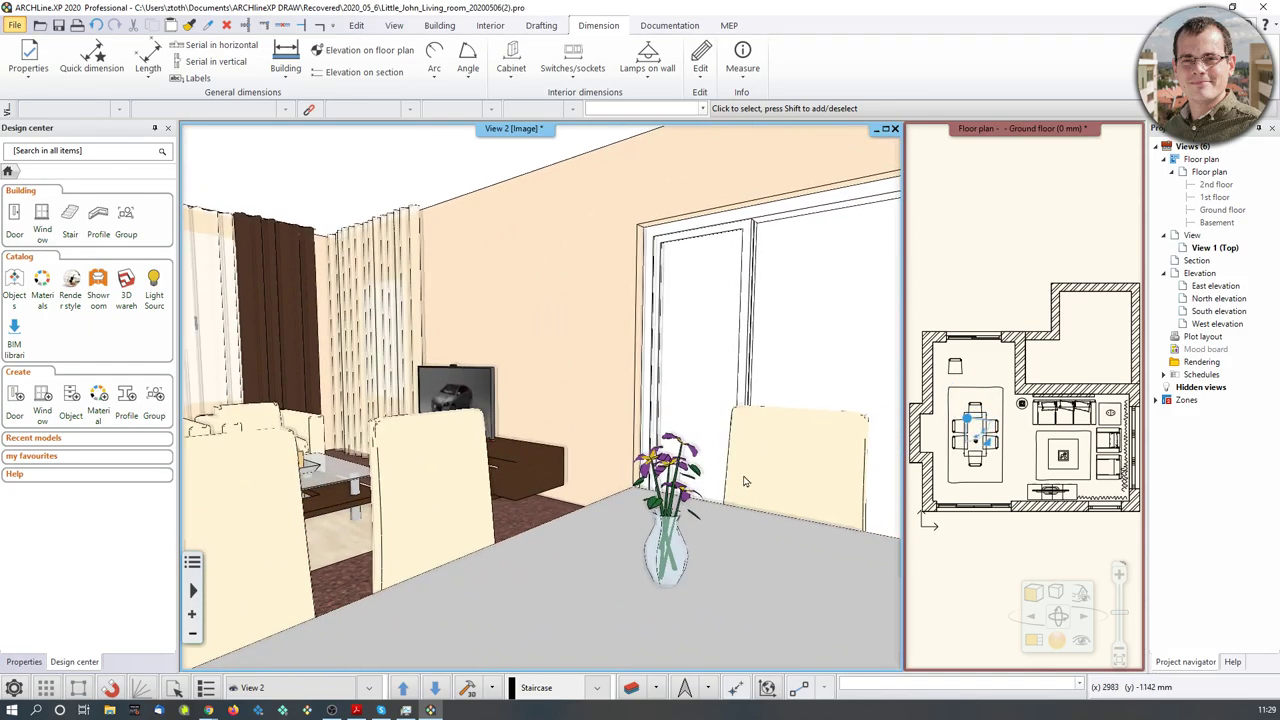
pyautogui.moveTo(572, 469); pyautogui.dragTo(742, 511, button='middle')
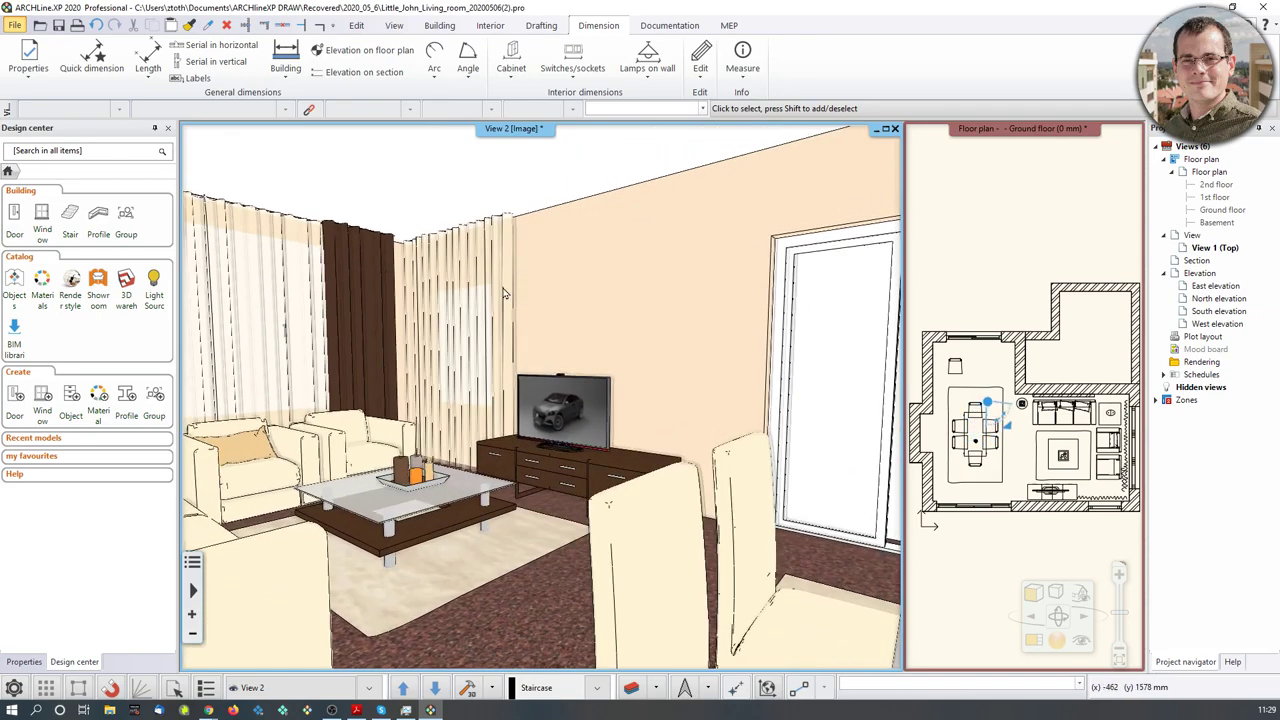
pyautogui.moveTo(491, 357); pyautogui.dragTo(393, 356, button='middle')
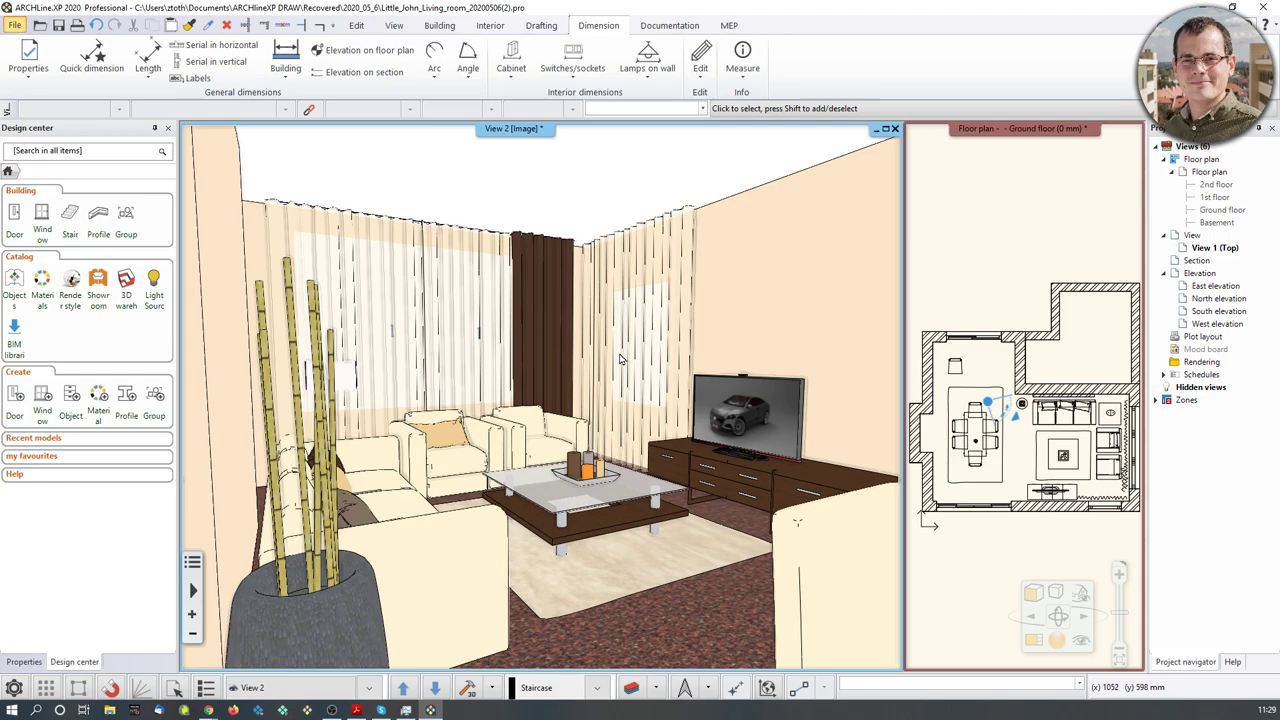
# Step: Look over the Build 3D model settings and close them without rebuilding the model
pyautogui.click(494, 688)
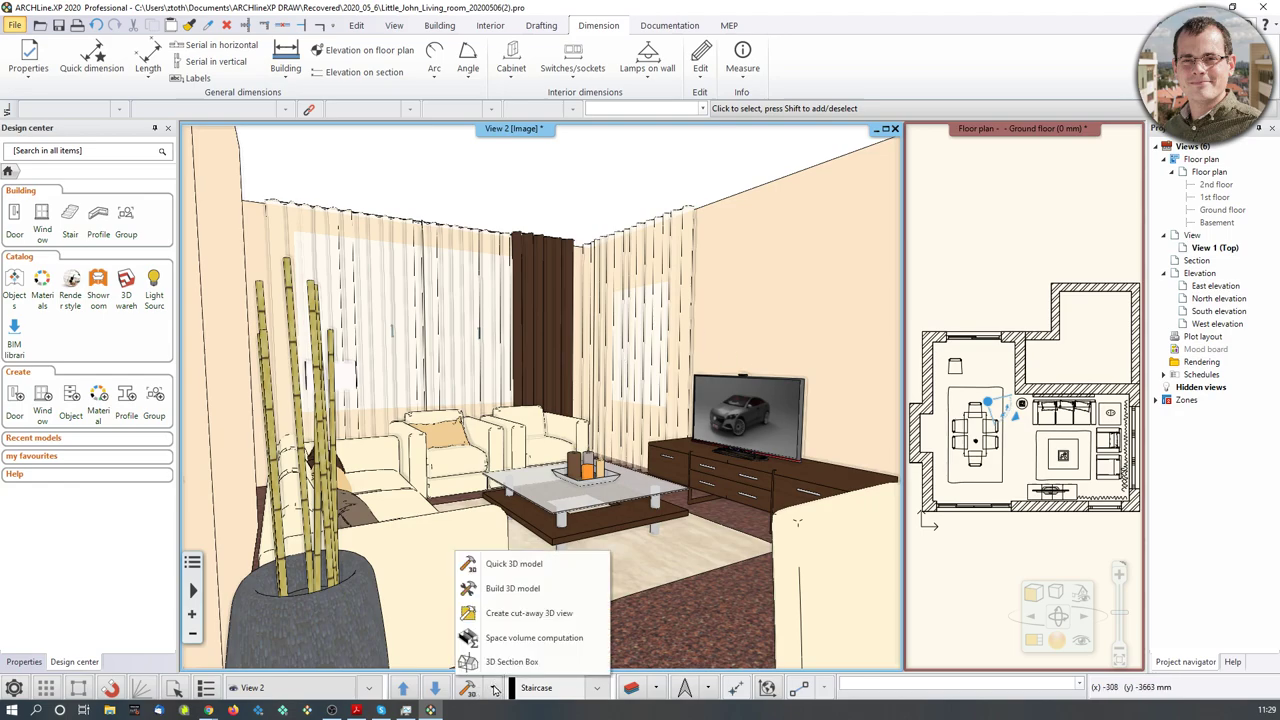
pyautogui.click(472, 590)
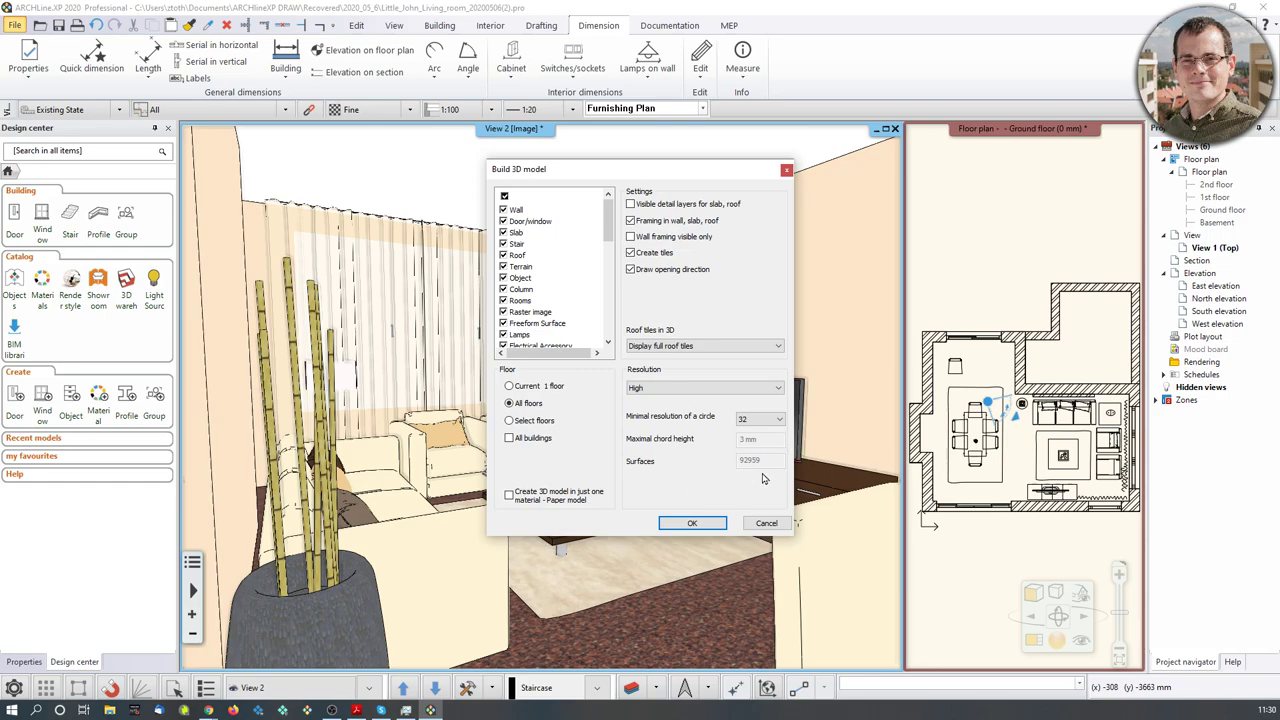
pyautogui.click(786, 170)
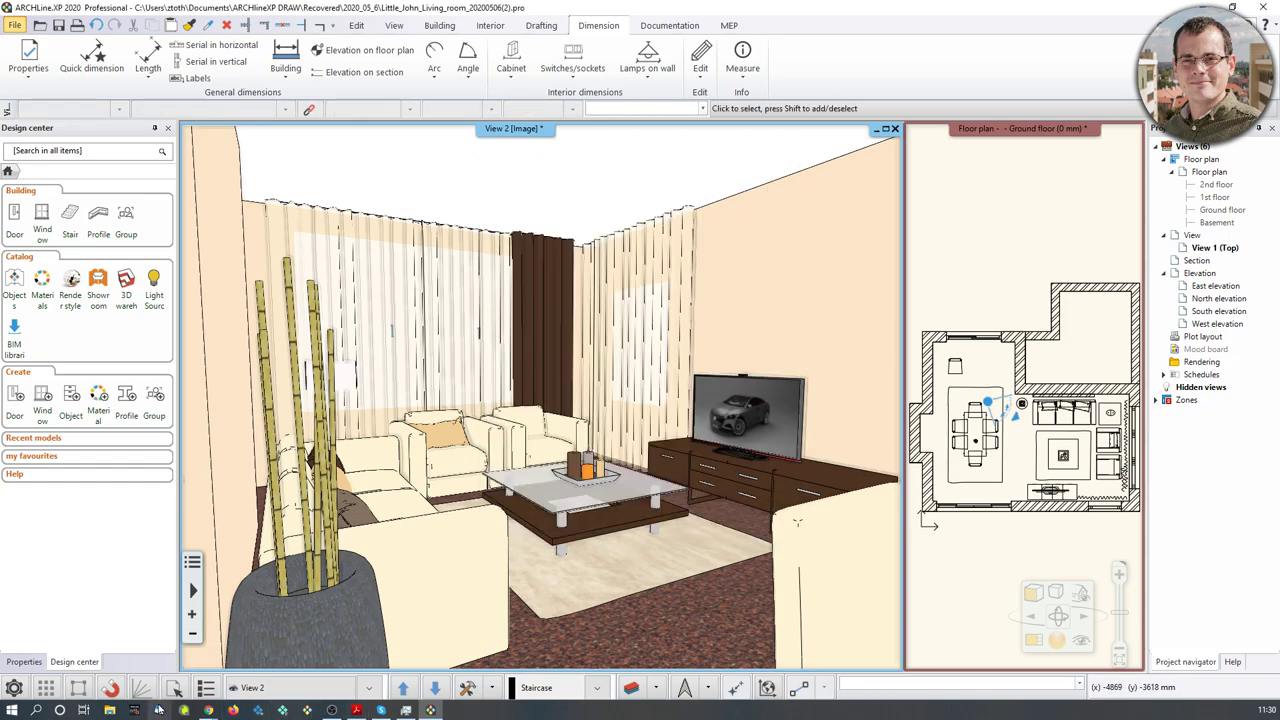
# Step: Open the project Little_John_Living_room_03_3D_body.pro from File Explorer, discarding the unsaved changes in the current project
pyautogui.click(108, 711)
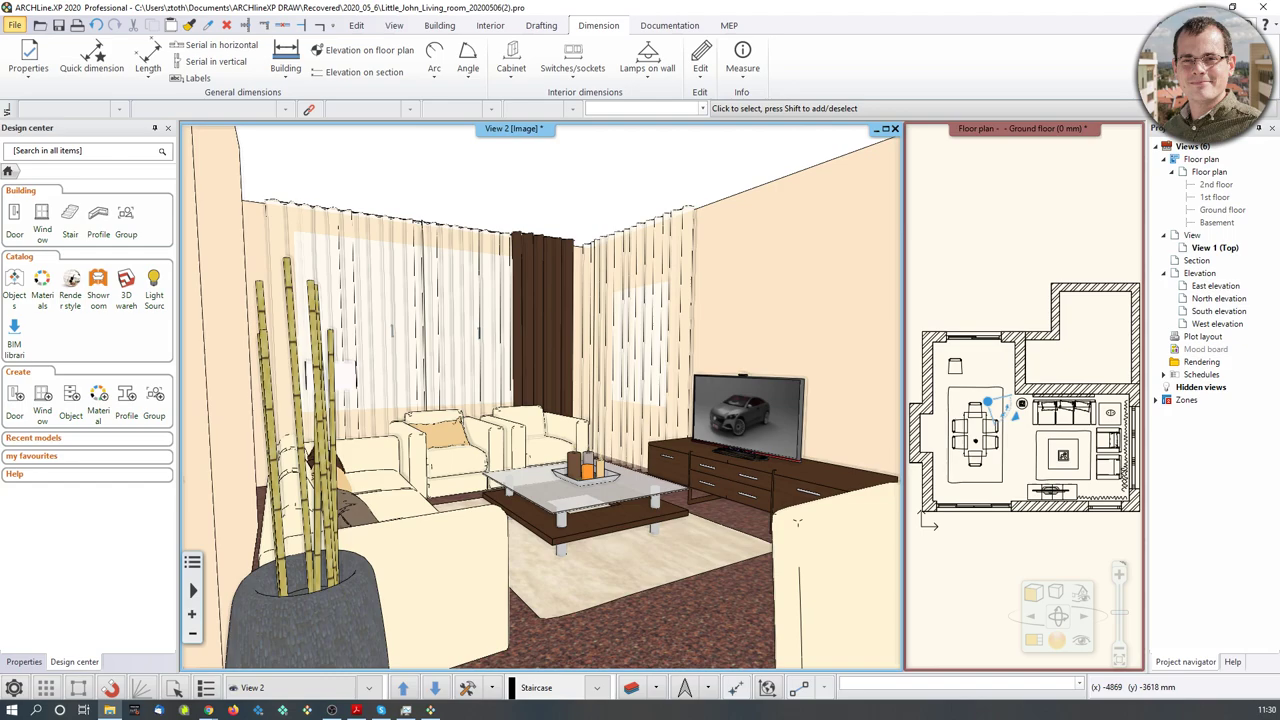
pyautogui.click(530, 517)
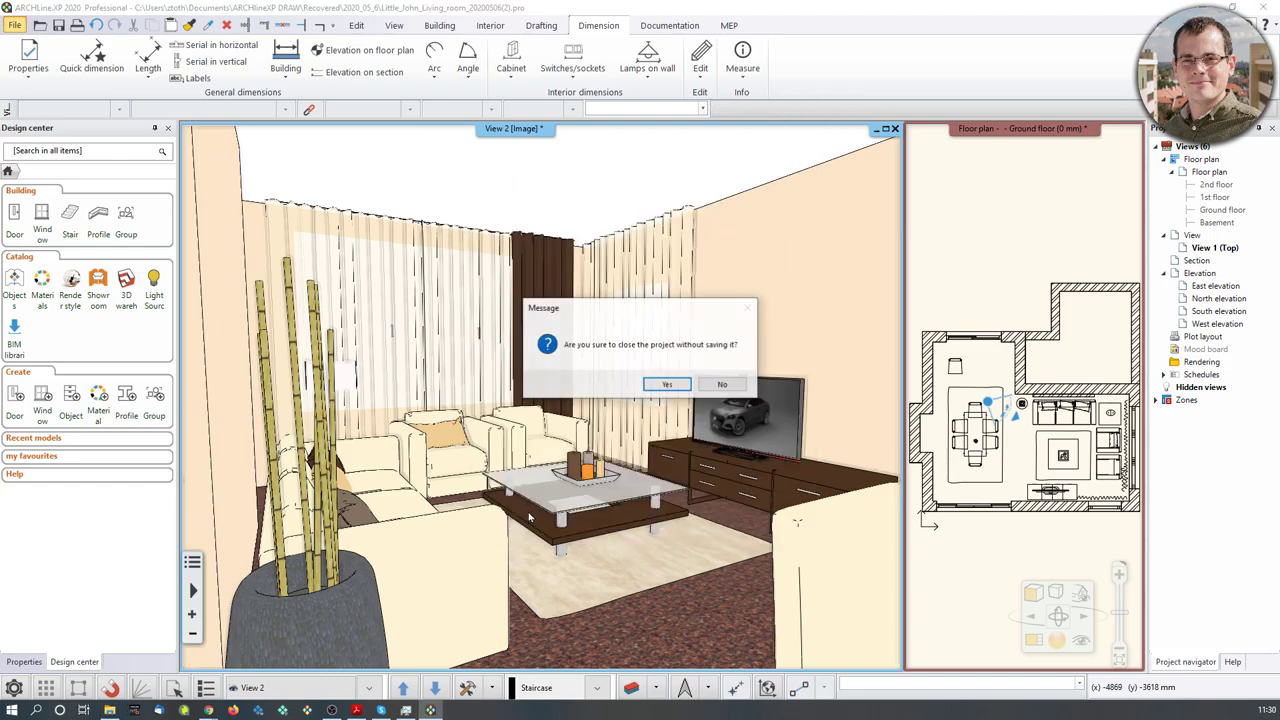
pyautogui.click(663, 384)
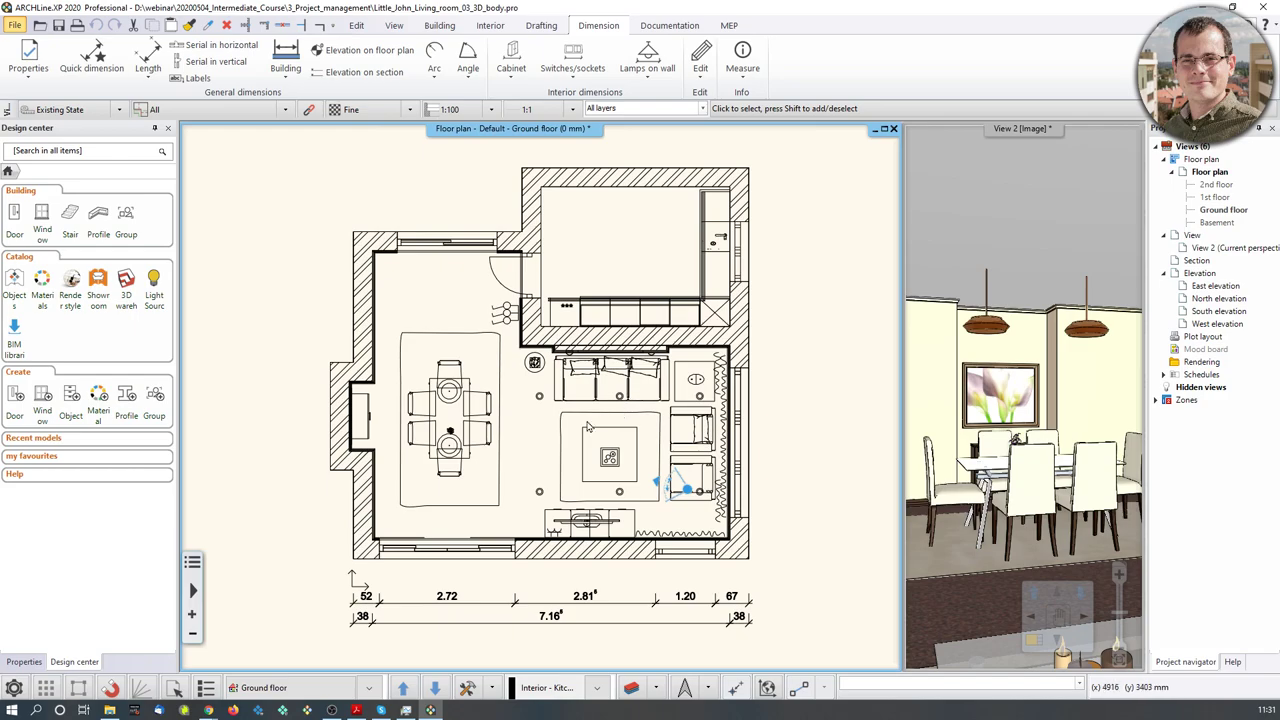
# Step: Move the floor plan's camera symbol outside the house's lower-left corner and show the building's exterior in the enlarged 3D view
pyautogui.moveTo(662, 476); pyautogui.dragTo(480, 446)
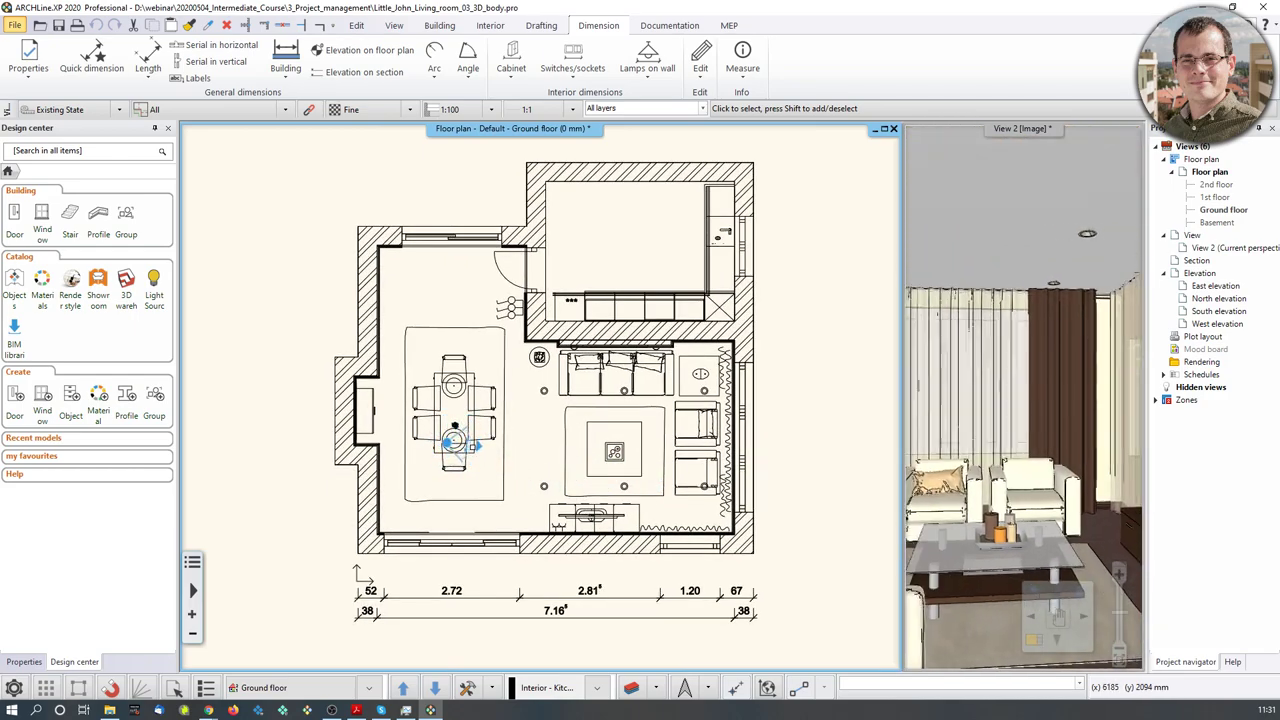
pyautogui.scroll(-3, 660, 440)
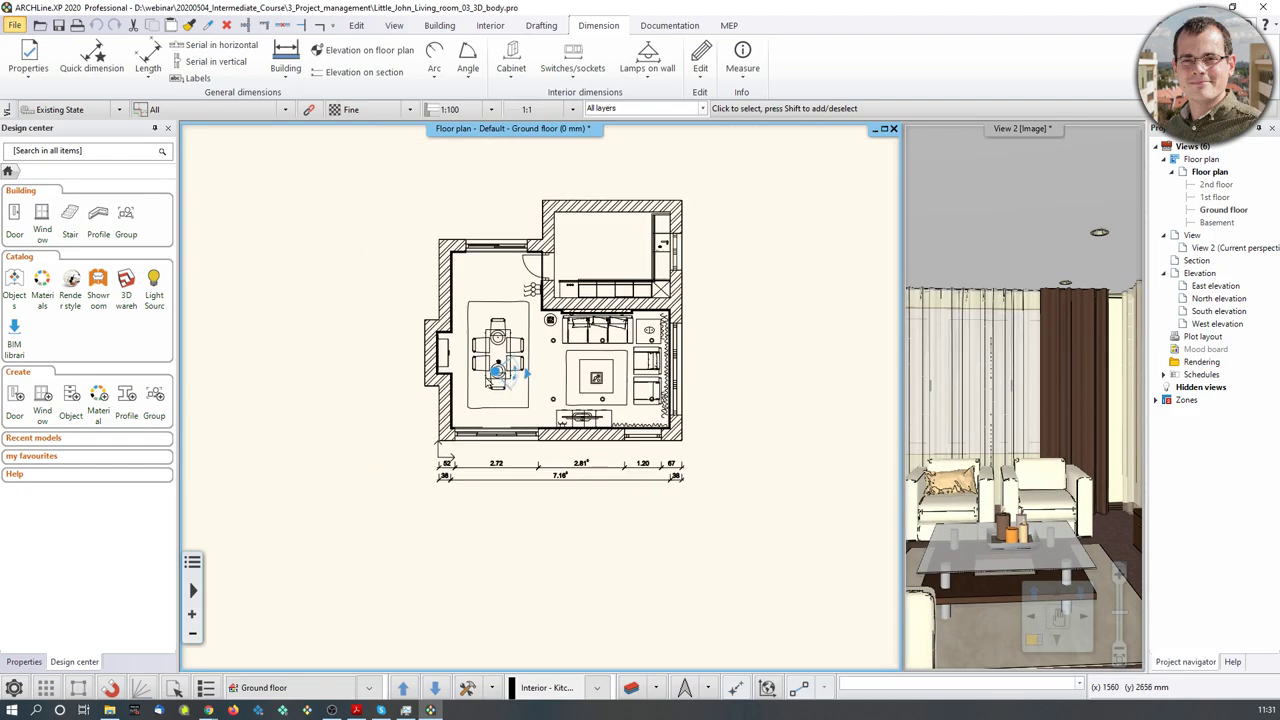
pyautogui.moveTo(497, 372); pyautogui.dragTo(382, 447)
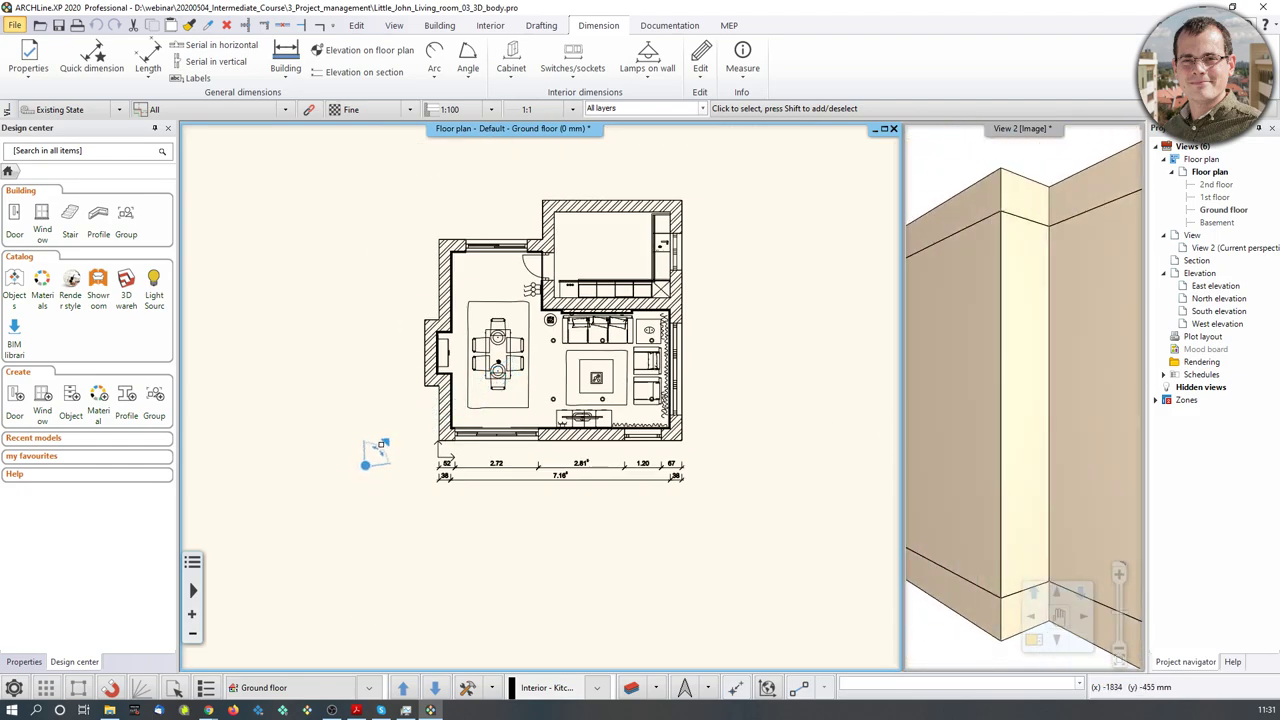
pyautogui.click(1011, 426)
pyautogui.scroll(-5, 1011, 426)
pyautogui.click(1033, 638)
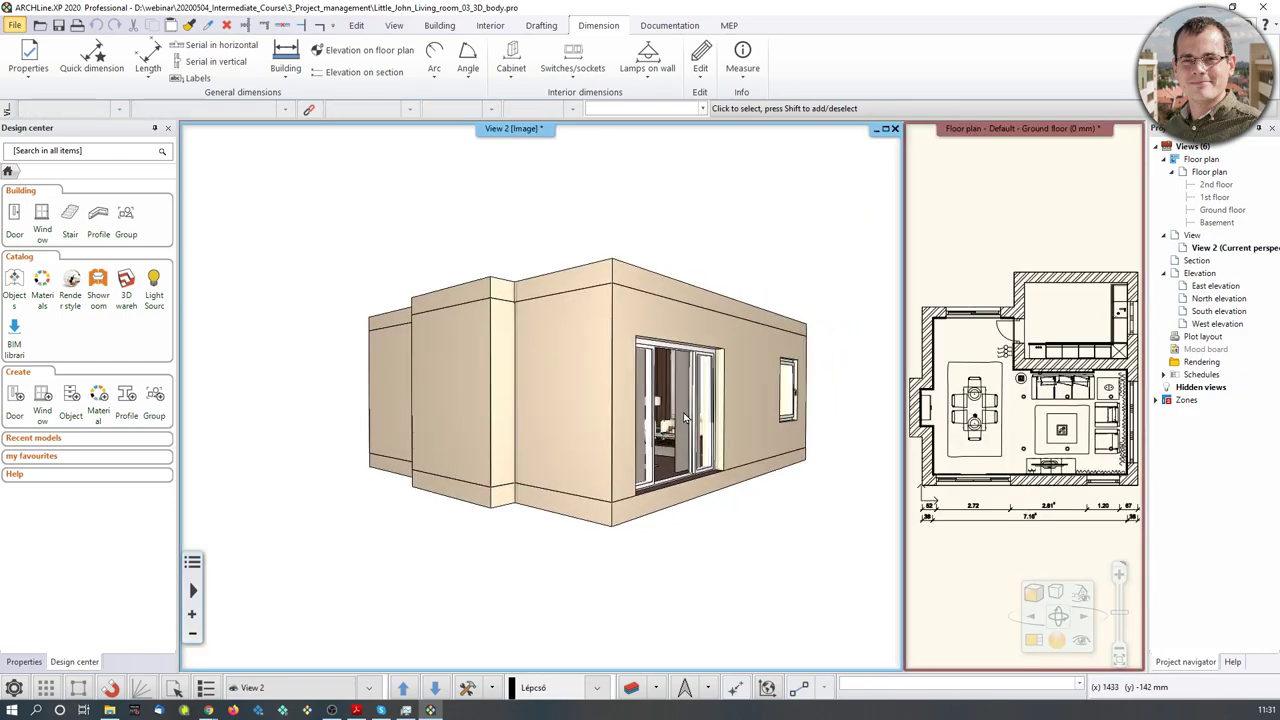
pyautogui.click(365, 27)
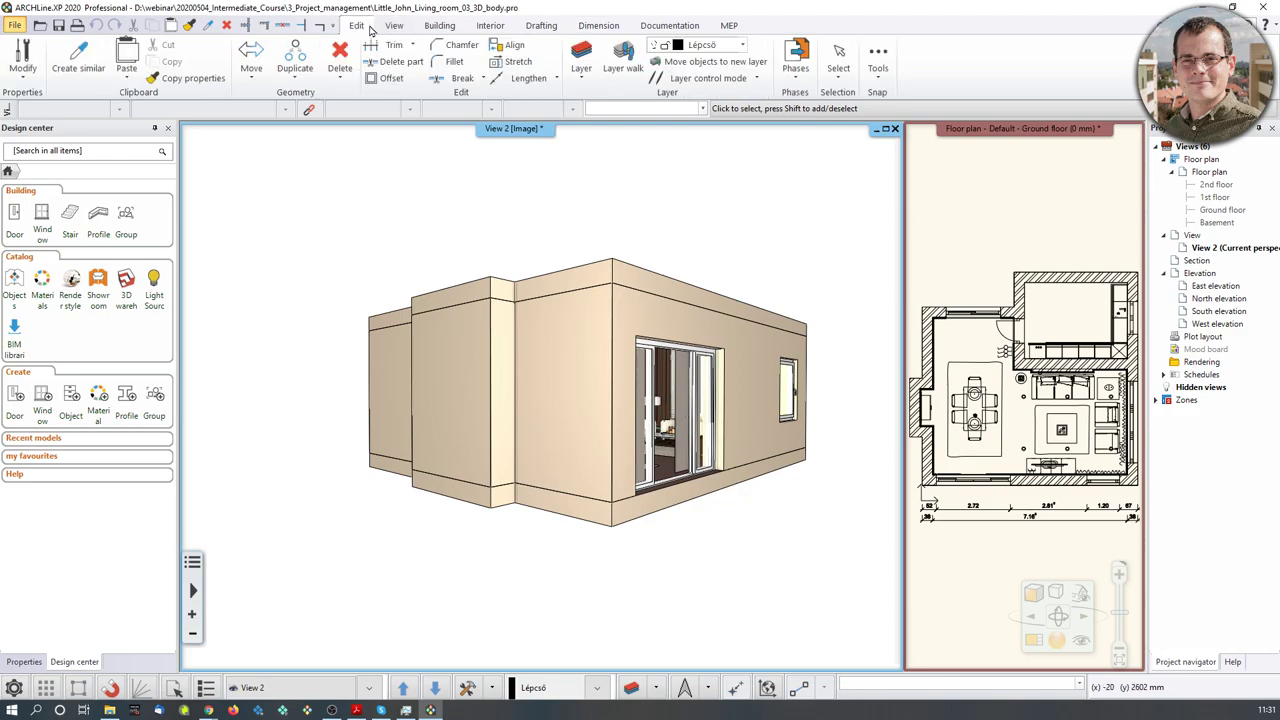
pyautogui.click(490, 28)
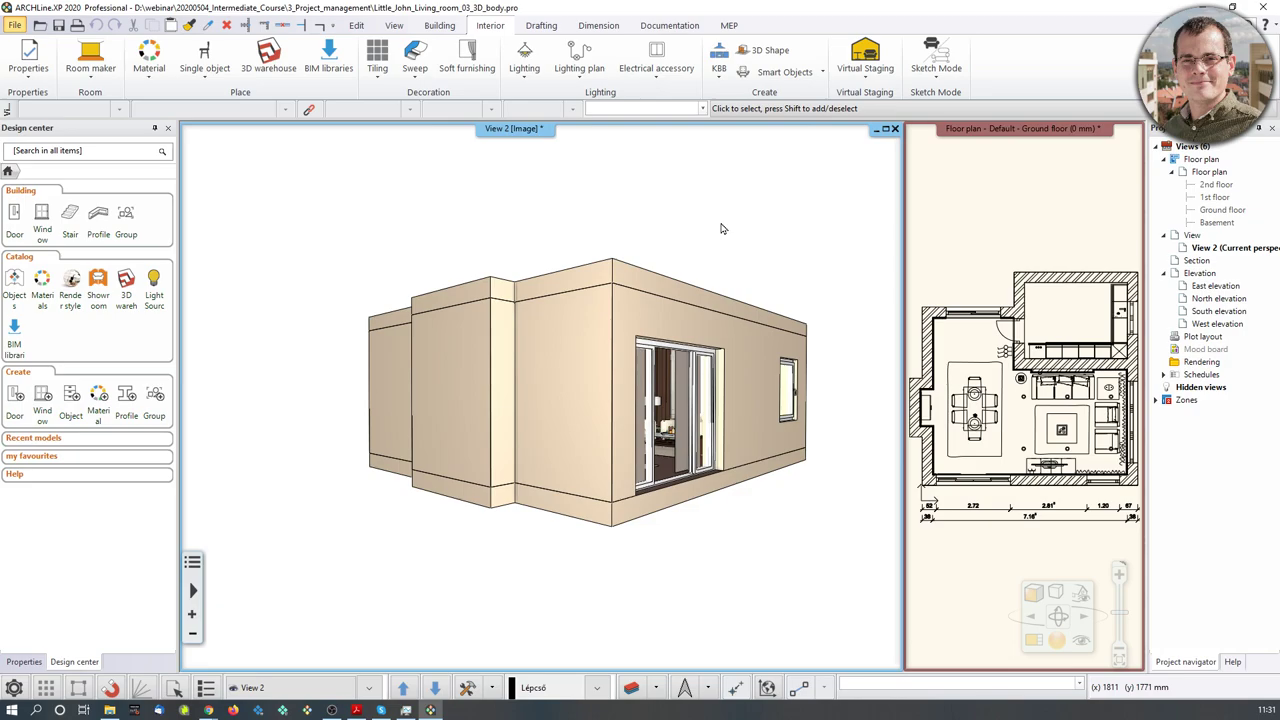
pyautogui.scroll(2, 620, 395)
pyautogui.scroll(2, 697, 424)
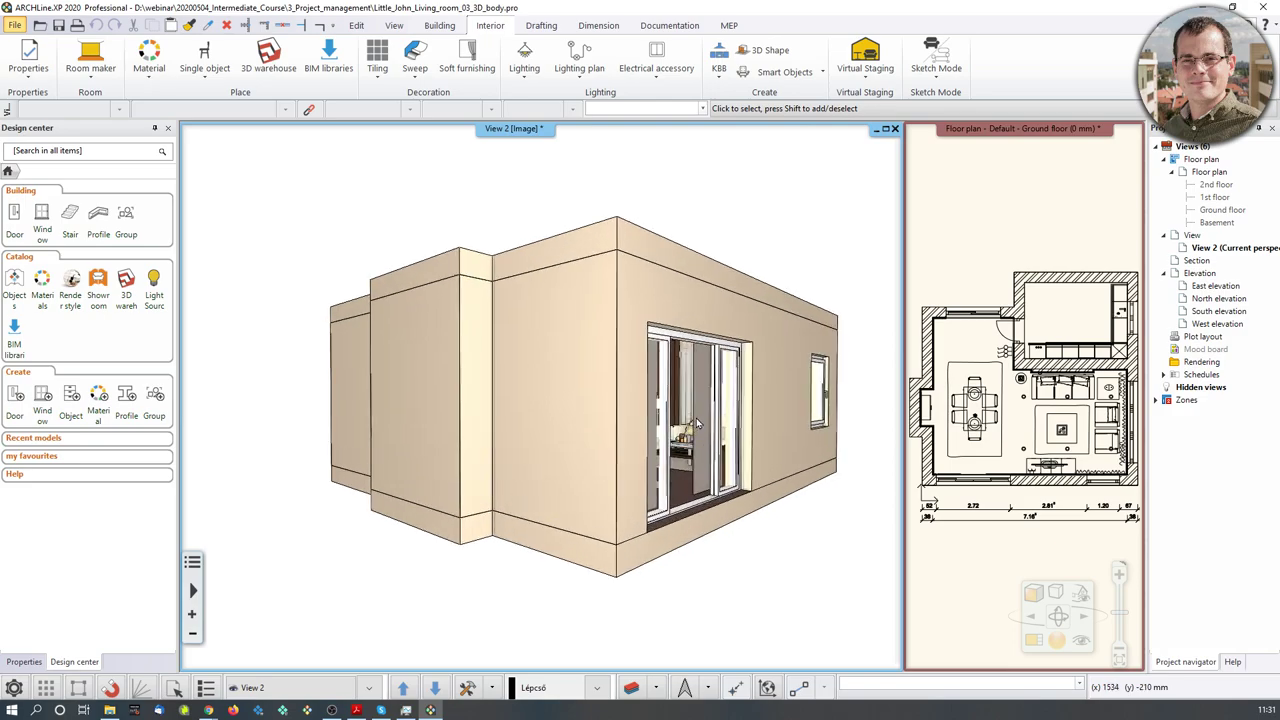
pyautogui.moveTo(697, 424); pyautogui.dragTo(560, 400, button='middle')
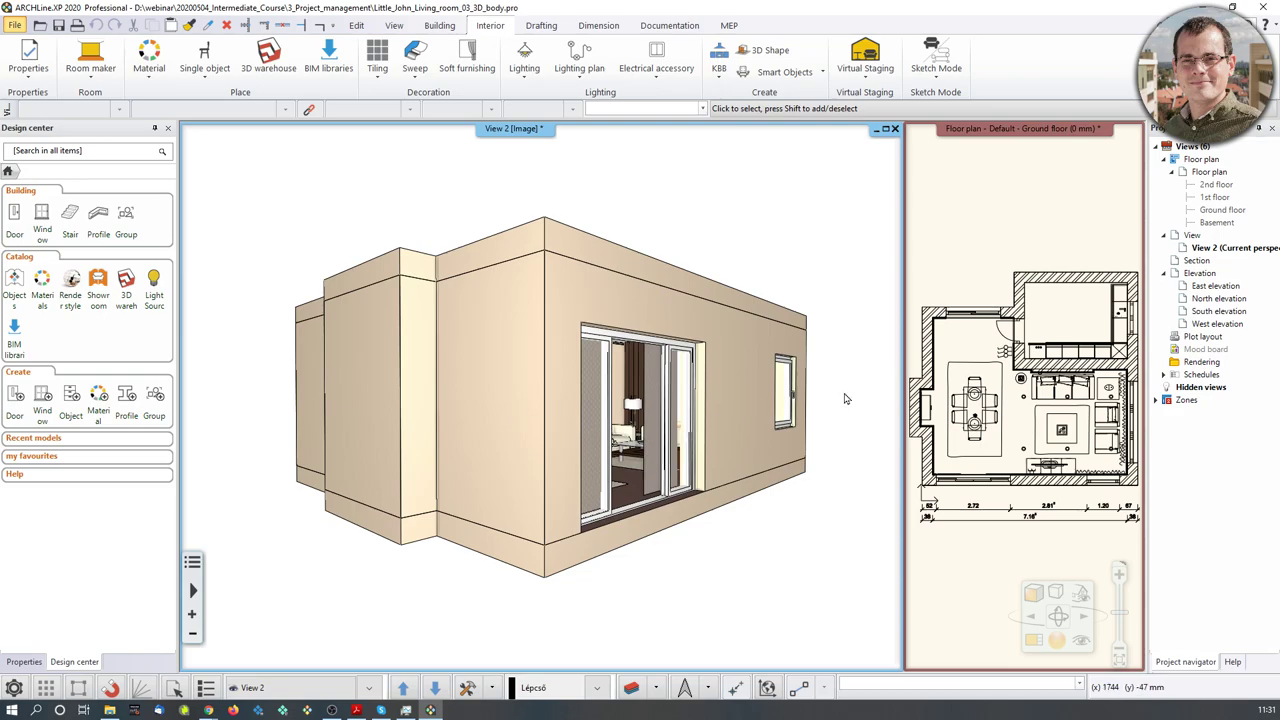
# Step: Enlarge the floor plan and build the 3D model of all floors at High resolution with a minimal circle resolution of 32
pyautogui.click(1033, 640)
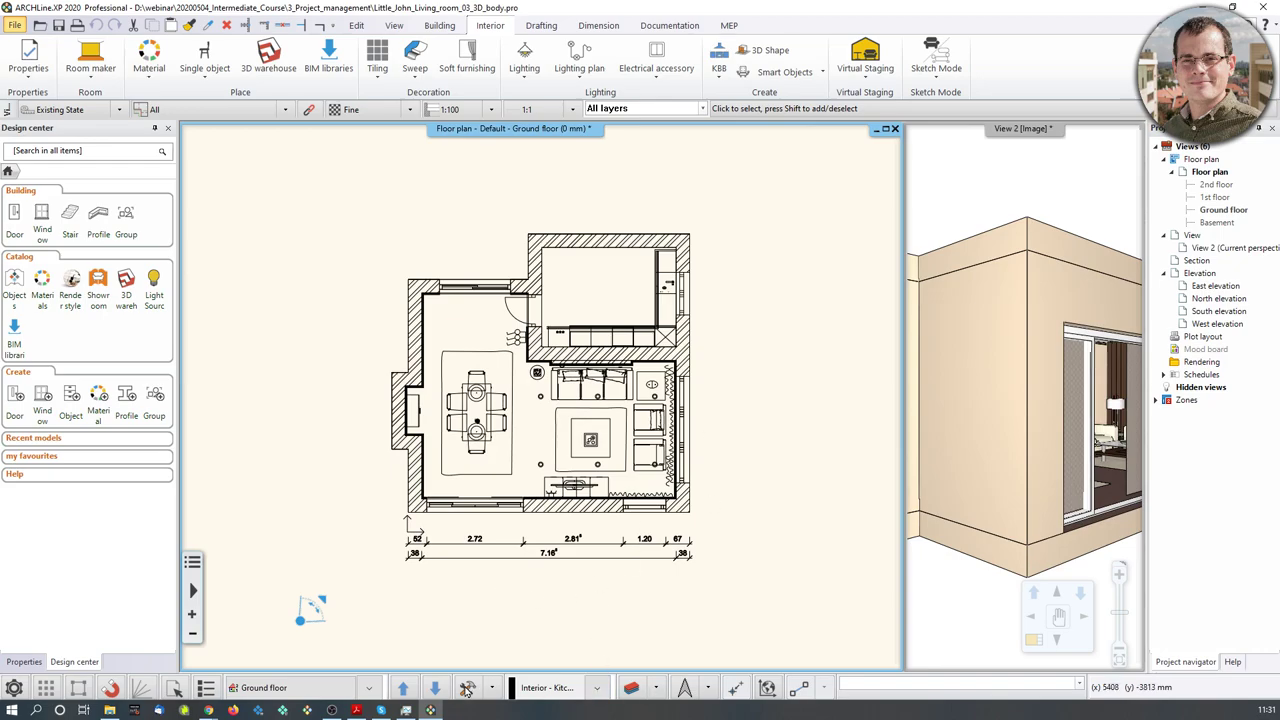
pyautogui.click(467, 688)
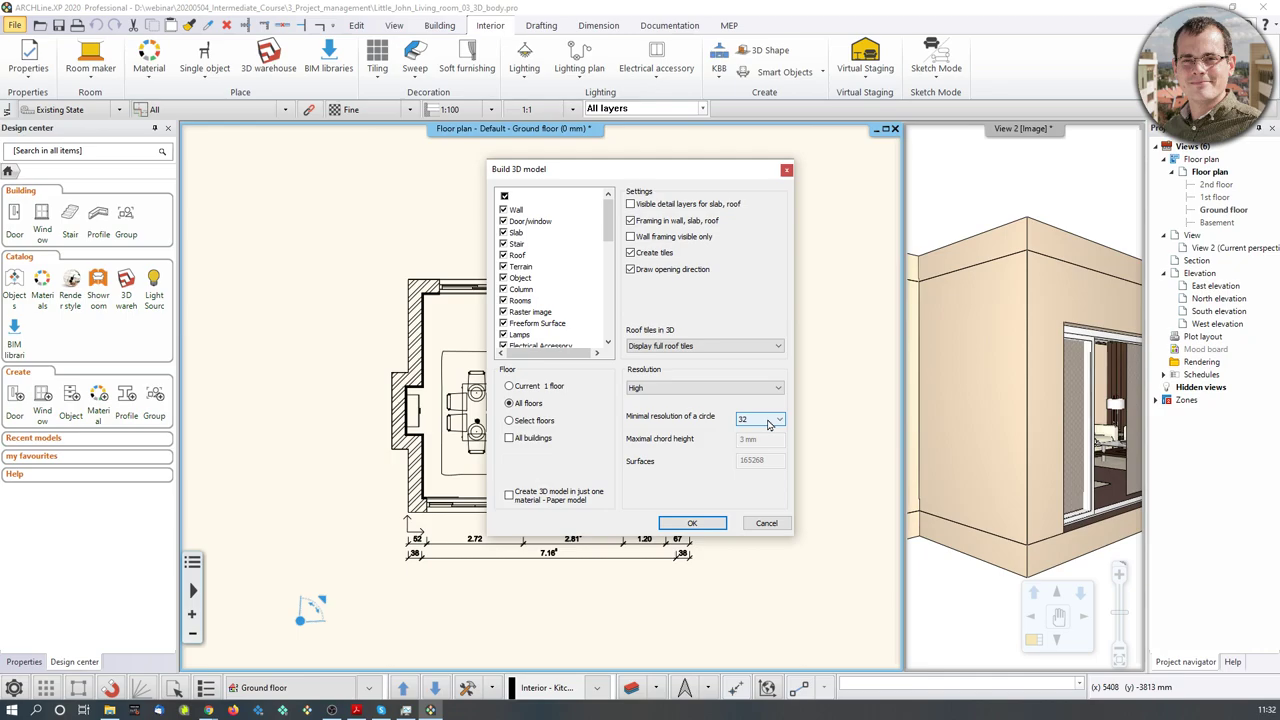
pyautogui.click(698, 524)
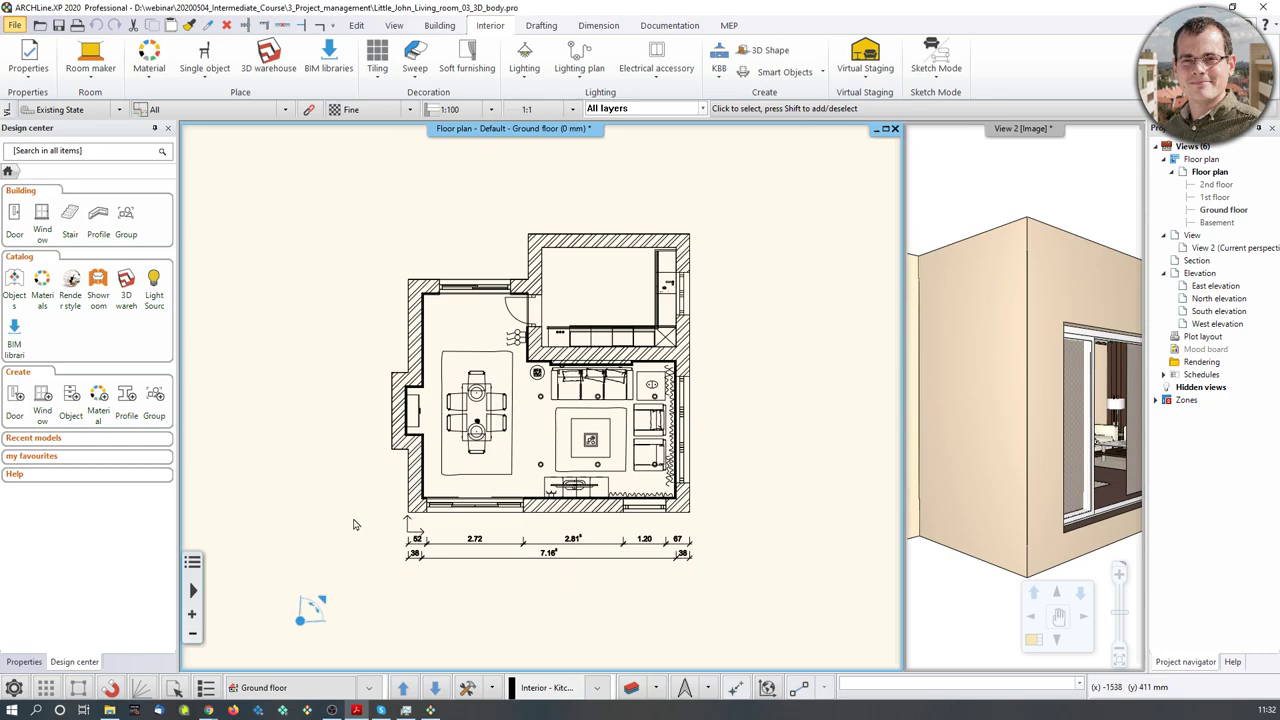
# Step: Create a cut-away 3D view from a rectangle about 7024 by 16840 mm beside the house and show it in the enlarged 3D view
pyautogui.click(491, 688)
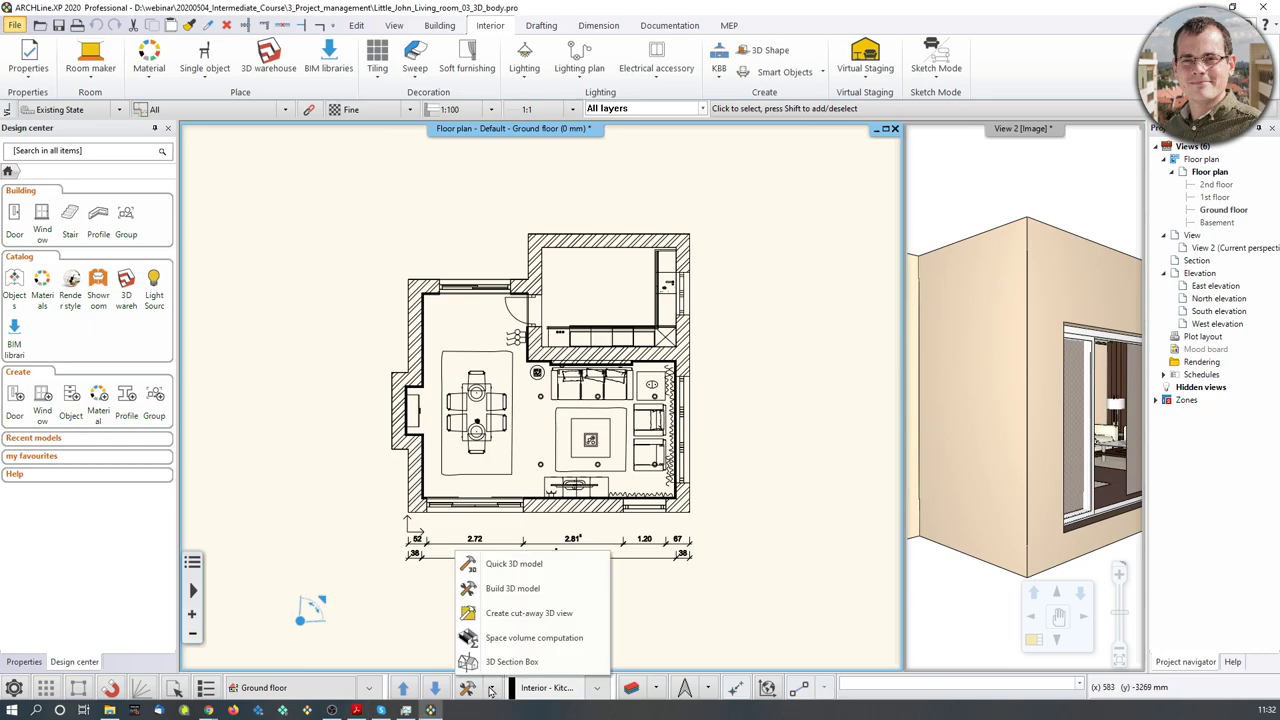
pyautogui.click(494, 617)
pyautogui.scroll(-2, 306, 357)
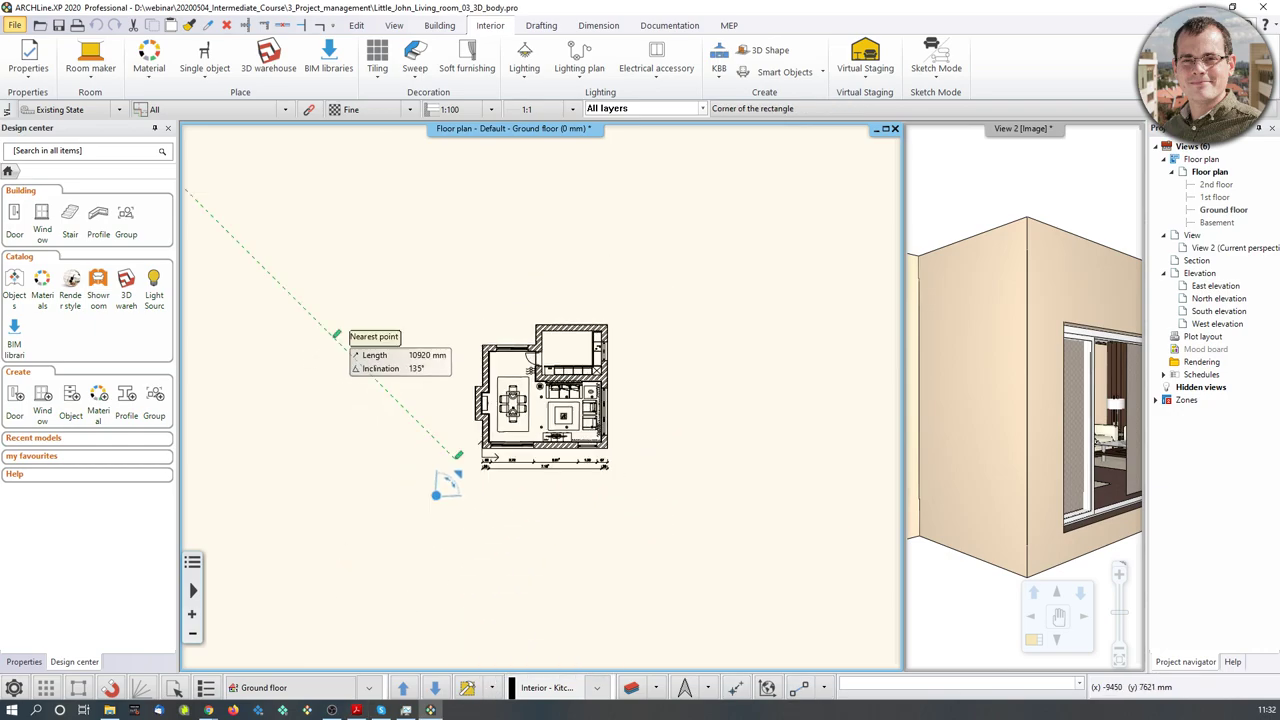
pyautogui.click(335, 262)
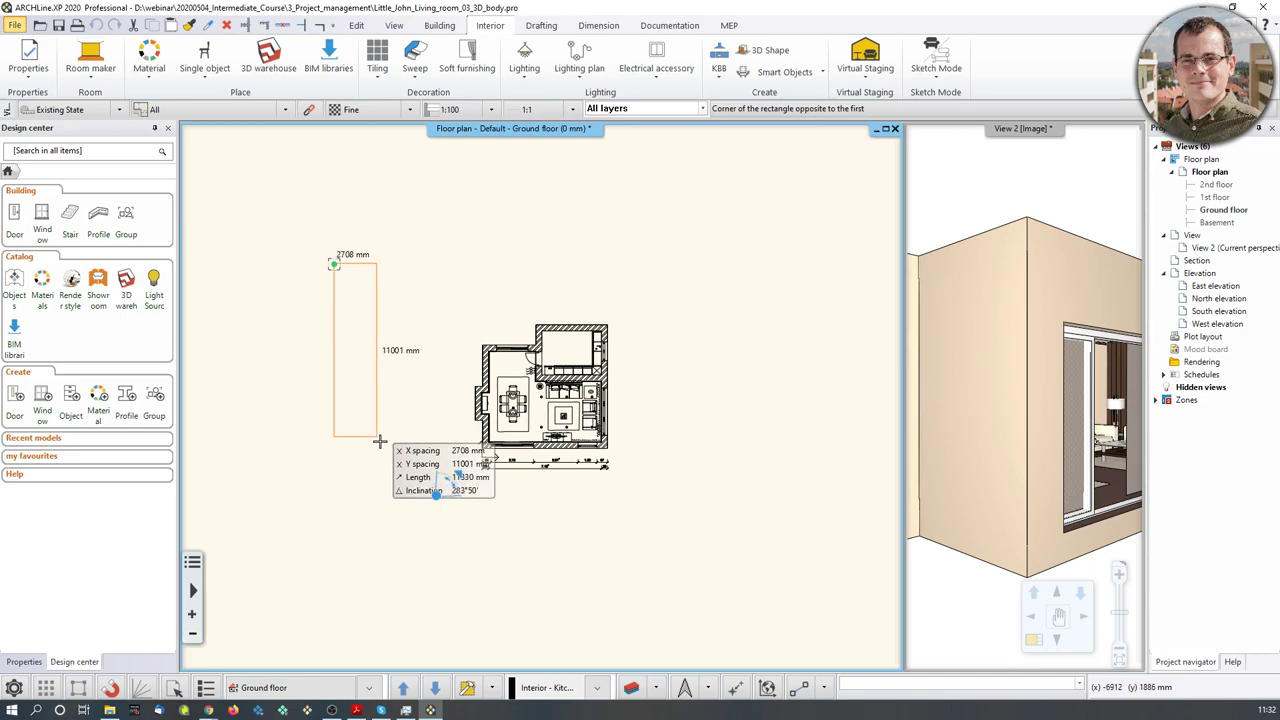
pyautogui.click(445, 529)
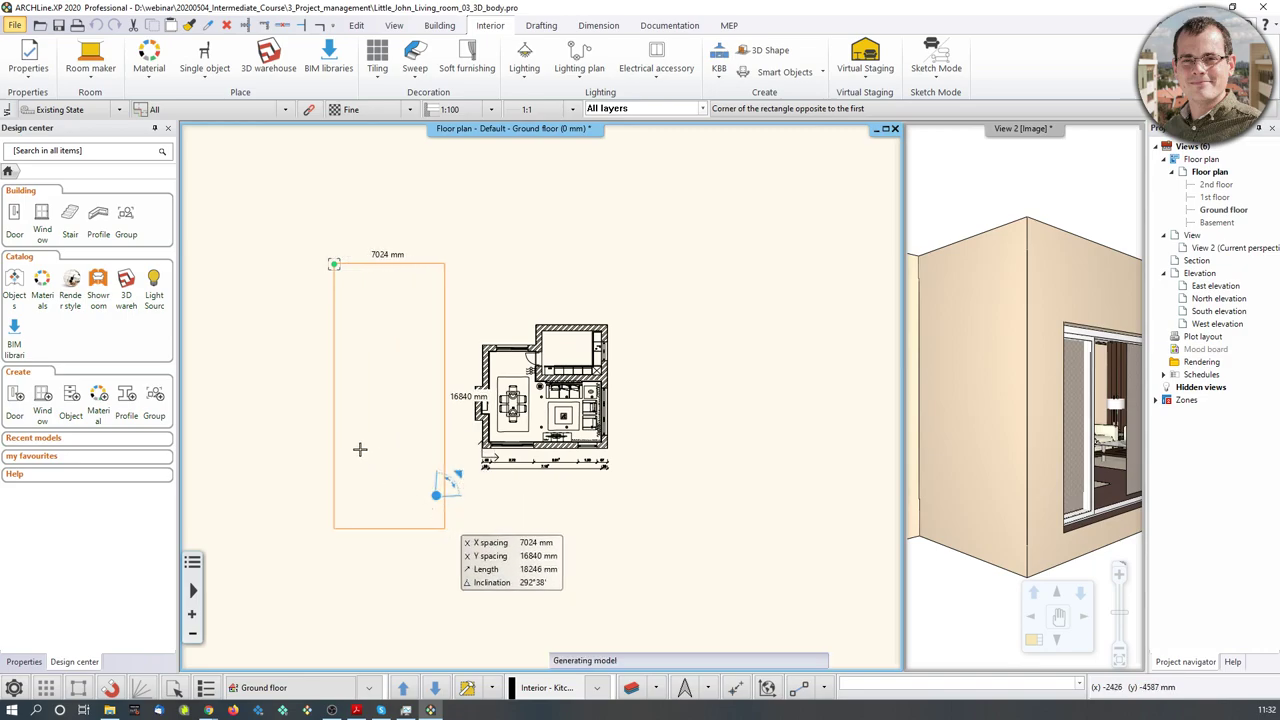
pyautogui.moveTo(1027, 418); pyautogui.dragTo(1066, 383)
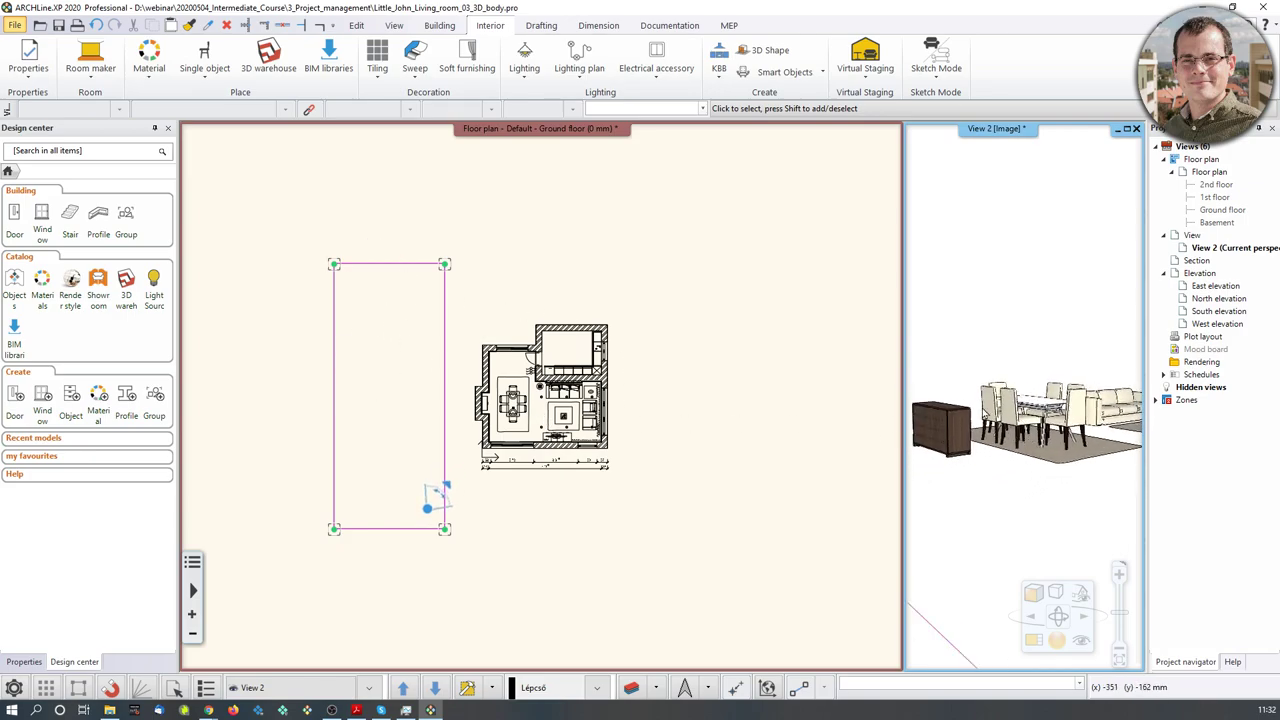
pyautogui.click(1033, 645)
pyautogui.scroll(5, 548, 336)
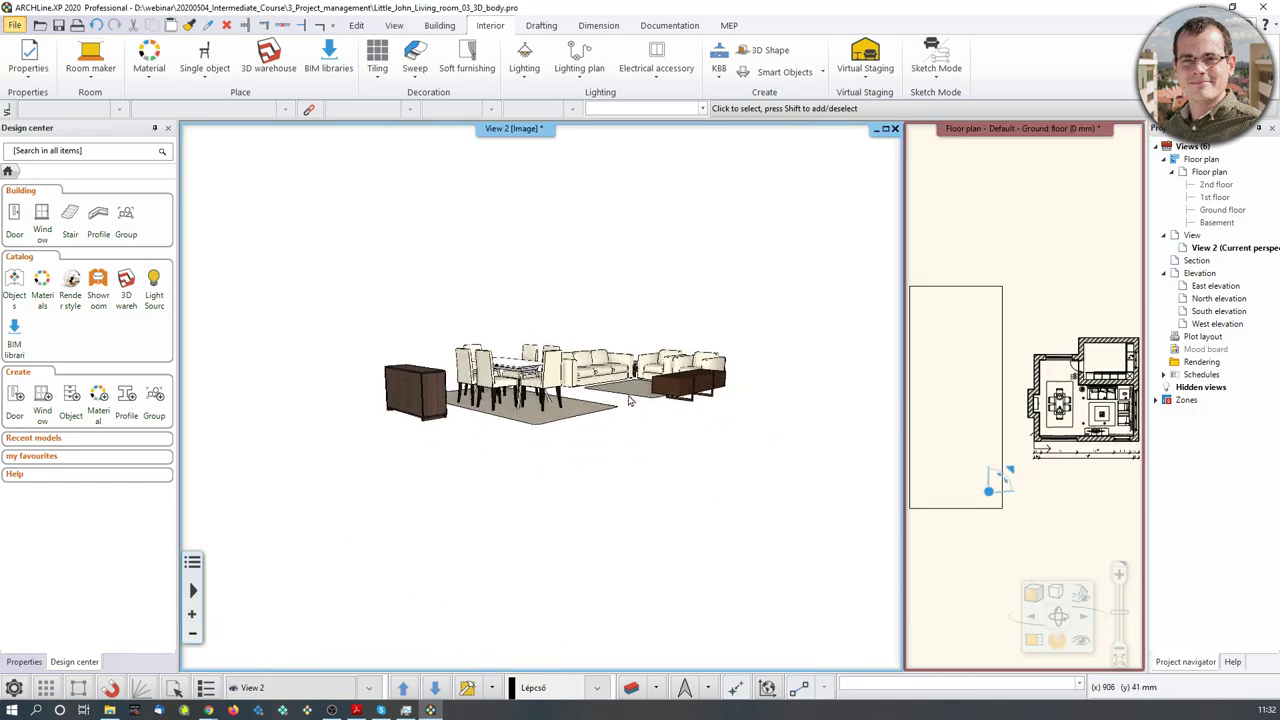
# Step: Examine the dining furniture in the cut-away model by selecting the front chair, the rug and the table as 3D solids
pyautogui.scroll(4, 548, 336)
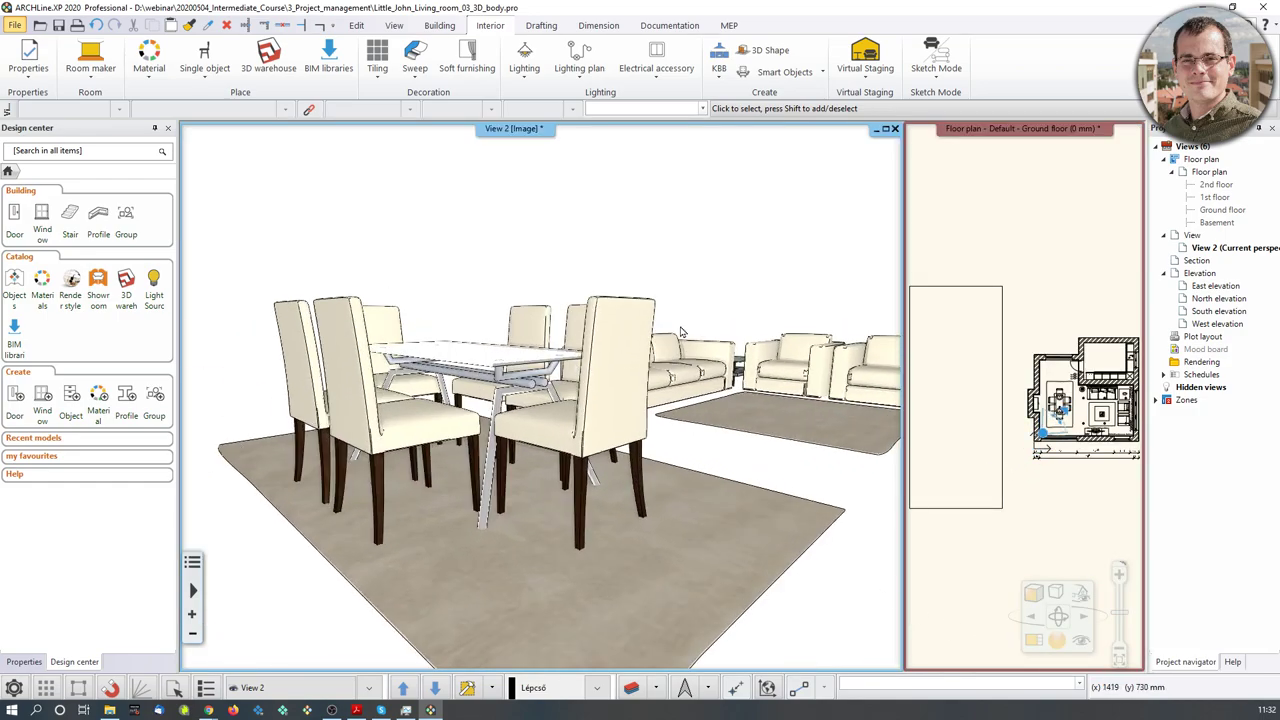
pyautogui.click(1105, 412)
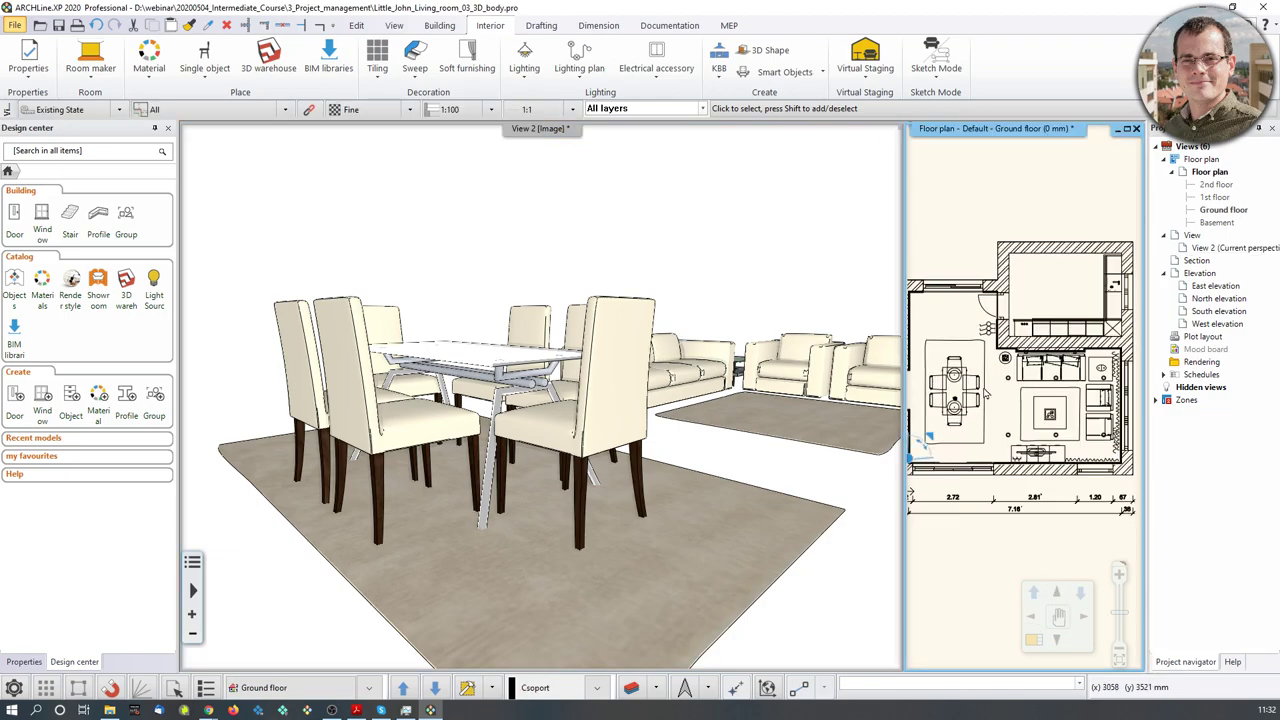
pyautogui.click(579, 411)
pyautogui.click(596, 408)
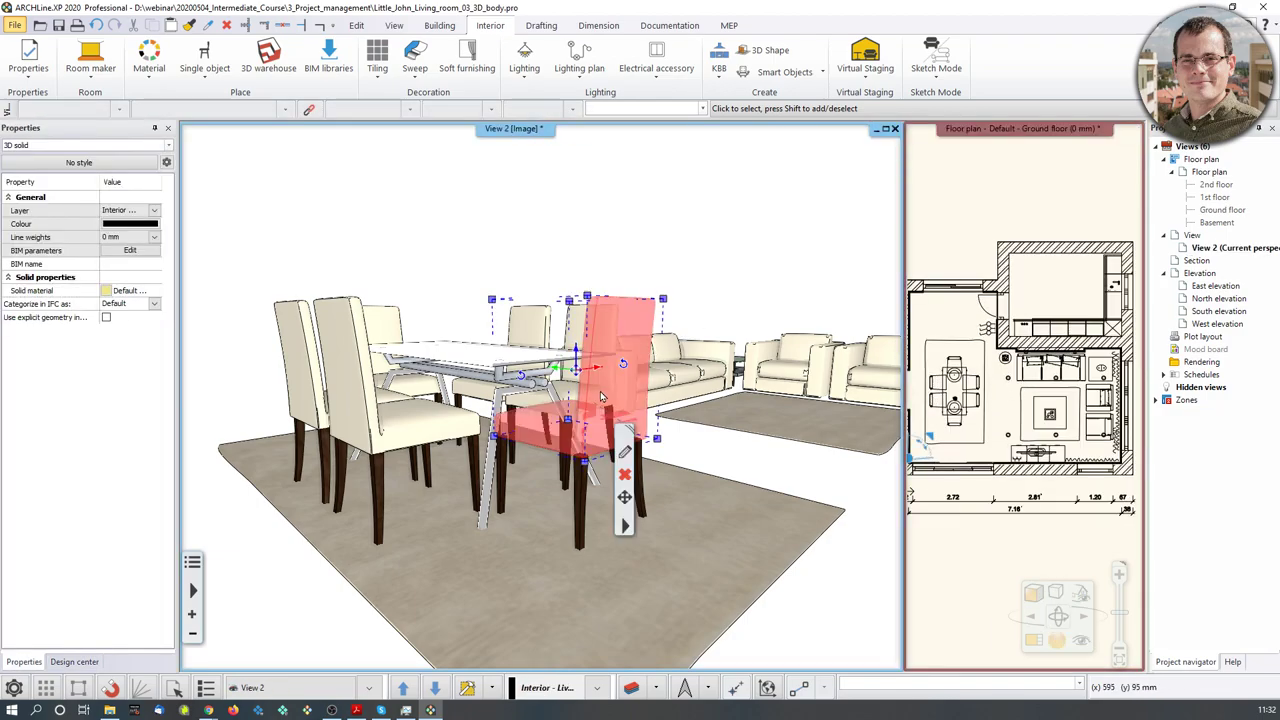
pyautogui.click(585, 510)
pyautogui.click(634, 478)
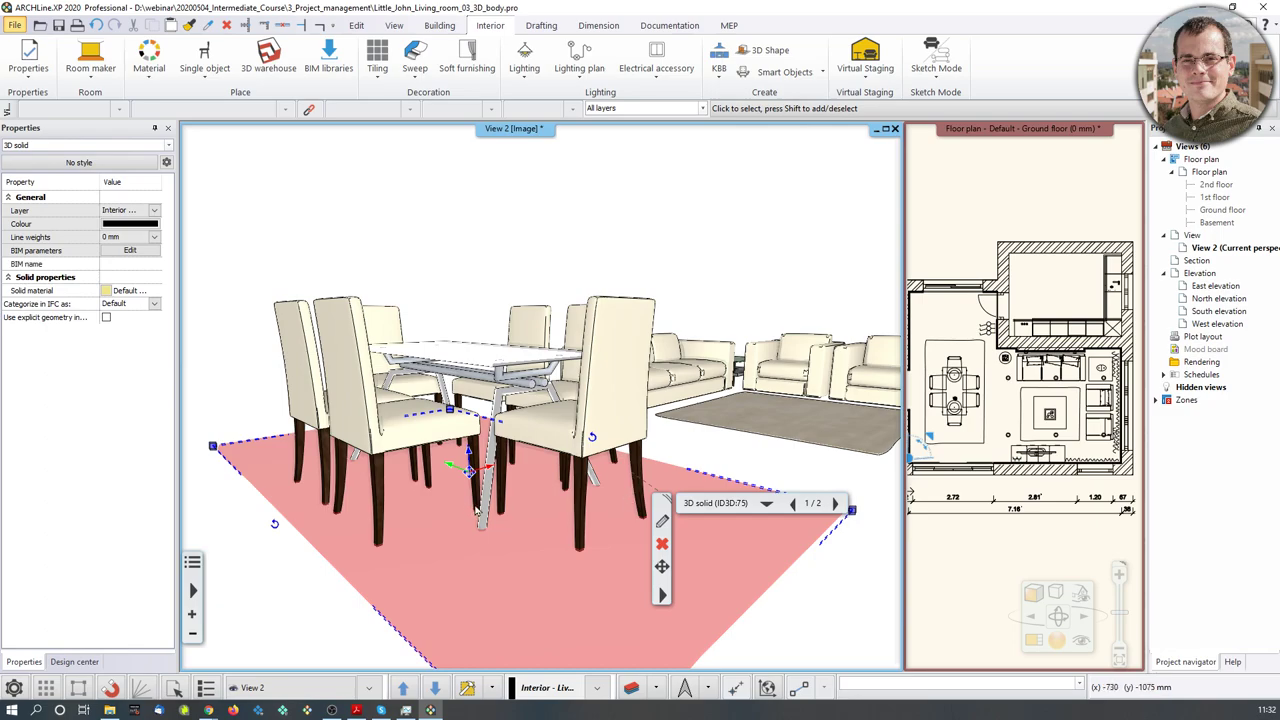
pyautogui.click(596, 401)
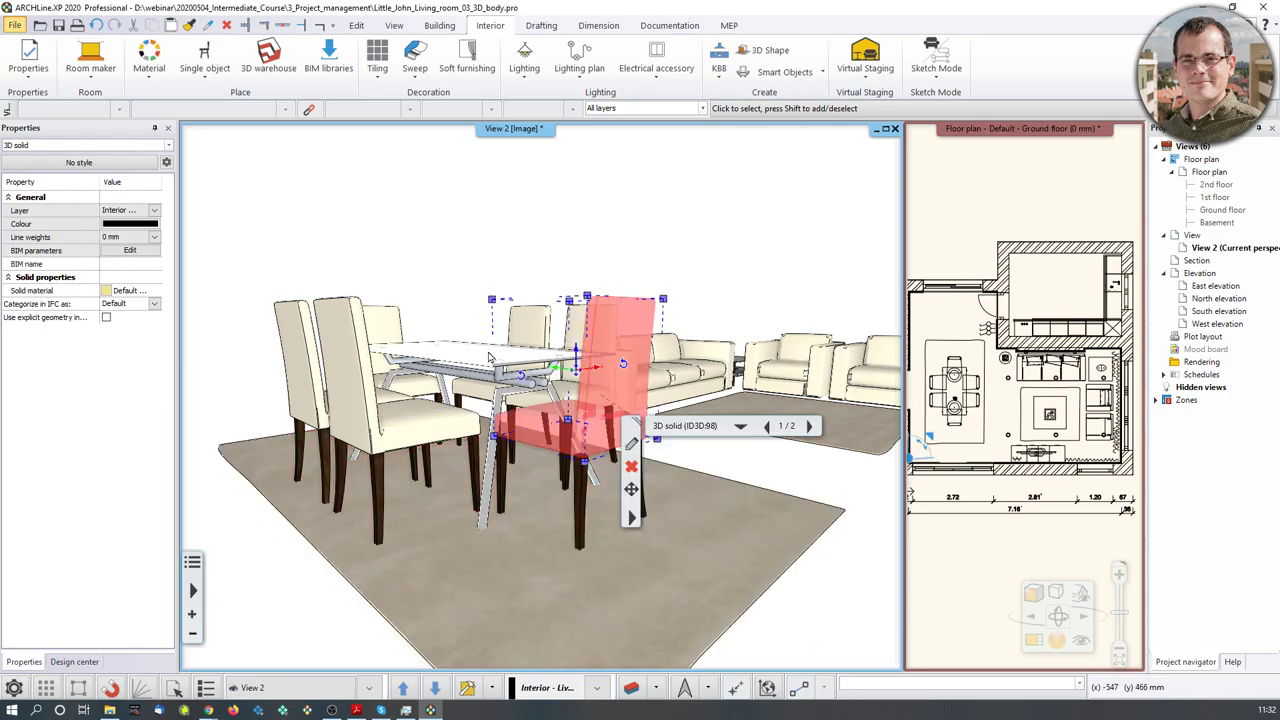
pyautogui.click(489, 355)
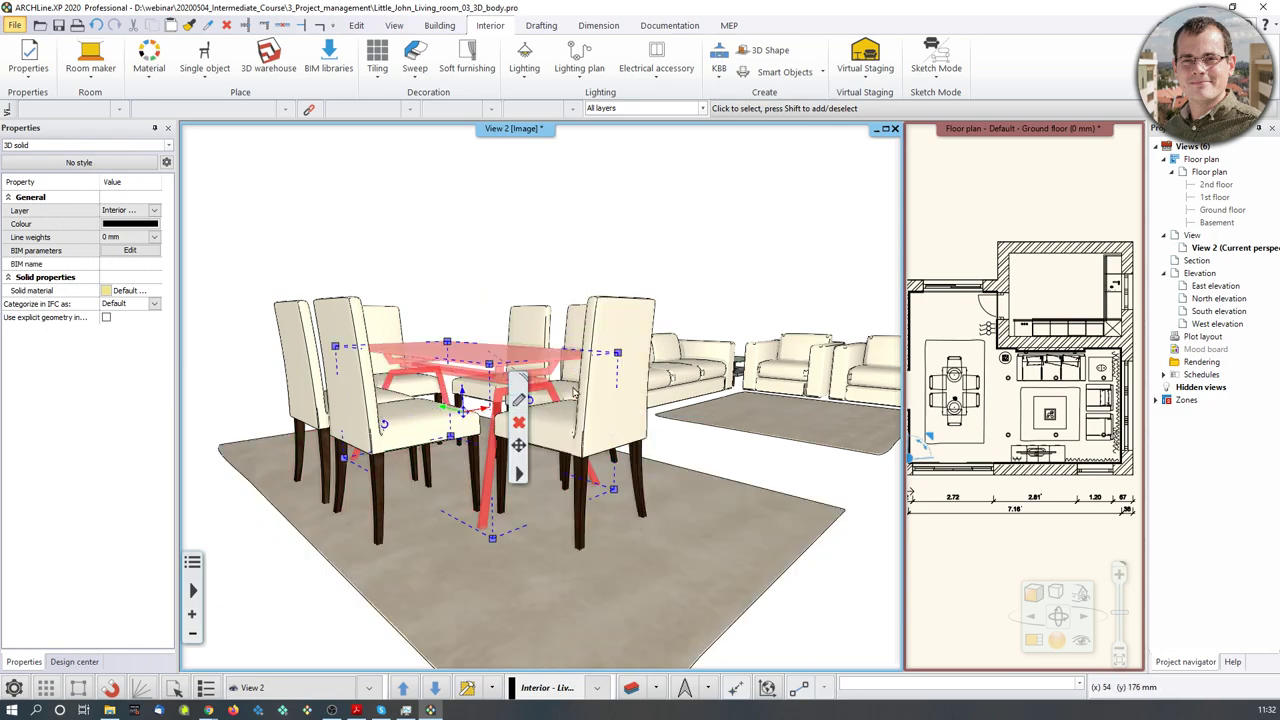
# Step: Delete the front chair's upholstered seat and the dining table from the 3D model, and compare the dining area with the floor plan
pyautogui.rightClick(622, 362)
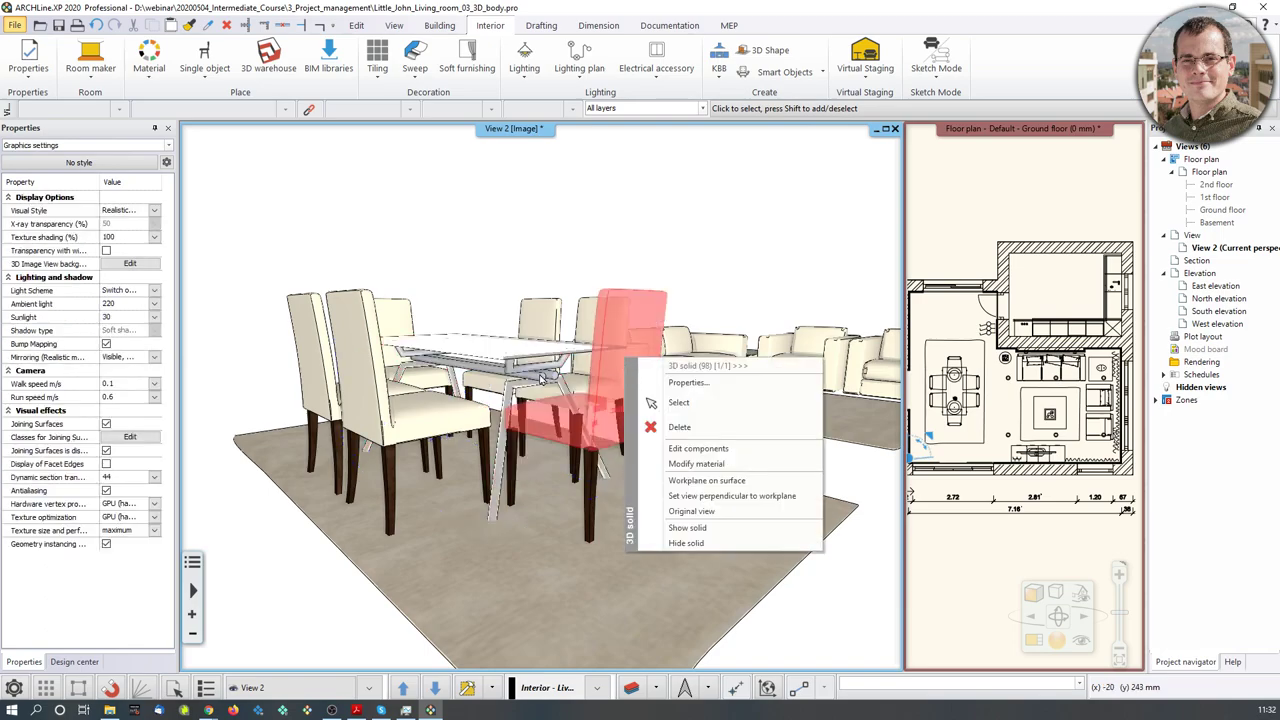
pyautogui.click(600, 430)
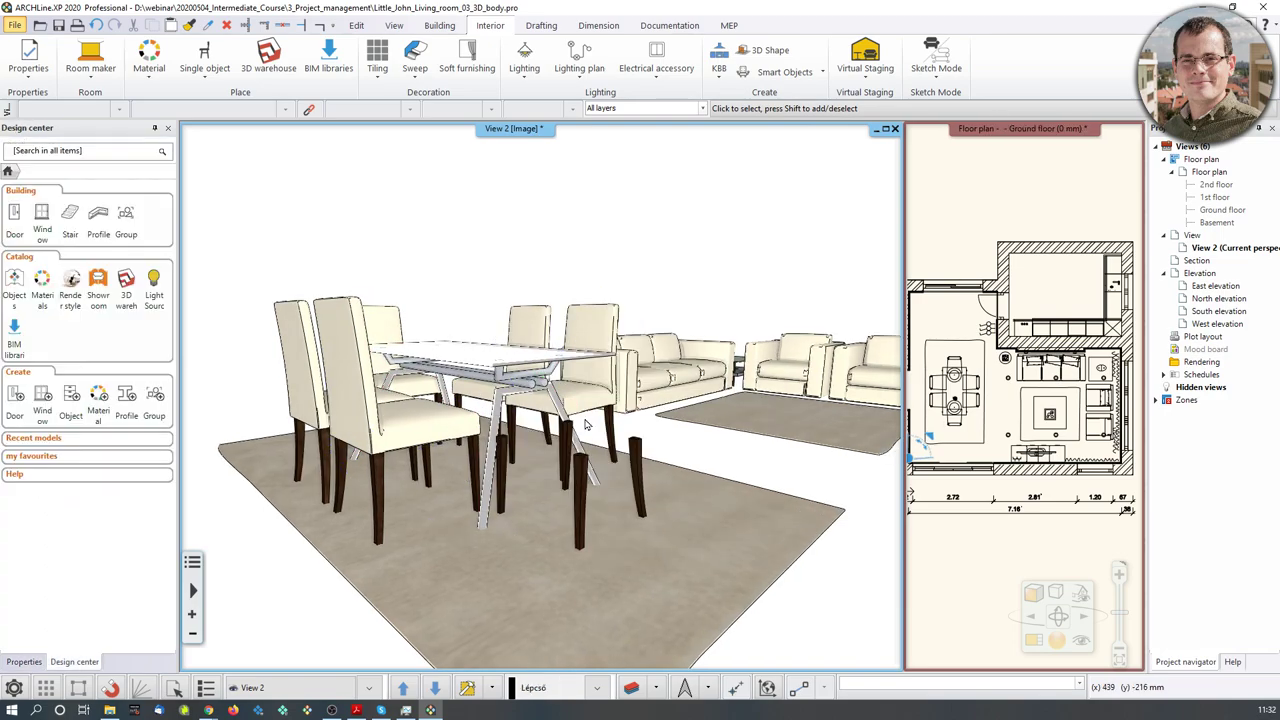
pyautogui.click(527, 365)
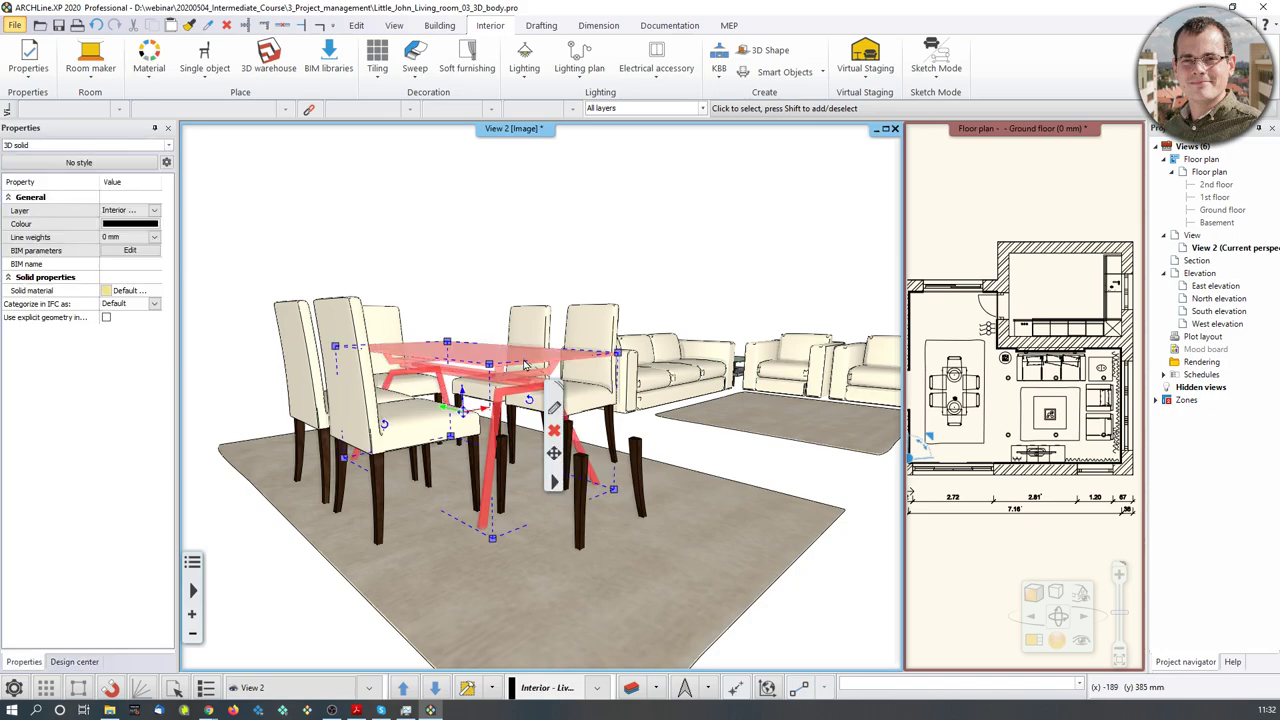
pyautogui.press('Delete')
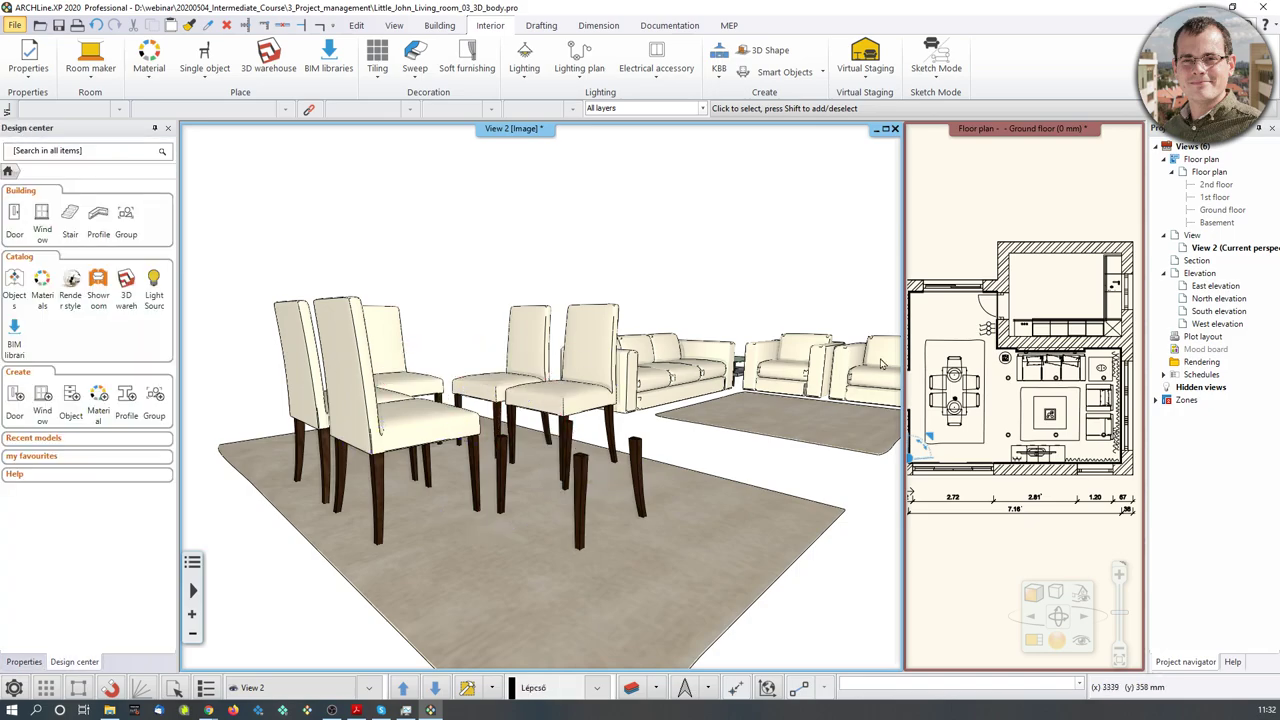
pyautogui.scroll(5, 980, 375)
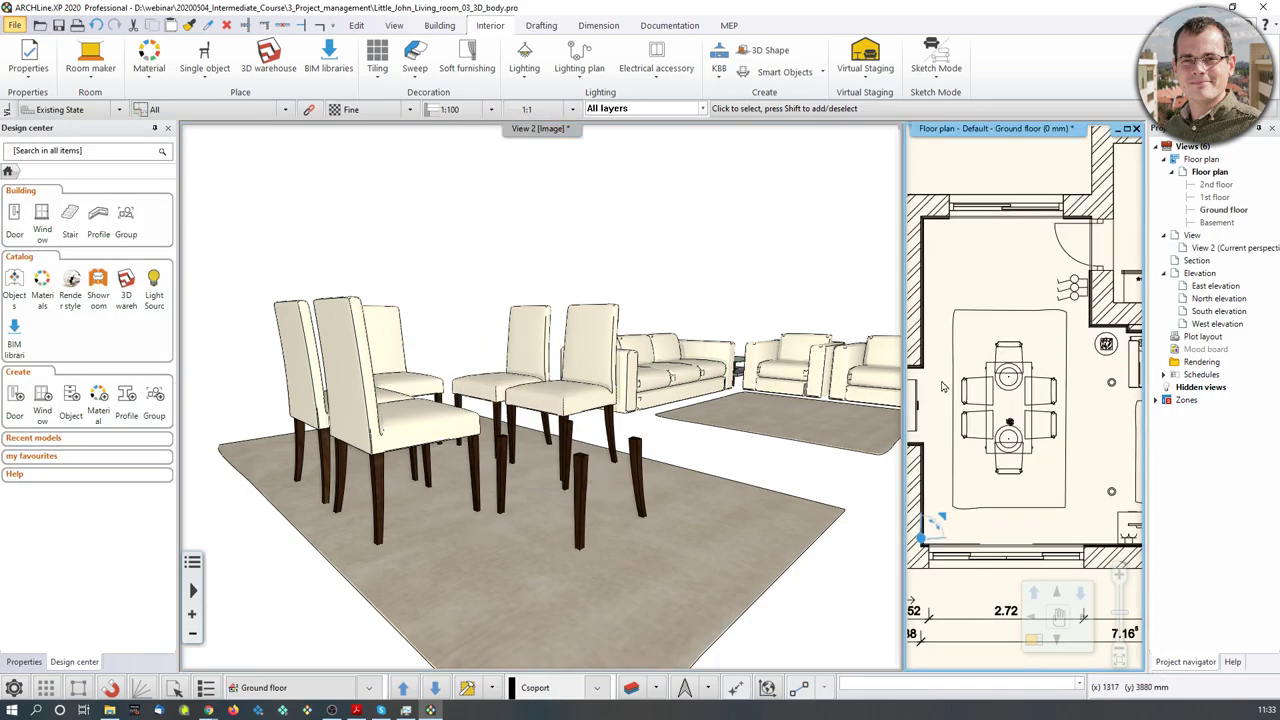
pyautogui.scroll(-3, 567, 410)
pyautogui.scroll(-1, 567, 410)
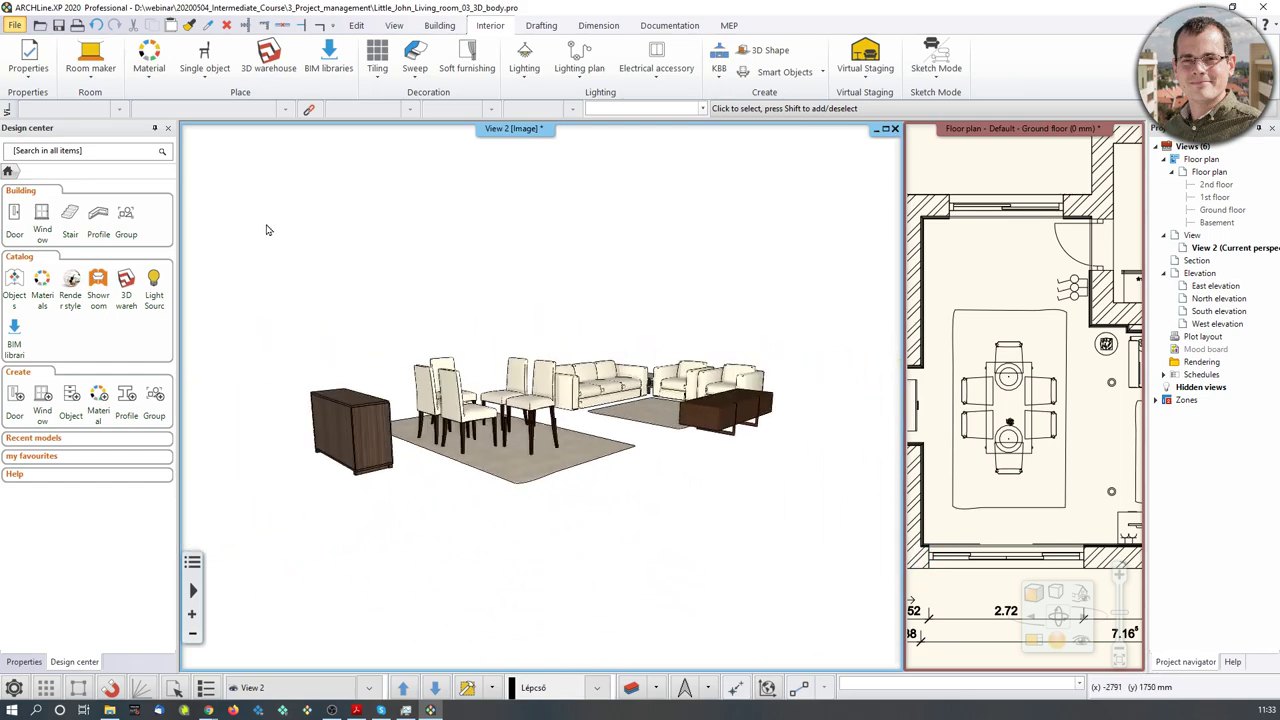
# Step: Delete all remaining furniture from the cut-away view and regenerate the whole house with Quick 3D model
pyautogui.moveTo(264, 222); pyautogui.dragTo(805, 593)
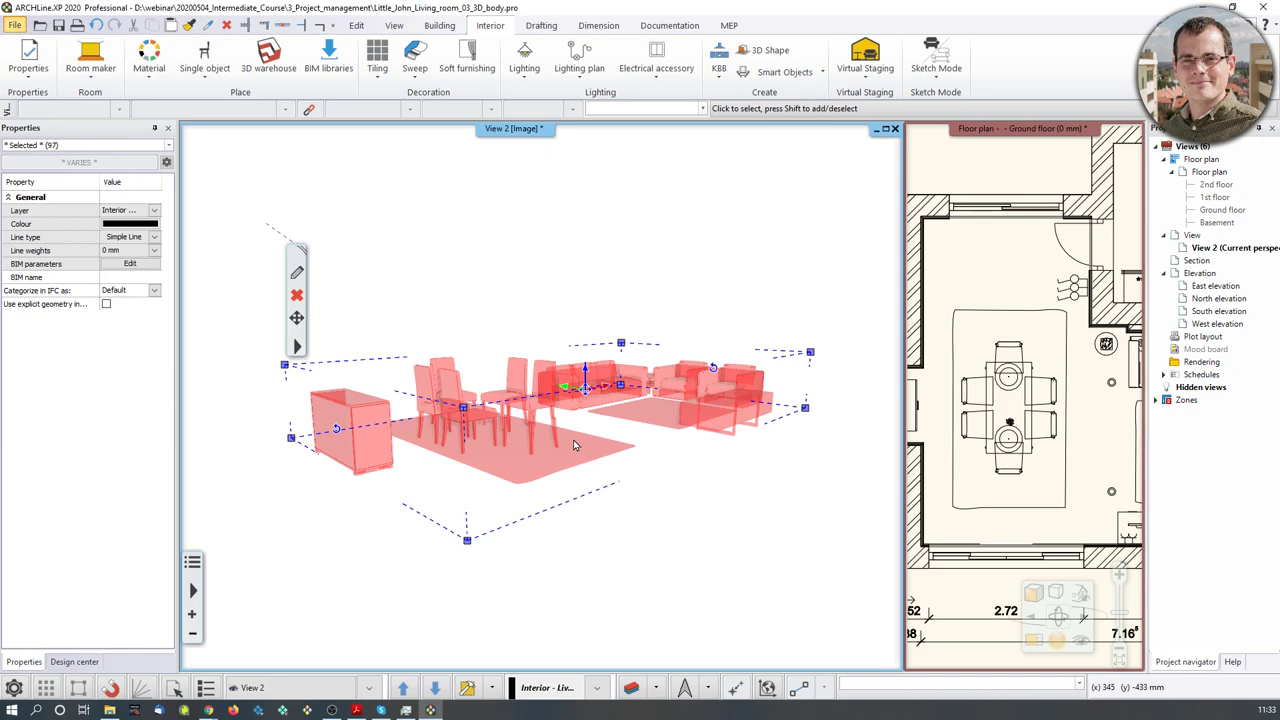
pyautogui.press('Delete')
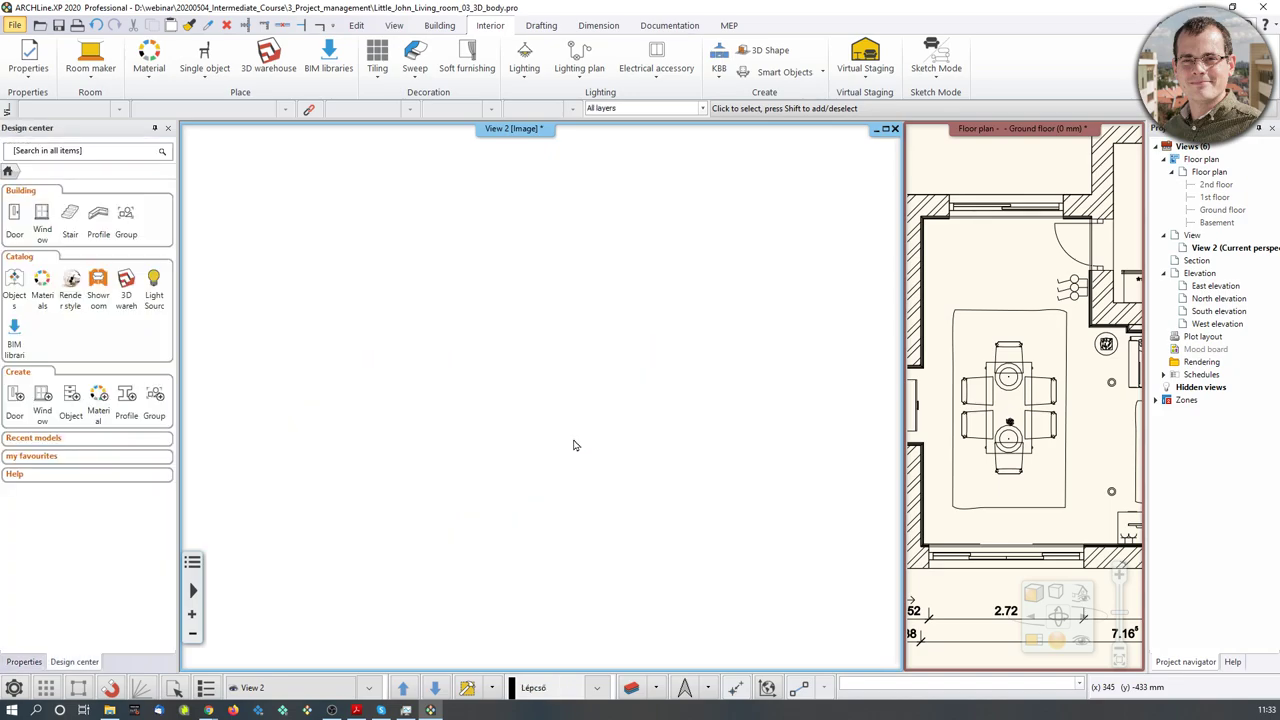
pyautogui.click(491, 687)
pyautogui.click(505, 565)
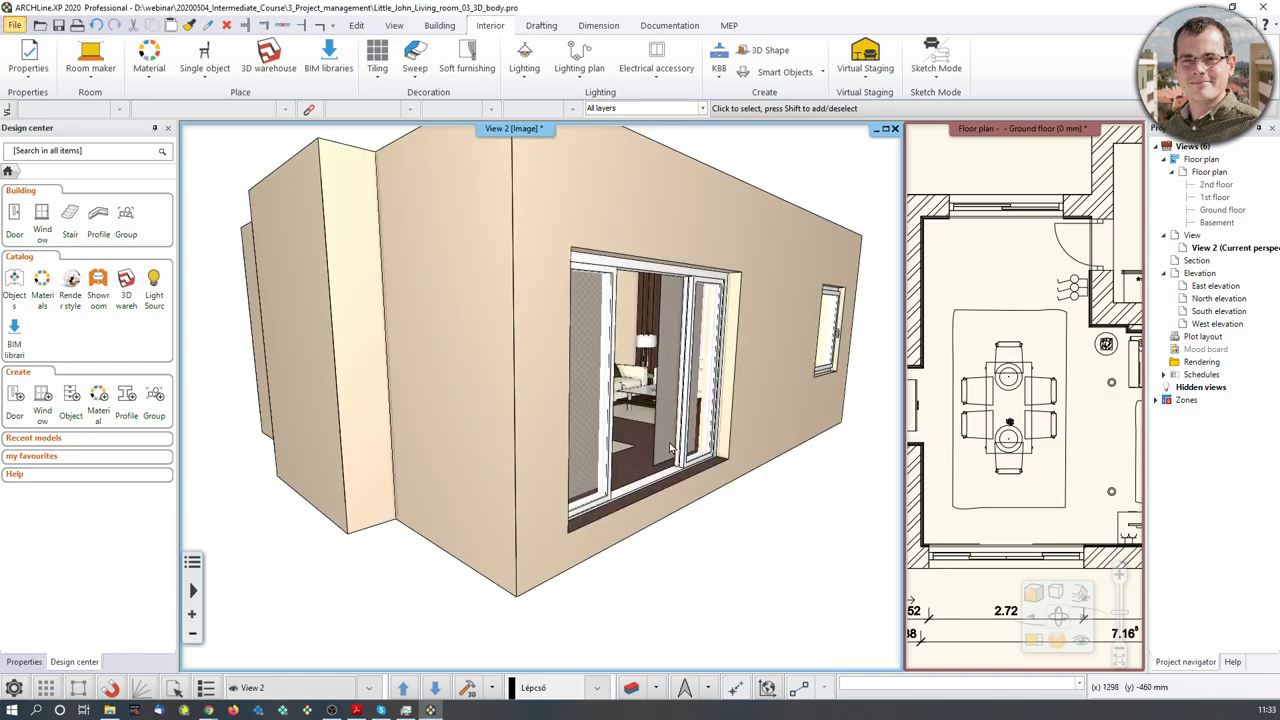
# Step: Check the model's surface count in the Build 3D model settings without rebuilding the model
pyautogui.moveTo(672, 448); pyautogui.dragTo(560, 590)
pyautogui.click(491, 688)
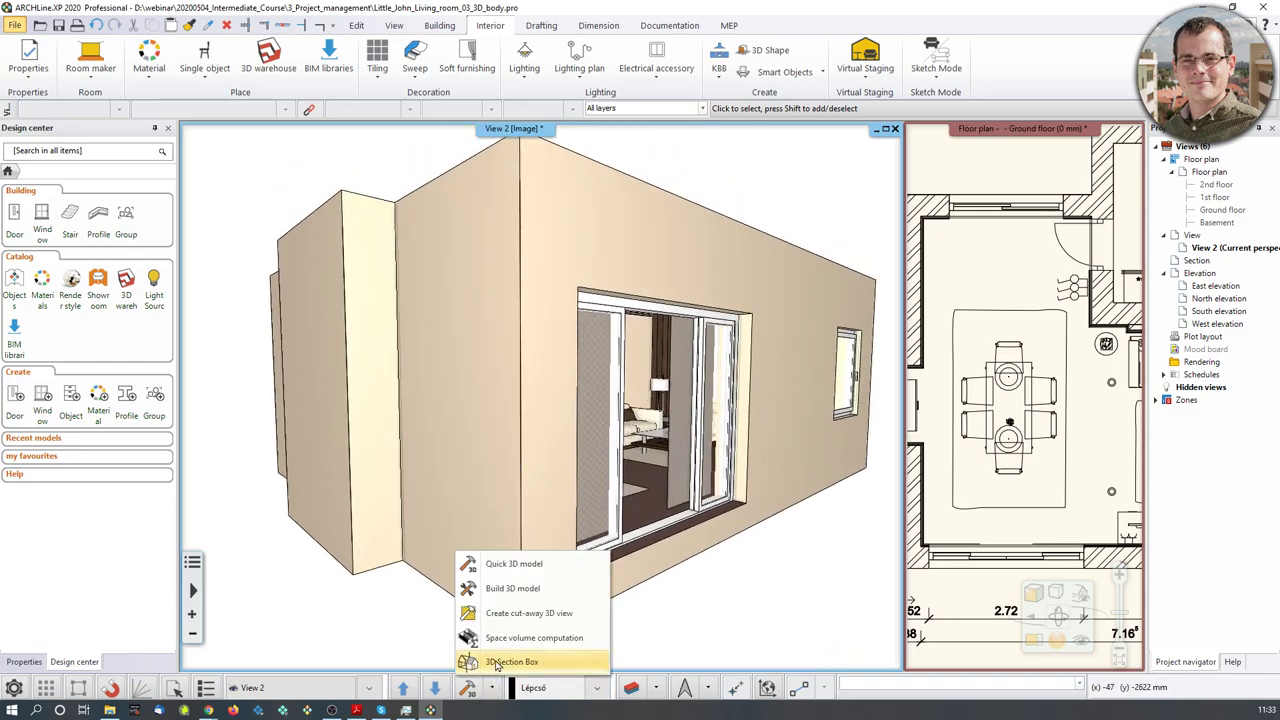
pyautogui.click(468, 585)
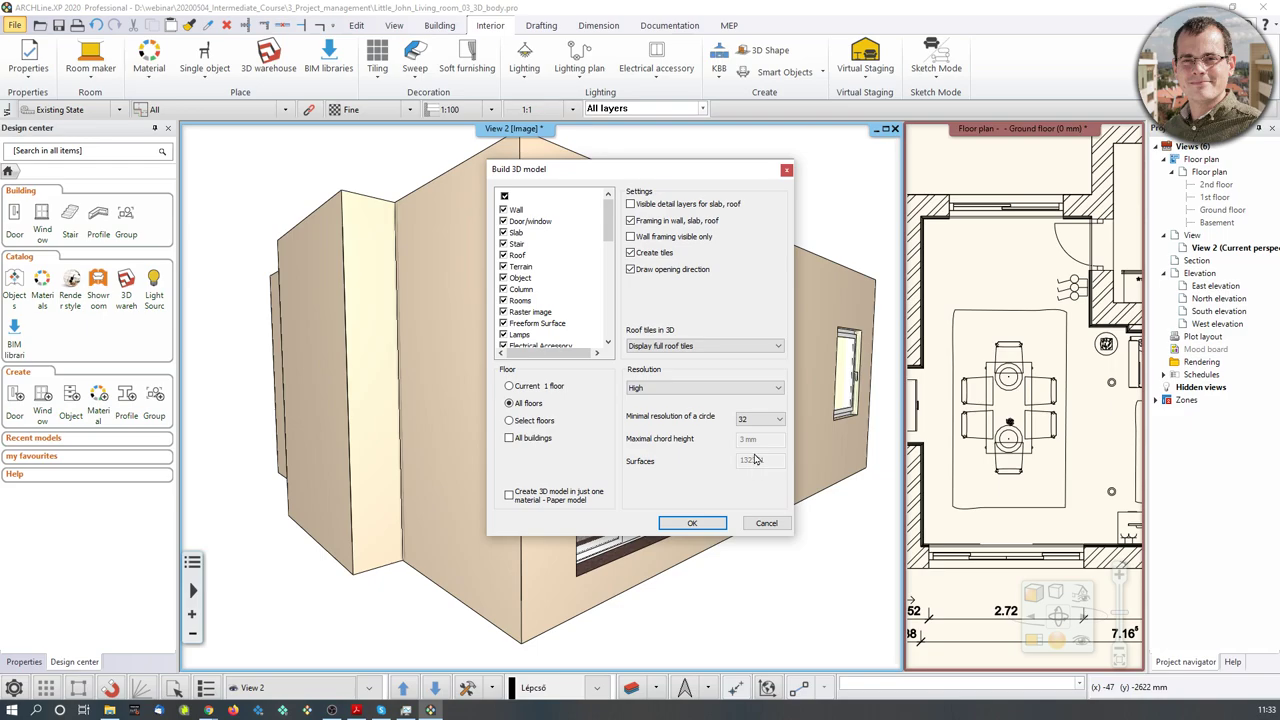
pyautogui.click(769, 525)
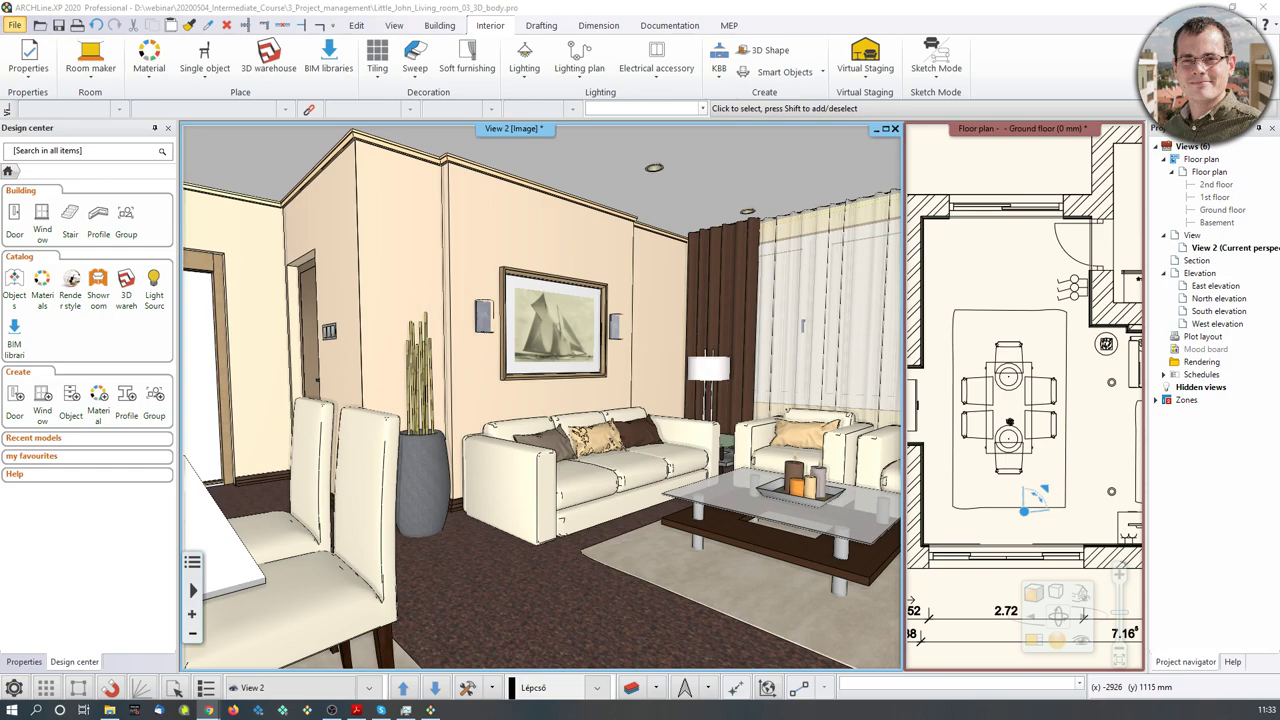
# Step: Search the 3D Warehouse for "baccarat zenith chandelier crystal" models in all categories
pyautogui.click(266, 55)
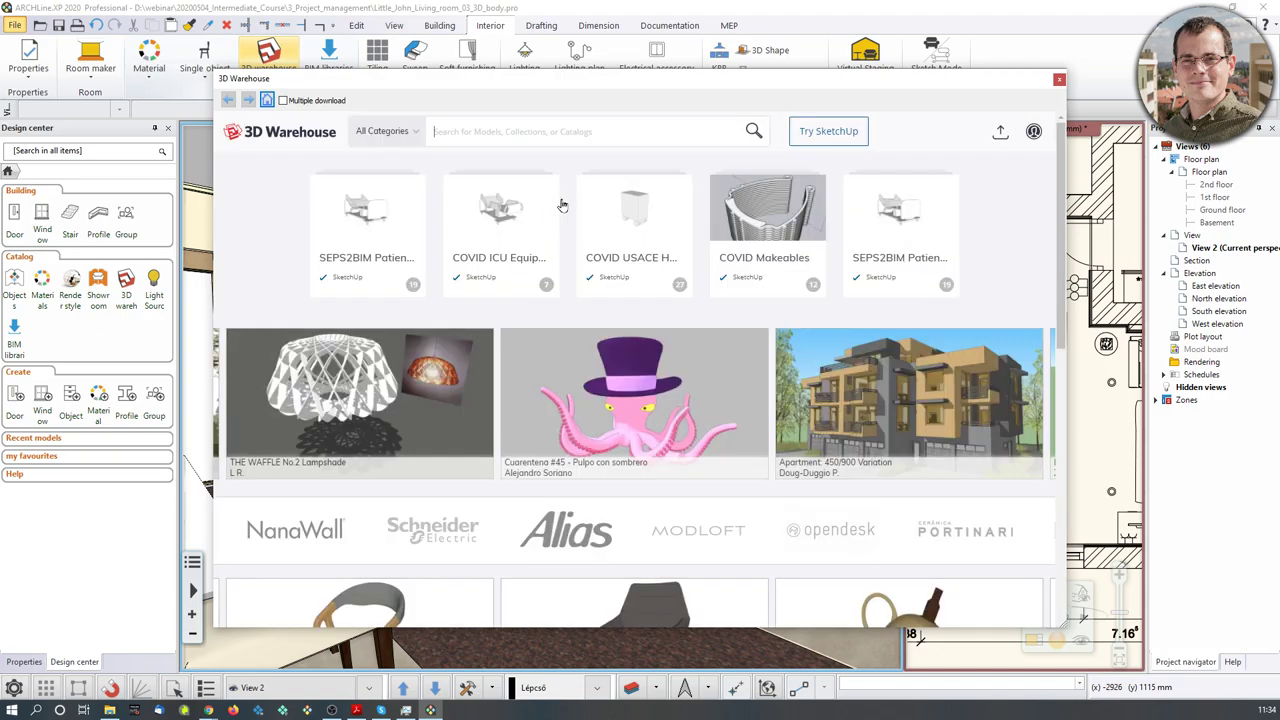
pyautogui.click(1033, 131)
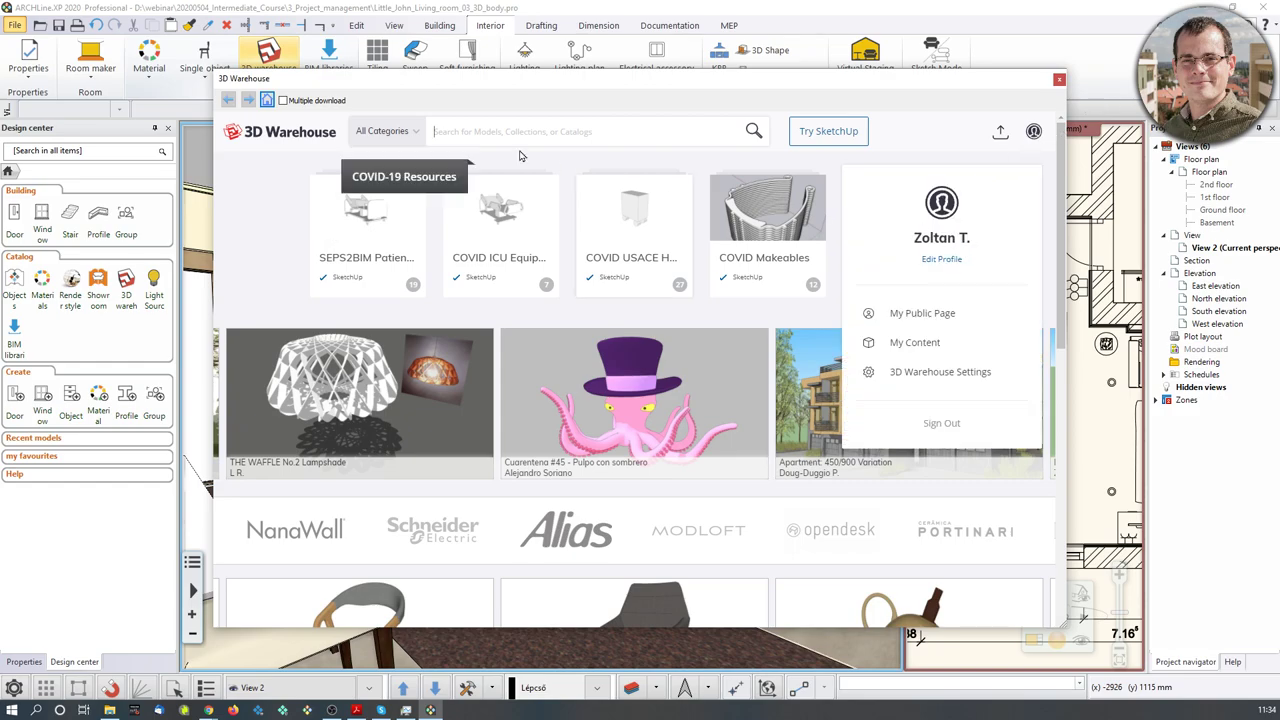
pyautogui.click(468, 133)
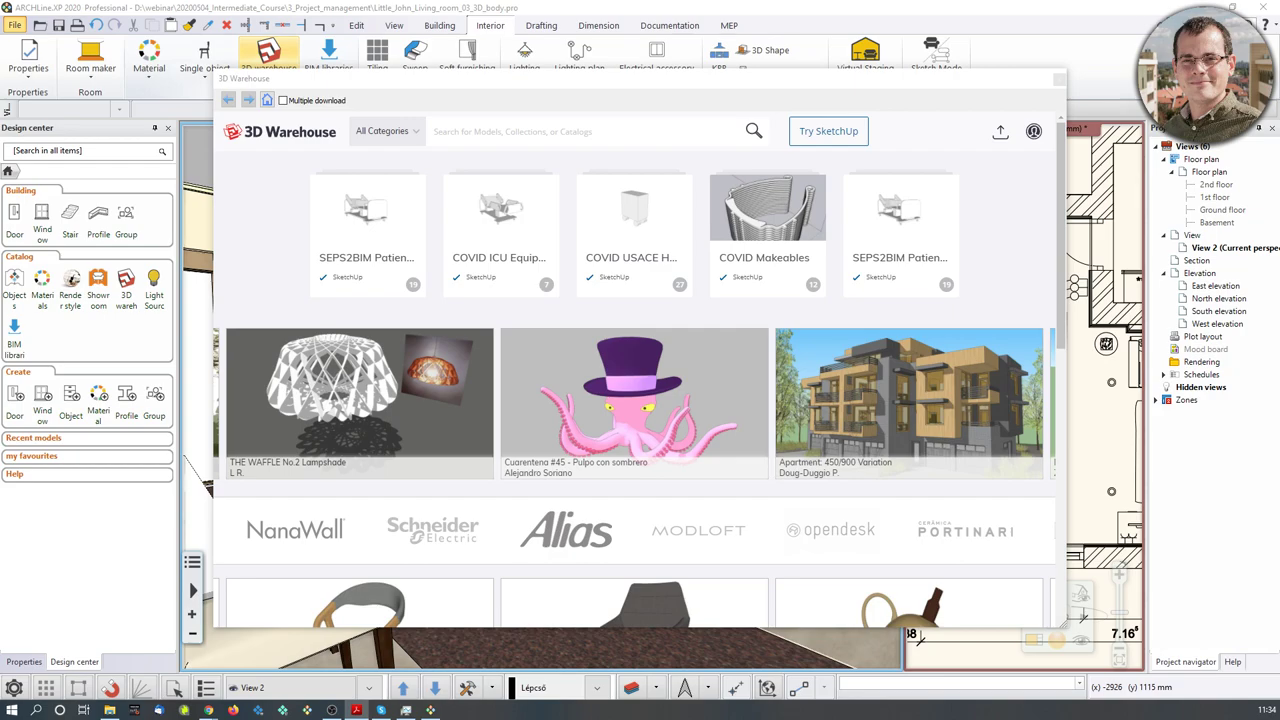
pyautogui.click(467, 127)
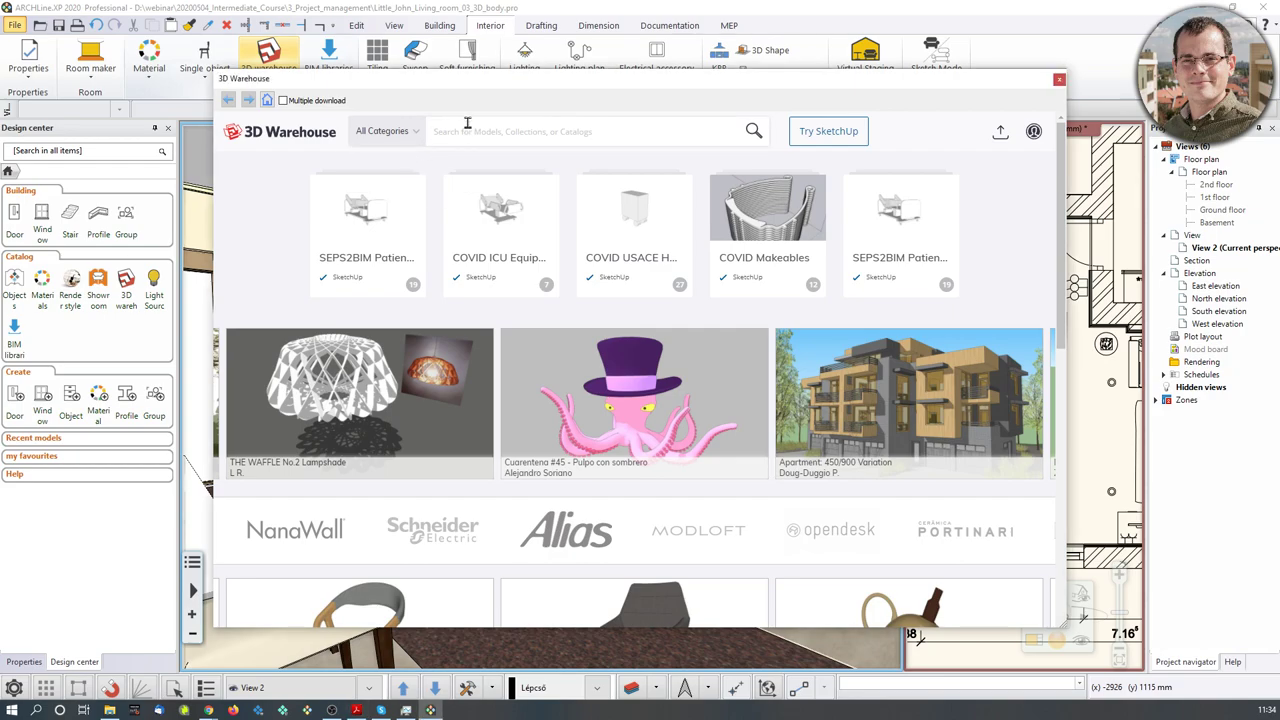
pyautogui.click(467, 126)
pyautogui.write('bacc')
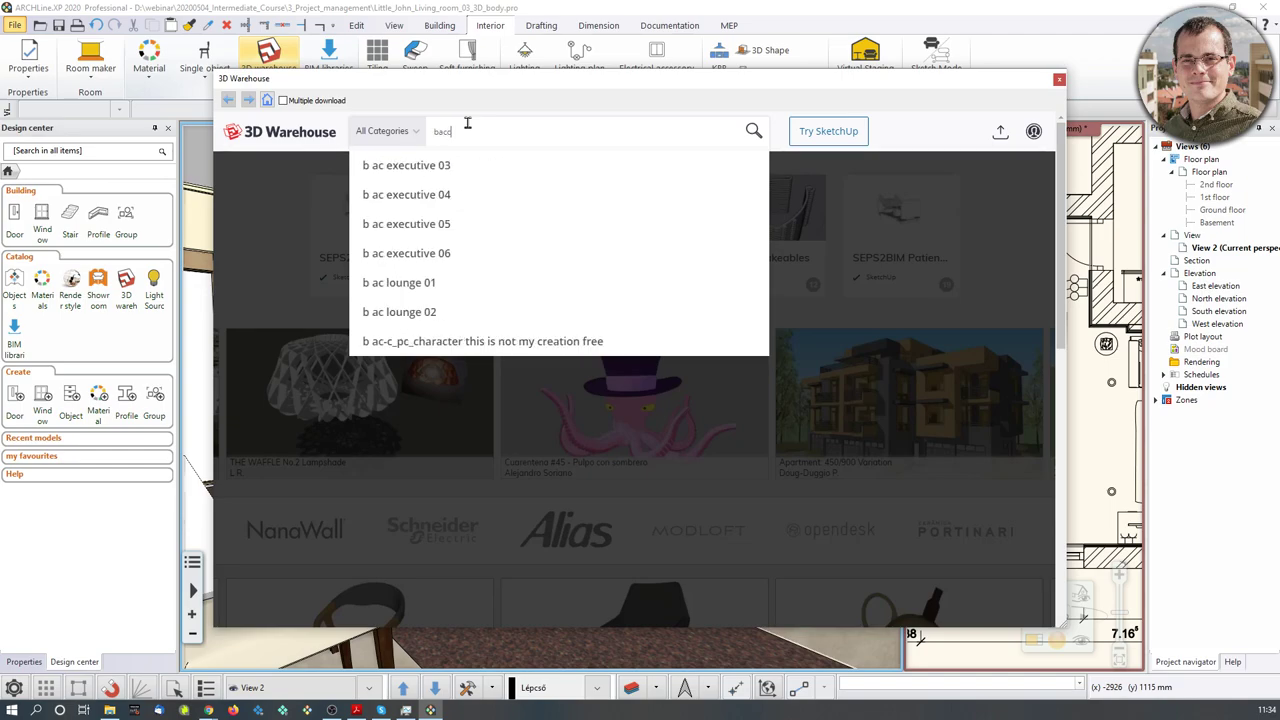
pyautogui.write('arat zenit')
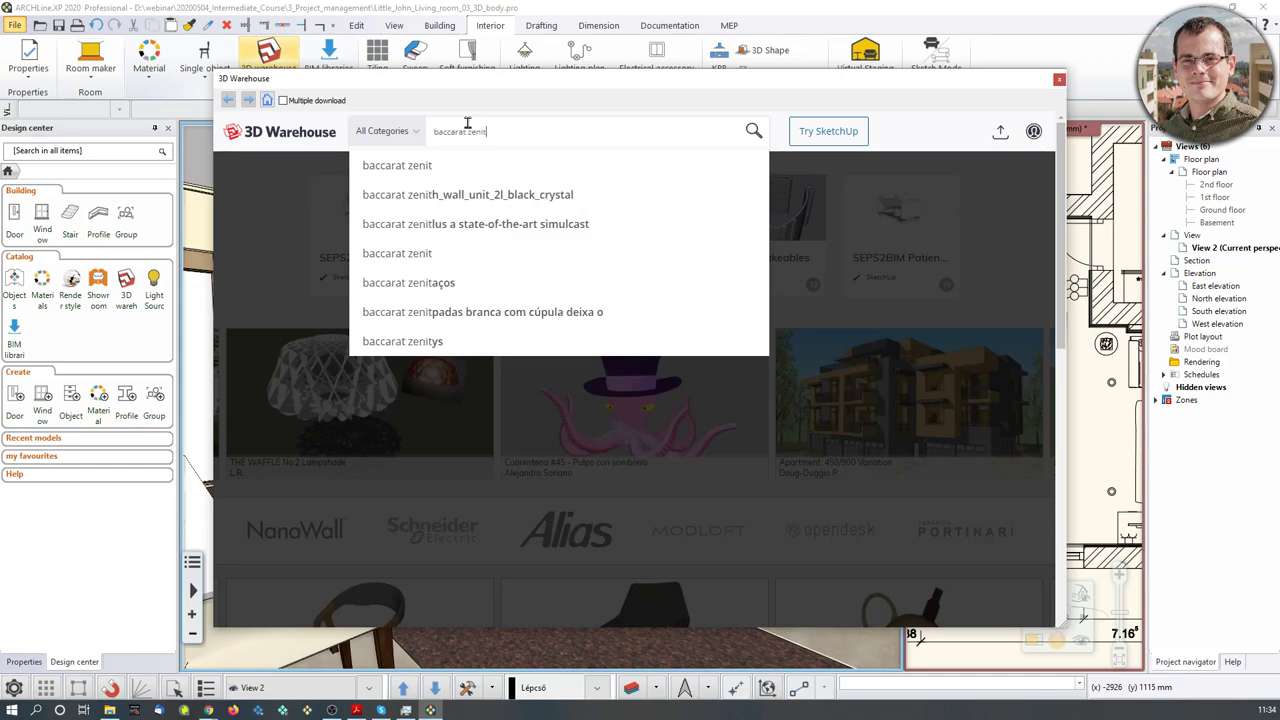
pyautogui.write('h')
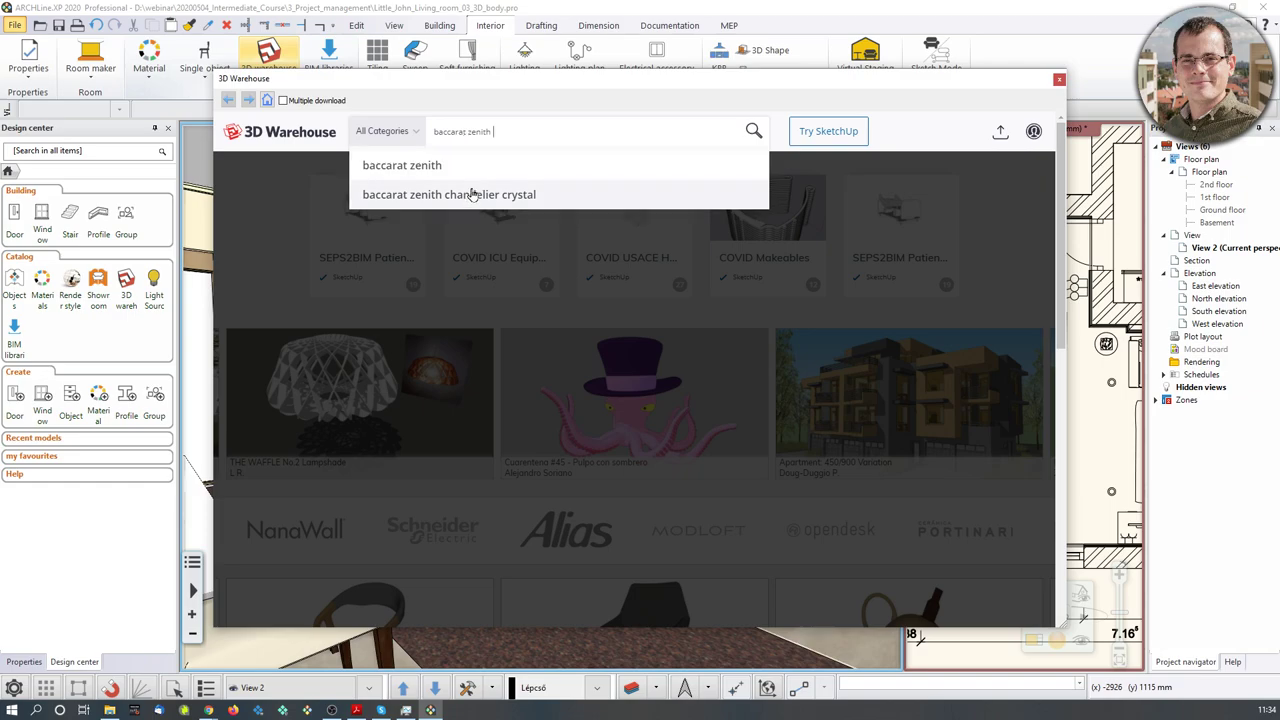
pyautogui.click(473, 195)
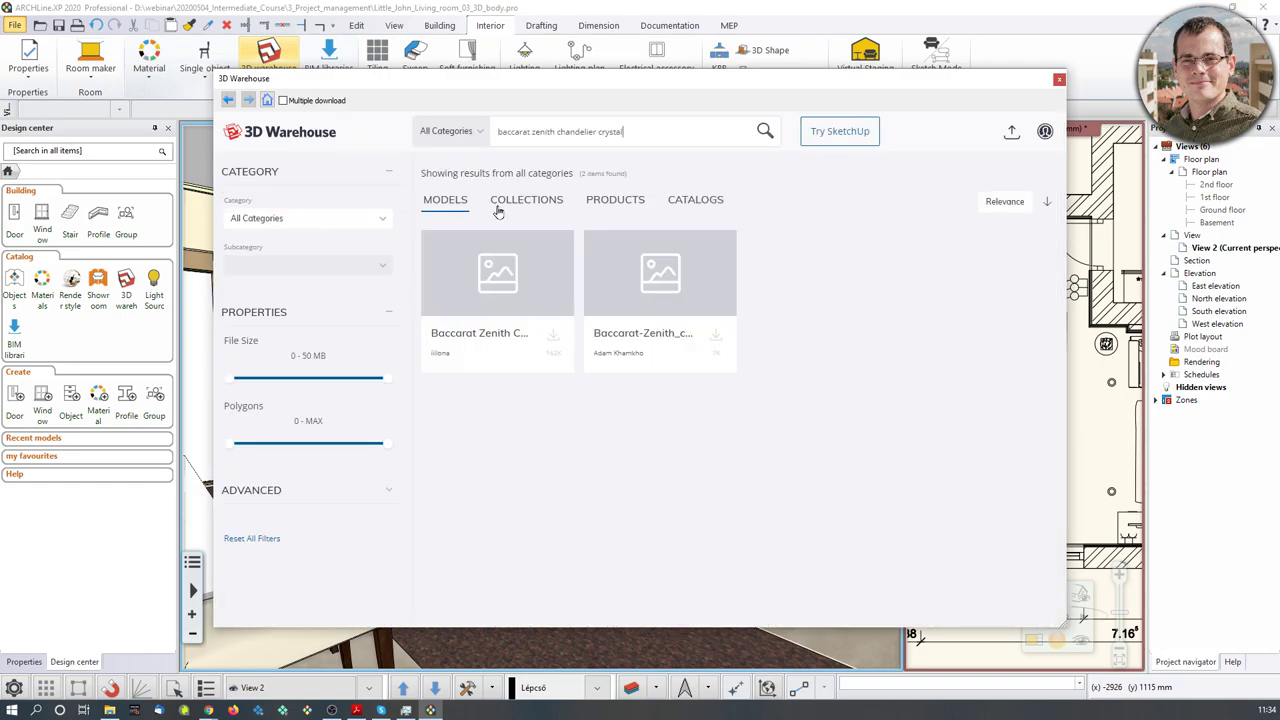
# Step: Download the Baccarat Zenith Chandelier crystal model into the project as a ceiling lighting fixture, continuing despite its complexity
pyautogui.click(507, 288)
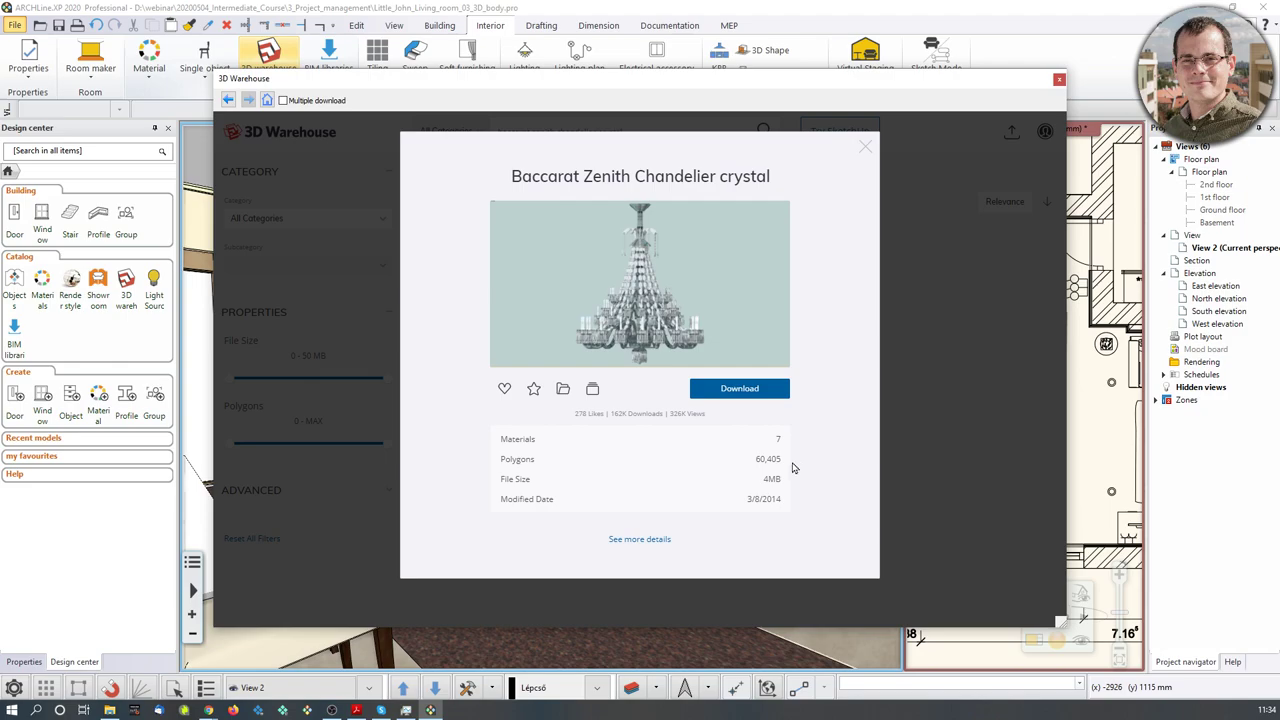
pyautogui.click(741, 390)
pyautogui.click(740, 433)
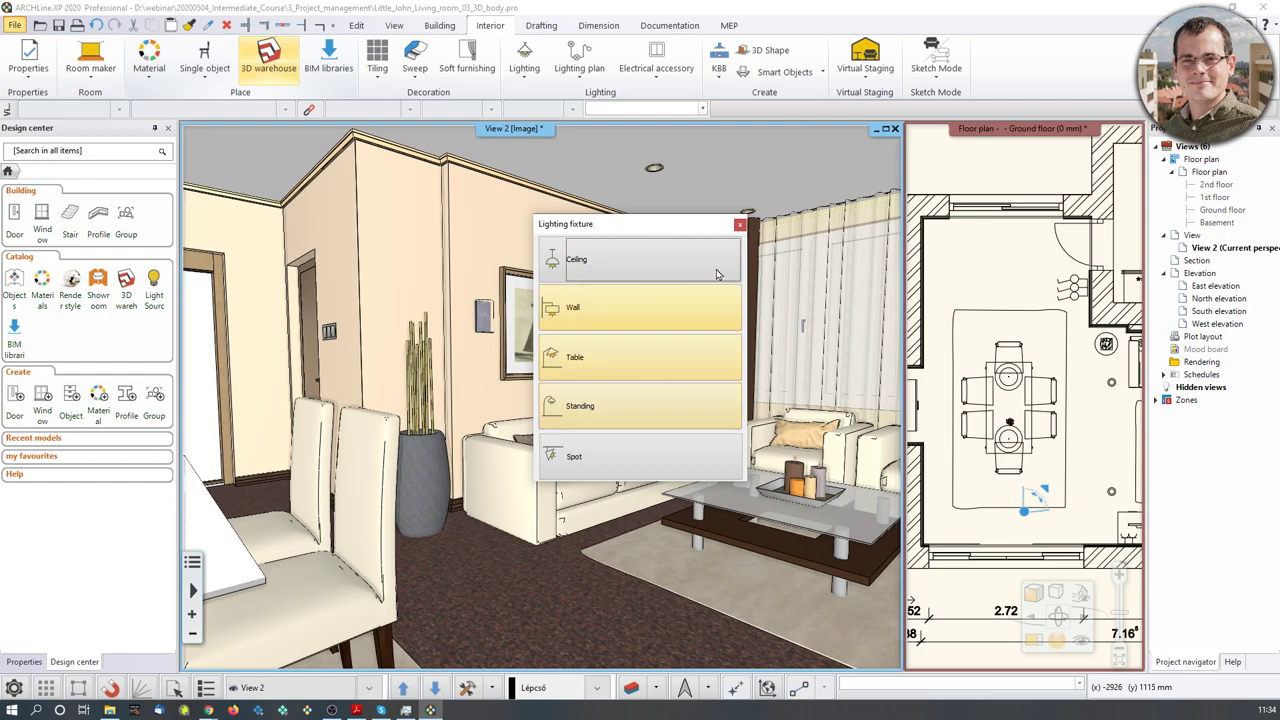
pyautogui.click(680, 259)
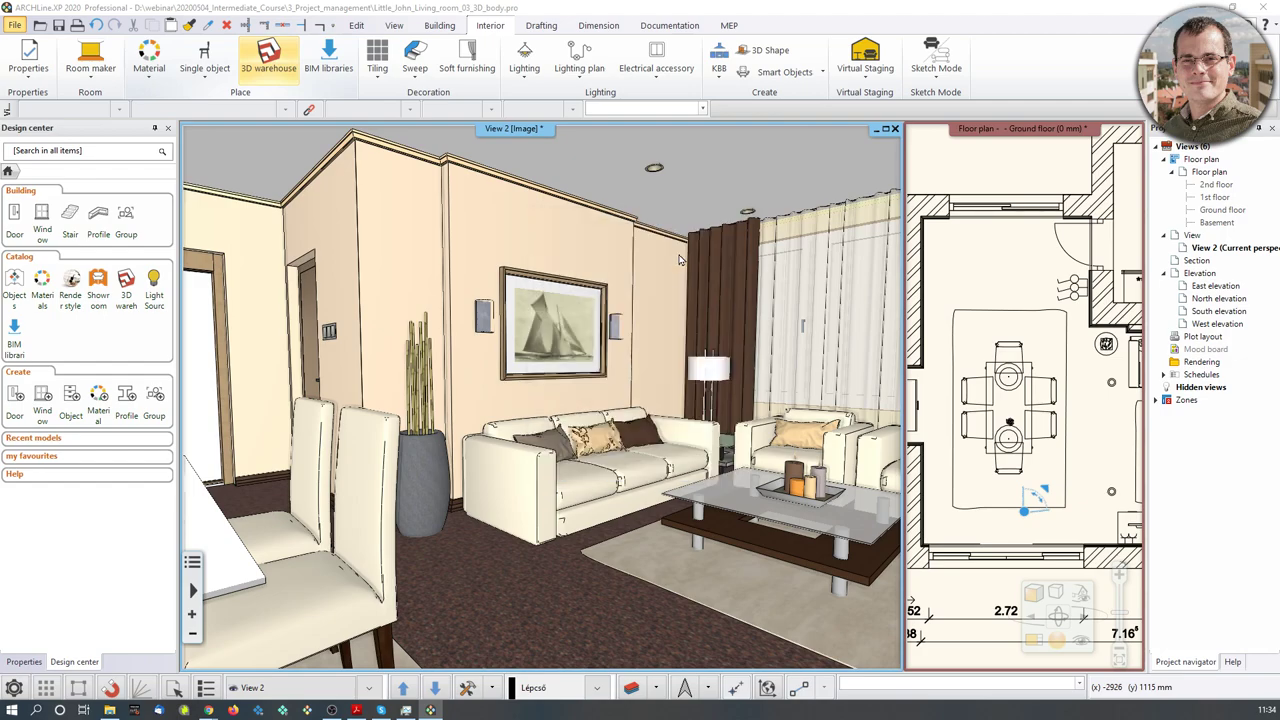
pyautogui.click(608, 383)
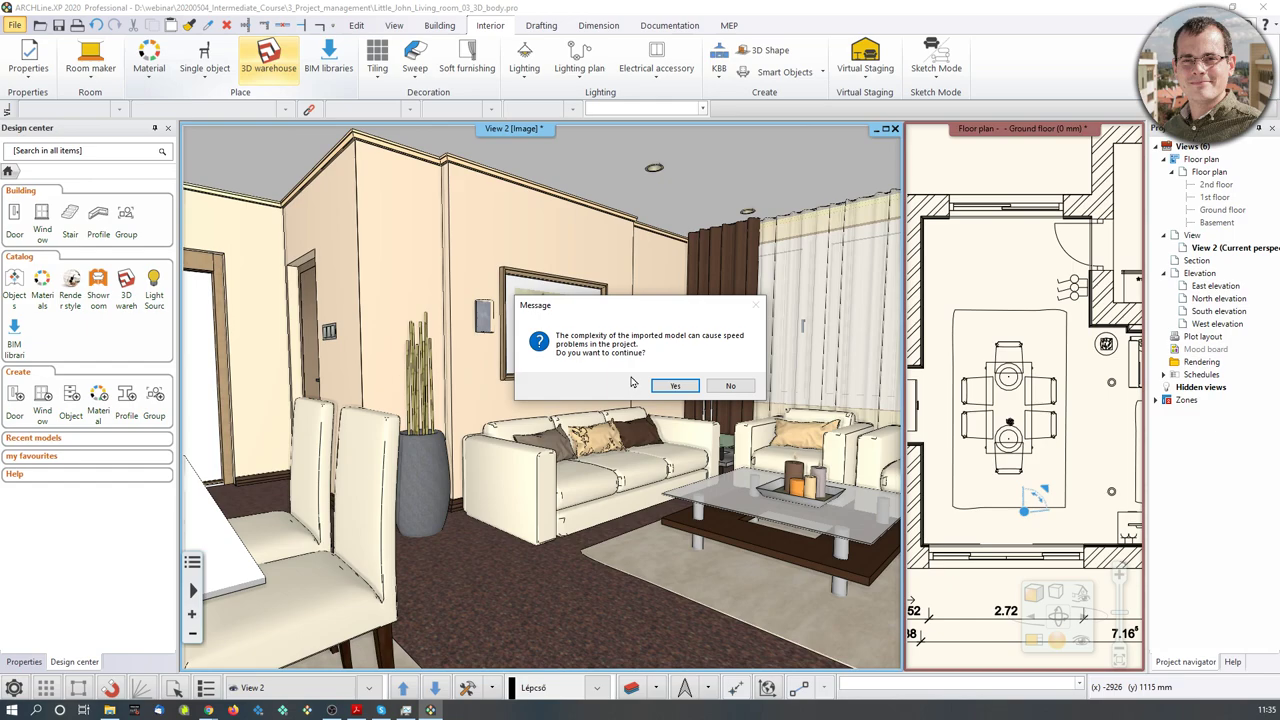
pyautogui.click(675, 386)
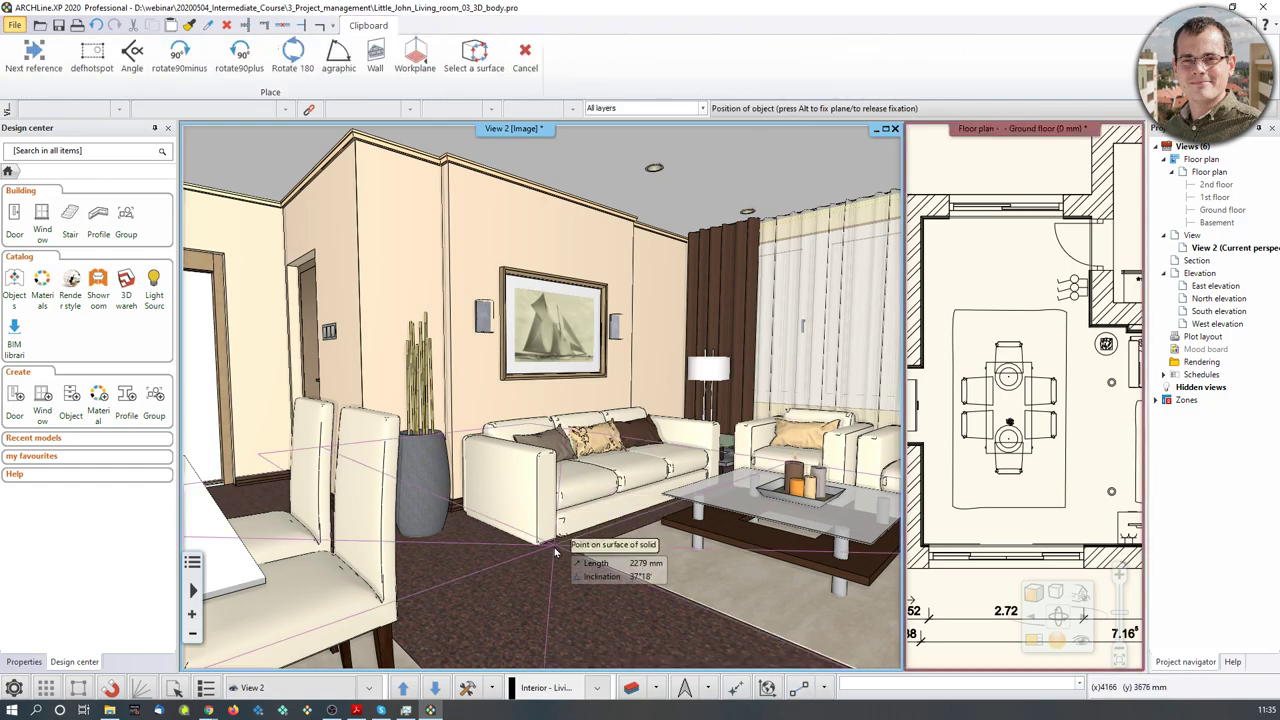
# Step: Place the chandelier on the floor between the dining chairs and the sofa, and inspect it in 3D and on the floor plan
pyautogui.click(521, 502)
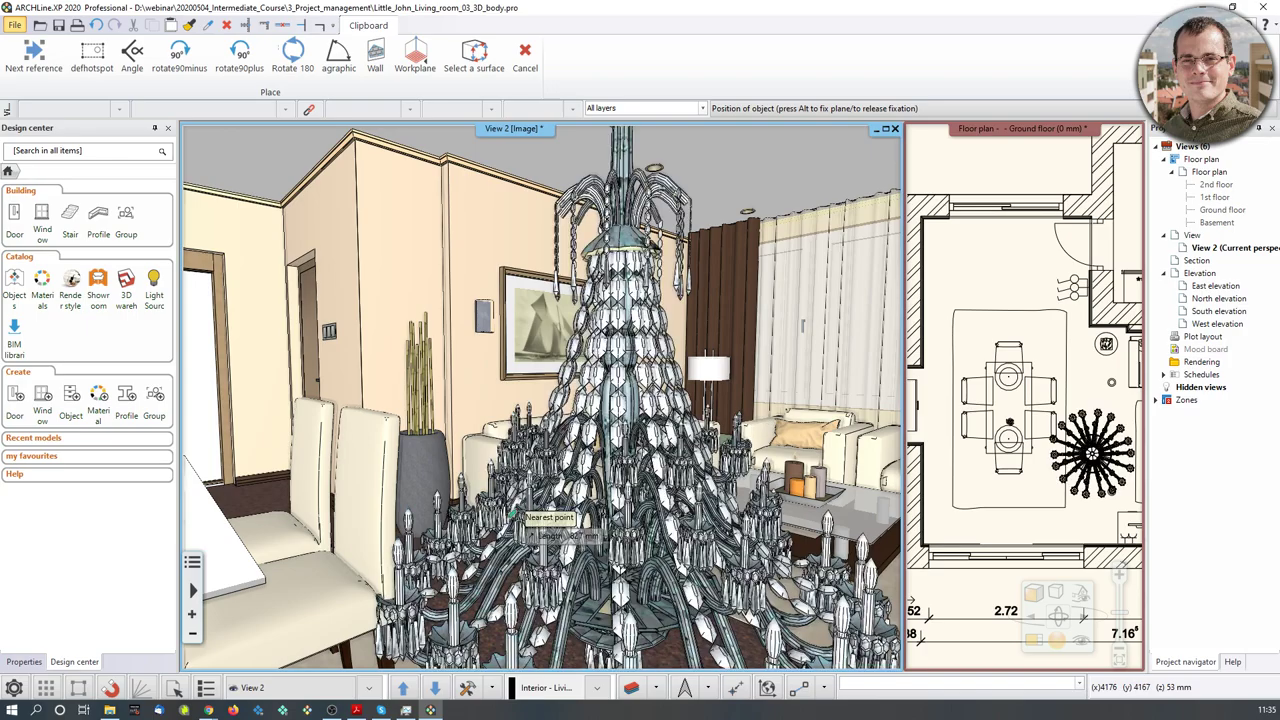
pyautogui.click(523, 516)
pyautogui.scroll(2, 523, 516)
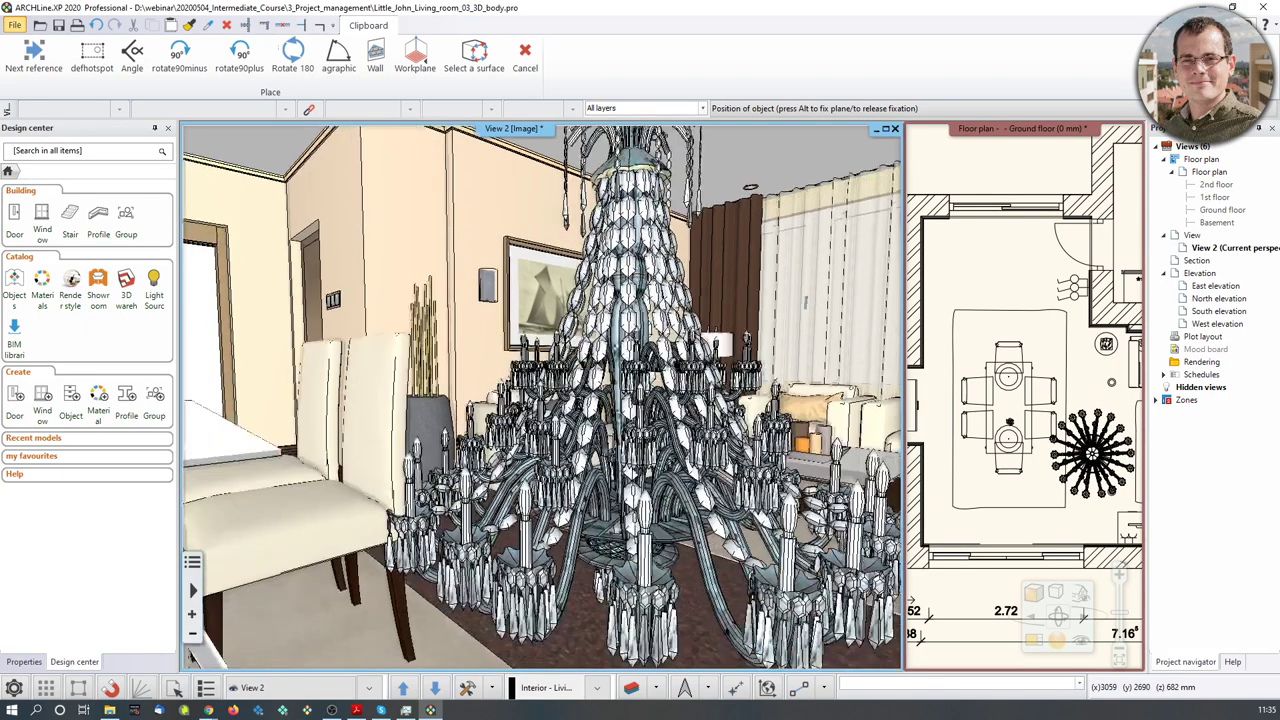
pyautogui.scroll(3, 541, 398)
pyautogui.scroll(-2, 541, 398)
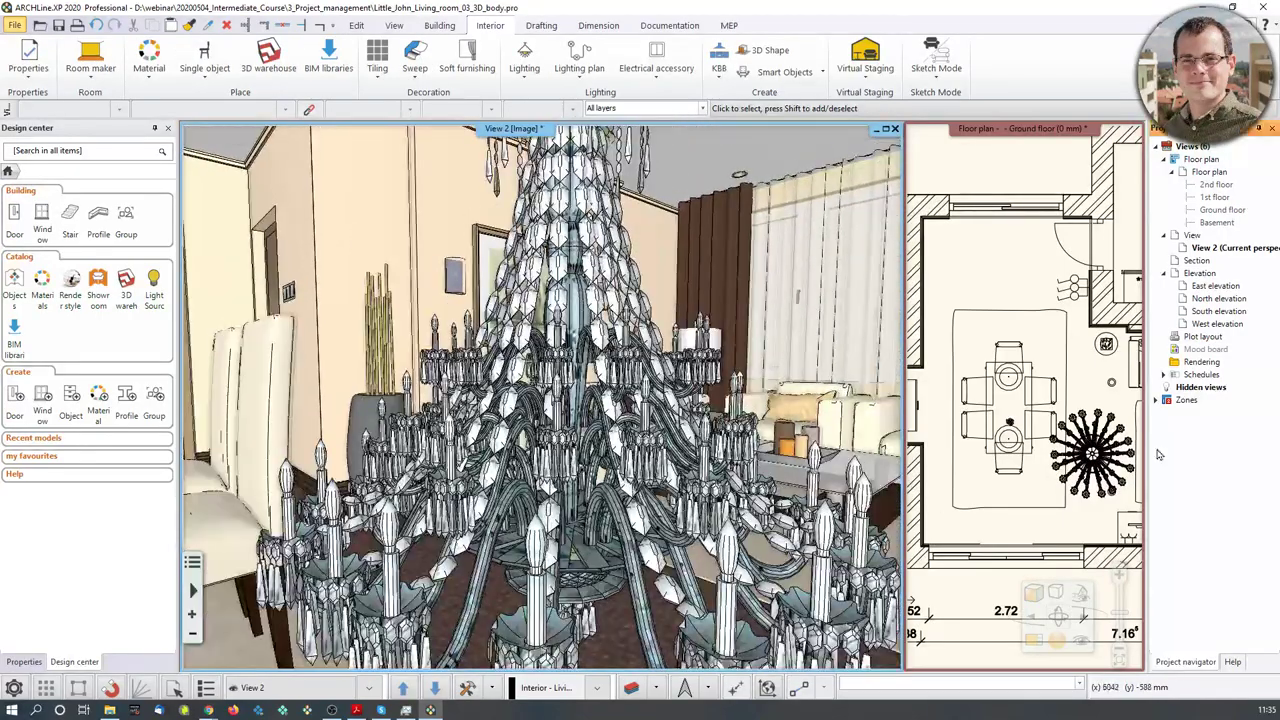
pyautogui.click(922, 472)
pyautogui.scroll(3, 922, 472)
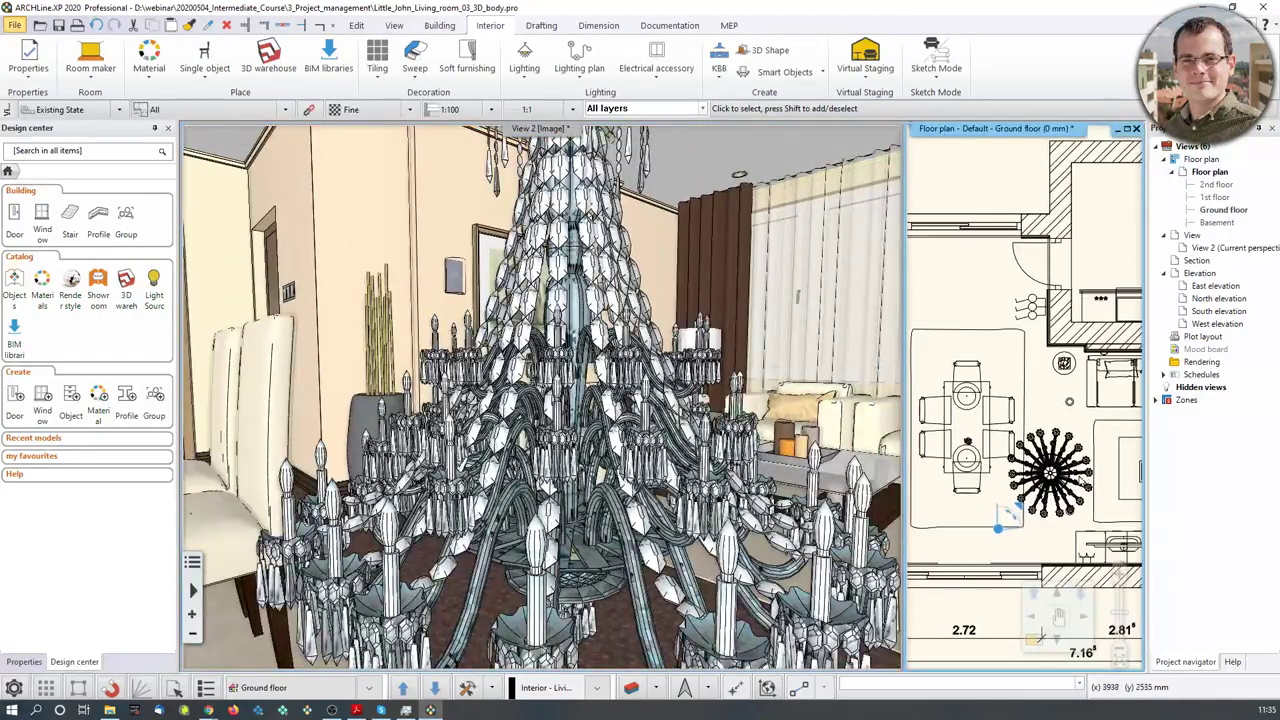
pyautogui.click(665, 452)
pyautogui.scroll(-4, 665, 452)
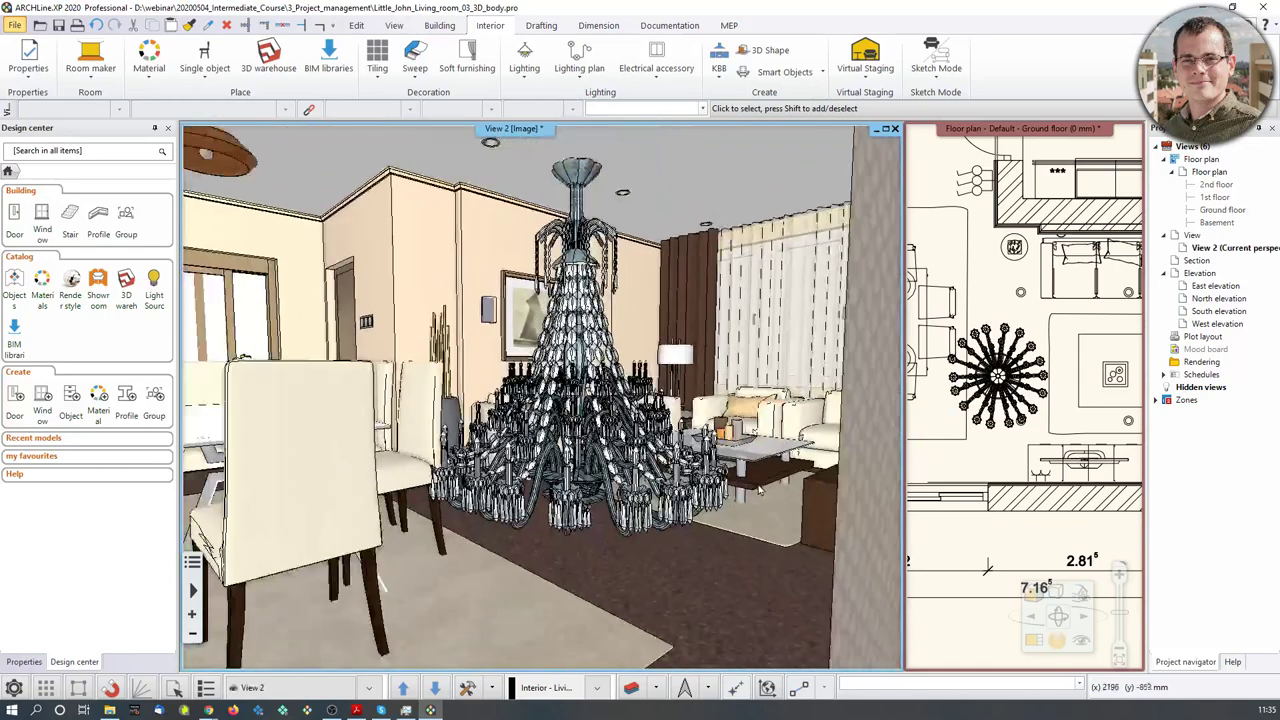
pyautogui.scroll(1, 645, 465)
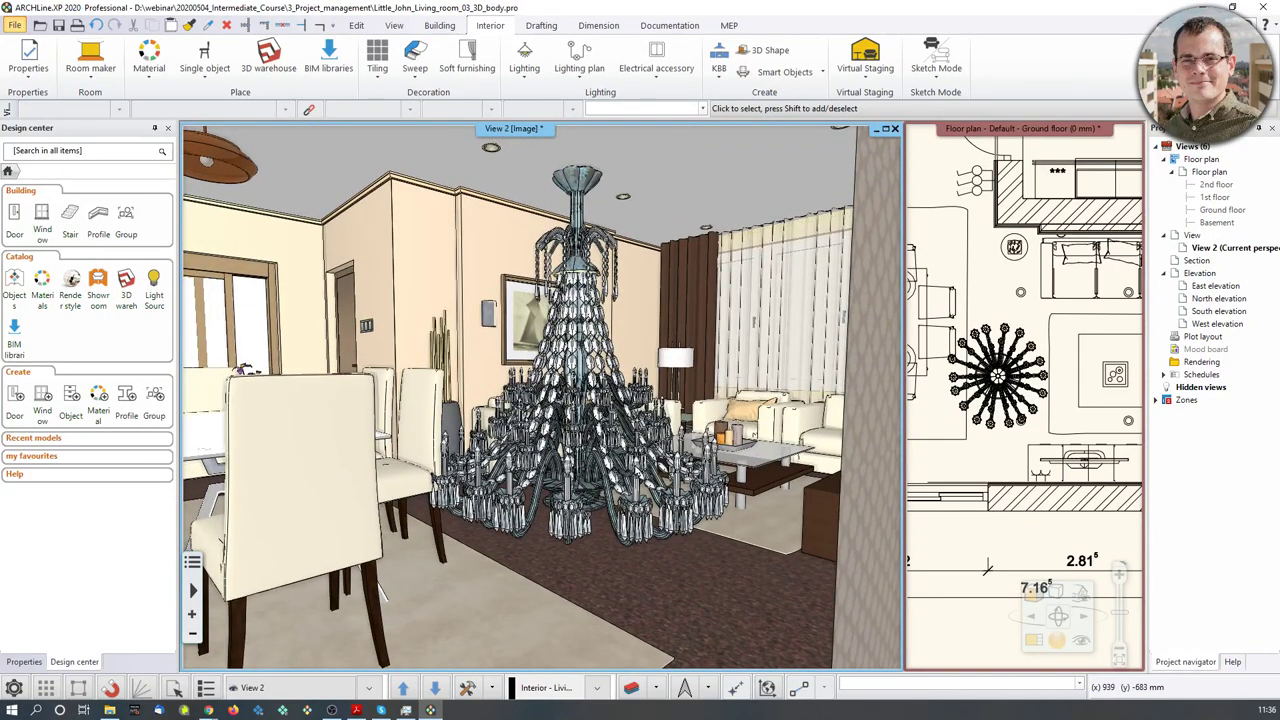
pyautogui.click(603, 445)
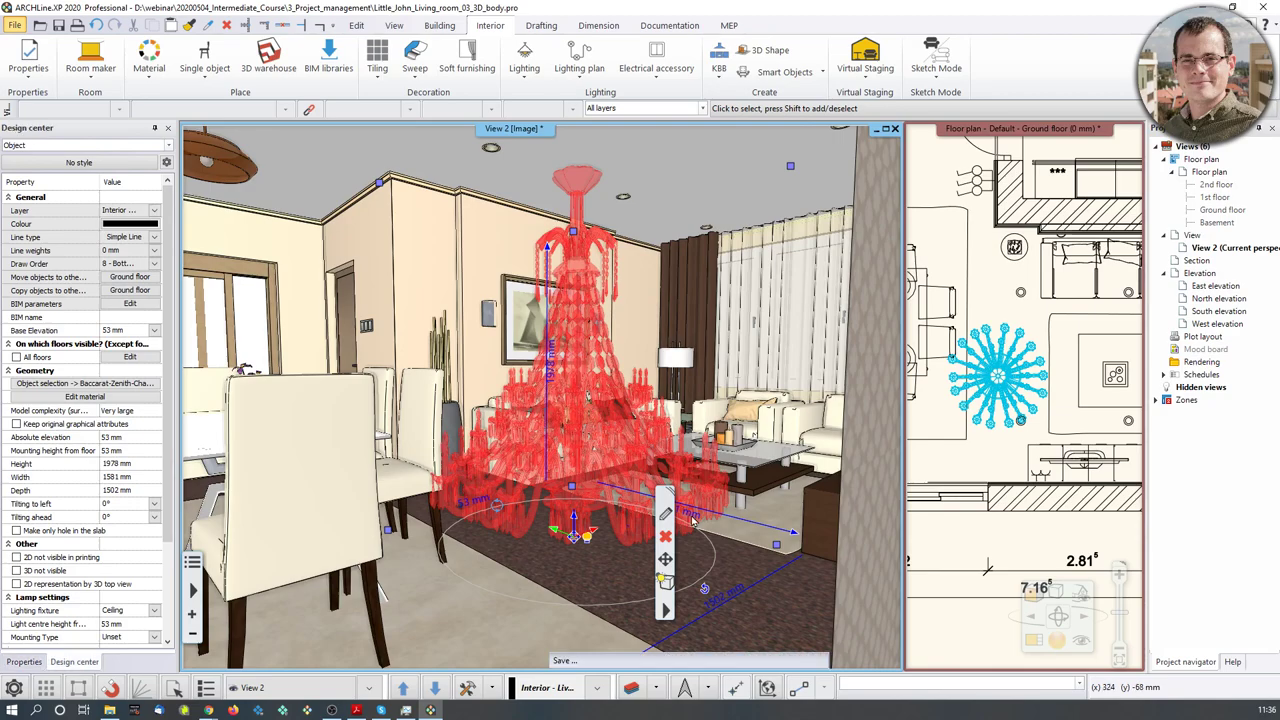
pyautogui.press('Delete')
pyautogui.click(98, 26)
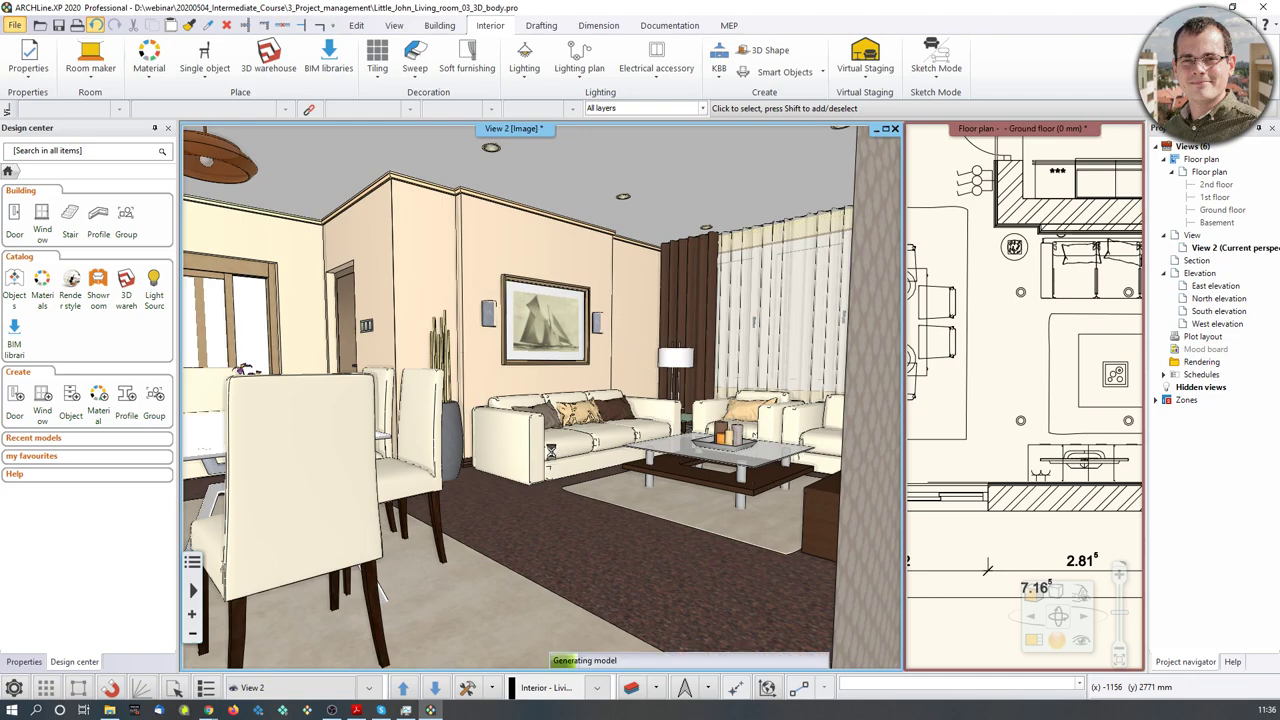
# Step: Delete the chandelier from the living room, checking the surface count in the Build 3D model settings before and after its removal
pyautogui.click(468, 690)
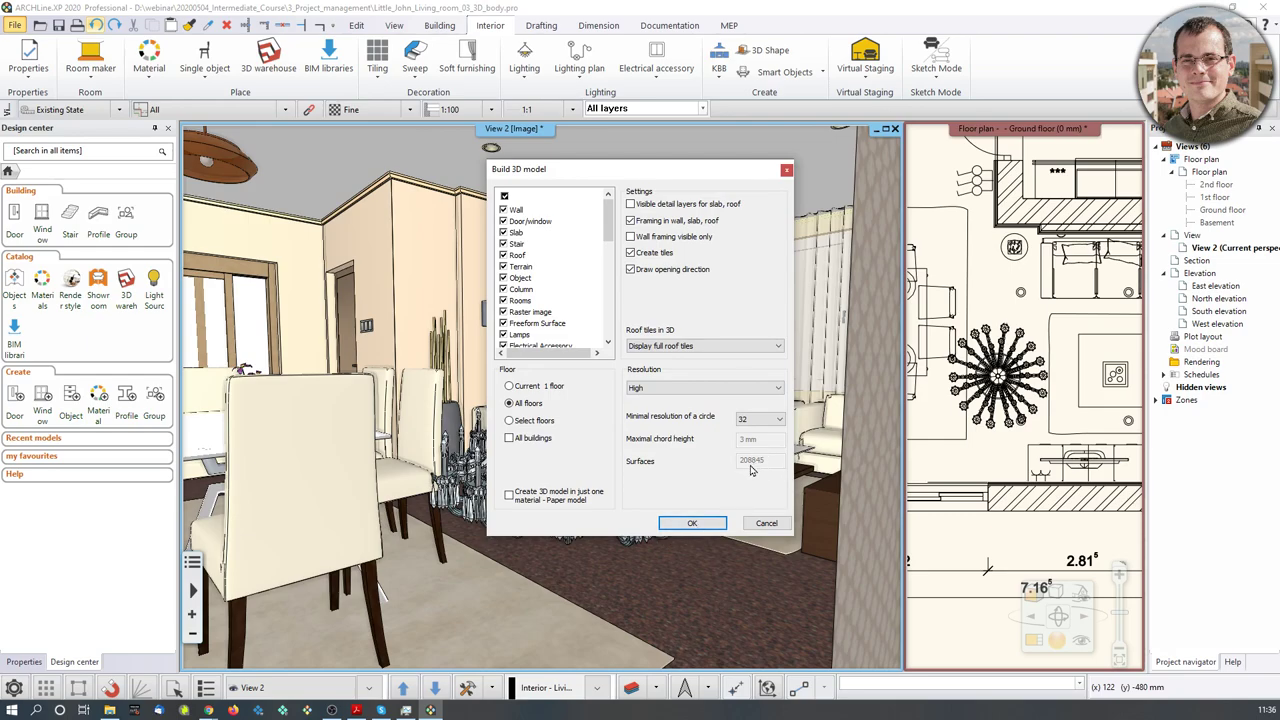
pyautogui.click(787, 170)
pyautogui.click(565, 405)
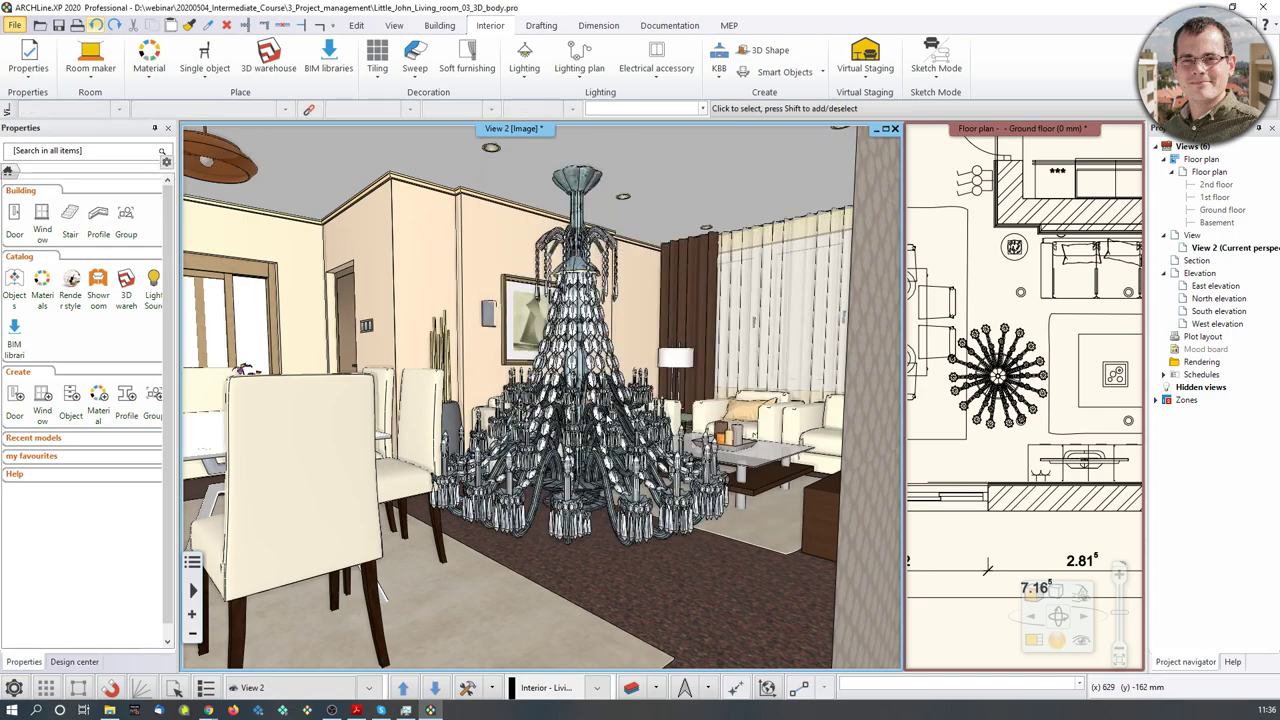
pyautogui.click(565, 508)
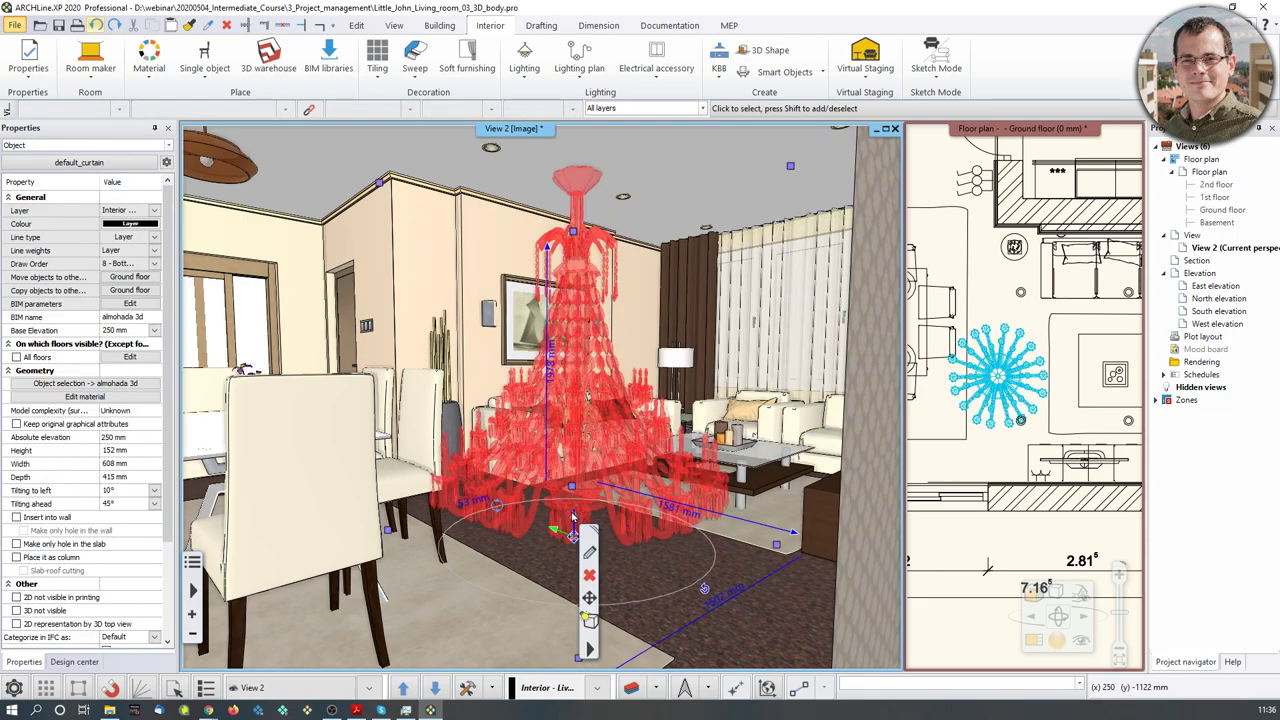
pyautogui.click(589, 576)
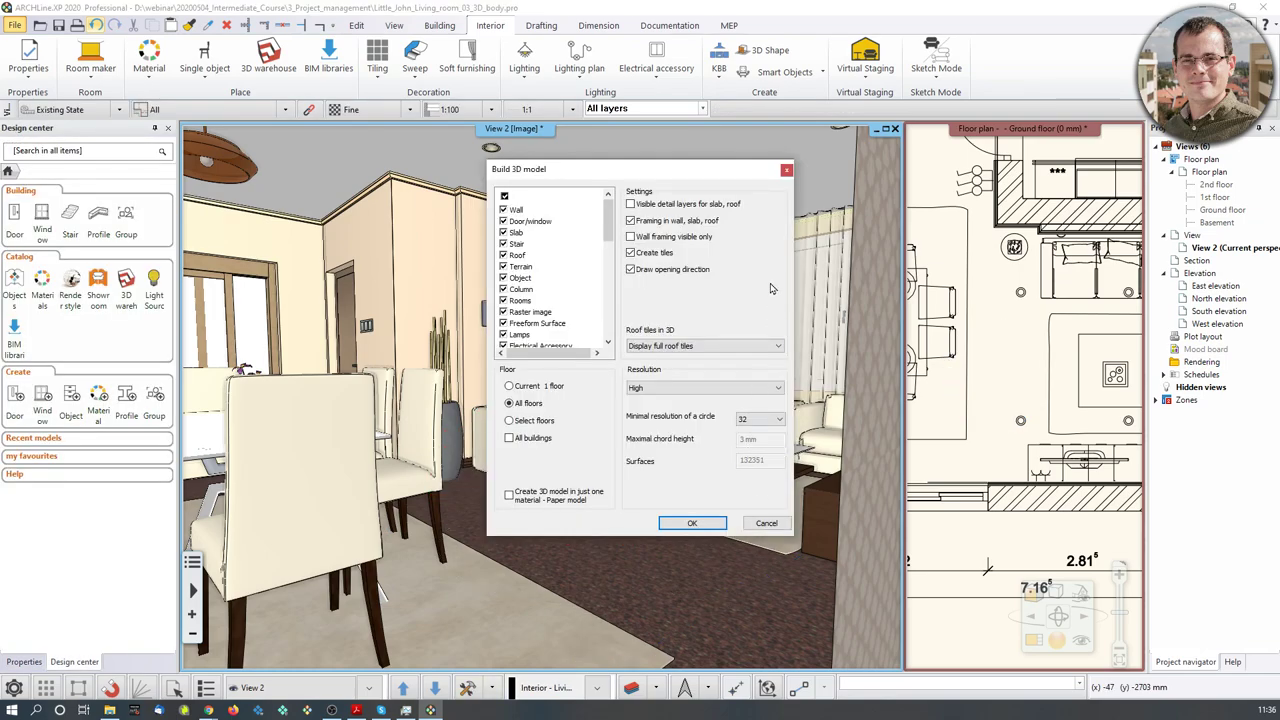
pyautogui.click(786, 170)
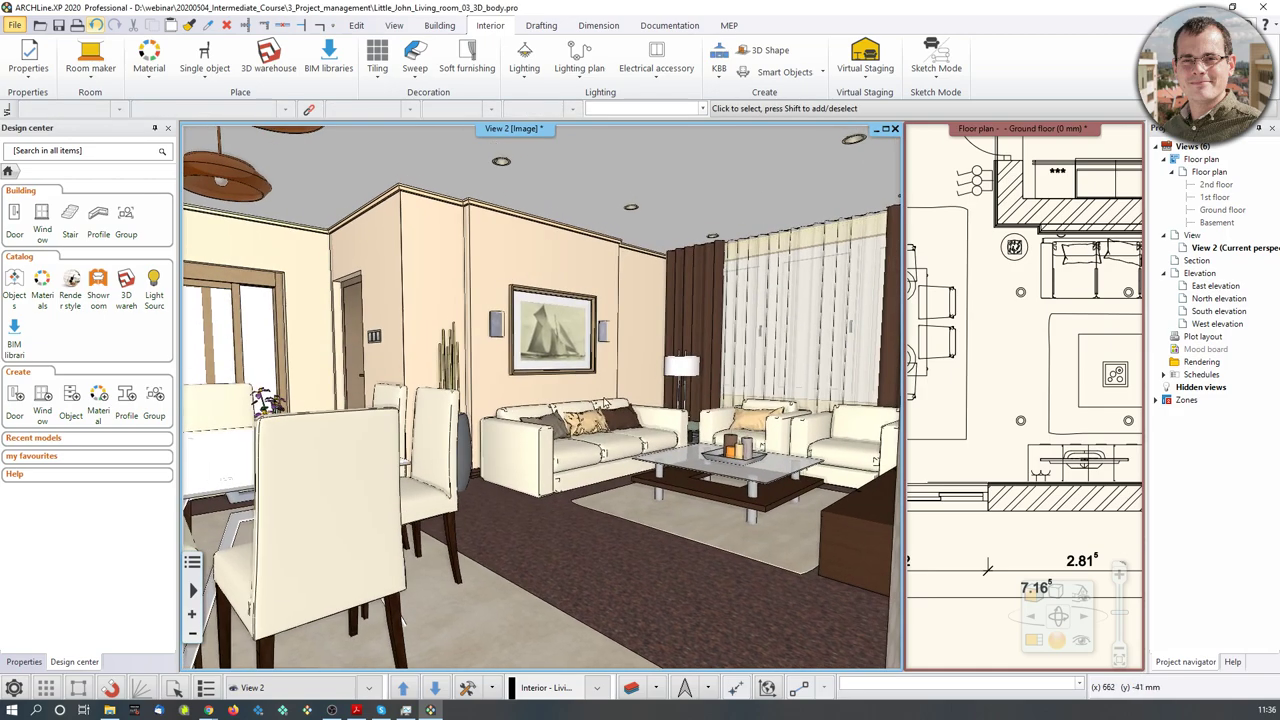
# Step: Search the 3D Warehouse for "kettle teapot чайник" models in all categories
pyautogui.click(268, 55)
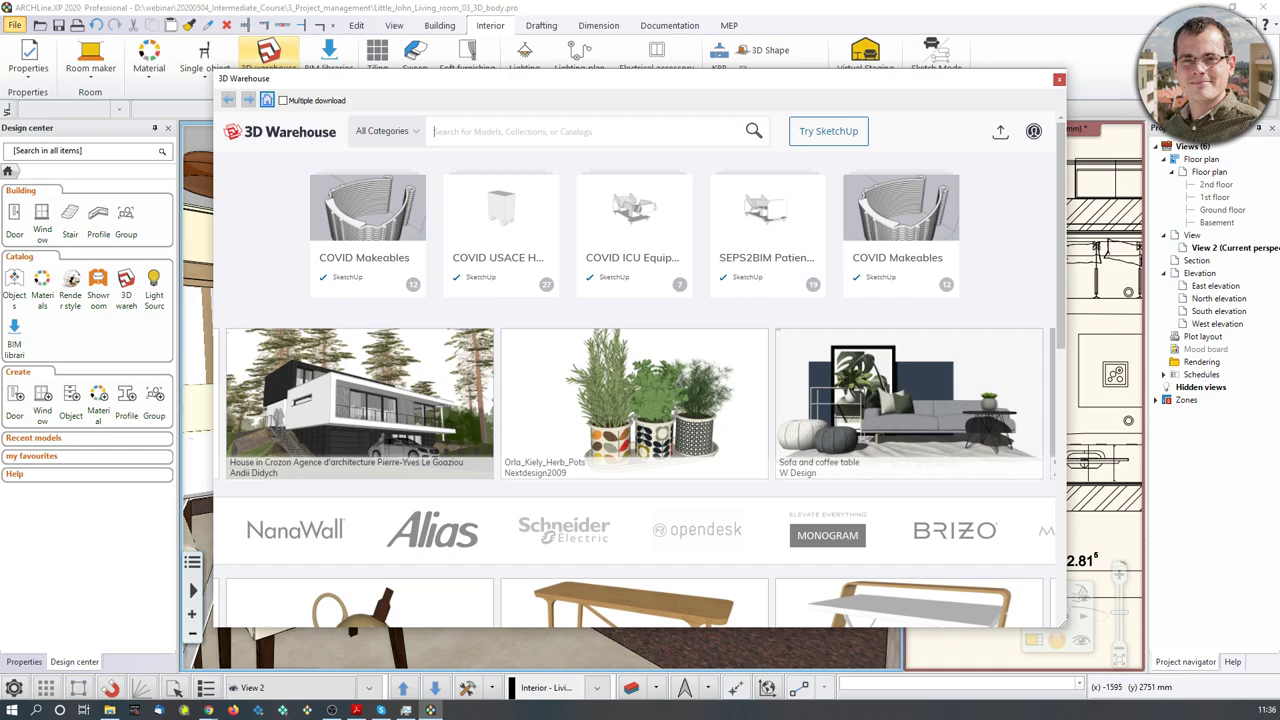
pyautogui.write('kettle teapot')
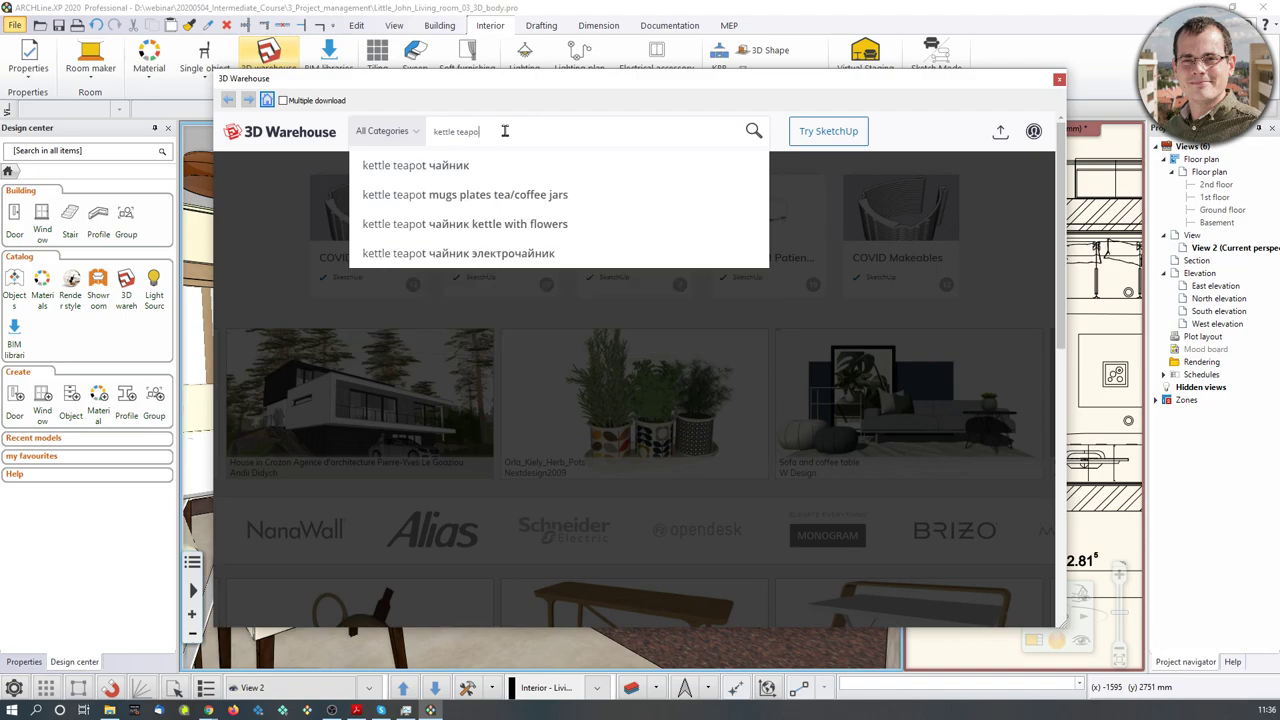
pyautogui.click(441, 168)
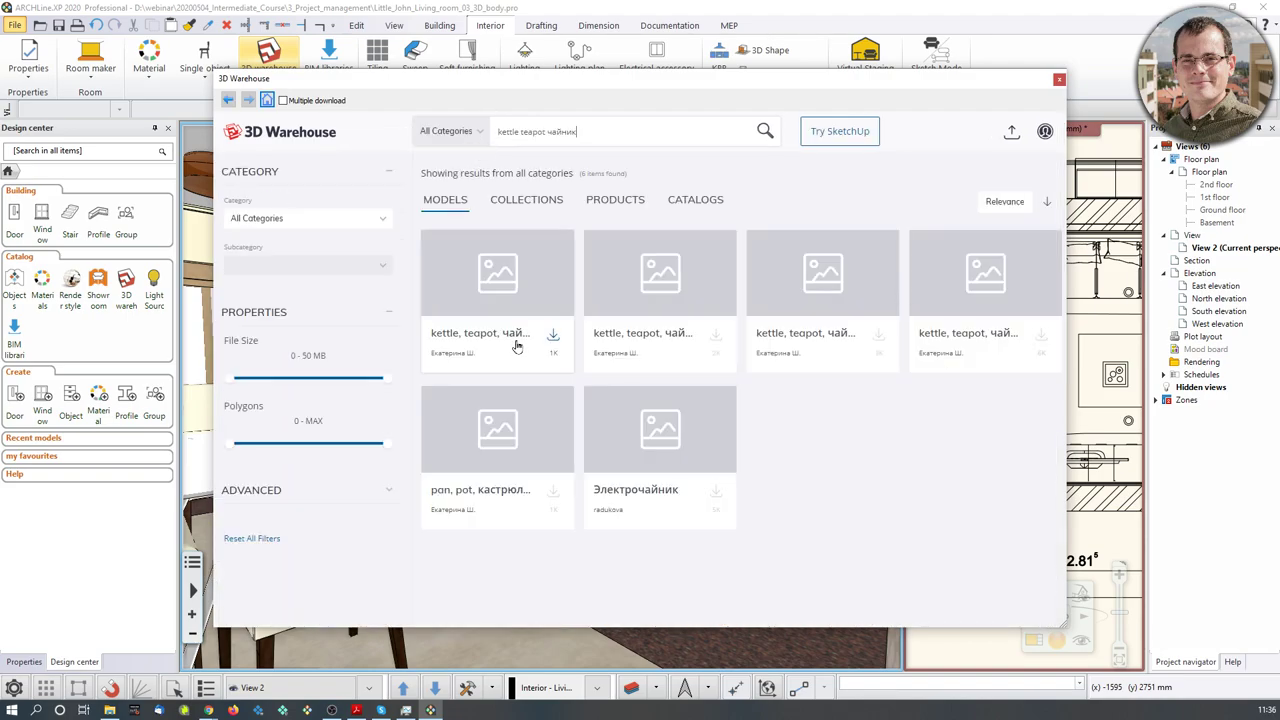
# Step: Try to download the second "kettle, teapot, чайник" result as a SketchUp 2020 model, overwriting the existing object and importing its materials
pyautogui.click(652, 281)
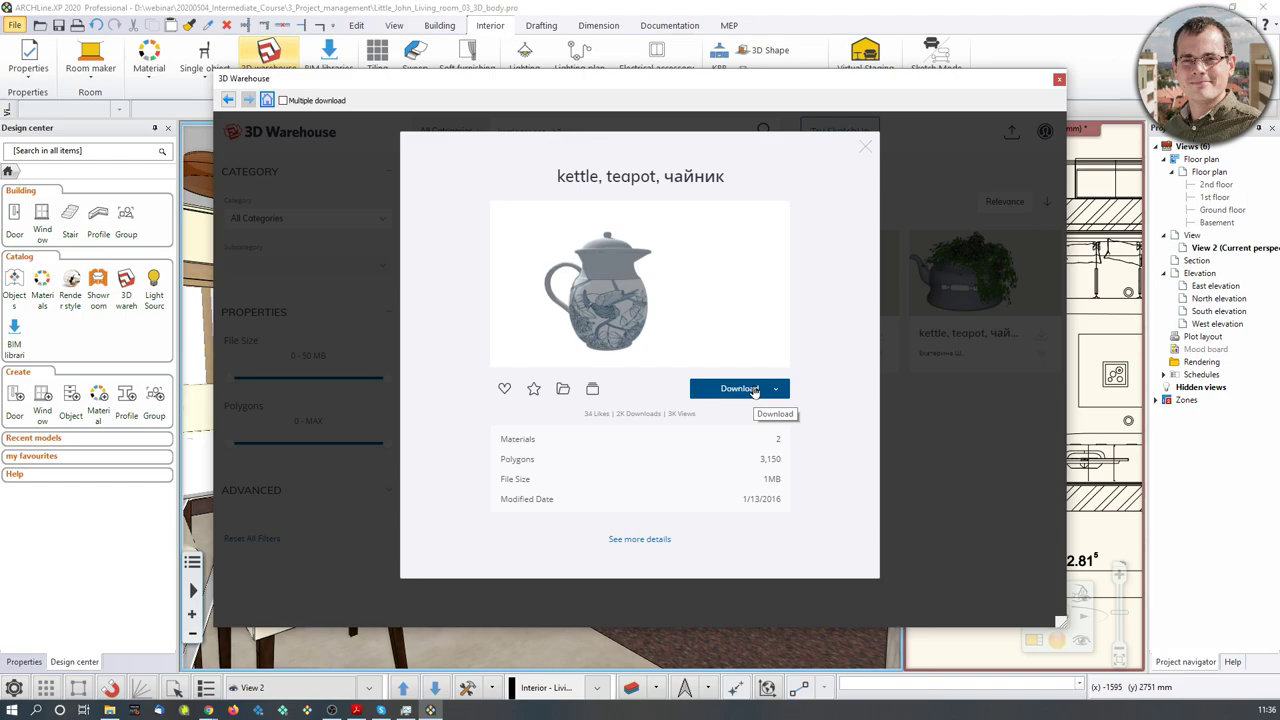
pyautogui.click(754, 390)
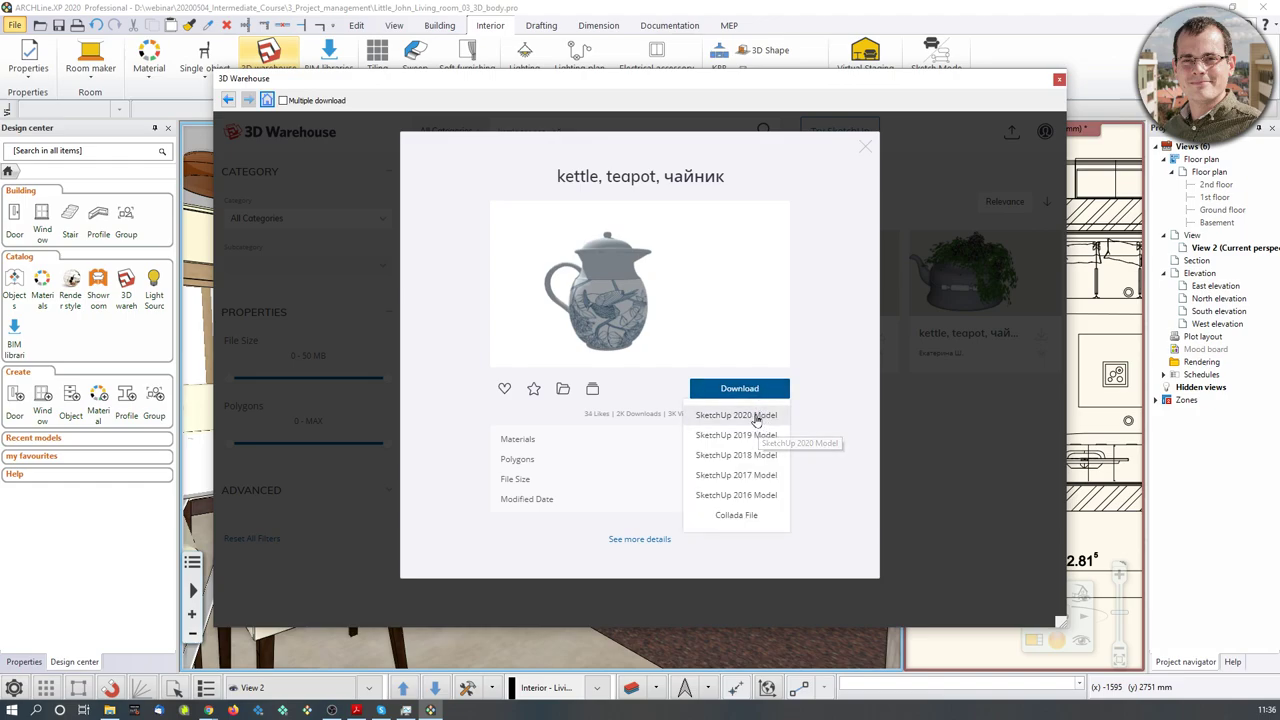
pyautogui.click(757, 417)
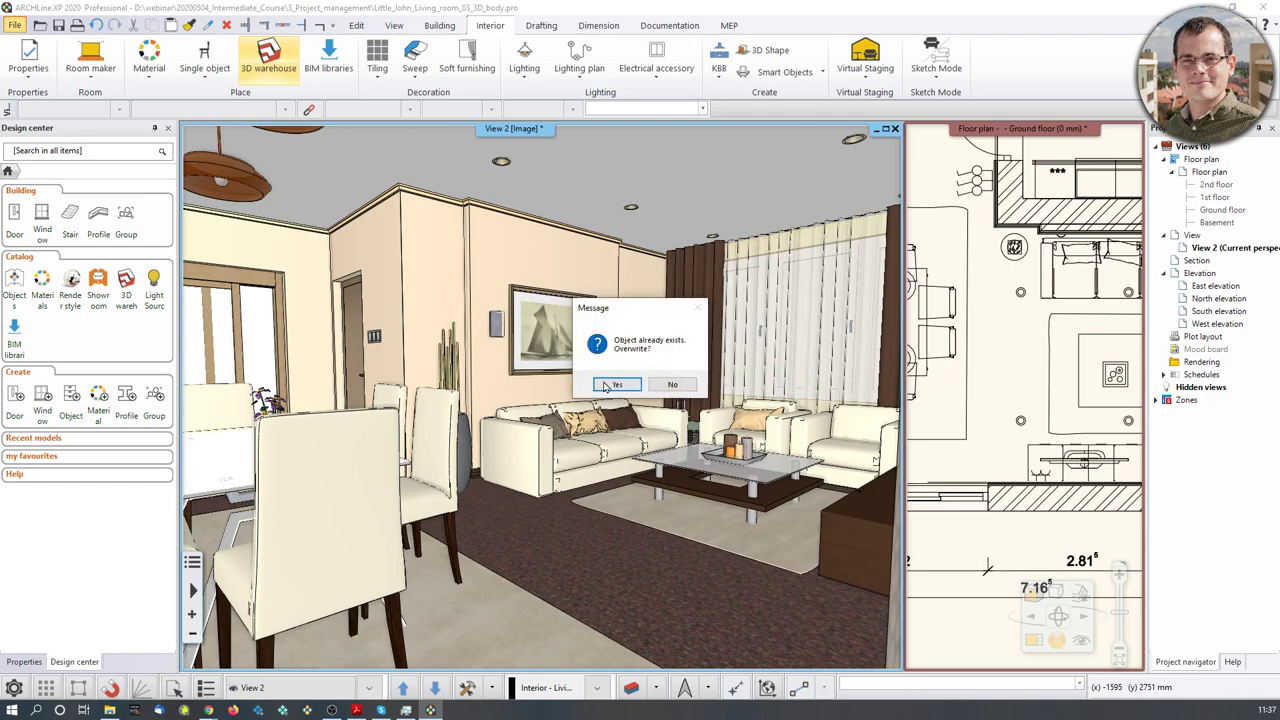
pyautogui.click(607, 386)
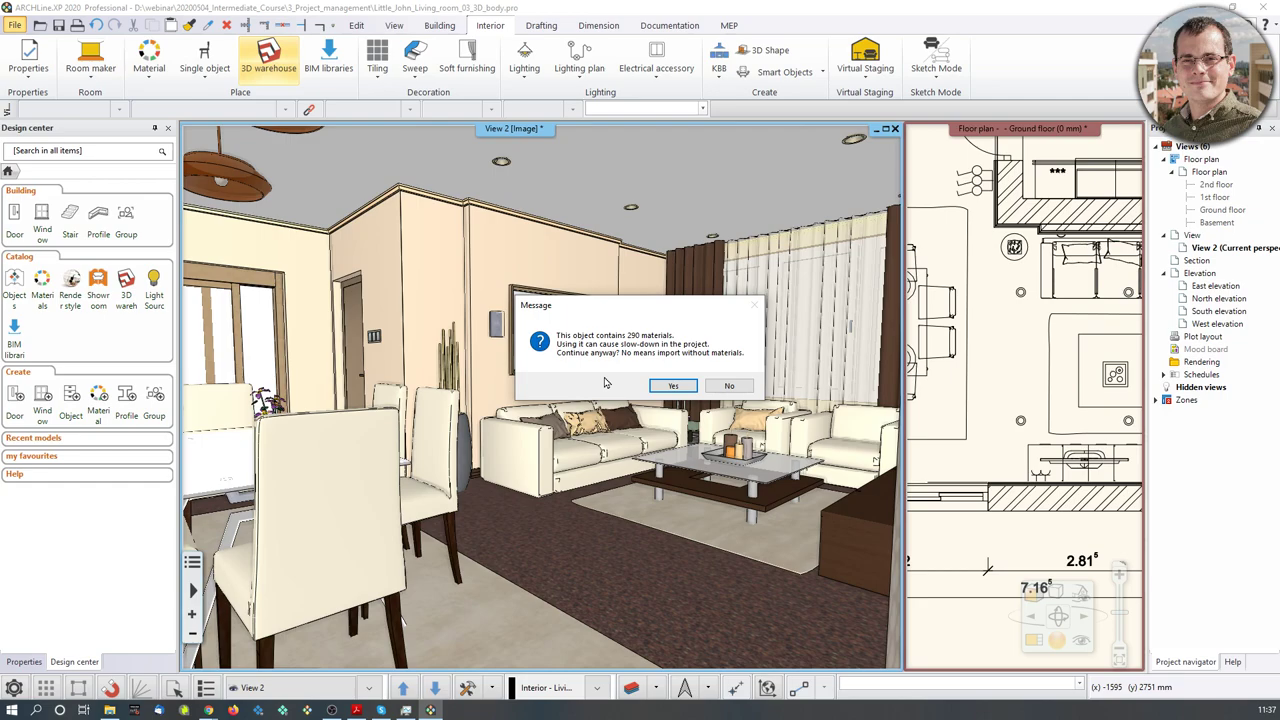
pyautogui.click(673, 386)
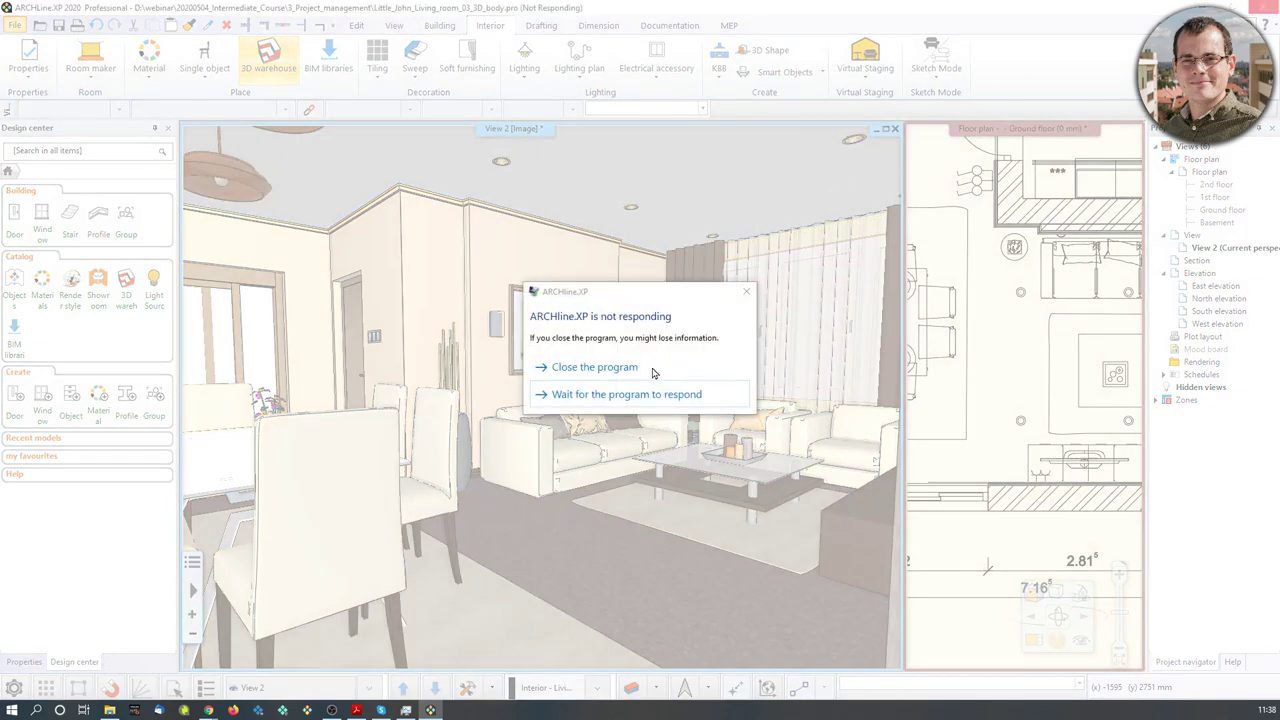
# Step: Close the unresponsive program and acknowledge the abnormal-termination warning in the reloaded project
pyautogui.click(621, 373)
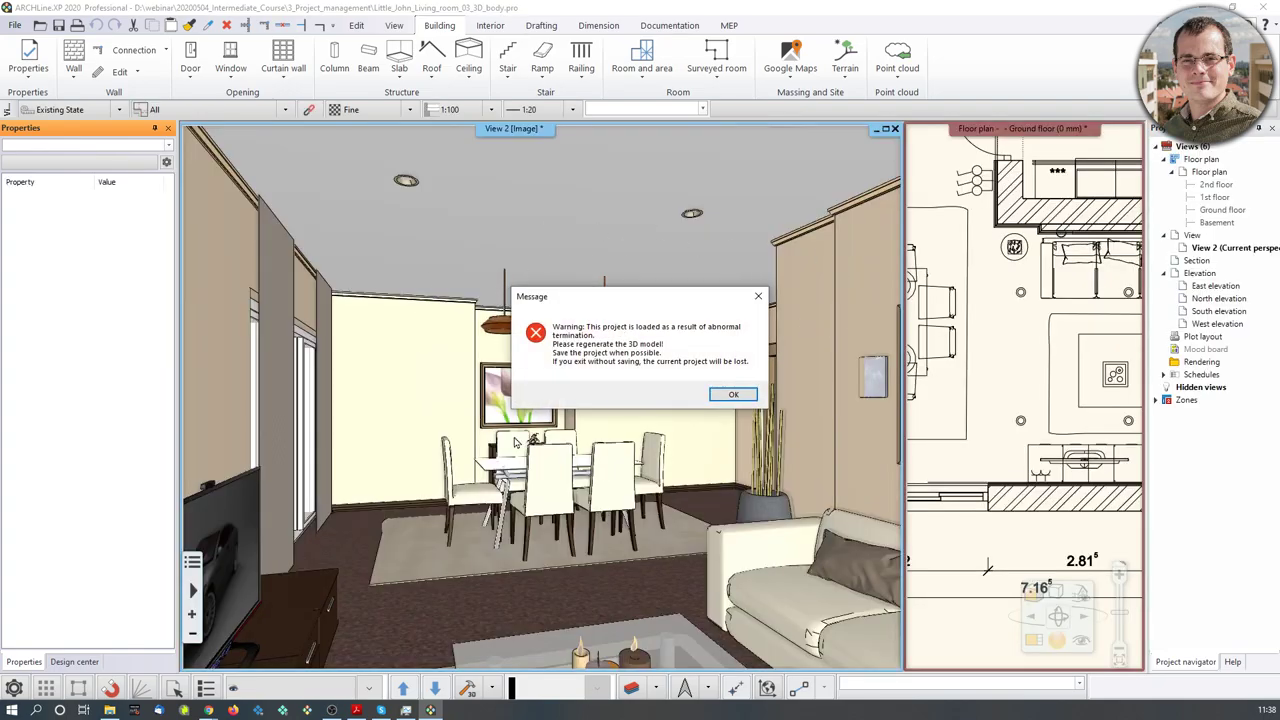
pyautogui.click(733, 395)
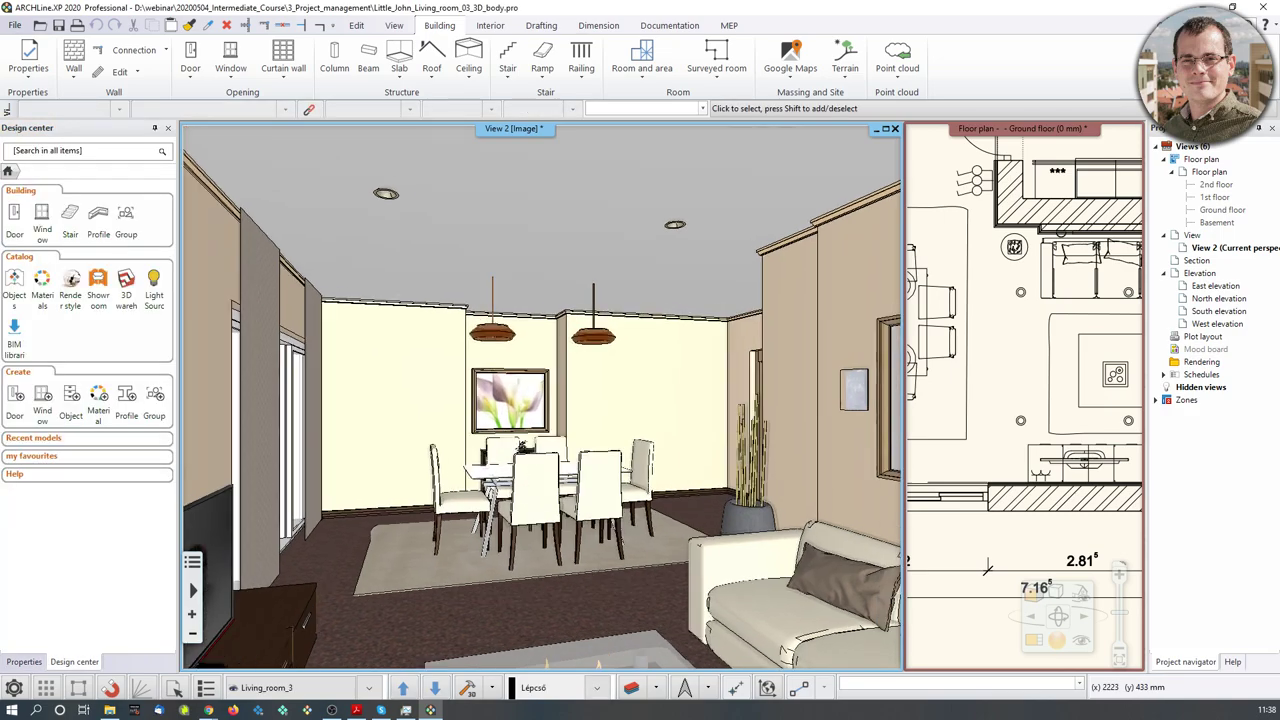
# Step: Search the 3D Warehouse for "table" models in all categories
pyautogui.click(490, 25)
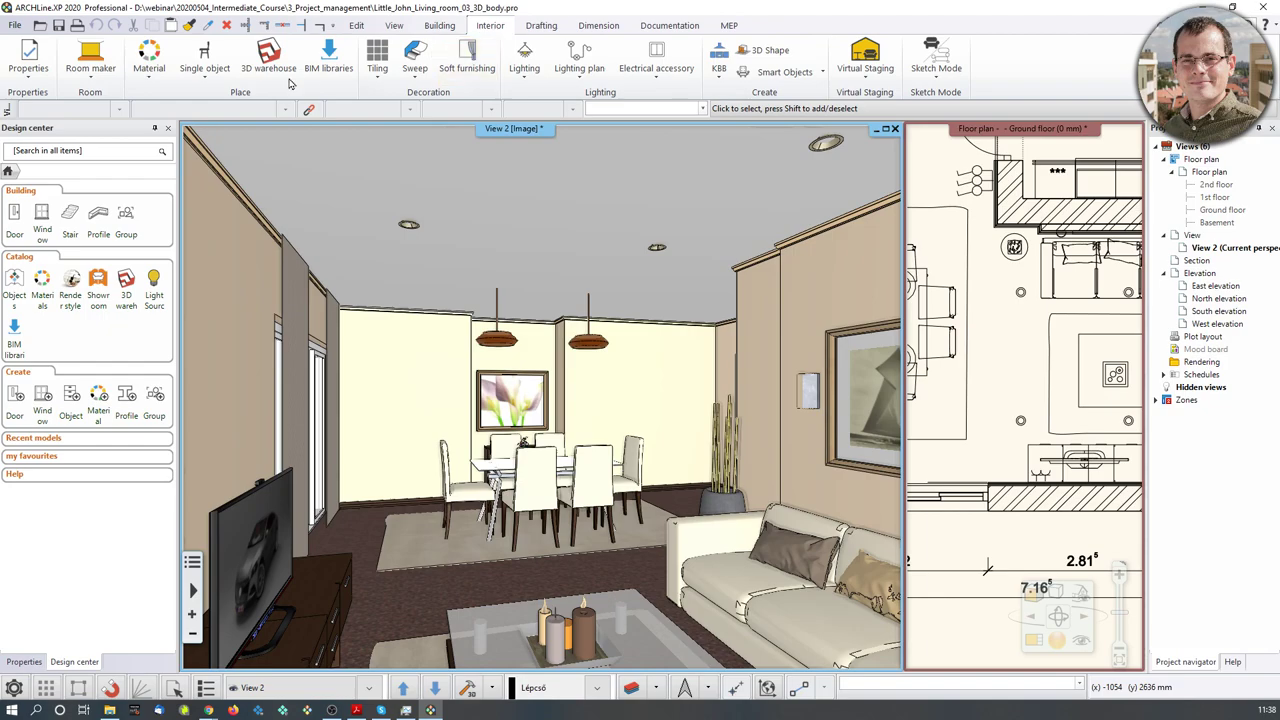
pyautogui.click(268, 55)
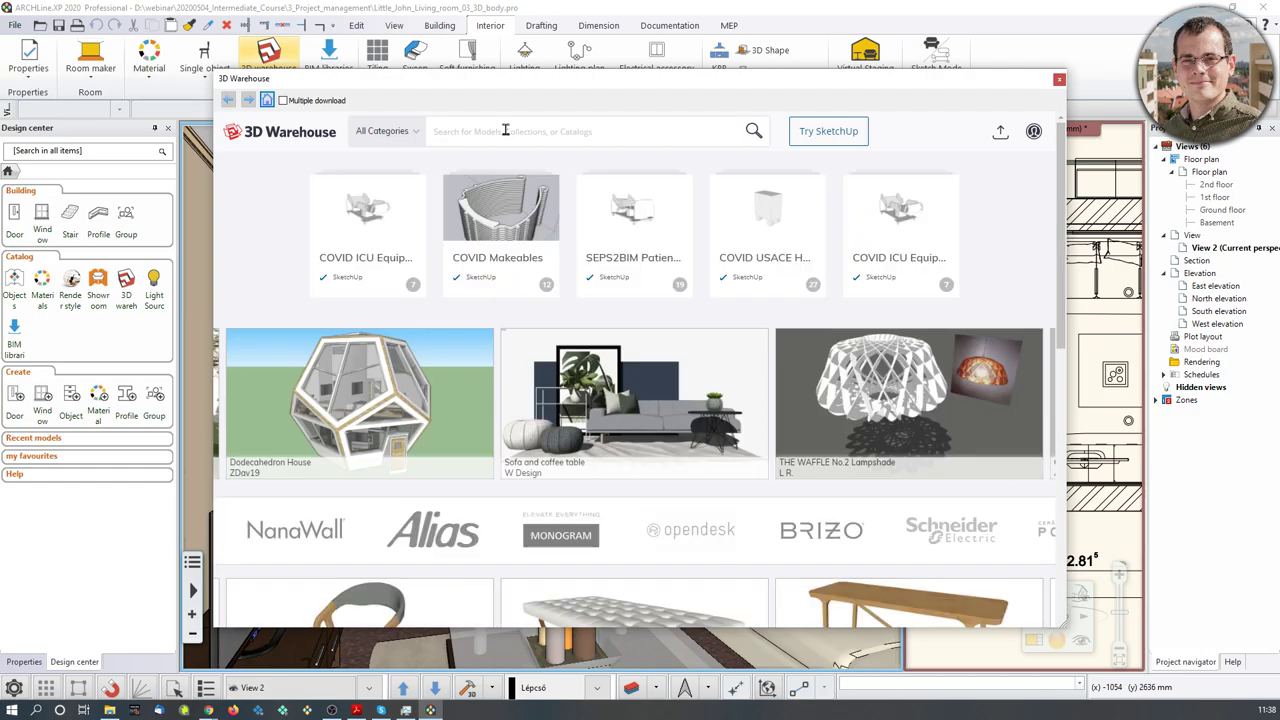
pyautogui.click(505, 130)
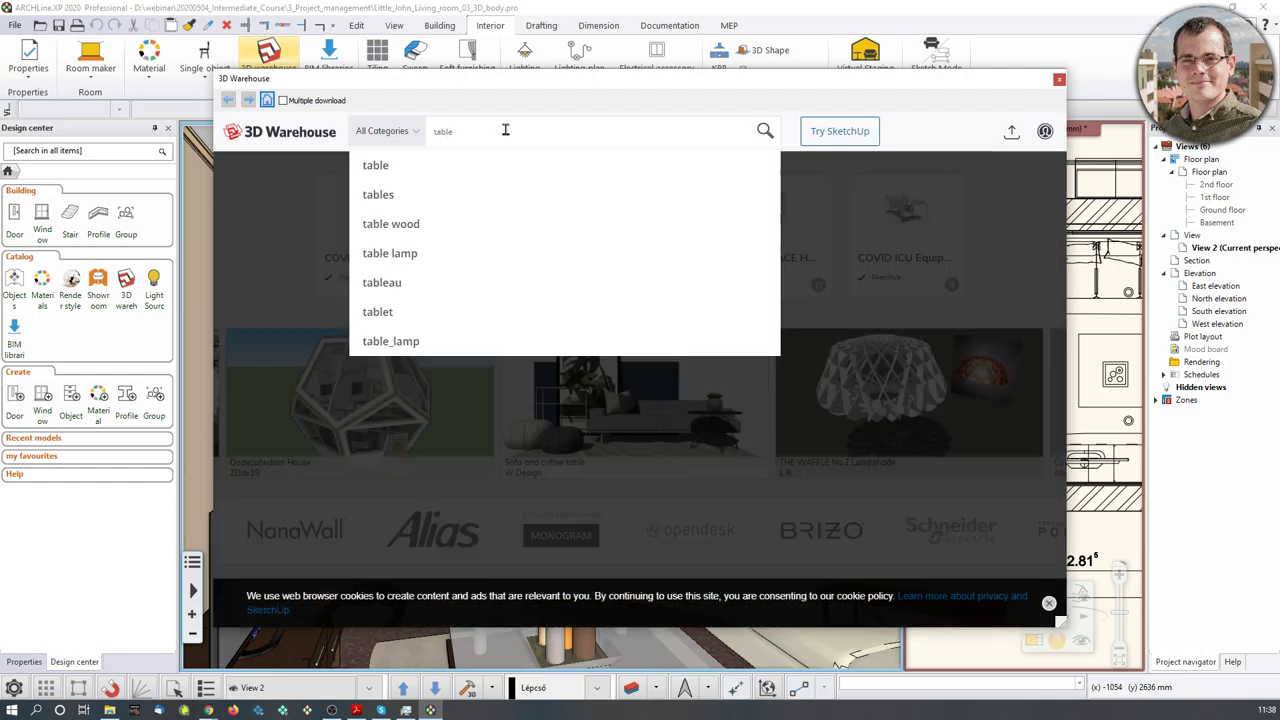
pyautogui.press('Return')
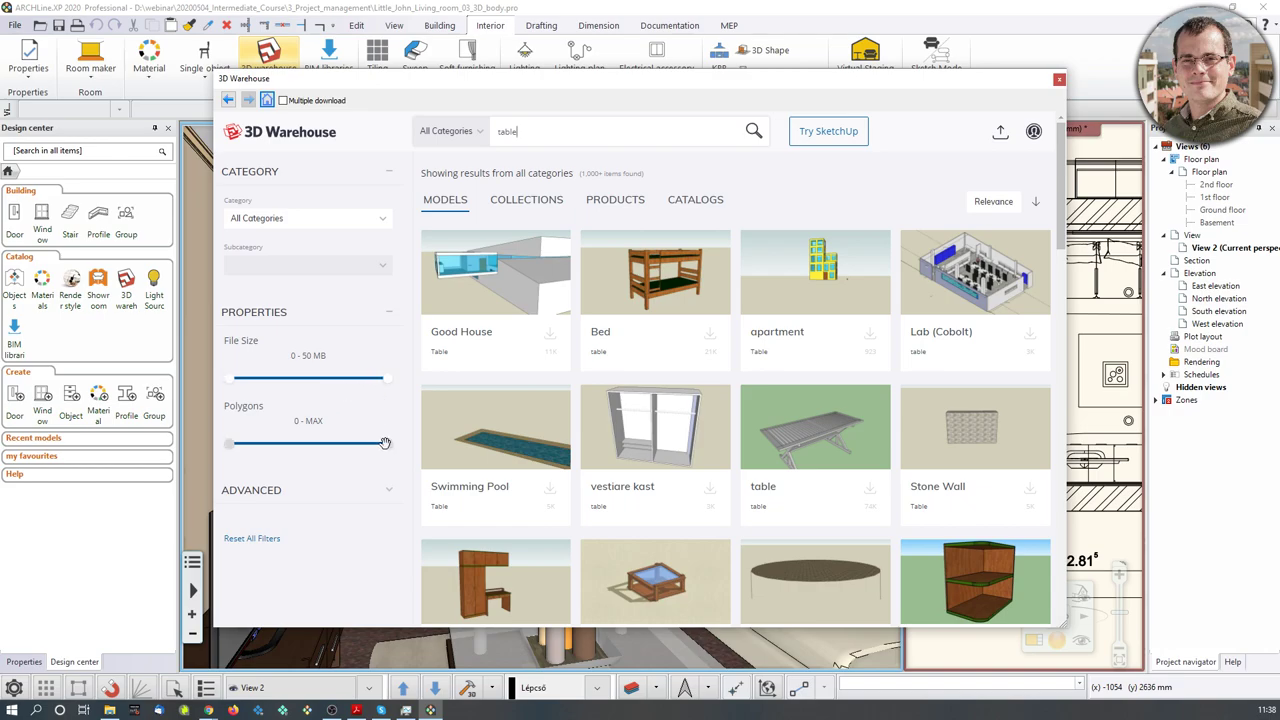
# Step: Limit the table results to 0–48 K polygons and a 0–8 MB file size, and close the 3D Warehouse
pyautogui.moveTo(386, 444); pyautogui.dragTo(323, 445)
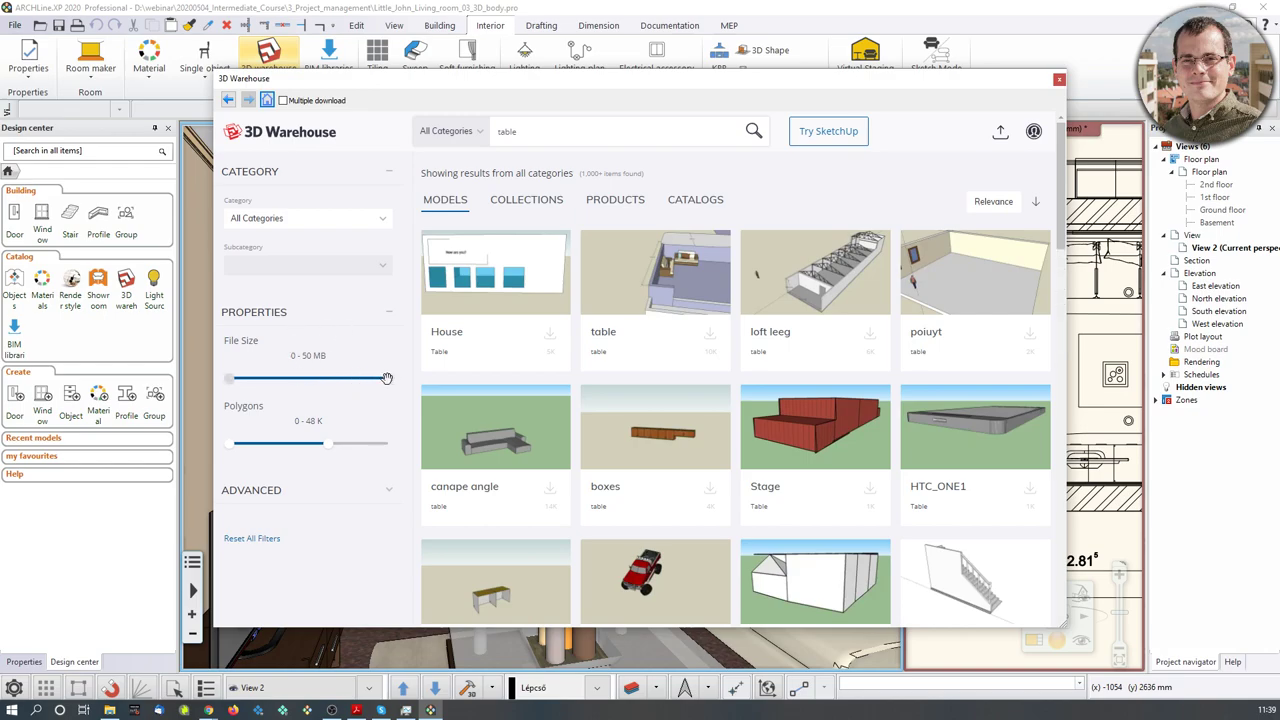
pyautogui.moveTo(384, 378); pyautogui.dragTo(266, 394)
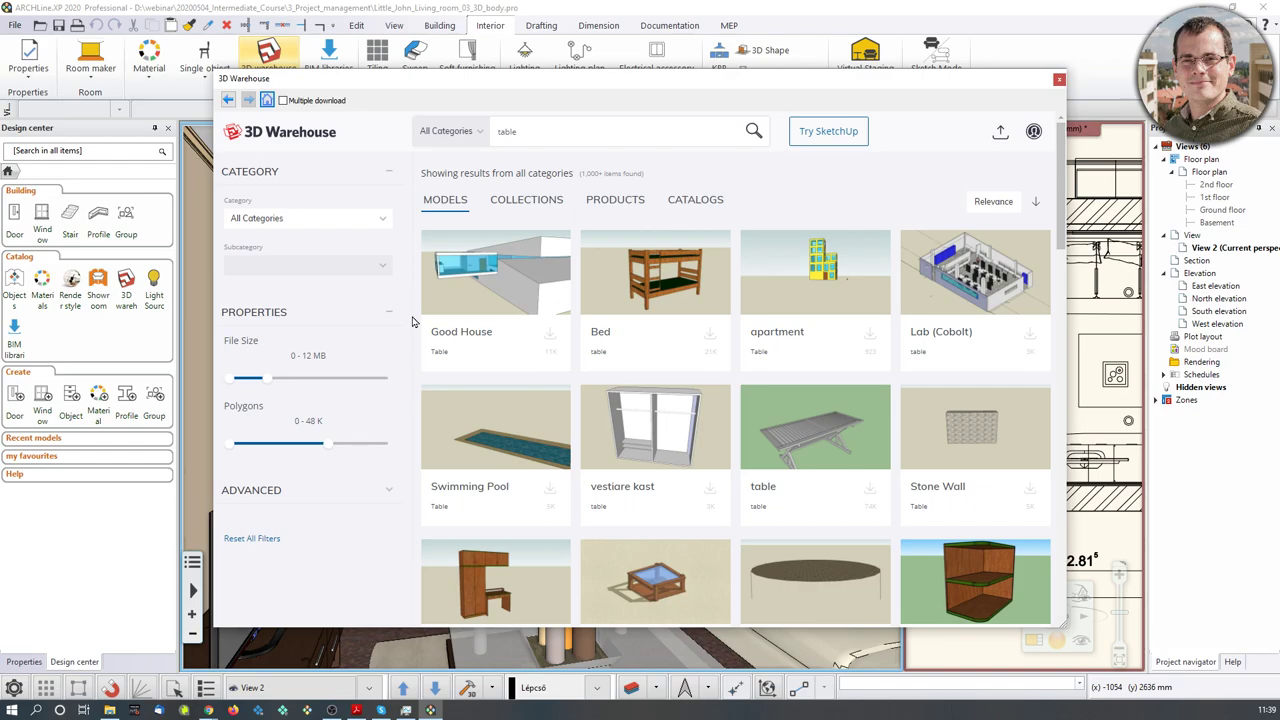
pyautogui.moveTo(264, 379); pyautogui.dragTo(242, 380)
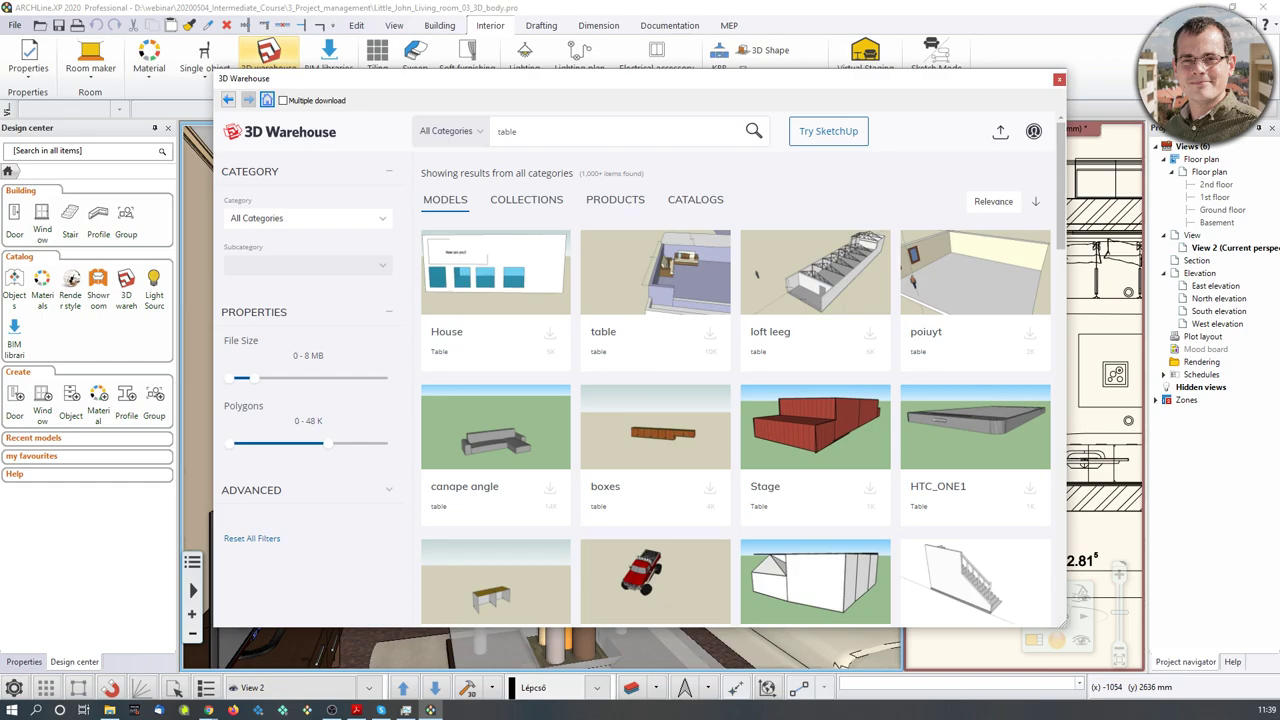
pyautogui.click(1060, 80)
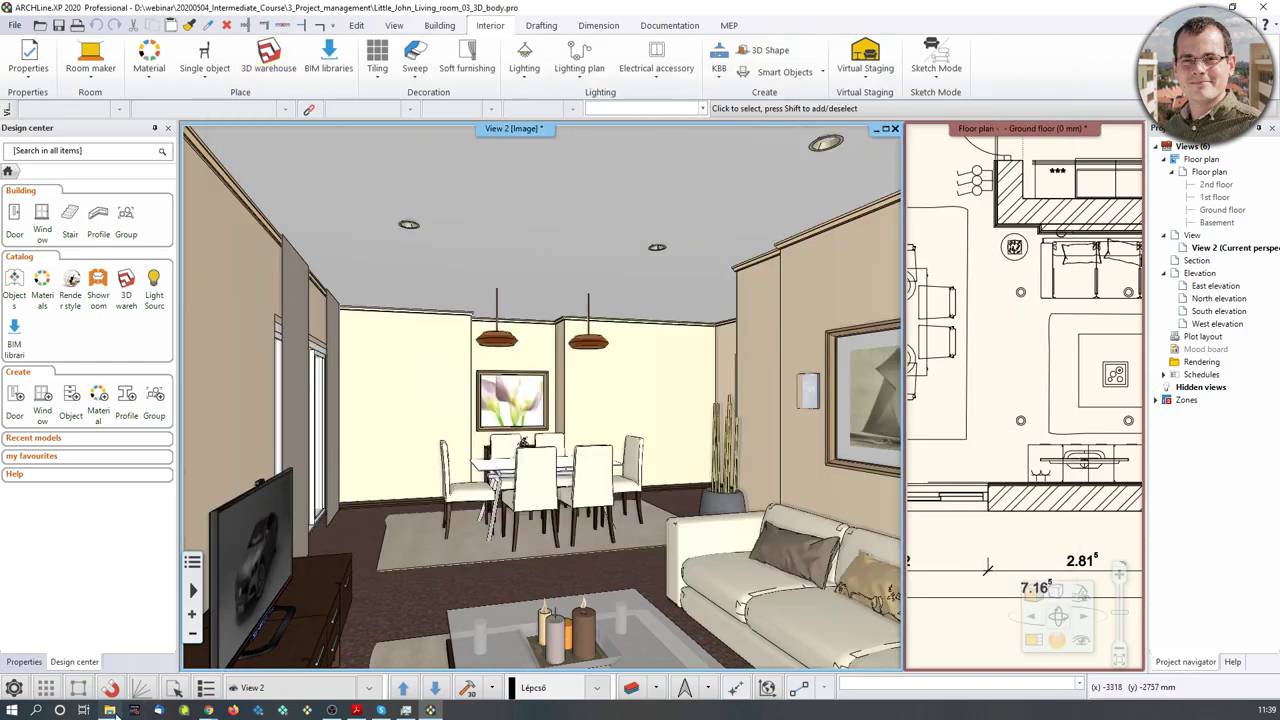
# Step: Open the Little_John_Living_room_04_large.pro project, closing the current project without saving it
pyautogui.click(110, 710)
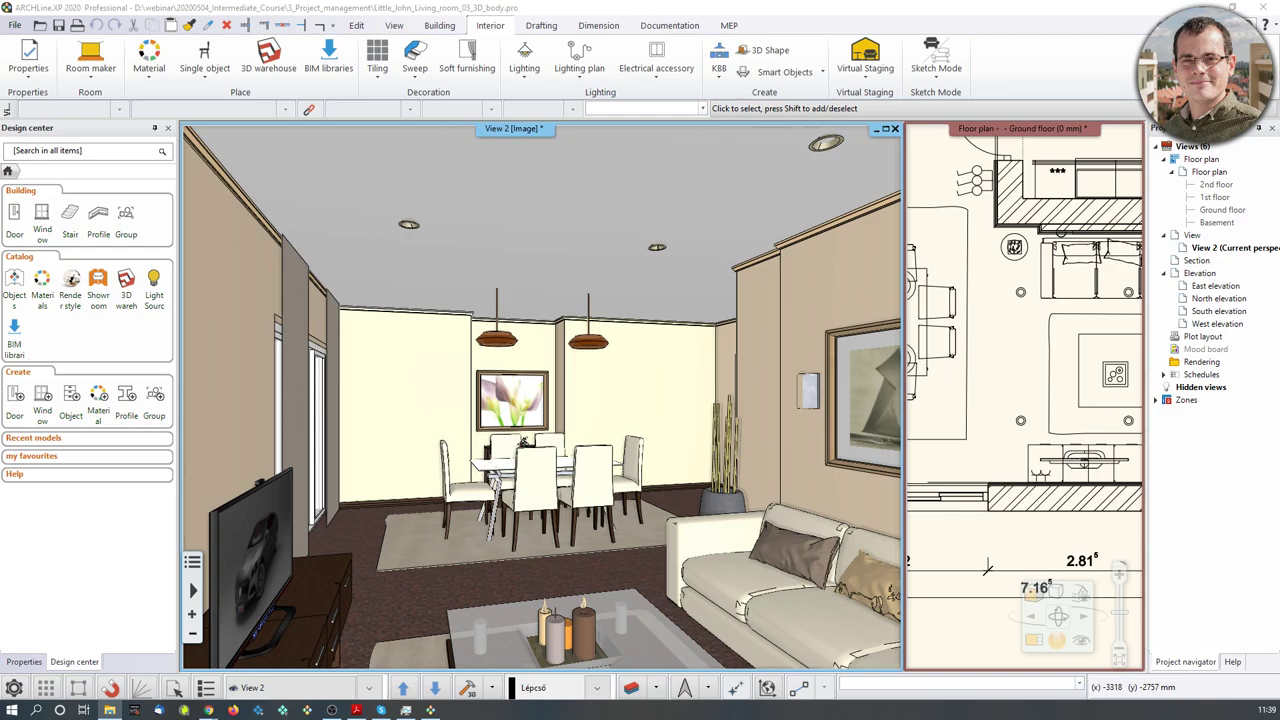
pyautogui.click(536, 522)
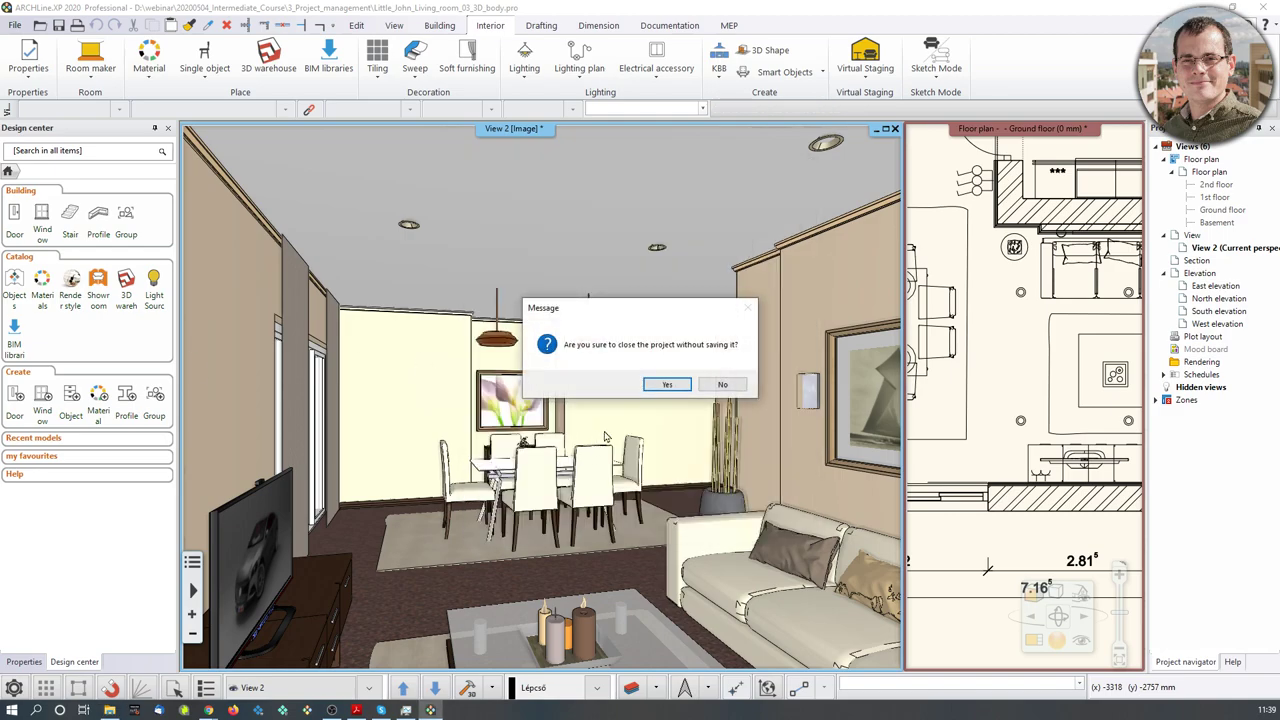
pyautogui.click(667, 384)
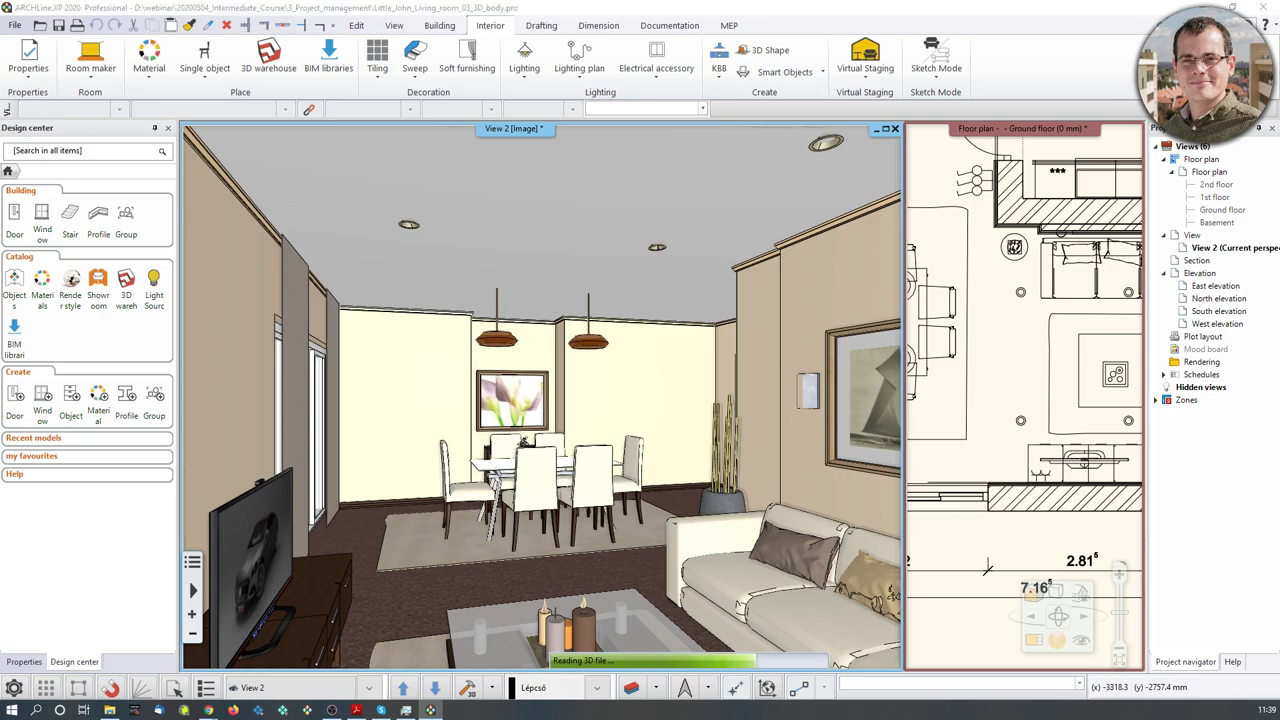
pyautogui.hotkey('alt', 'Tab')
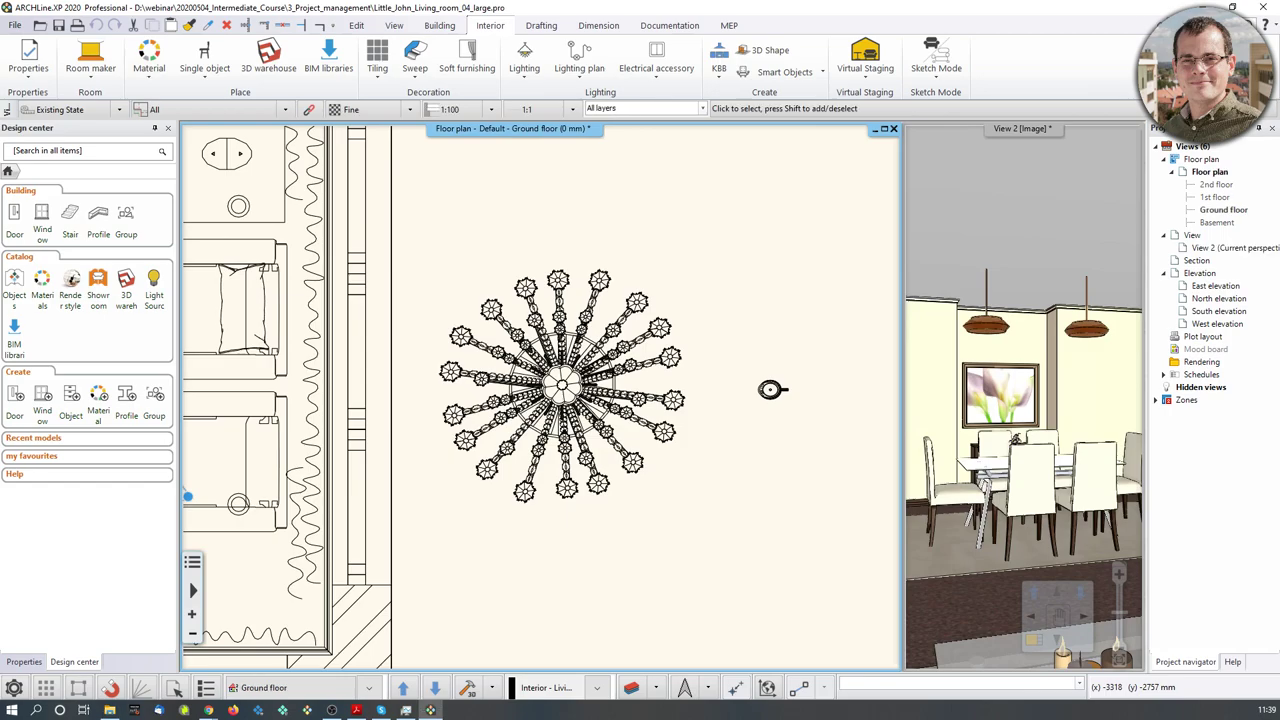
# Step: Examine the chandelier and the kettle teapot placed outside the building on the floor plan and in 3D
pyautogui.scroll(-3, 562, 352)
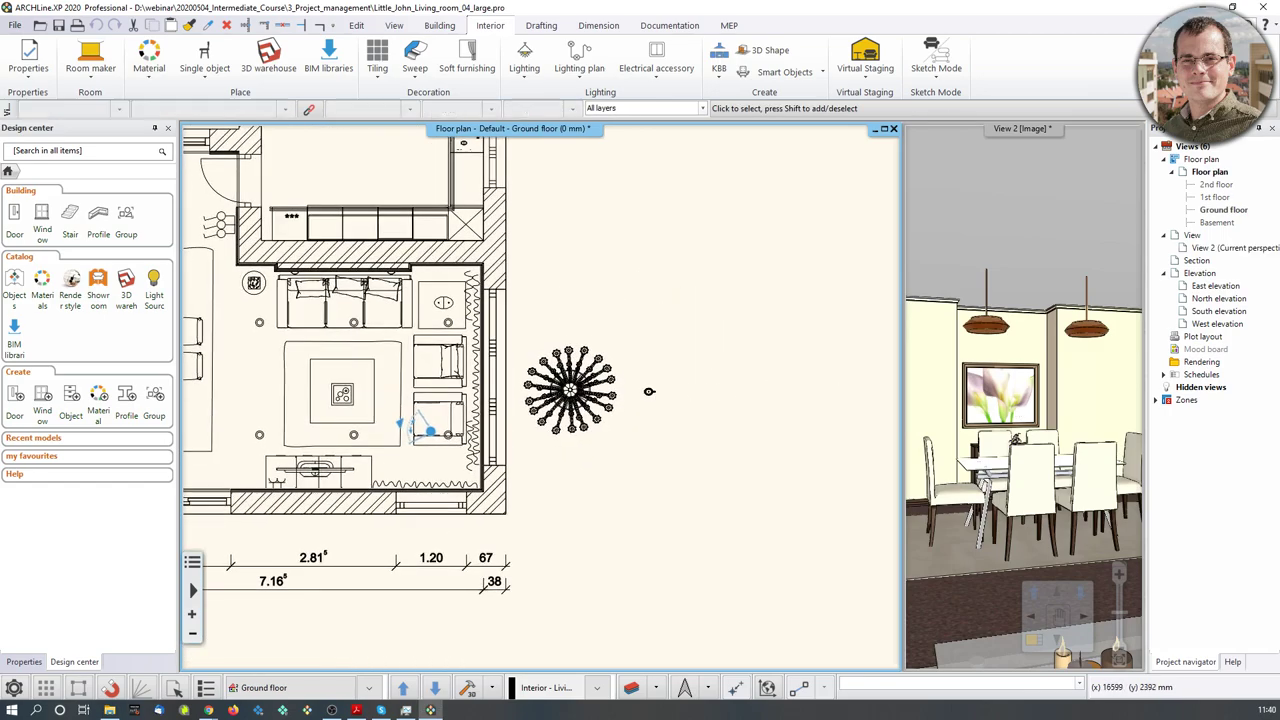
pyautogui.click(1012, 391)
pyautogui.scroll(-5, 1012, 391)
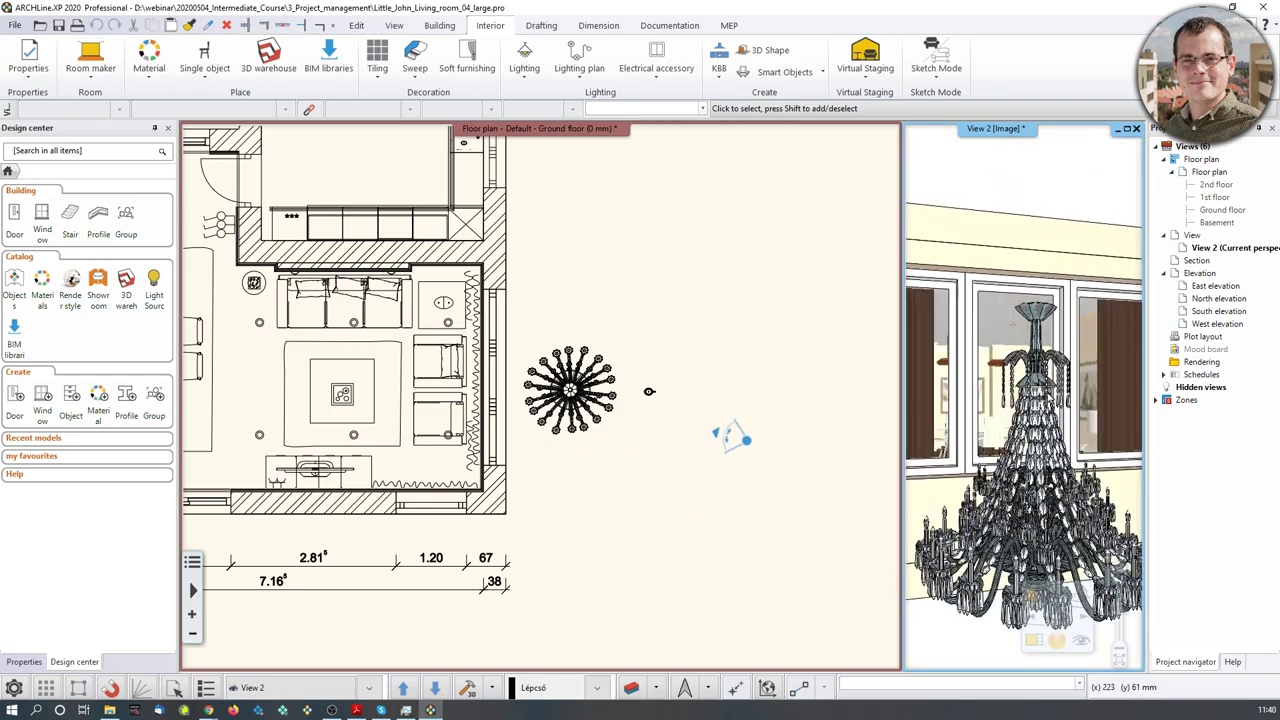
pyautogui.moveTo(1055, 400)
pyautogui.mouseDown(button='middle')
pyautogui.moveTo(790, 300)
pyautogui.moveTo(797, 325)
pyautogui.mouseUp(button='middle')
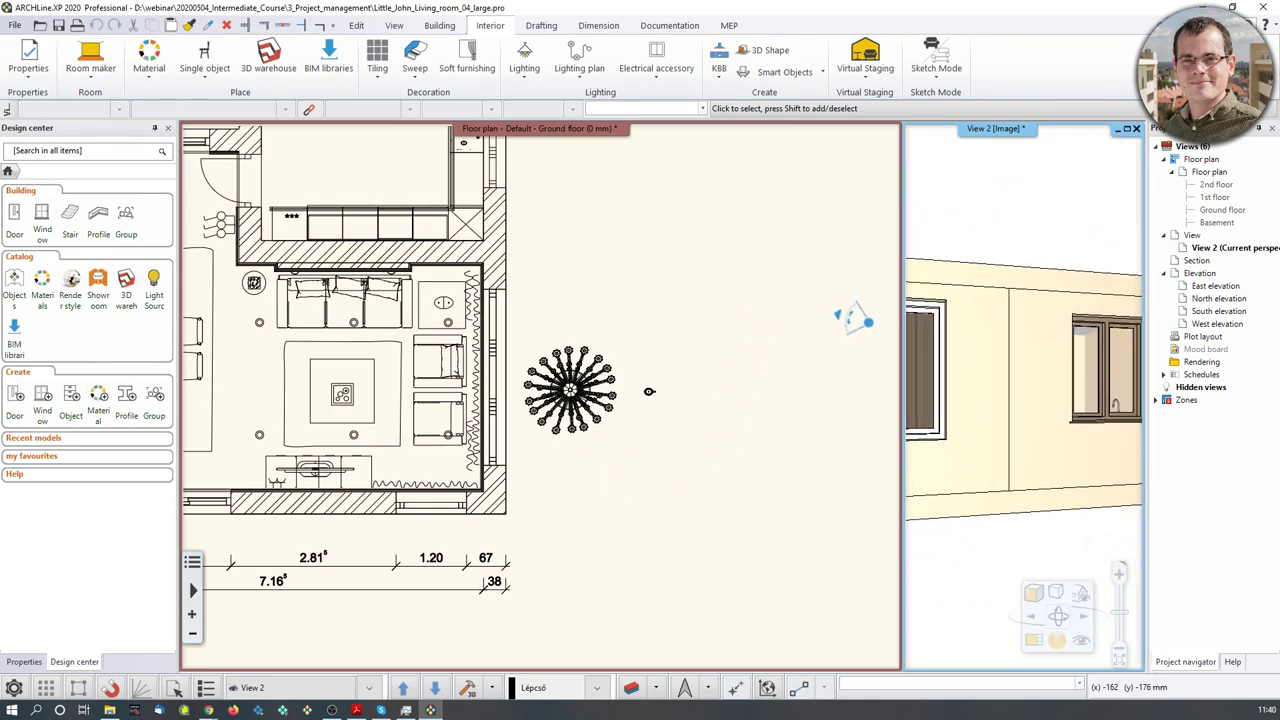
pyautogui.moveTo(840, 316)
pyautogui.mouseDown()
pyautogui.moveTo(750, 405)
pyautogui.moveTo(755, 395)
pyautogui.mouseUp()
pyautogui.click(1100, 484)
pyautogui.scroll(3, 1005, 555)
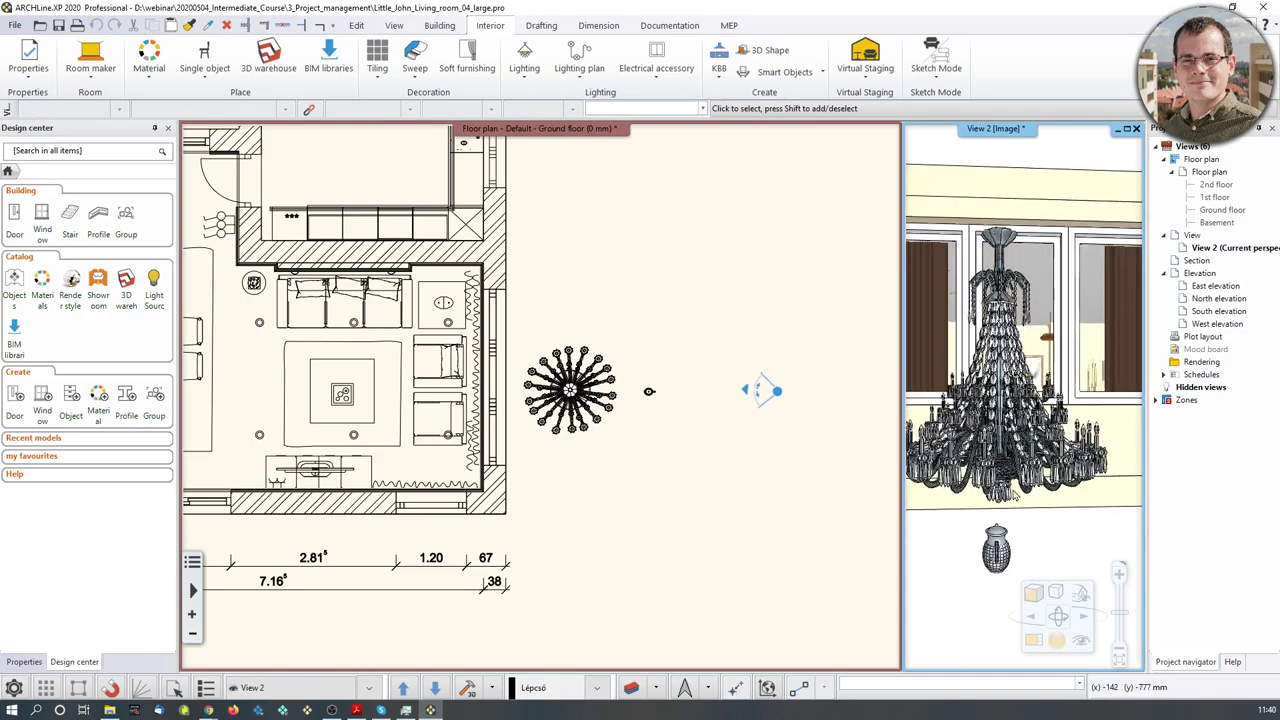
pyautogui.moveTo(1005, 558); pyautogui.dragTo(1005, 610, button='middle')
pyautogui.scroll(-3, 760, 475)
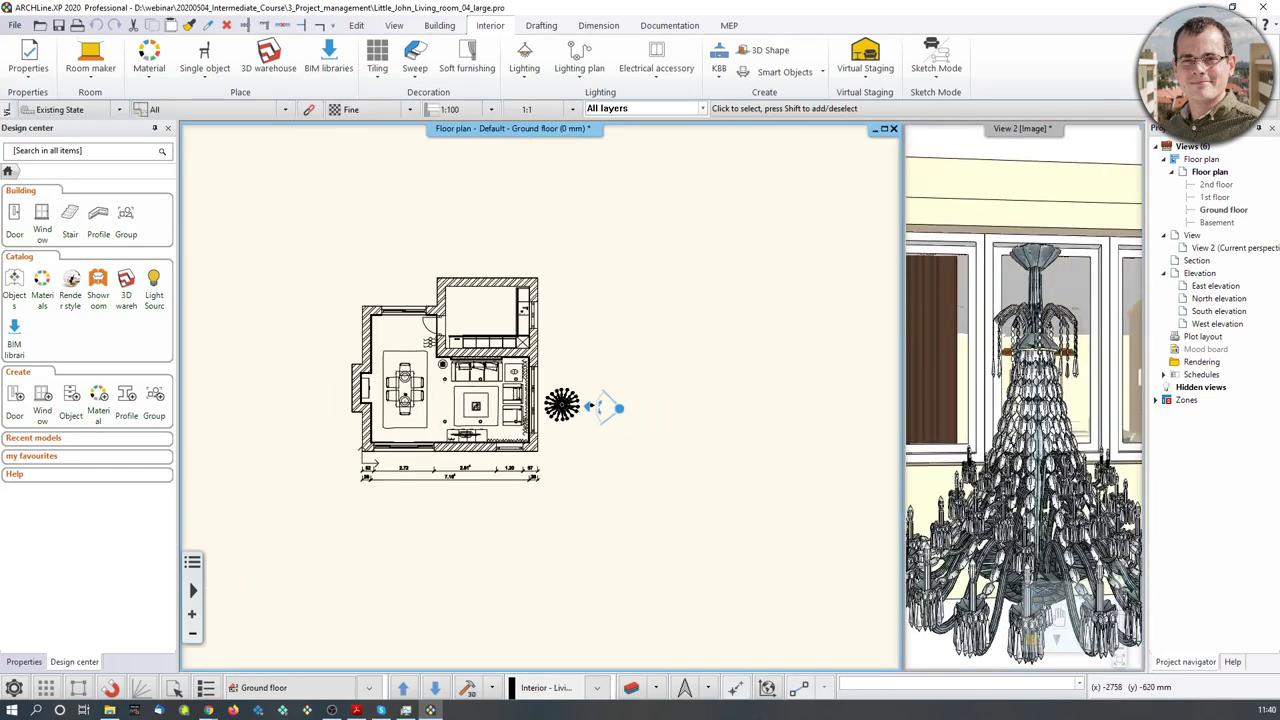
# Step: Magnify the 3D view, list the elements of the entire model and review which ones use the most memory and materials
pyautogui.click(978, 215)
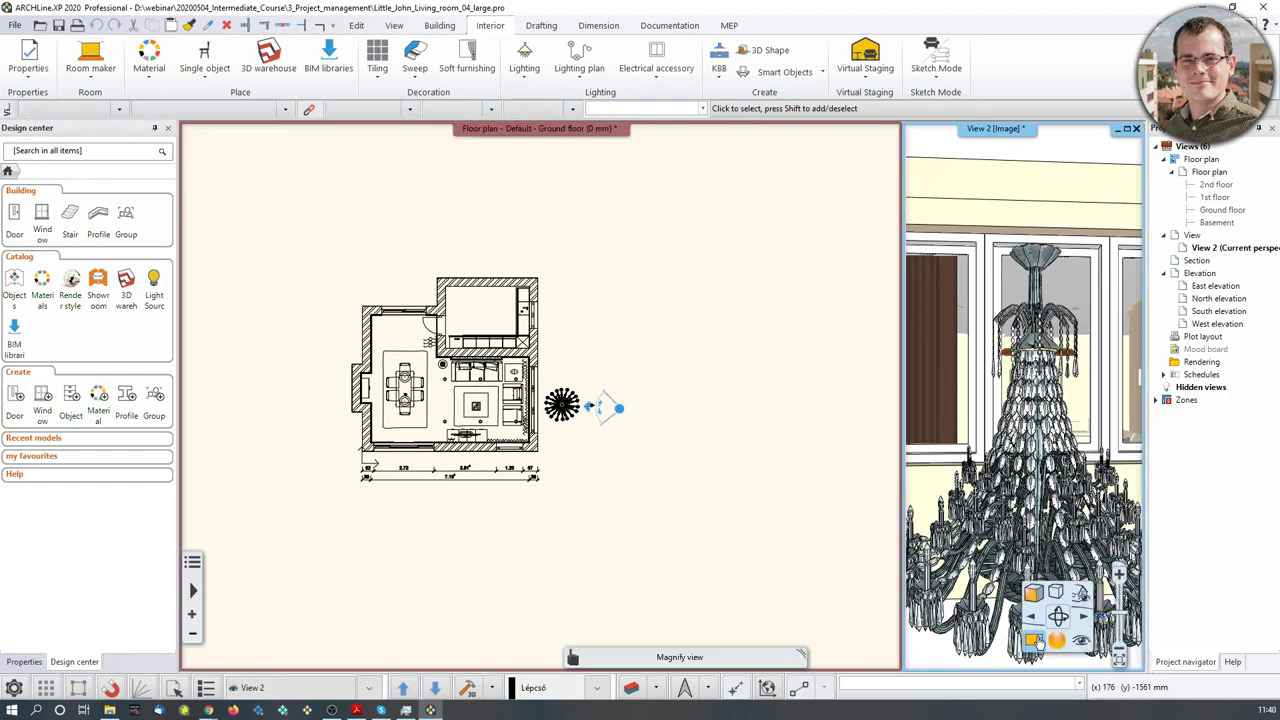
pyautogui.click(1035, 612)
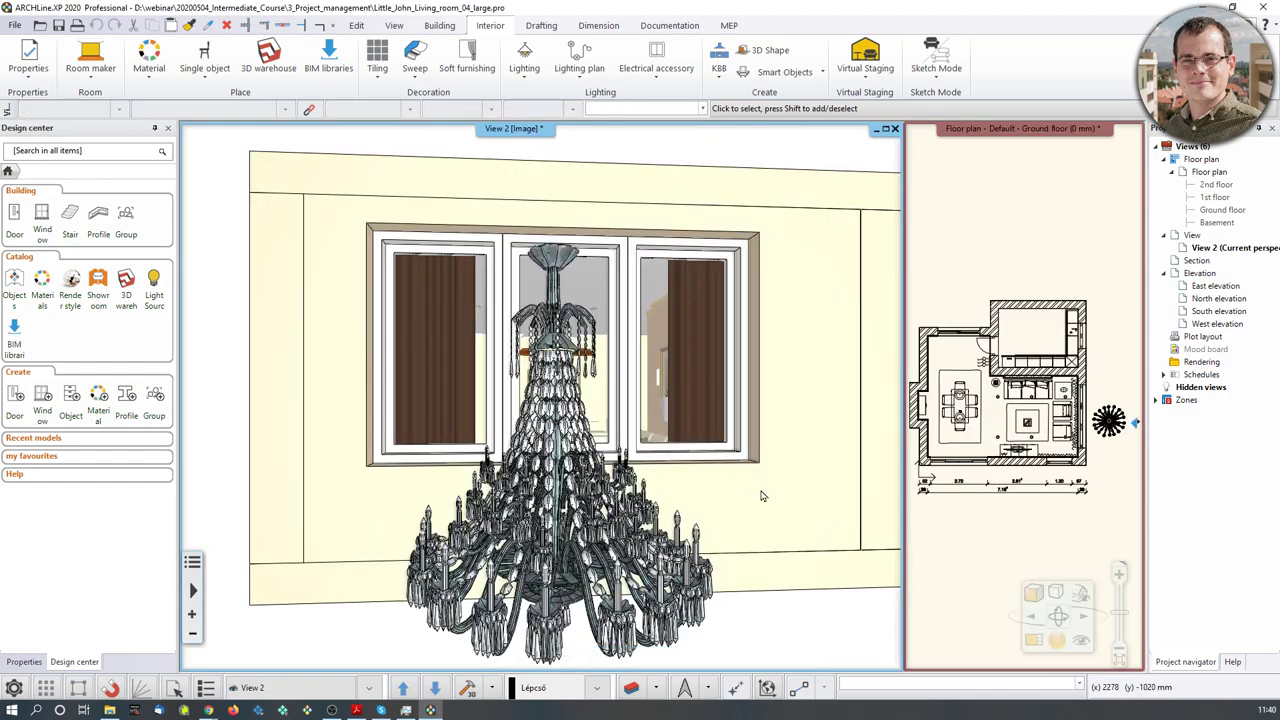
pyautogui.click(598, 25)
pyautogui.click(747, 79)
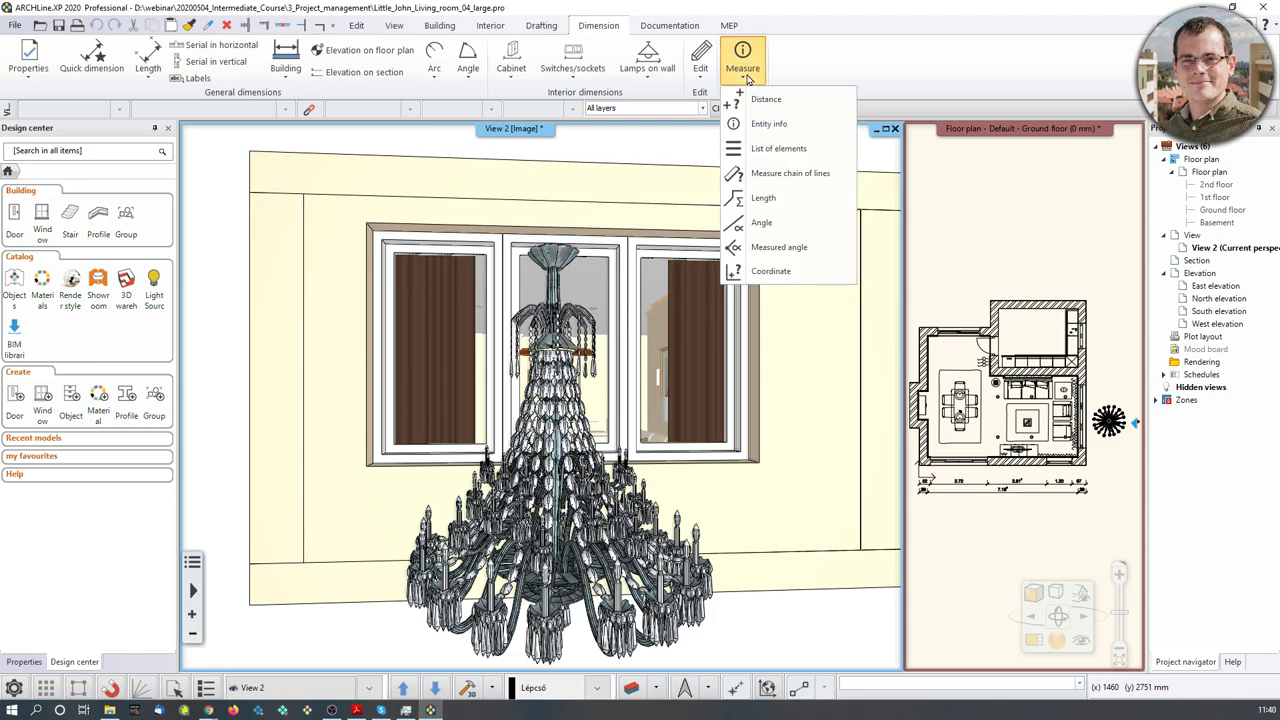
pyautogui.click(808, 150)
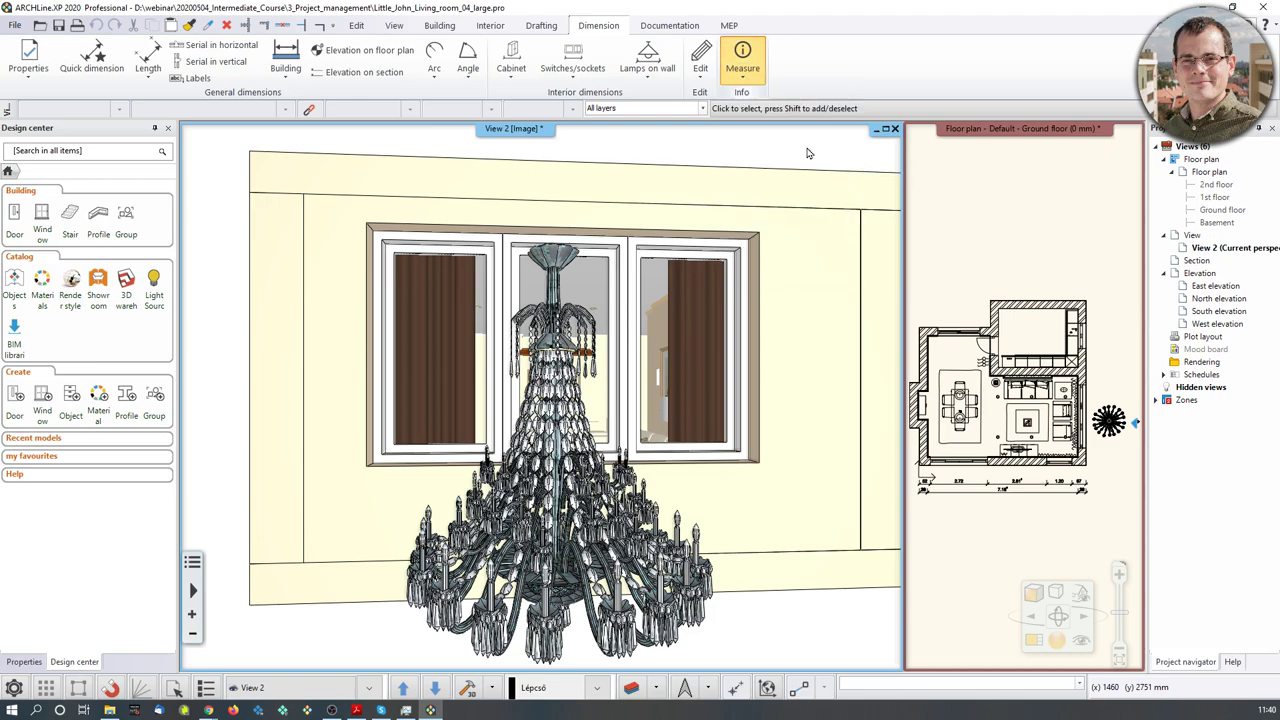
pyautogui.scroll(-3, 752, 363)
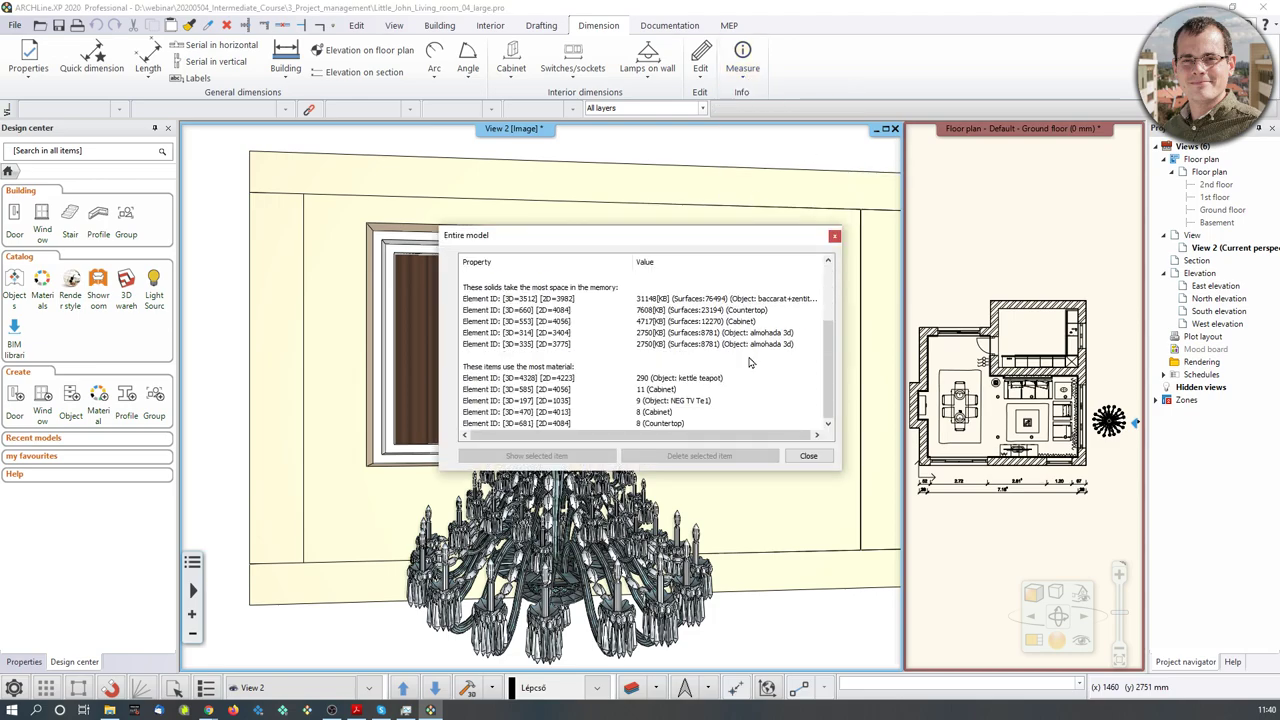
pyautogui.scroll(2, 751, 363)
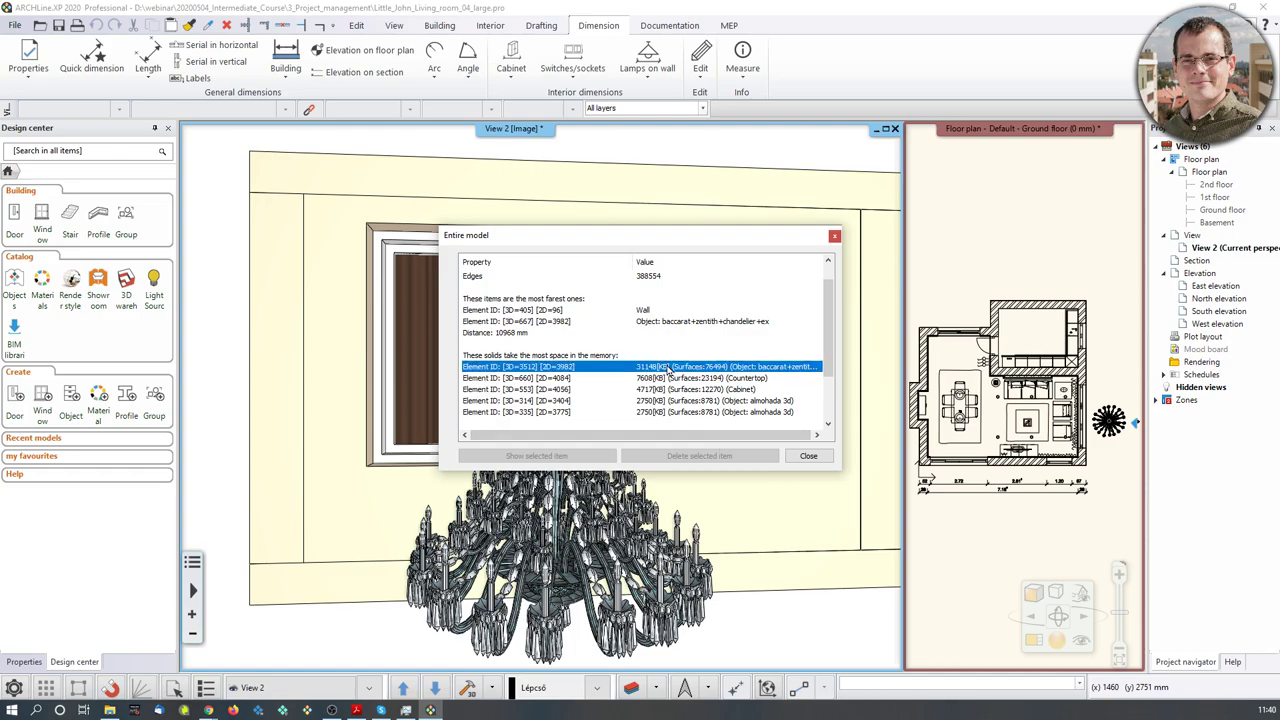
# Step: Show the Baccarat chandelier from the list of most memory-consuming solids in 3D, delete it there, and review the updated list
pyautogui.click(668, 368)
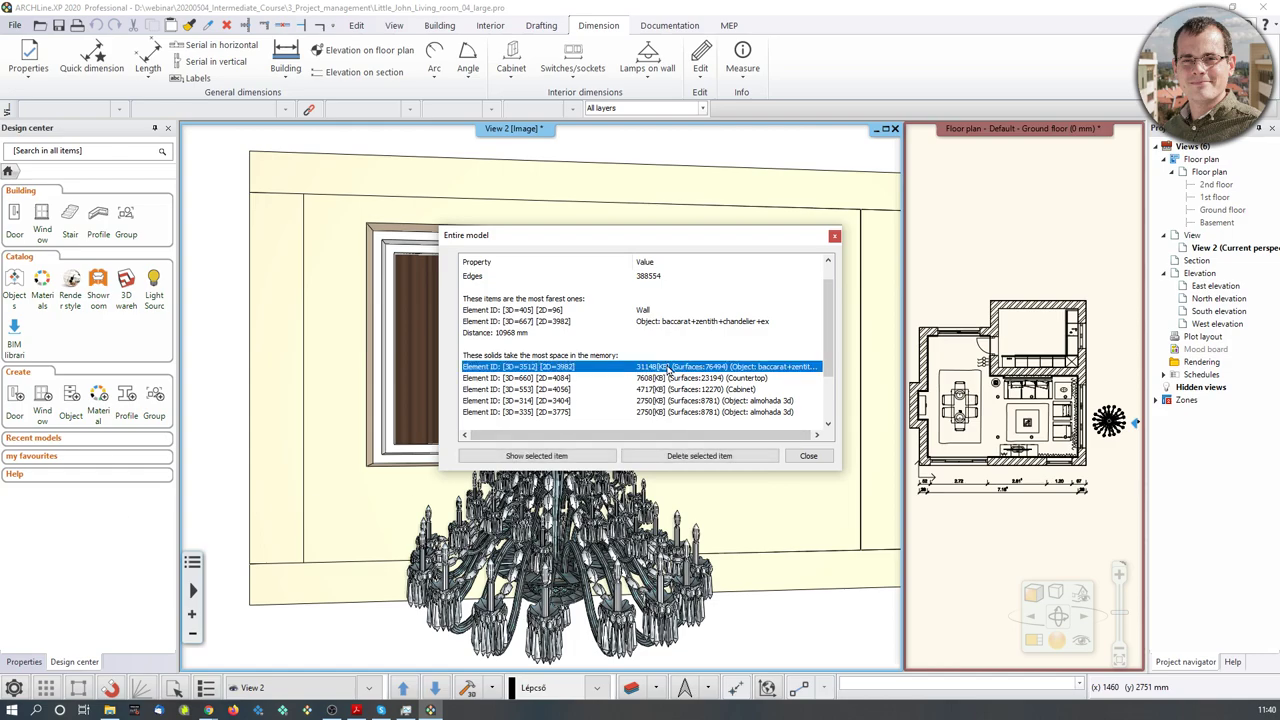
pyautogui.click(547, 457)
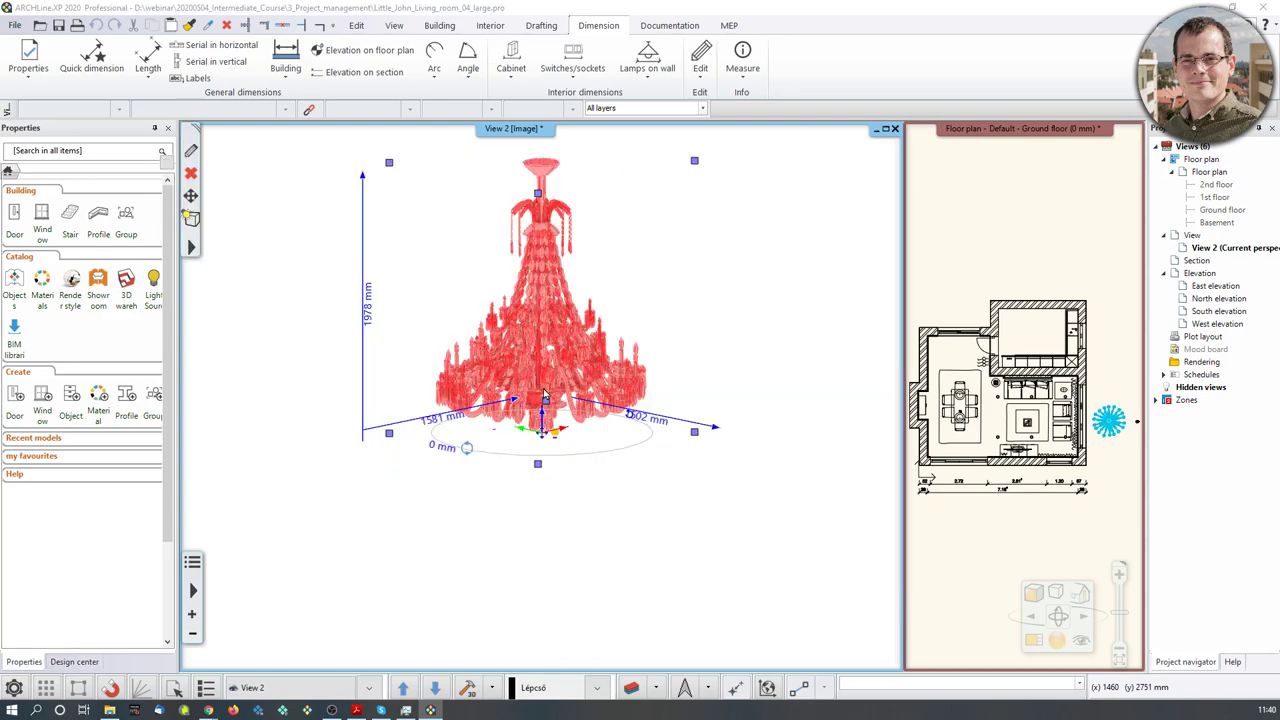
pyautogui.moveTo(646, 240); pyautogui.dragTo(898, 254)
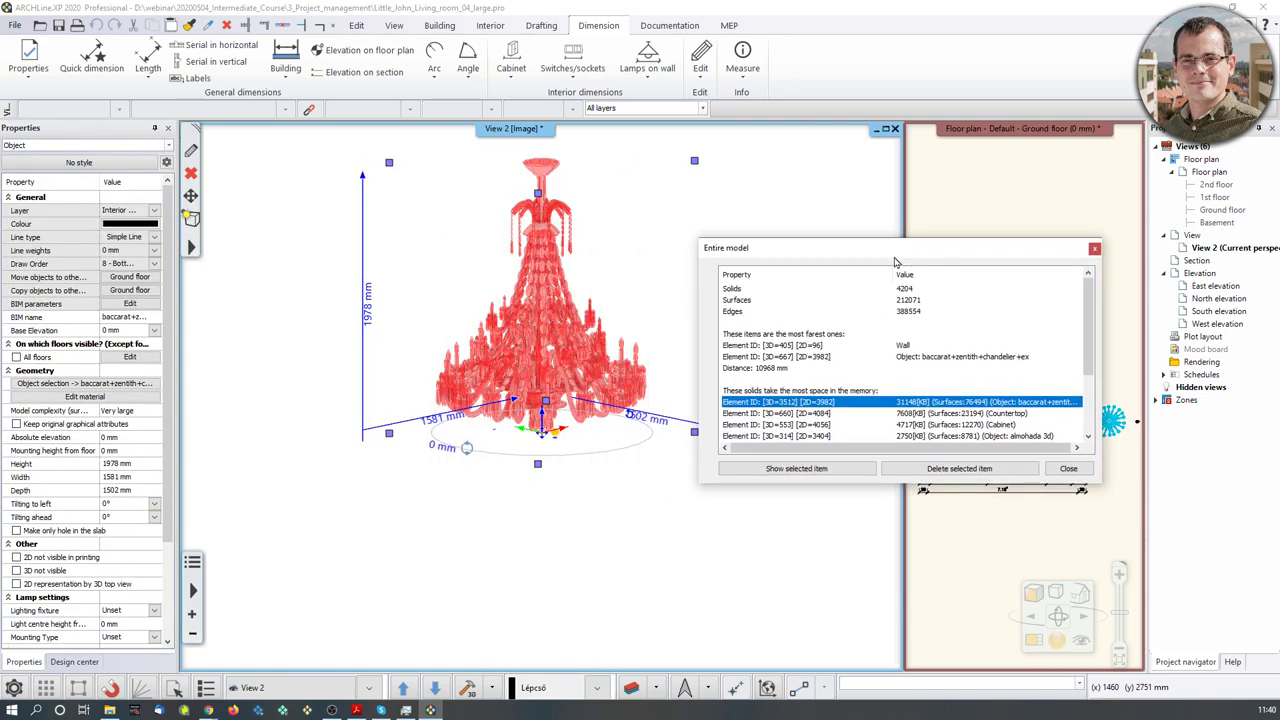
pyautogui.click(941, 469)
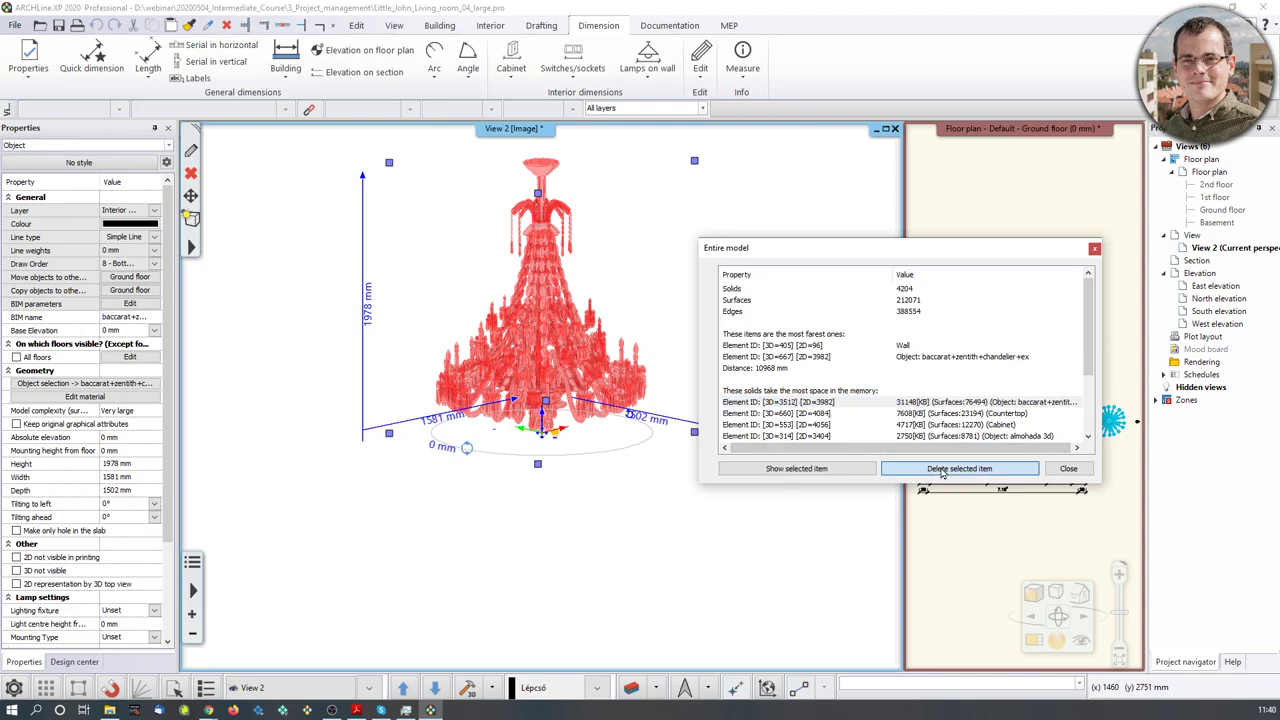
pyautogui.scroll(-1, 572, 392)
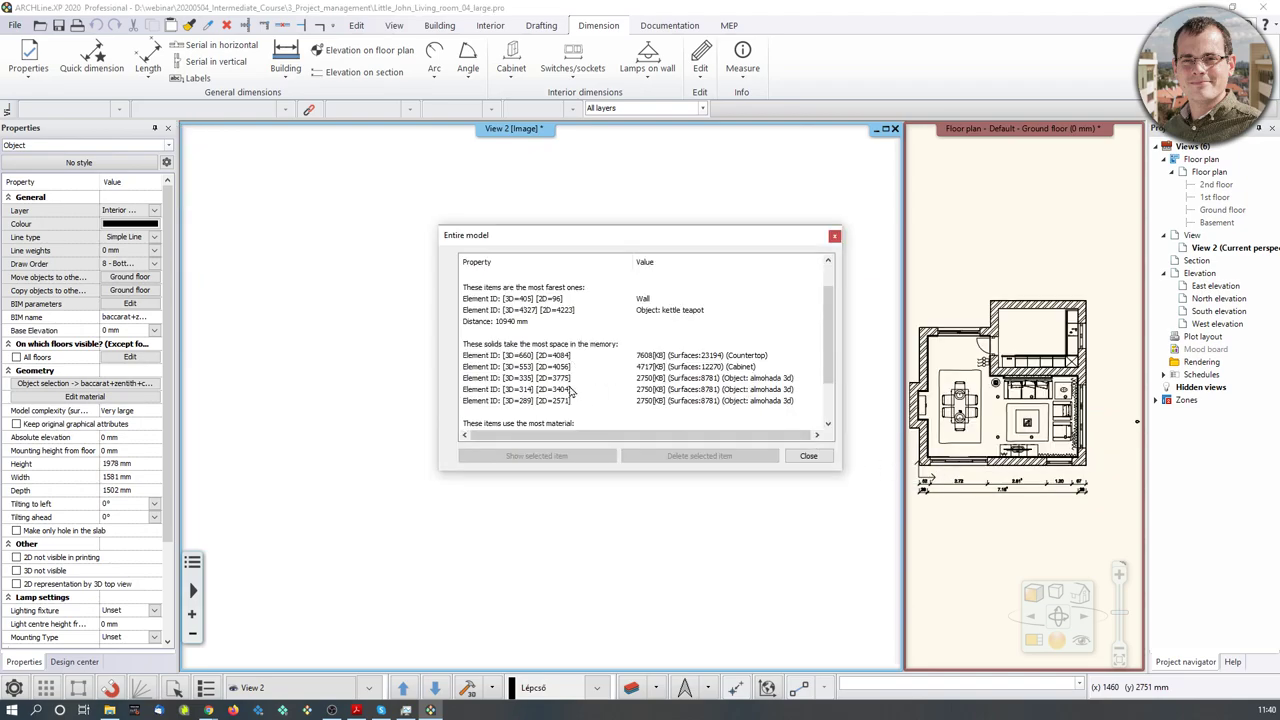
# Step: Delete the countertop from the list of most memory-consuming solids, and show the cabinet in 3D and delete it too
pyautogui.click(556, 357)
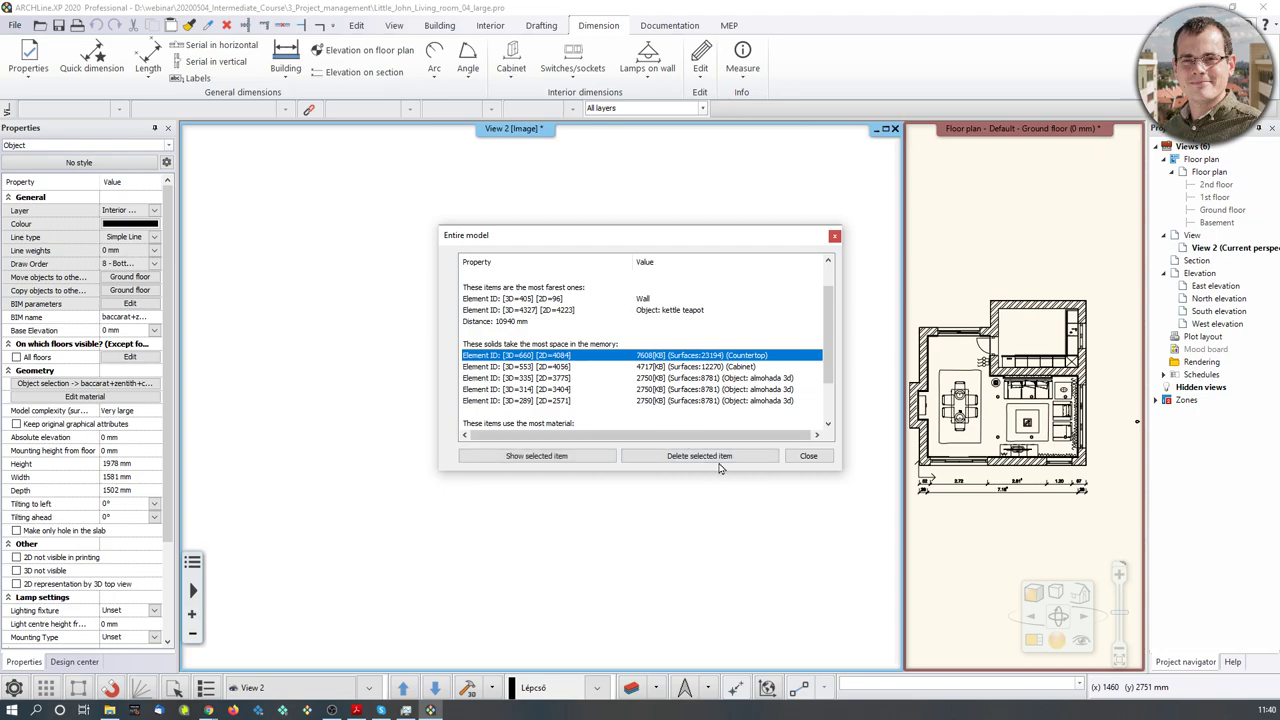
pyautogui.click(716, 457)
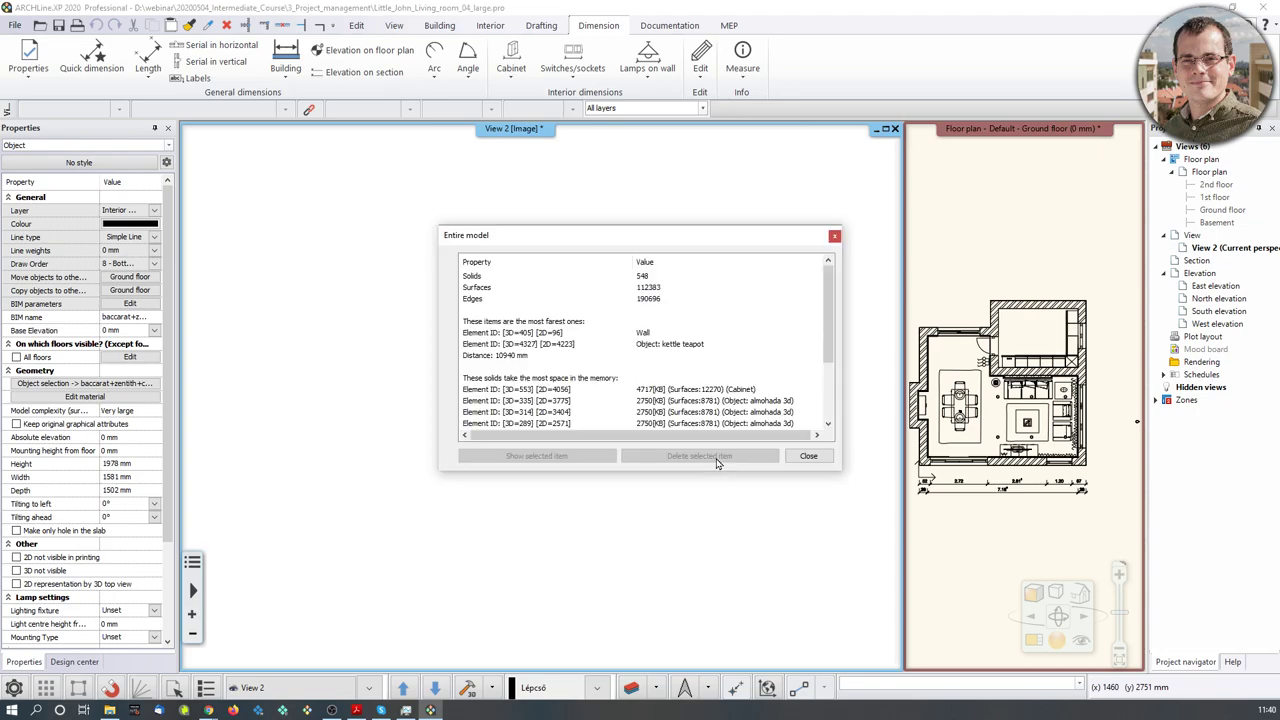
pyautogui.click(538, 390)
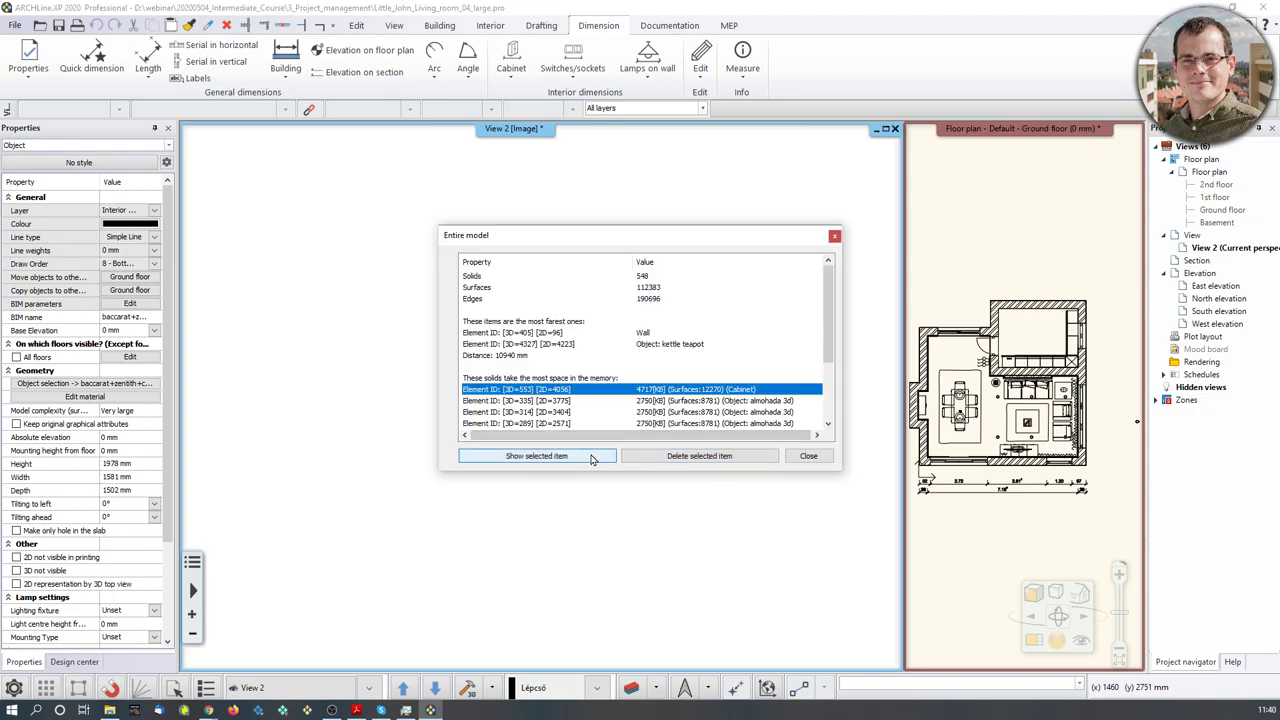
pyautogui.click(591, 456)
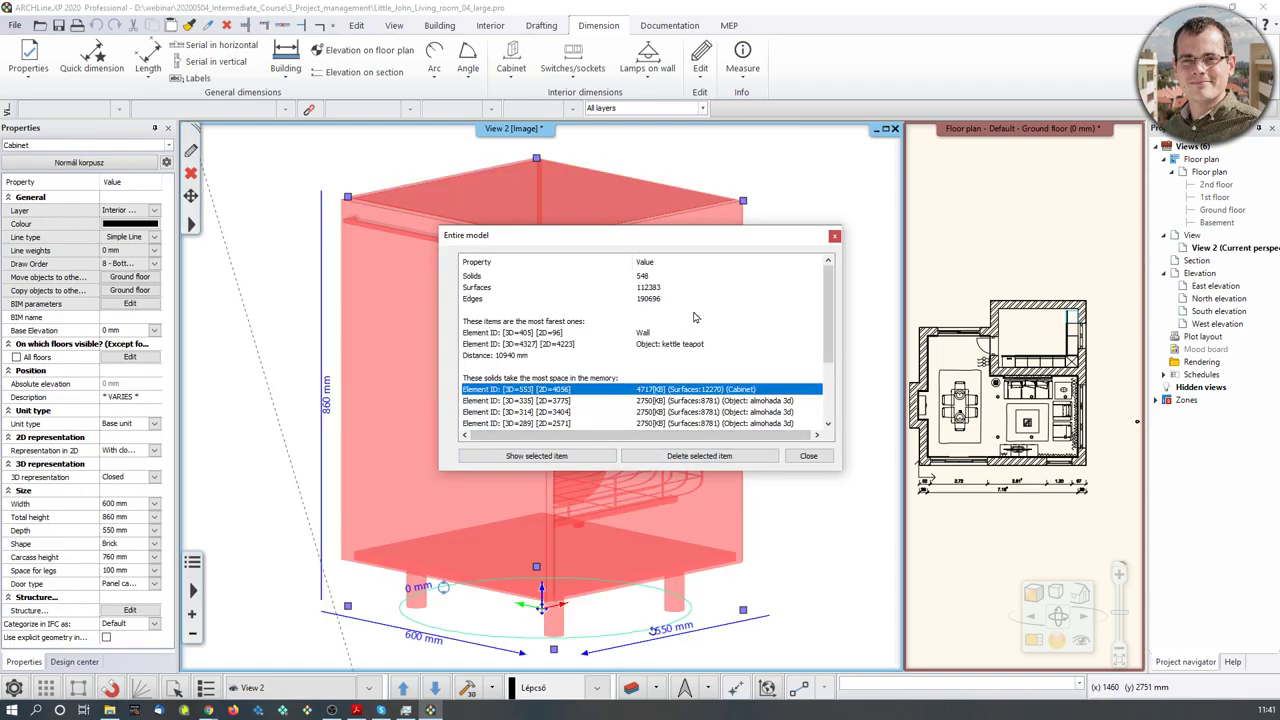
pyautogui.click(736, 458)
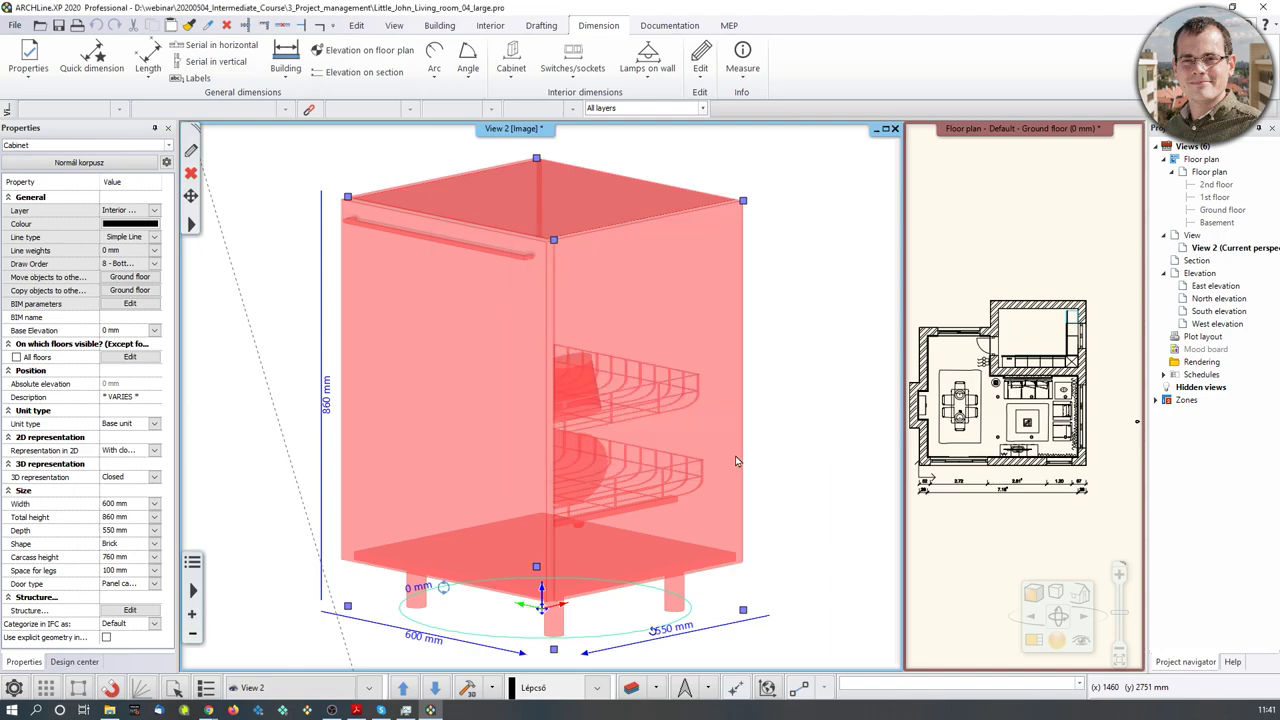
pyautogui.scroll(-1, 571, 414)
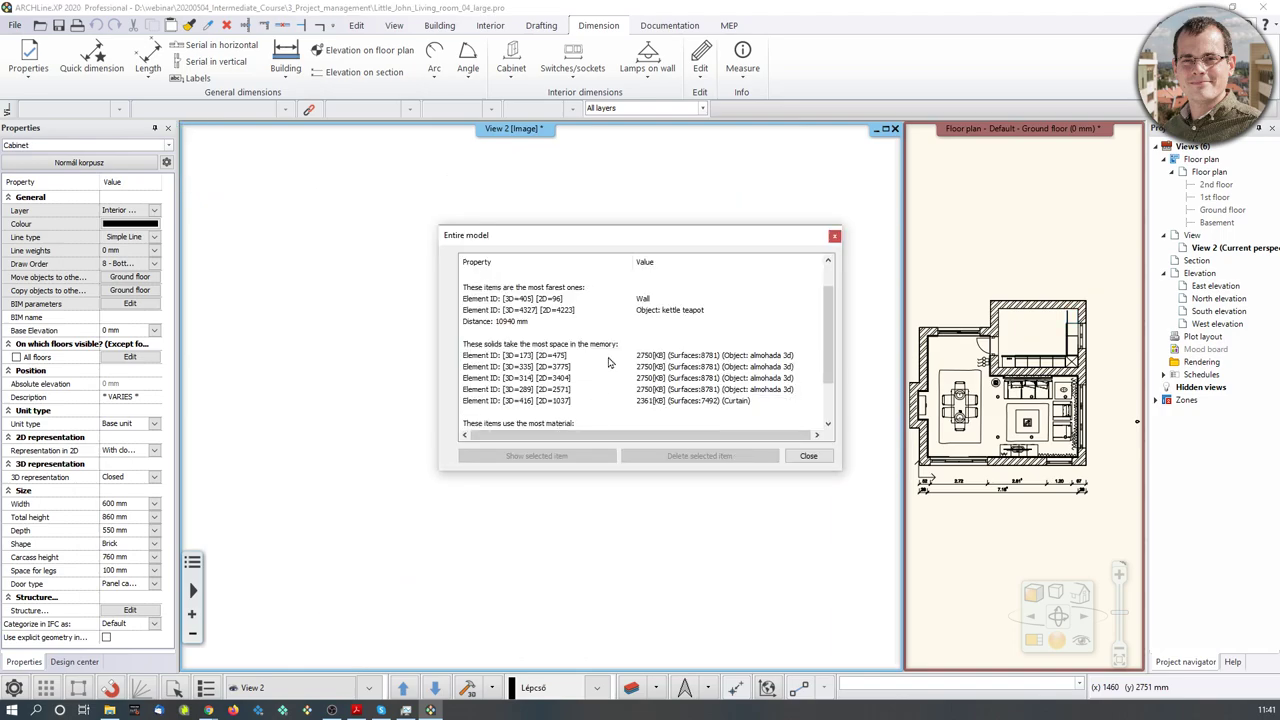
# Step: Show the kettle teapot from the list of farthest items in 3D, delete it and close the element list
pyautogui.scroll(-2, 636, 376)
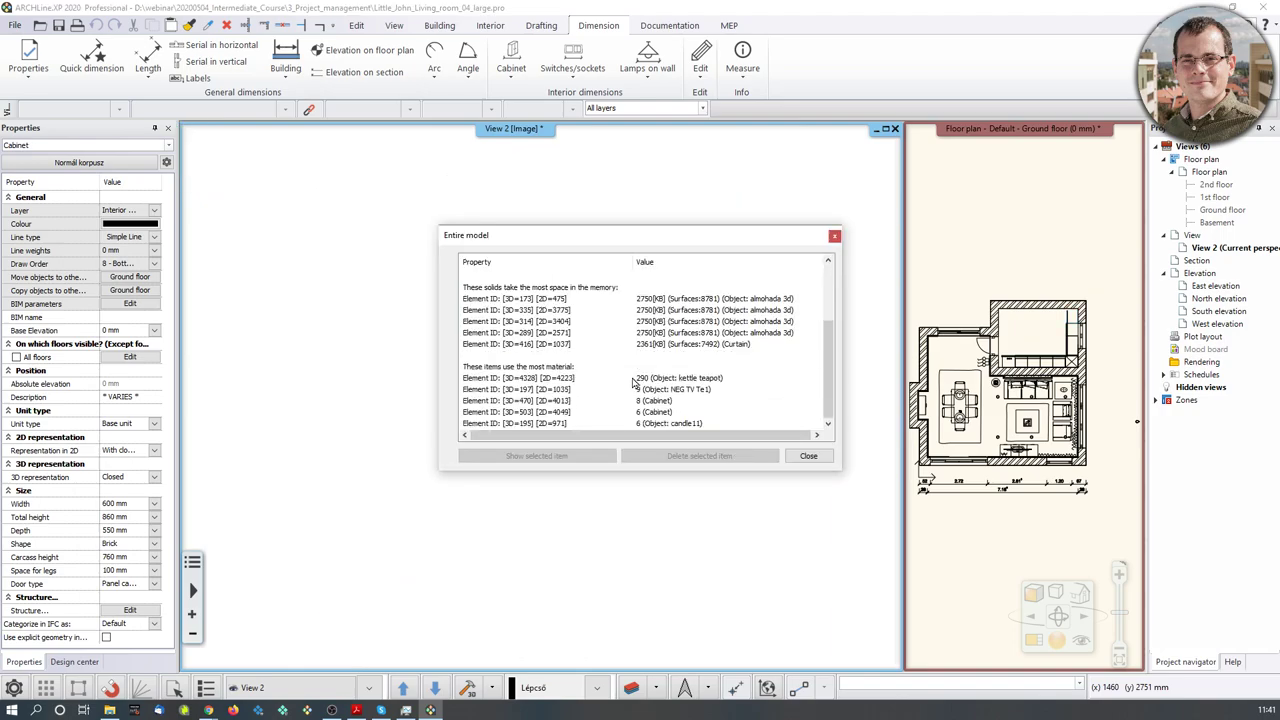
pyautogui.scroll(3, 620, 358)
pyautogui.click(573, 322)
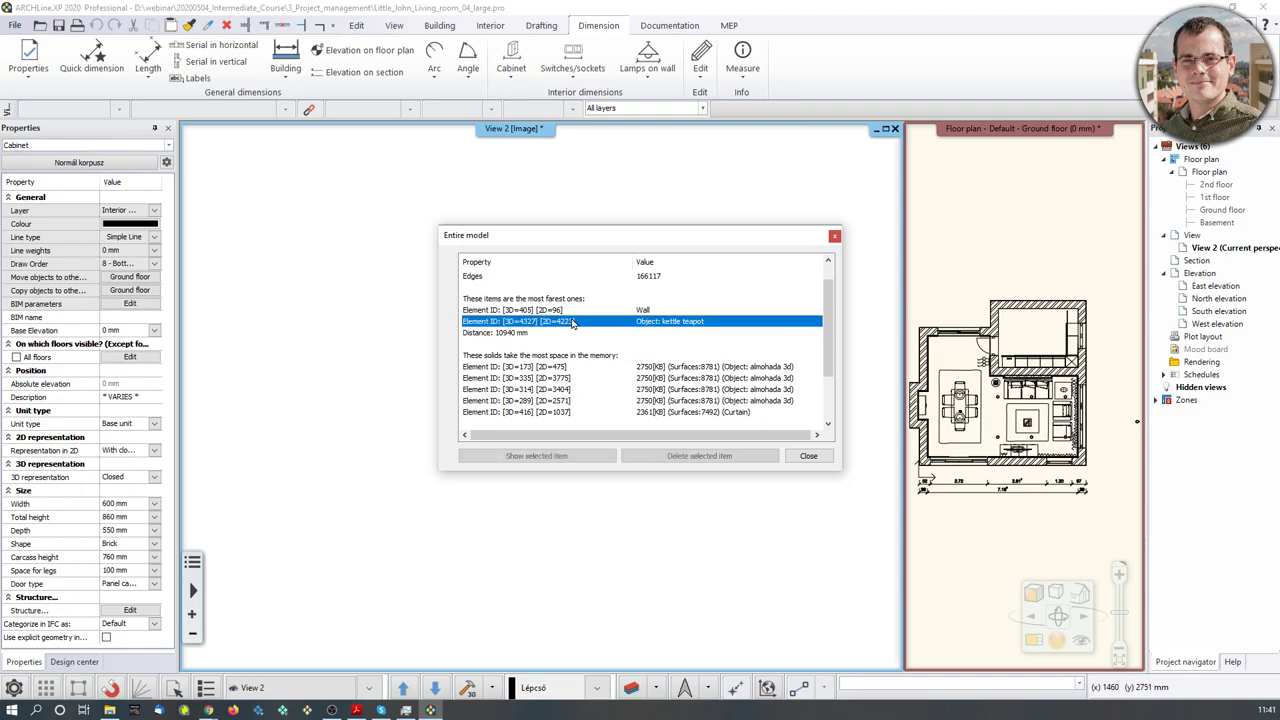
pyautogui.click(586, 458)
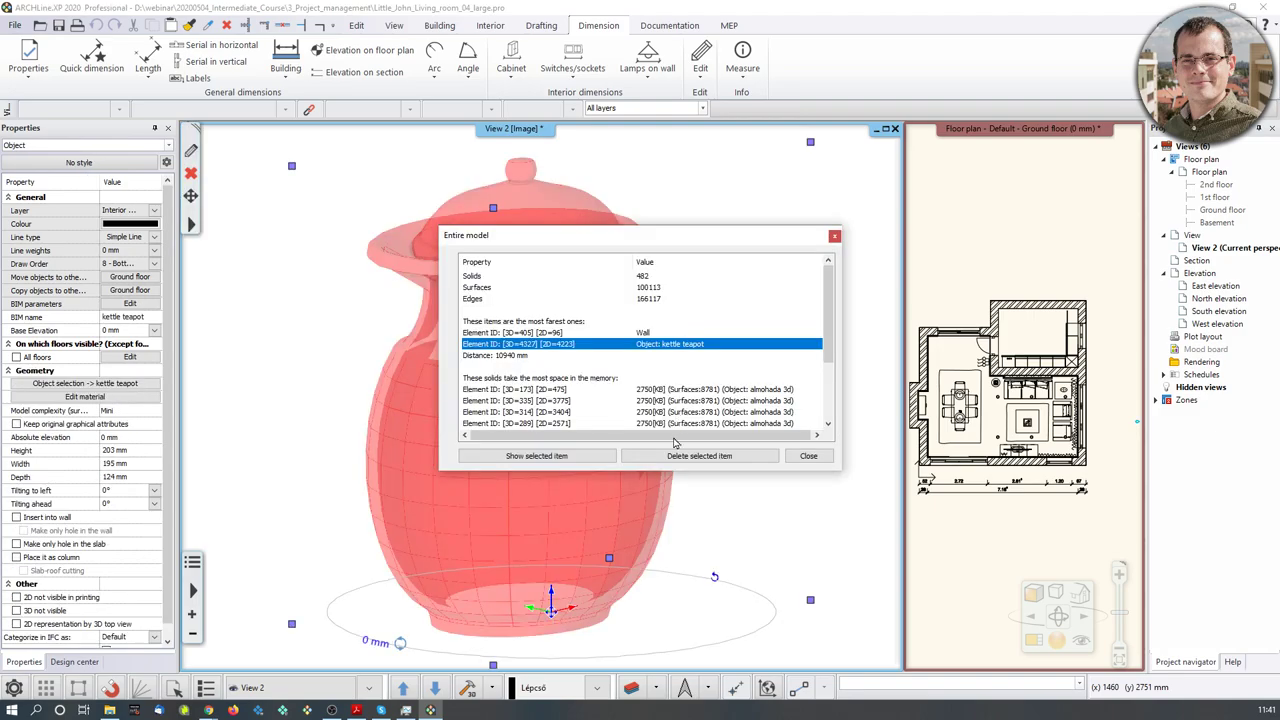
pyautogui.click(728, 455)
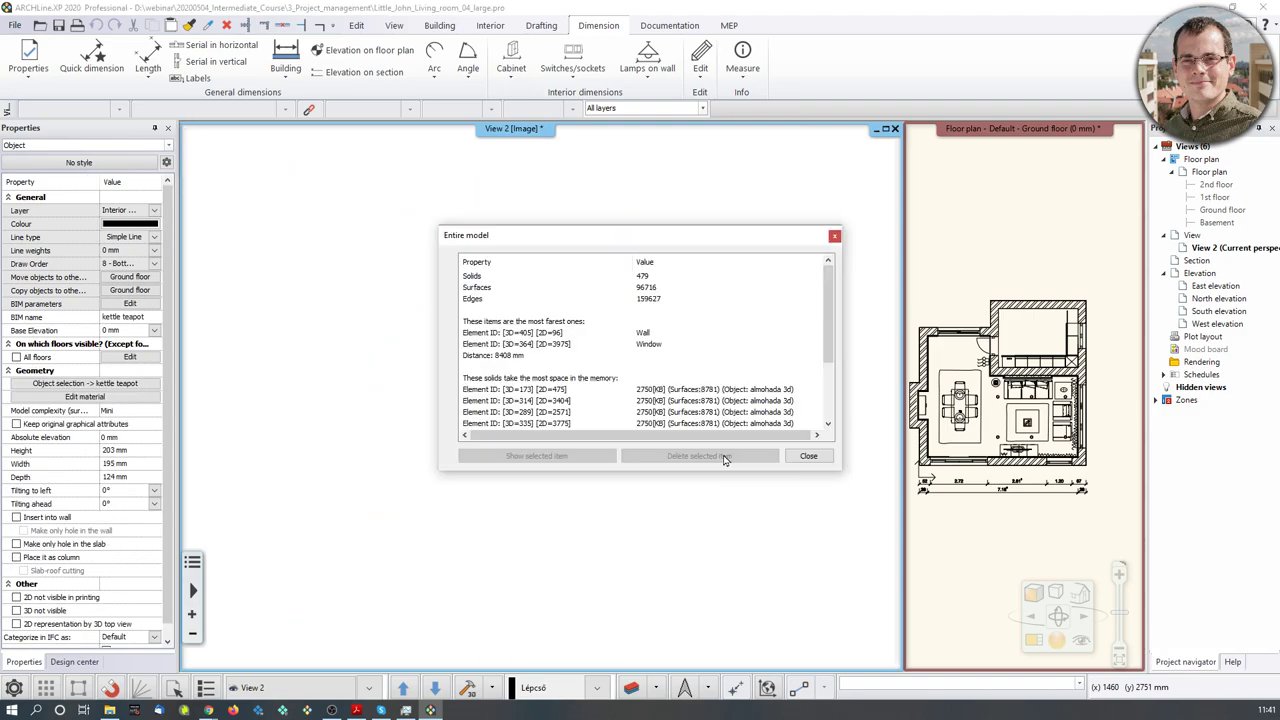
pyautogui.click(808, 455)
# Step: Check the model's surface count in the Build 3D model settings and close them without rebuilding
pyautogui.click(469, 690)
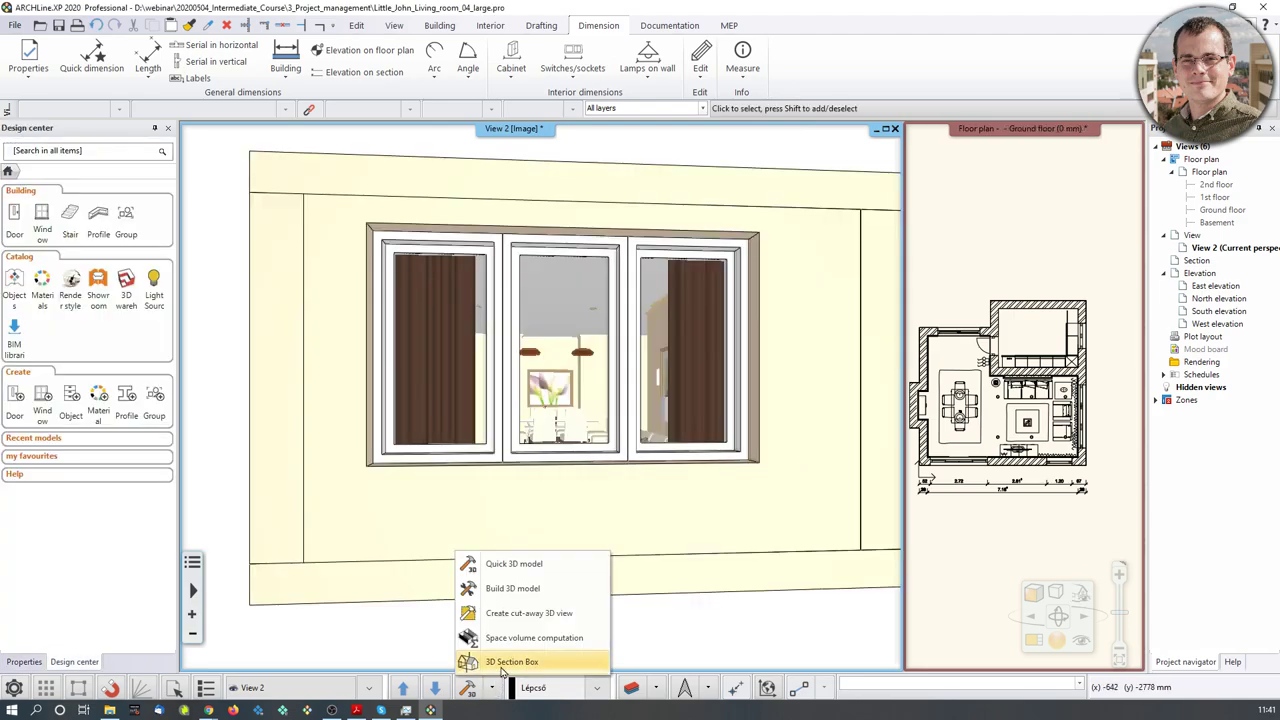
pyautogui.click(490, 589)
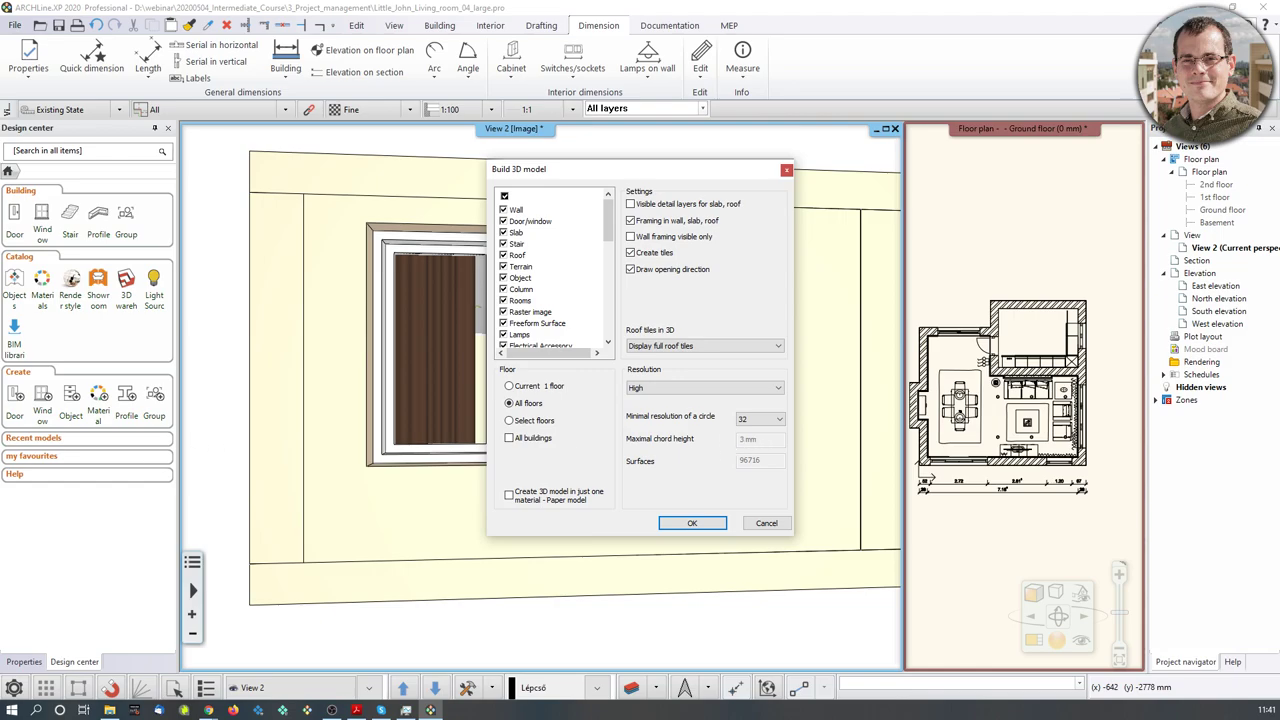
pyautogui.click(786, 171)
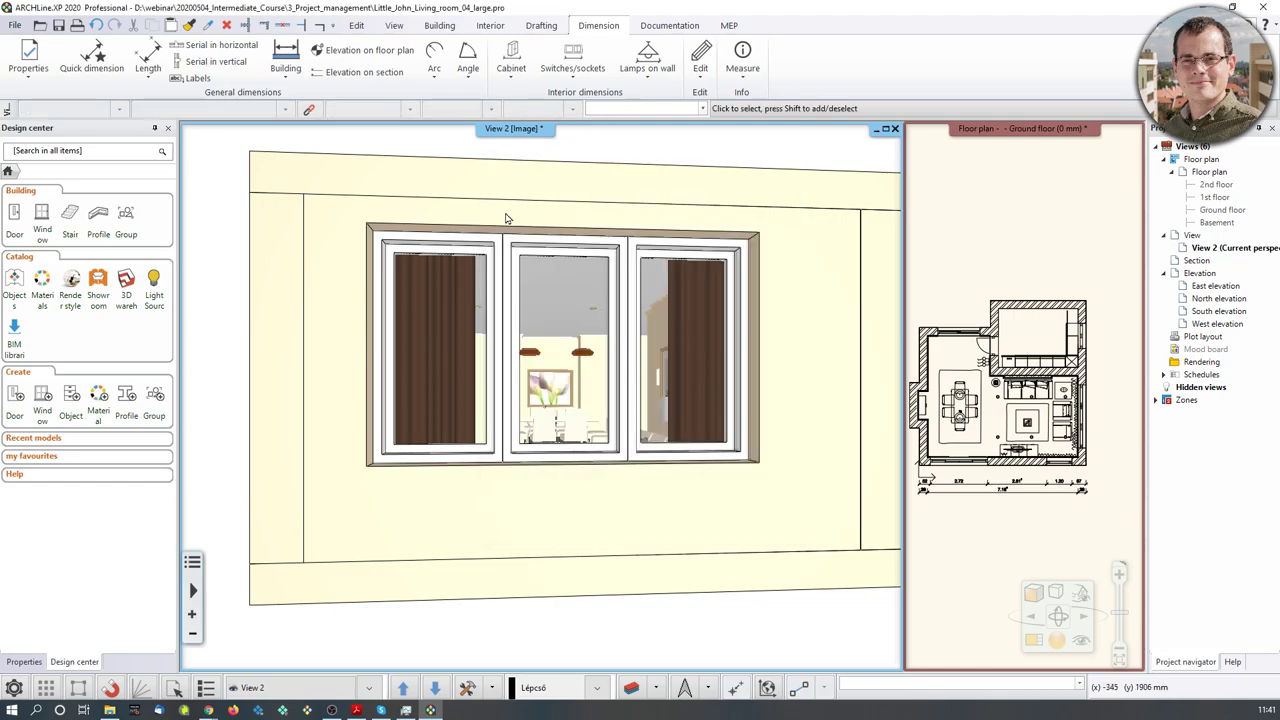
pyautogui.scroll(2, 509, 219)
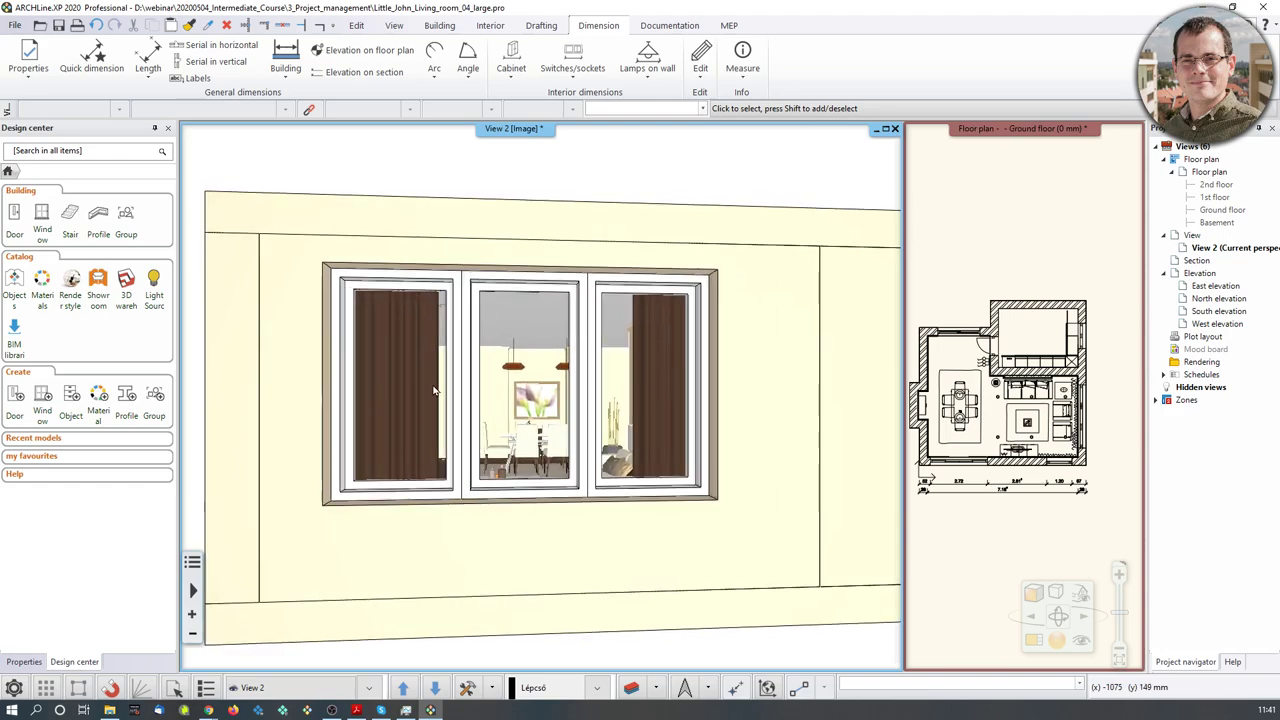
# Step: Search the Design center for "baccarat", examine the chandelier models stored there, and return to its start page
pyautogui.click(91, 152)
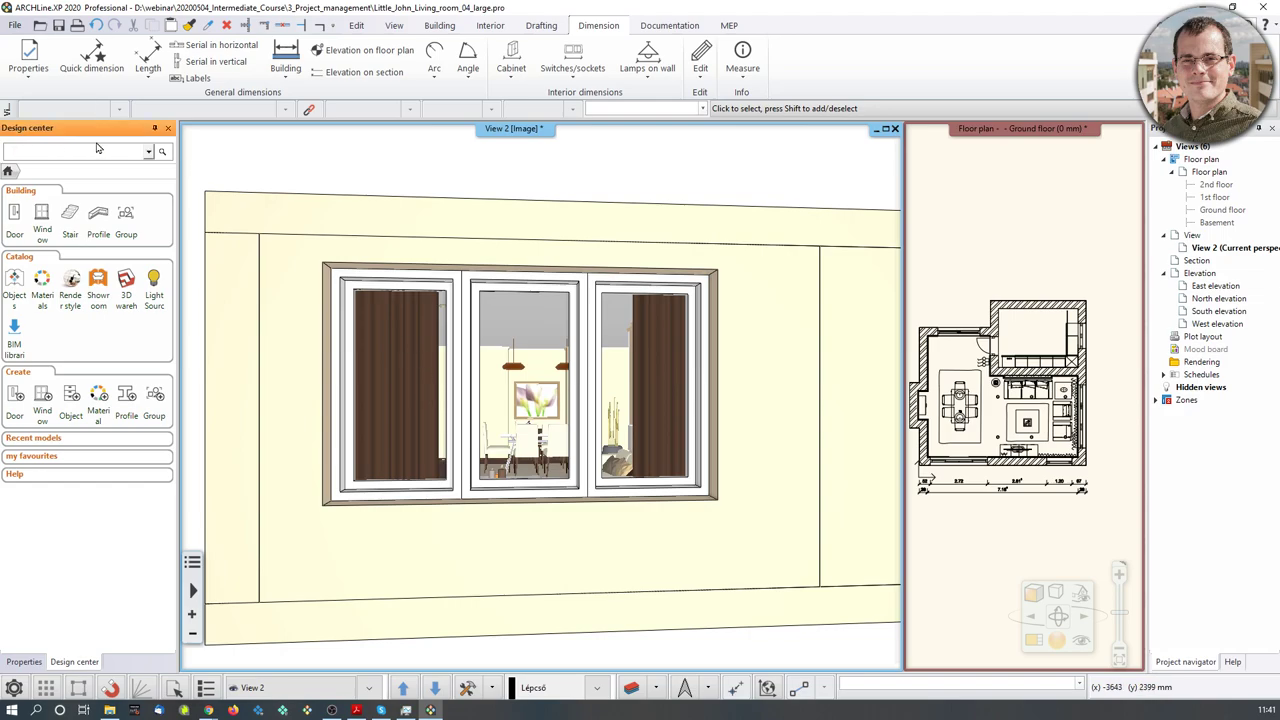
pyautogui.write('baccarat')
pyautogui.press('Return')
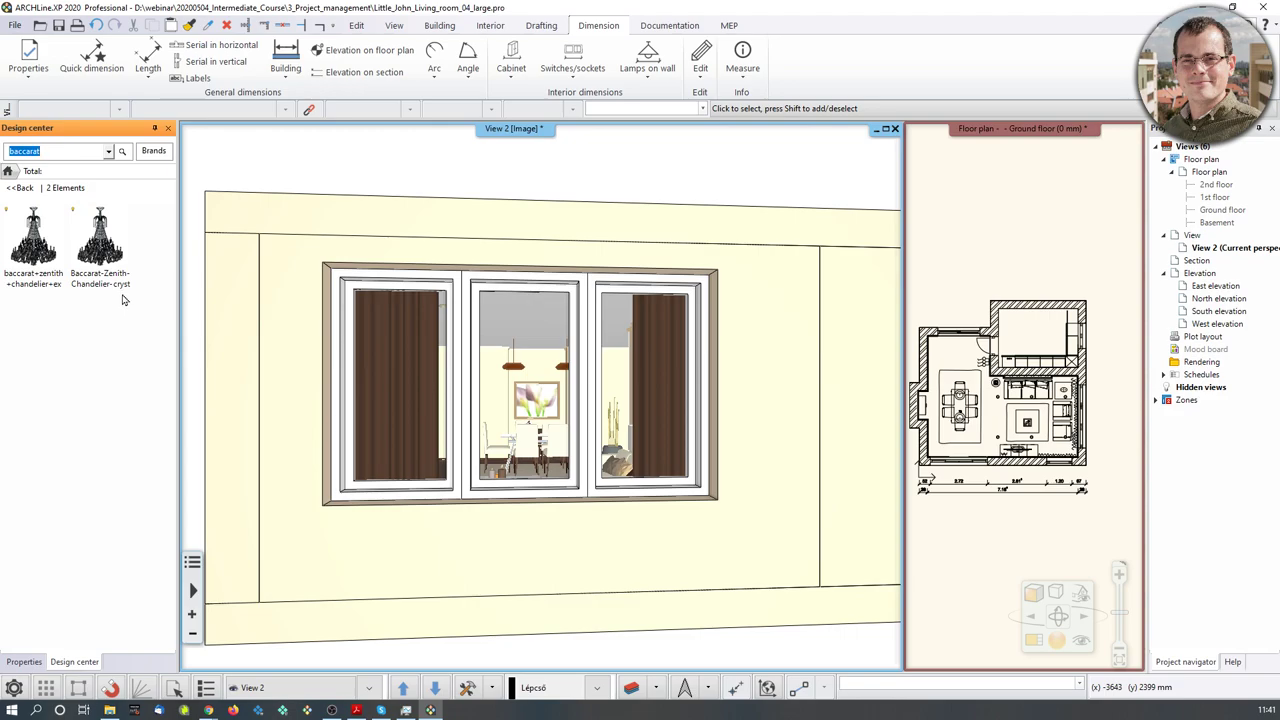
pyautogui.moveTo(72, 258)
pyautogui.click(26, 663)
pyautogui.click(75, 662)
pyautogui.click(10, 172)
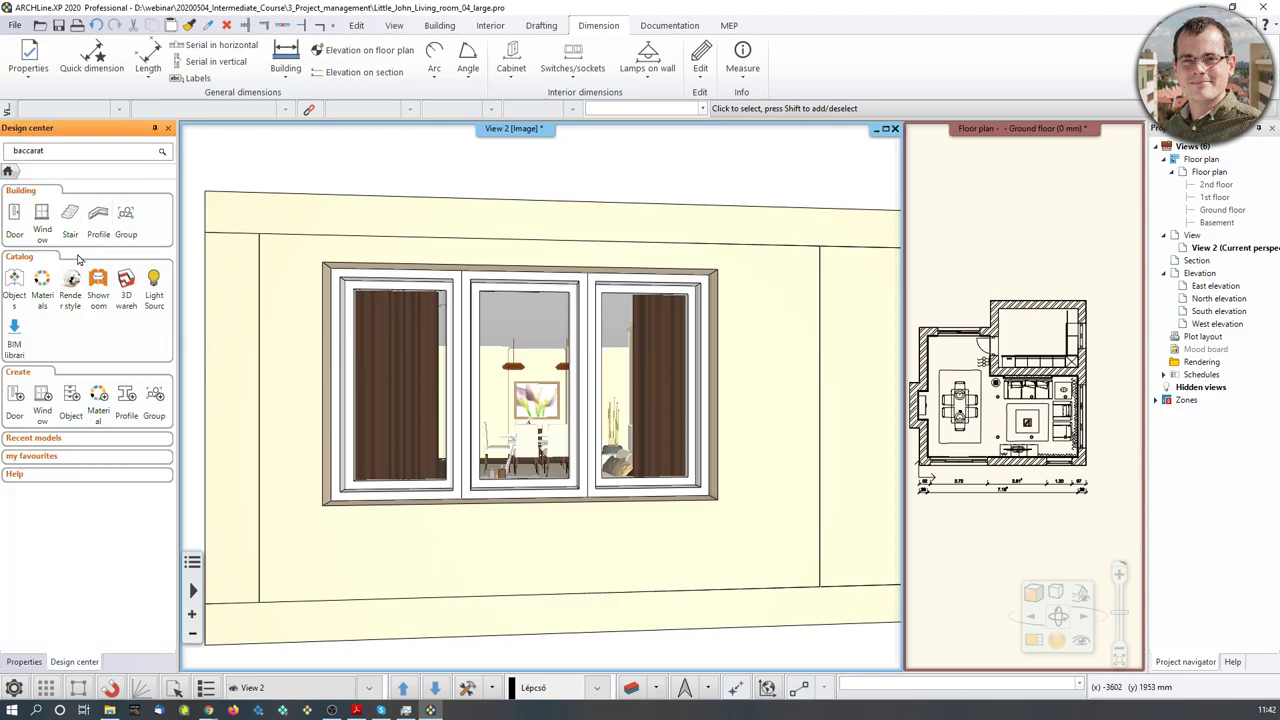
# Step: Clear the Design center search and filter the Objects library by complexity
pyautogui.click(67, 154)
pyautogui.doubleClick(22, 150)
pyautogui.press('BackSpace')
pyautogui.click(16, 280)
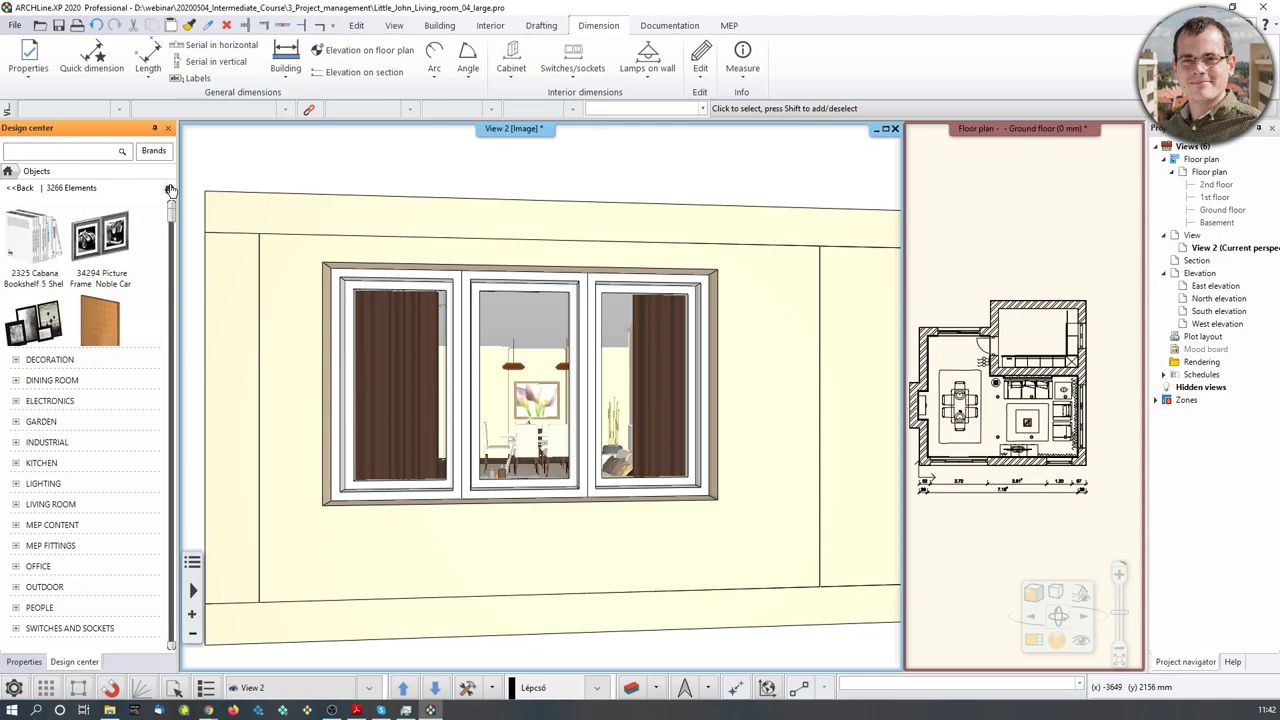
pyautogui.click(170, 190)
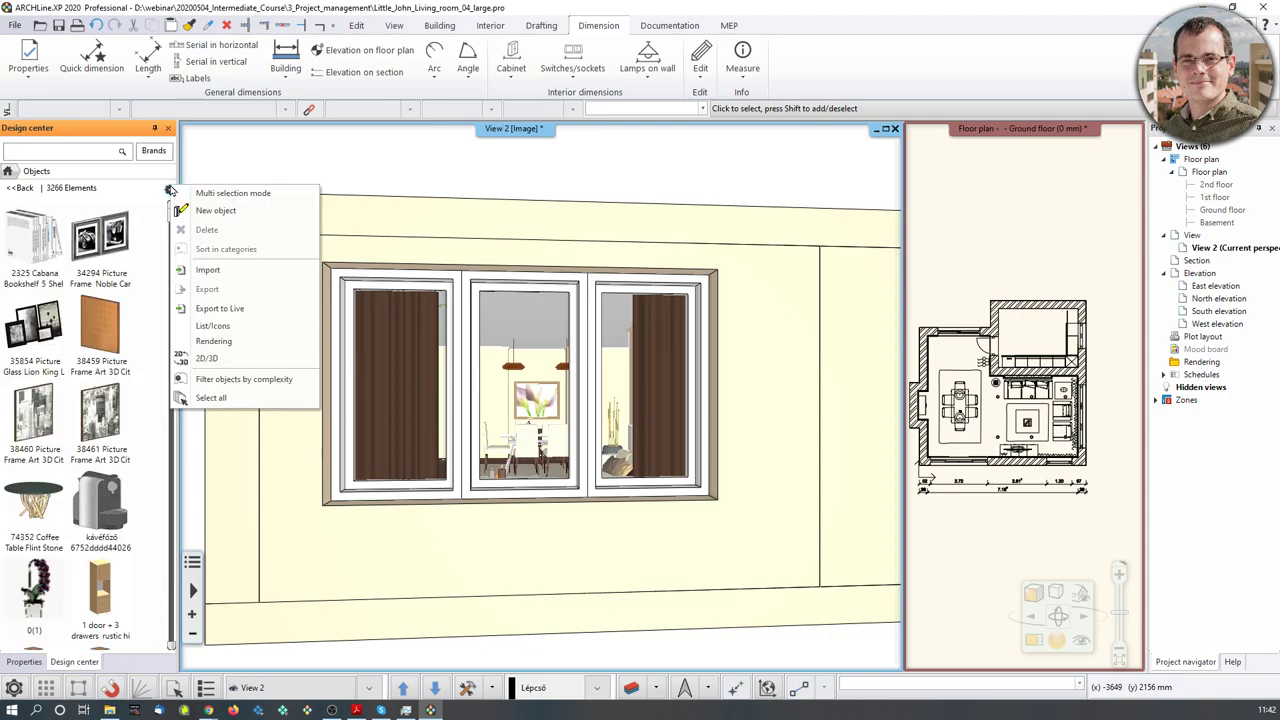
pyautogui.click(292, 380)
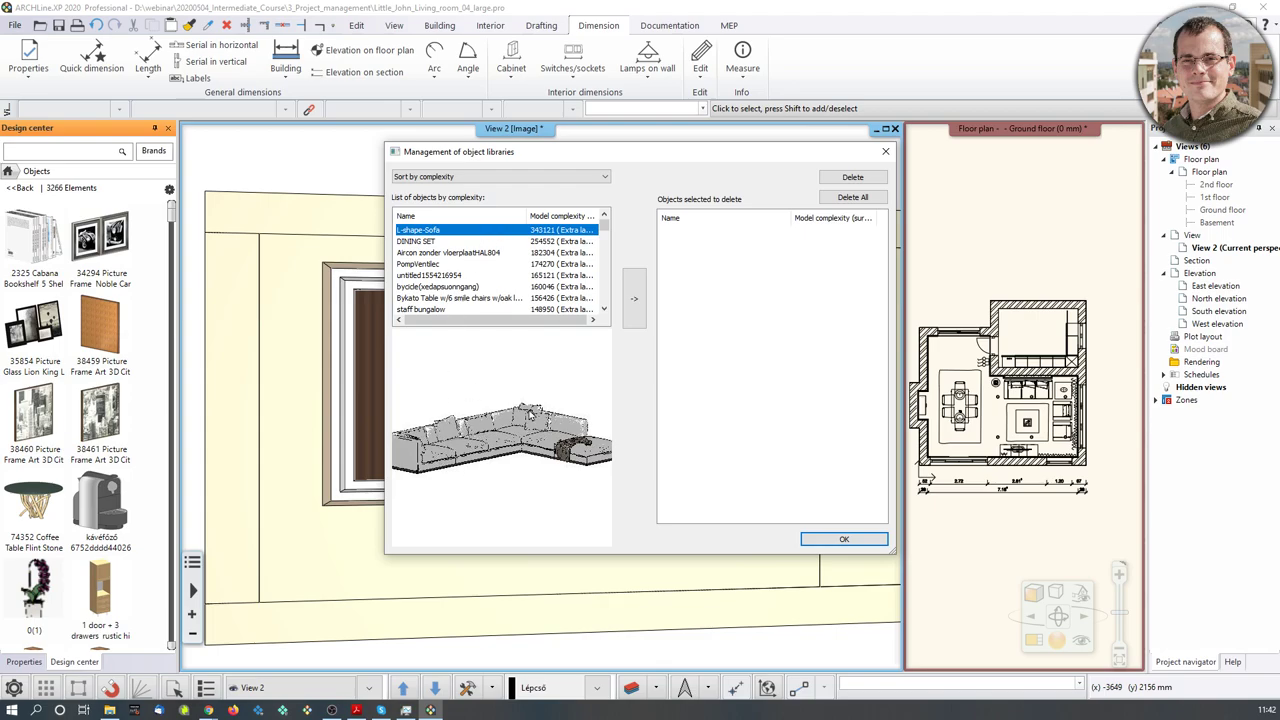
# Step: Preview the most complex library objects, L-shape-Sofa and DINING SET
pyautogui.click(473, 243)
pyautogui.click(470, 233)
pyautogui.click(468, 242)
pyautogui.click(471, 254)
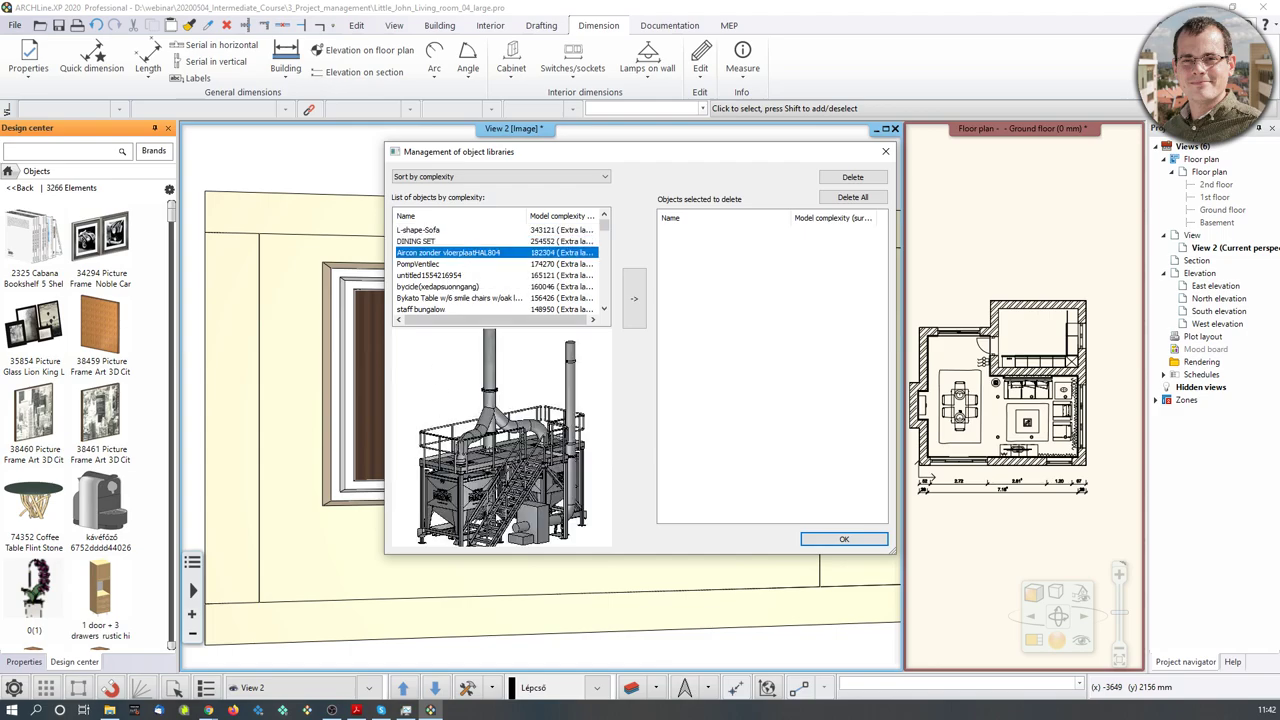
pyautogui.click(634, 298)
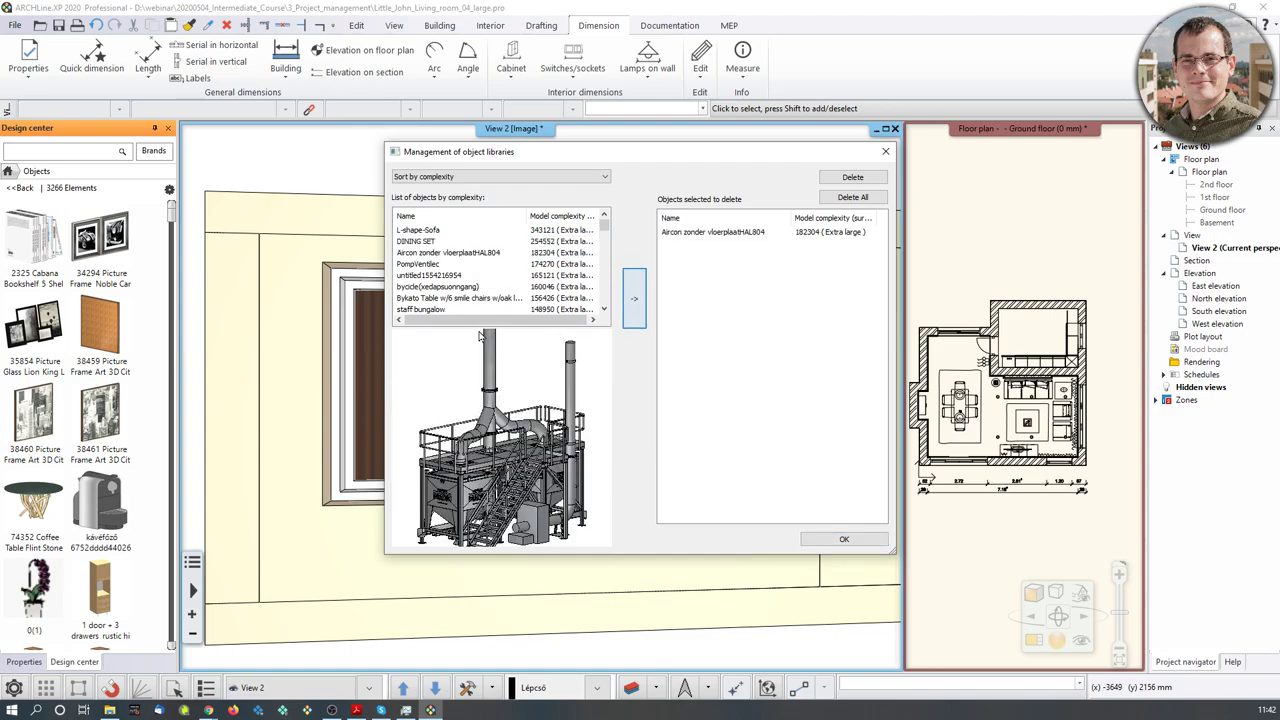
pyautogui.click(438, 264)
pyautogui.click(634, 300)
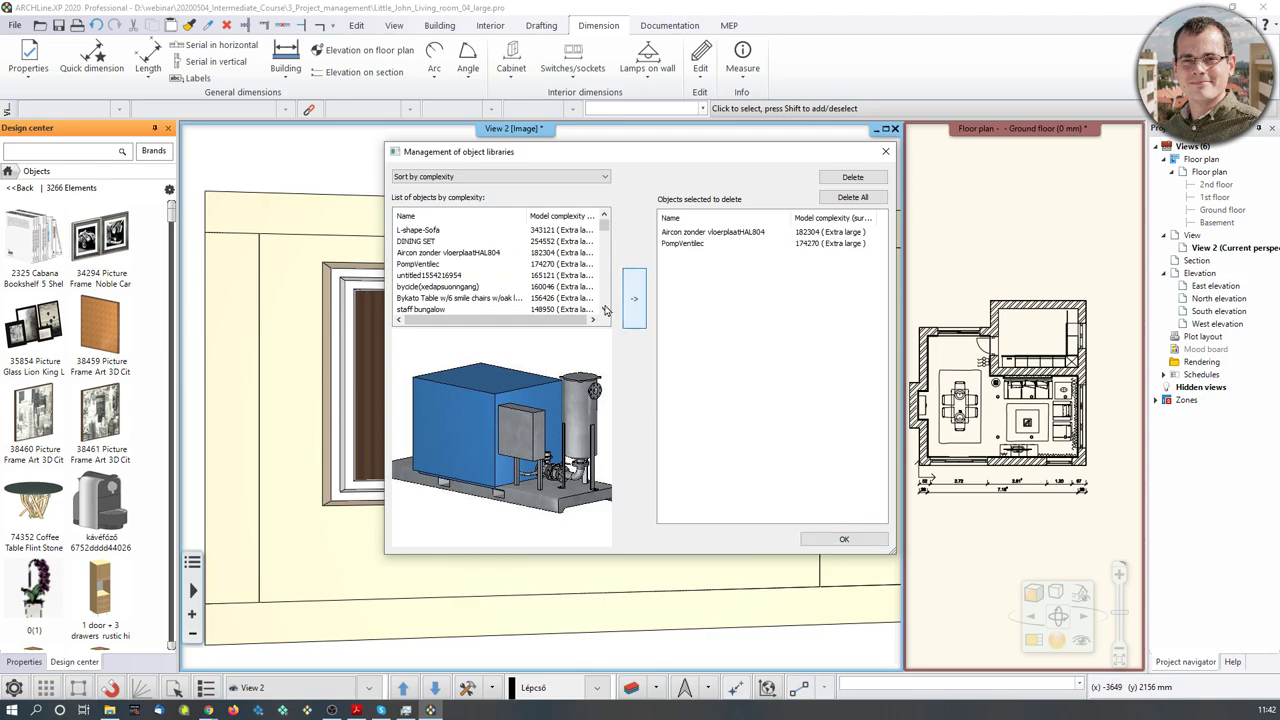
pyautogui.click(472, 276)
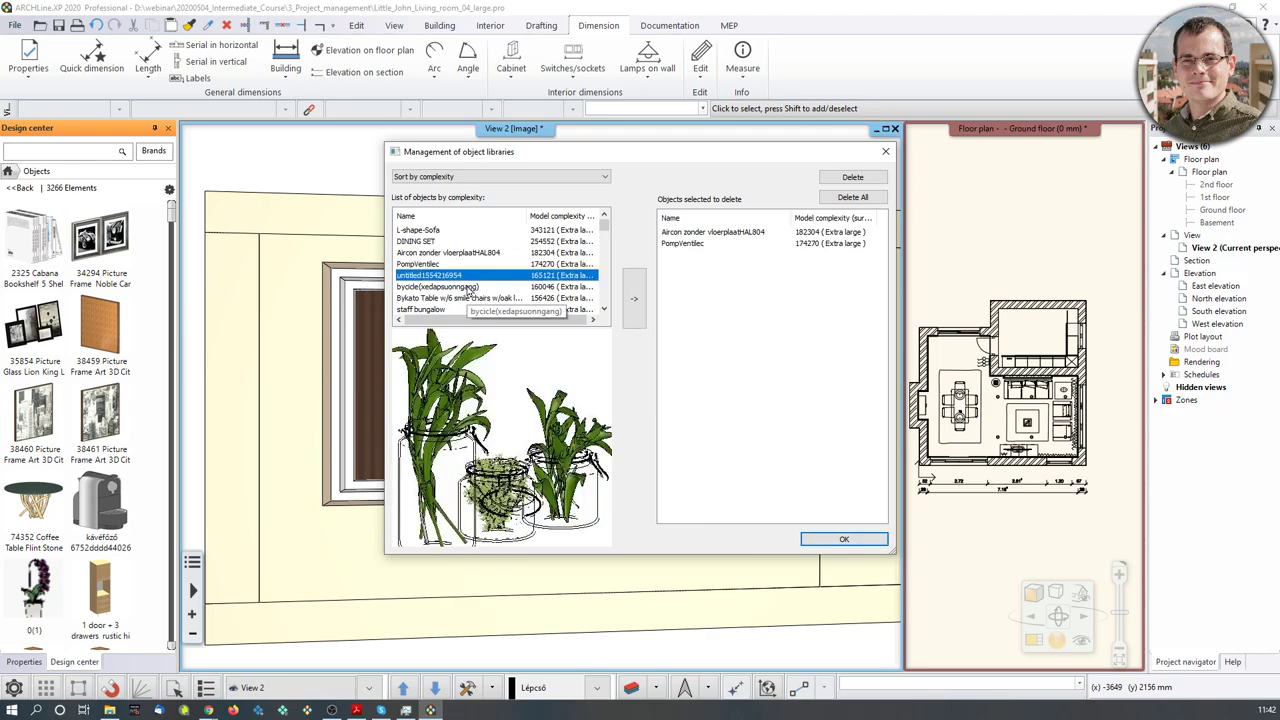
pyautogui.click(634, 298)
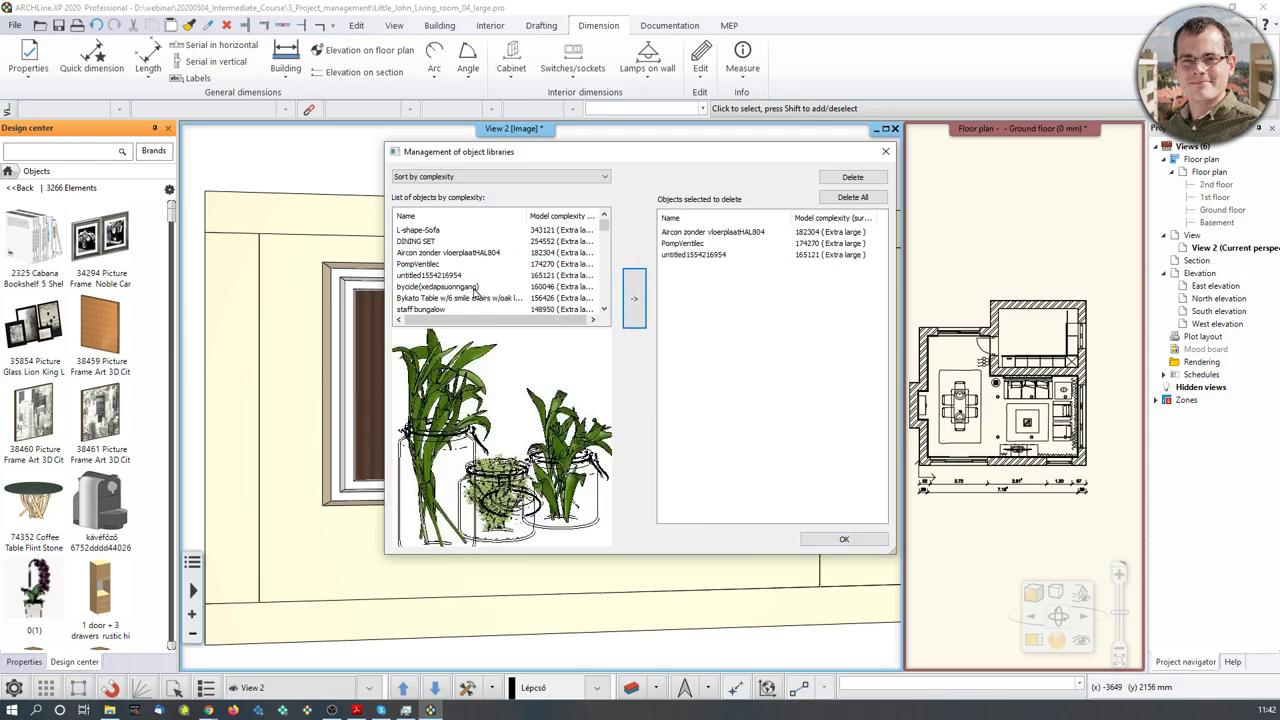
pyautogui.click(476, 288)
pyautogui.click(641, 311)
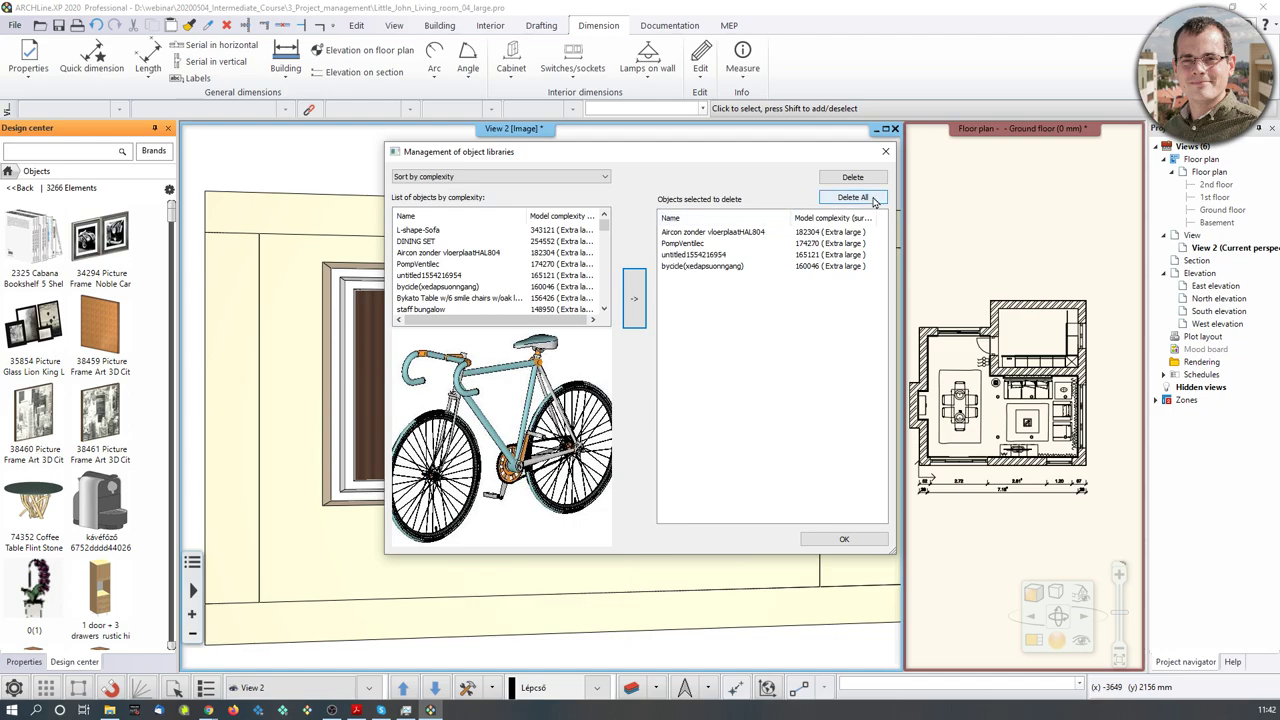
pyautogui.click(873, 200)
pyautogui.click(703, 387)
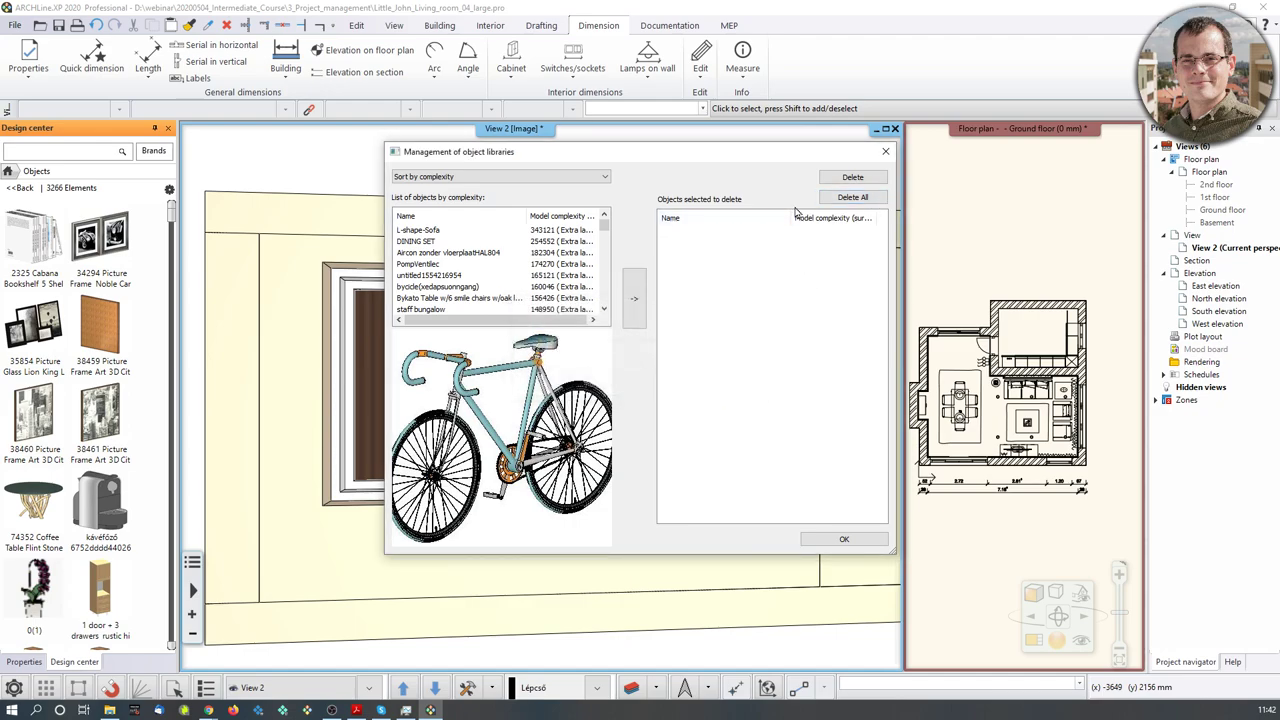
pyautogui.click(832, 541)
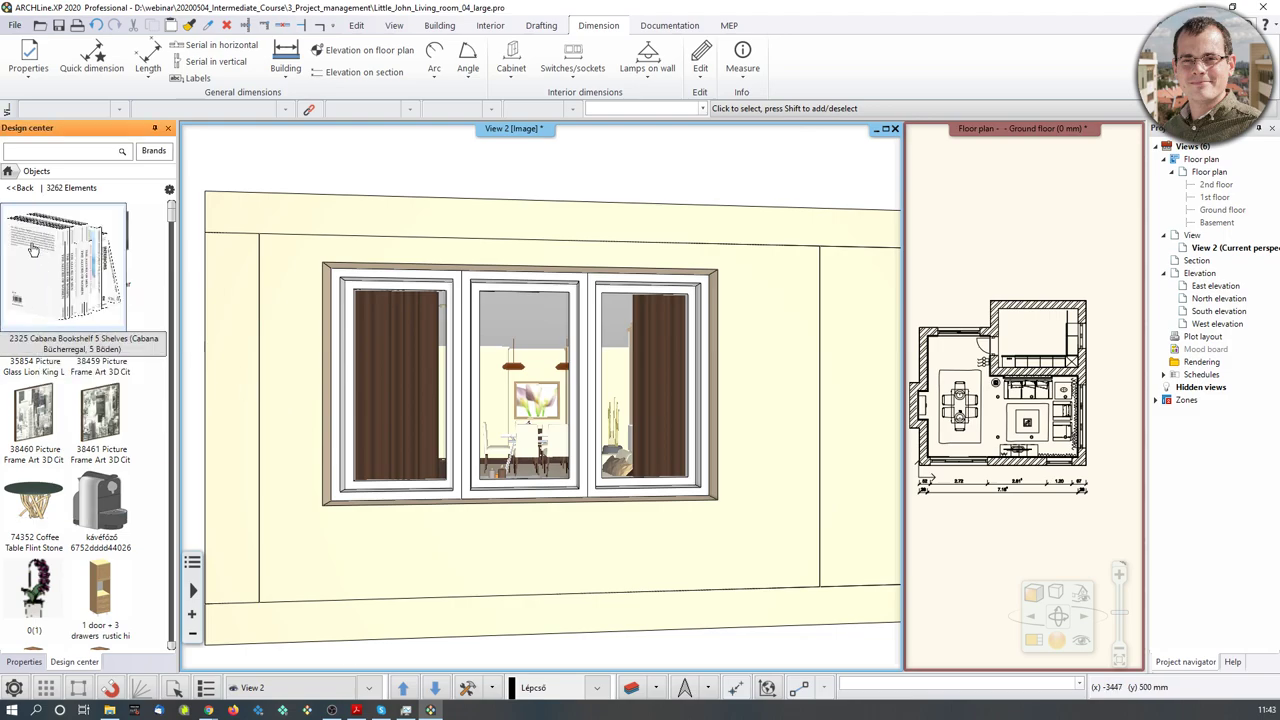
# Step: Browse the In Model category of the Materials library to examine the materials imported with the complex models
pyautogui.click(17, 189)
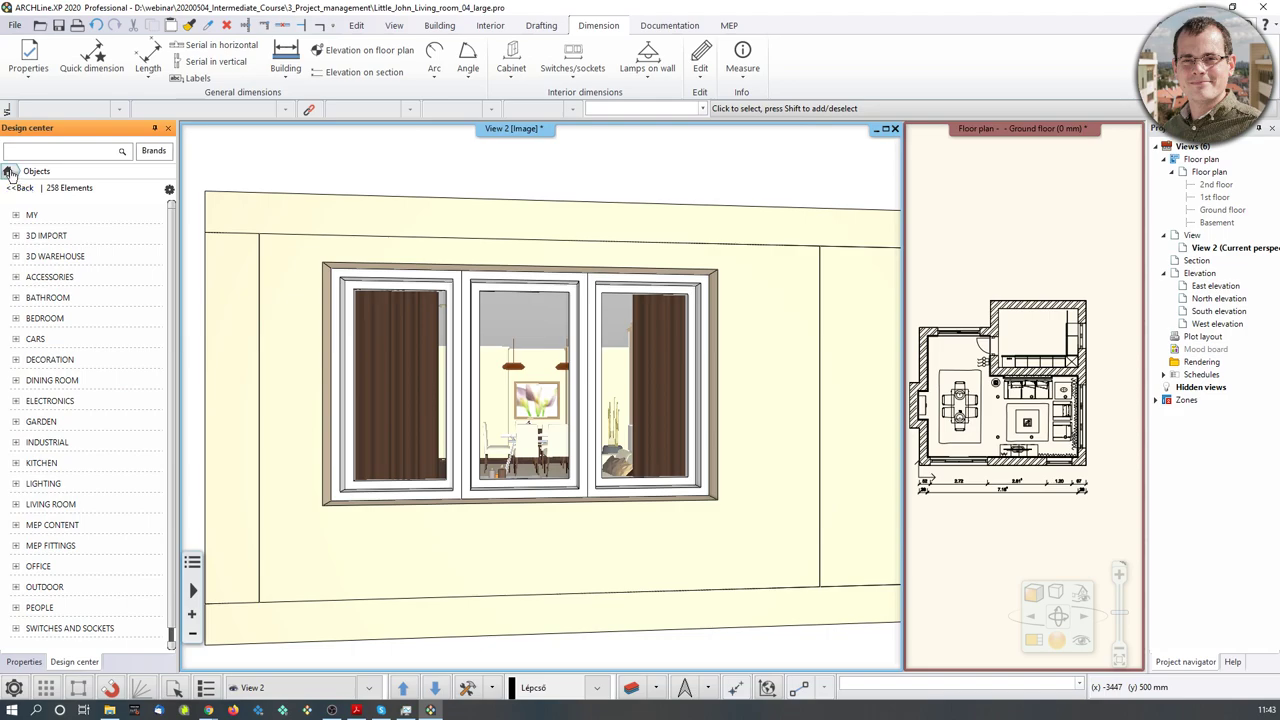
pyautogui.click(17, 189)
pyautogui.click(41, 282)
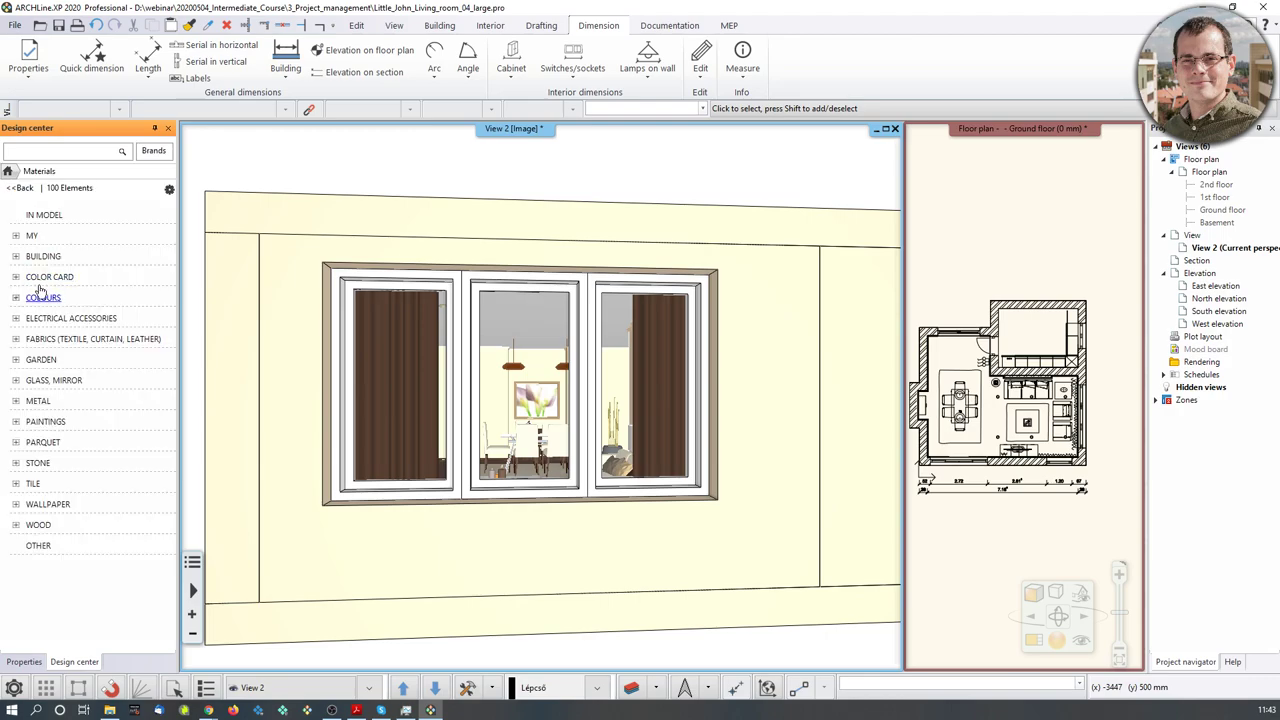
pyautogui.click(57, 224)
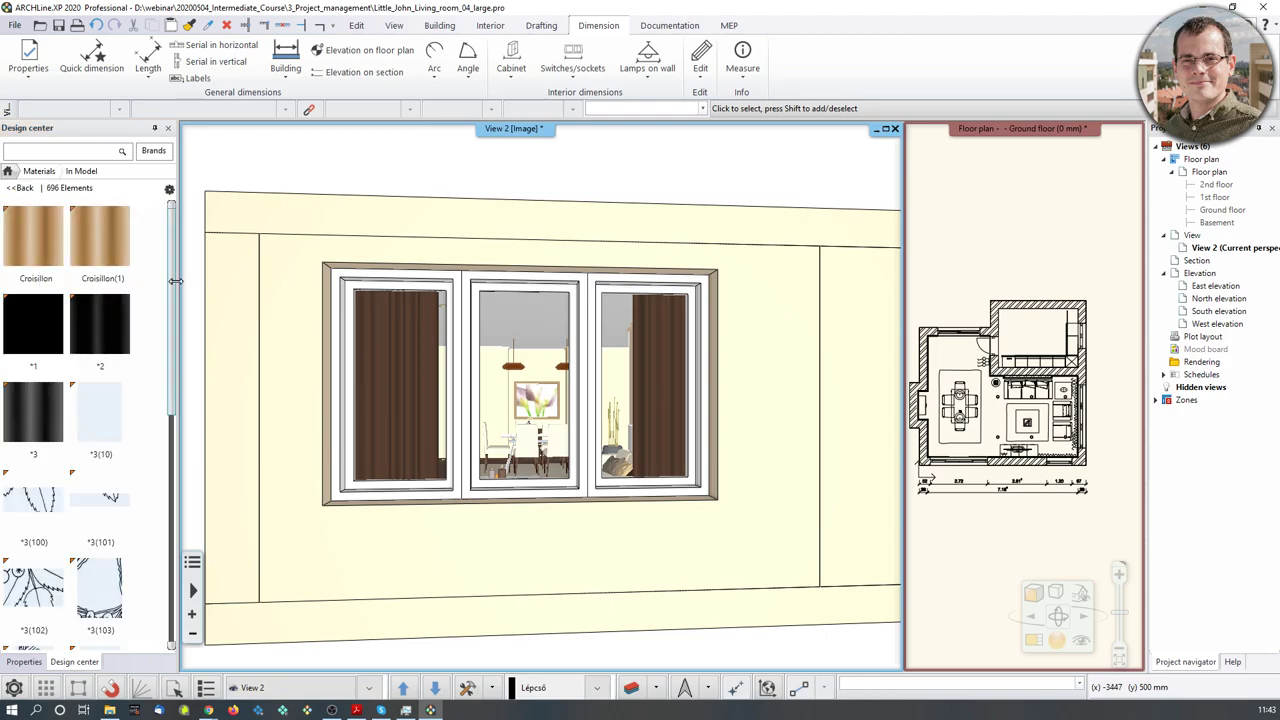
pyautogui.scroll(-10, 113, 285)
pyautogui.scroll(-20, 113, 285)
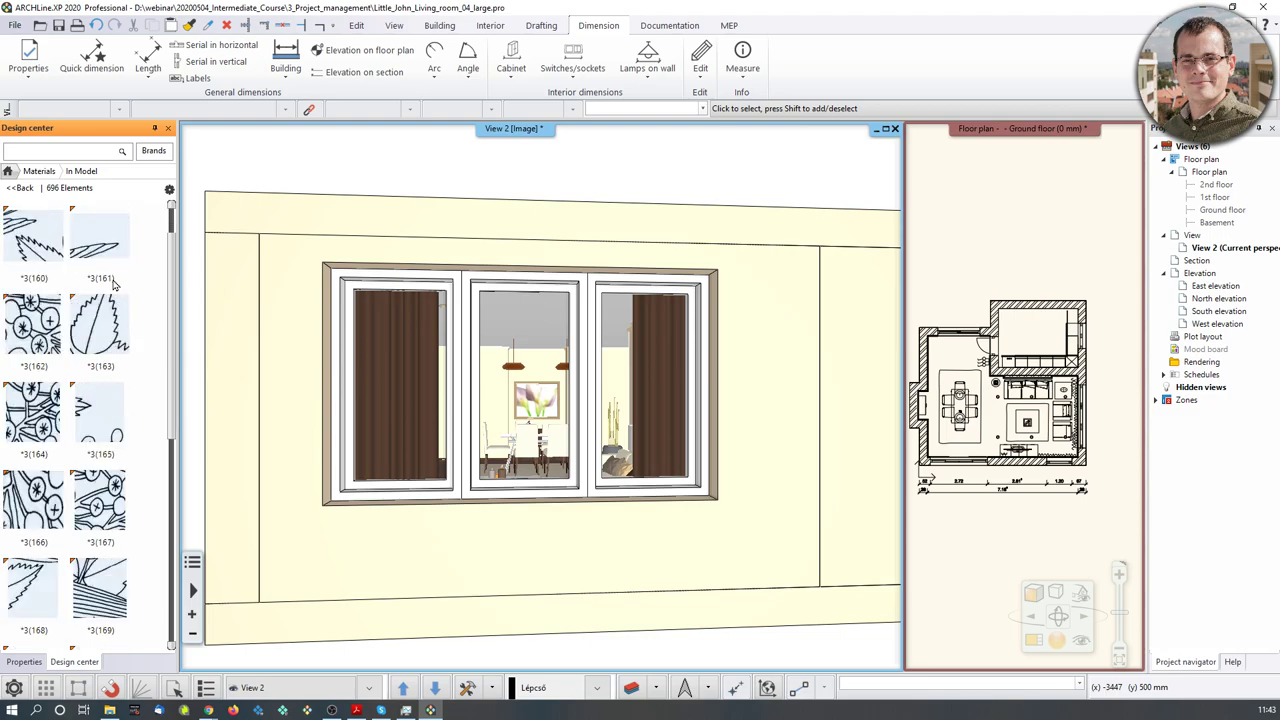
pyautogui.scroll(-20, 113, 285)
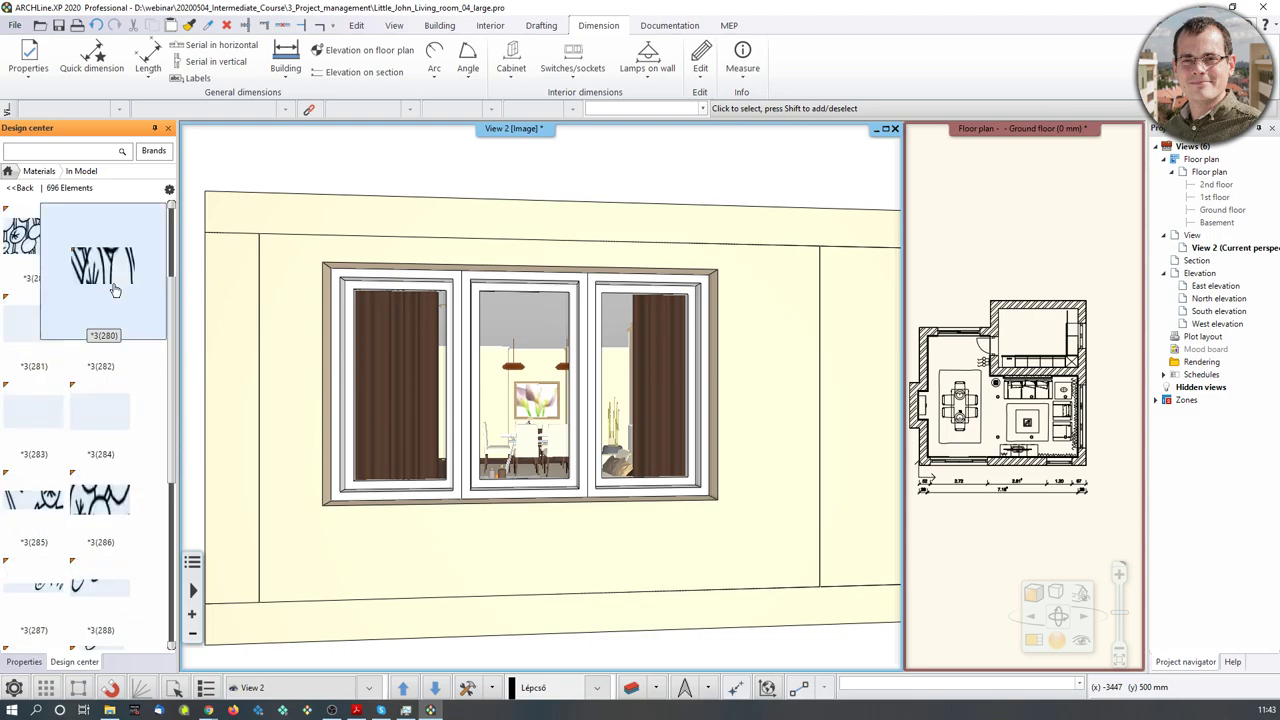
pyautogui.scroll(-5, 113, 290)
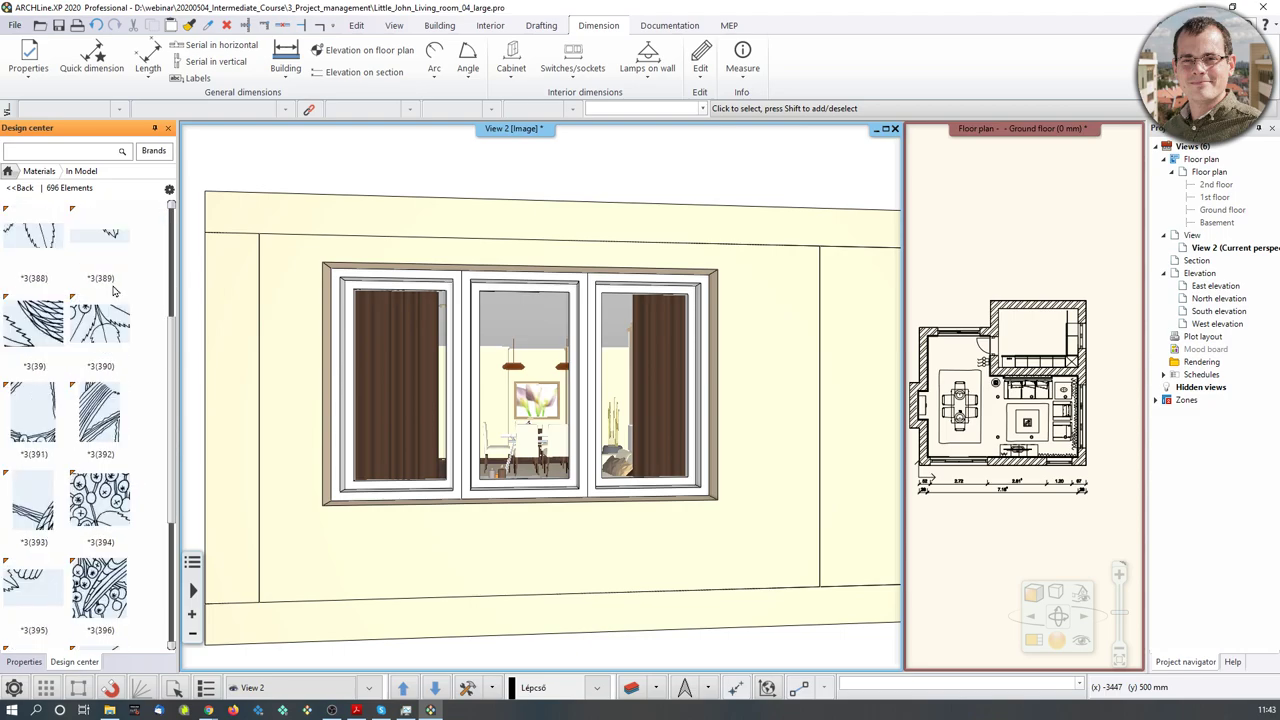
pyautogui.moveTo(120, 311)
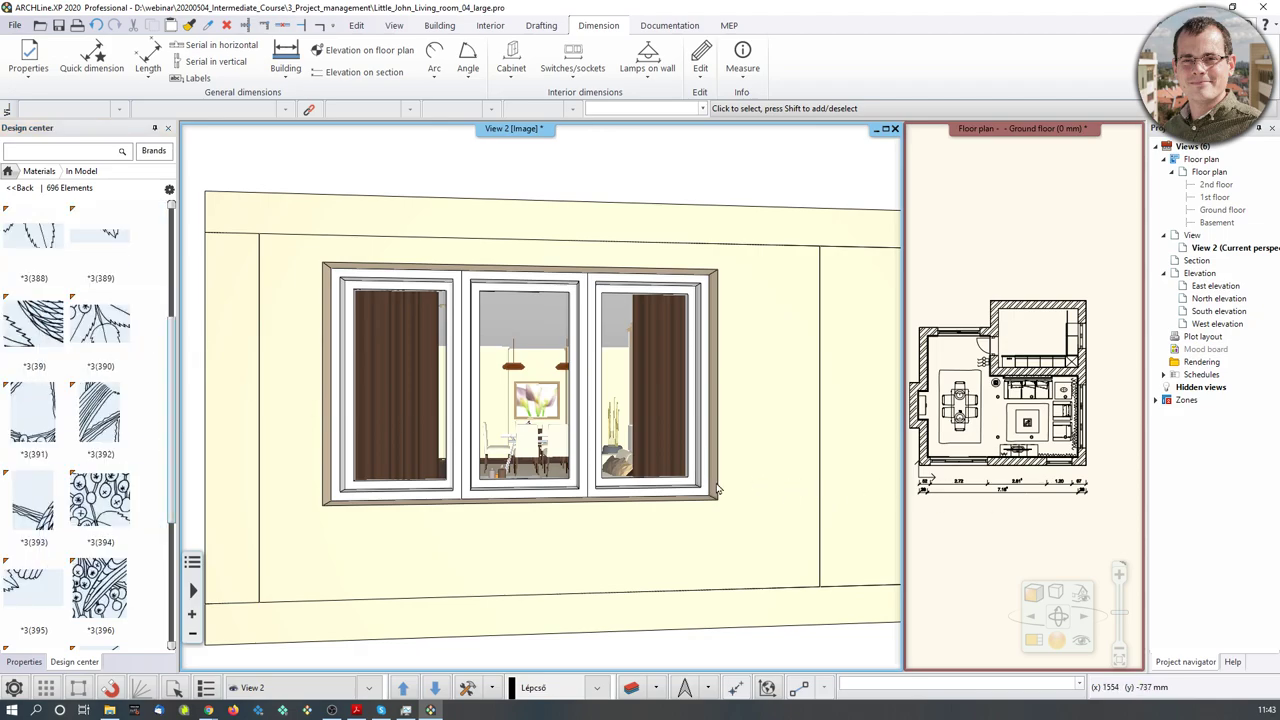
pyautogui.moveTo(720, 486); pyautogui.dragTo(400, 500, button='middle')
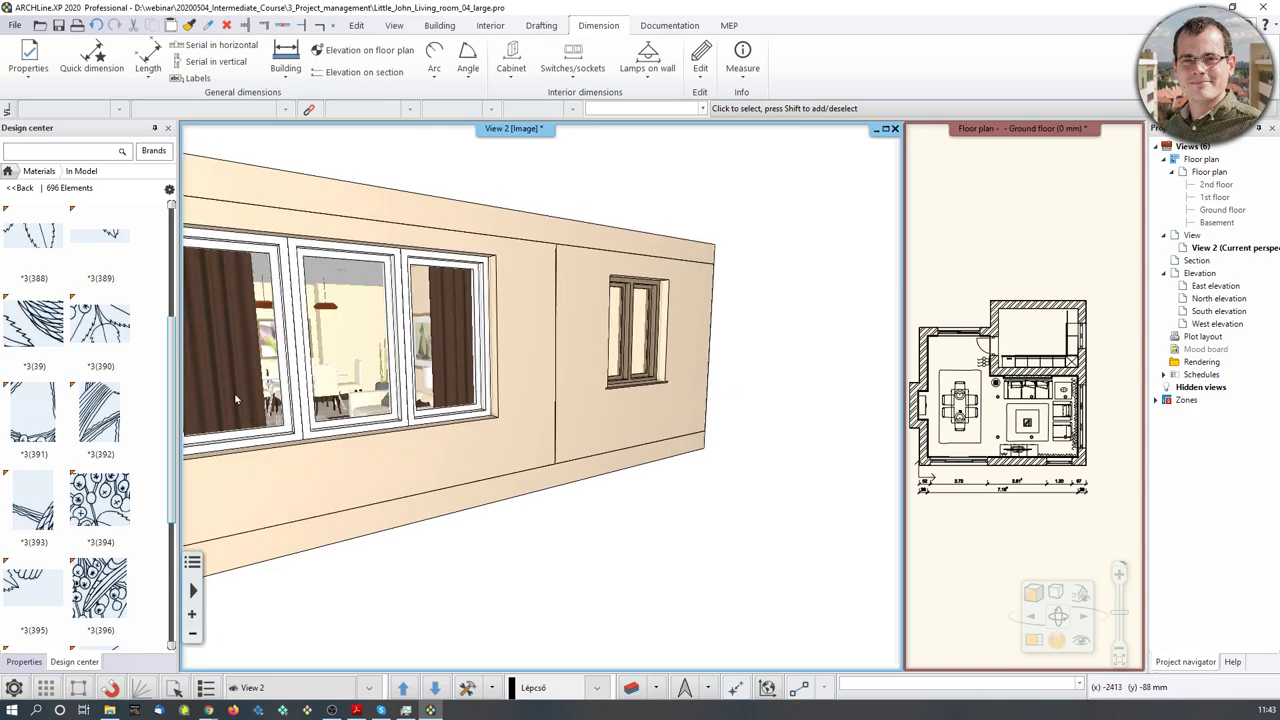
pyautogui.moveTo(90, 555)
pyautogui.moveTo(457, 471); pyautogui.dragTo(400, 450, button='middle')
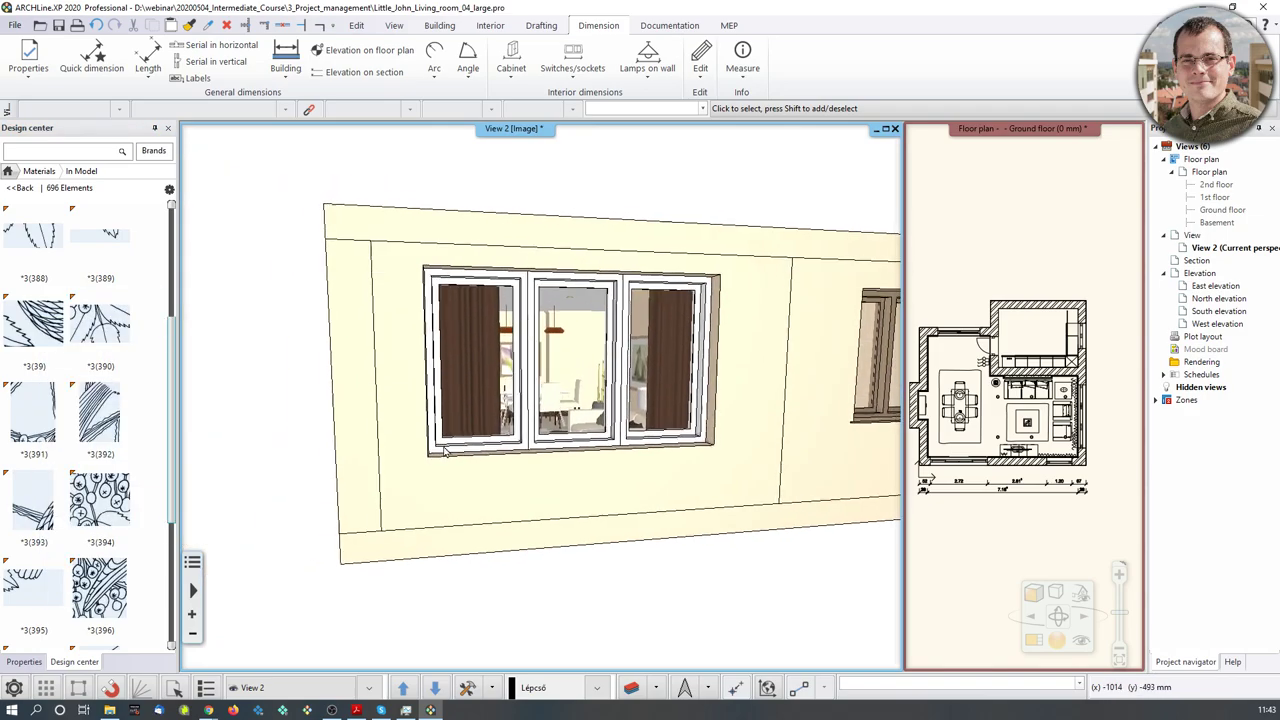
pyautogui.moveTo(18, 430)
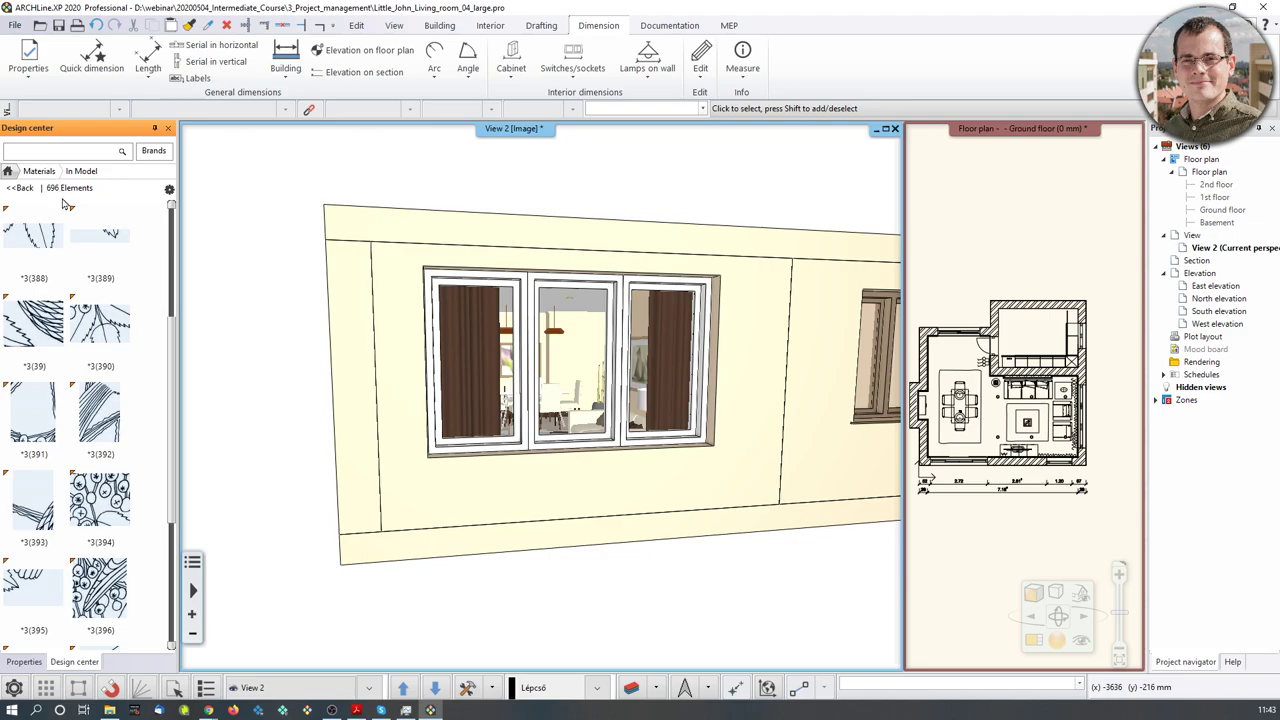
pyautogui.moveTo(65, 207)
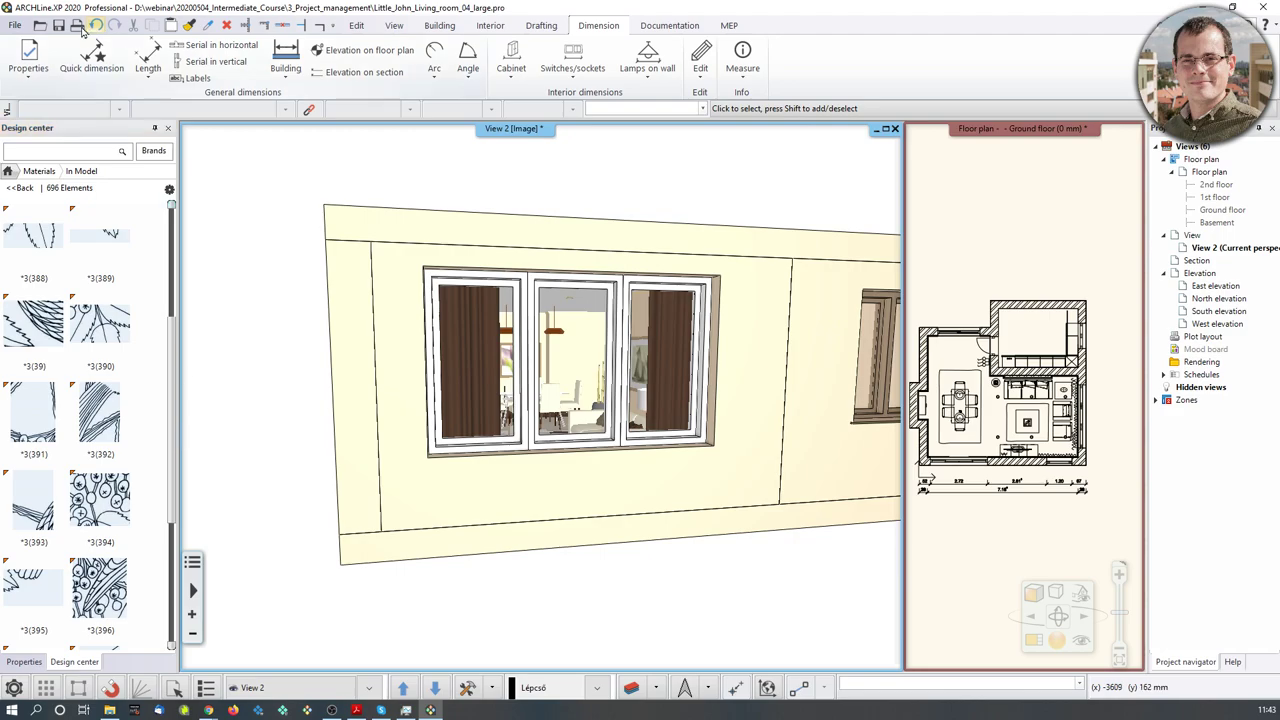
# Step: Save the project under the new name Little_John_Living_room_Purged, with the option to purge unused materials enabled
pyautogui.click(15, 25)
pyautogui.click(95, 127)
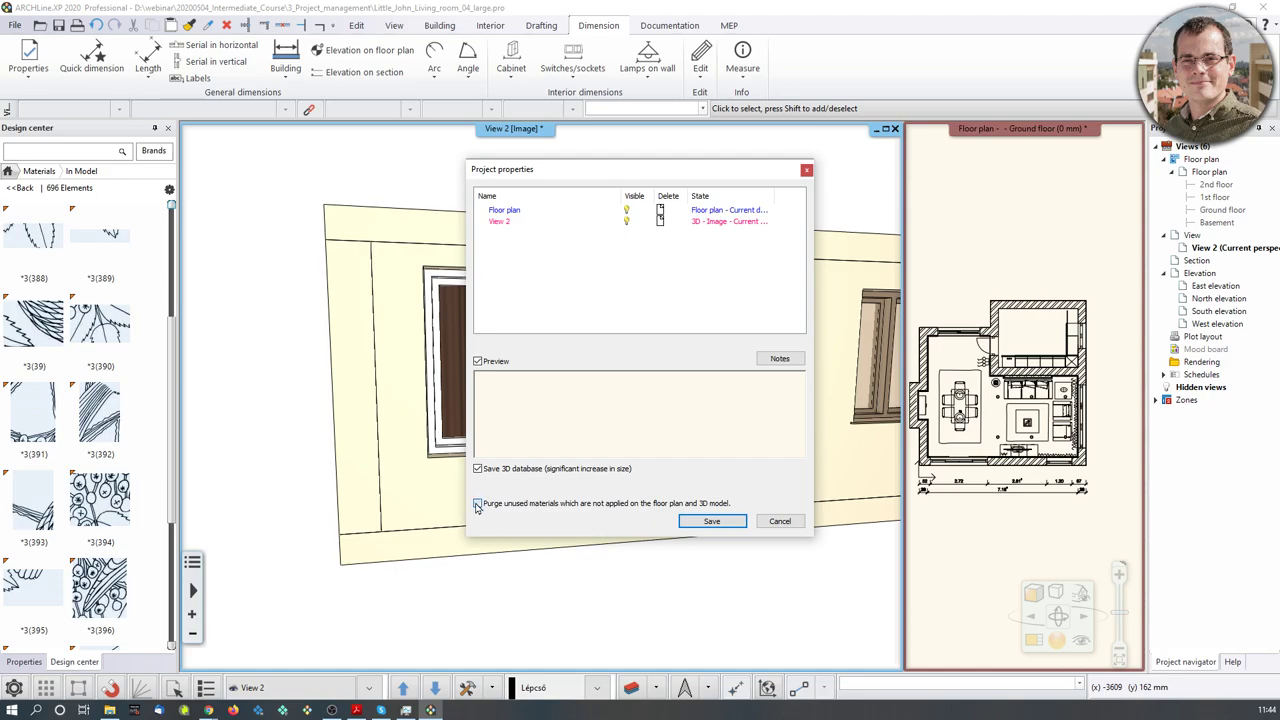
pyautogui.click(478, 504)
pyautogui.click(708, 521)
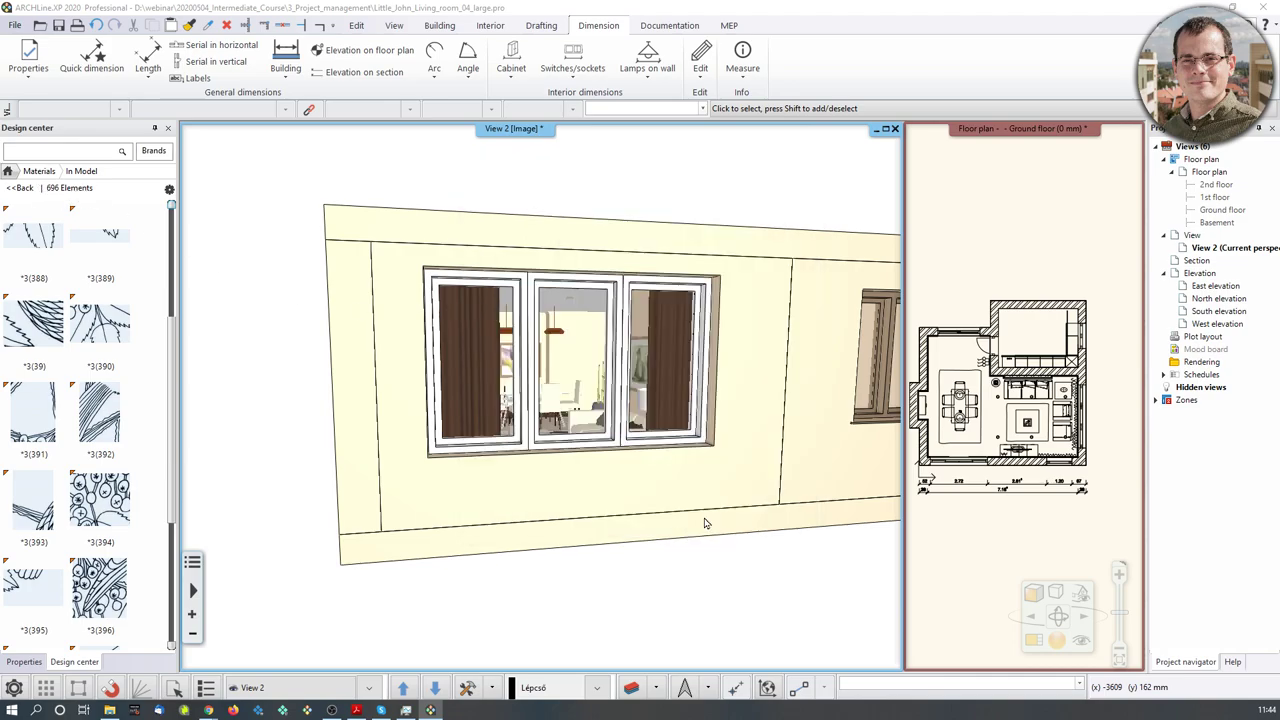
pyautogui.click(696, 487)
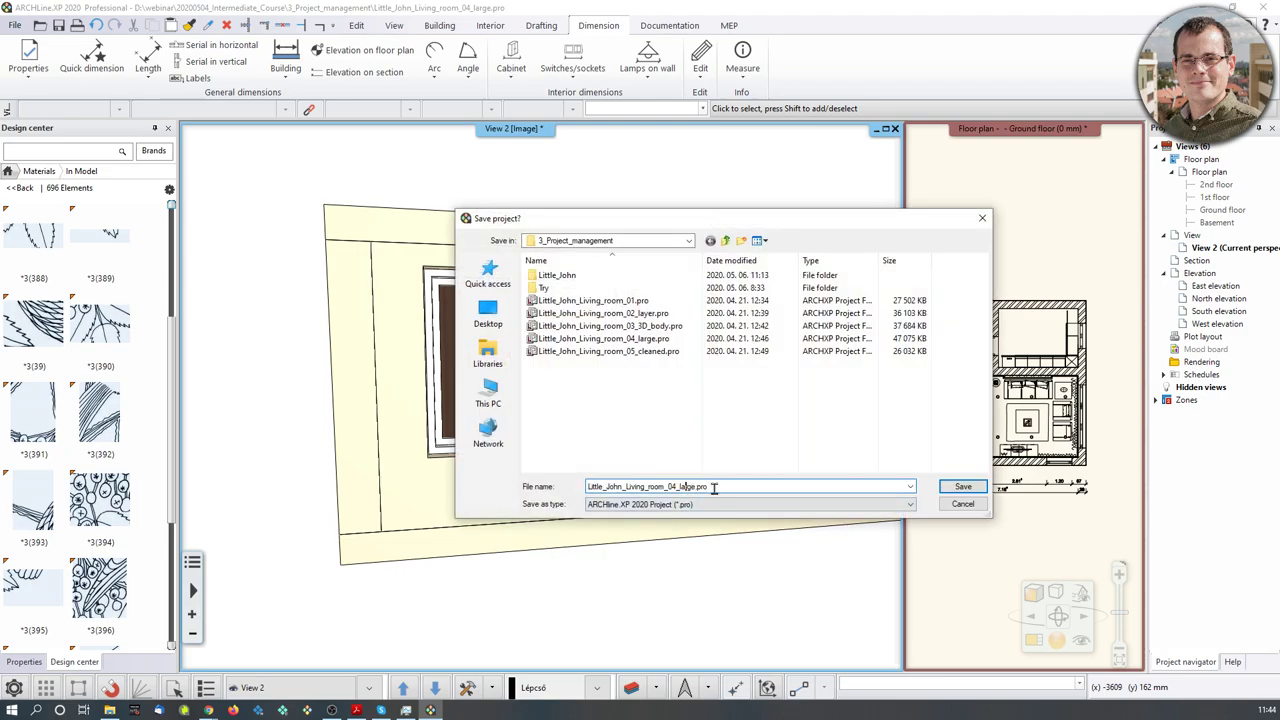
pyautogui.moveTo(696, 487); pyautogui.dragTo(668, 488)
pyautogui.write('Pu')
pyautogui.click(962, 486)
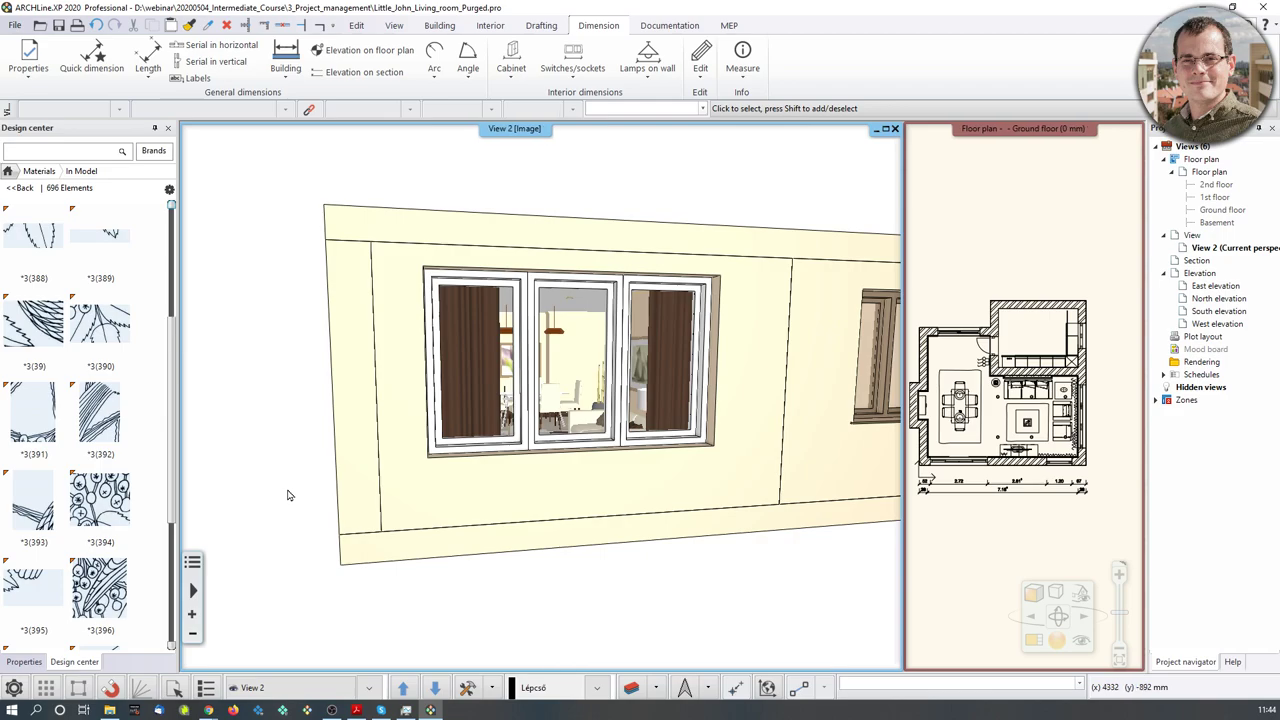
# Step: Reload the In Model category of the Materials library to check which materials are left after the purge
pyautogui.click(16, 28)
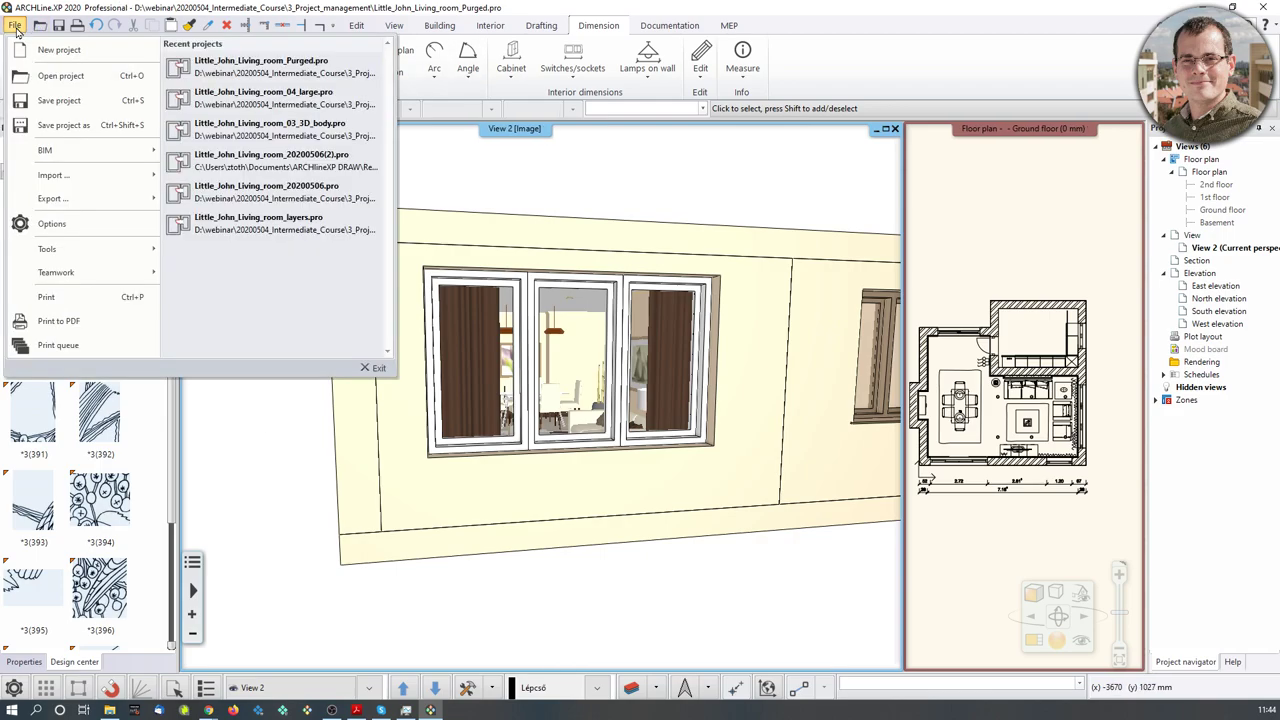
pyautogui.click(16, 28)
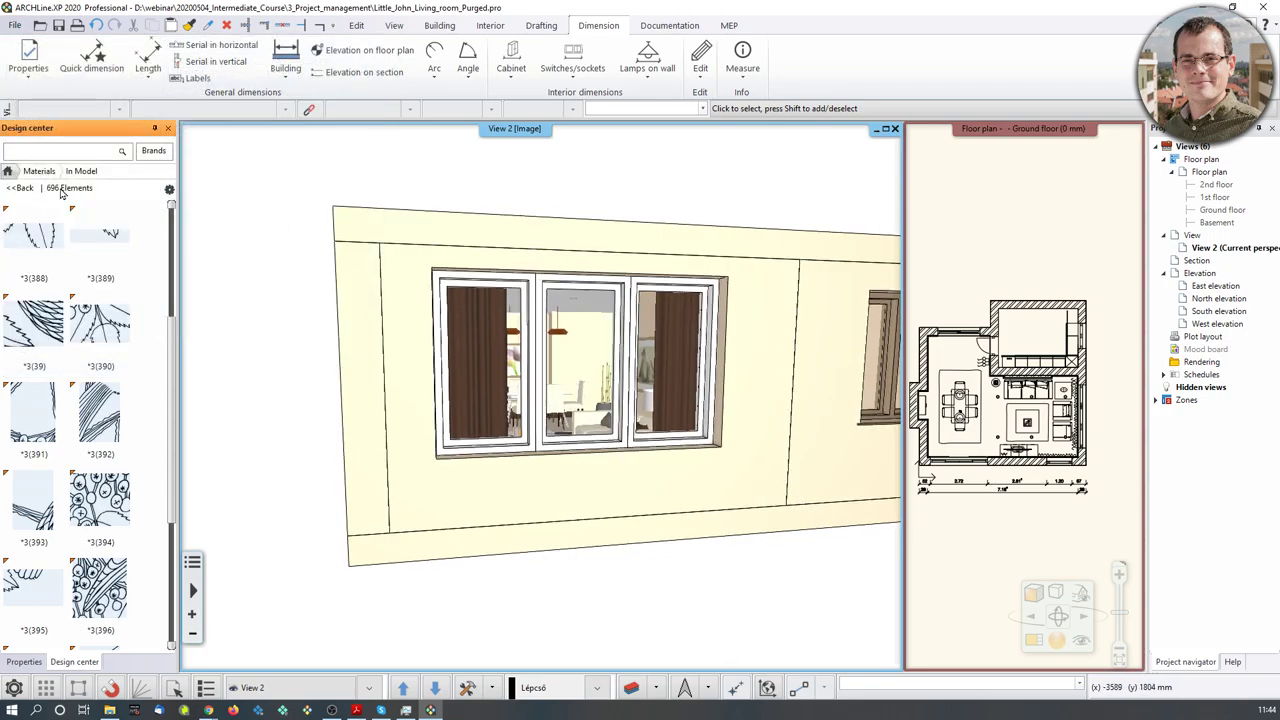
pyautogui.click(22, 188)
pyautogui.click(42, 210)
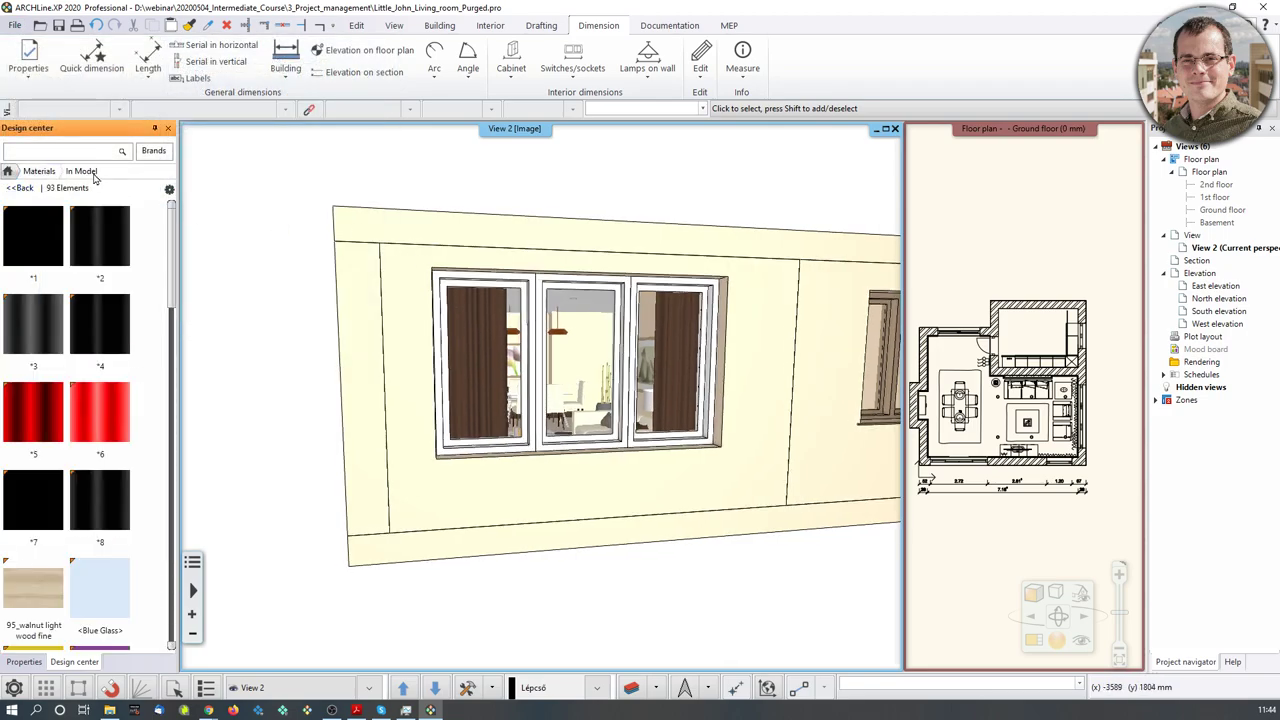
pyautogui.click(42, 172)
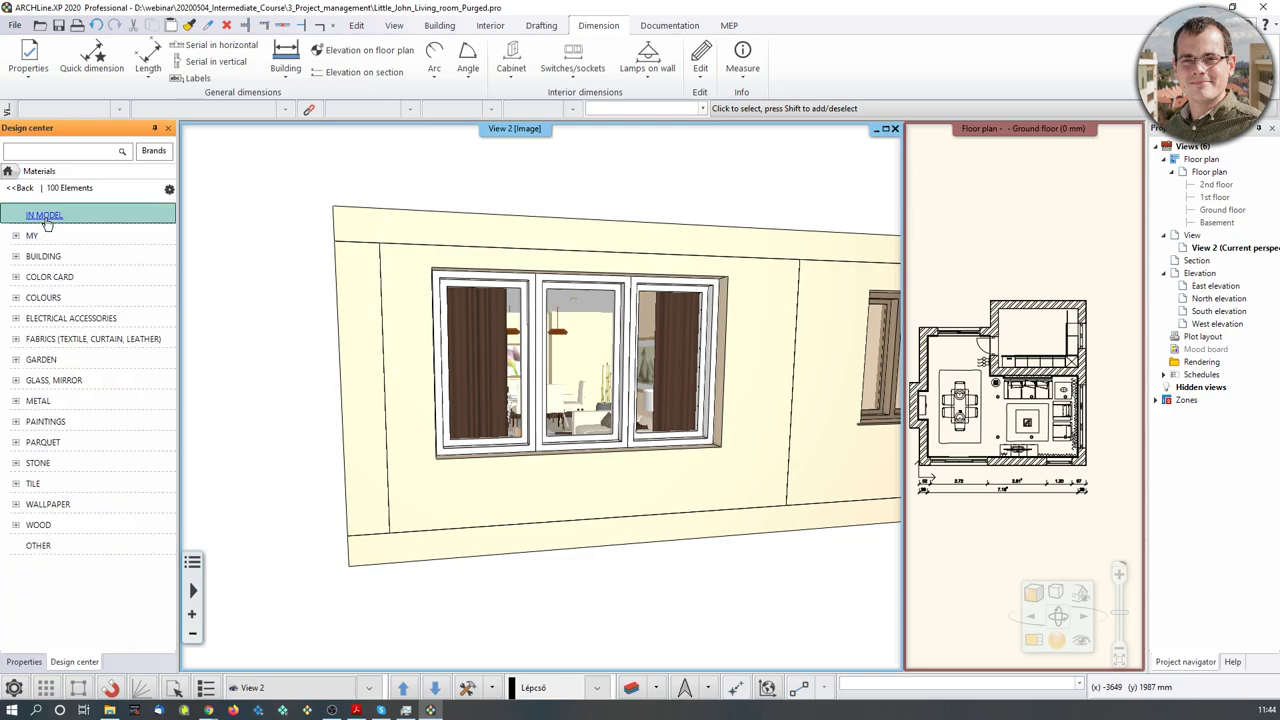
pyautogui.click(46, 216)
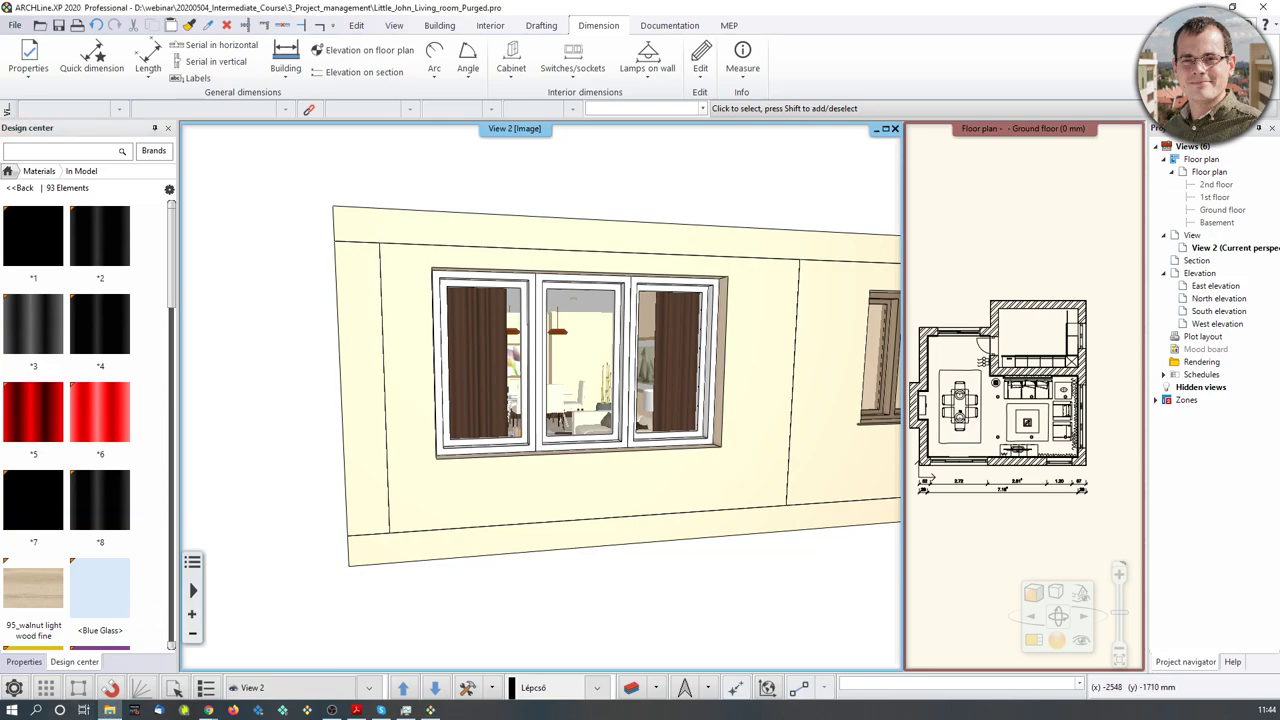
# Step: Switch to File Explorer and compare the file size of Little_John_Living_room_Purged.pro with the other project versions
pyautogui.hotkey('alt', 'Tab')
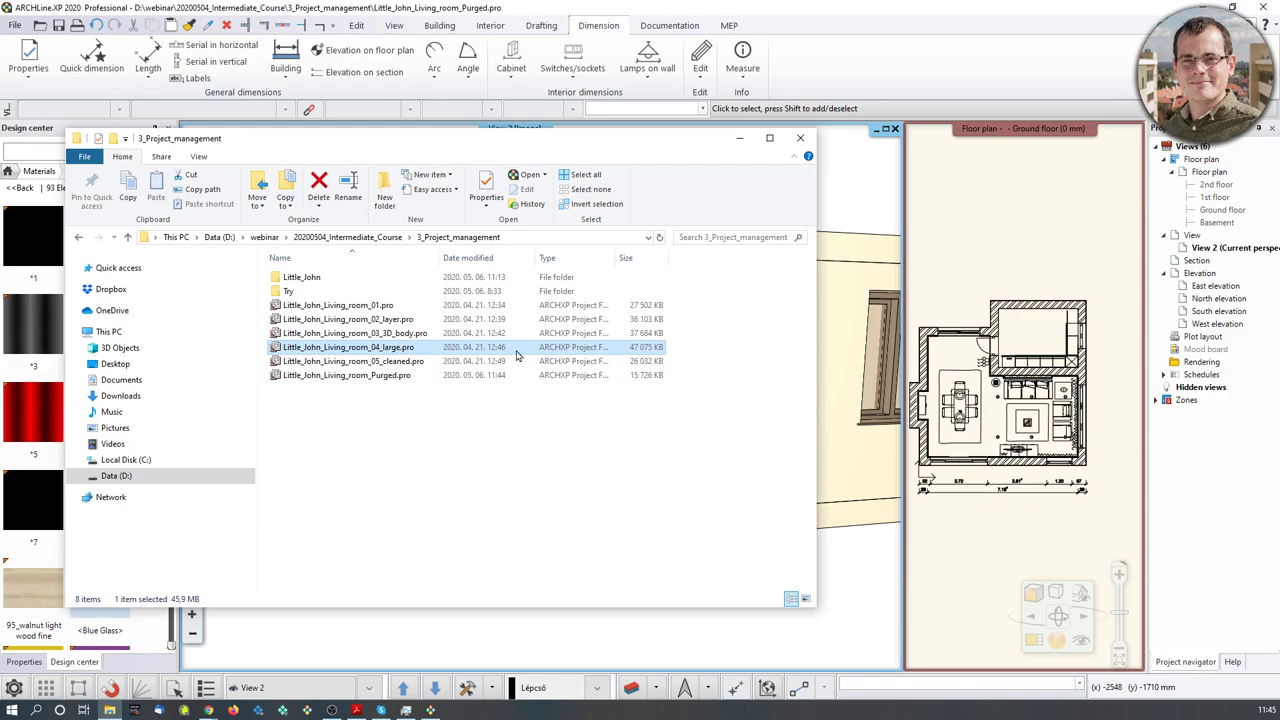
pyautogui.click(631, 379)
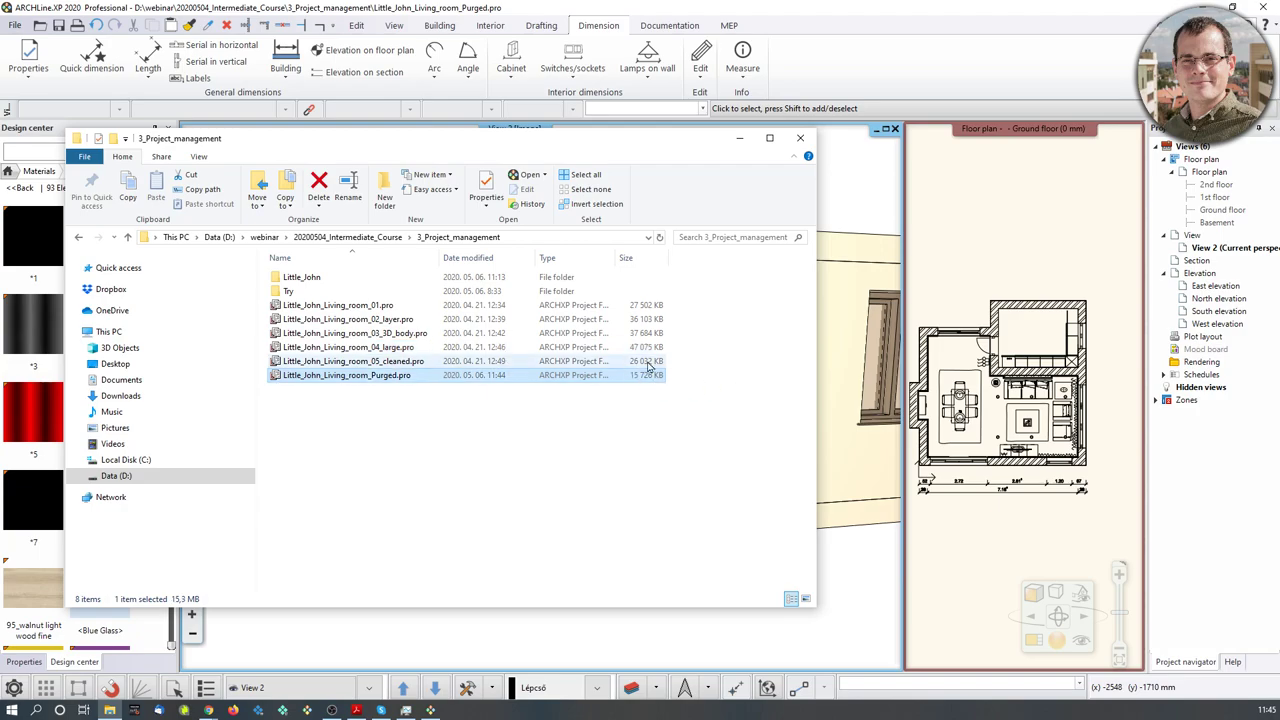
pyautogui.click(740, 138)
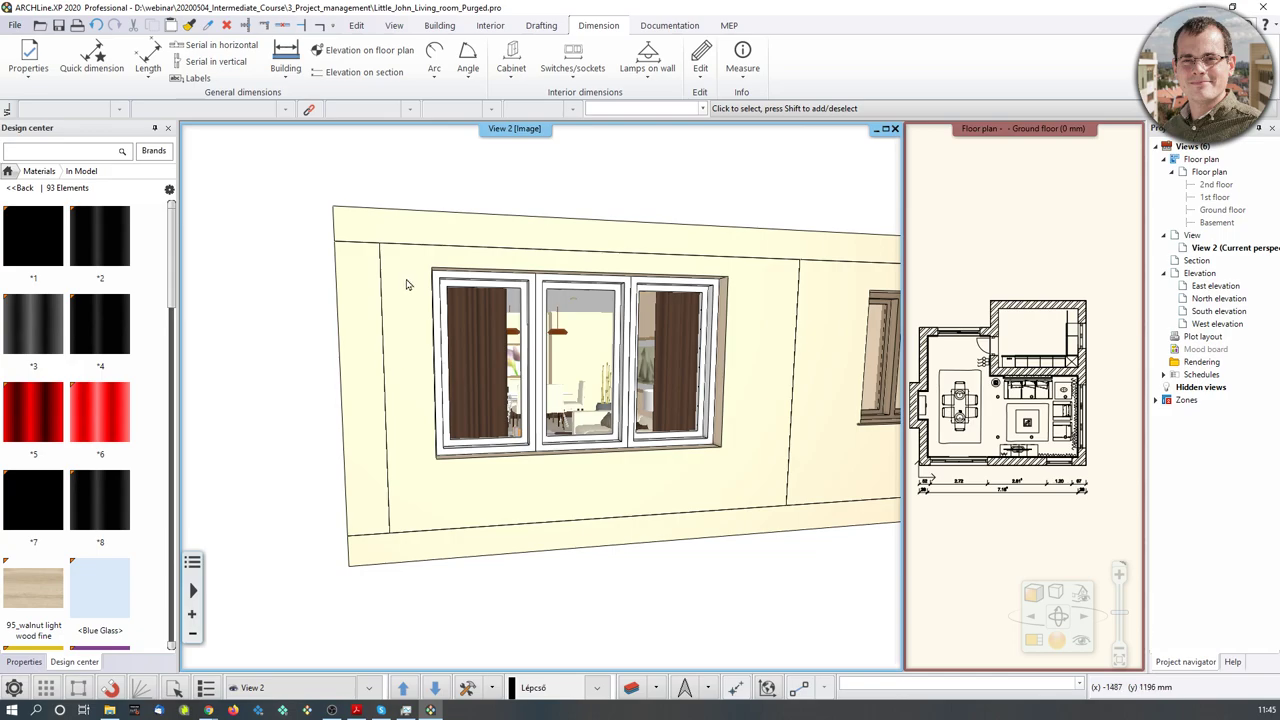
# Step: Preview the saved perspective views Living room_0, Living room_1 and Living room_2, and leave without applying any of them
pyautogui.click(1082, 641)
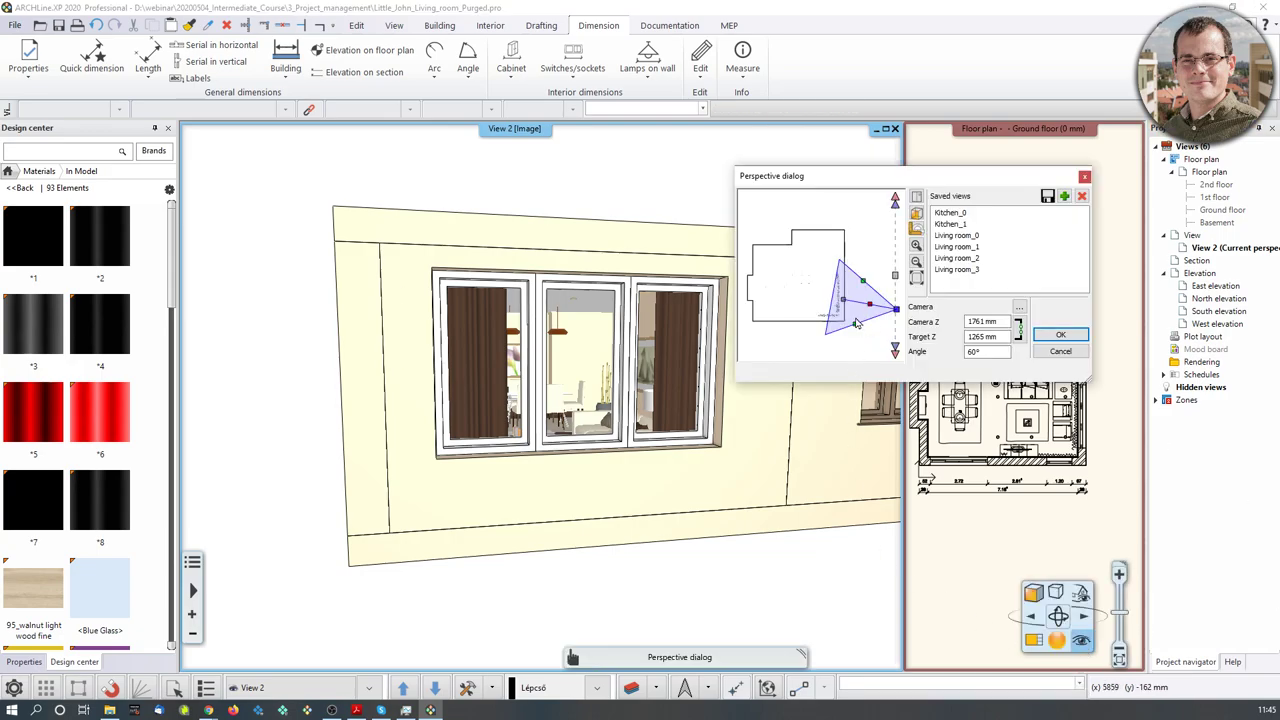
pyautogui.click(955, 236)
pyautogui.click(956, 247)
pyautogui.click(955, 258)
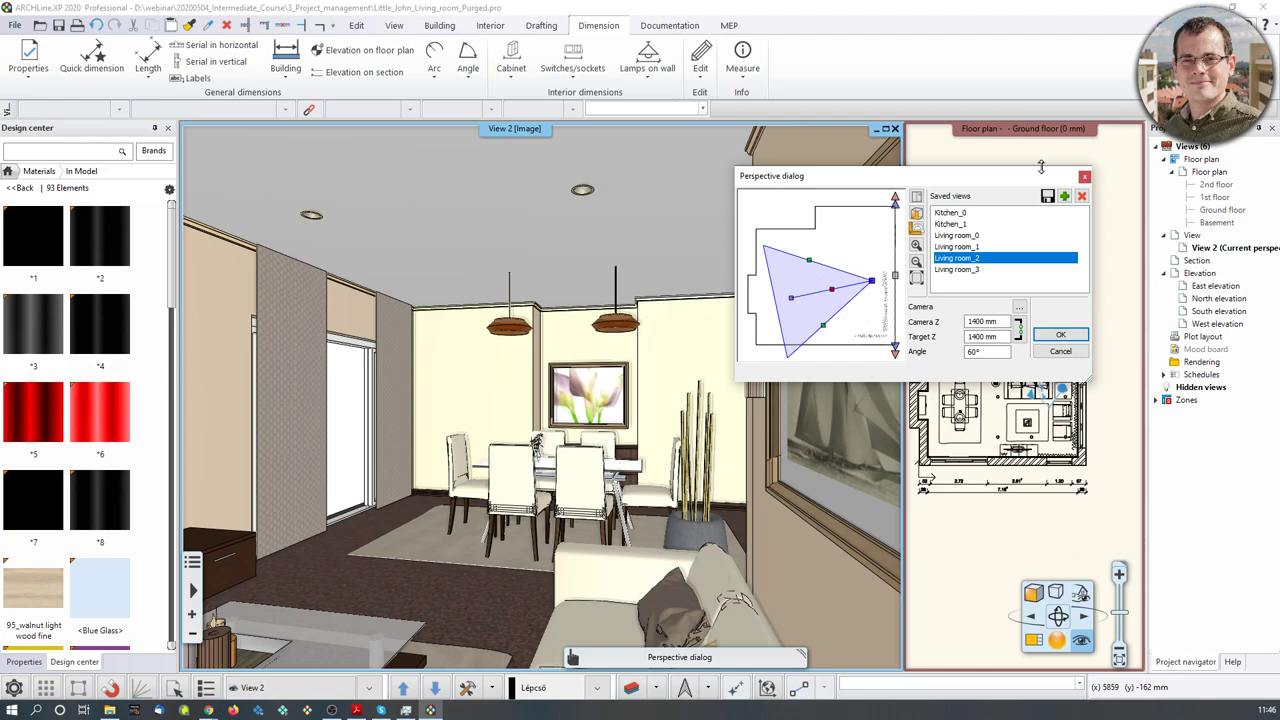
pyautogui.click(1084, 176)
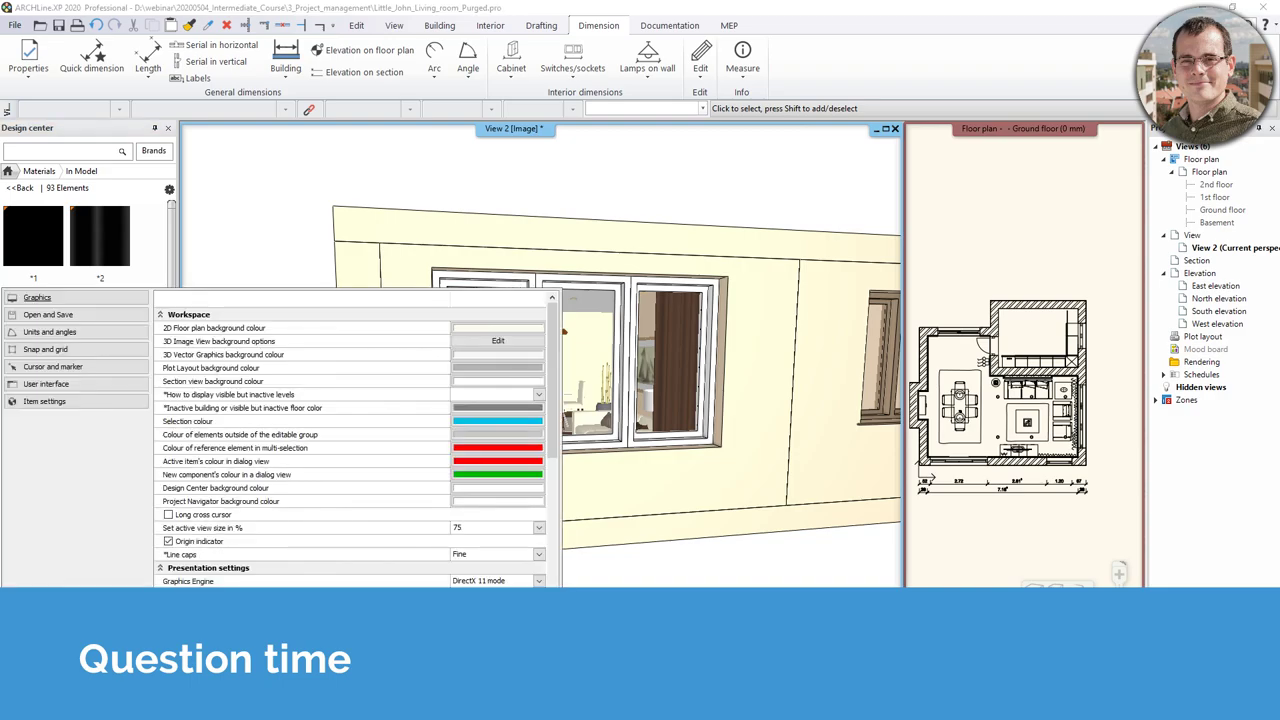
# Step: Display the Open and Save settings in the program options
pyautogui.click(63, 317)
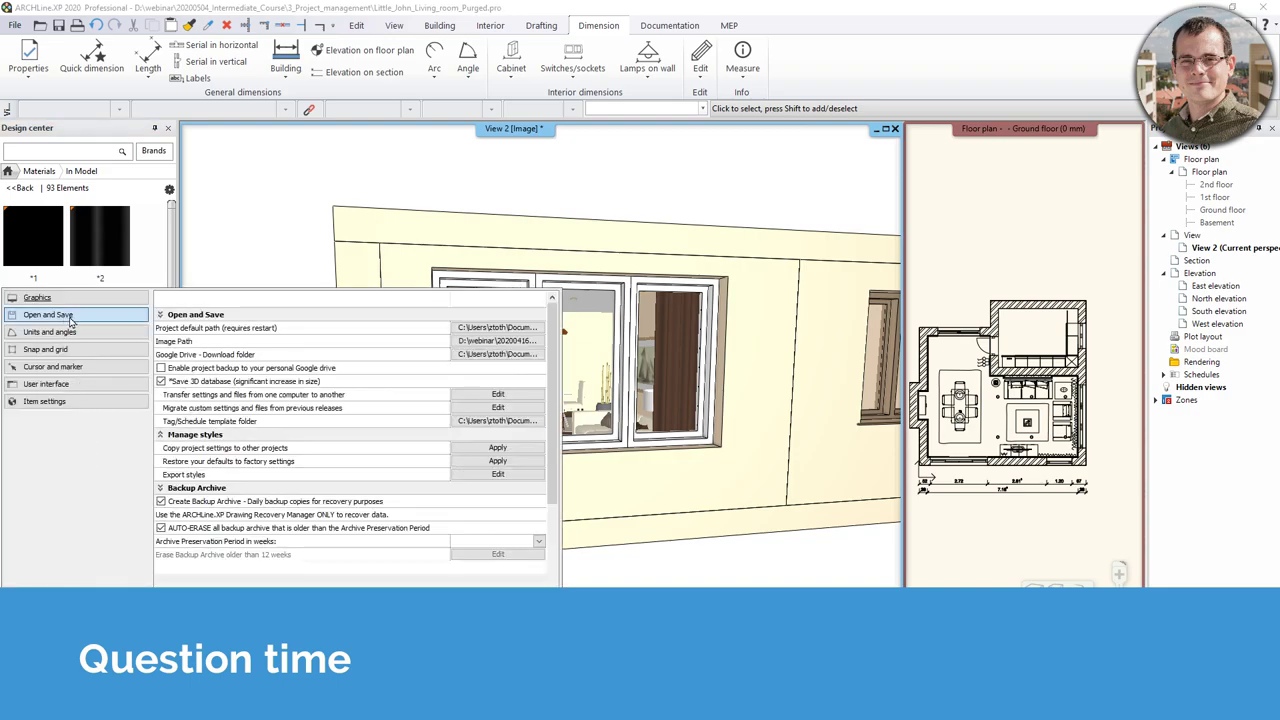
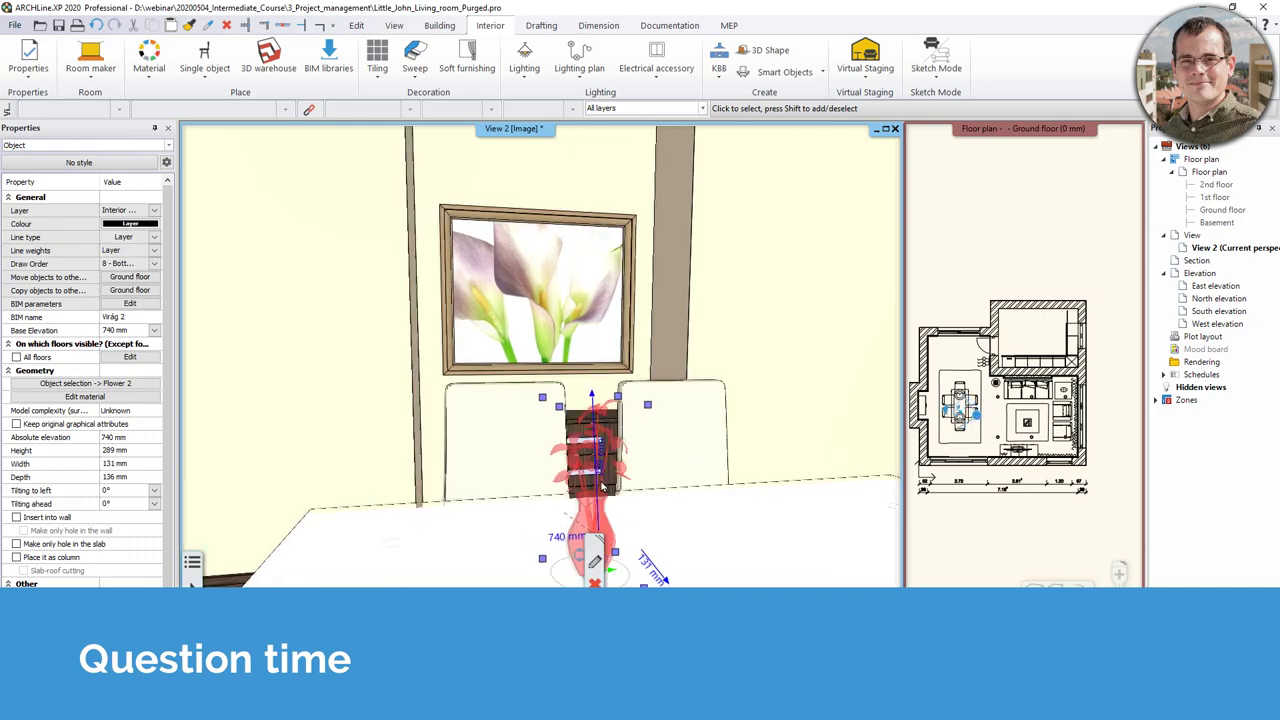
# Step: Select the flower vase on the dining table and open it for separate editing as an object
pyautogui.press('Escape')
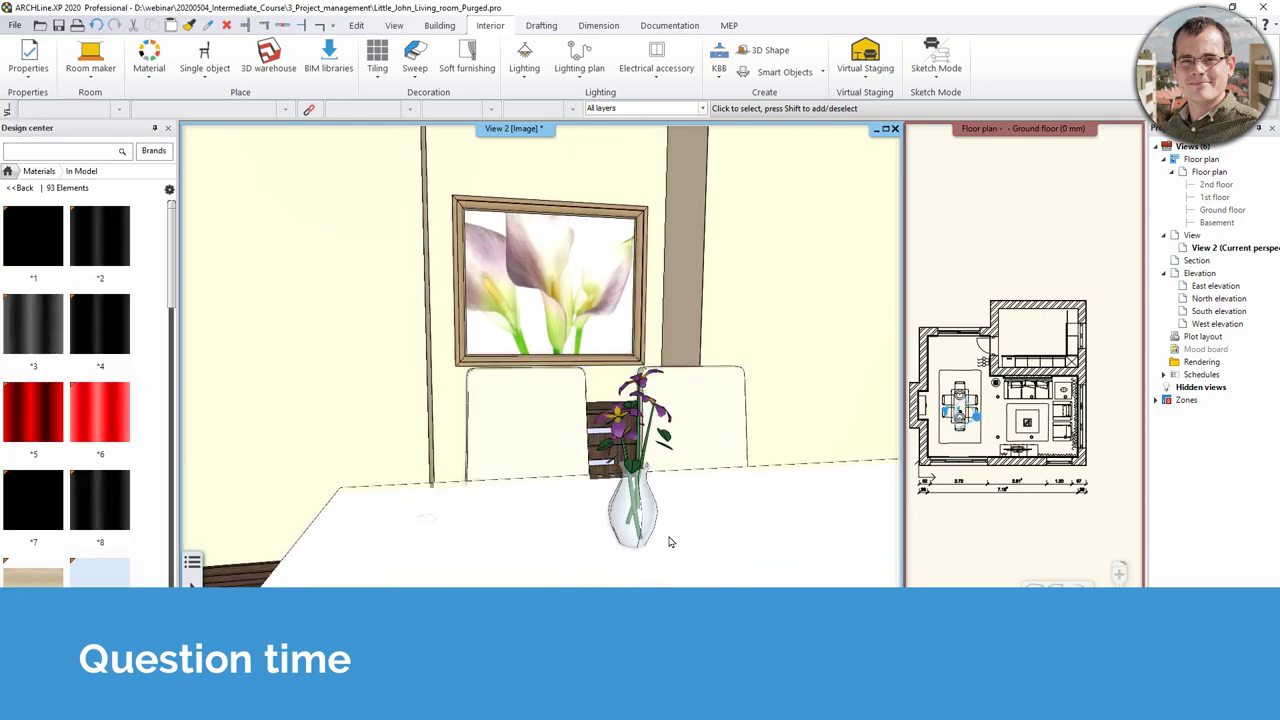
pyautogui.moveTo(659, 476); pyautogui.dragTo(641, 475, button='middle')
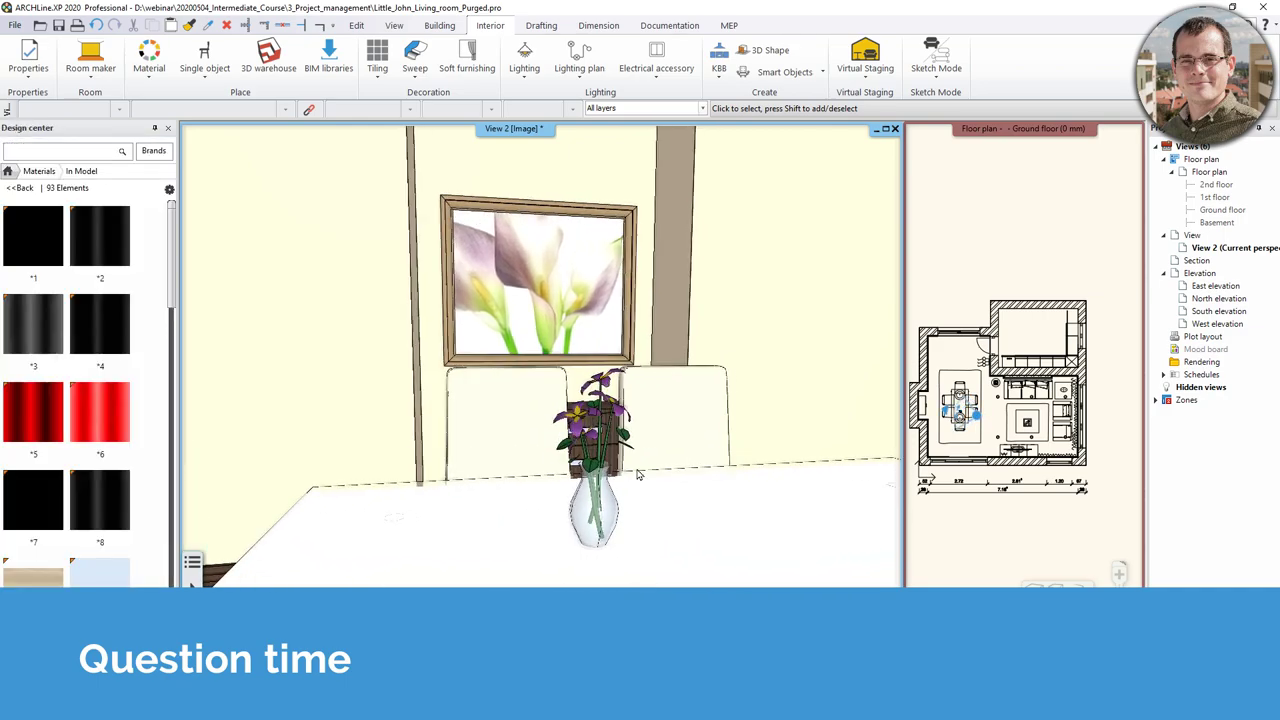
pyautogui.click(612, 514)
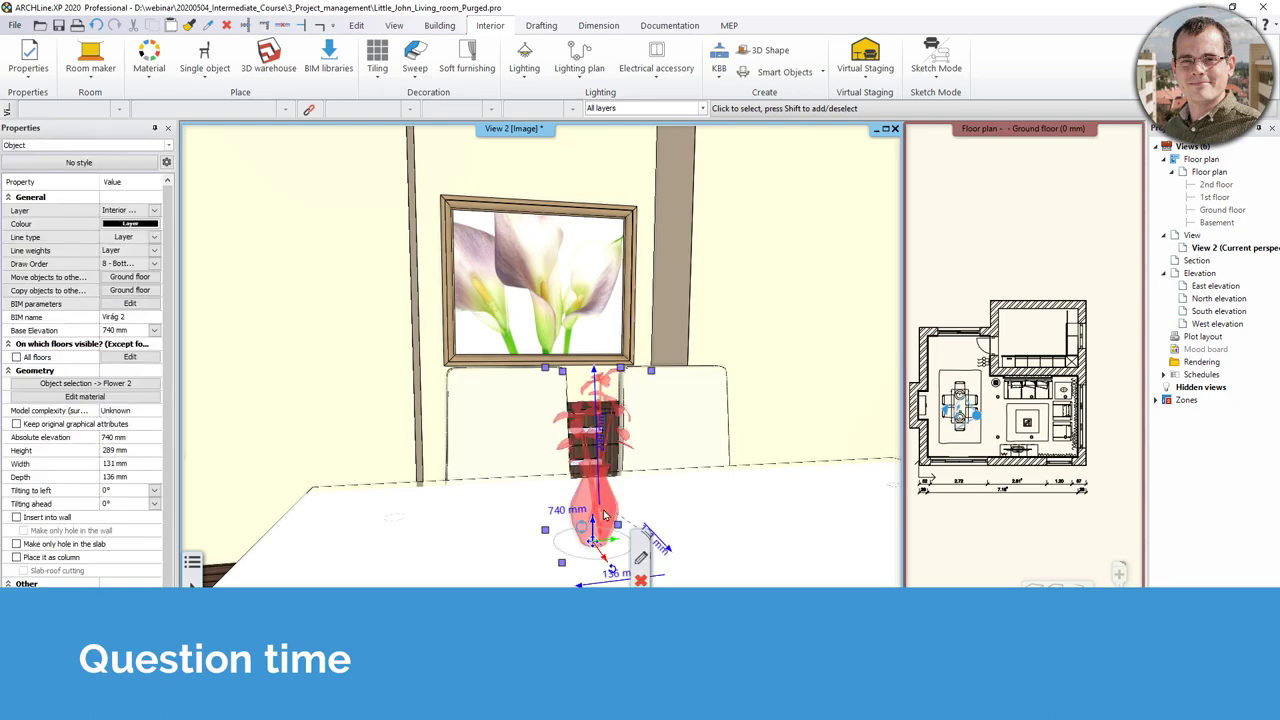
pyautogui.click(940, 80)
pyautogui.click(962, 102)
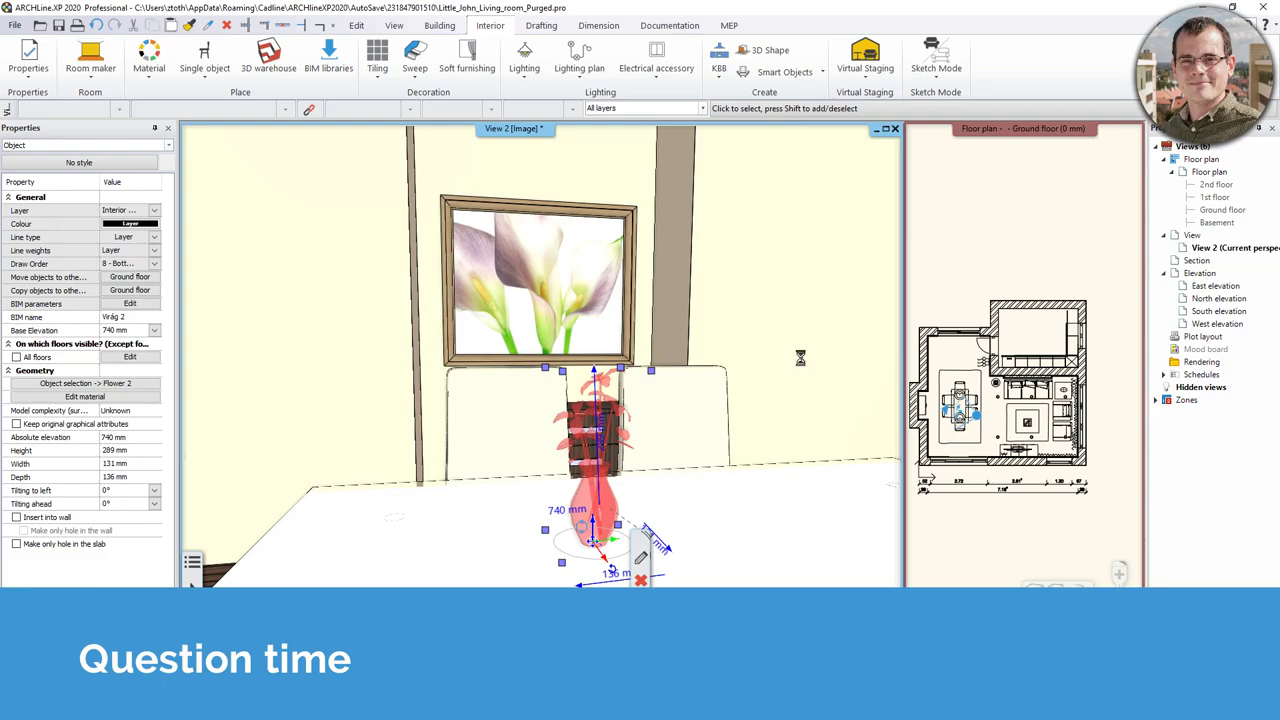
# Step: Delete the group of upper flower heads and leaves, and the tallest stem, from the vase object
pyautogui.scroll(-3, 801, 364)
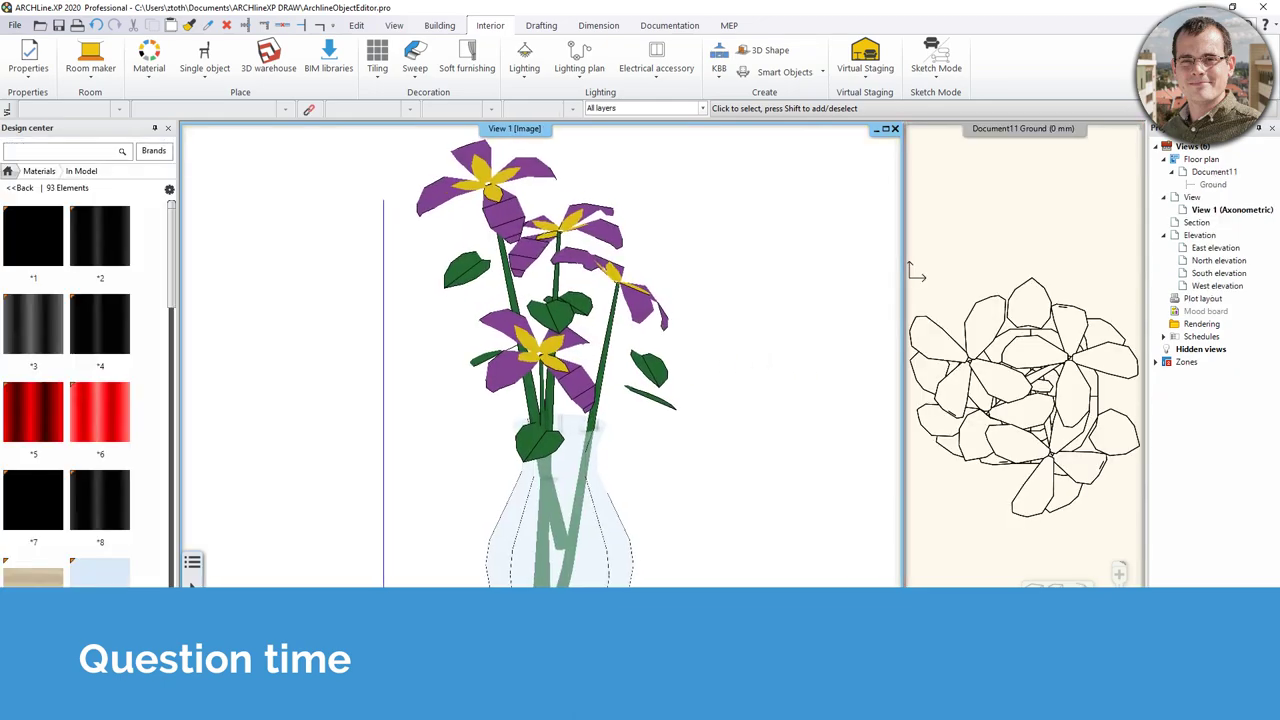
pyautogui.click(427, 207)
pyautogui.click(676, 406)
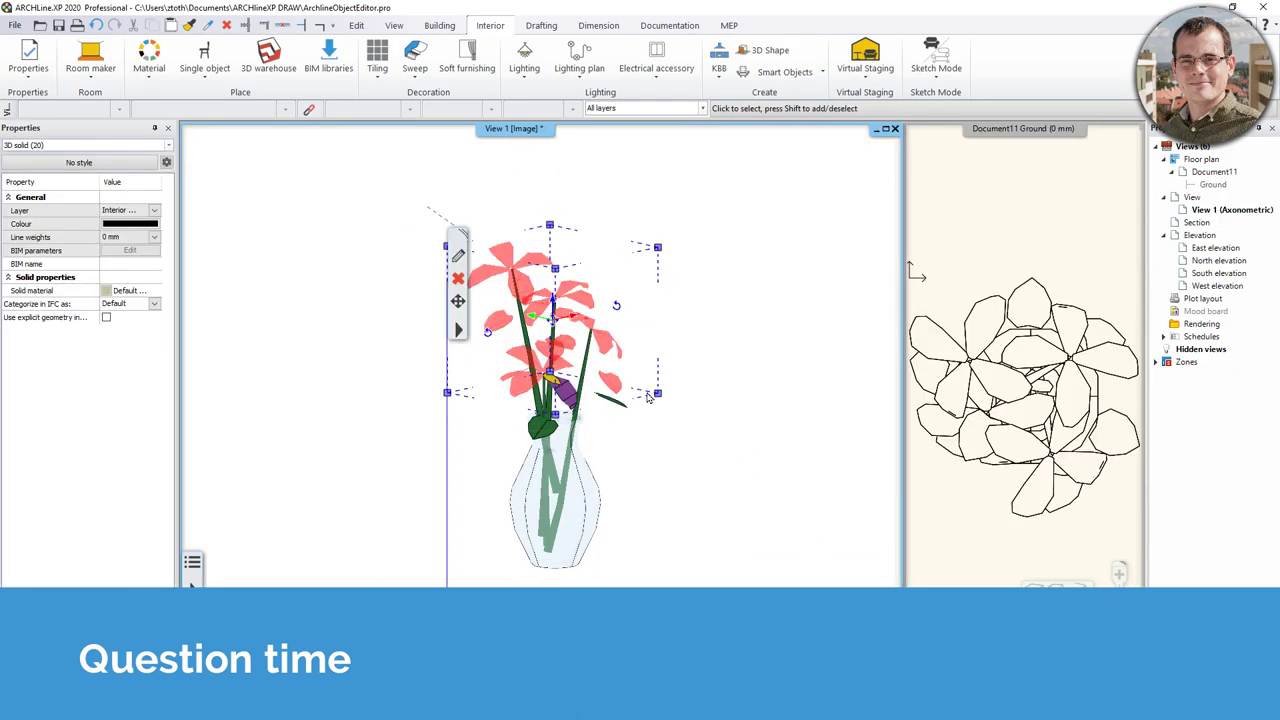
pyautogui.press('Delete')
pyautogui.click(530, 340)
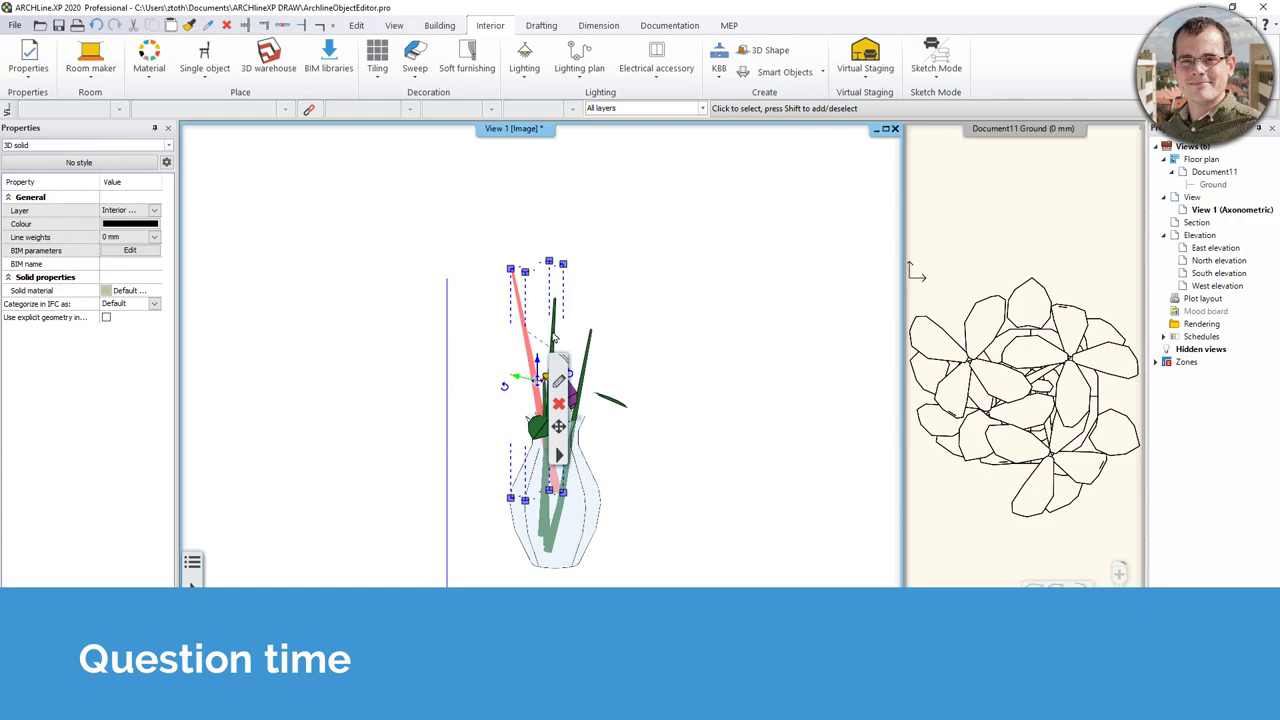
pyautogui.press('Delete')
# Step: Delete the remaining stems, leaves and purple and yellow petals so that only the glass vase is left
pyautogui.click(548, 405)
pyautogui.click(548, 405)
pyautogui.click(548, 405)
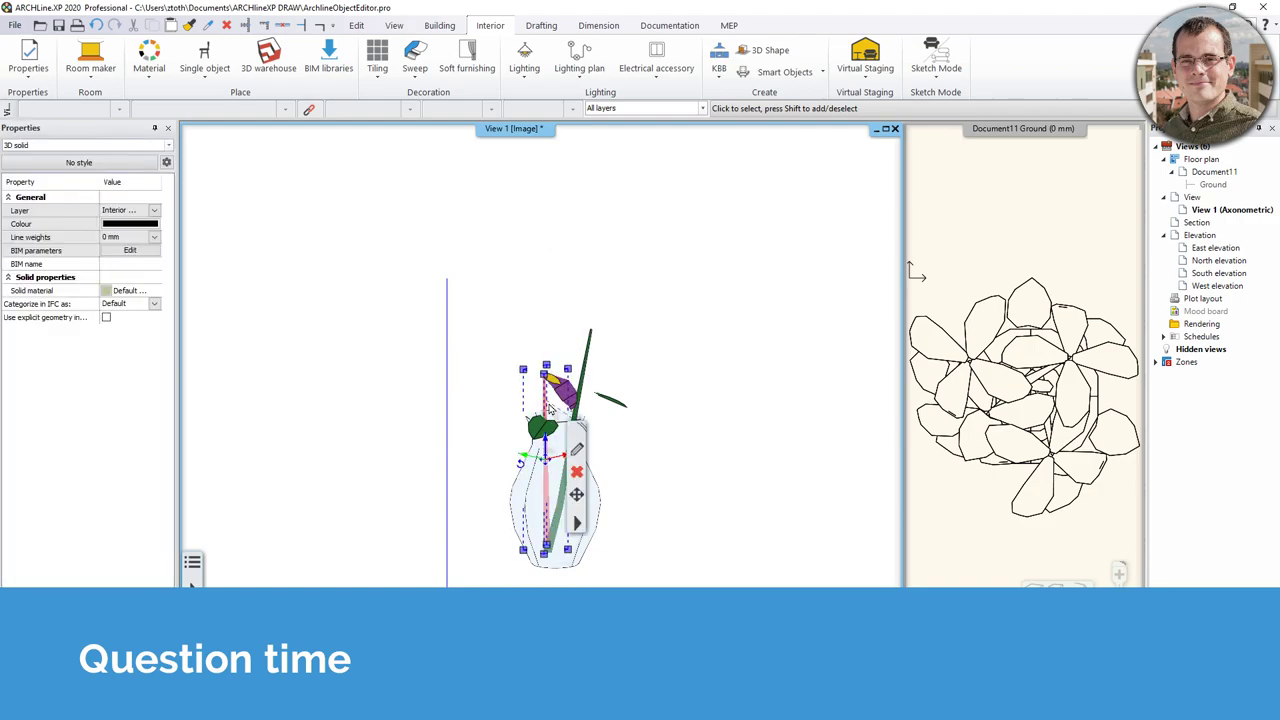
pyautogui.scroll(3, 548, 405)
pyautogui.scroll(-1, 548, 405)
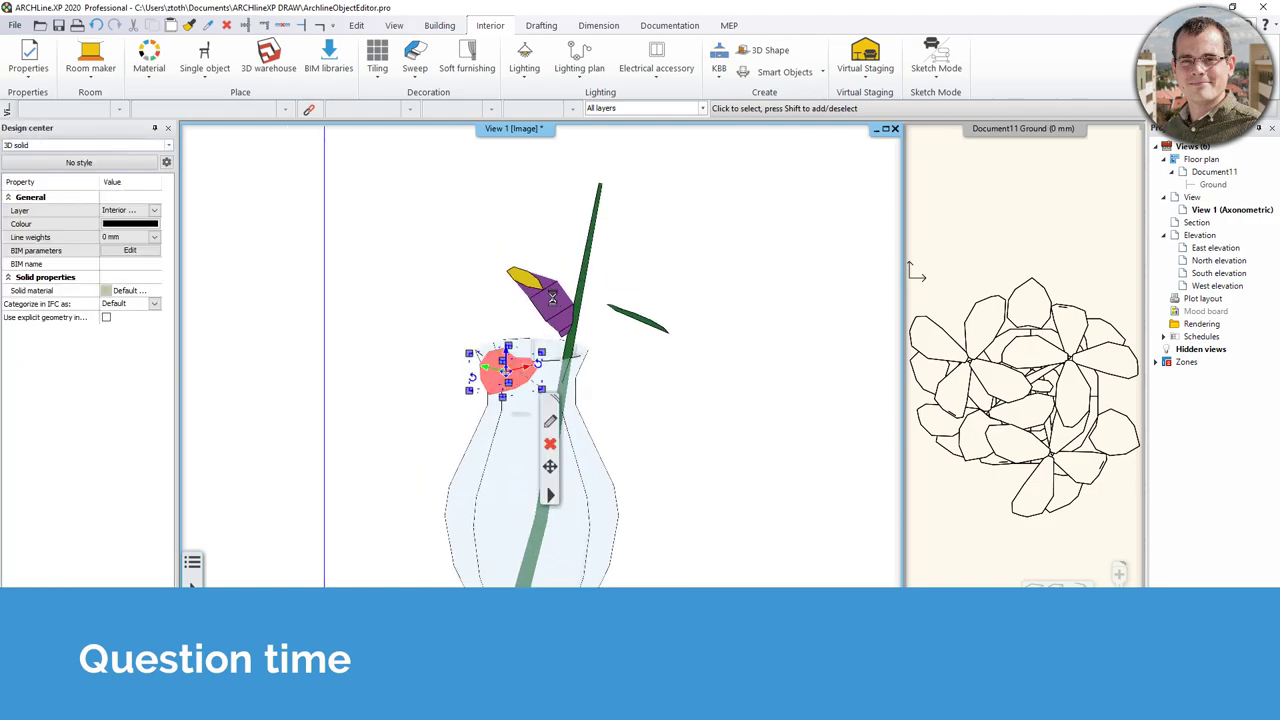
pyautogui.click(553, 302)
pyautogui.press('Delete')
pyautogui.click(598, 286)
pyautogui.press('Delete')
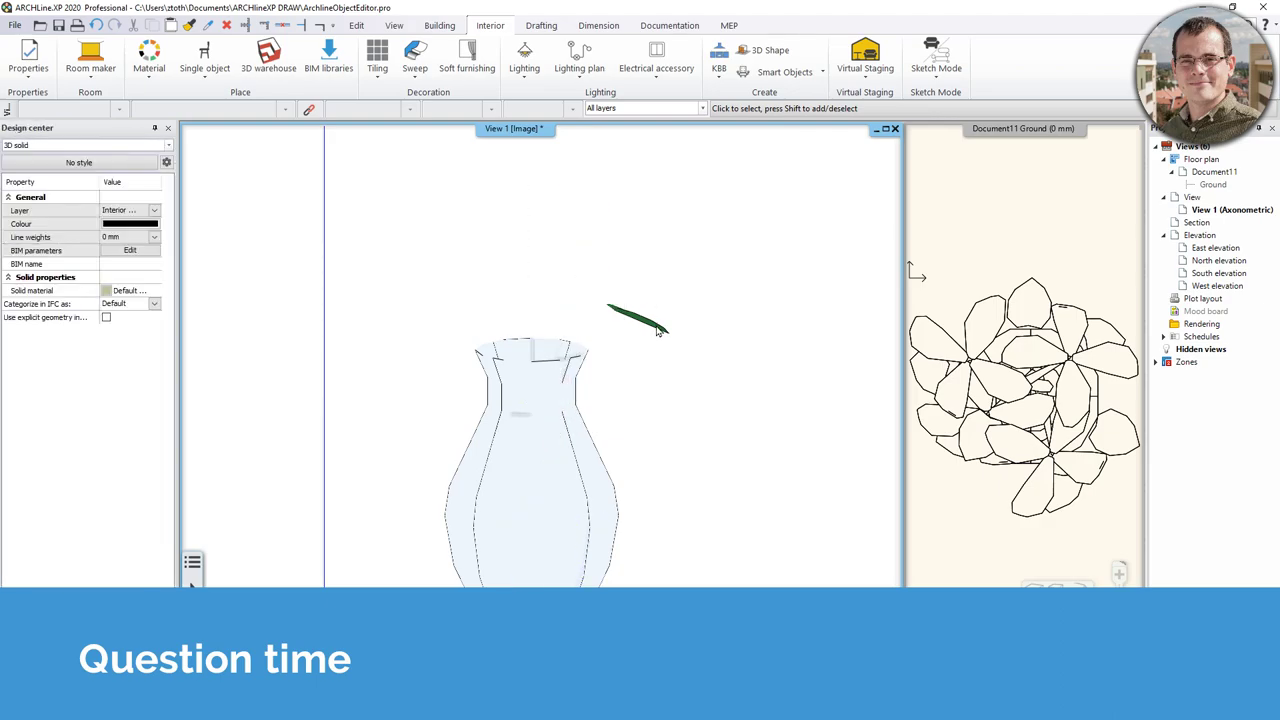
pyautogui.click(655, 318)
pyautogui.press('Delete')
pyautogui.scroll(-5, 643, 339)
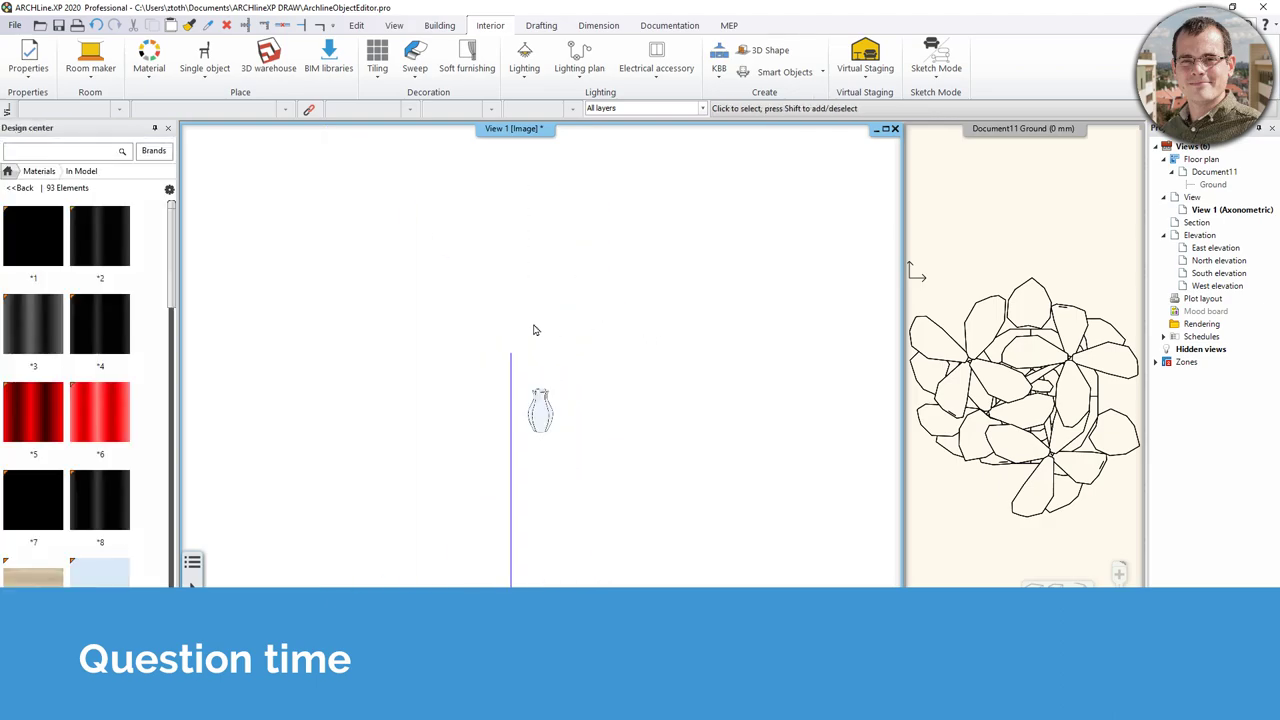
# Step: Save all remaining parts of the vase as a new library object named Vase_001 in the 3D WAREHOUSE category
pyautogui.click(946, 80)
pyautogui.click(975, 148)
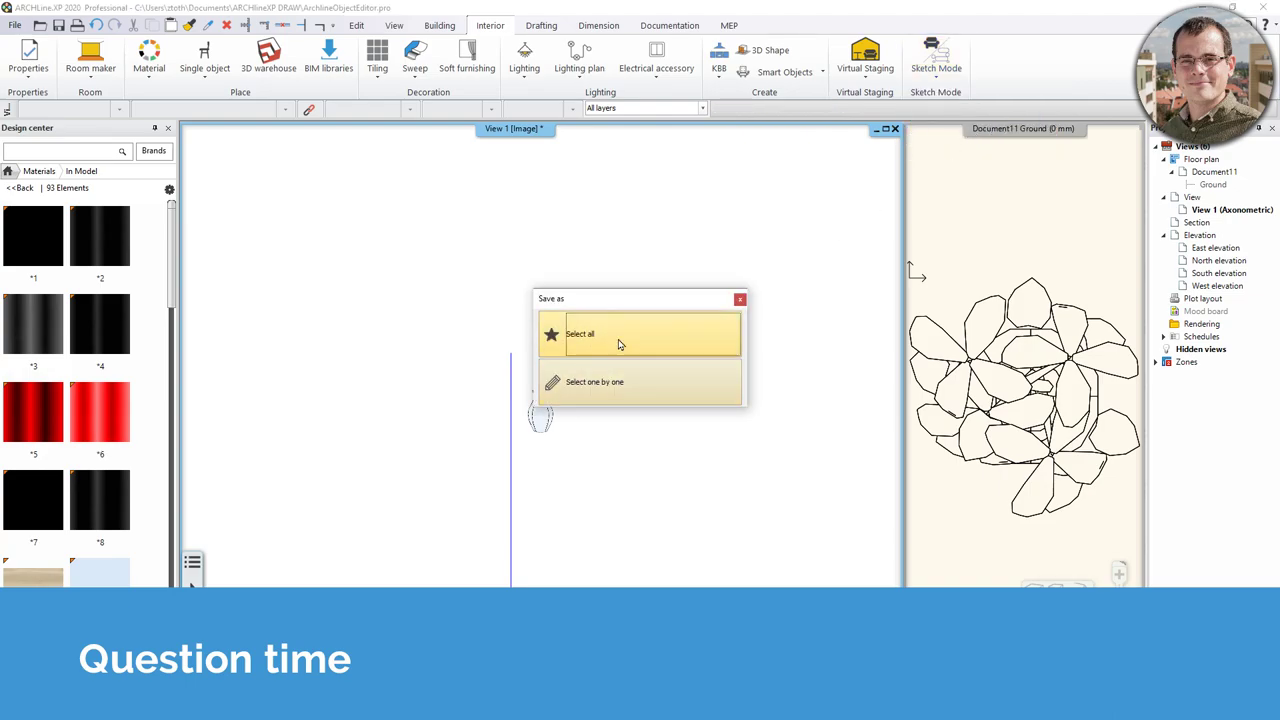
pyautogui.click(595, 337)
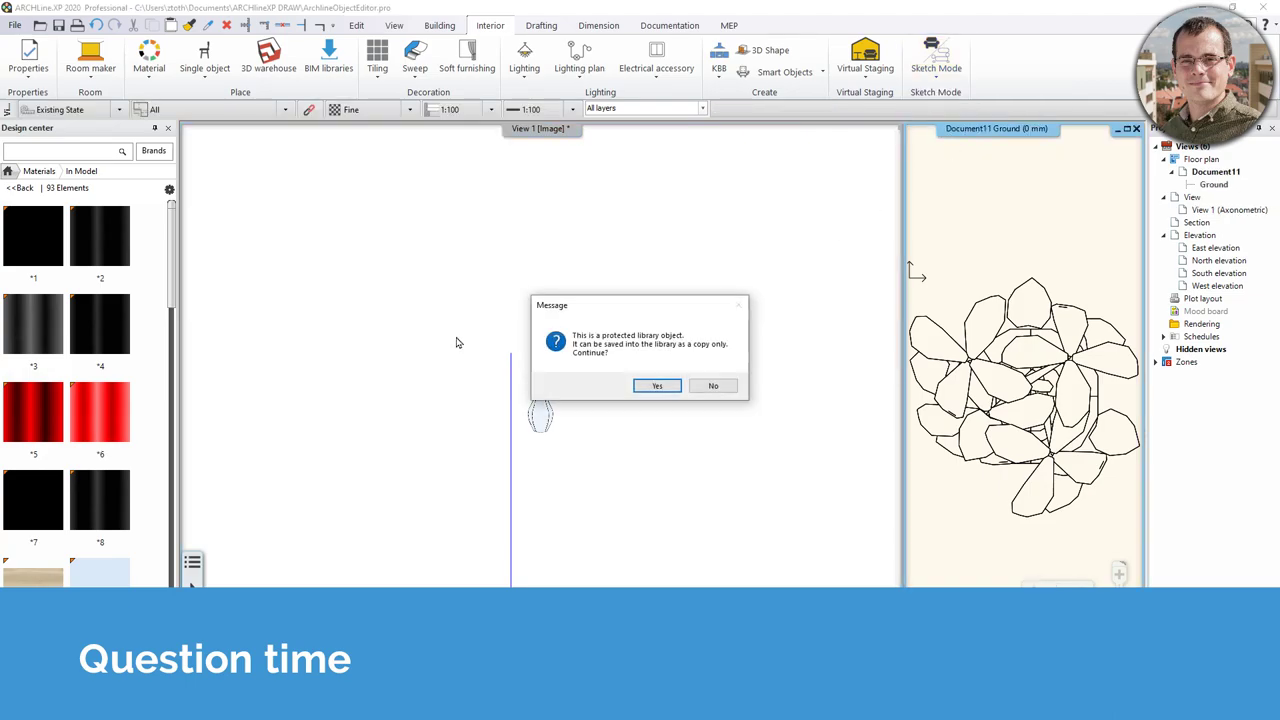
pyautogui.click(676, 391)
pyautogui.write('V')
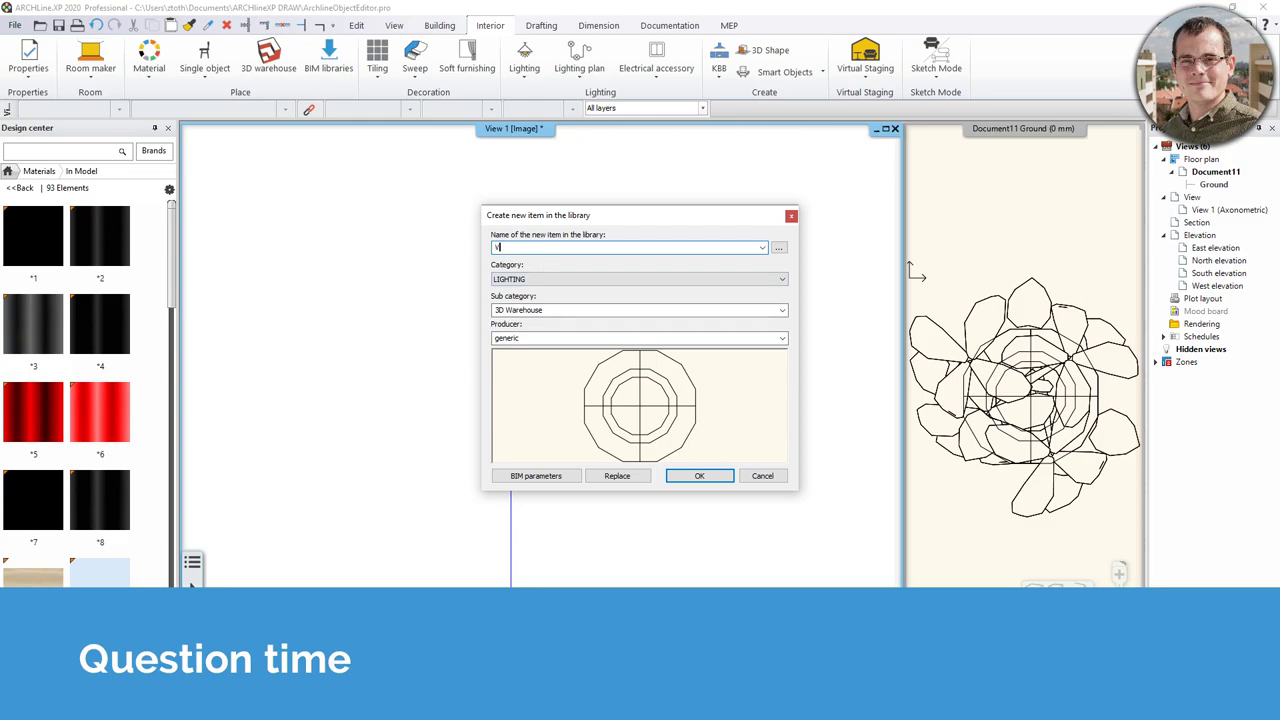
pyautogui.write('ase_001')
pyautogui.click(718, 280)
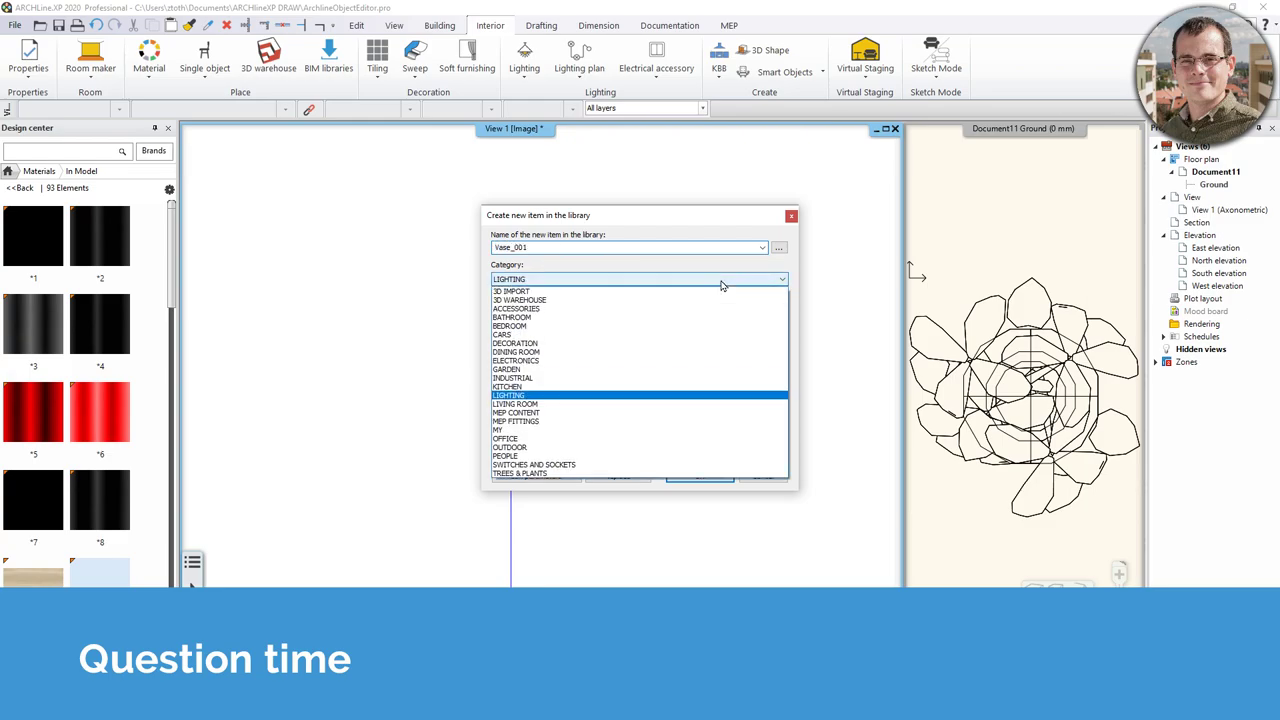
pyautogui.click(672, 293)
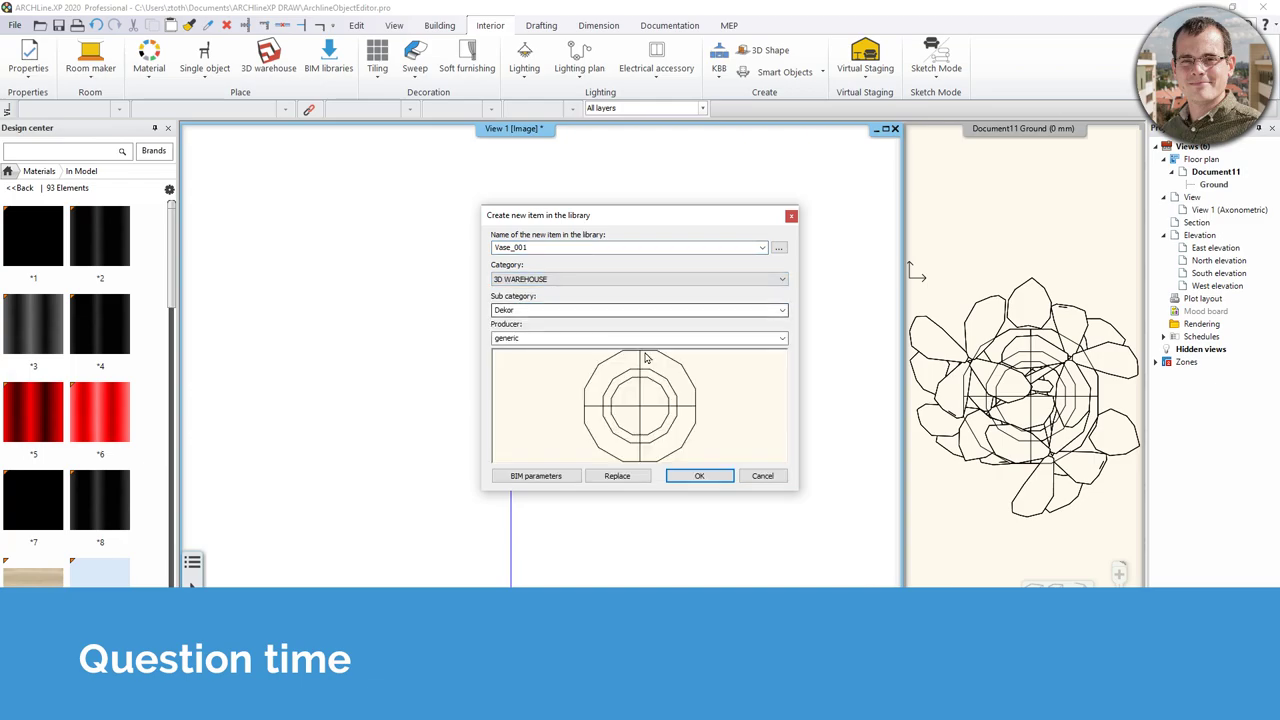
pyautogui.click(699, 476)
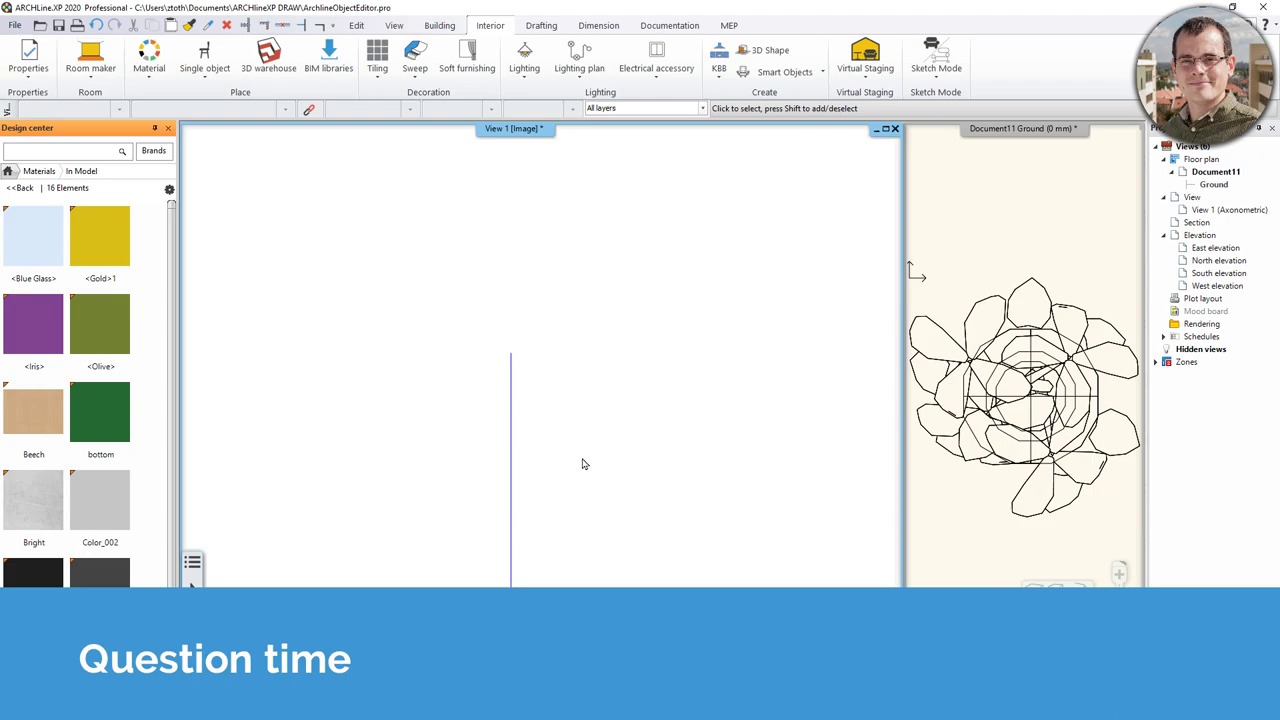
# Step: Close the object editing mode and return to the living room project without saving again
pyautogui.click(938, 76)
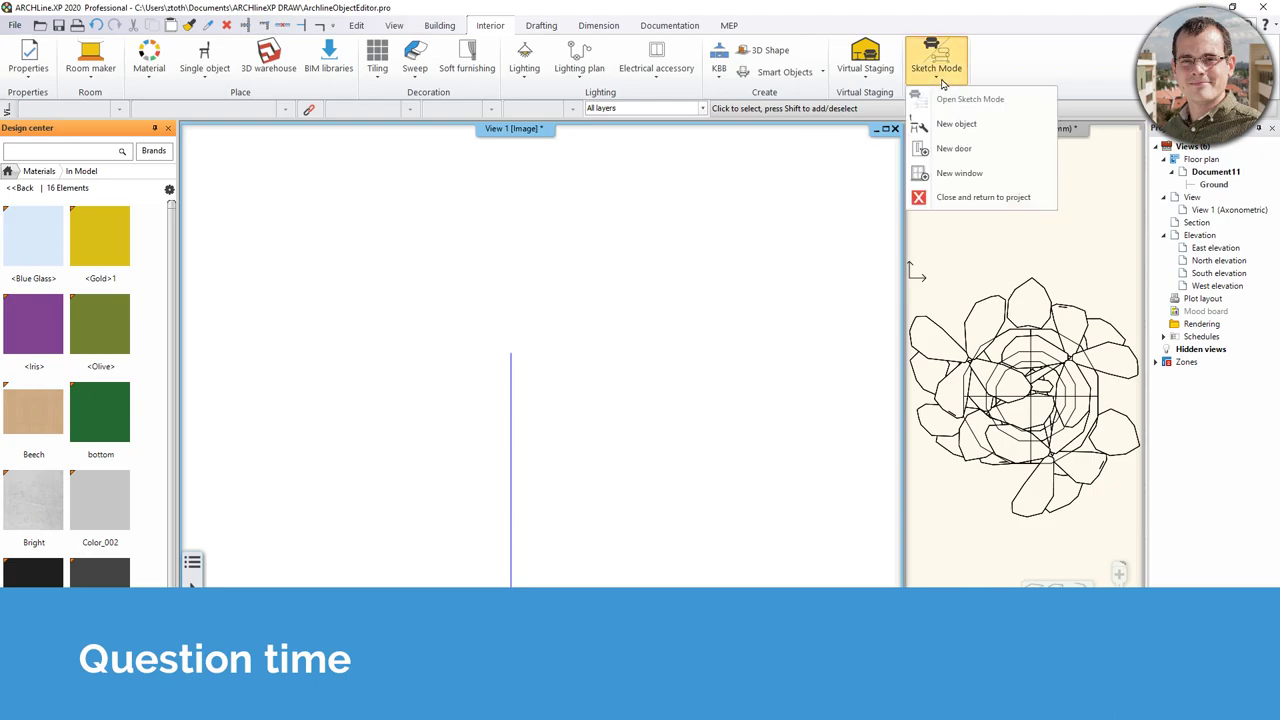
pyautogui.click(955, 198)
pyautogui.click(683, 390)
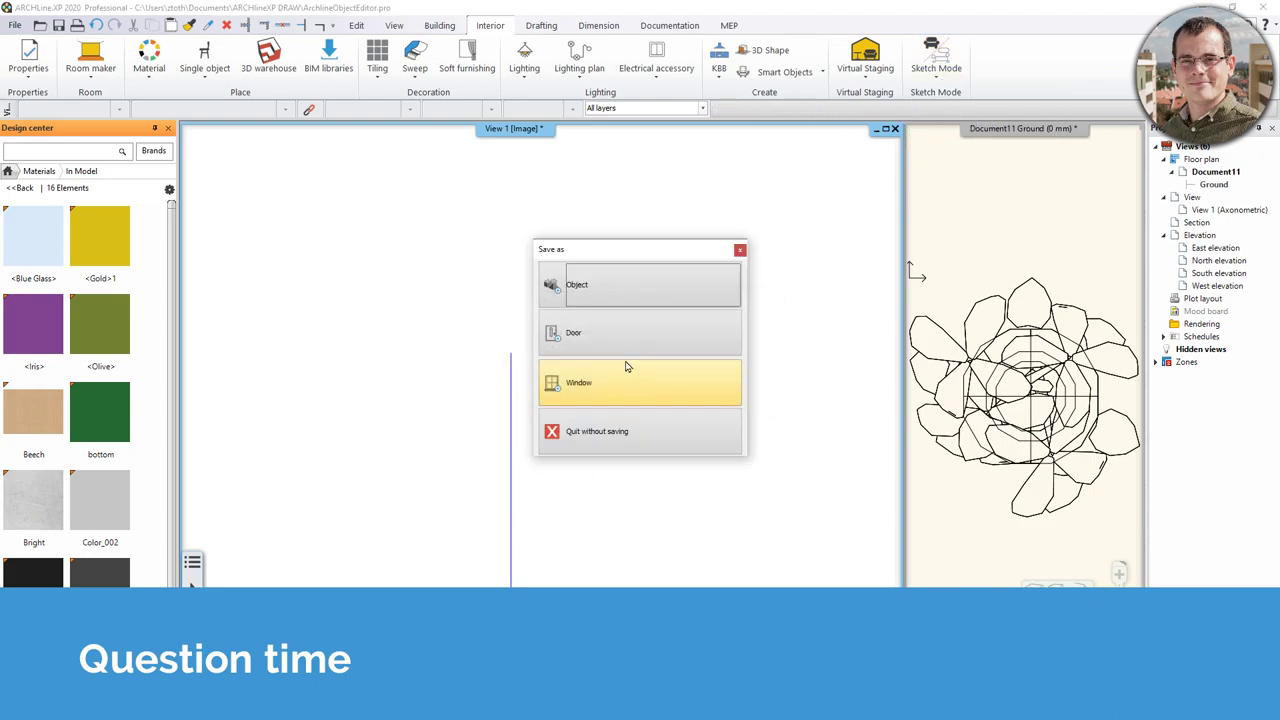
pyautogui.click(615, 439)
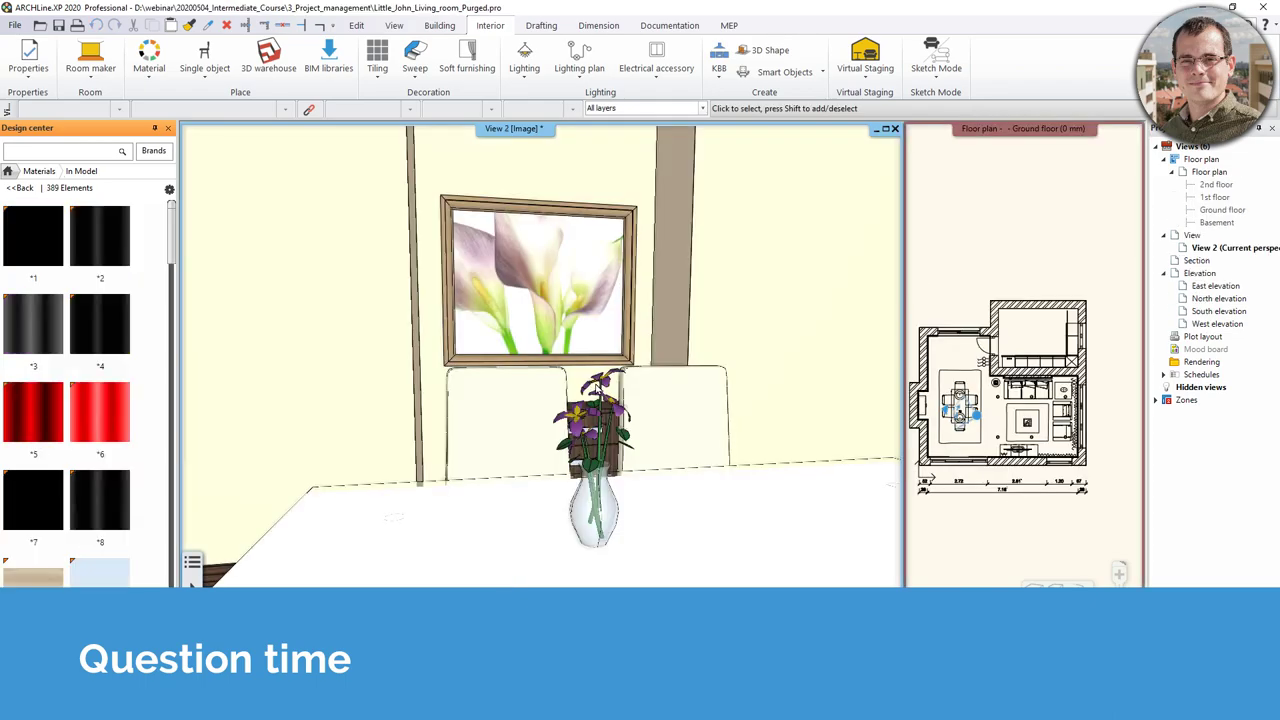
# Step: Search the library for vase_001 and place the Vase_001 object on the dining table beside the flower vase
pyautogui.click(7, 171)
pyautogui.write('vase')
pyautogui.press('Return')
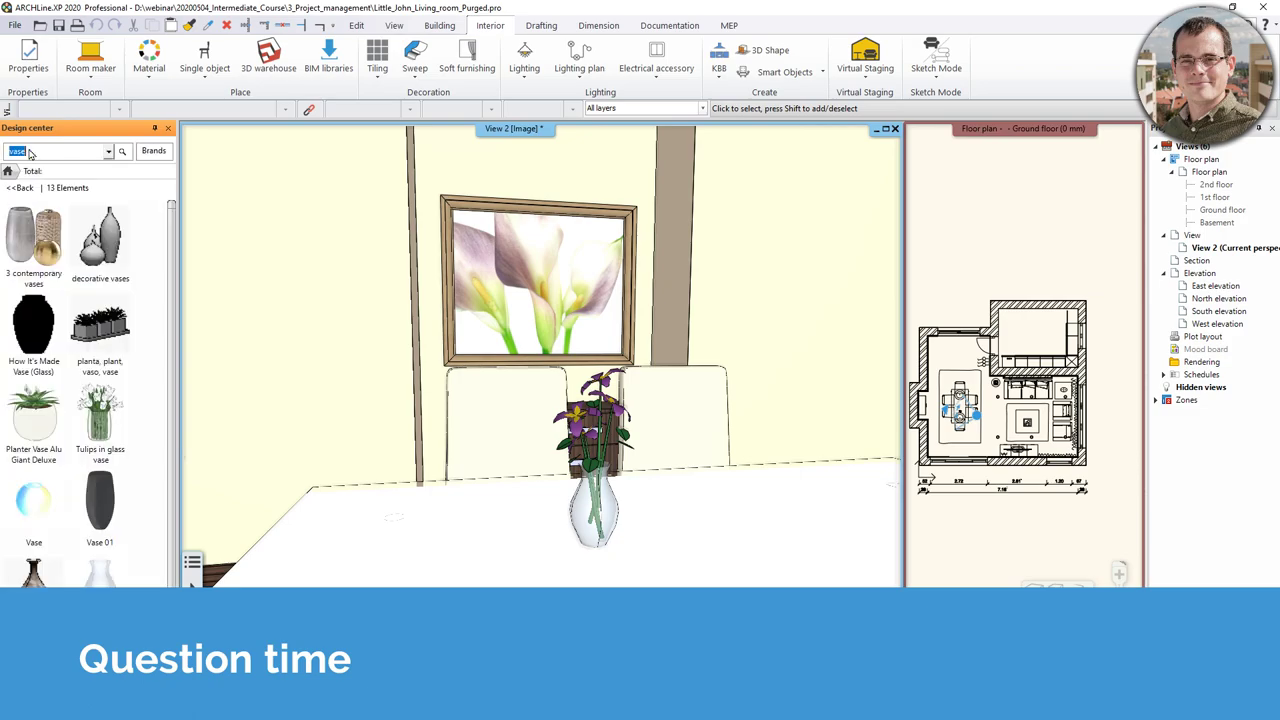
pyautogui.click(60, 156)
pyautogui.write('001')
pyautogui.press('Return')
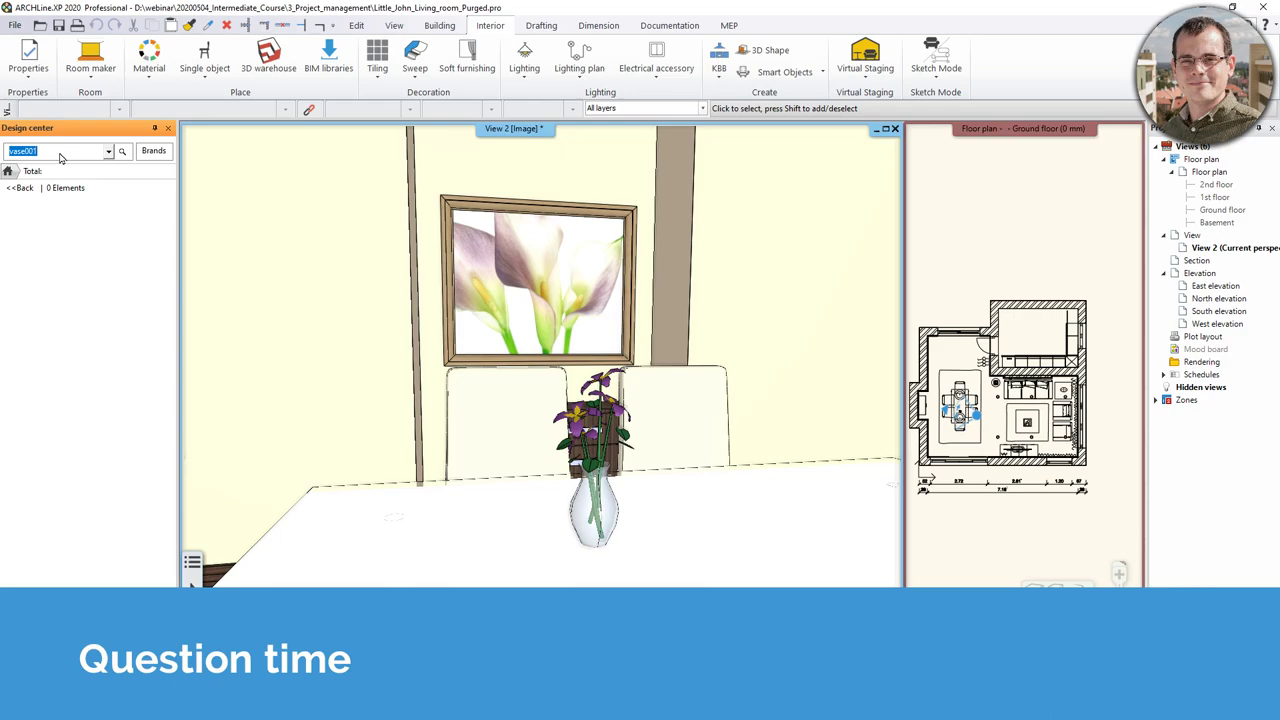
pyautogui.write('vase_001')
pyautogui.press('Return')
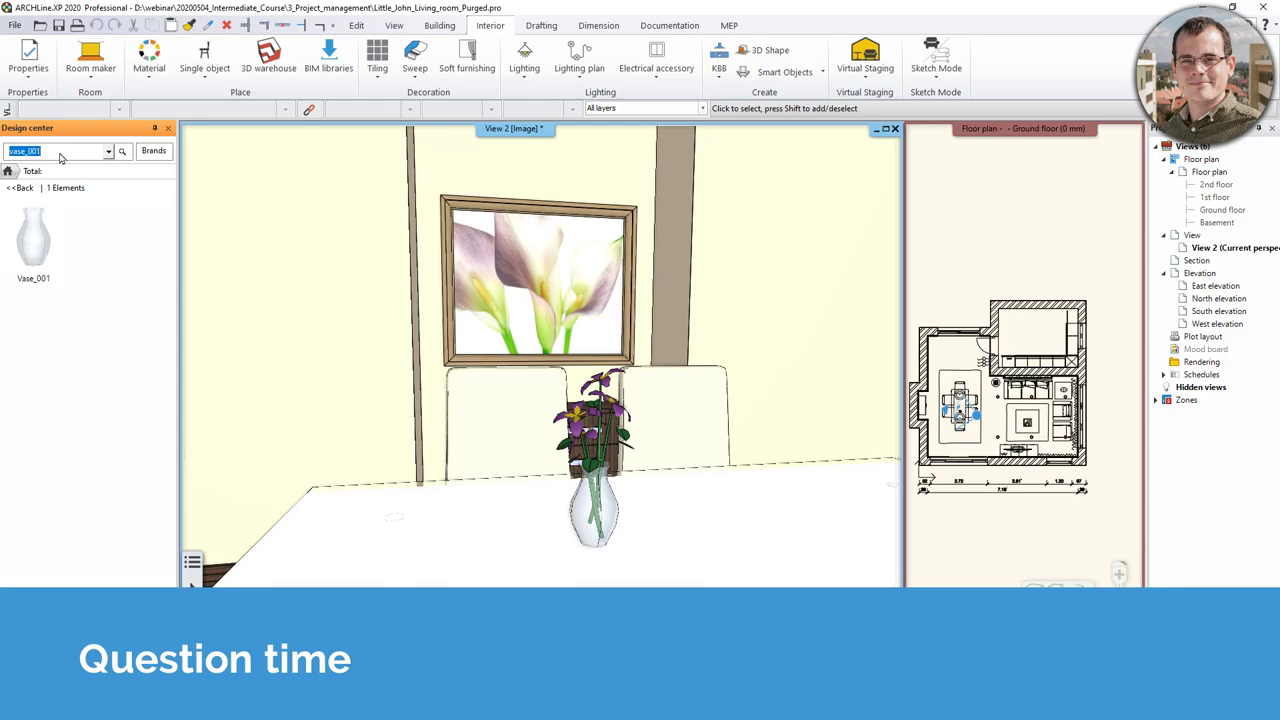
pyautogui.click(33, 240)
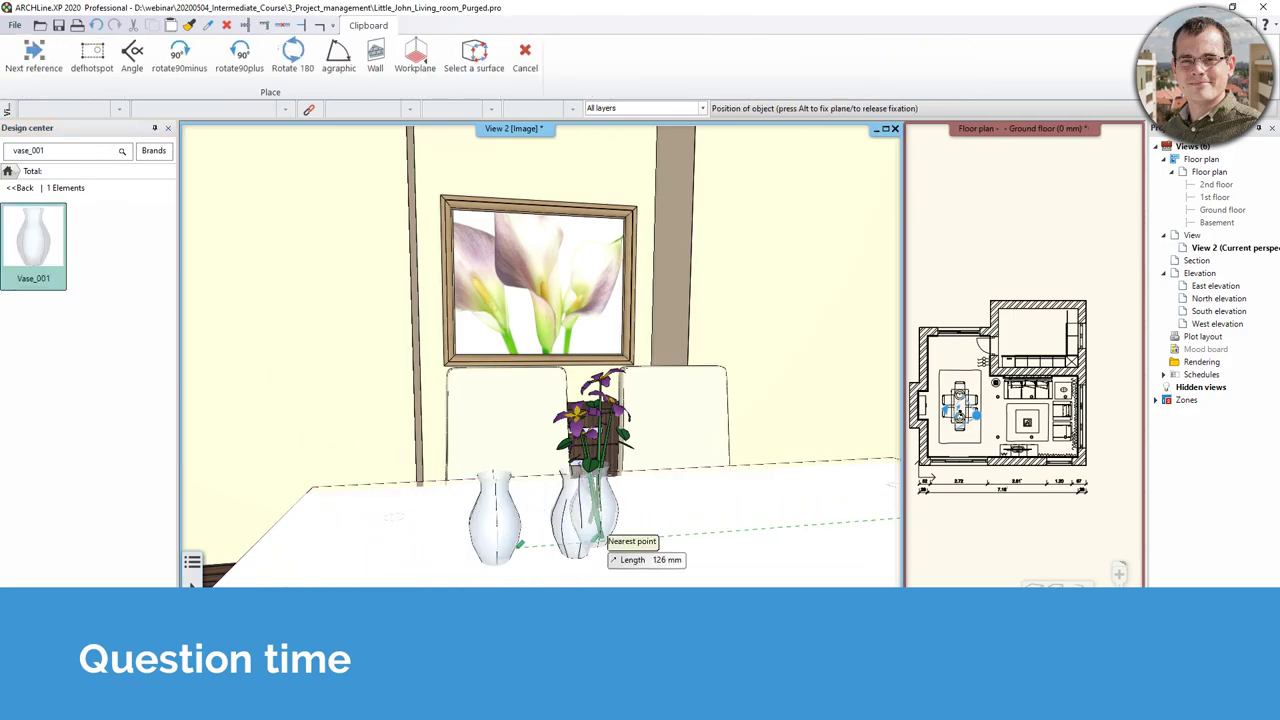
pyautogui.press('Escape')
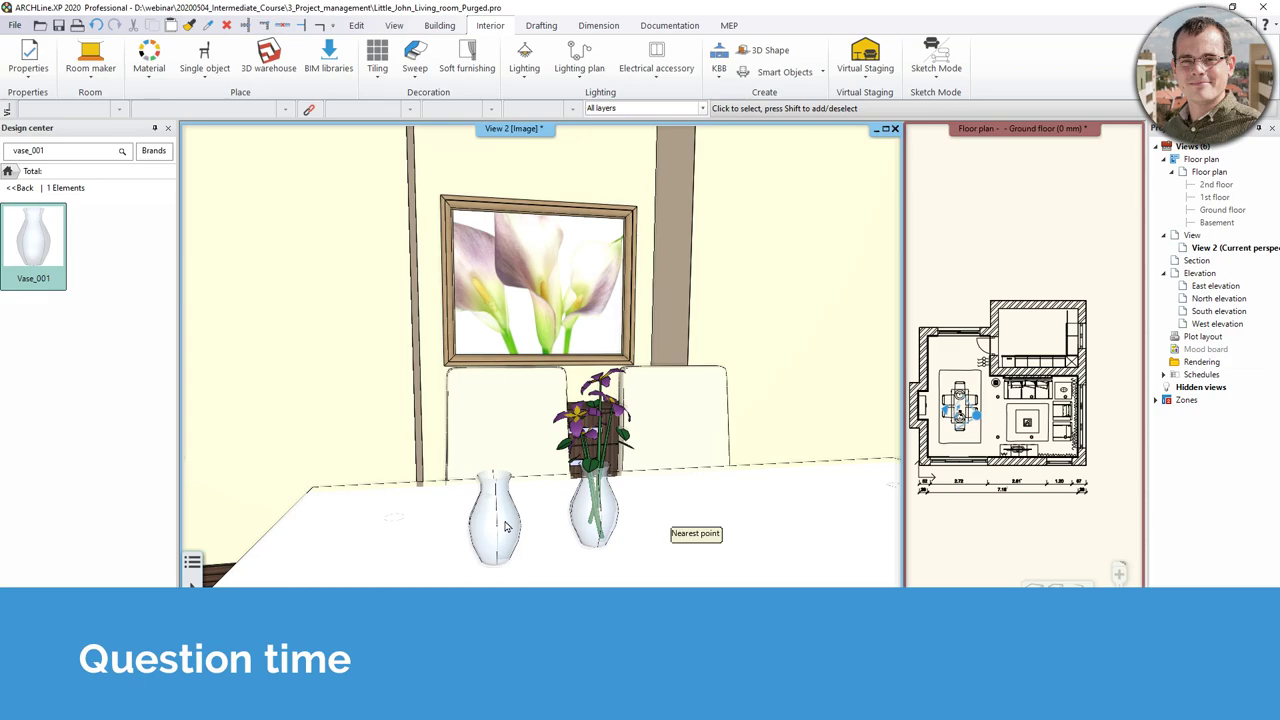
# Step: Show the properties of the beige pillow on the living room sofa and deselect it
pyautogui.moveTo(506, 527)
pyautogui.mouseDown(button='middle')
pyautogui.moveTo(540, 500)
pyautogui.moveTo(754, 423)
pyautogui.moveTo(602, 427)
pyautogui.moveTo(565, 460)
pyautogui.moveTo(392, 532)
pyautogui.moveTo(426, 507)
pyautogui.mouseUp(button='middle')
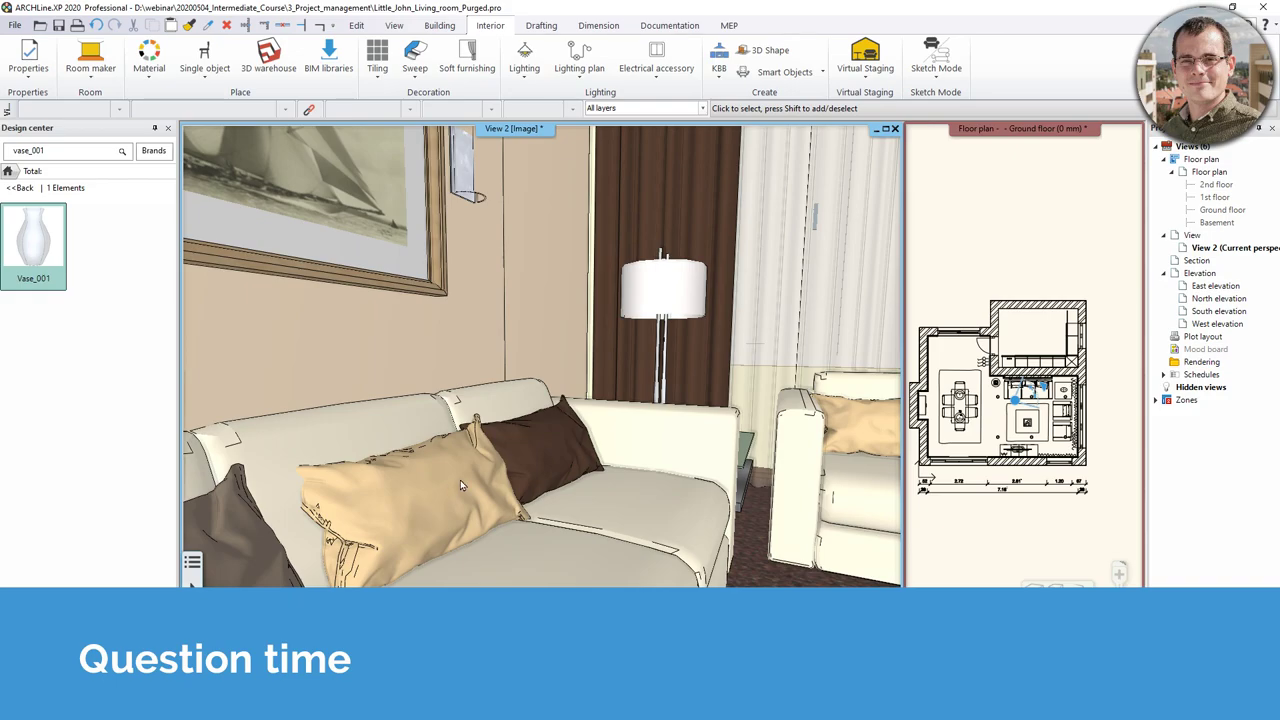
pyautogui.click(460, 480)
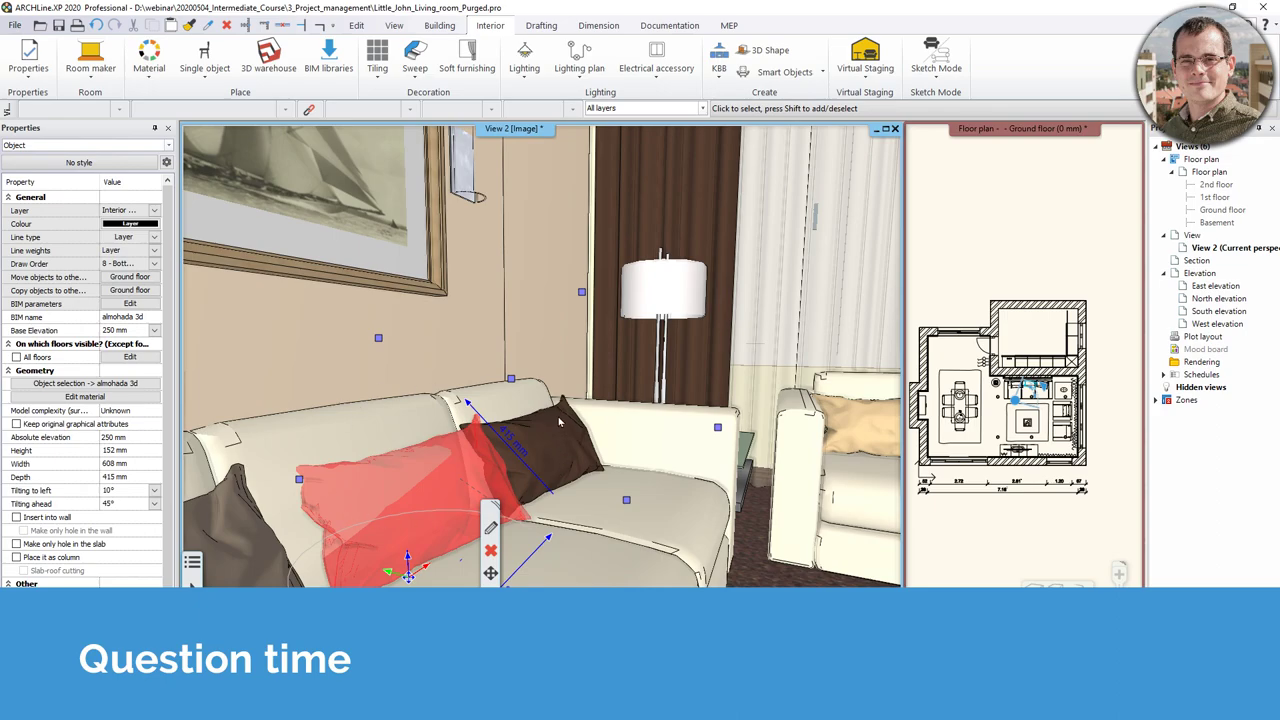
pyautogui.press('Escape')
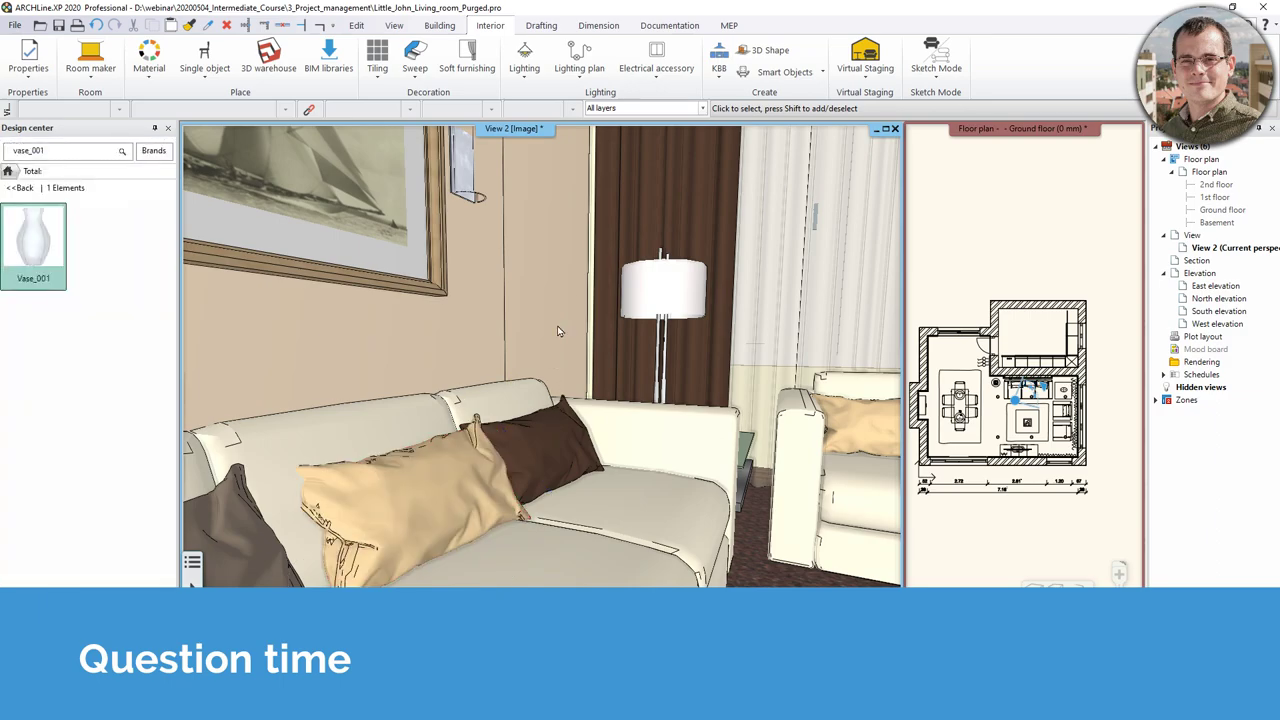
pyautogui.scroll(2, 552, 435)
pyautogui.scroll(2, 552, 435)
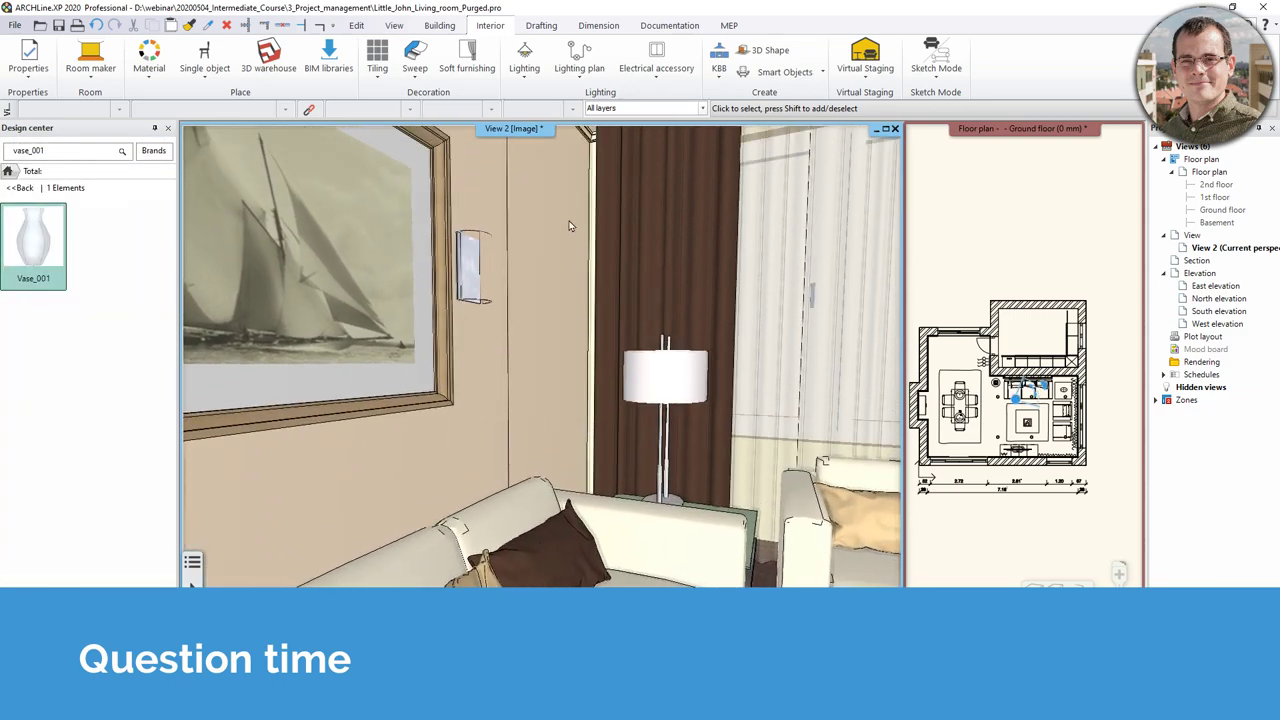
# Step: Show the surface resolution options in the Sweep tool's property settings and leave them without saving
pyautogui.click(442, 26)
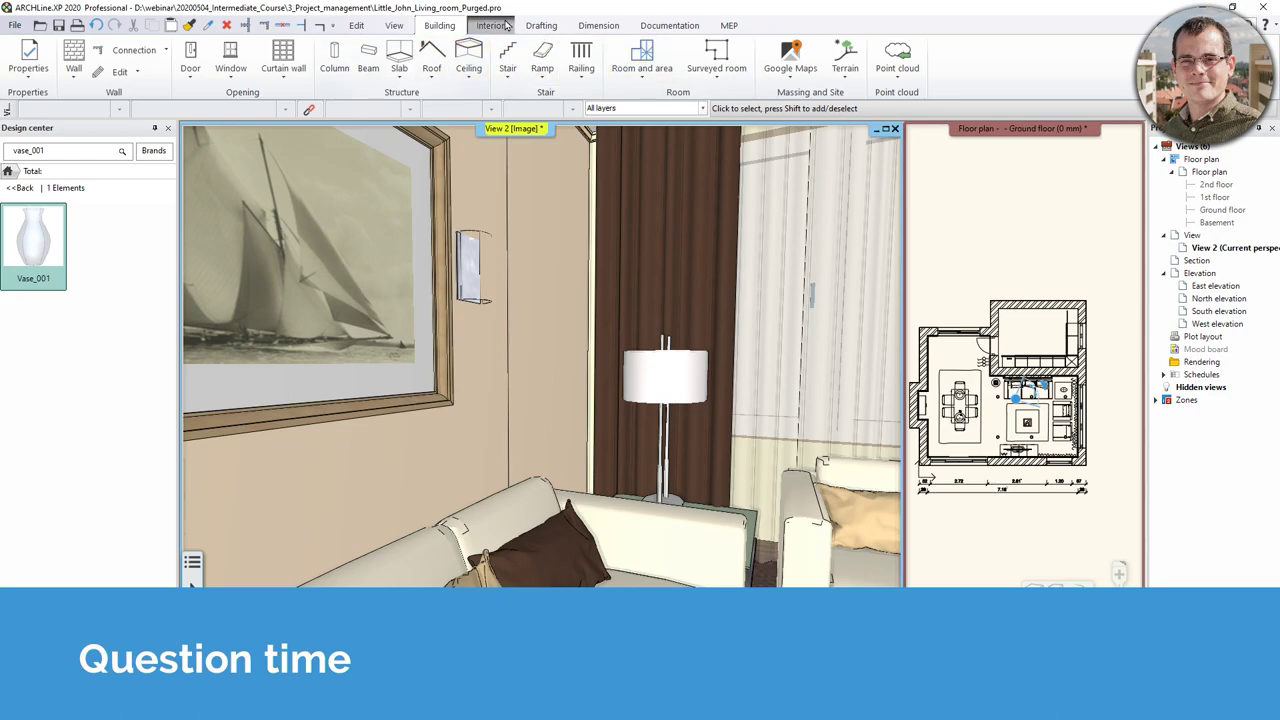
pyautogui.click(490, 25)
pyautogui.click(410, 55)
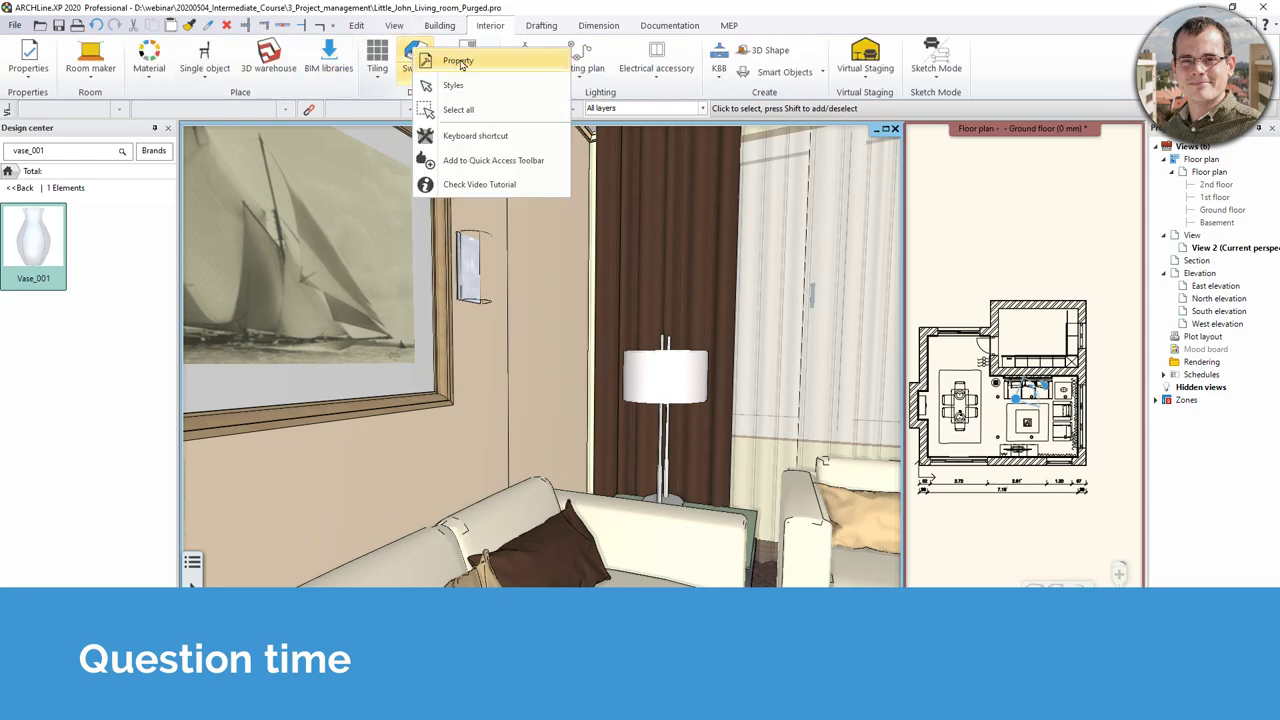
pyautogui.click(443, 55)
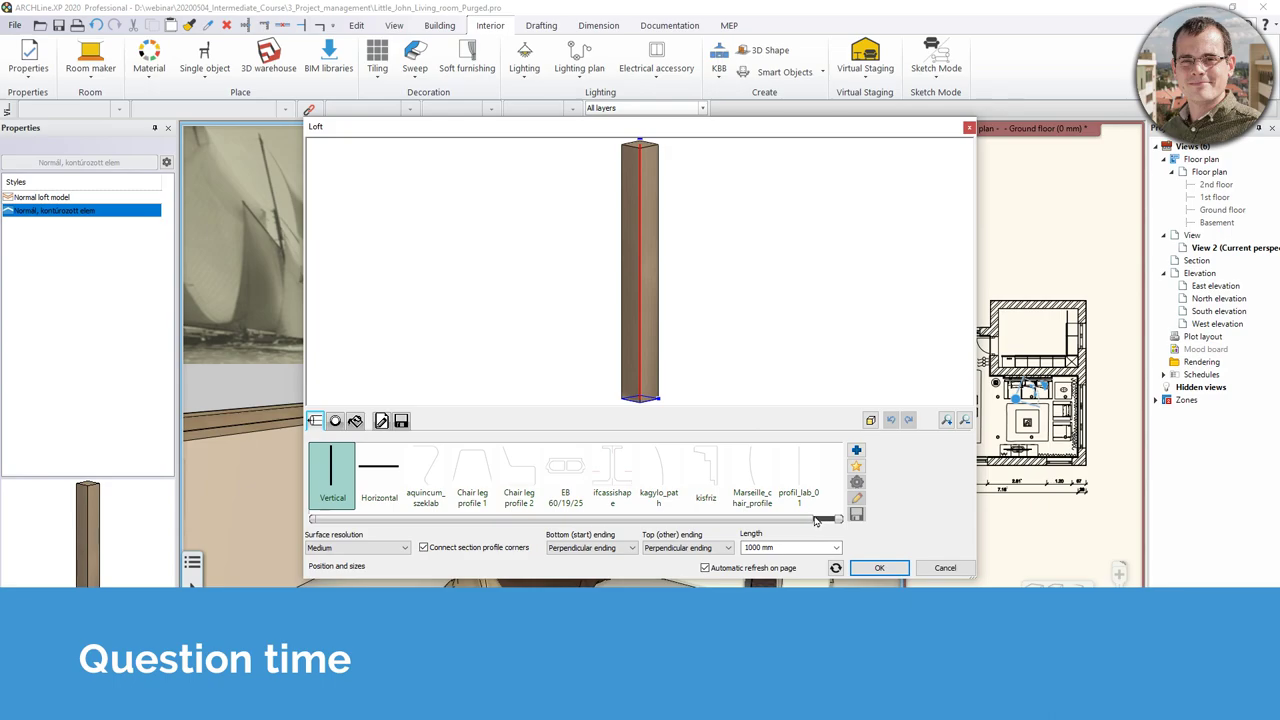
pyautogui.click(376, 551)
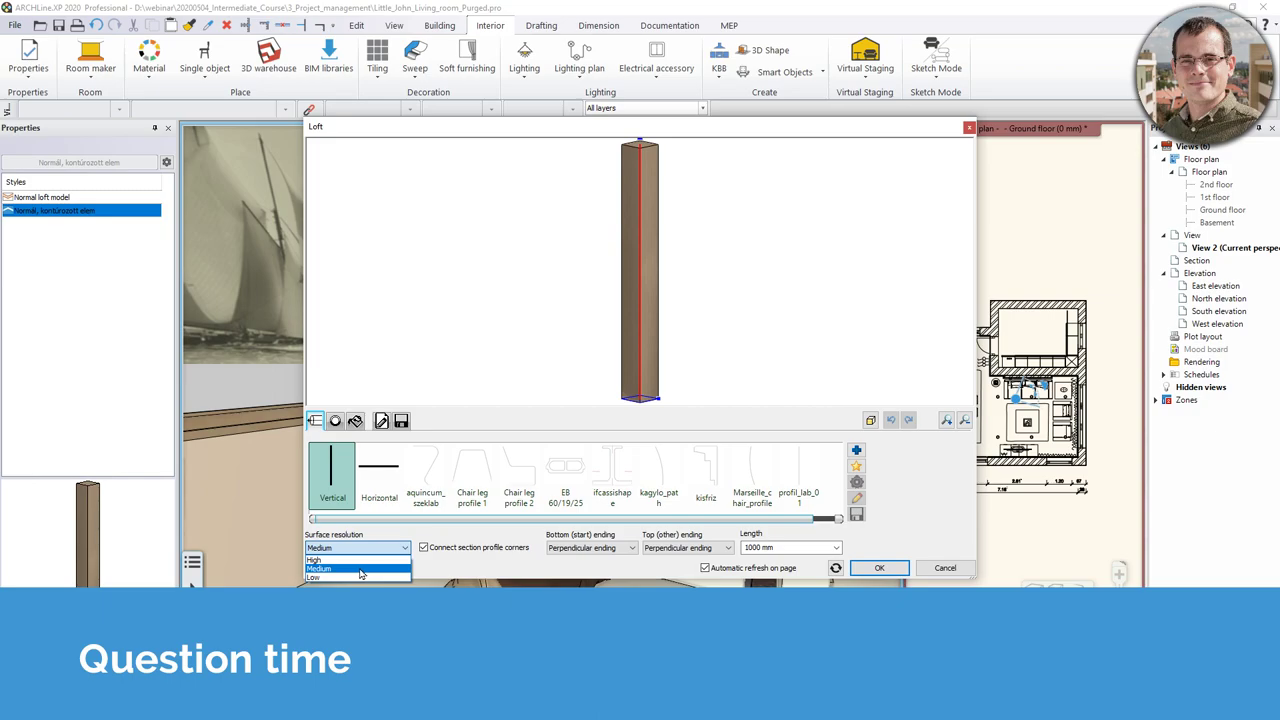
pyautogui.click(361, 573)
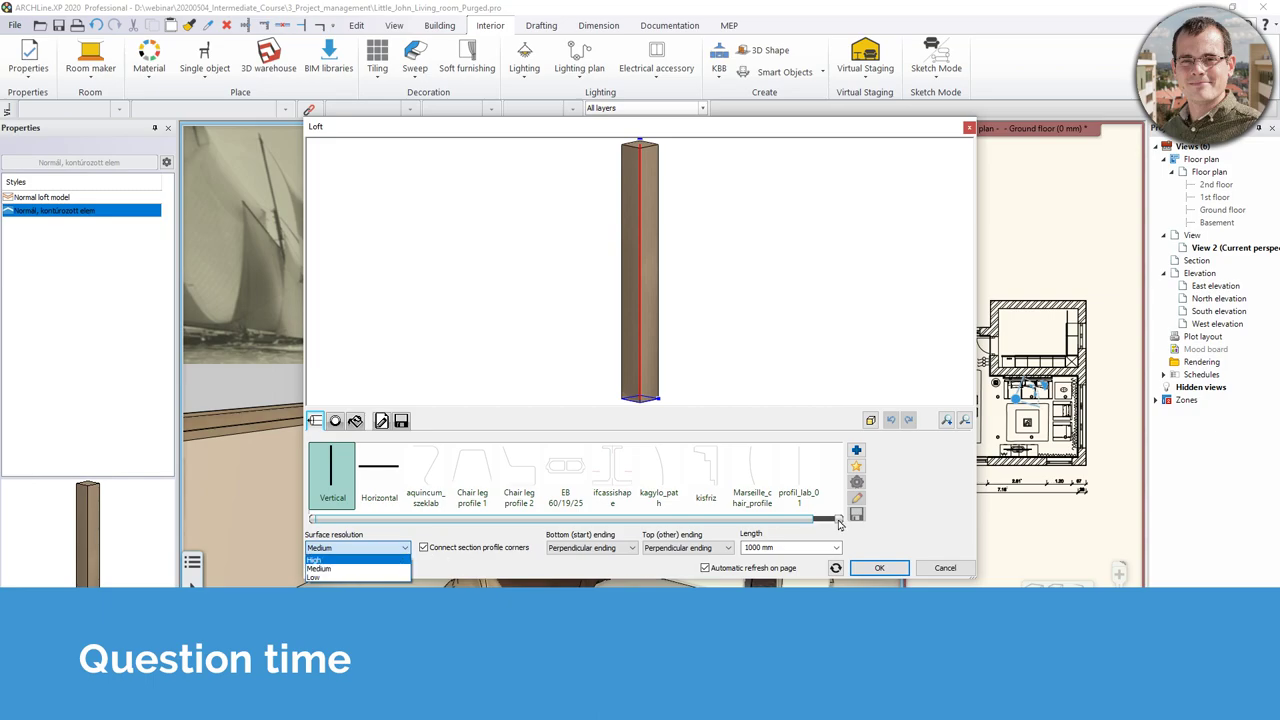
pyautogui.click(945, 568)
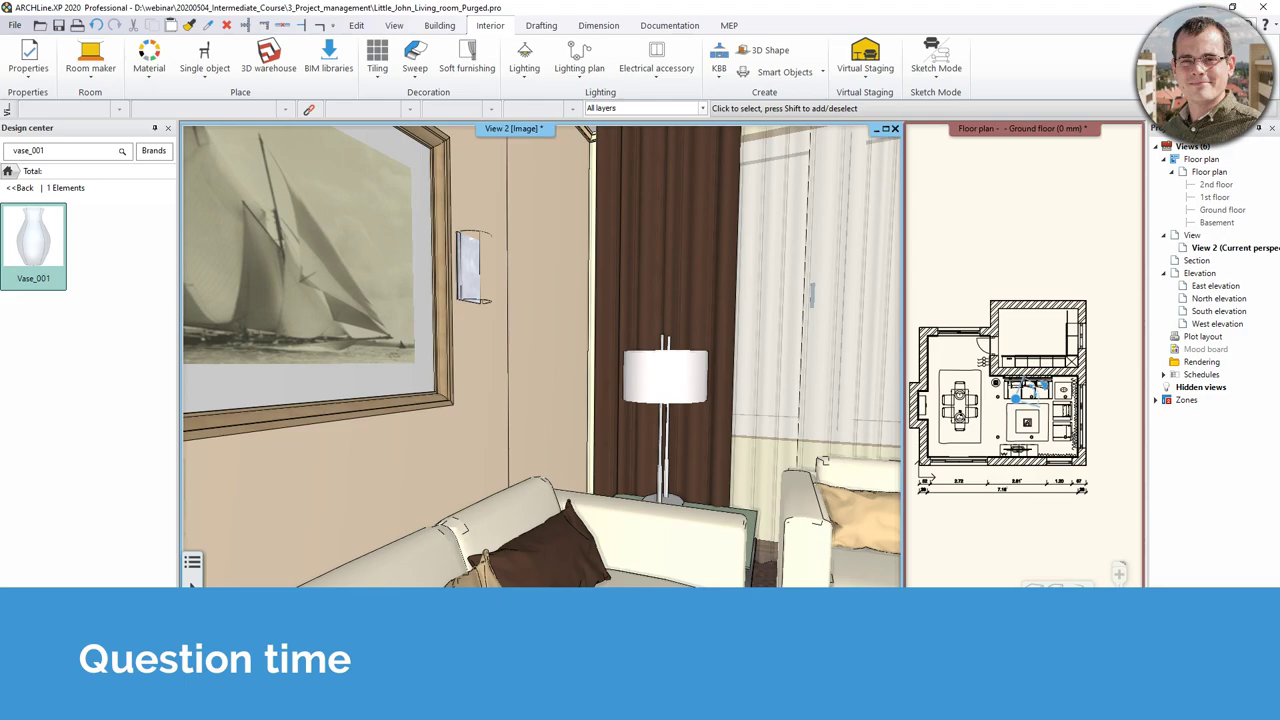
# Step: Apply the Bútorozás layer set to the 3D view and swap the ground floor plan into the main view area
pyautogui.click(702, 108)
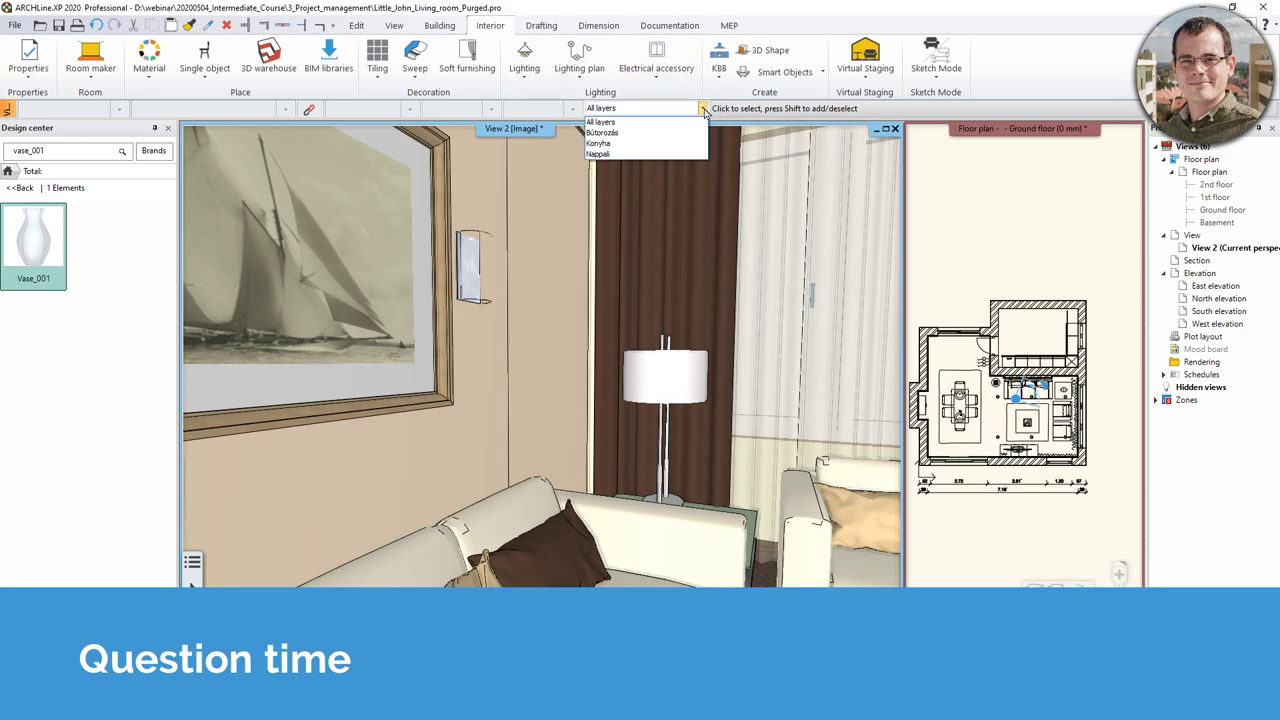
pyautogui.click(643, 132)
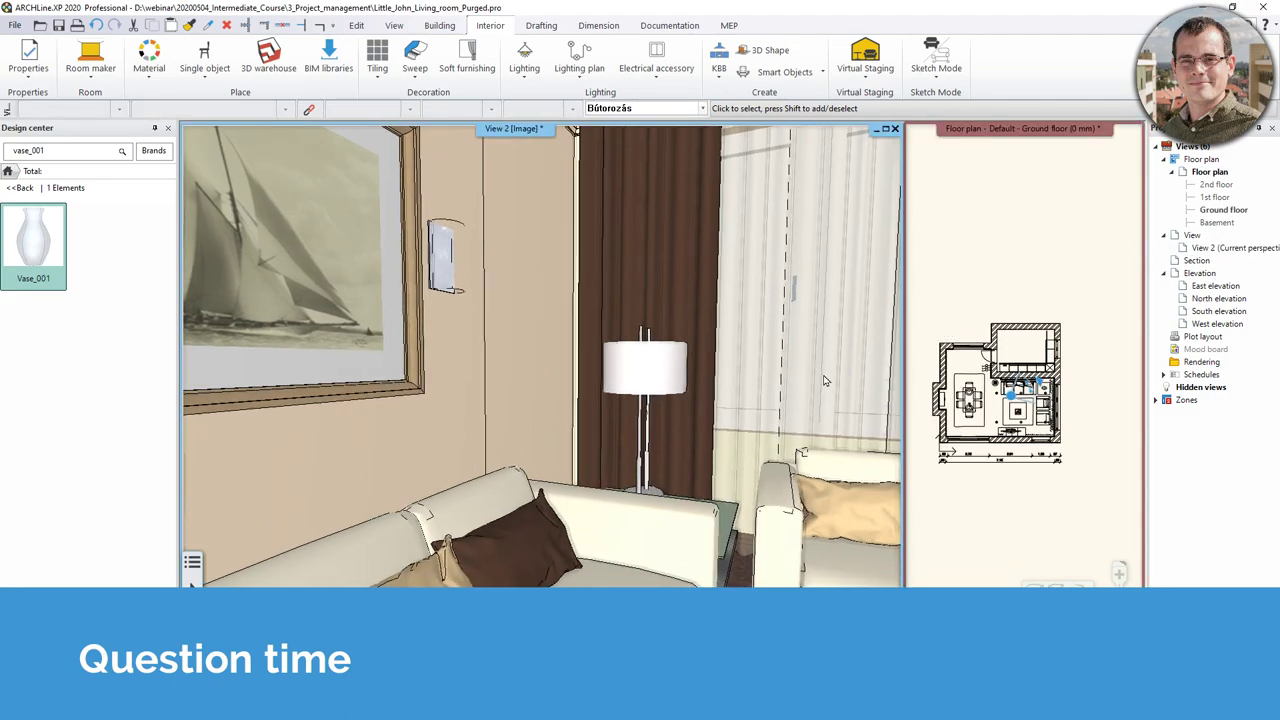
pyautogui.click(1119, 574)
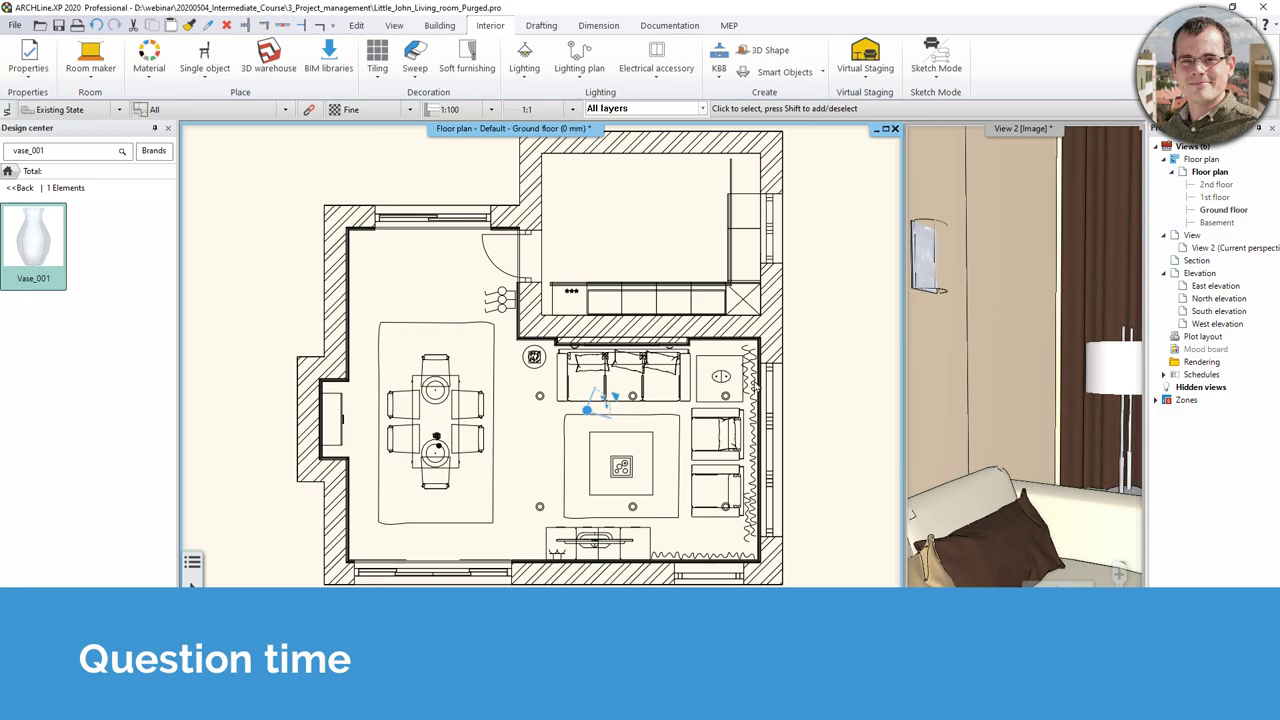
pyautogui.moveTo(1000, 480); pyautogui.dragTo(1000, 555)
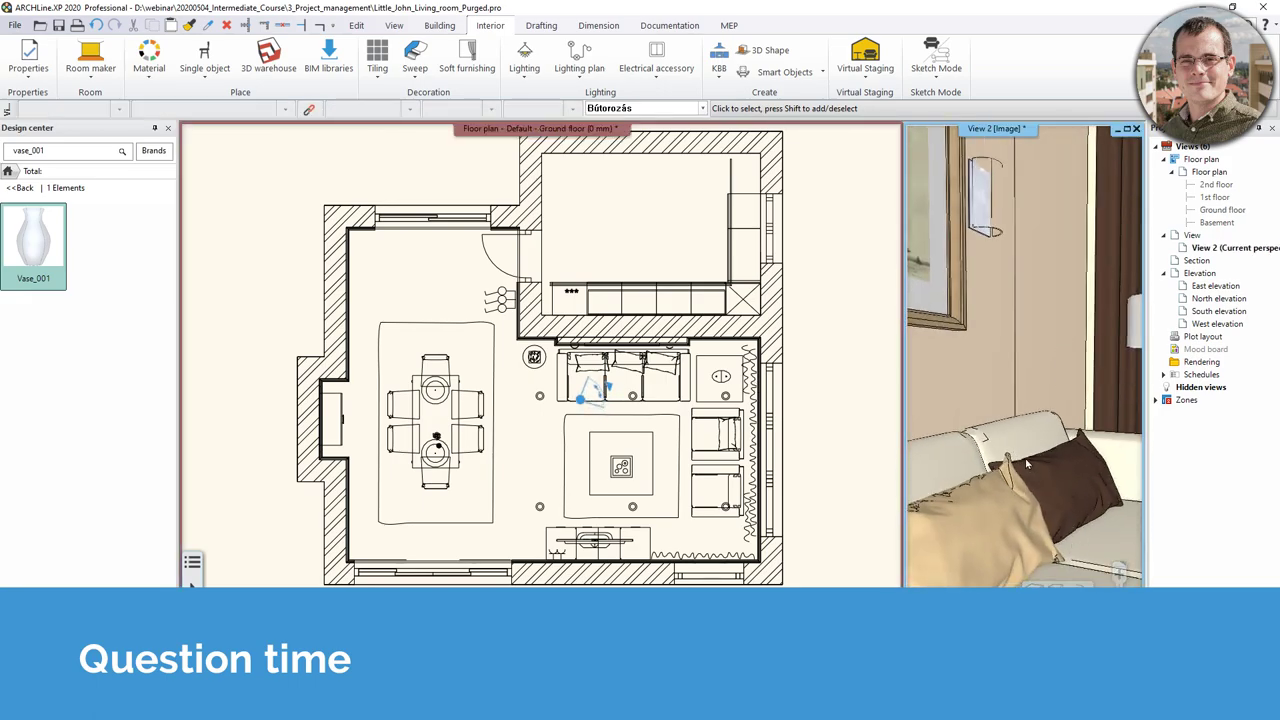